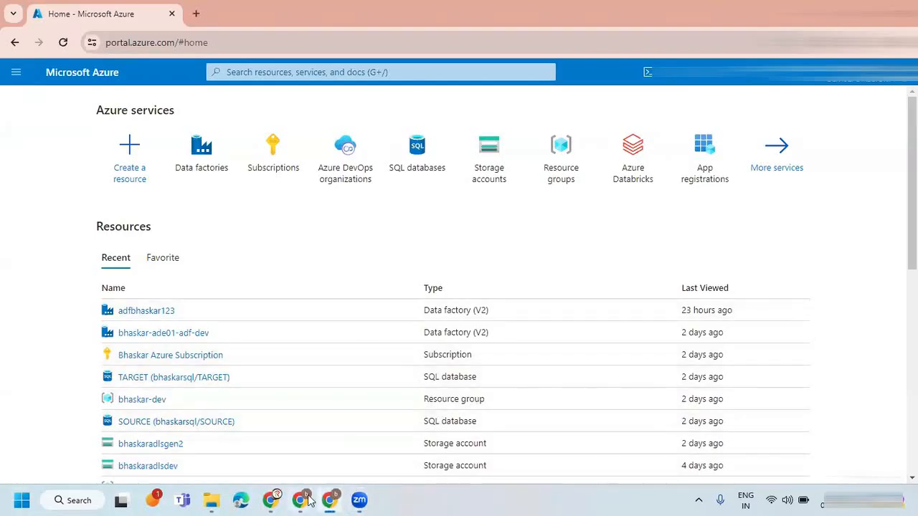
# Switch to the Zoom whiteboard and review the SCD Type-II and Union Transformation notes in Frame 21.
pyautogui.moveTo(309, 500)
pyautogui.click(315, 499)
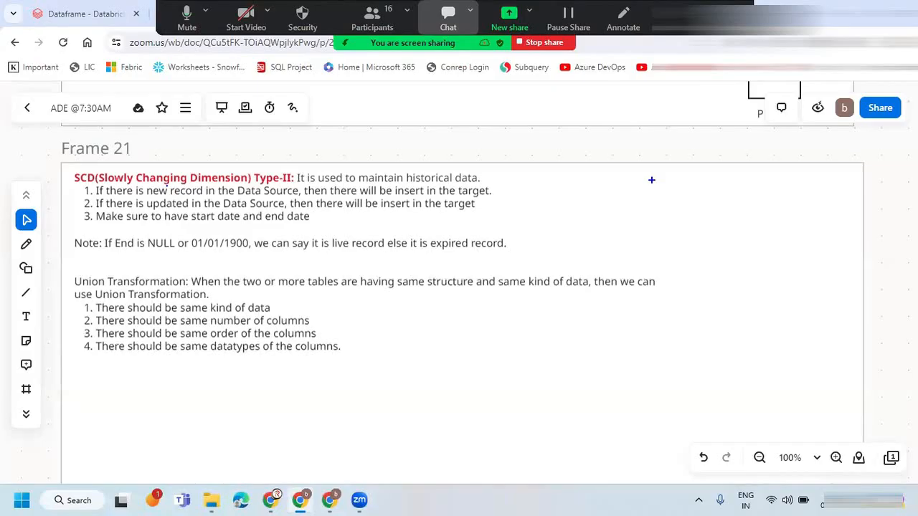
pyautogui.click(544, 150)
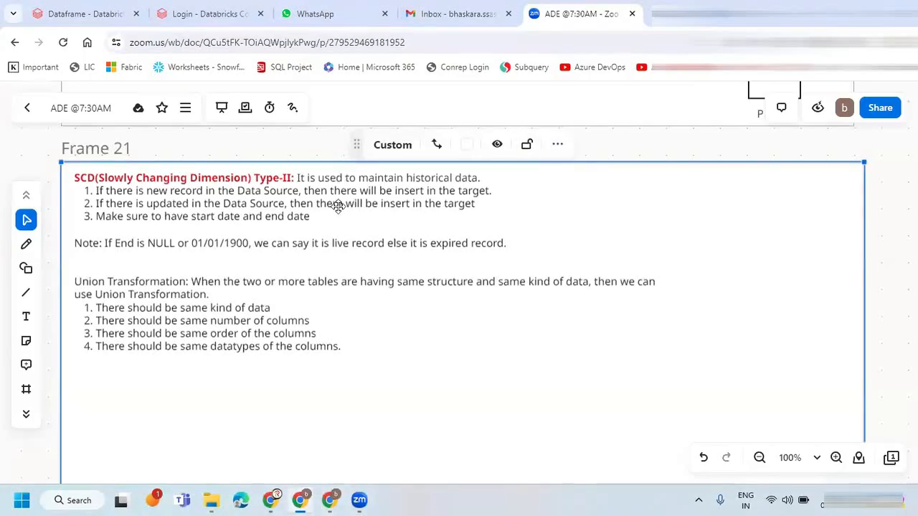
pyautogui.click(664, 142)
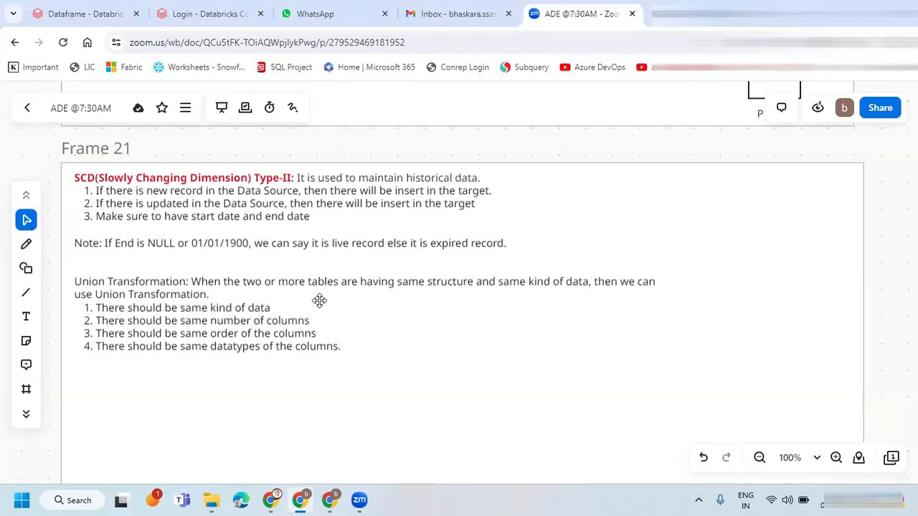
pyautogui.scroll(-3, 318, 301)
pyautogui.scroll(3, 258, 324)
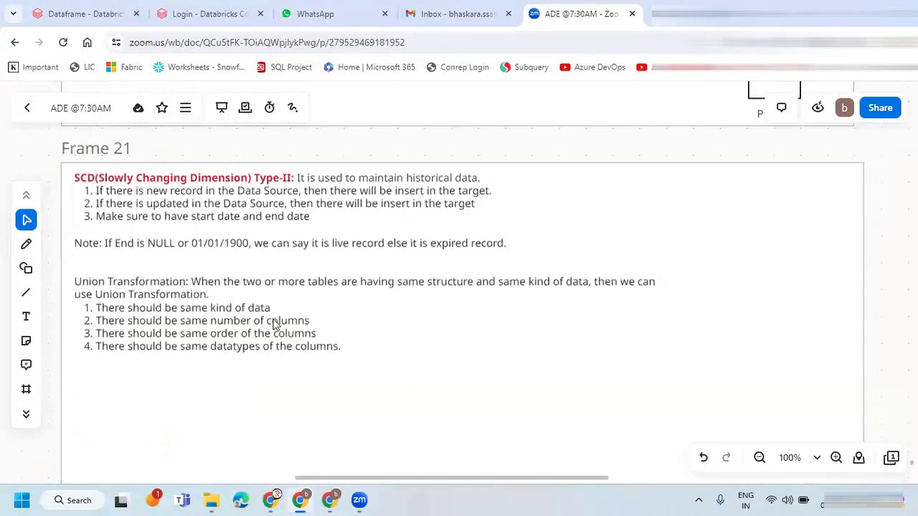
pyautogui.click(249, 256)
pyautogui.click(743, 223)
# Launch Excel with a blank workbook and open the recovered Book1 (version 1) file, dismissing the document recovery list.
pyautogui.click(78, 500)
pyautogui.write('excel')
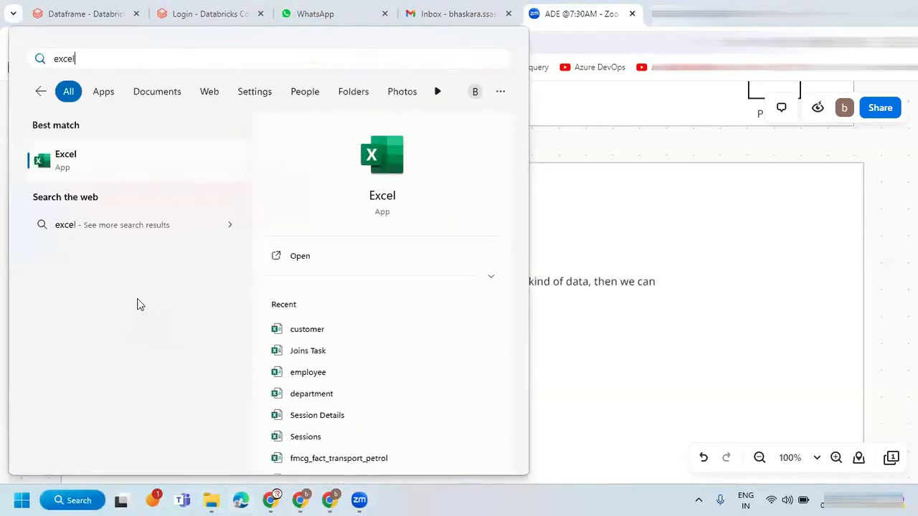
pyautogui.click(121, 162)
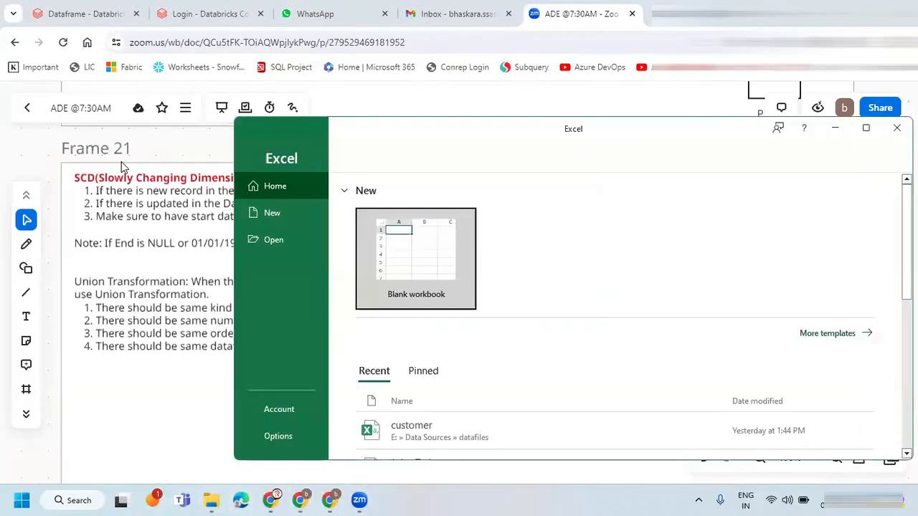
pyautogui.click(405, 267)
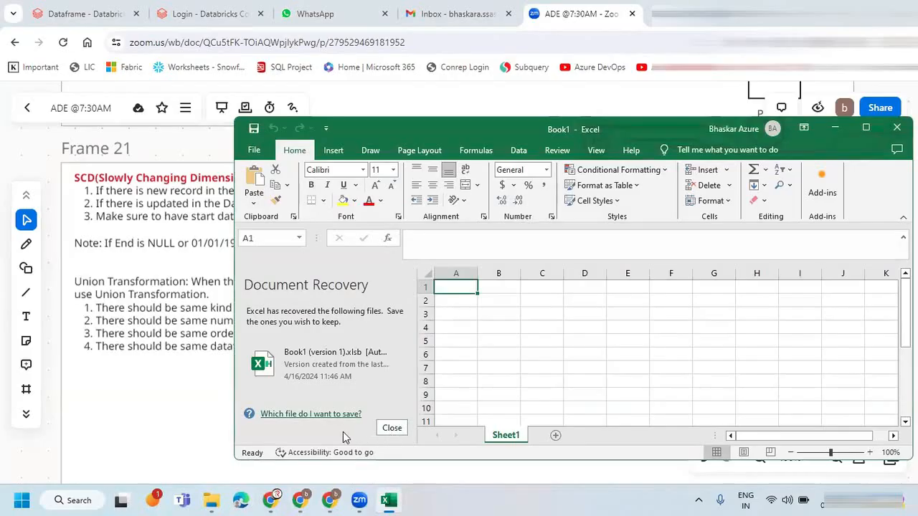
pyautogui.click(865, 127)
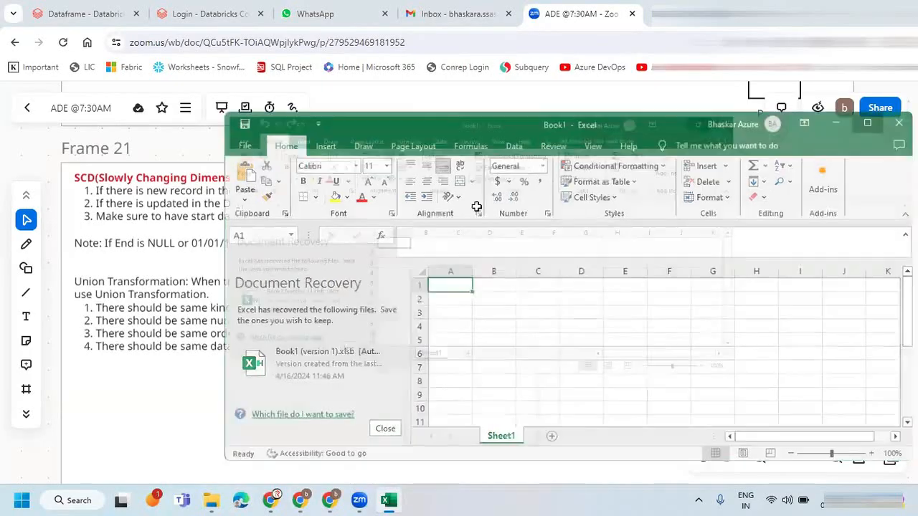
pyautogui.click(117, 245)
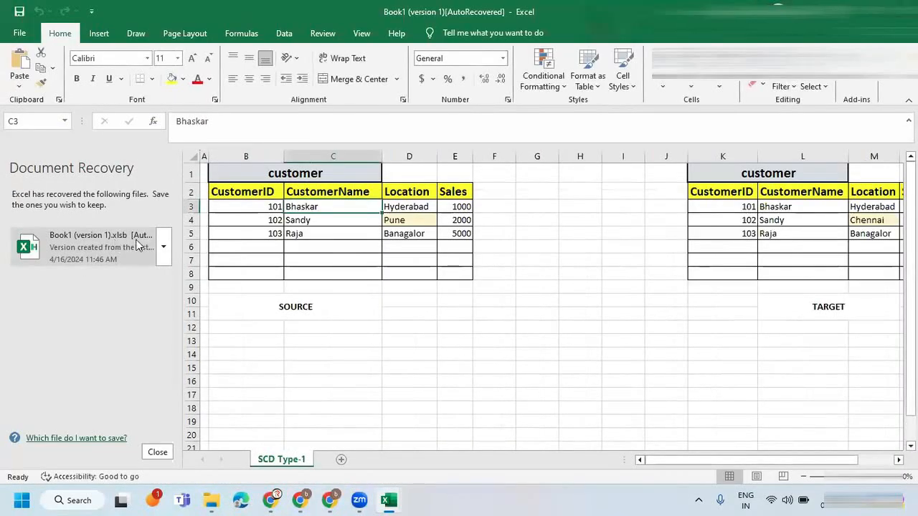
pyautogui.click(157, 451)
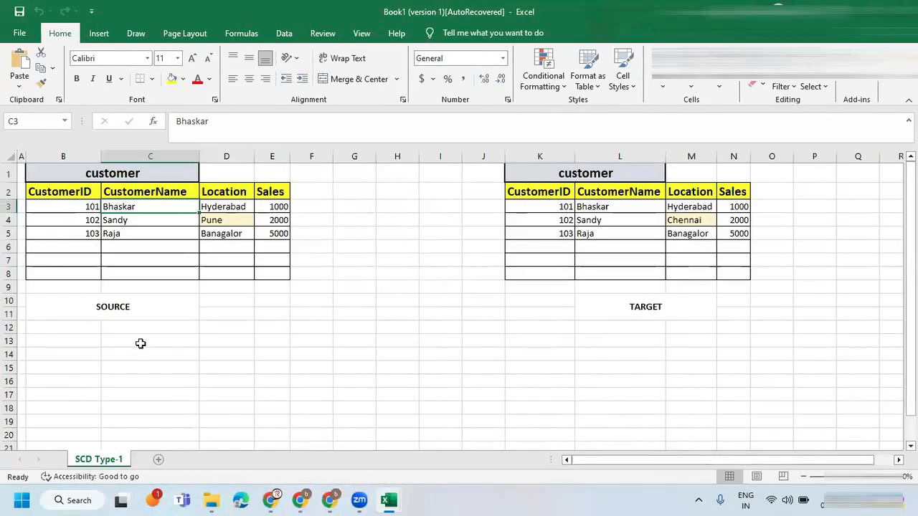
pyautogui.click(167, 256)
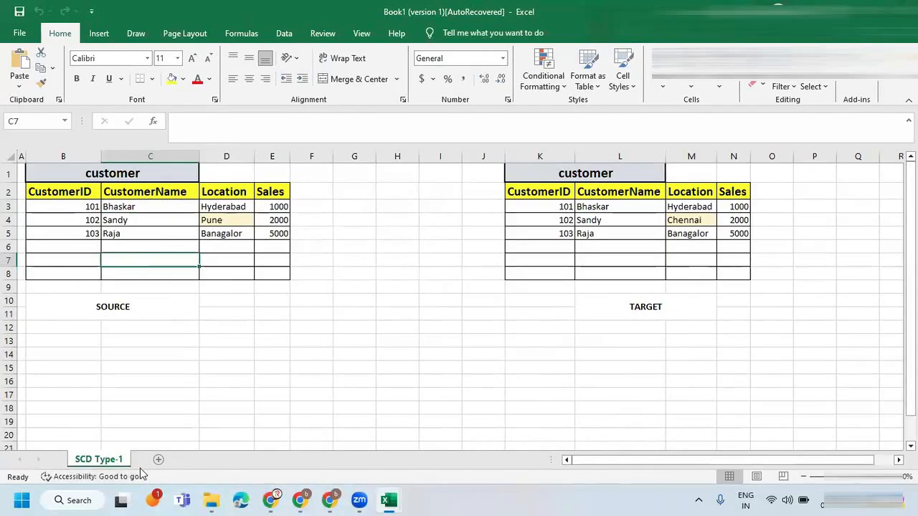
# Switch to the Azure portal and open the adfbhaskar123 data factory in the studio's authoring view.
pyautogui.moveTo(302, 500)
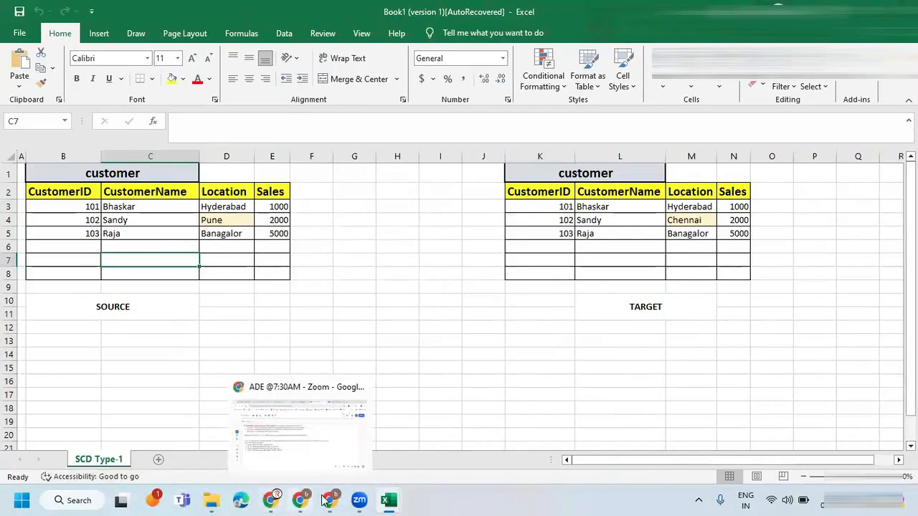
pyautogui.click(322, 472)
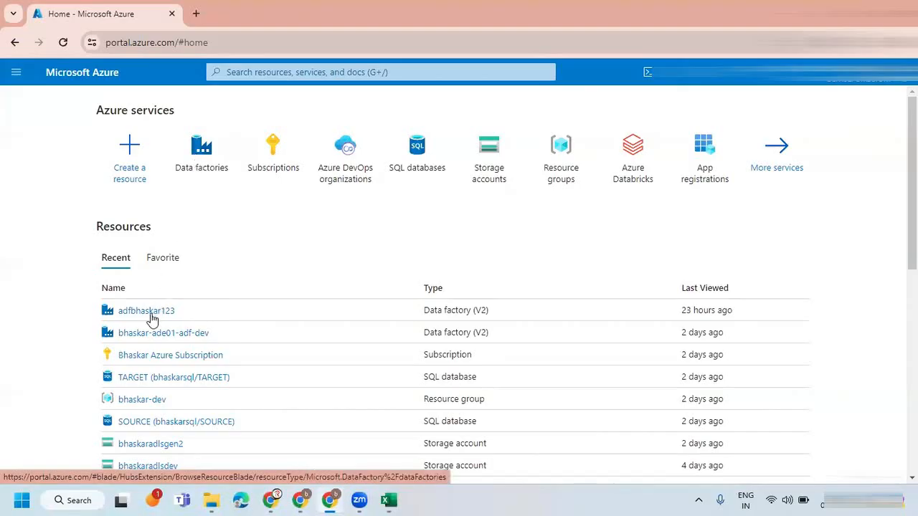
pyautogui.moveTo(149, 311); pyautogui.dragTo(149, 313)
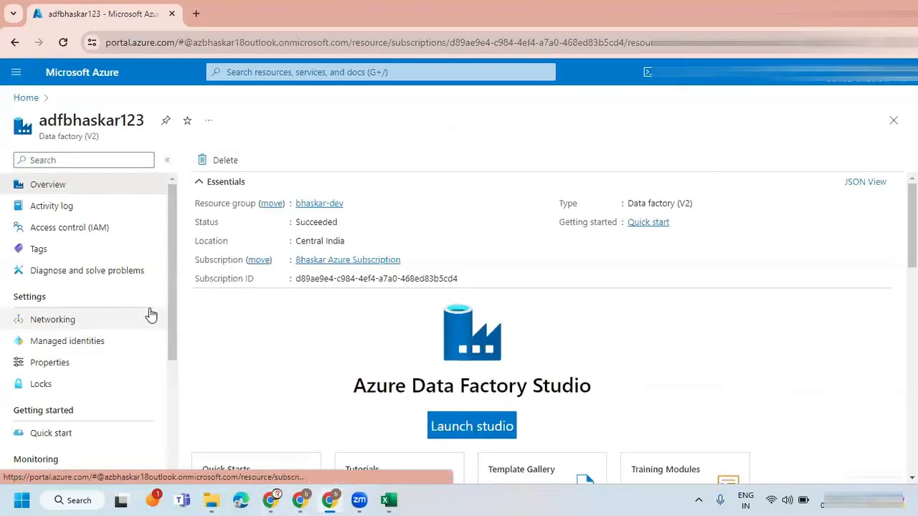
pyautogui.click(434, 425)
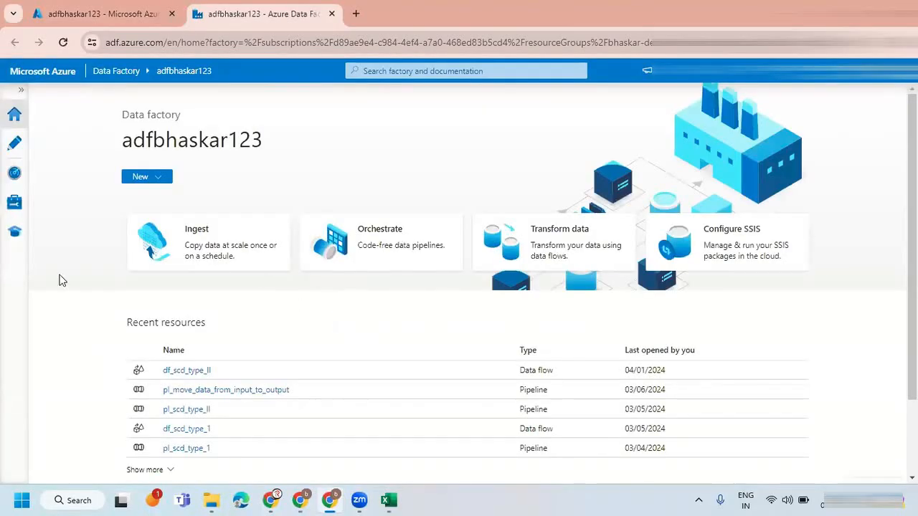
pyautogui.click(16, 143)
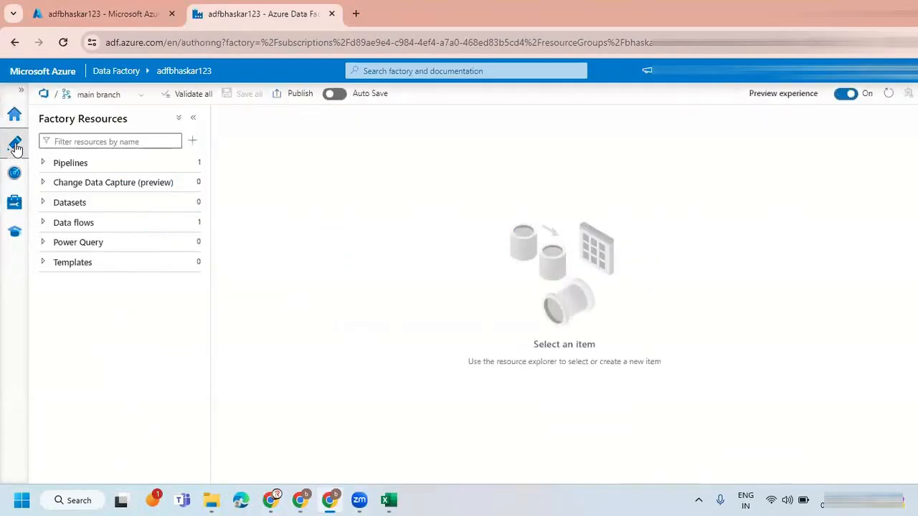
# Switch the factory to the scd_type_2 branch and open the df_scd_type_2 data flow with the resources pane collapsed.
pyautogui.click(141, 95)
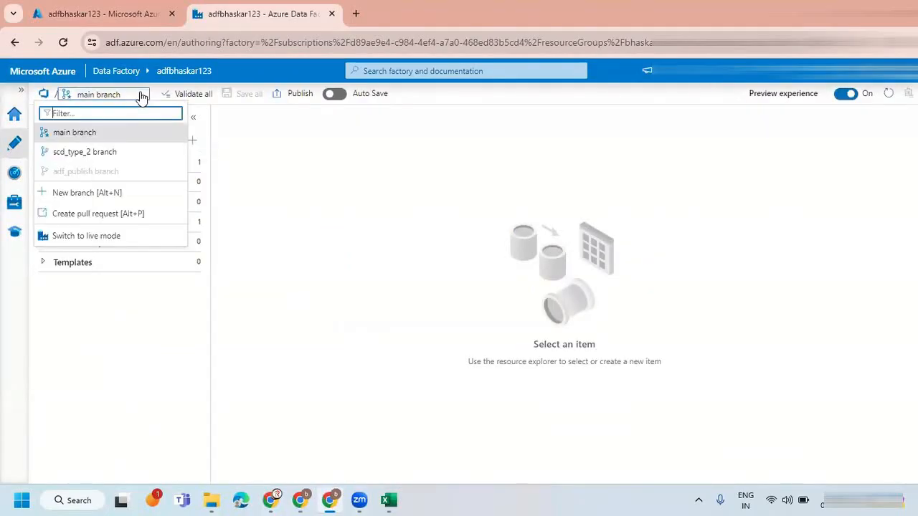
pyautogui.click(96, 159)
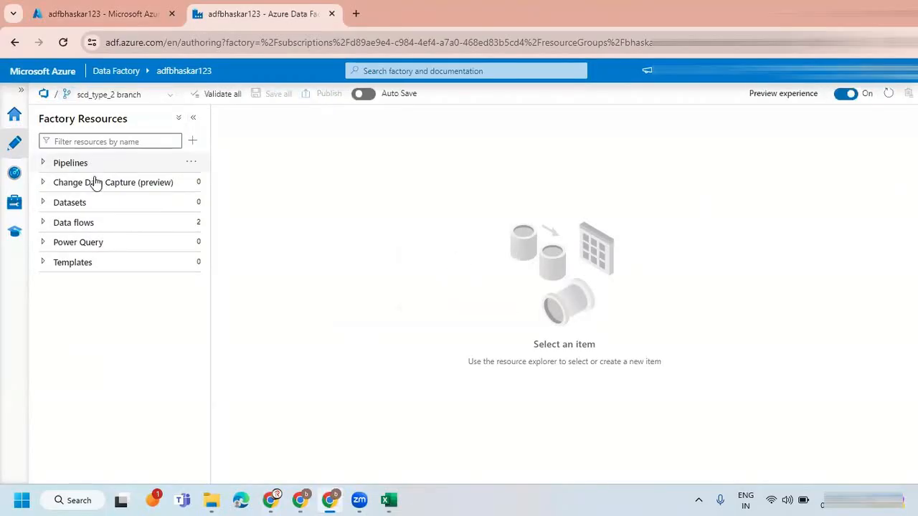
pyautogui.click(43, 164)
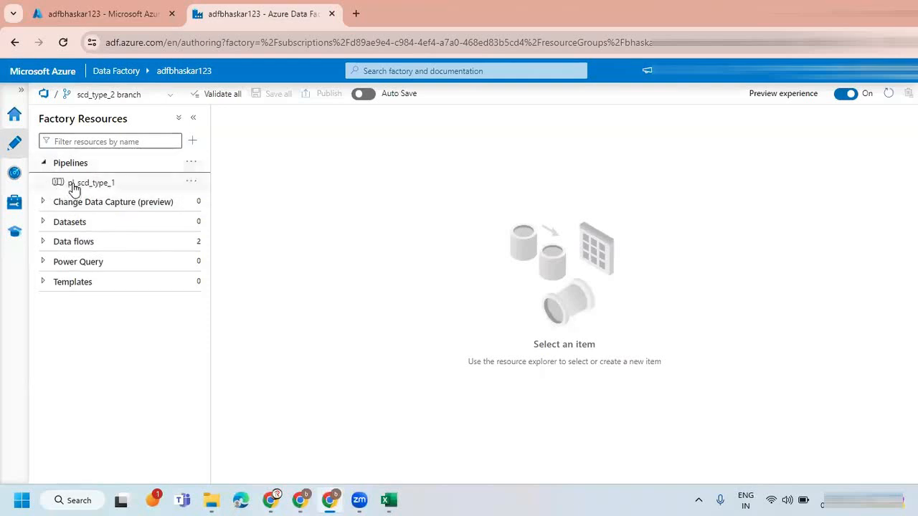
pyautogui.click(42, 164)
pyautogui.click(43, 223)
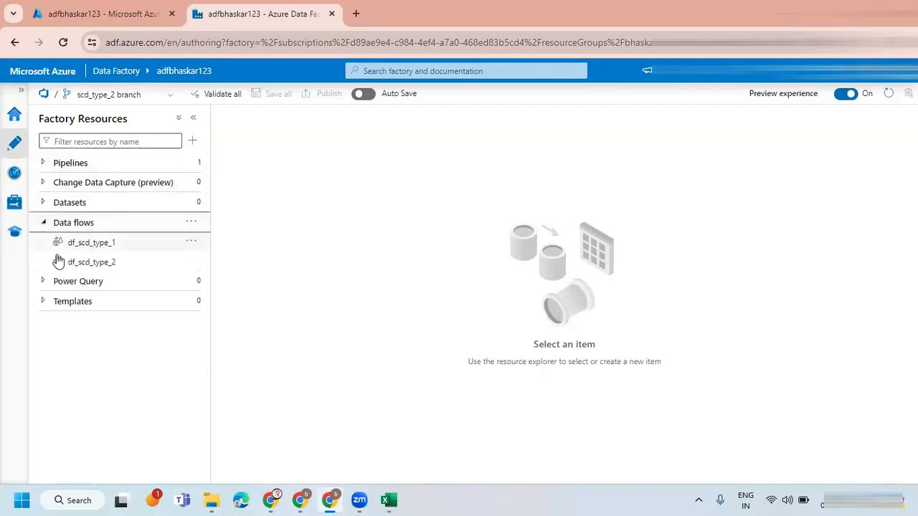
pyautogui.click(107, 264)
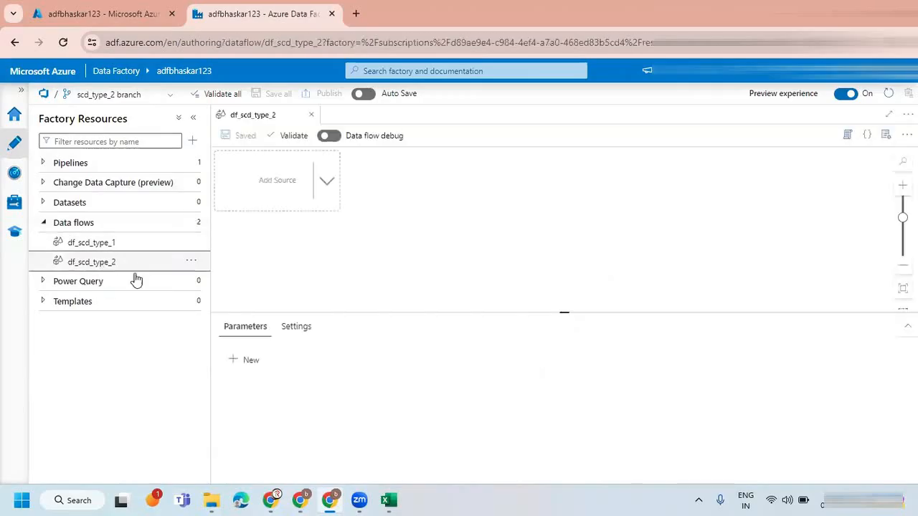
pyautogui.click(192, 117)
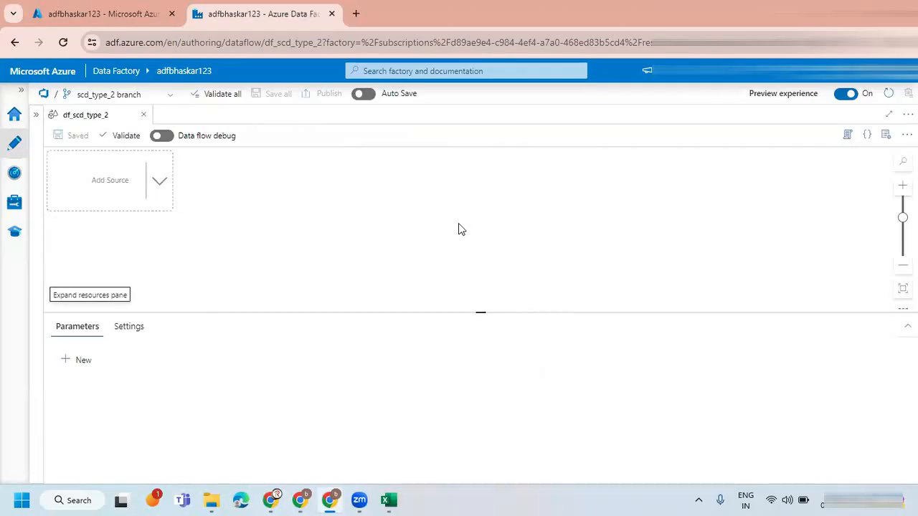
# Return to the Zoom whiteboard, mark the SCD Type-II heading and underline its new-record insert rule, and clear the annotations.
pyautogui.moveTo(326, 499)
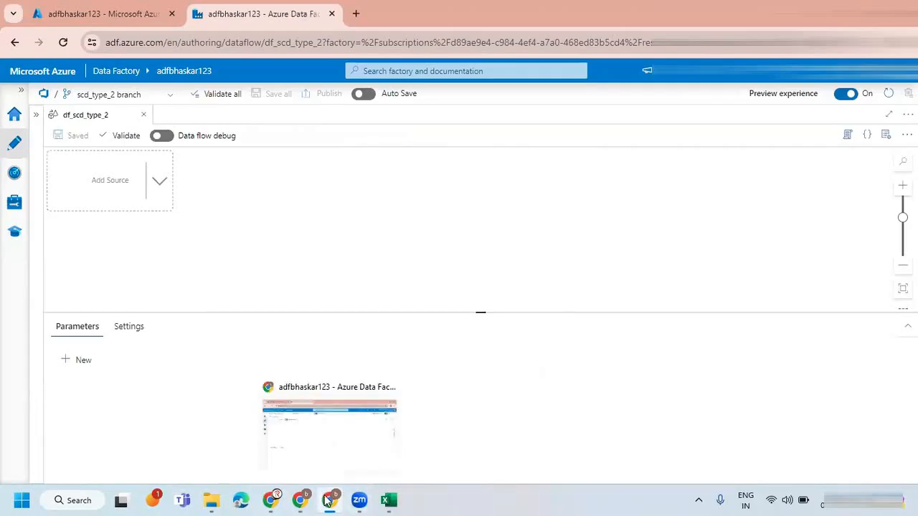
pyautogui.click(326, 500)
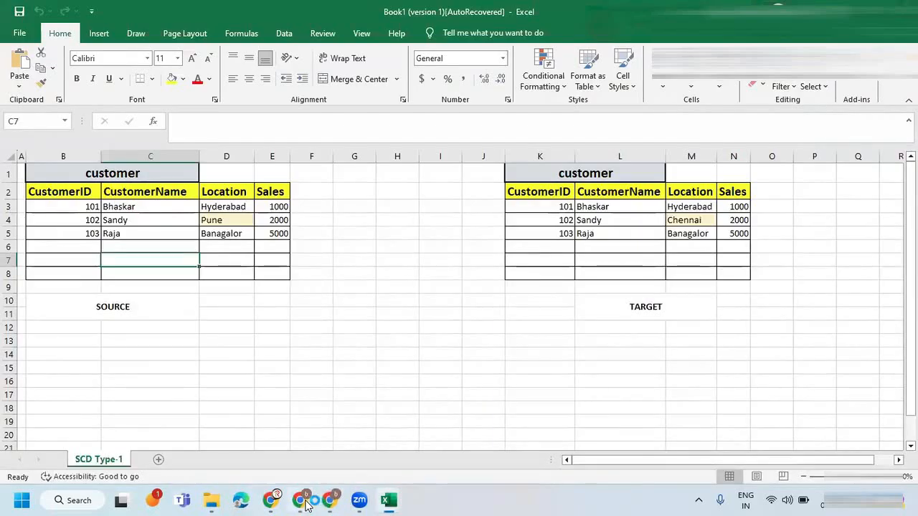
pyautogui.click(305, 502)
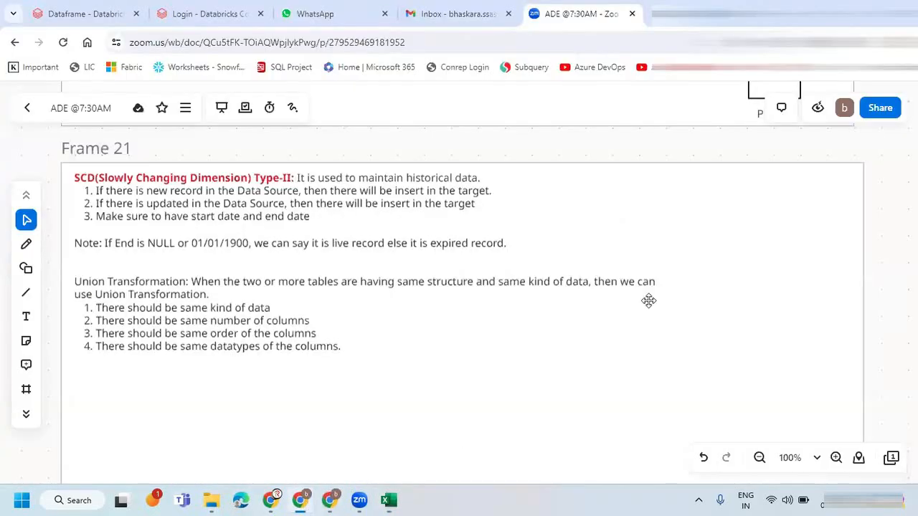
pyautogui.click(535, 229)
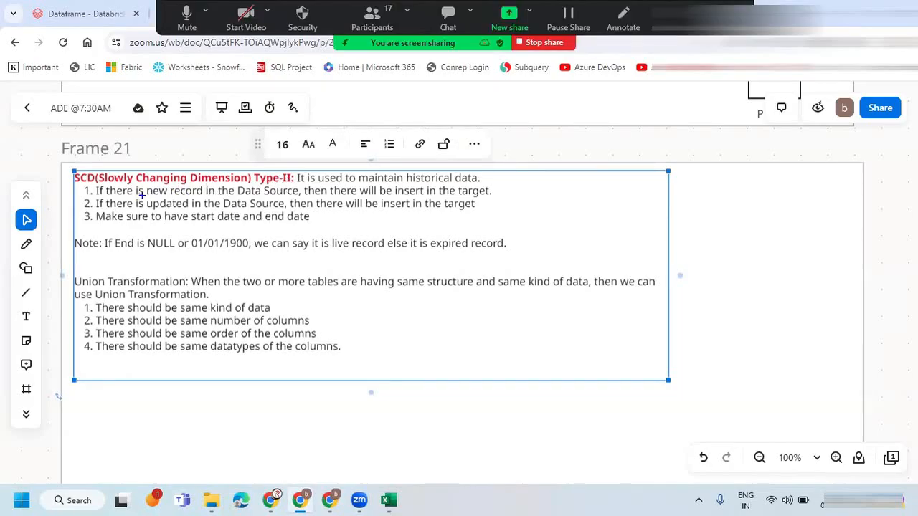
pyautogui.moveTo(57, 179); pyautogui.dragTo(113, 144)
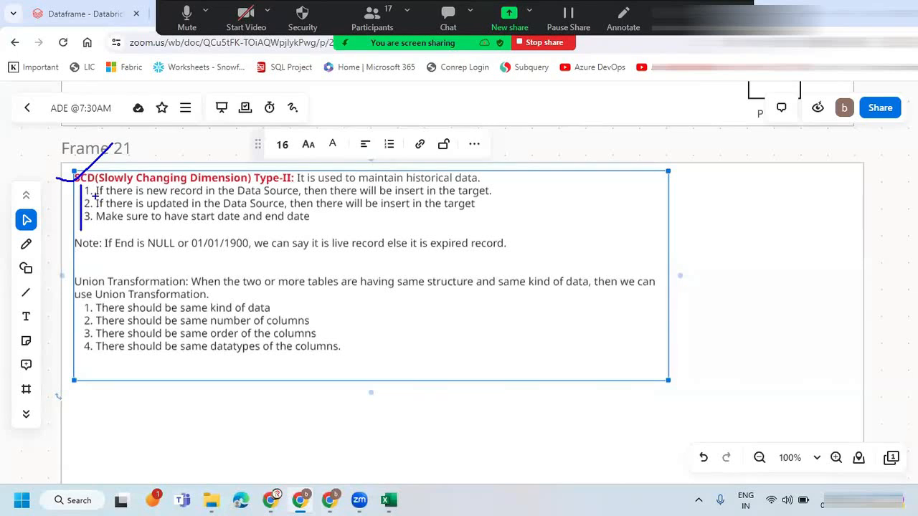
pyautogui.moveTo(113, 194); pyautogui.dragTo(279, 189)
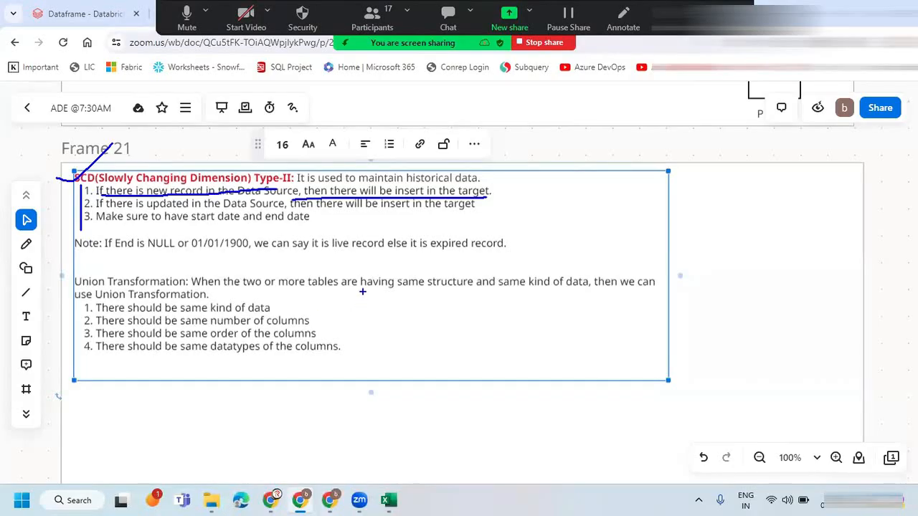
pyautogui.press('Escape')
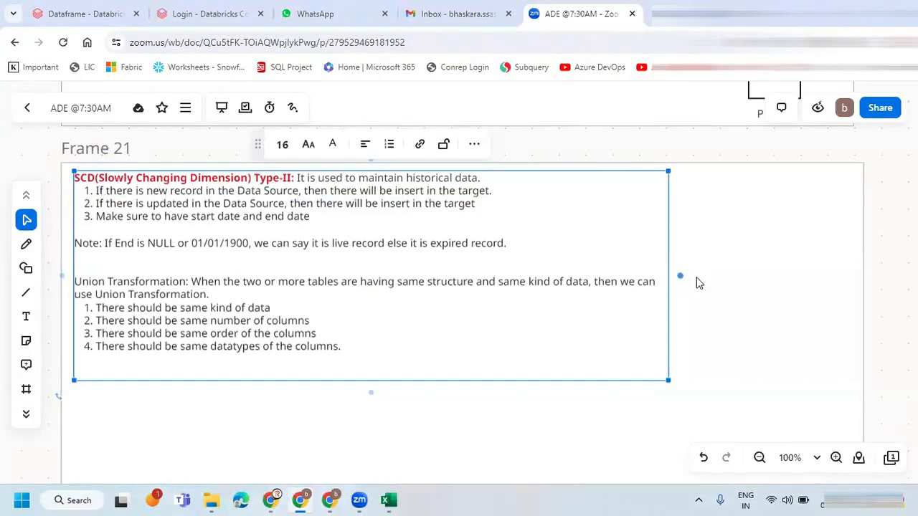
# Switch to the recovered Book1 (version 1) workbook and create a copy of the SCD Type-1 sheet.
pyautogui.moveTo(385, 500)
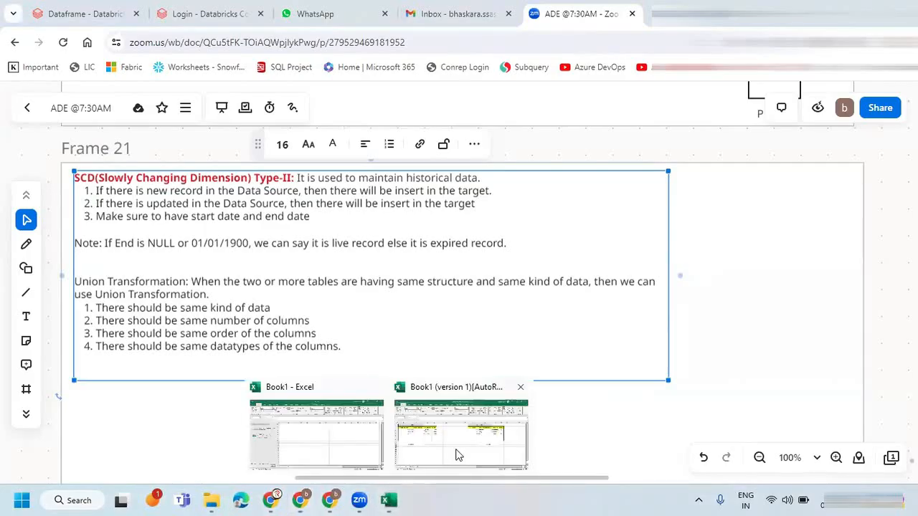
pyautogui.click(484, 437)
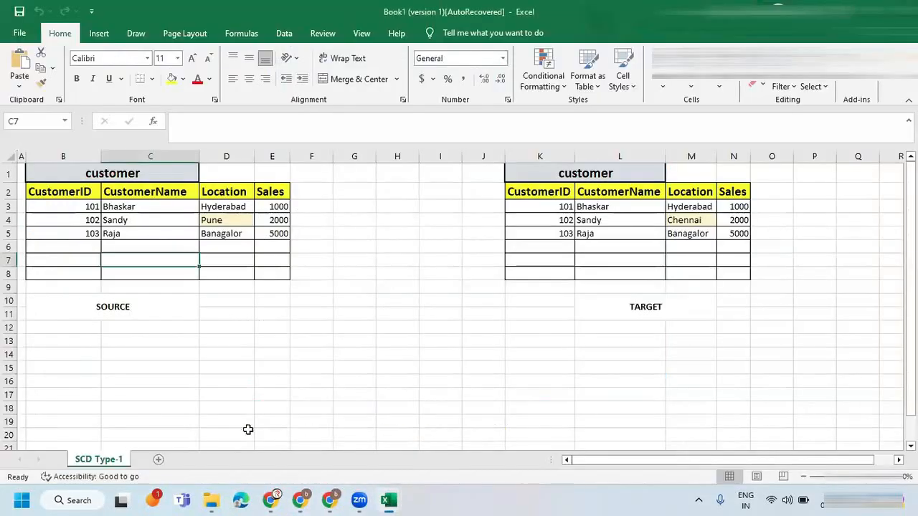
pyautogui.rightClick(106, 465)
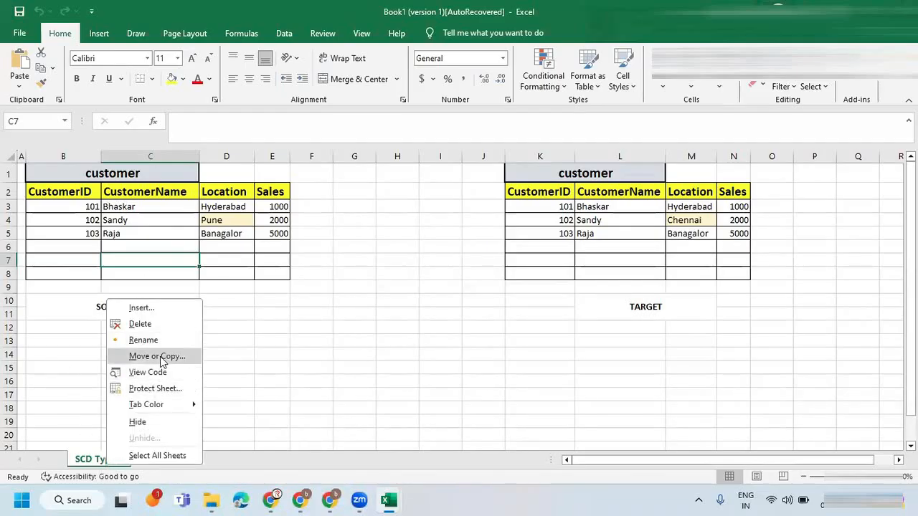
pyautogui.click(157, 356)
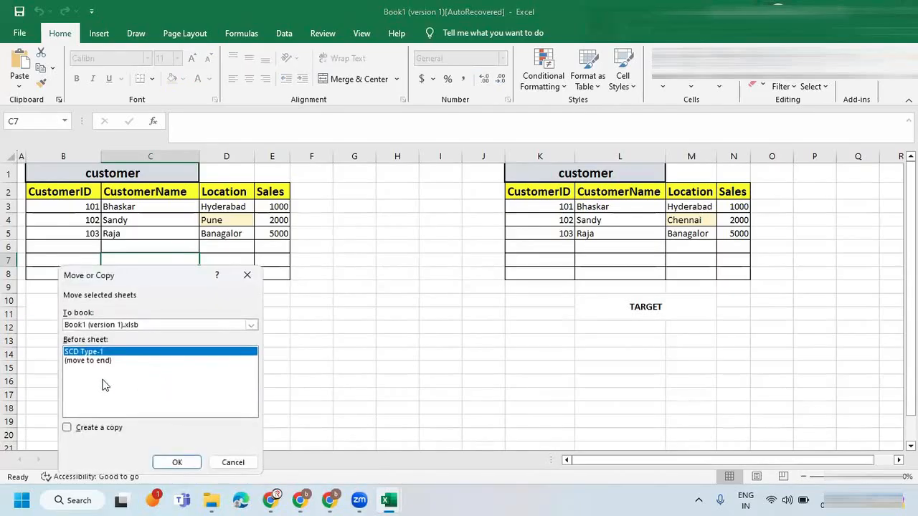
pyautogui.click(67, 428)
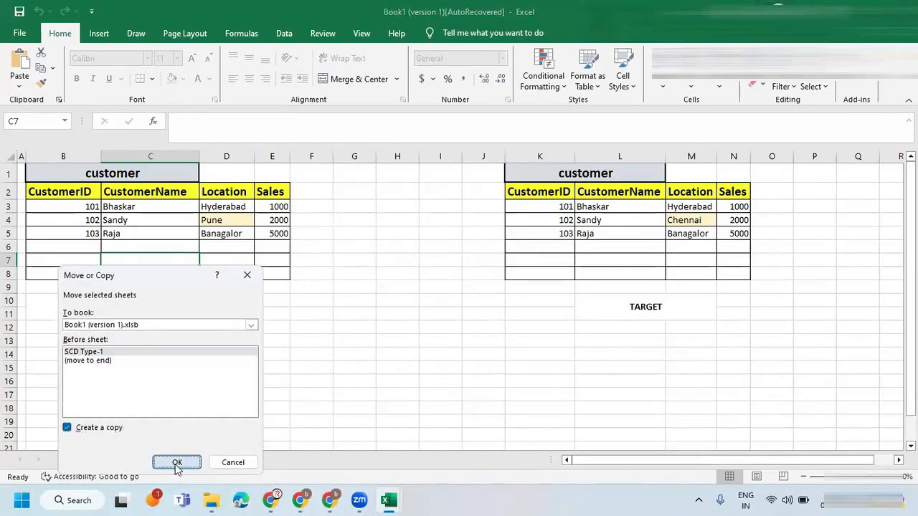
pyautogui.click(177, 462)
pyautogui.click(157, 451)
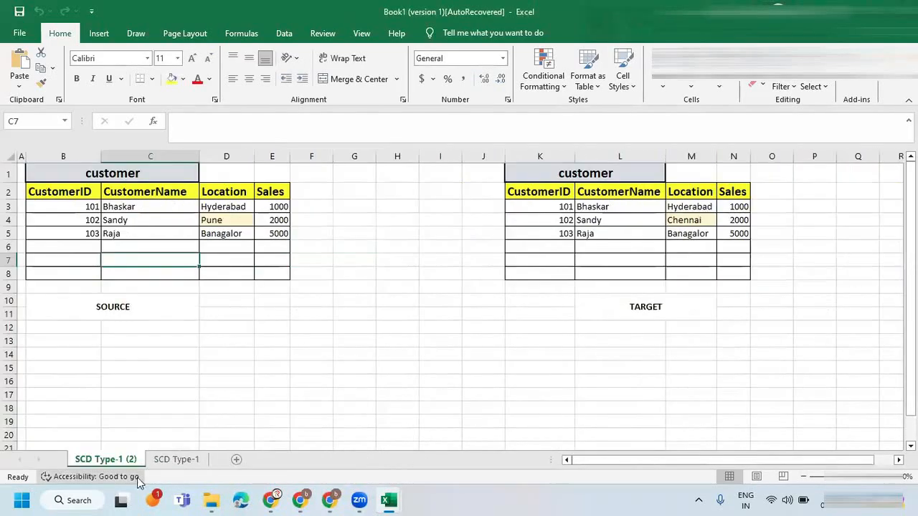
# Move the copied sheet after SCD Type-1 and rename it SCD Type-2.
pyautogui.click(174, 424)
pyautogui.click(176, 445)
pyautogui.click(166, 461)
pyautogui.moveTo(127, 465); pyautogui.dragTo(207, 459)
pyautogui.doubleClick(178, 465)
pyautogui.click(202, 463)
pyautogui.doubleClick(195, 463)
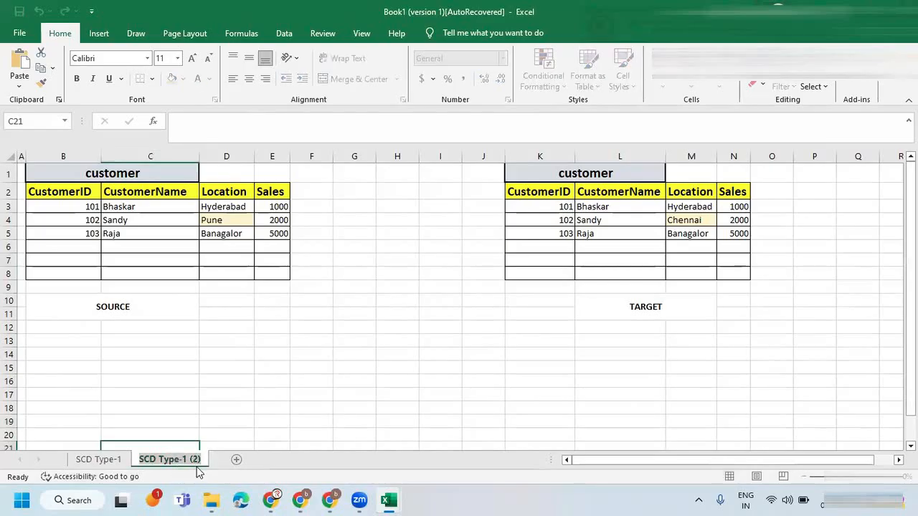
pyautogui.press('End')
pyautogui.press('BackSpace')
pyautogui.press('BackSpace')
pyautogui.press('BackSpace')
pyautogui.press('BackSpace')
pyautogui.press('BackSpace')
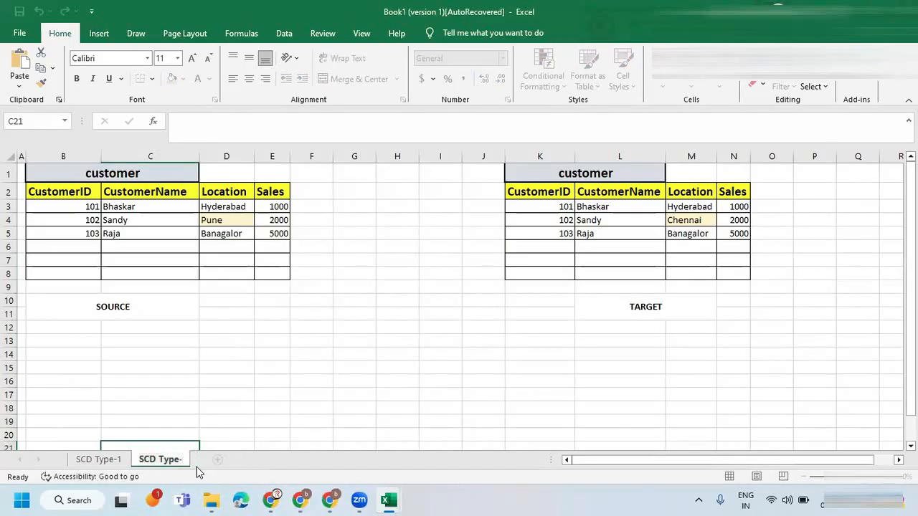
pyautogui.click(265, 391)
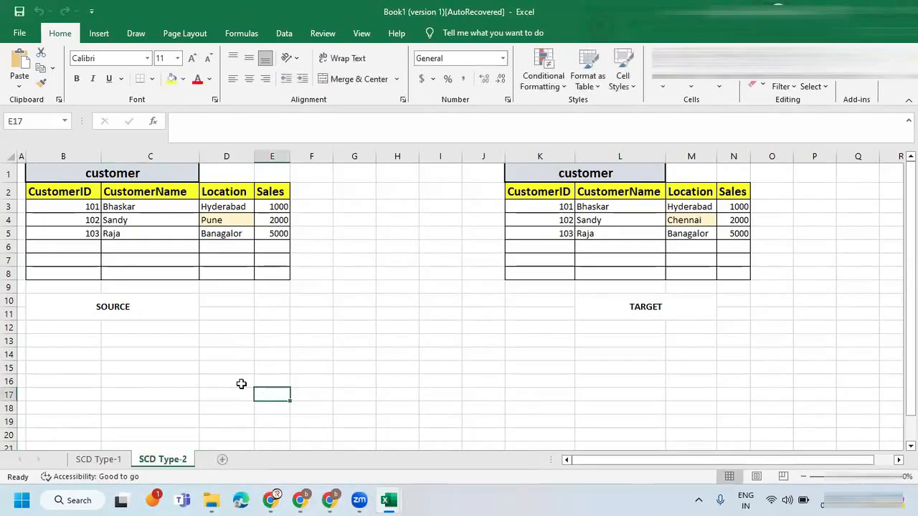
# Clear the target records in K3:N5 and the second and third source records in B4:E5.
pyautogui.click(184, 230)
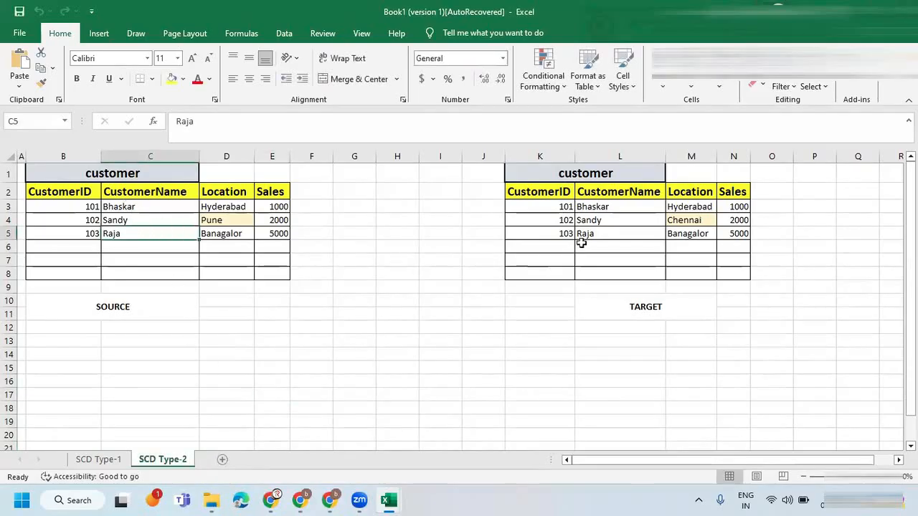
pyautogui.moveTo(537, 206); pyautogui.dragTo(723, 238)
pyautogui.press('Delete')
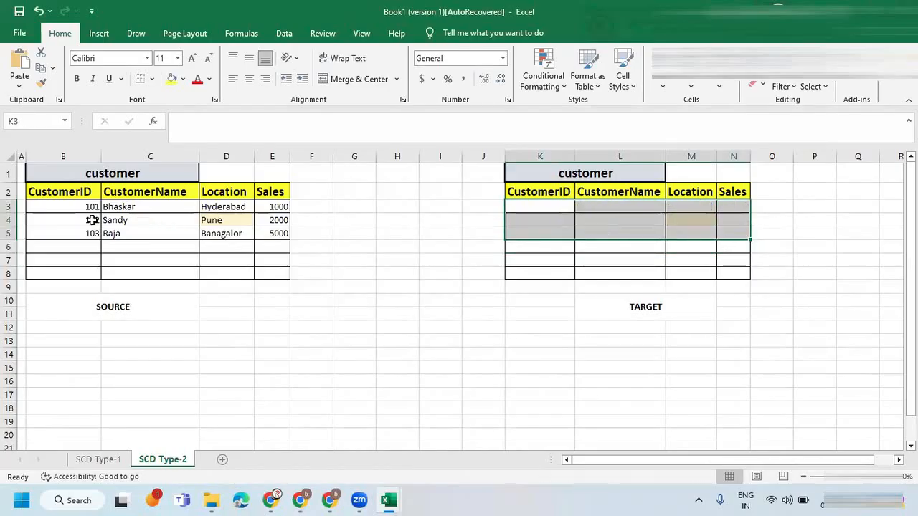
pyautogui.moveTo(84, 220); pyautogui.dragTo(271, 235)
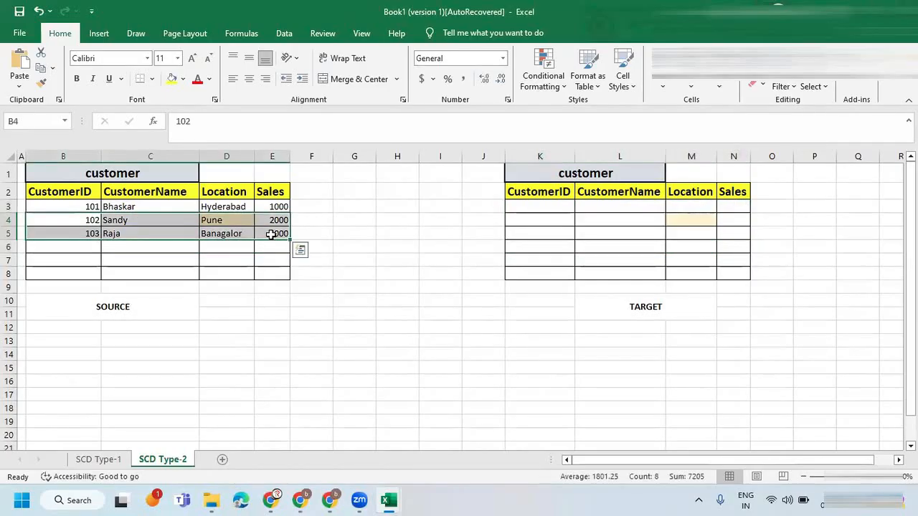
pyautogui.press('Delete')
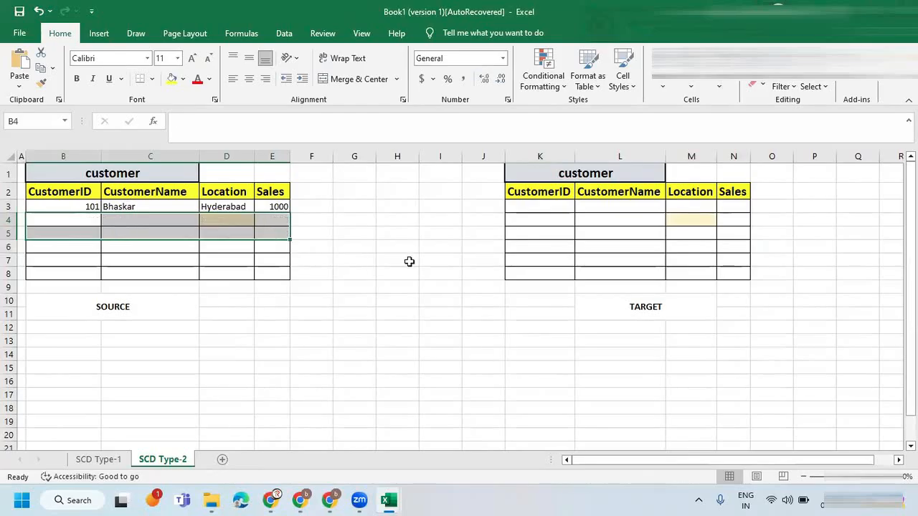
pyautogui.click(139, 208)
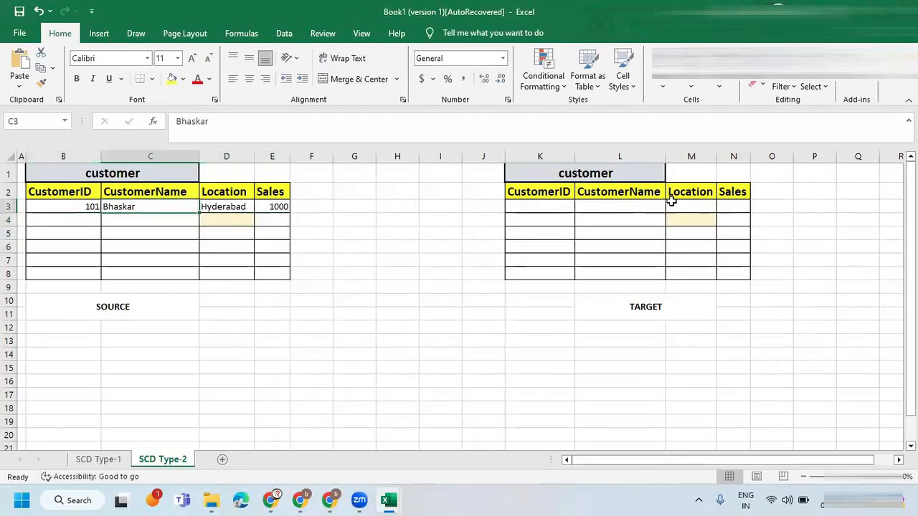
# Remove the highlight fill from Location cells M4 and D4 by copying the format of neighbouring unfilled cells.
pyautogui.click(638, 231)
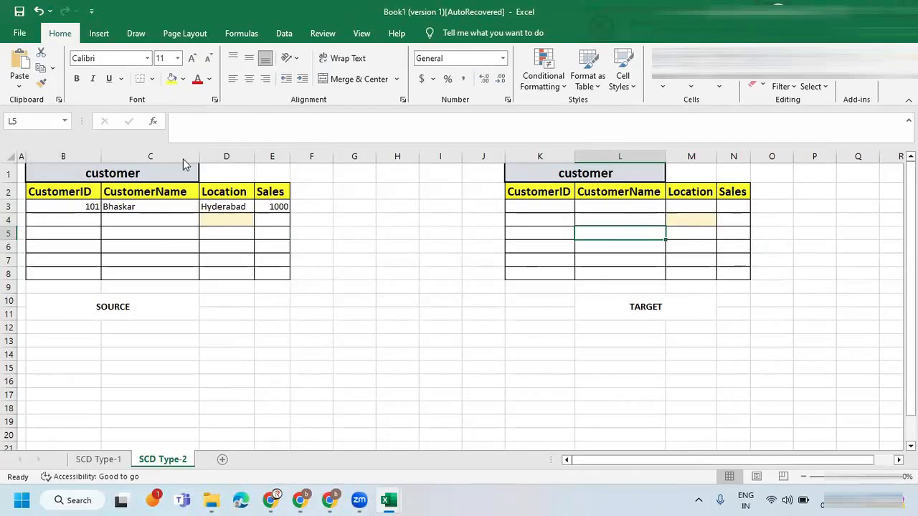
pyautogui.click(41, 84)
pyautogui.click(684, 216)
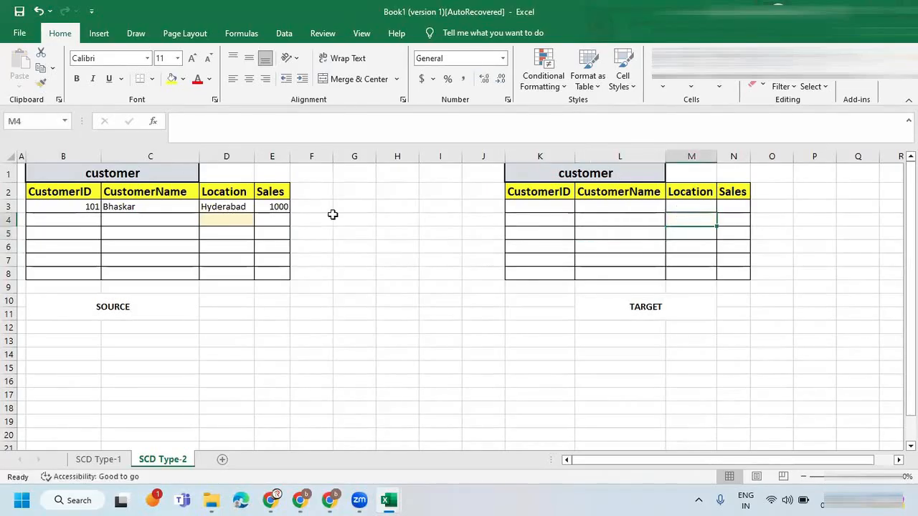
pyautogui.click(215, 236)
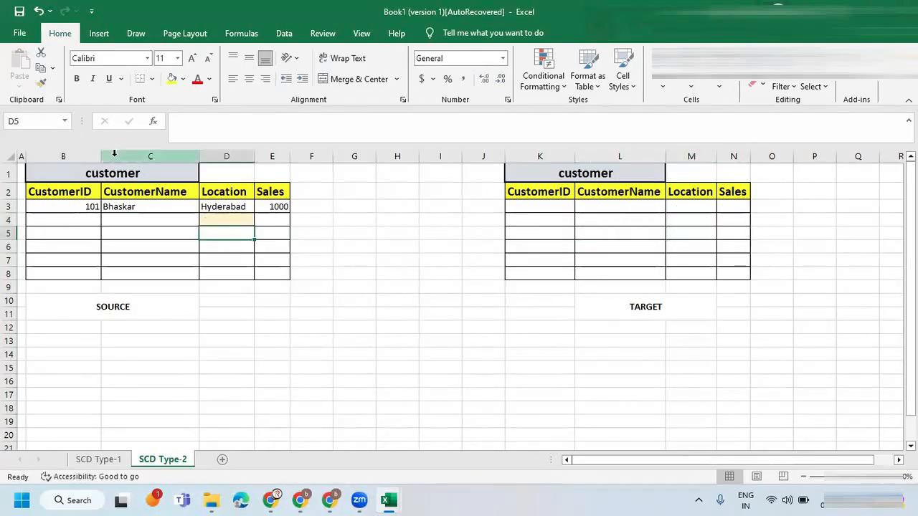
pyautogui.click(40, 84)
pyautogui.click(226, 219)
pyautogui.click(224, 246)
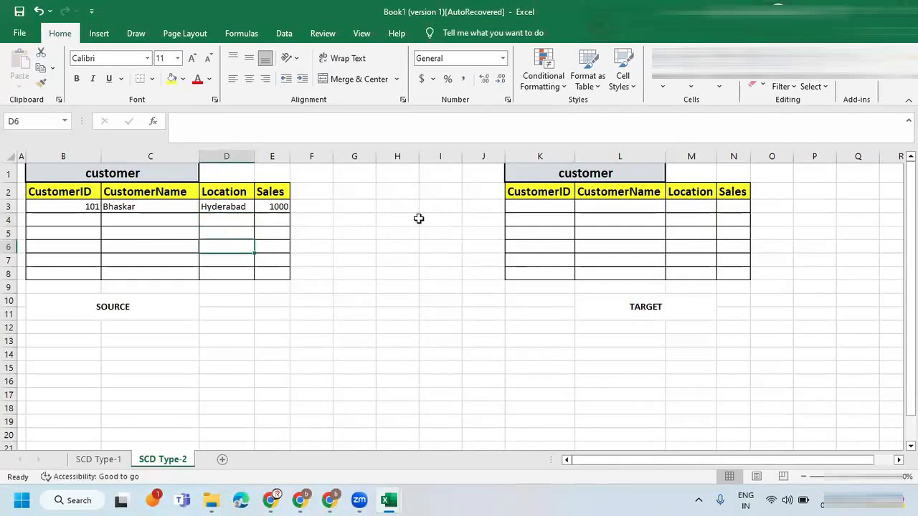
# Select the remaining source record, review the SCD Type-II rules on the whiteboard, and return to the workbook.
pyautogui.moveTo(60, 207); pyautogui.dragTo(267, 205)
pyautogui.hotkey('alt', 'Tab')
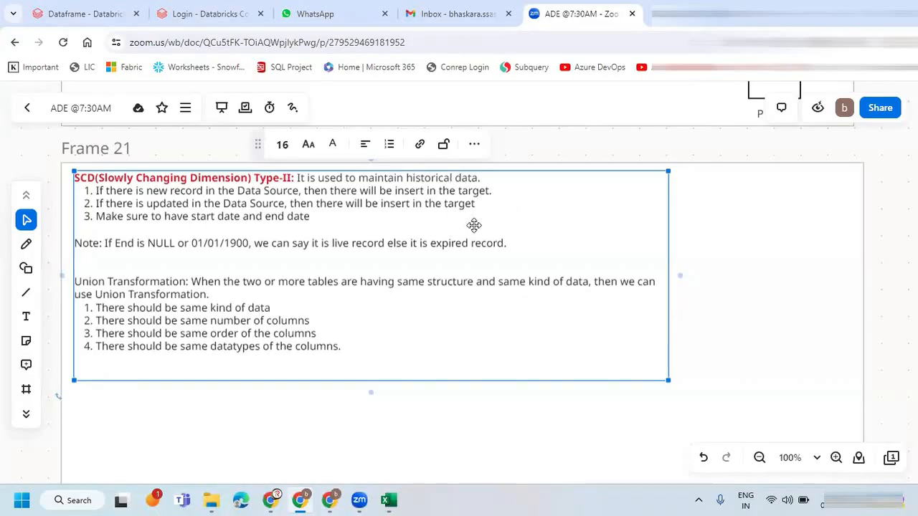
pyautogui.hotkey('alt', 'Tab')
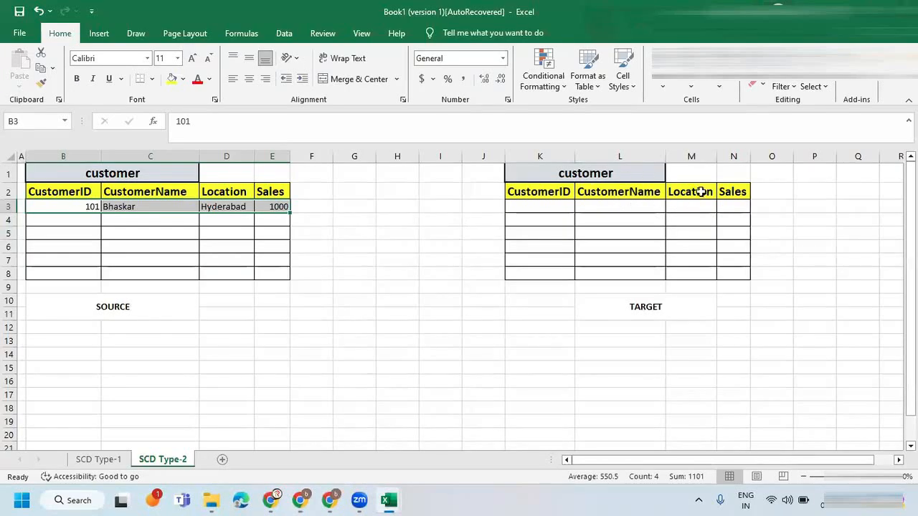
# Add StartDate and EndDate column headers after Sales in the target customer table.
pyautogui.click(732, 191)
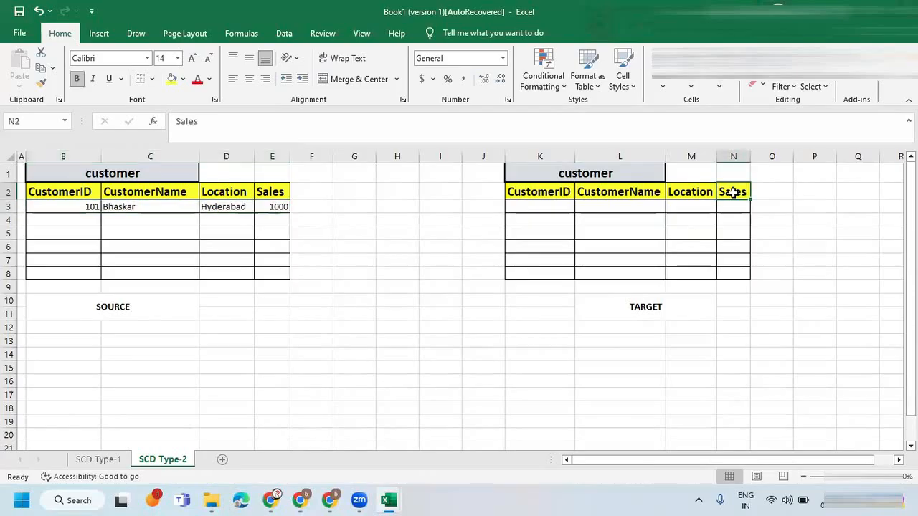
pyautogui.press('Right')
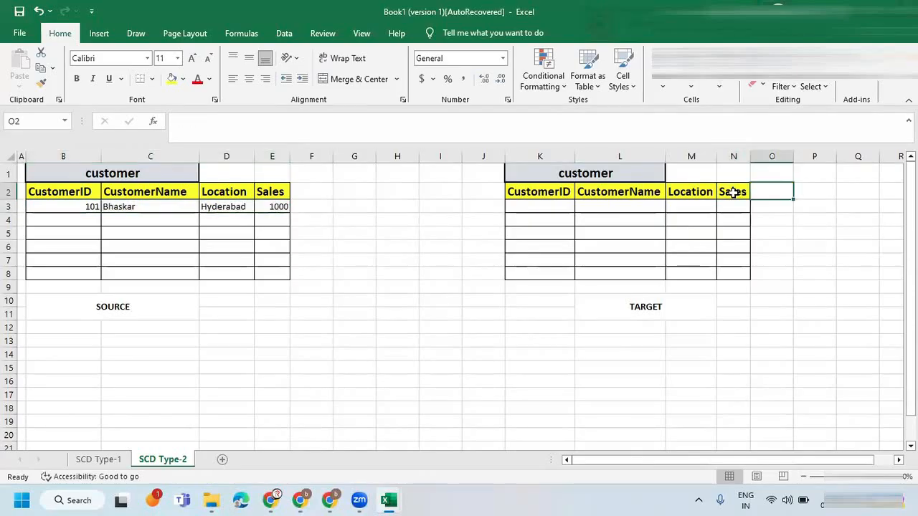
pyautogui.write('StartDate')
pyautogui.press('Tab')
pyautogui.write('En')
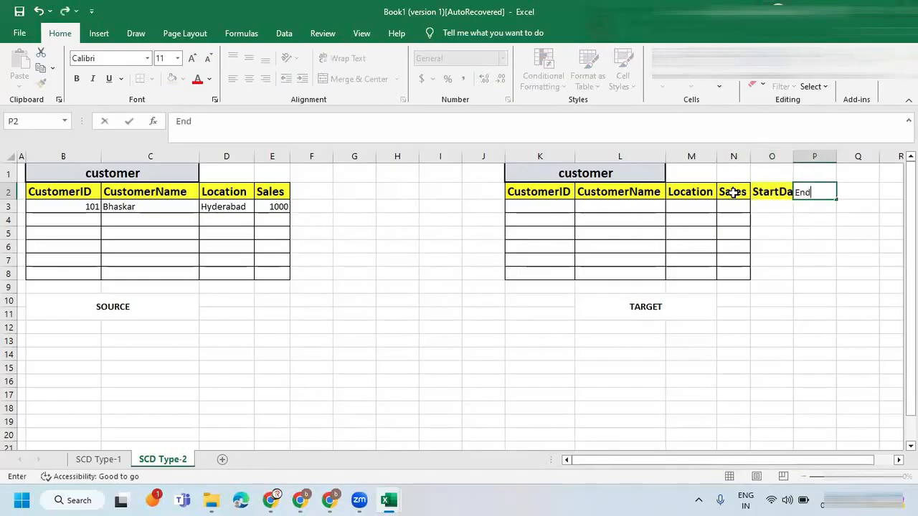
pyautogui.press('Tab')
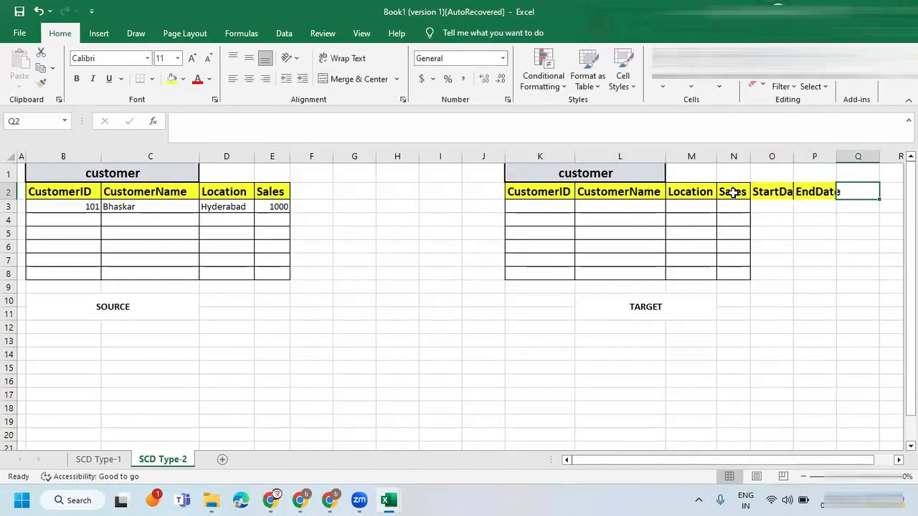
# Apply all borders to the target table K2:P8 and autofit the StartDate and EndDate columns.
pyautogui.moveTo(553, 194); pyautogui.dragTo(805, 272)
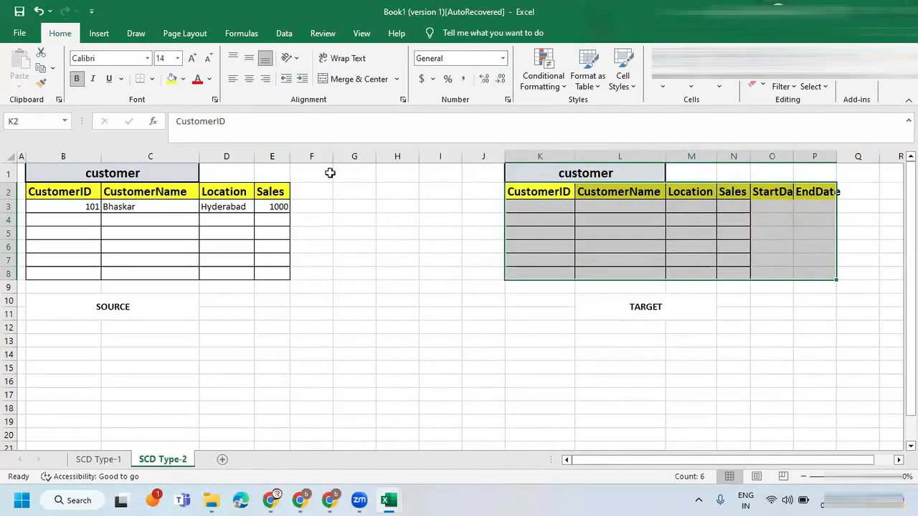
pyautogui.click(152, 78)
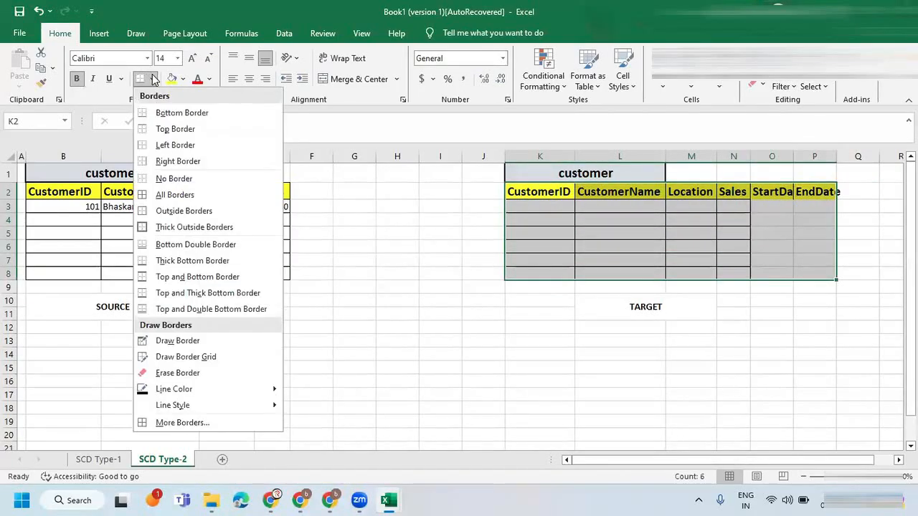
pyautogui.click(174, 194)
pyautogui.click(722, 222)
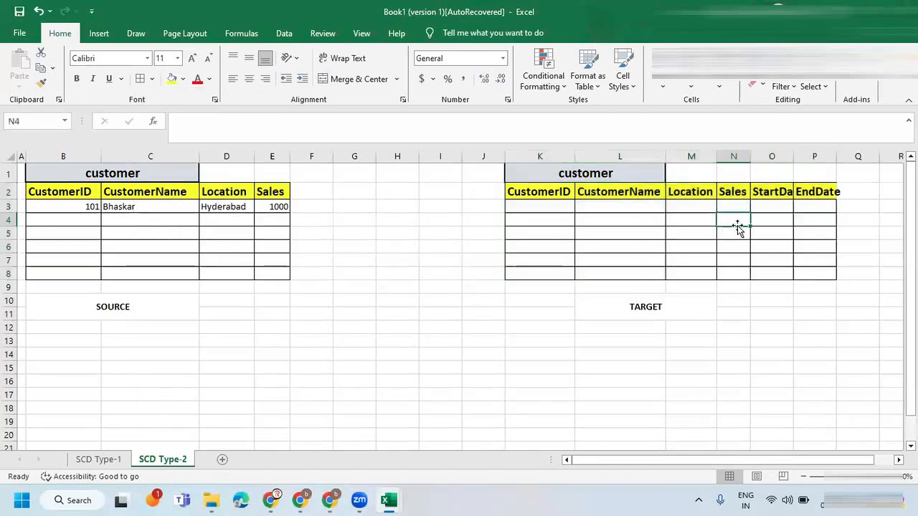
pyautogui.doubleClick(793, 155)
pyautogui.doubleClick(851, 151)
pyautogui.click(688, 199)
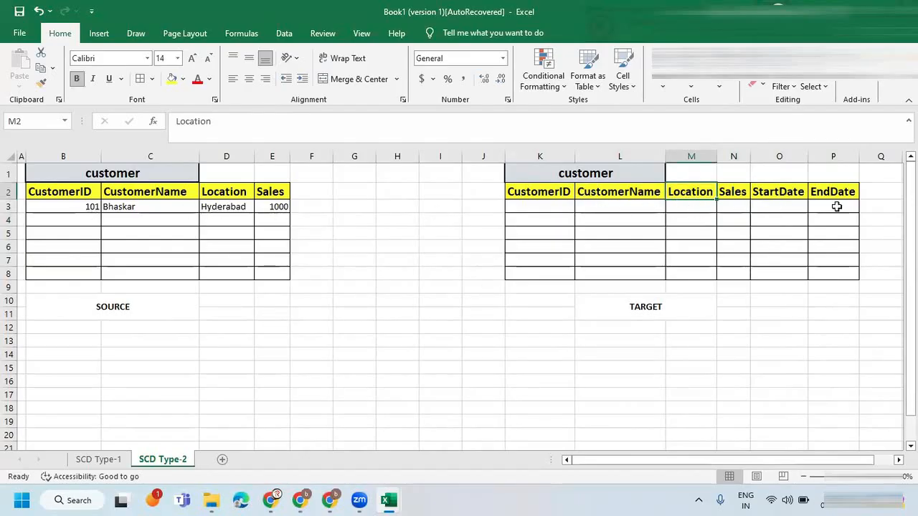
# Select the source record in B3:E3 and check the whiteboard's insert rule for new records.
pyautogui.moveTo(82, 206); pyautogui.dragTo(265, 206)
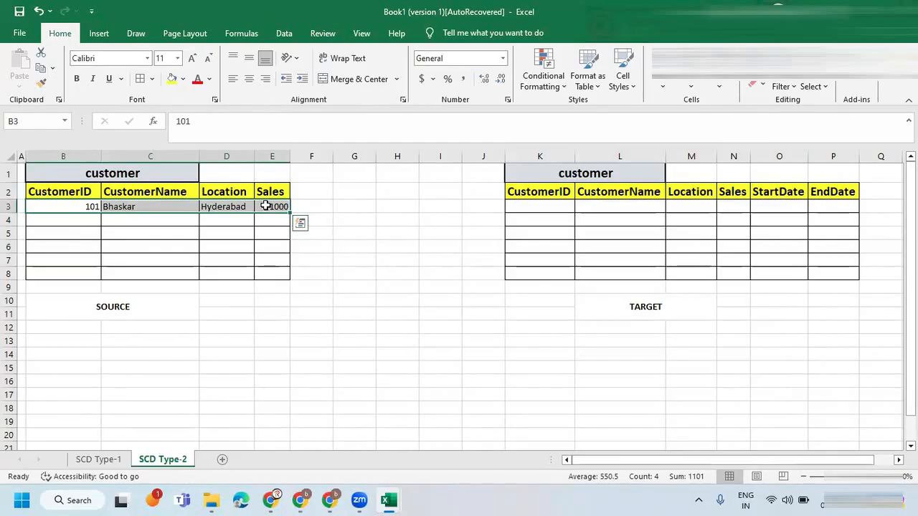
pyautogui.hotkey('alt', 'Tab')
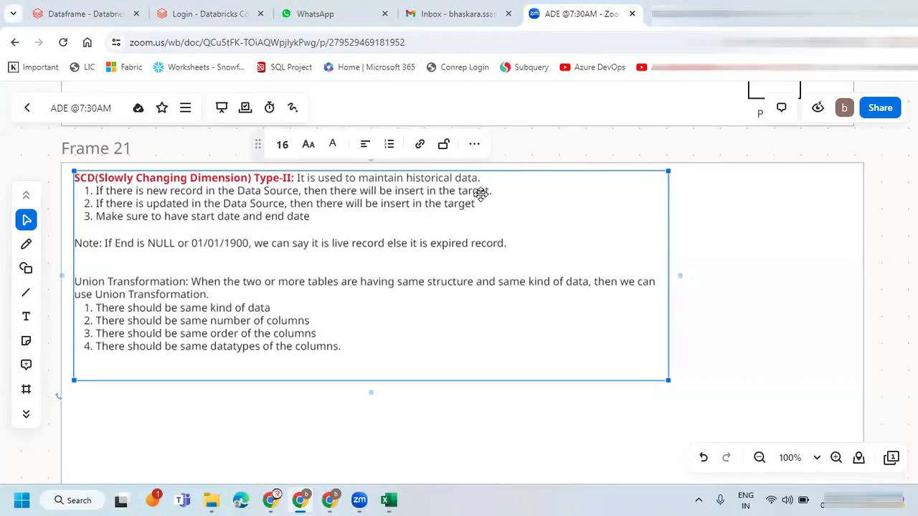
pyautogui.hotkey('alt', 'Tab')
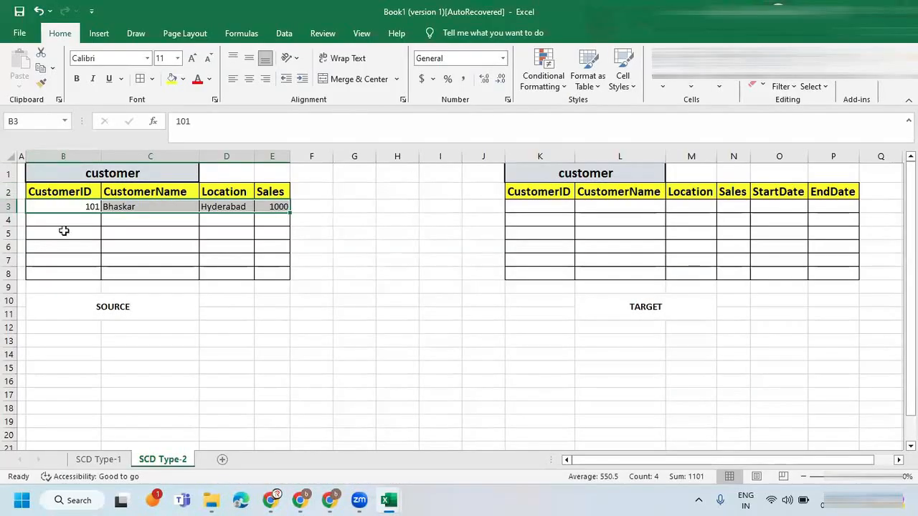
# Circle the source record's CustomerID, draw an arrow from it to the target table, and clear the annotations.
pyautogui.click(75, 207)
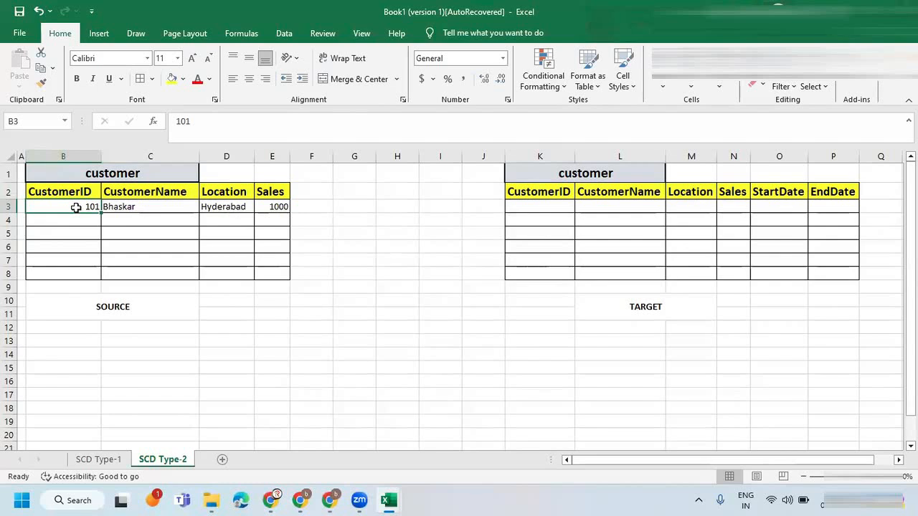
pyautogui.moveTo(66, 193)
pyautogui.mouseDown()
pyautogui.moveTo(69, 208)
pyautogui.moveTo(101, 209)
pyautogui.moveTo(86, 192)
pyautogui.moveTo(503, 214)
pyautogui.mouseUp()
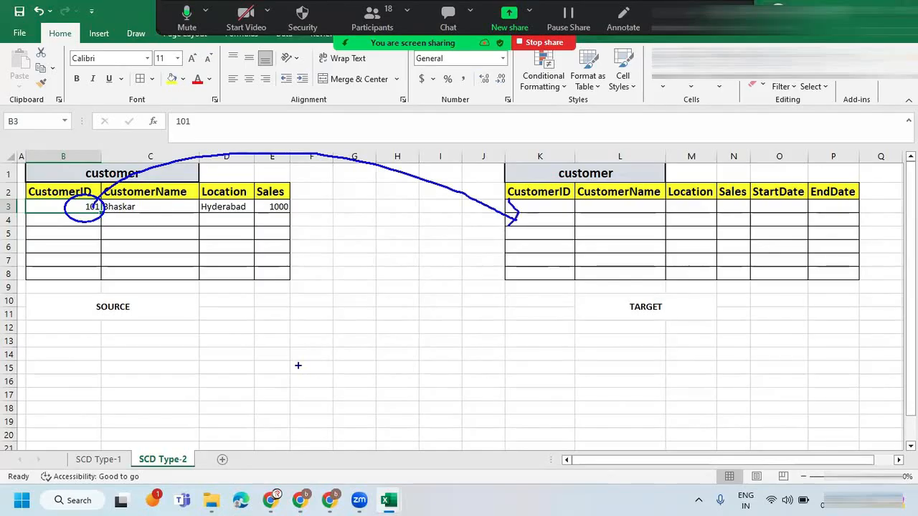
pyautogui.press('Escape')
pyautogui.moveTo(89, 206); pyautogui.dragTo(268, 207)
pyautogui.hotkey('ctrl', 'c')
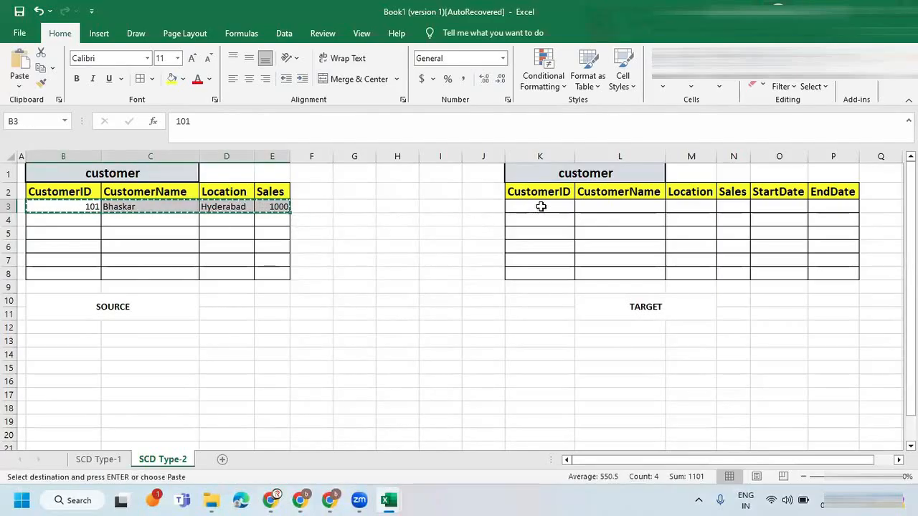
pyautogui.click(540, 206)
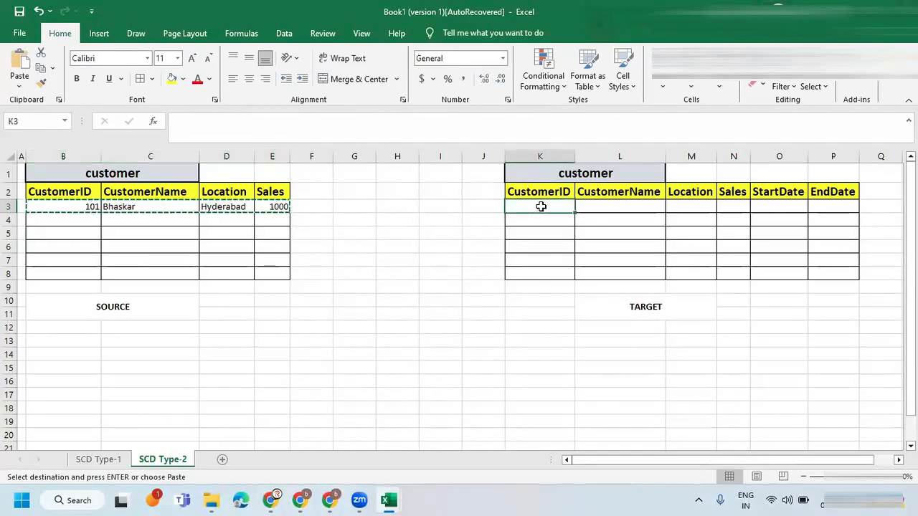
pyautogui.click(539, 156)
pyautogui.rightClick(526, 162)
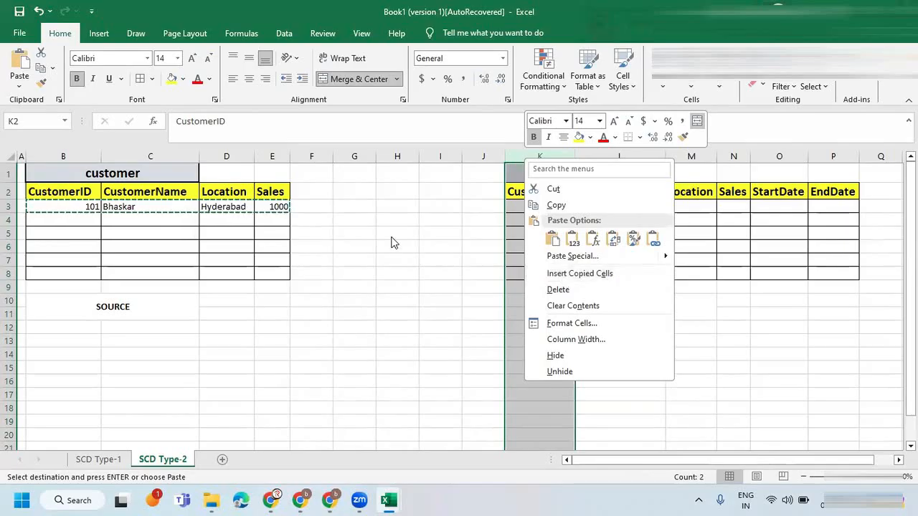
pyautogui.press('Escape')
pyautogui.click(272, 221)
pyautogui.press('Escape')
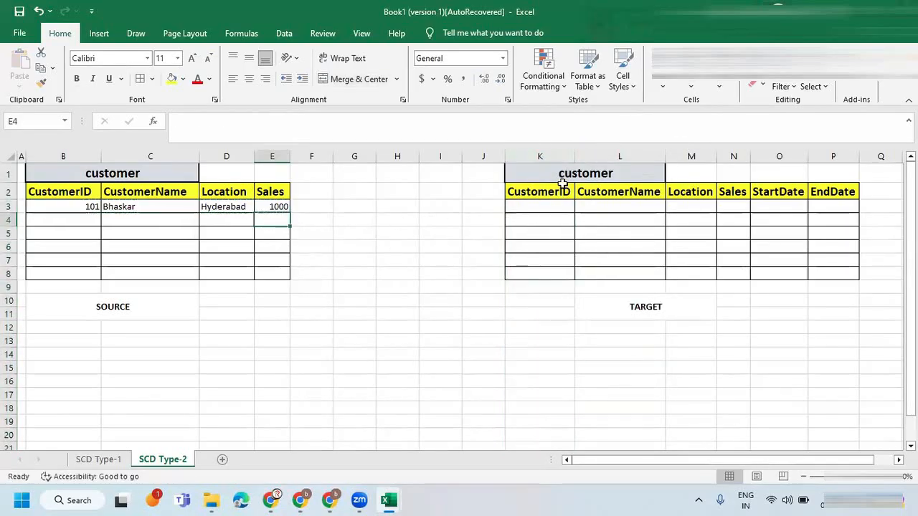
# Insert a new column before CustomerID in the target customer table and head it CustKey in K2.
pyautogui.click(540, 157)
pyautogui.rightClick(542, 163)
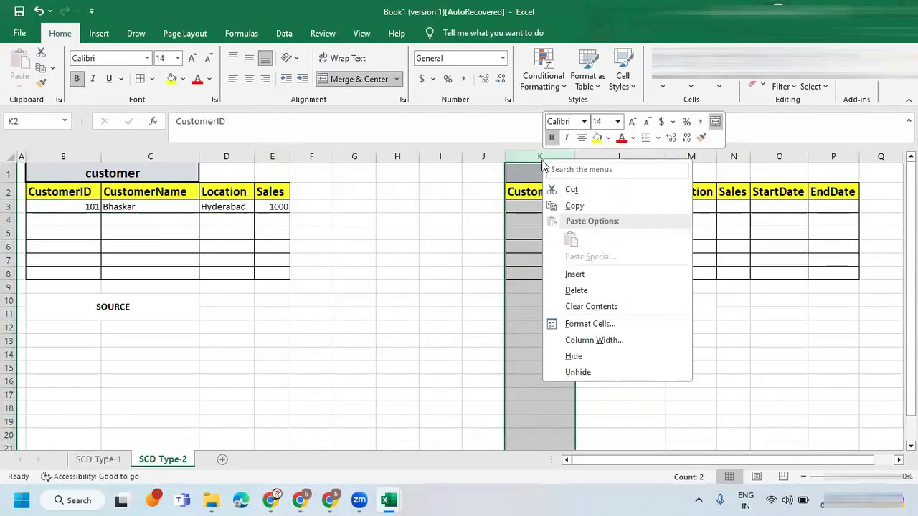
pyautogui.click(588, 276)
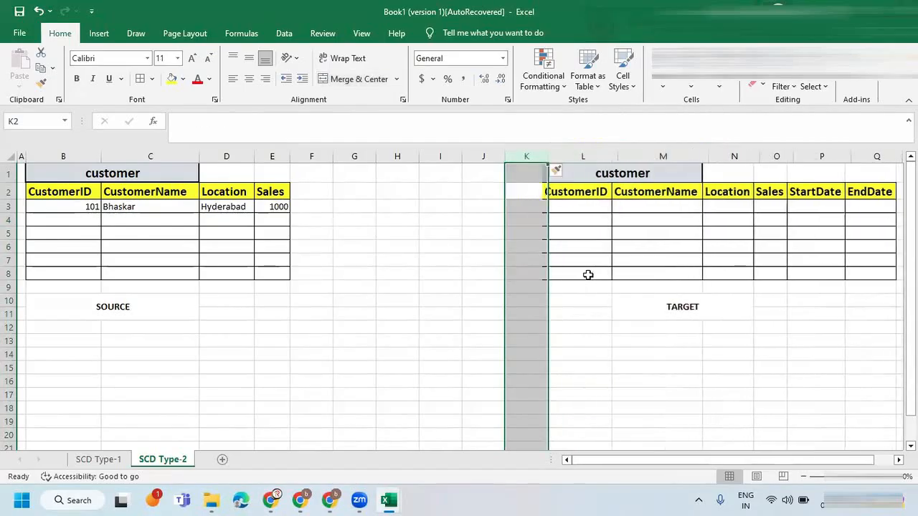
pyautogui.click(534, 194)
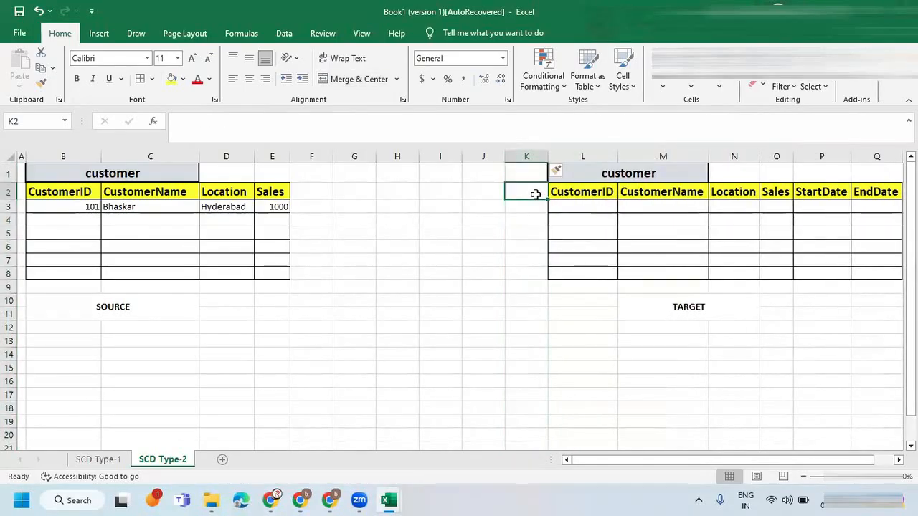
pyautogui.write('Cust')
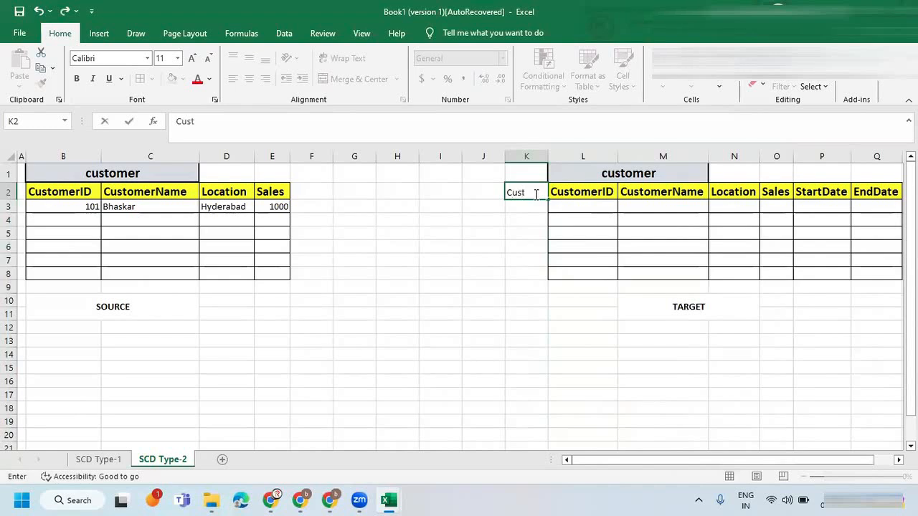
pyautogui.write('Ky')
pyautogui.click(577, 197)
pyautogui.click(526, 200)
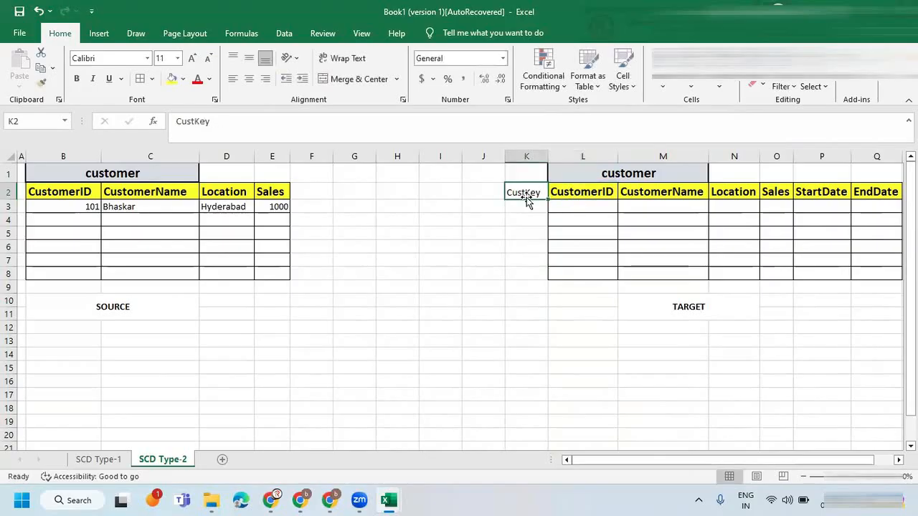
# Copy the target CustomerID header's formatting to the CustKey header and autofit column K.
pyautogui.click(601, 192)
pyautogui.click(41, 84)
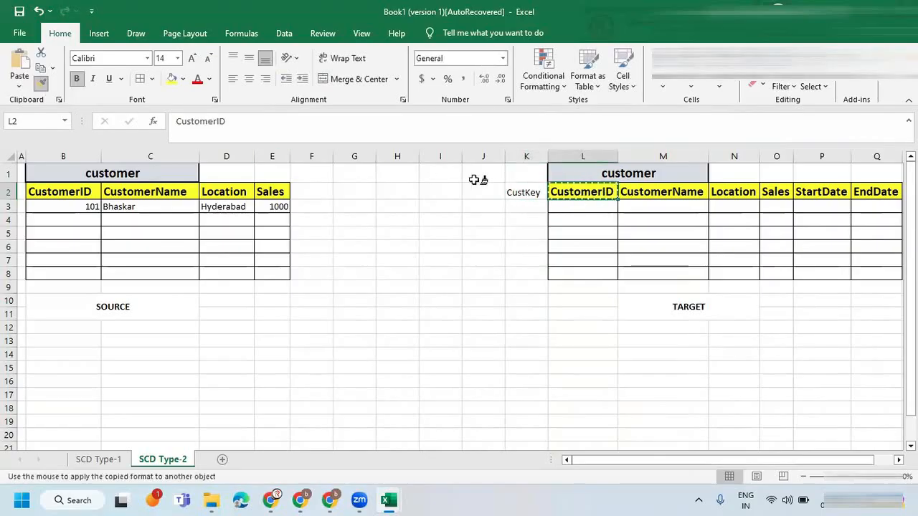
pyautogui.click(522, 192)
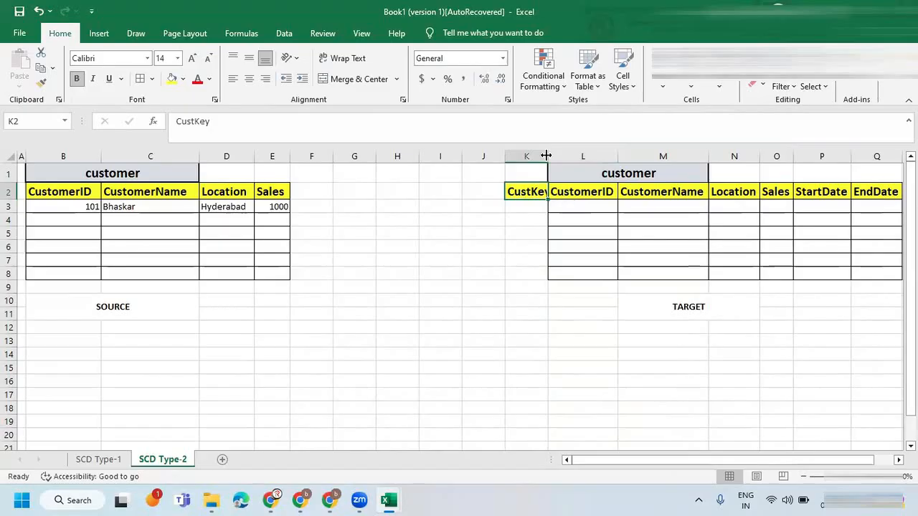
pyautogui.doubleClick(548, 156)
# Narrow column I and apply all borders to the target table K2:Q8, including the CustKey column.
pyautogui.moveTo(462, 154); pyautogui.dragTo(429, 154)
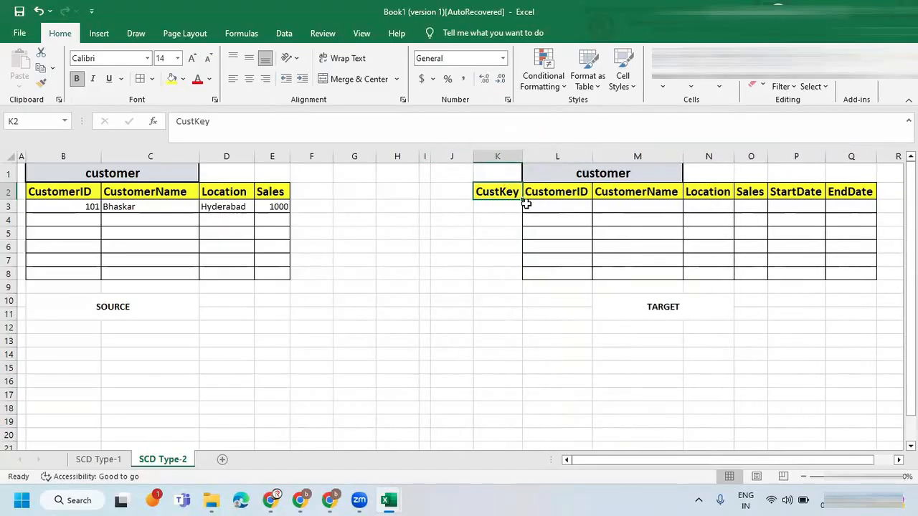
pyautogui.moveTo(498, 192)
pyautogui.mouseDown()
pyautogui.moveTo(647, 262)
pyautogui.moveTo(827, 269)
pyautogui.mouseUp()
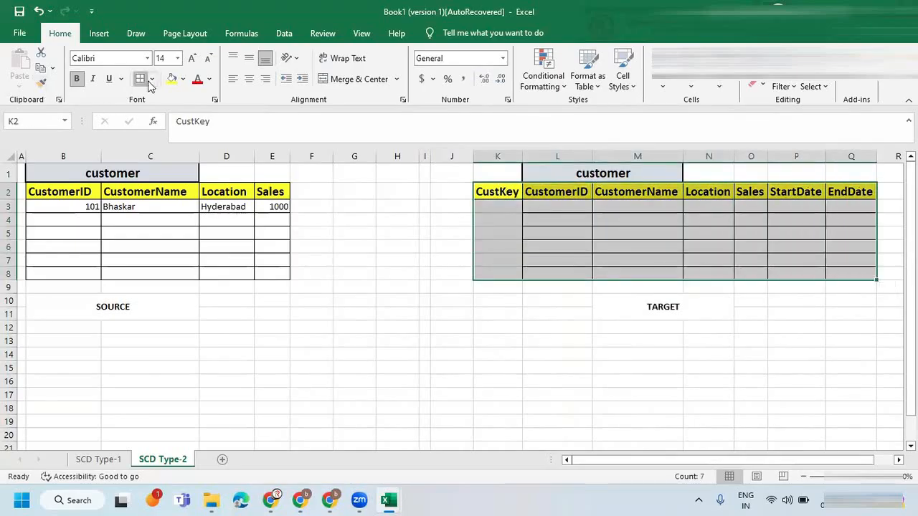
pyautogui.click(499, 193)
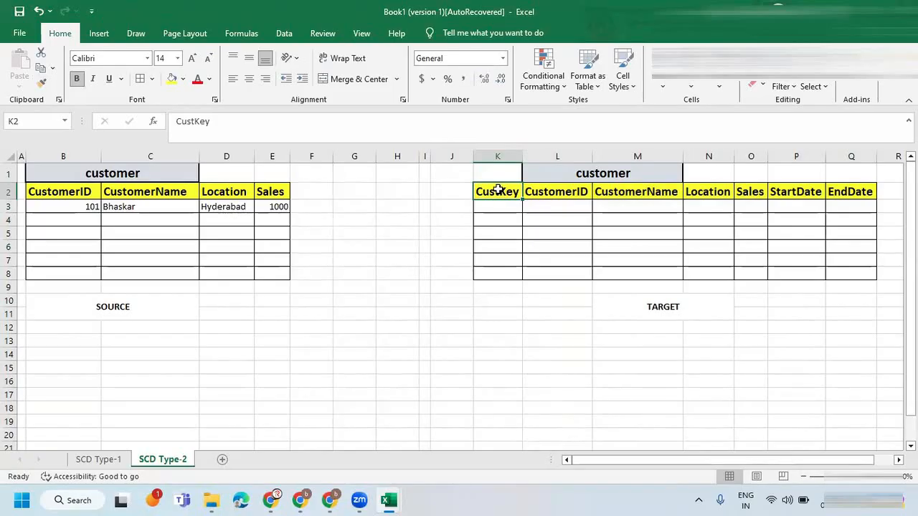
pyautogui.click(556, 190)
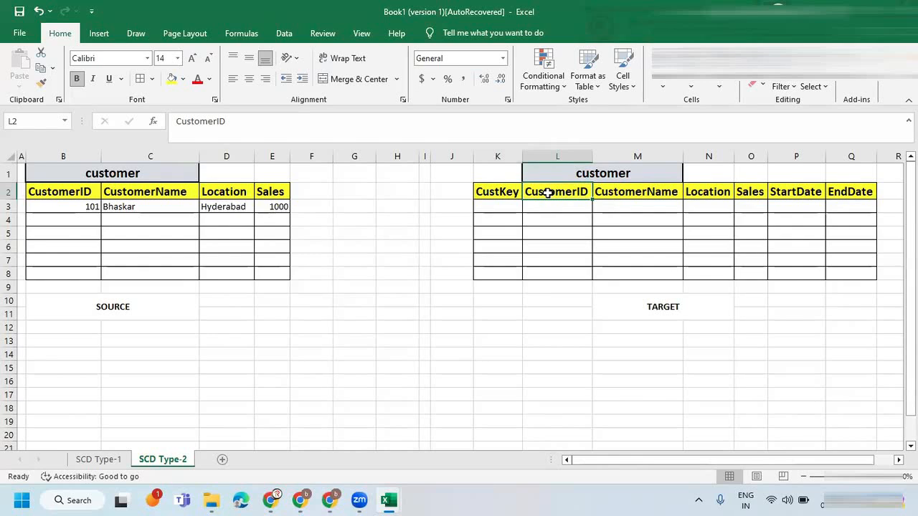
# In the target table's first row, enter 1 as CustKey and the source record's CustomerID.
pyautogui.click(85, 205)
pyautogui.moveTo(109, 206); pyautogui.dragTo(269, 205)
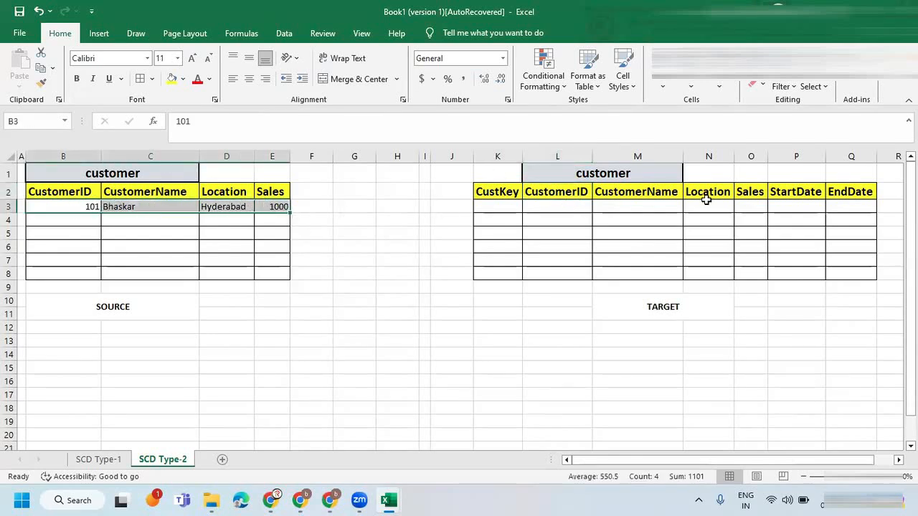
pyautogui.click(500, 205)
pyautogui.write('1')
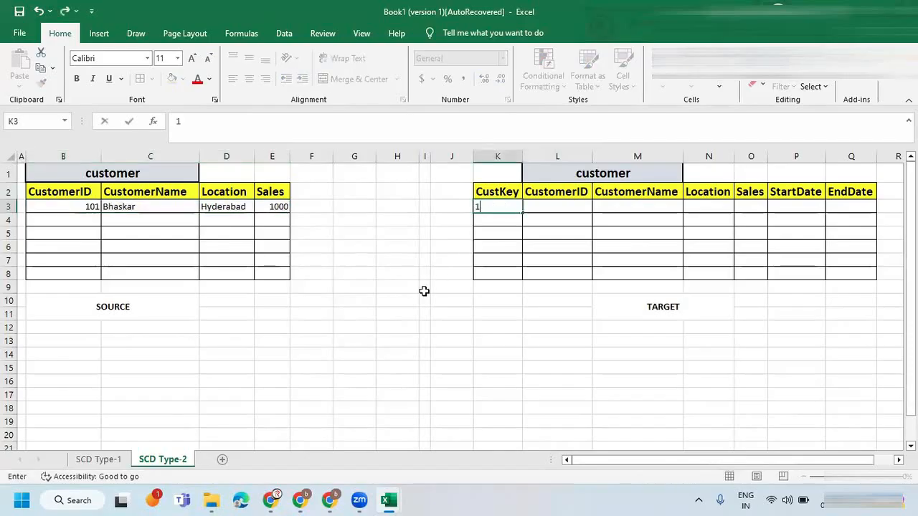
pyautogui.click(545, 206)
pyautogui.write('10')
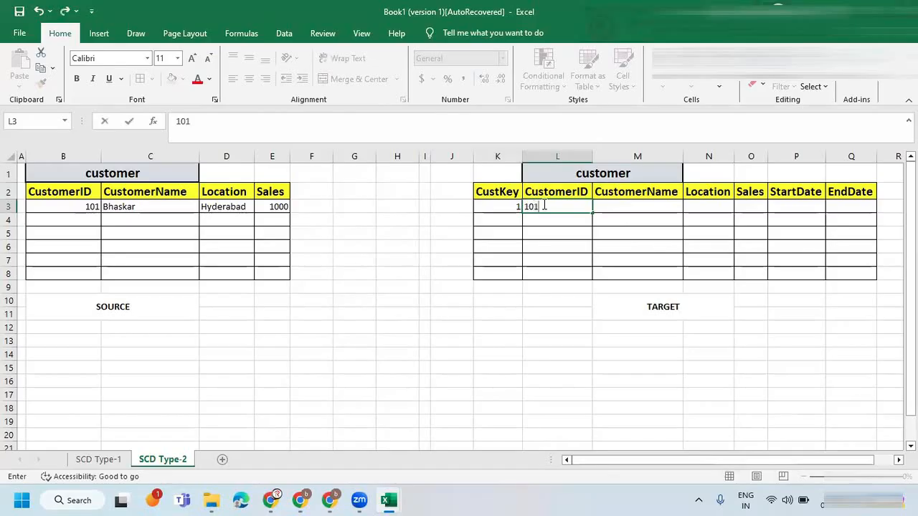
pyautogui.write('1')
# Fill the first target row with the source record's customer name, Hyderabad as Location and 1000 as Sales.
pyautogui.click(605, 205)
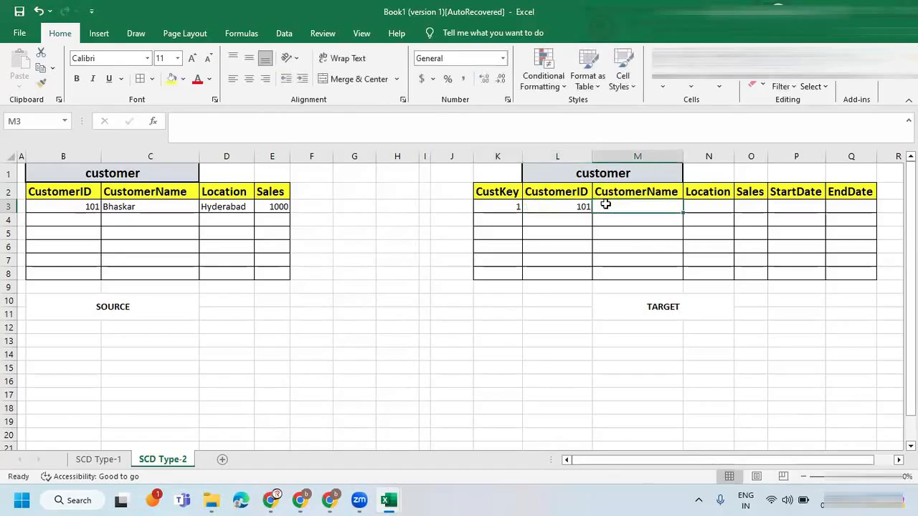
pyautogui.write('Bhask')
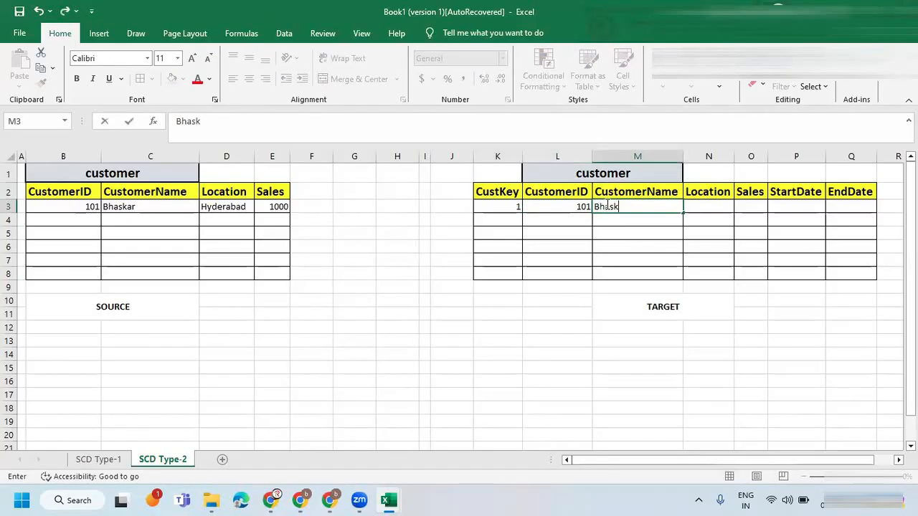
pyautogui.write('ar')
pyautogui.press('Tab')
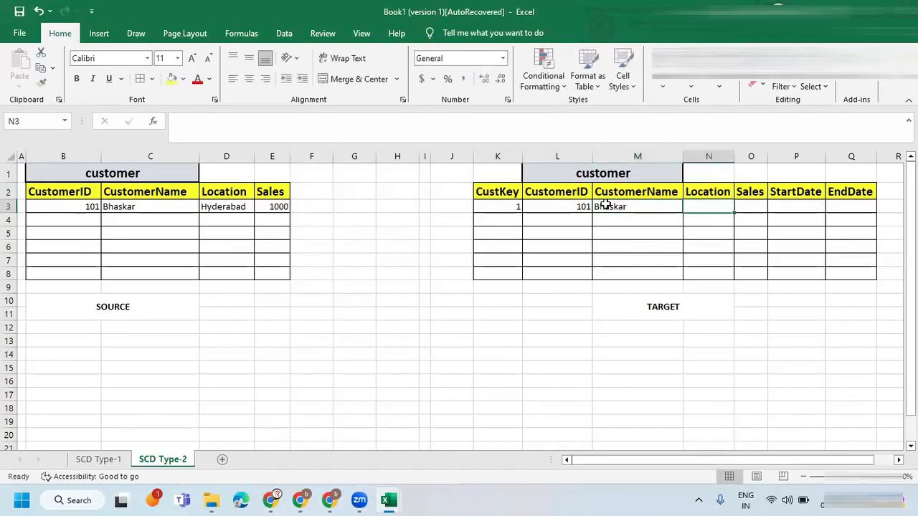
pyautogui.write('Hyderabad')
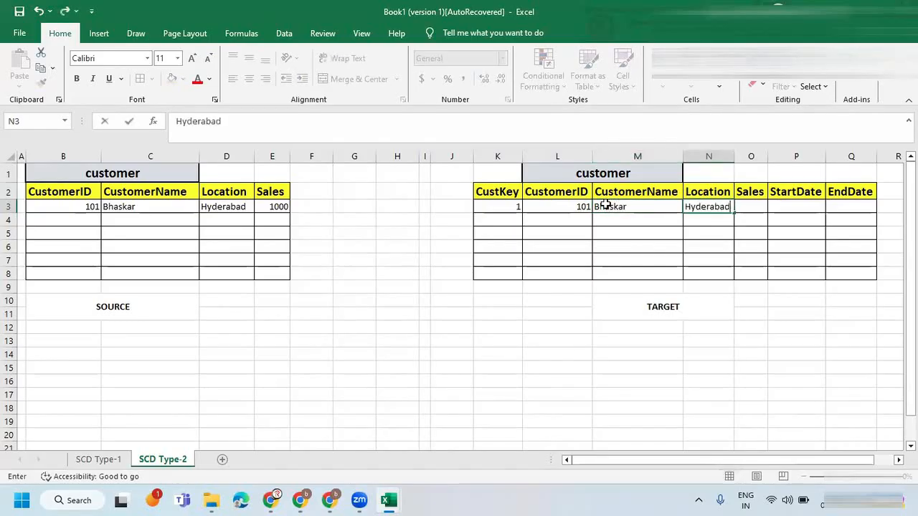
pyautogui.press('Tab')
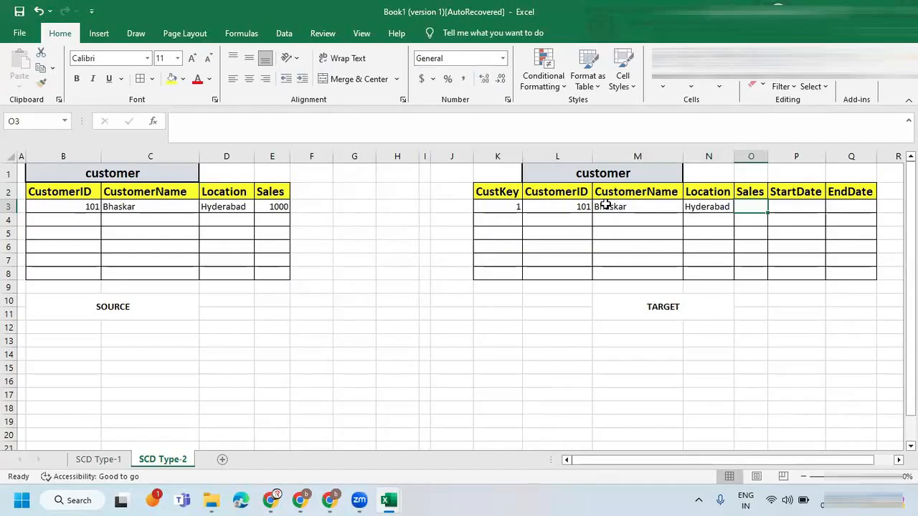
pyautogui.write('1000')
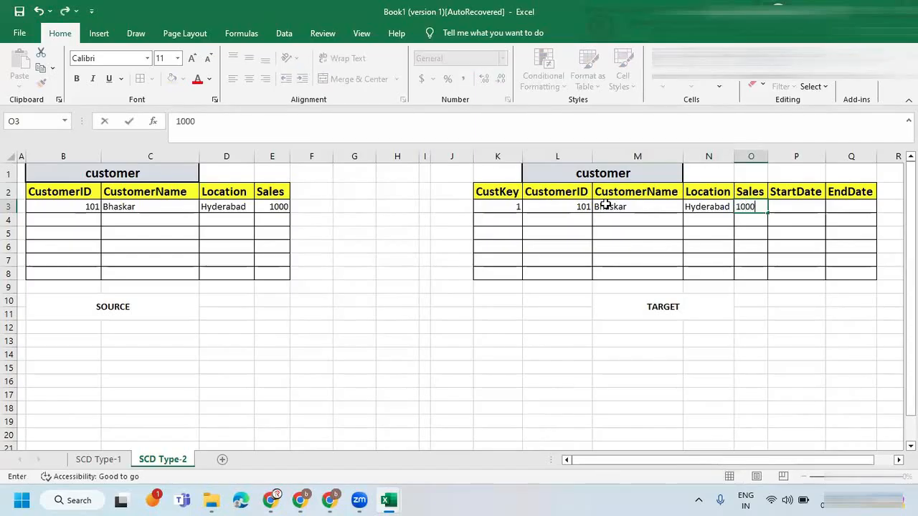
pyautogui.press('Tab')
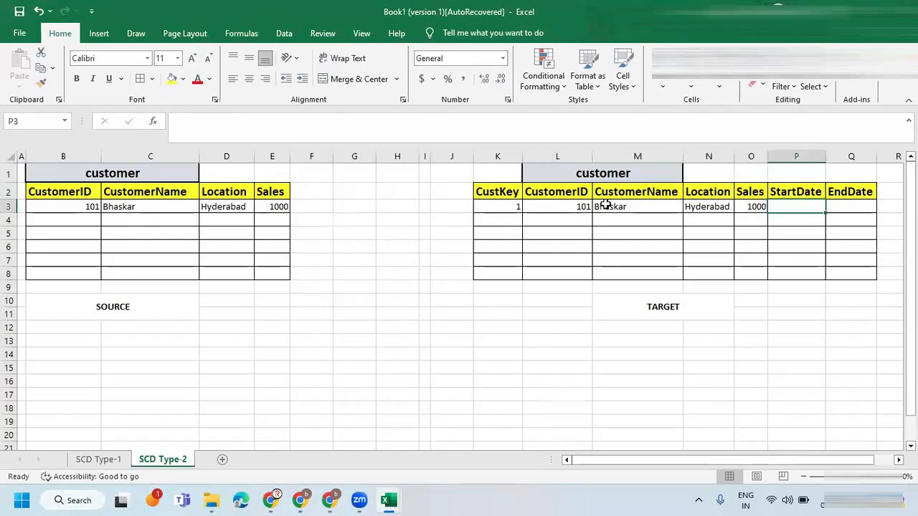
# Set the first target record's StartDate to 04/17/2024 and its EndDate to NULL.
pyautogui.write('04/17/2024')
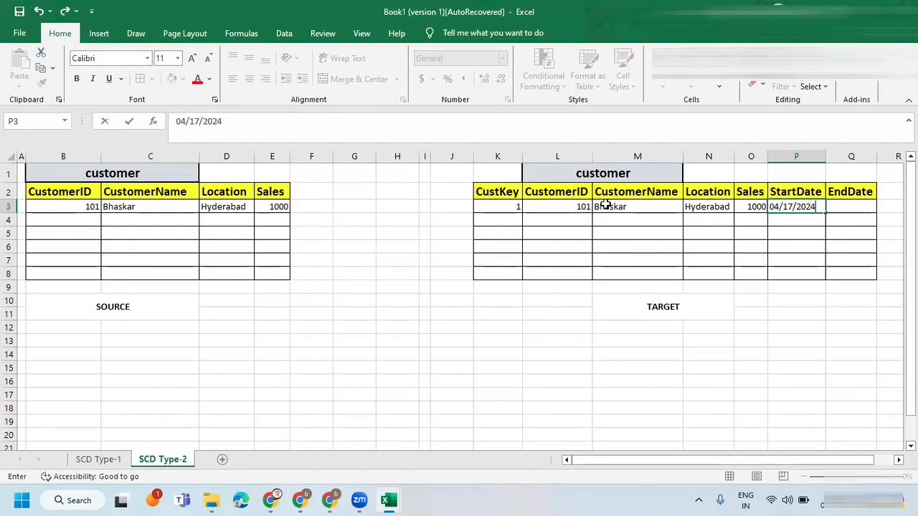
pyautogui.click(754, 206)
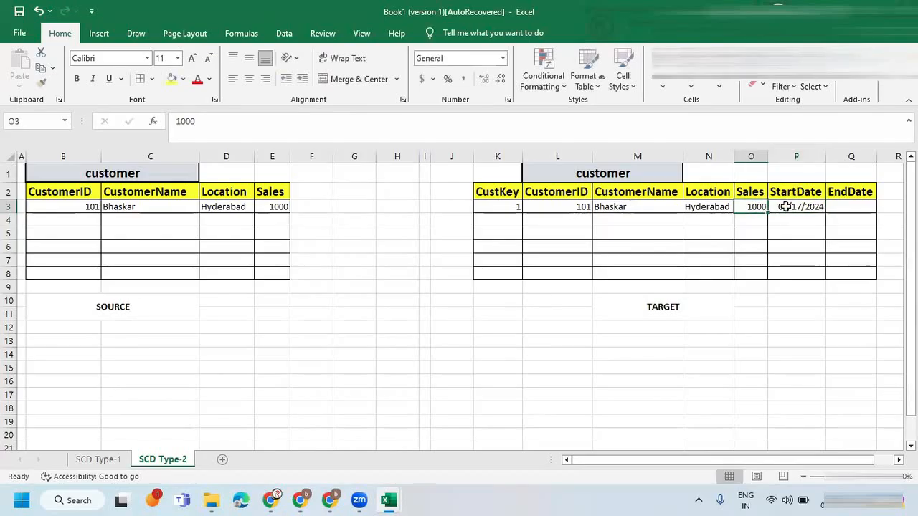
pyautogui.click(785, 207)
pyautogui.click(840, 208)
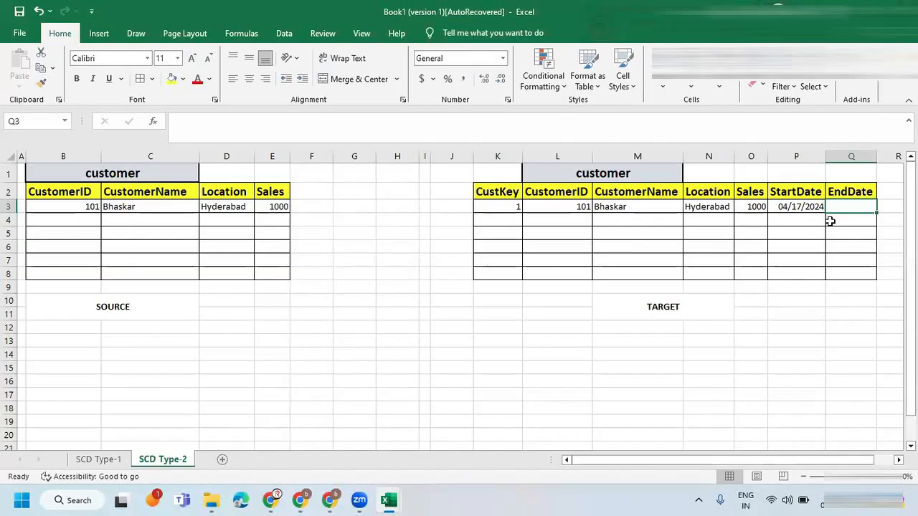
pyautogui.write('NULL')
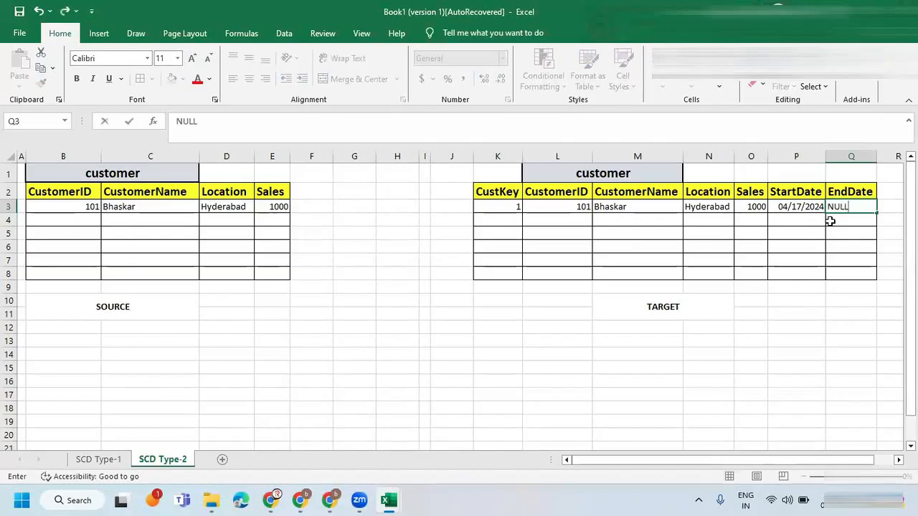
pyautogui.click(792, 206)
pyautogui.click(829, 207)
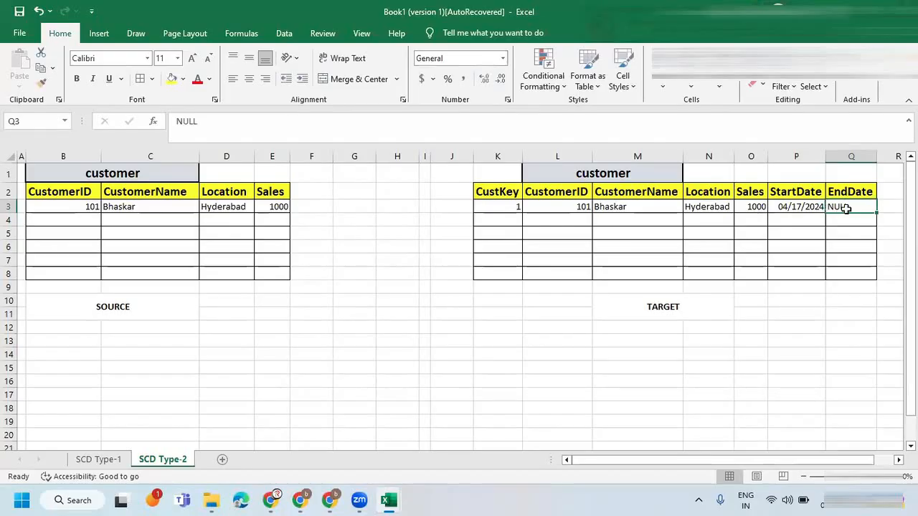
pyautogui.click(809, 206)
pyautogui.click(853, 206)
# Switch to the Zoom whiteboard, underline the note about a NULL end date marking live records, and clear the annotations.
pyautogui.click(331, 499)
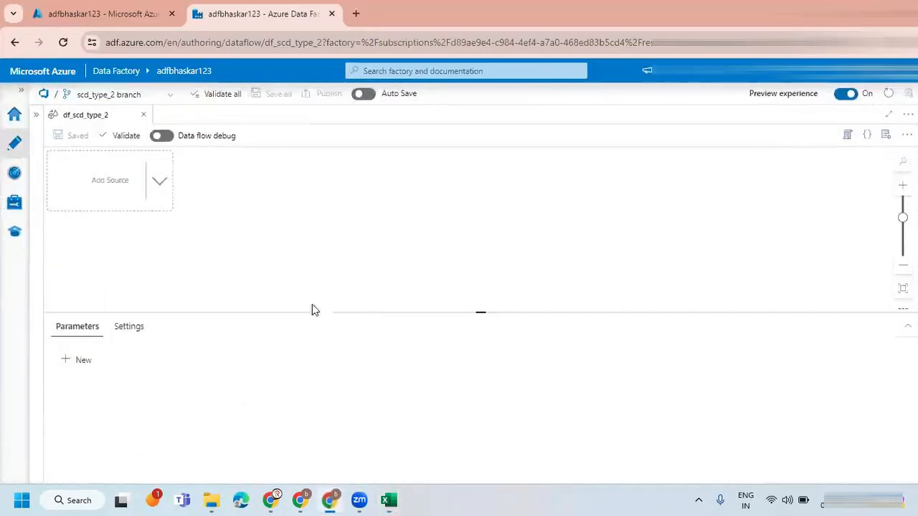
pyautogui.click(300, 499)
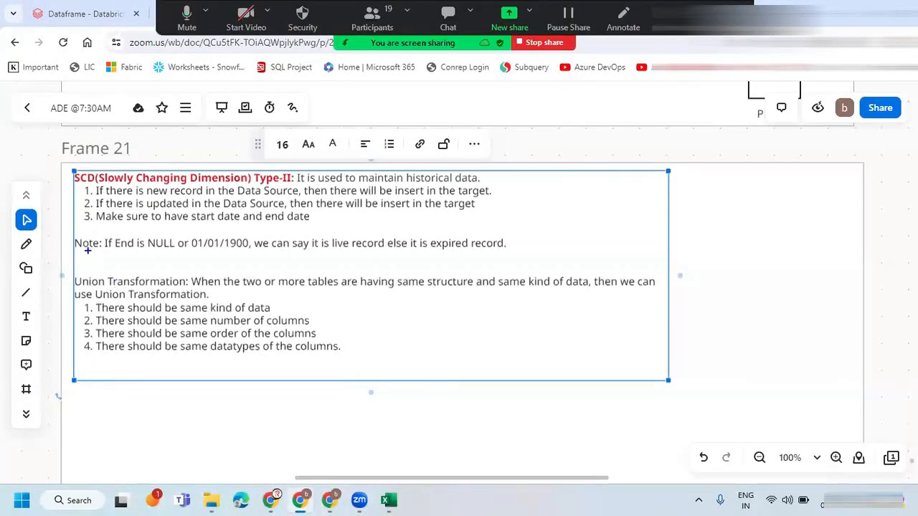
pyautogui.moveTo(108, 250); pyautogui.dragTo(160, 247)
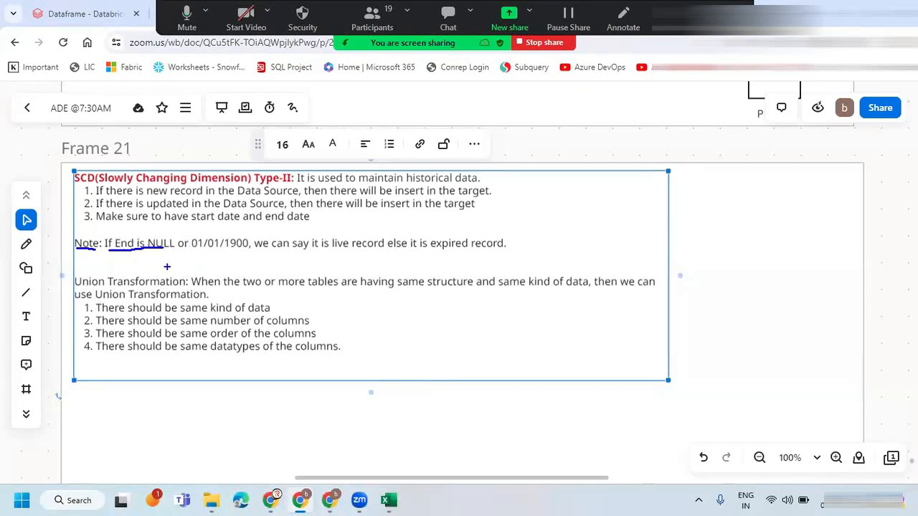
pyautogui.moveTo(175, 230)
pyautogui.mouseDown()
pyautogui.moveTo(147, 239)
pyautogui.moveTo(176, 230)
pyautogui.moveTo(253, 245)
pyautogui.moveTo(185, 241)
pyautogui.mouseUp()
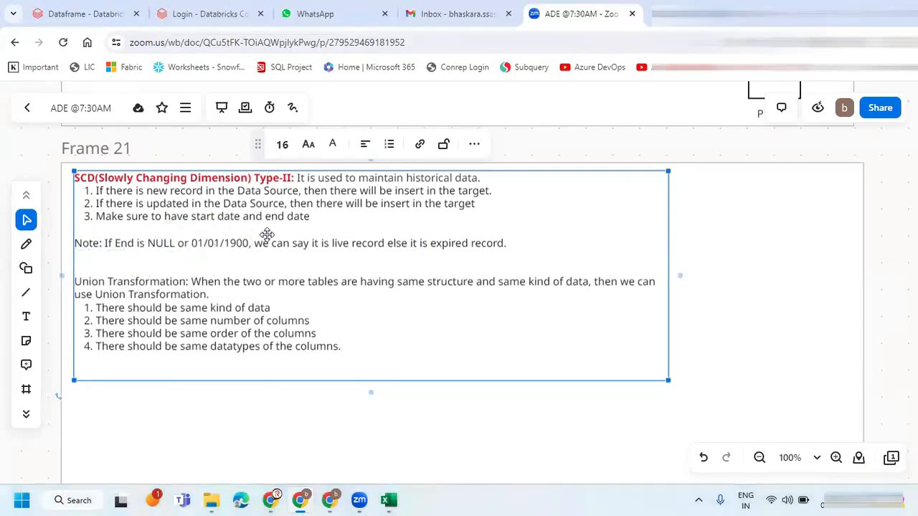
pyautogui.hotkey('alt', 'Tab')
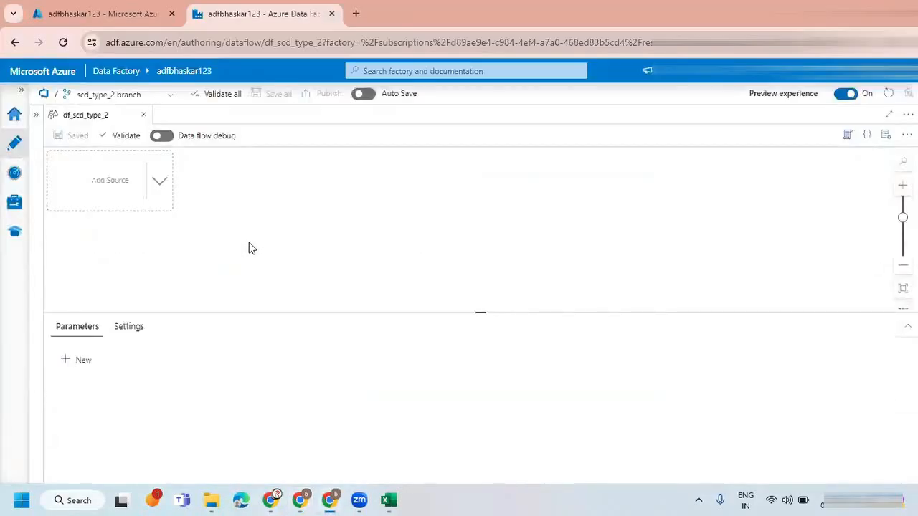
# Switch to the autorecovered Excel workbook and copy the second source record from SCD Type-1 into row 4 of the SCD Type-2 source table.
pyautogui.hotkey('alt', 'Tab')
pyautogui.moveTo(388, 499)
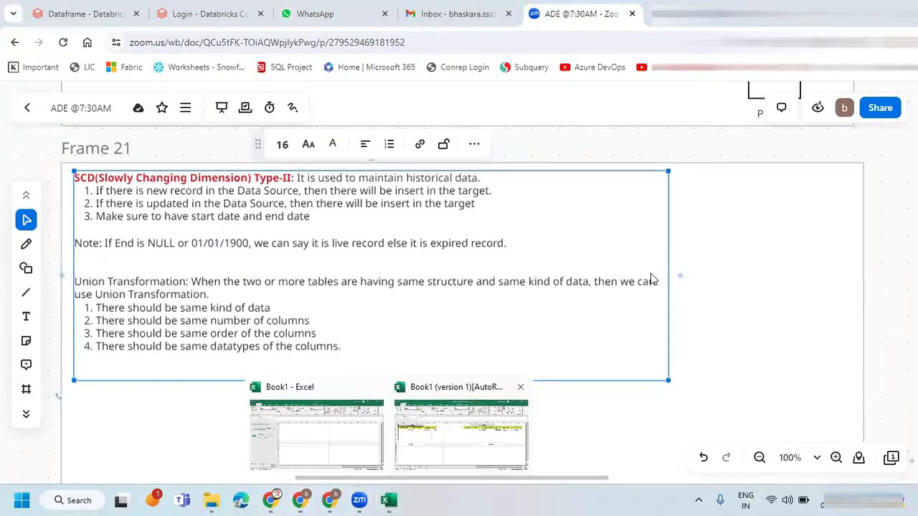
pyautogui.click(429, 435)
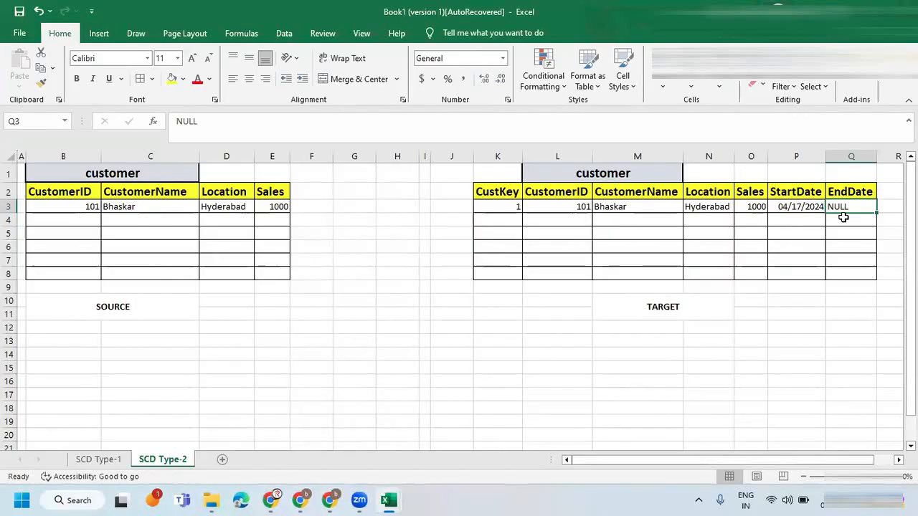
pyautogui.click(65, 222)
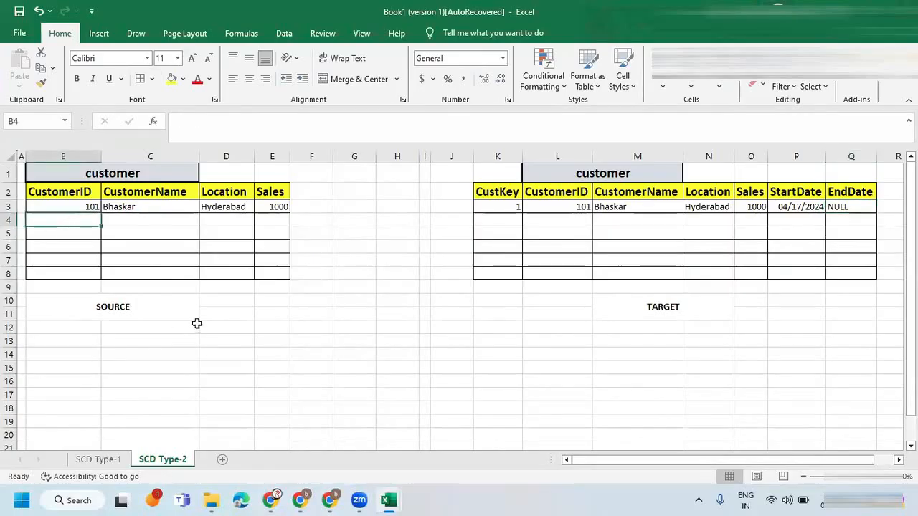
pyautogui.click(100, 459)
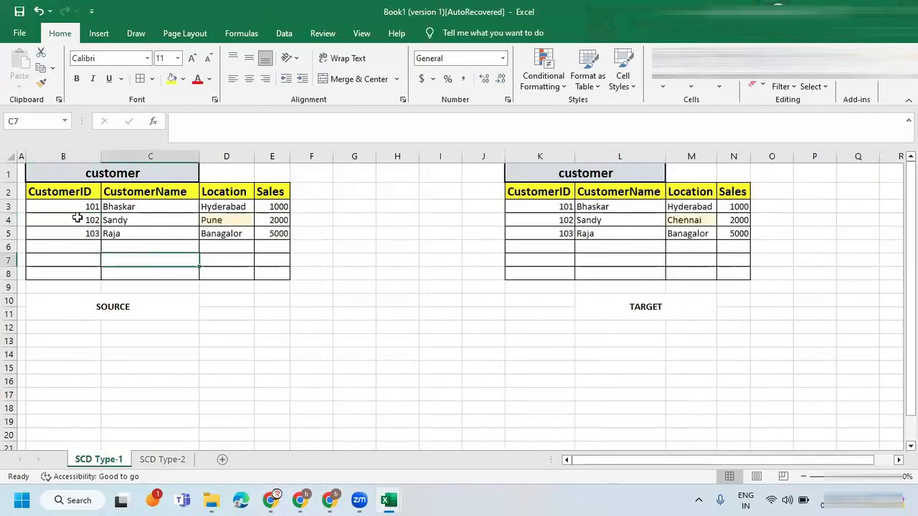
pyautogui.moveTo(78, 218); pyautogui.dragTo(272, 215)
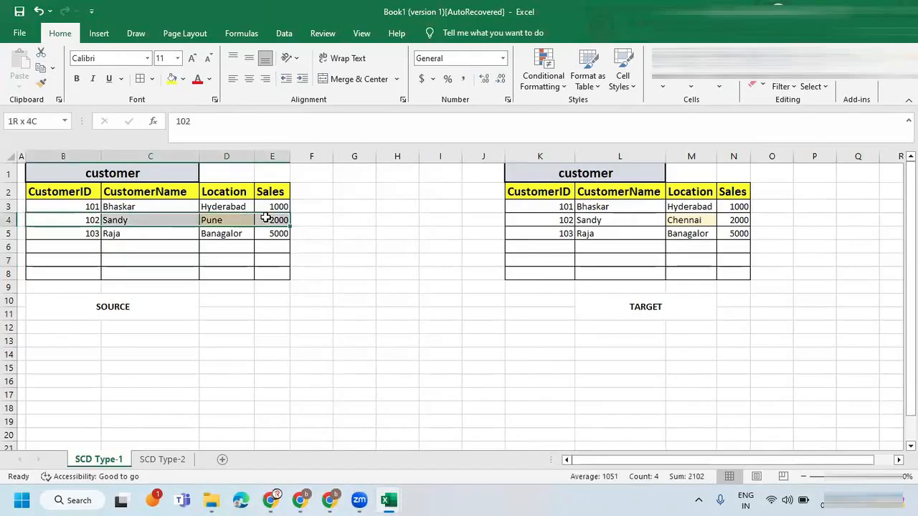
pyautogui.hotkey('ctrl', 'c')
pyautogui.click(162, 459)
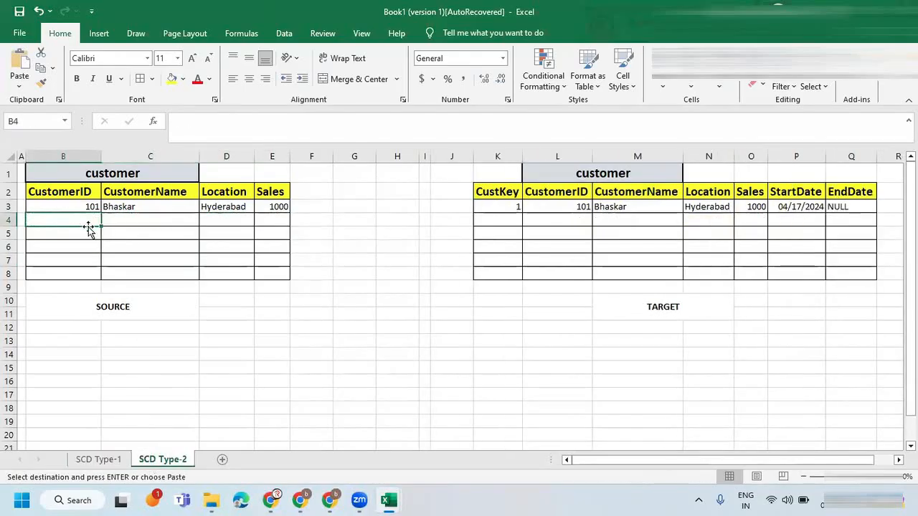
pyautogui.hotkey('ctrl', 'v')
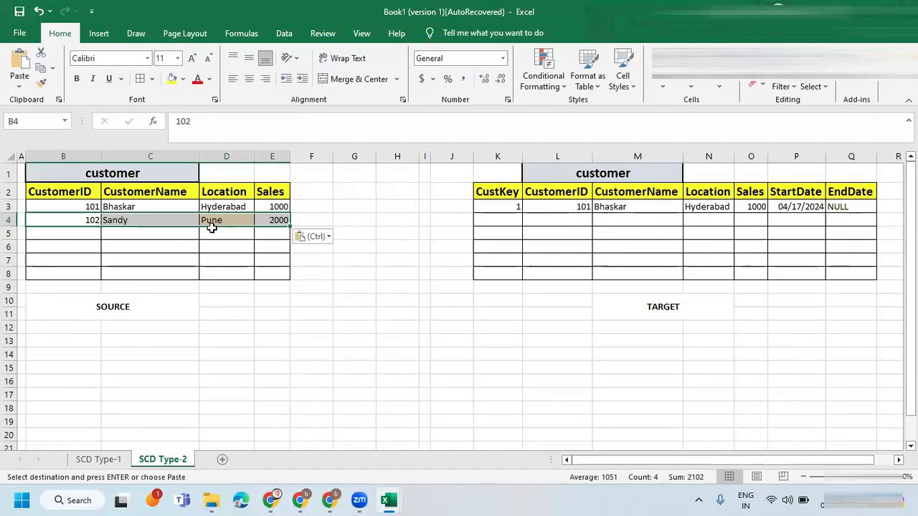
# Copy the formatting of the source table's Hyderabad cell onto the Pune cell below it.
pyautogui.click(214, 207)
pyautogui.click(41, 83)
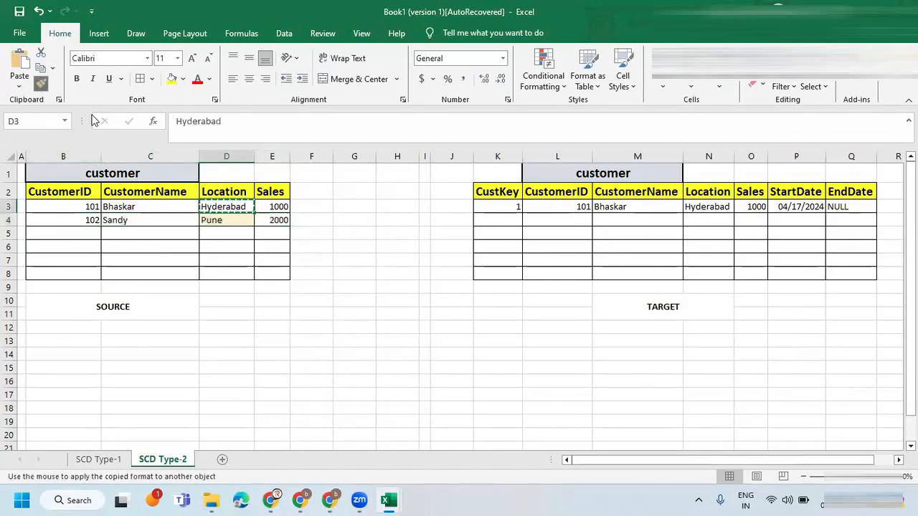
pyautogui.click(233, 221)
pyautogui.click(230, 209)
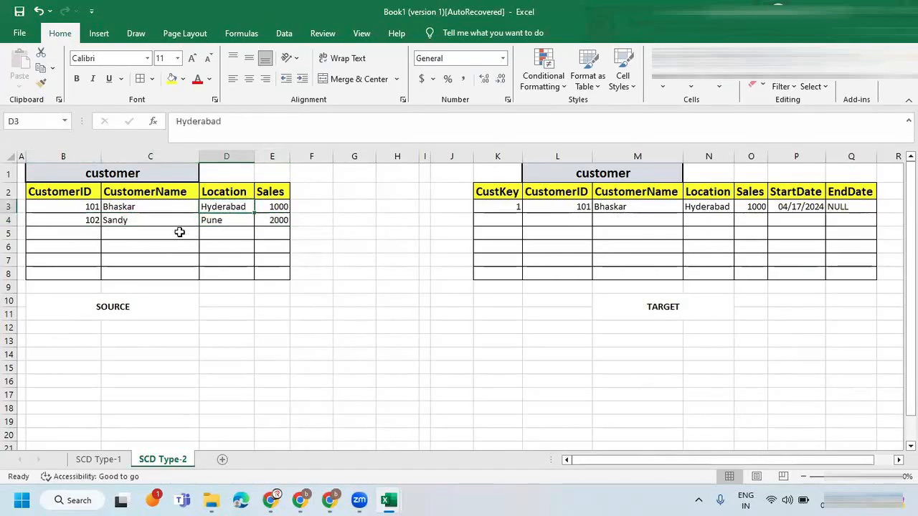
# Compare the two source records with the target table's existing CustKey, CustomerID and Location values.
pyautogui.click(269, 218)
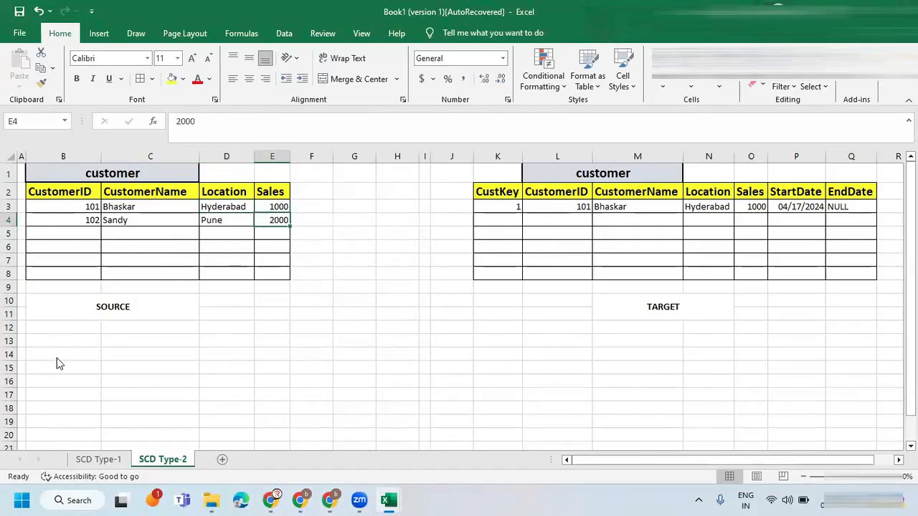
pyautogui.click(508, 224)
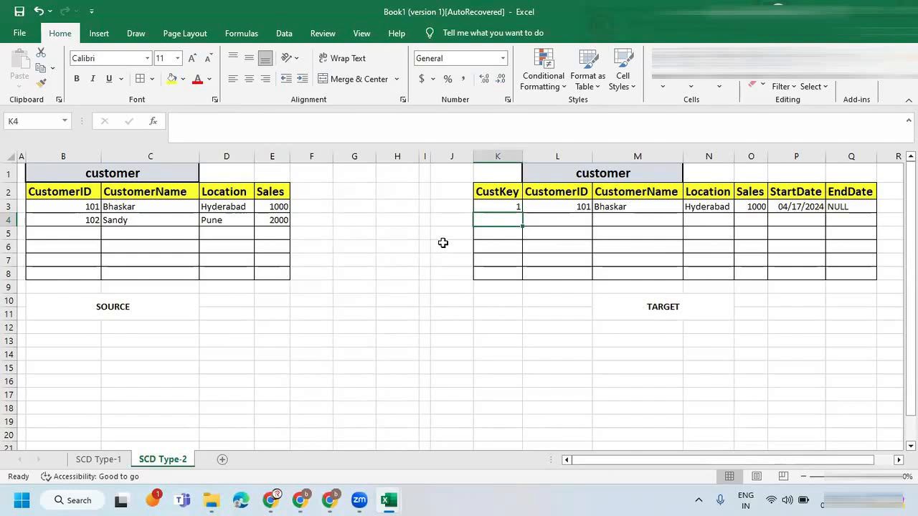
pyautogui.click(489, 209)
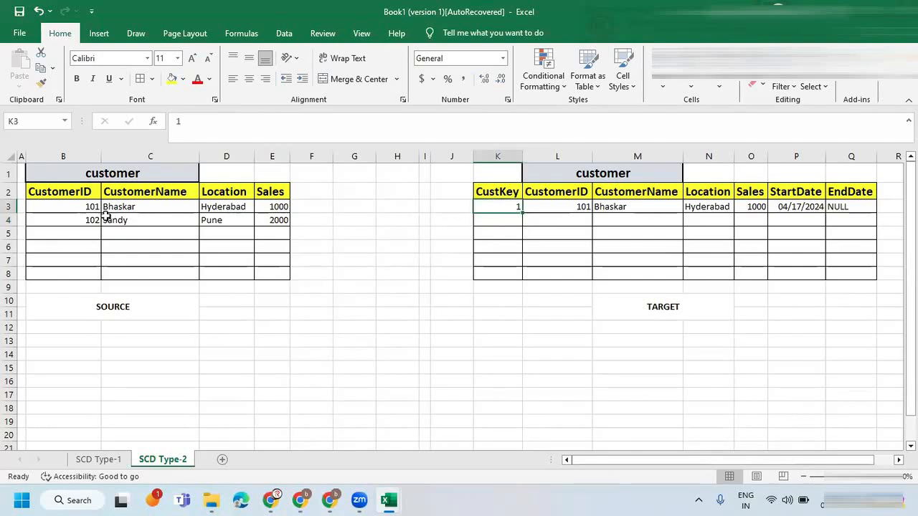
pyautogui.click(557, 211)
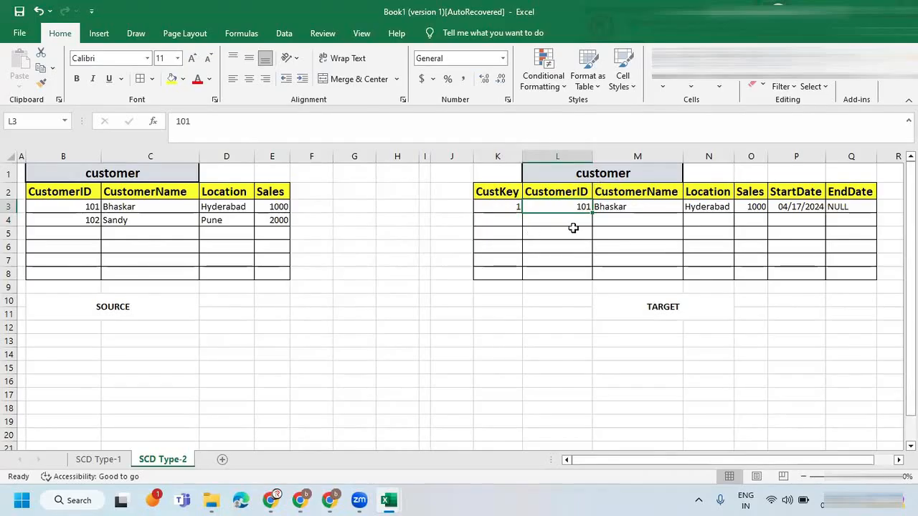
pyautogui.moveTo(129, 213); pyautogui.dragTo(230, 212)
pyautogui.click(685, 205)
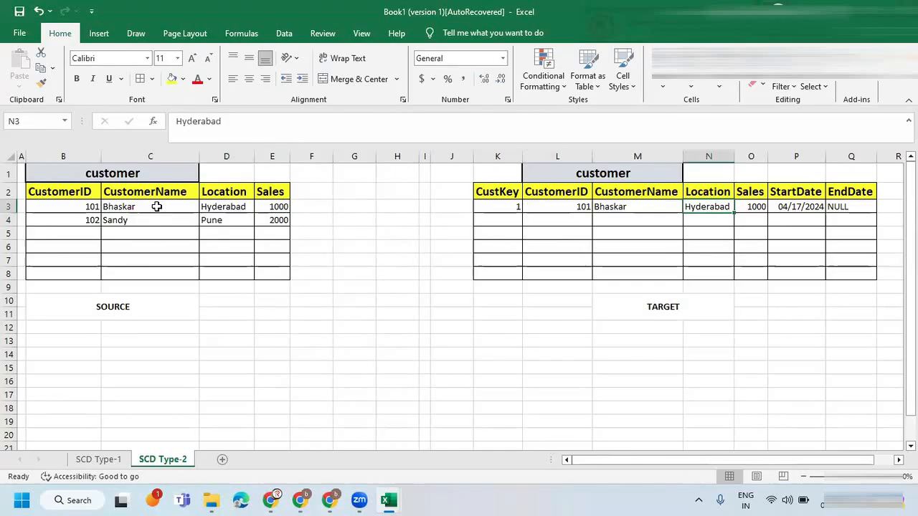
pyautogui.moveTo(95, 219); pyautogui.dragTo(258, 220)
# In the target table's second row, enter 2 as CustKey and the second source record's CustomerID.
pyautogui.click(501, 221)
pyautogui.write('2')
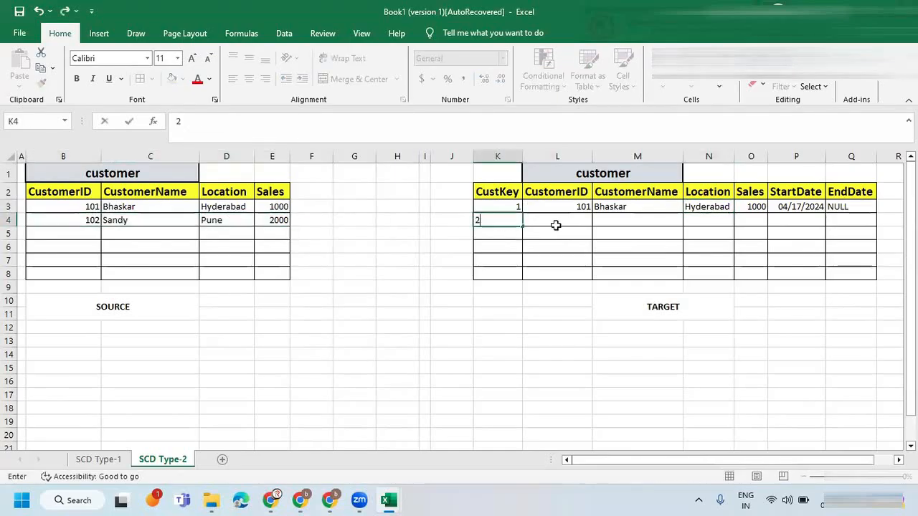
pyautogui.click(555, 221)
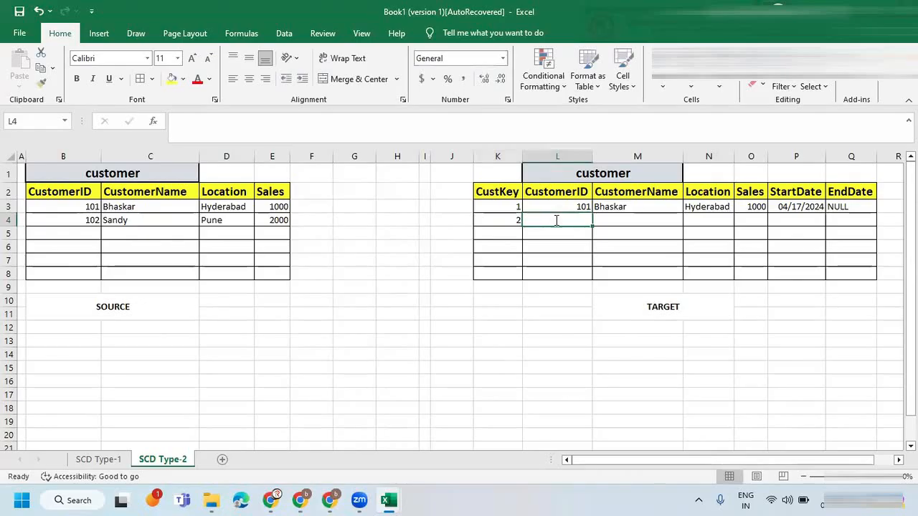
pyautogui.write('102')
pyautogui.press('Tab')
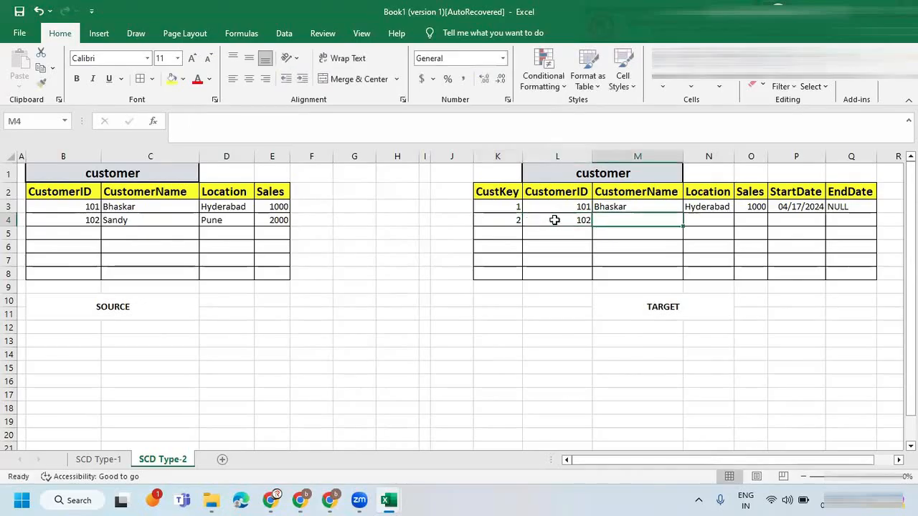
# Fill the second target row with the source record's customer name, Pune as Location and 2000 as Sales.
pyautogui.write('sAN')
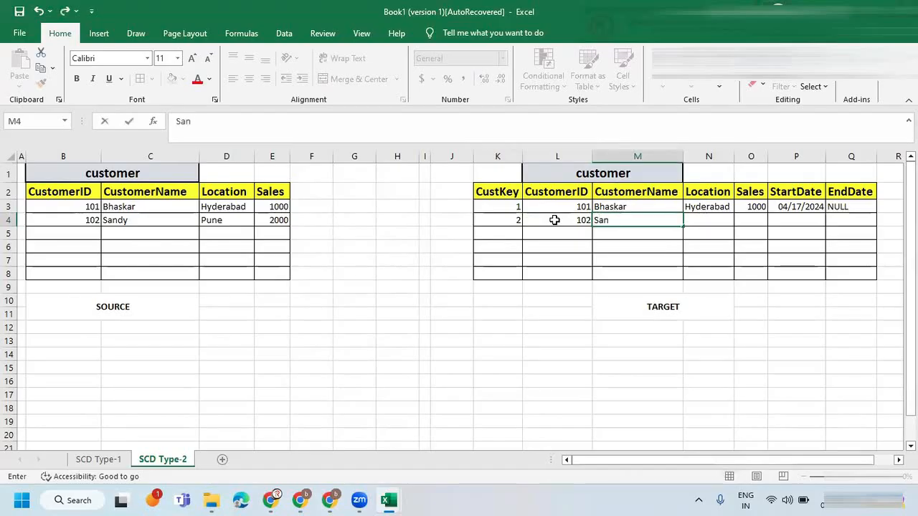
pyautogui.press('Tab')
pyautogui.write('P')
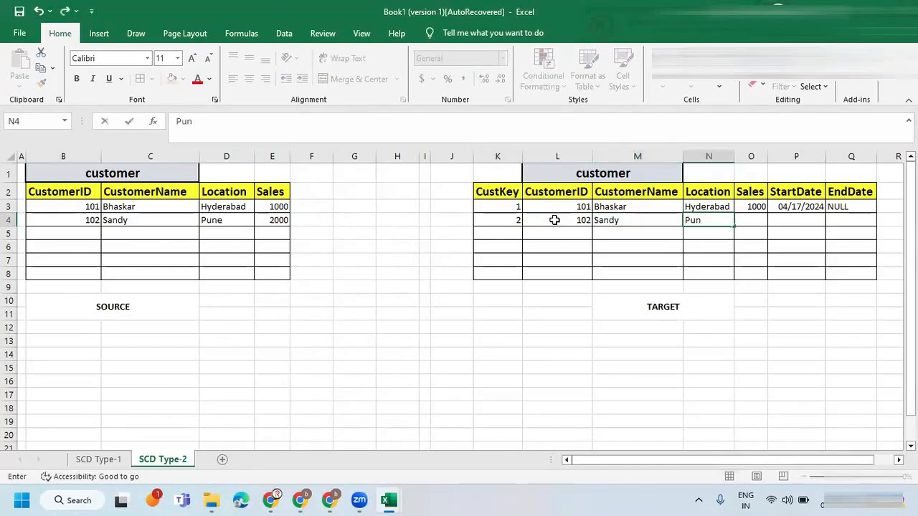
pyautogui.press('Tab')
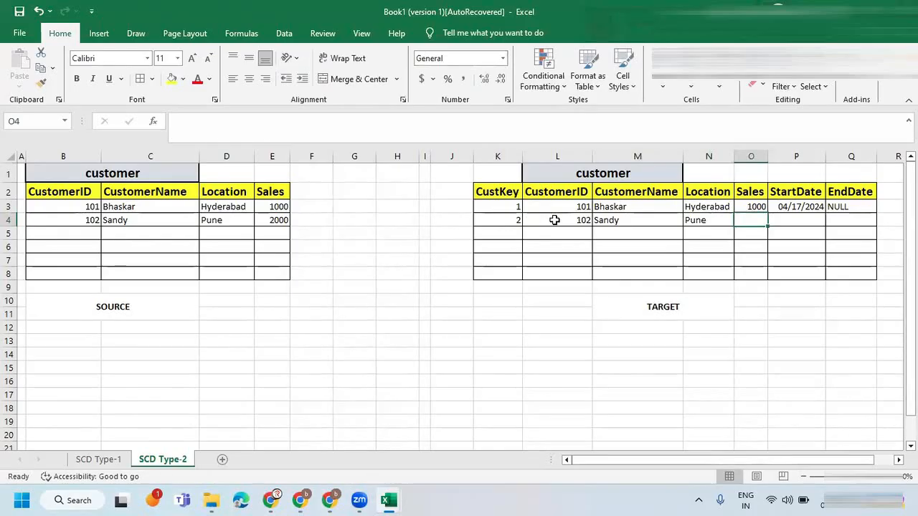
pyautogui.write('20')
pyautogui.press('Tab')
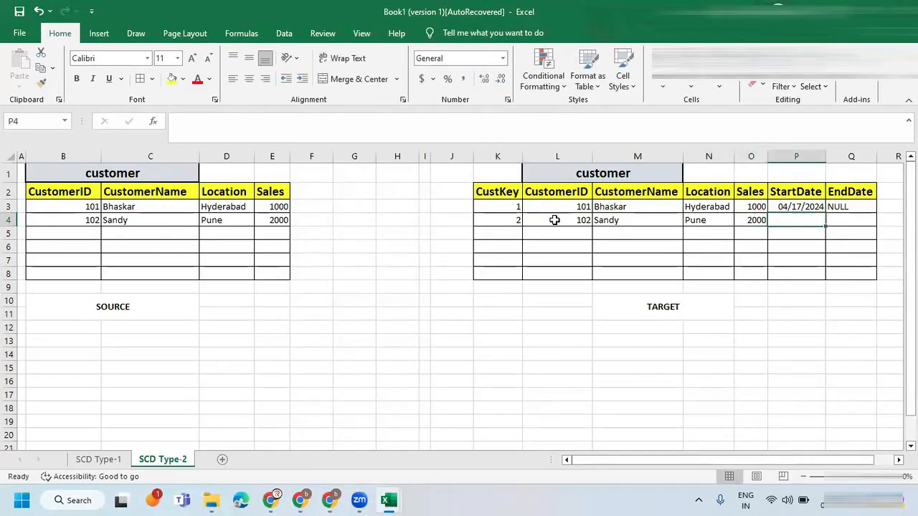
# Copy the StartDate 04/17/2024 into the second target record and set its EndDate to NULL.
pyautogui.click(790, 206)
pyautogui.hotkey('ctrl', 'c')
pyautogui.click(785, 220)
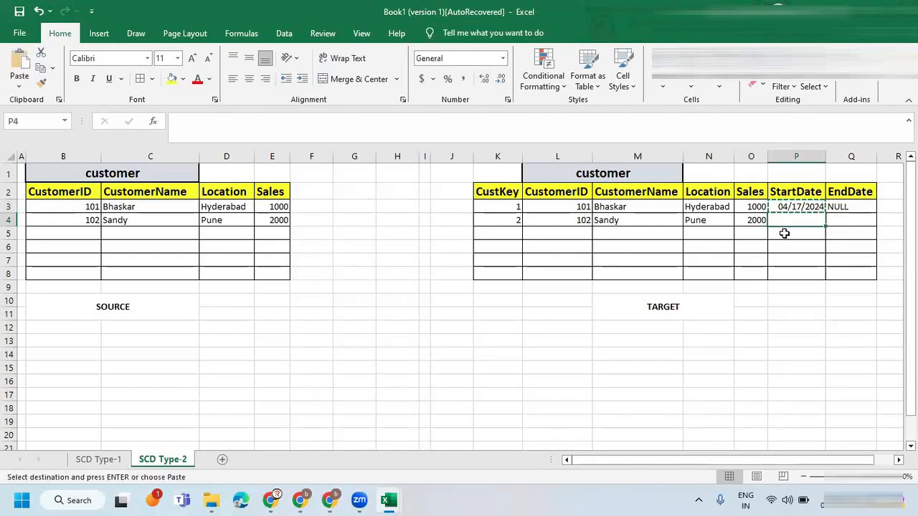
pyautogui.hotkey('ctrl', 'v')
pyautogui.click(840, 218)
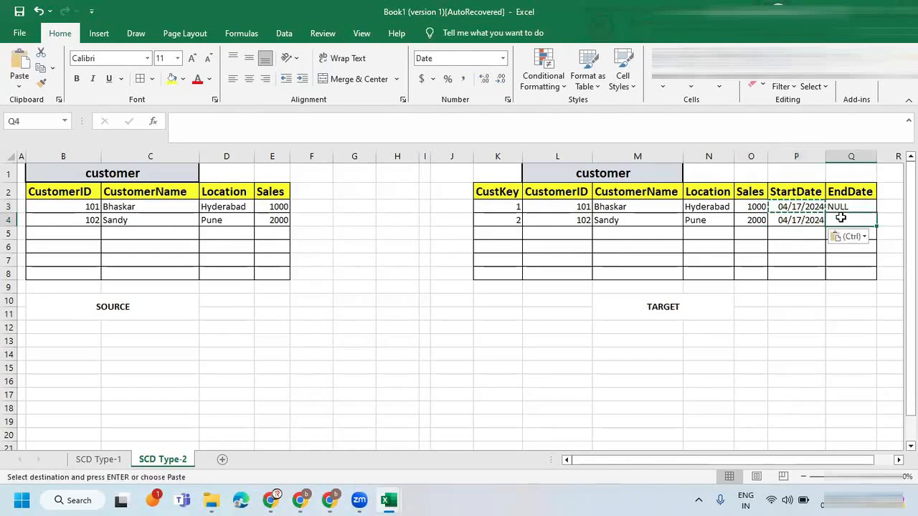
pyautogui.press('Escape')
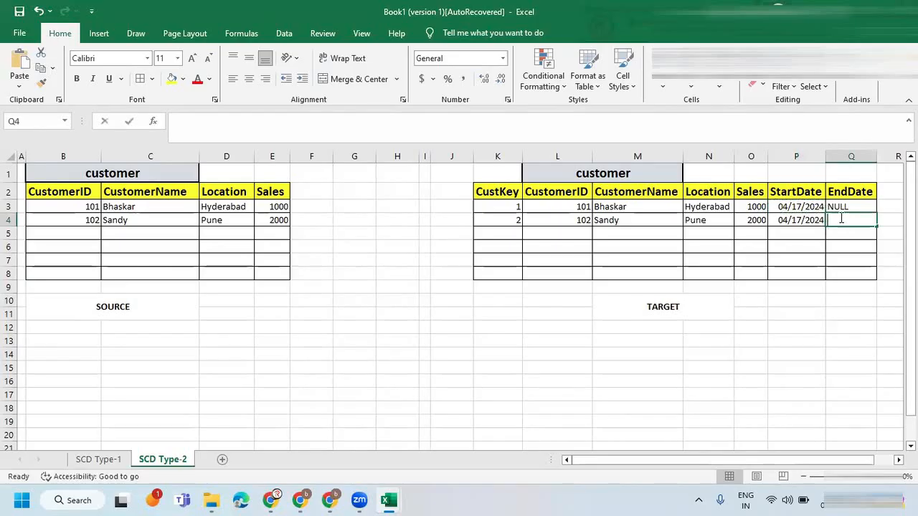
pyautogui.write('NULL')
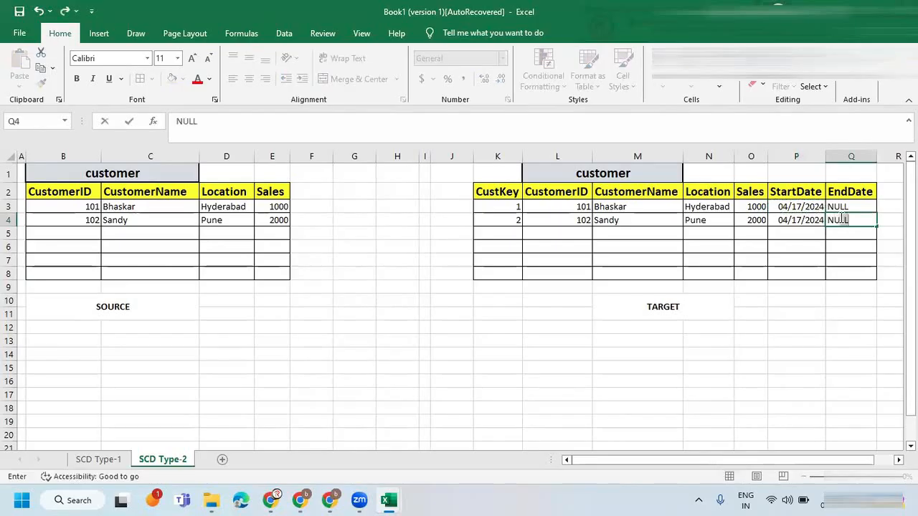
pyautogui.click(561, 209)
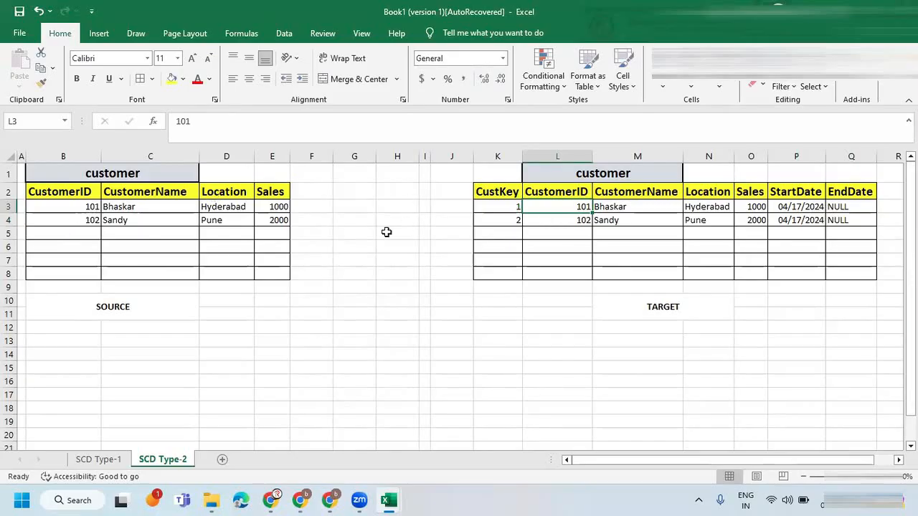
# Copy the third source record, with Location Banagalor and Sales 5000, from SCD Type-1 into row 5 of the SCD Type-2 source table.
pyautogui.click(117, 460)
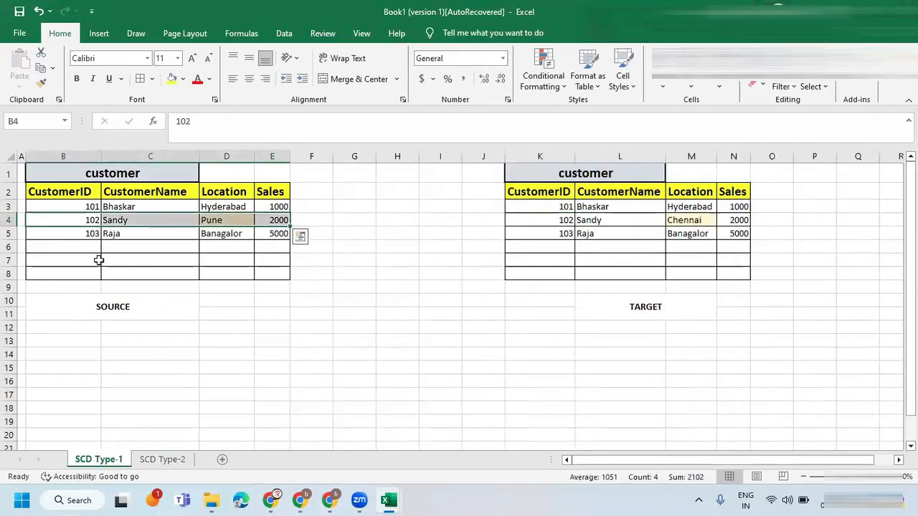
pyautogui.moveTo(84, 234); pyautogui.dragTo(266, 233)
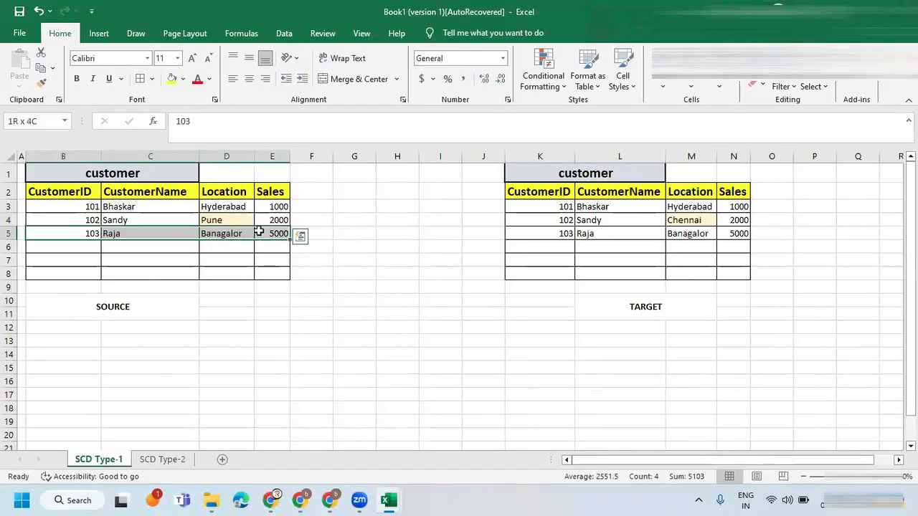
pyautogui.hotkey('ctrl', 'c')
pyautogui.click(163, 462)
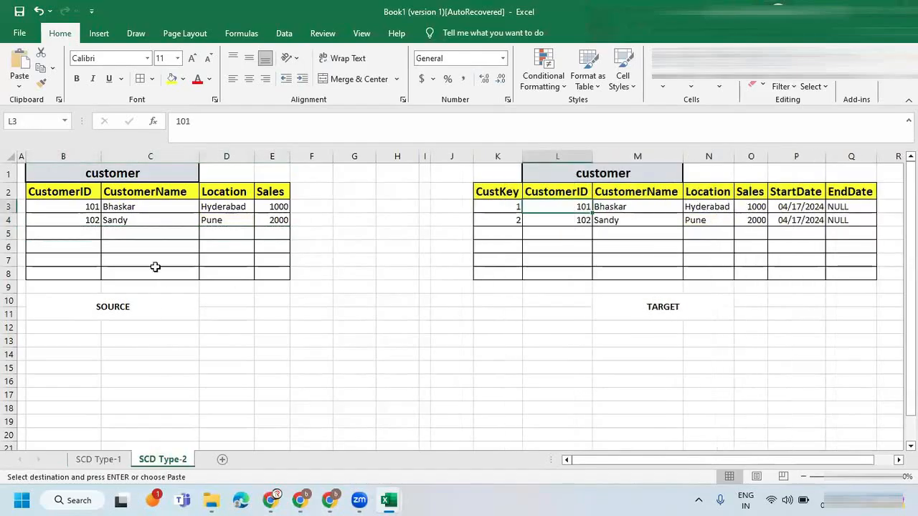
pyautogui.click(94, 235)
pyautogui.hotkey('ctrl', 'v')
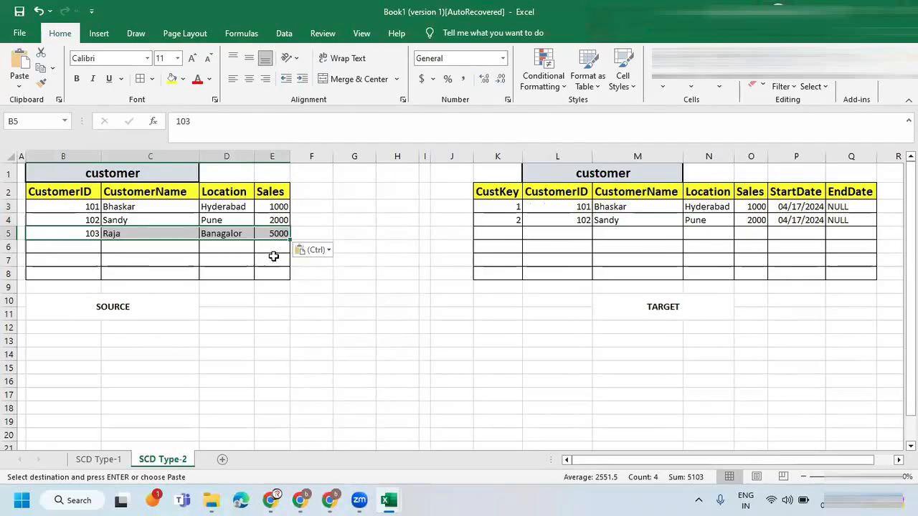
# Highlight the second source record's Location cell with a light orange fill.
pyautogui.click(238, 220)
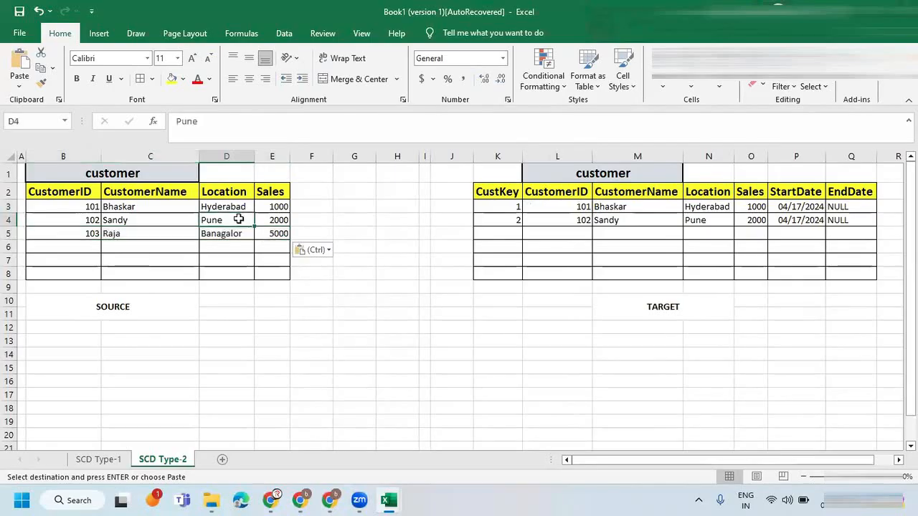
pyautogui.click(172, 79)
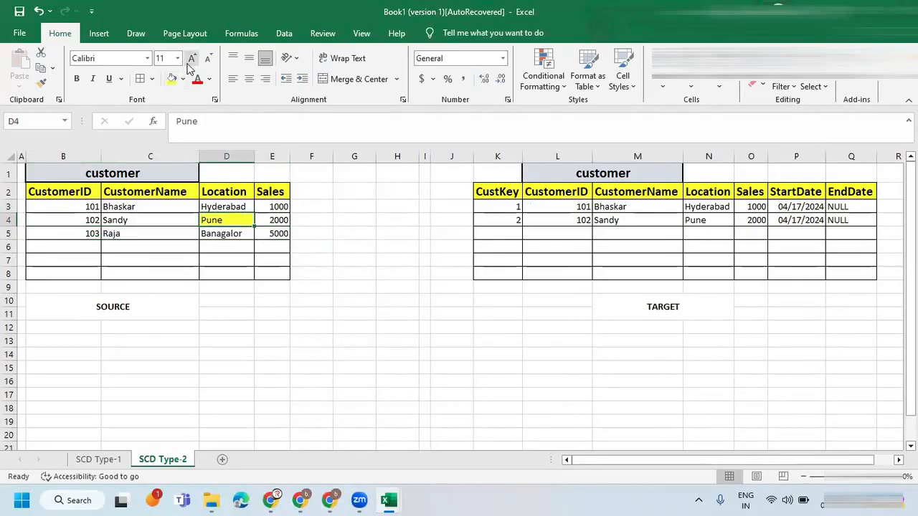
pyautogui.click(184, 79)
pyautogui.click(232, 125)
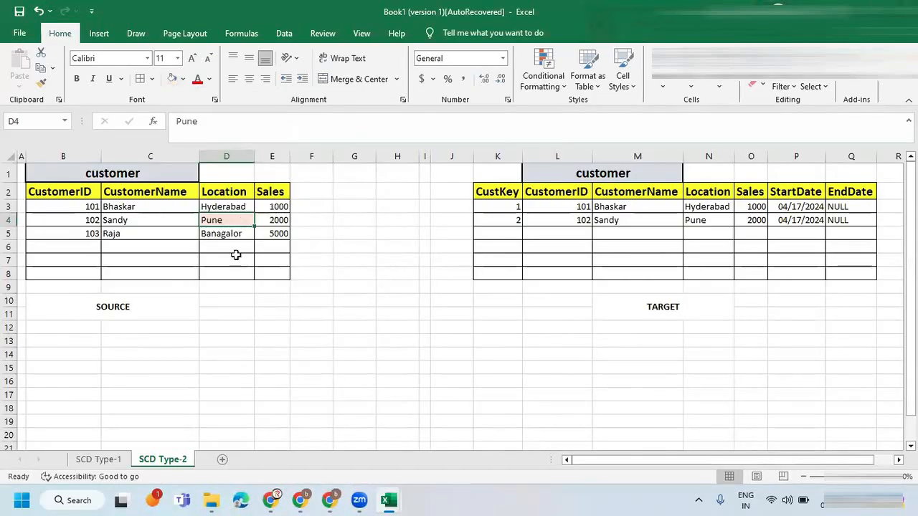
# Change the second source record's Location to Chennai.
pyautogui.write('cHE')
pyautogui.press('BackSpace')
pyautogui.press('BackSpace')
pyautogui.press('BackSpace')
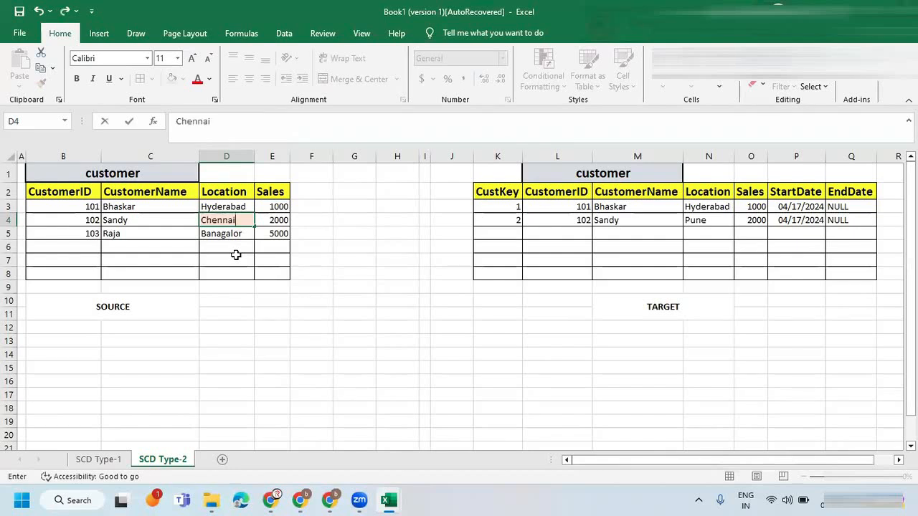
pyautogui.press('Return')
pyautogui.click(223, 219)
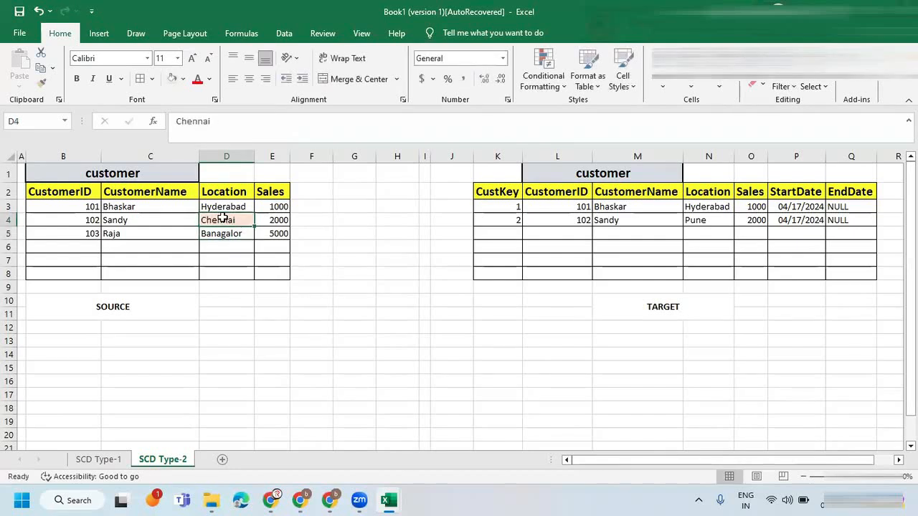
# Start the third target record with CustKey 3, entering the CustomerID and customer's name from the third source record.
pyautogui.click(76, 235)
pyautogui.click(77, 220)
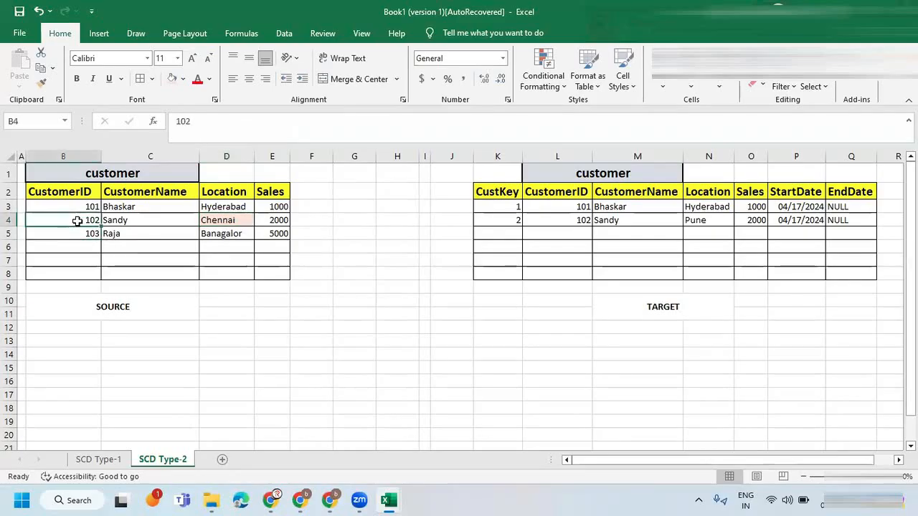
pyautogui.click(83, 234)
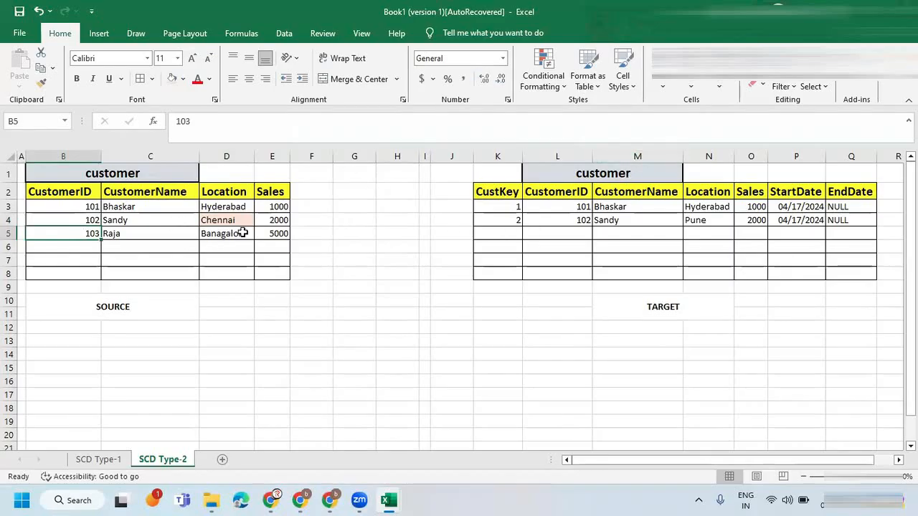
pyautogui.moveTo(83, 233); pyautogui.dragTo(272, 234)
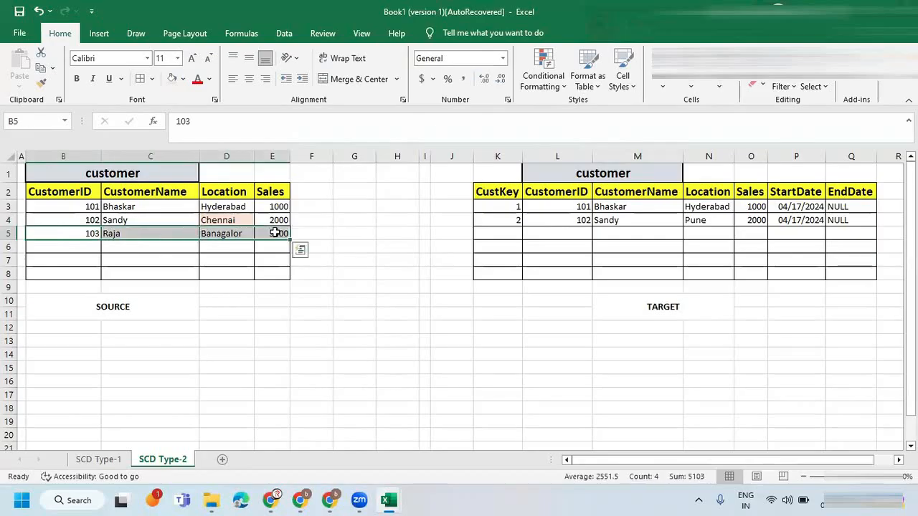
pyautogui.click(499, 238)
pyautogui.moveTo(88, 235); pyautogui.dragTo(259, 234)
pyautogui.click(495, 232)
pyautogui.write('3')
pyautogui.press('Tab')
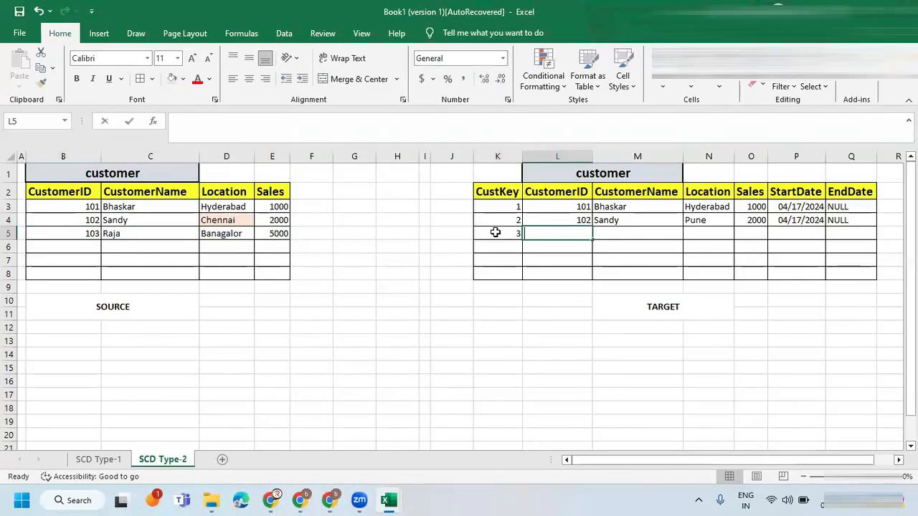
pyautogui.write('103')
pyautogui.press('Tab')
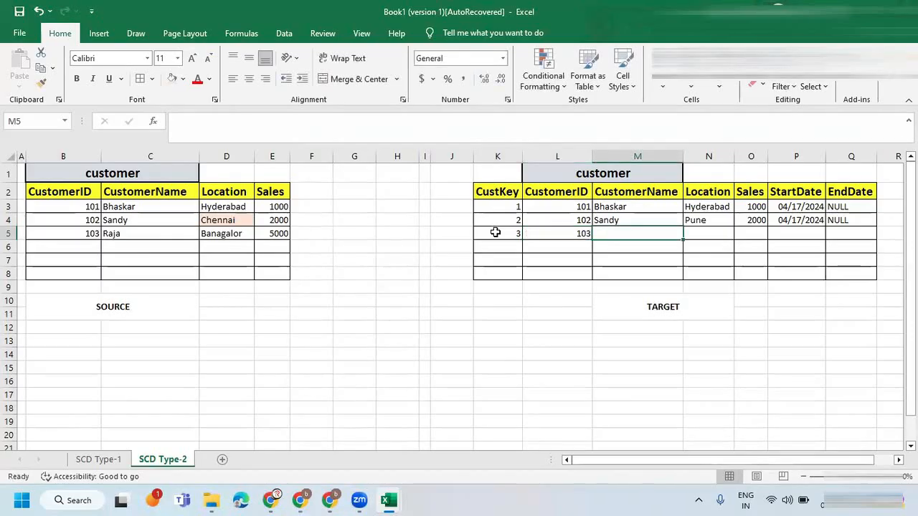
pyautogui.write('Raja')
pyautogui.press('Tab')
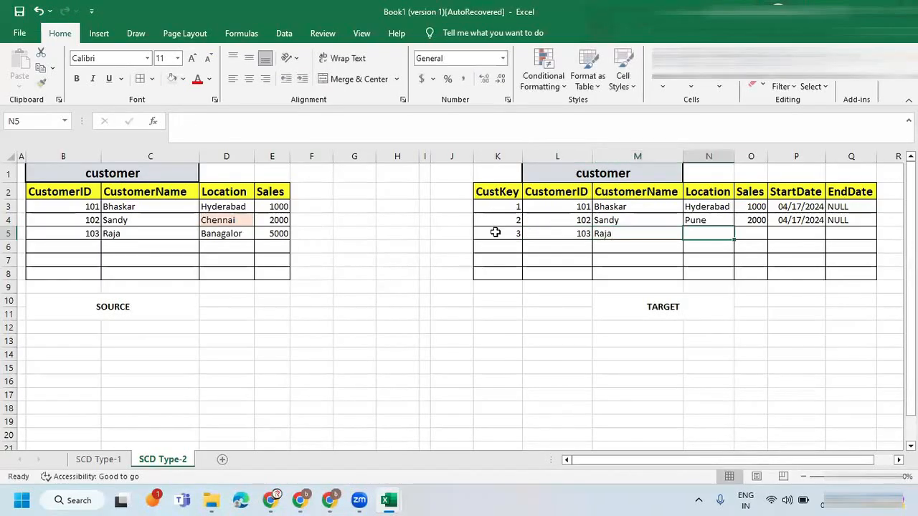
# Set the third target record's Location to Bangalore and its Sales to 5000.
pyautogui.write('Bangalore')
pyautogui.press('Tab')
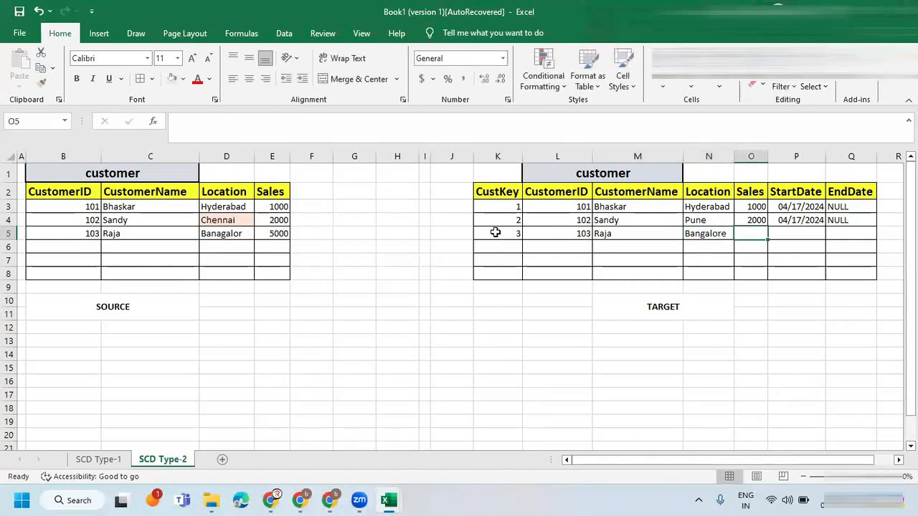
pyautogui.write('5000')
pyautogui.press('Tab')
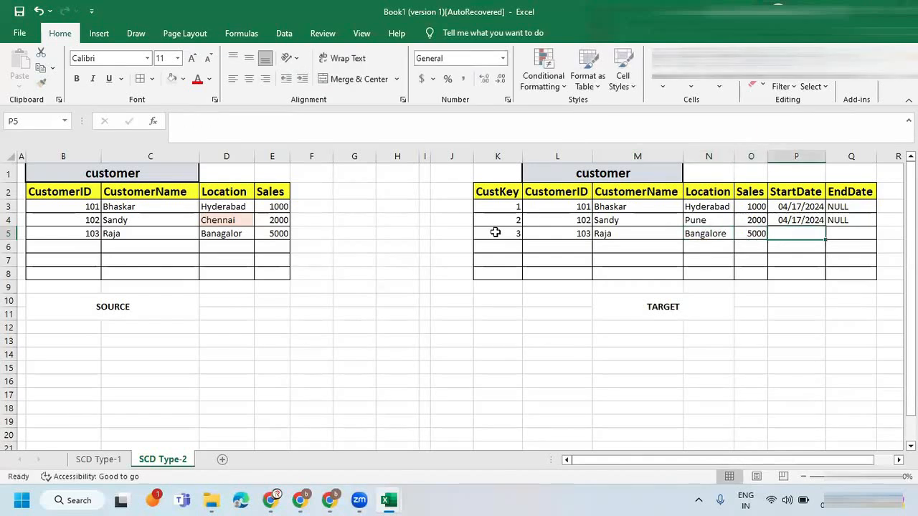
# Copy the StartDate 04/17/2024 and the EndDate NULL from the second target record into the third one.
pyautogui.click(790, 220)
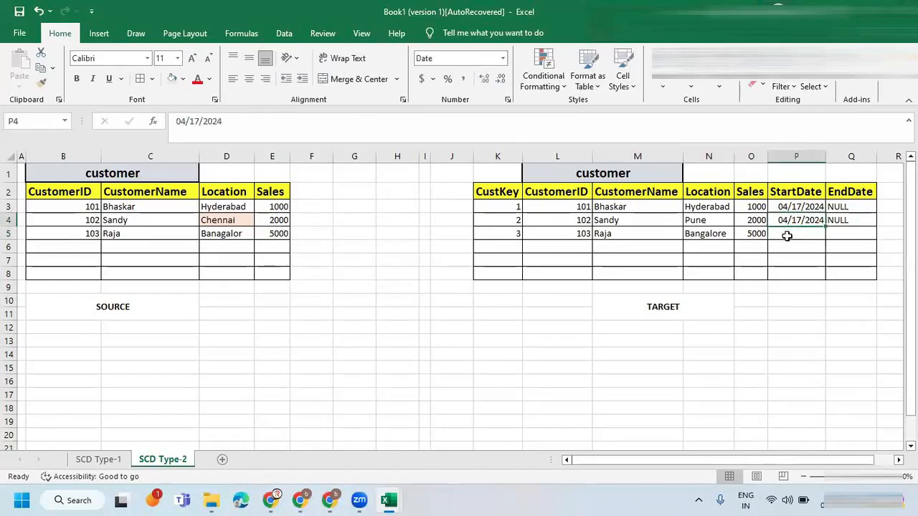
pyautogui.hotkey('ctrl', 'c')
pyautogui.click(782, 239)
pyautogui.hotkey('ctrl', 'v')
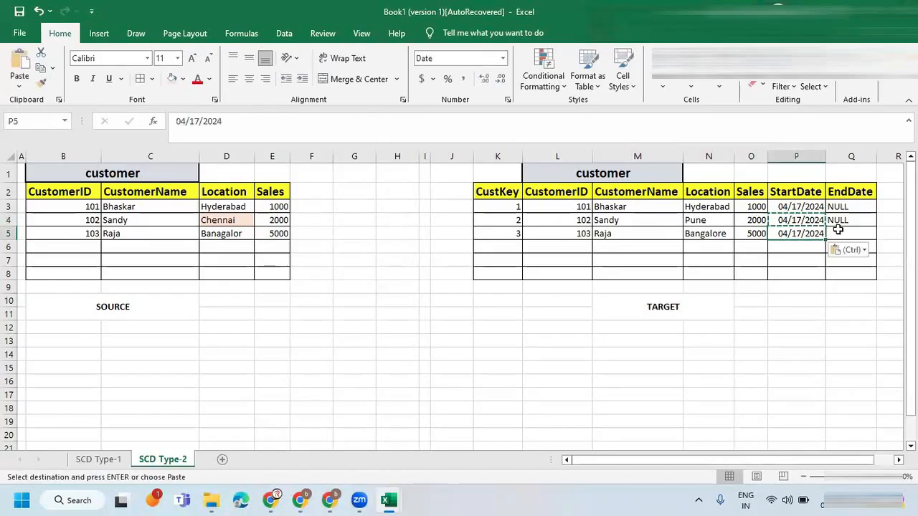
pyautogui.click(824, 235)
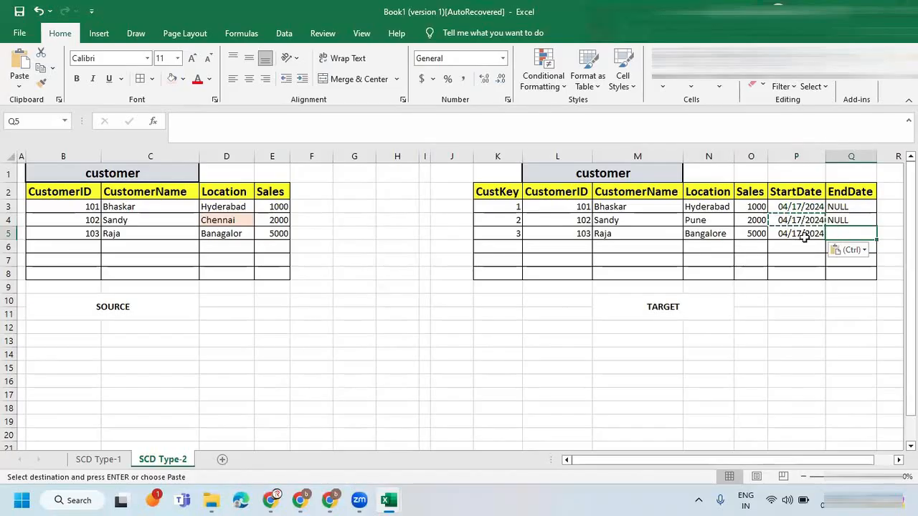
pyautogui.click(804, 237)
pyautogui.click(836, 223)
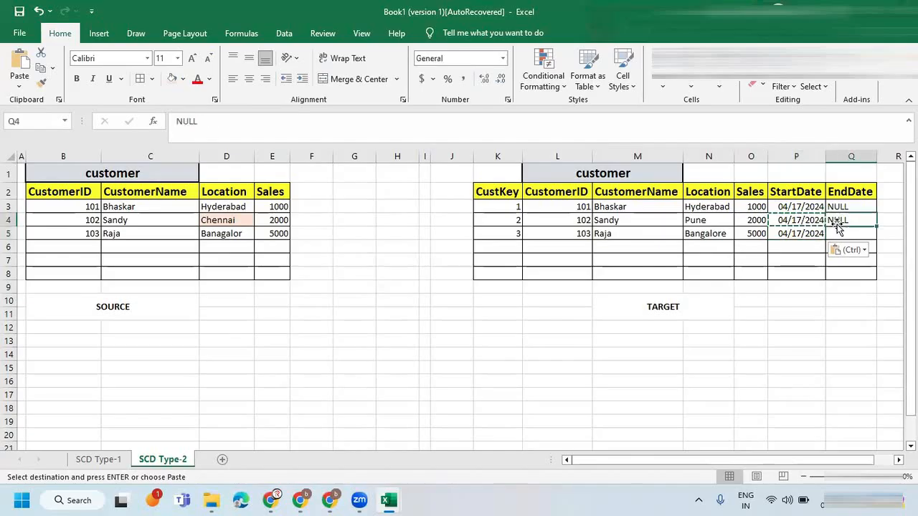
pyautogui.hotkey('ctrl', 'c')
pyautogui.click(845, 238)
pyautogui.hotkey('ctrl', 'v')
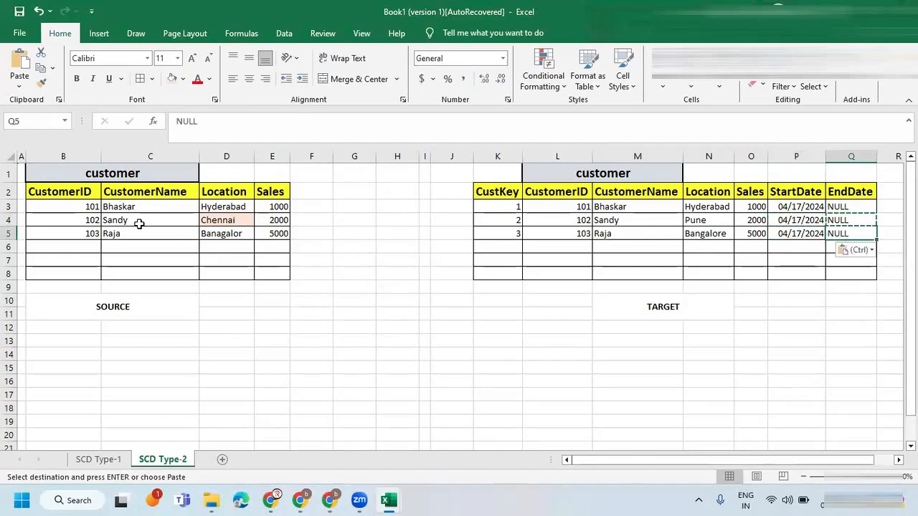
# Review the updated-record rule of SCD Type-II on the Zoom whiteboard, temporarily boxing its condition and its insert action.
pyautogui.moveTo(79, 218); pyautogui.dragTo(276, 221)
pyautogui.moveTo(325, 500)
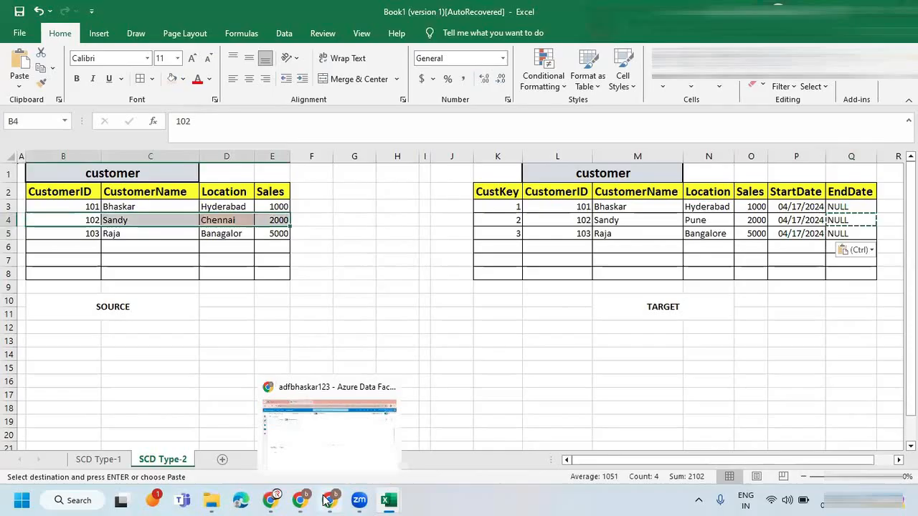
pyautogui.click(300, 499)
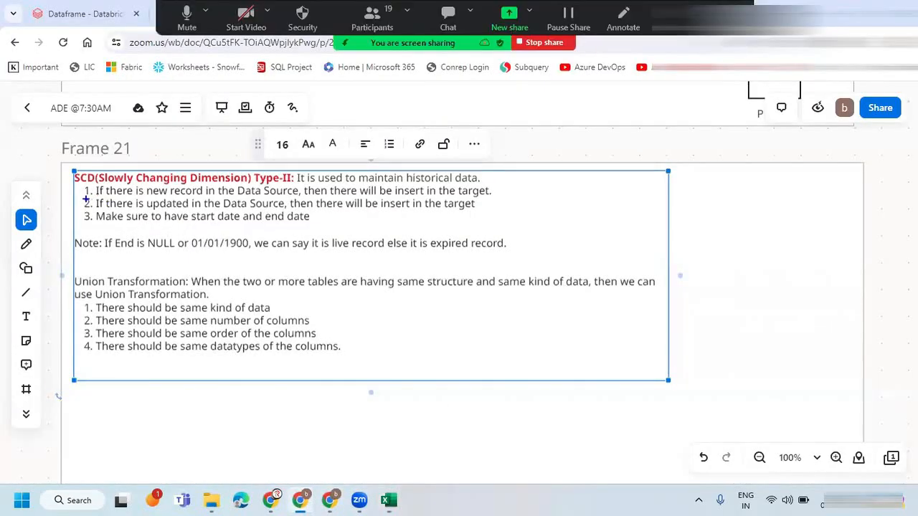
pyautogui.moveTo(89, 197); pyautogui.dragTo(291, 210)
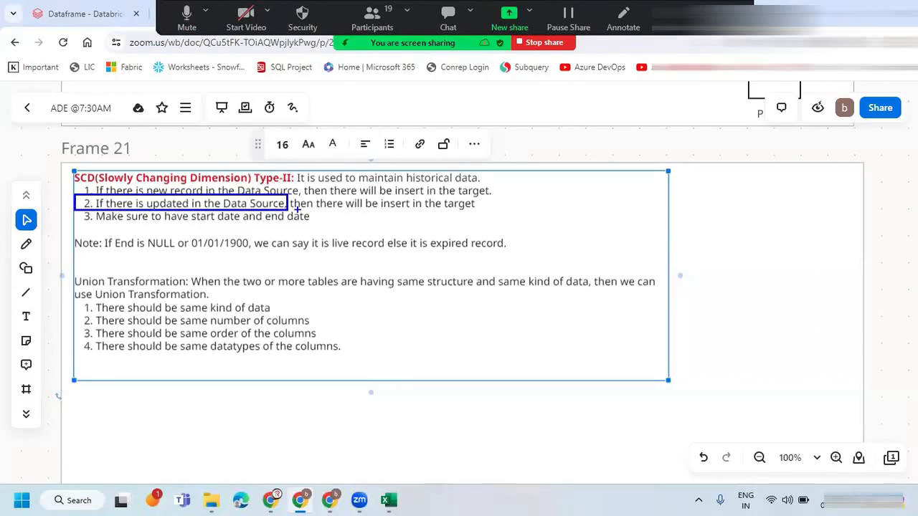
pyautogui.moveTo(318, 196); pyautogui.dragTo(490, 210)
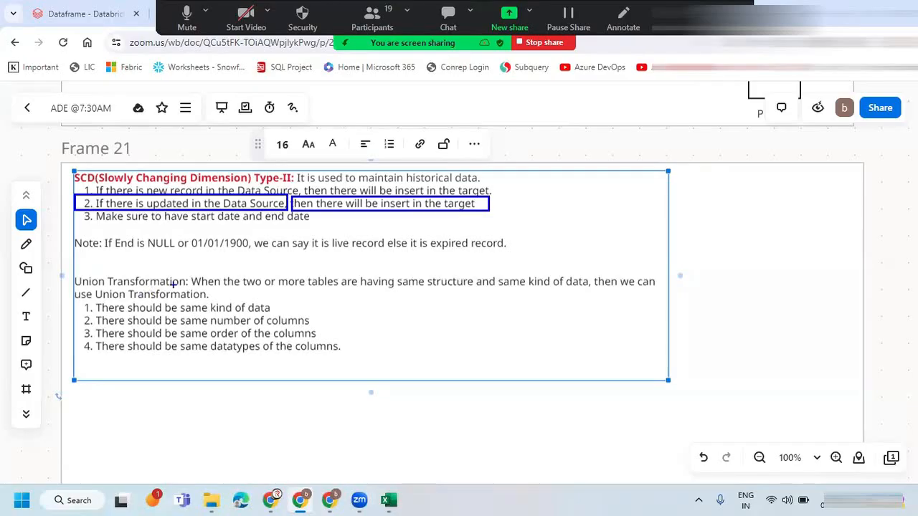
pyautogui.press('Escape')
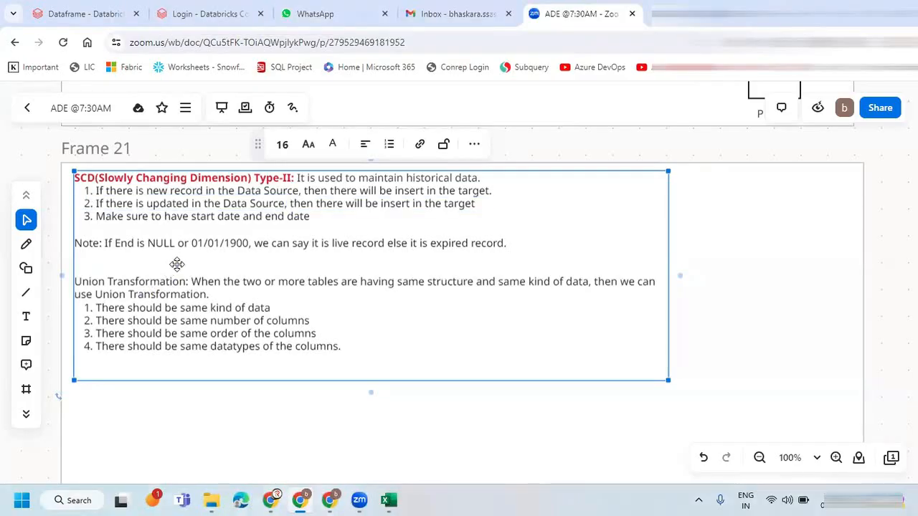
# Return to Excel and start the fourth target record with CustKey 4 and the second source record's CustomerID and customer name.
pyautogui.hotkey('alt', 'Tab')
pyautogui.moveTo(64, 220); pyautogui.dragTo(271, 223)
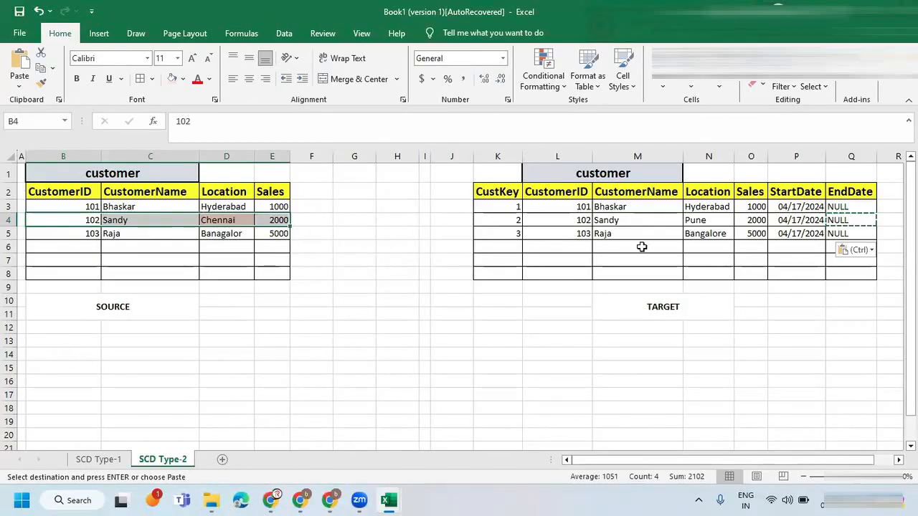
pyautogui.click(500, 245)
pyautogui.write('4')
pyautogui.press('Tab')
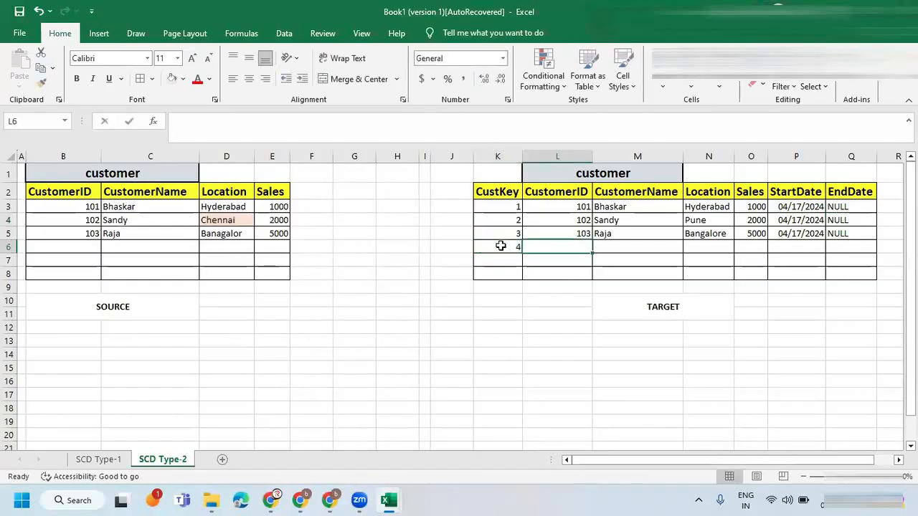
pyautogui.write('10')
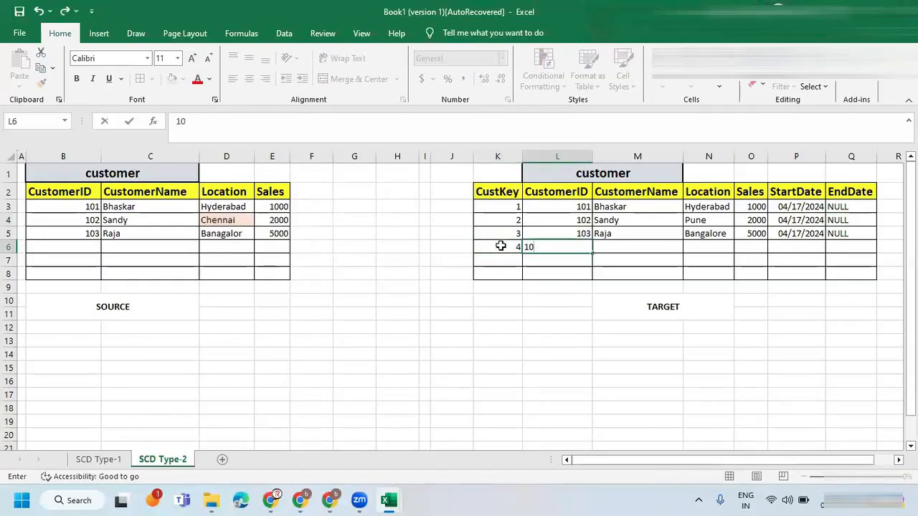
pyautogui.write('2')
pyautogui.press('Tab')
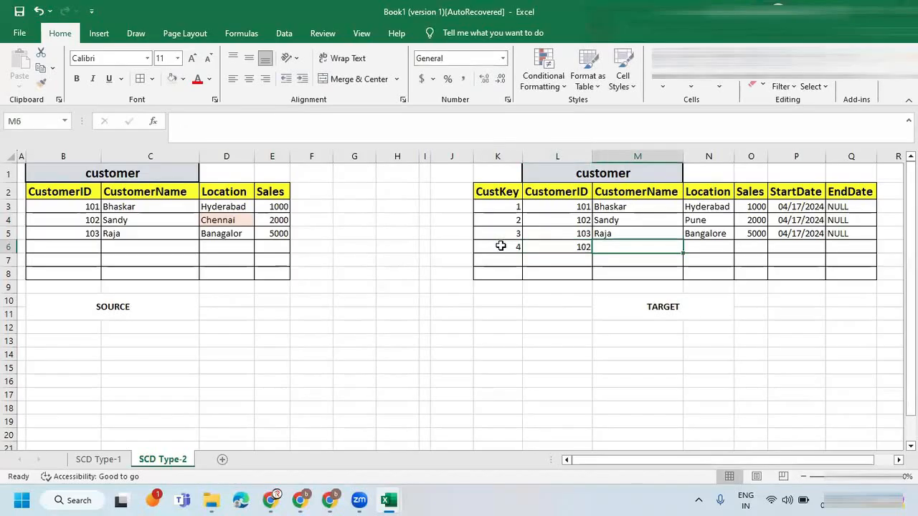
pyautogui.write('Sandy')
pyautogui.press('Tab')
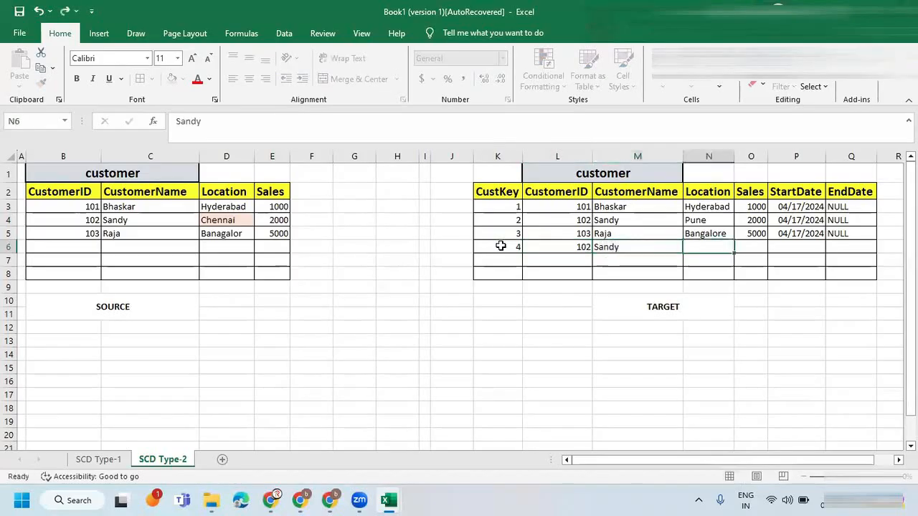
# Set the fourth target record's Location to Chennai and its Sales to 2000.
pyautogui.write('Chennai')
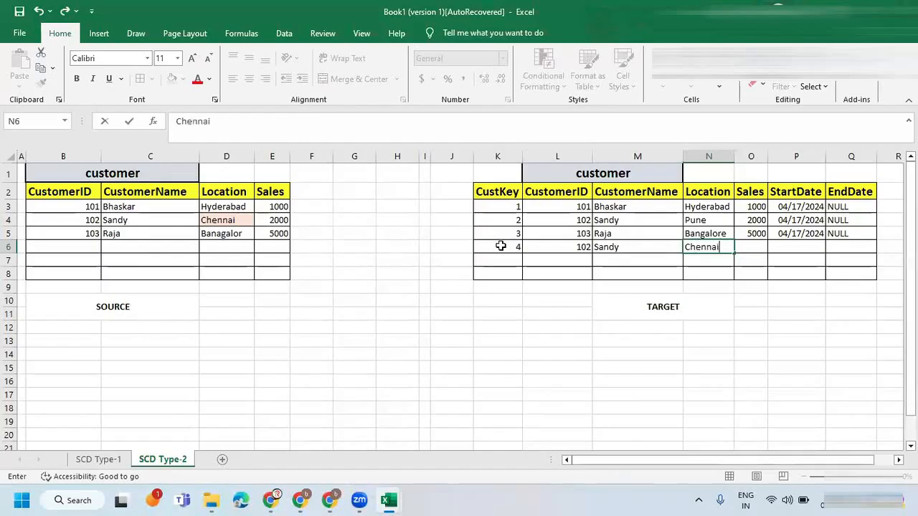
pyautogui.press('Tab')
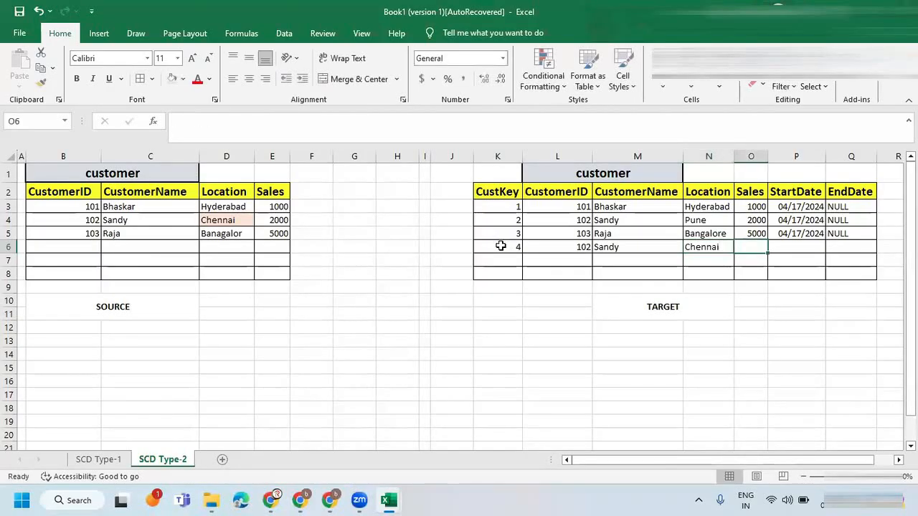
pyautogui.write('2000')
pyautogui.press('Tab')
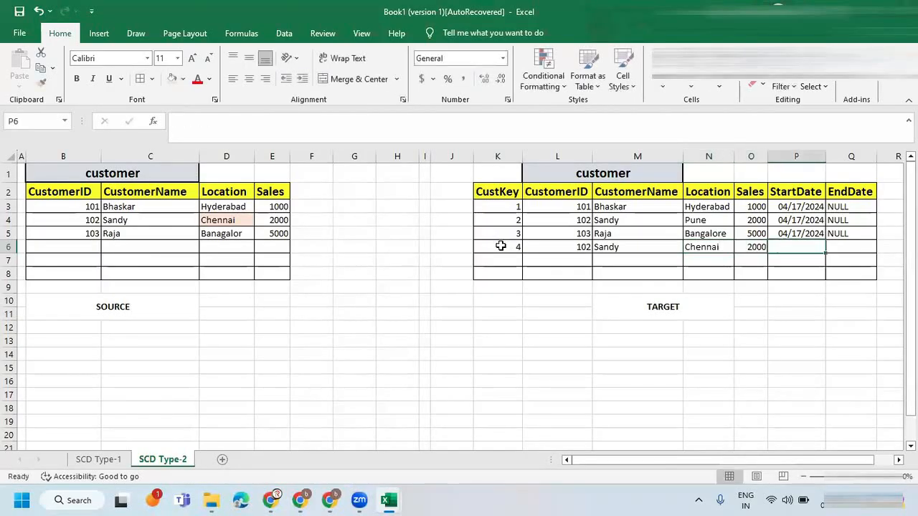
# Set the fourth target record's StartDate to 04/18/2024 and its EndDate to NULL.
pyautogui.click(780, 234)
pyautogui.hotkey('ctrl', 'c')
pyautogui.hotkey('ctrl', 'v')
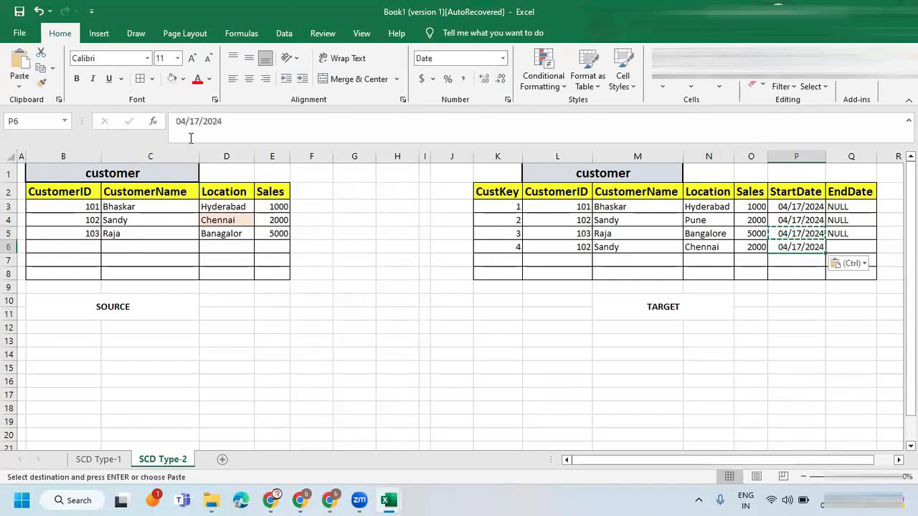
pyautogui.press('Escape')
pyautogui.click(185, 121)
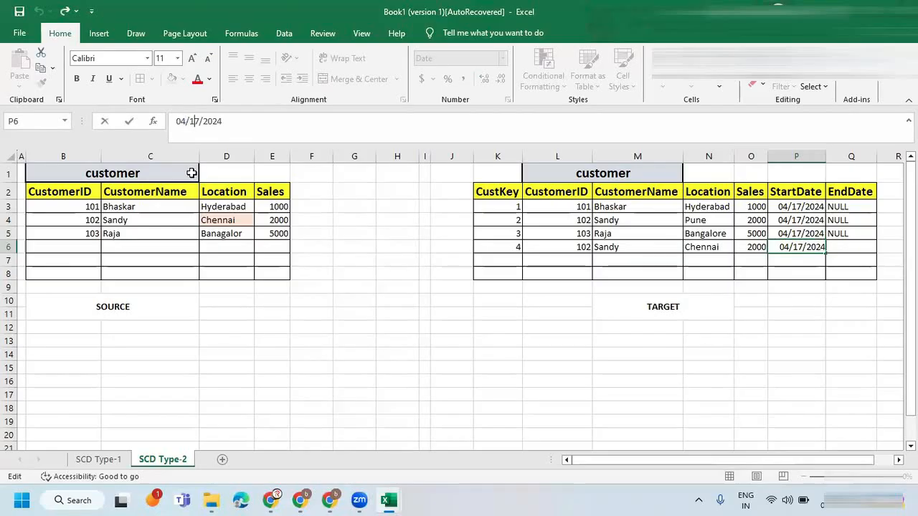
pyautogui.press('BackSpace')
pyautogui.write('8')
pyautogui.press('Return')
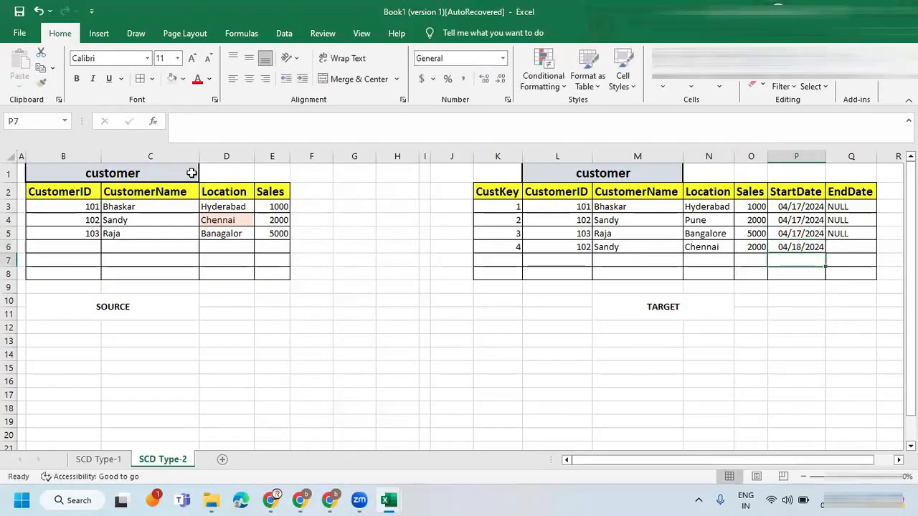
pyautogui.click(838, 248)
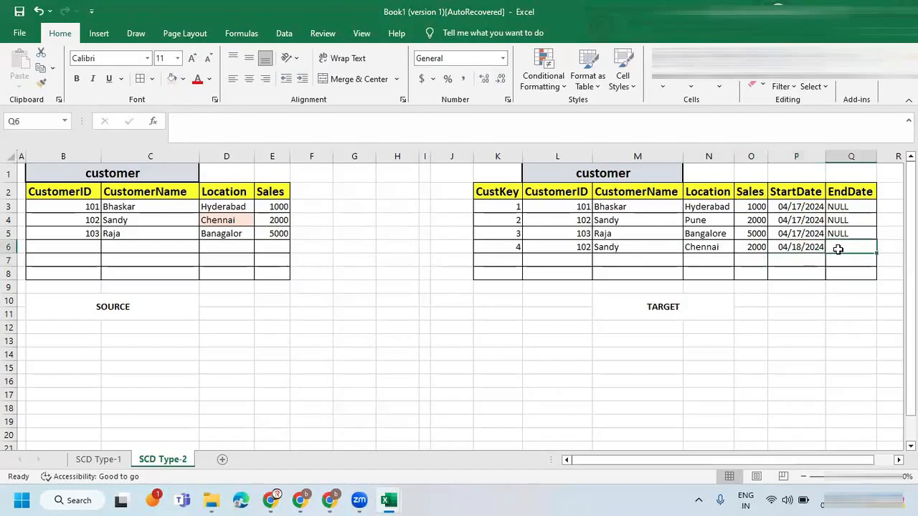
pyautogui.write('NULL')
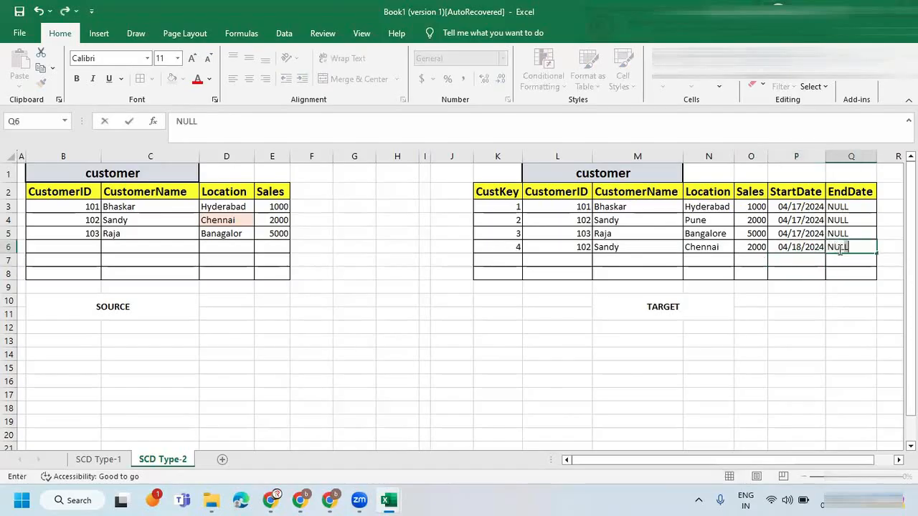
pyautogui.click(692, 247)
# Compare the fourth target record for Chennai with the same customer's earlier Pune record by selecting each row.
pyautogui.click(518, 246)
pyautogui.moveTo(540, 247); pyautogui.dragTo(834, 248)
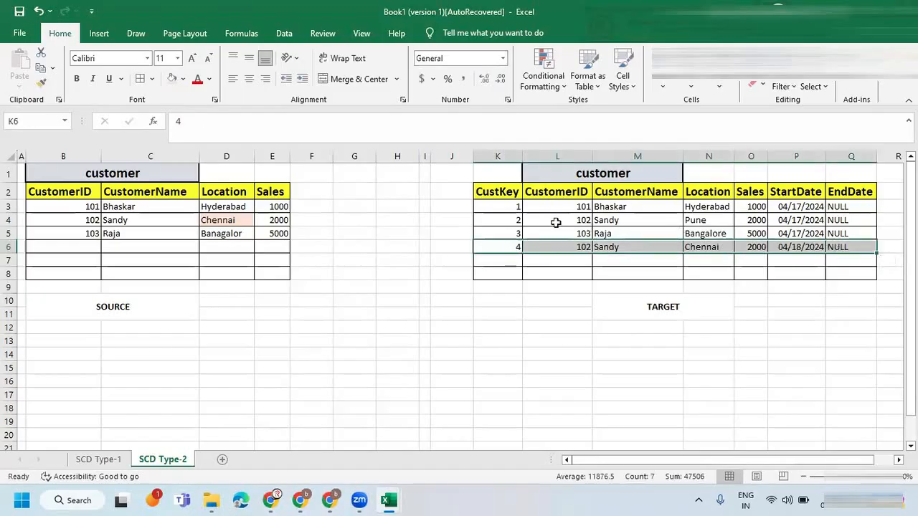
pyautogui.moveTo(508, 220); pyautogui.dragTo(842, 224)
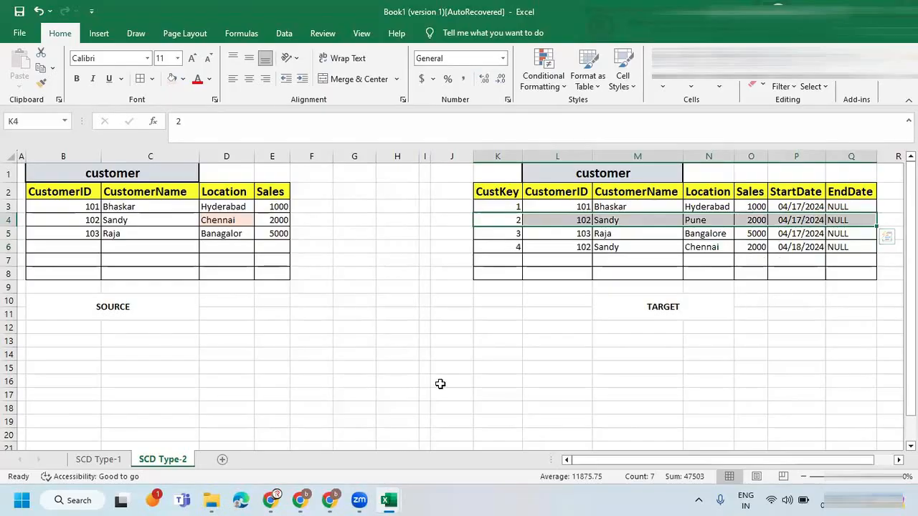
# Switch to the Zoom whiteboard and mark the third SCD Type-II rule about having a start date and end date.
pyautogui.click(306, 499)
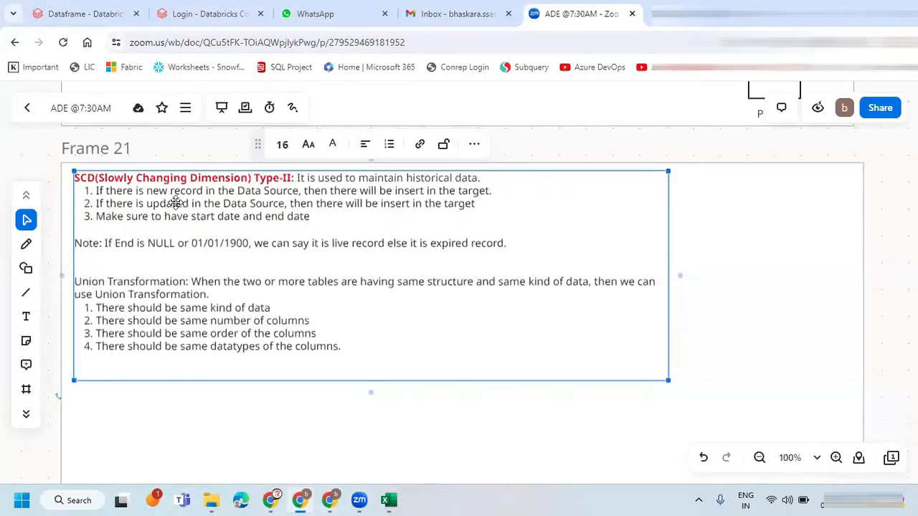
pyautogui.moveTo(72, 206); pyautogui.dragTo(247, 225)
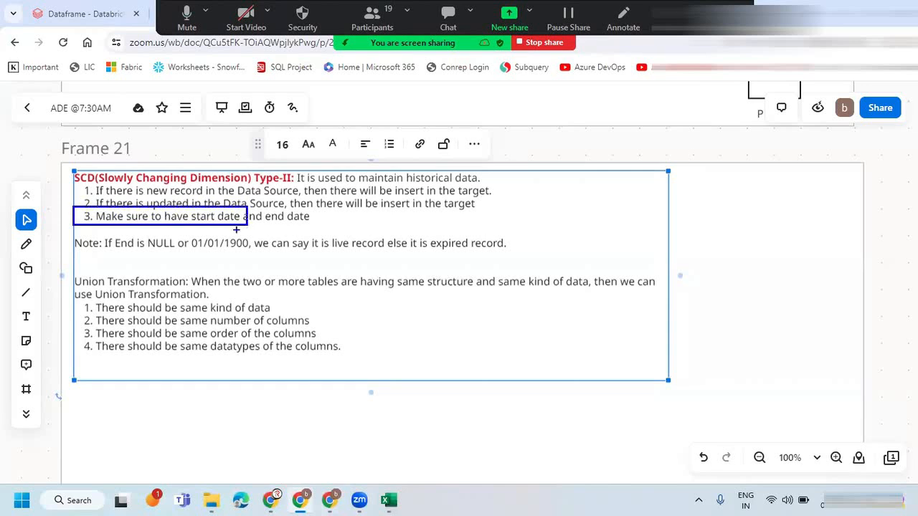
pyautogui.click(176, 217)
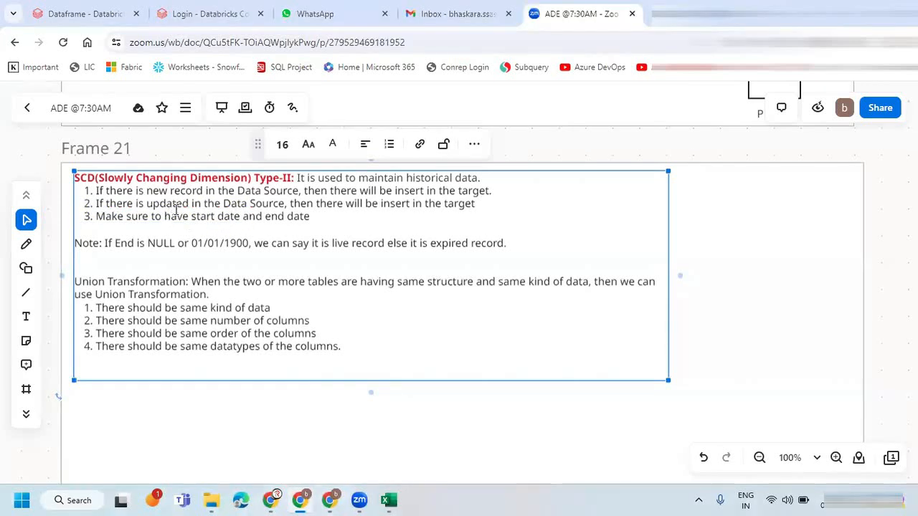
# Append "and update enddate with current date" to the third SCD Type-II rule.
pyautogui.click(374, 215)
pyautogui.write('AND')
pyautogui.press('BackSpace')
pyautogui.press('BackSpace')
pyautogui.write('nd update')
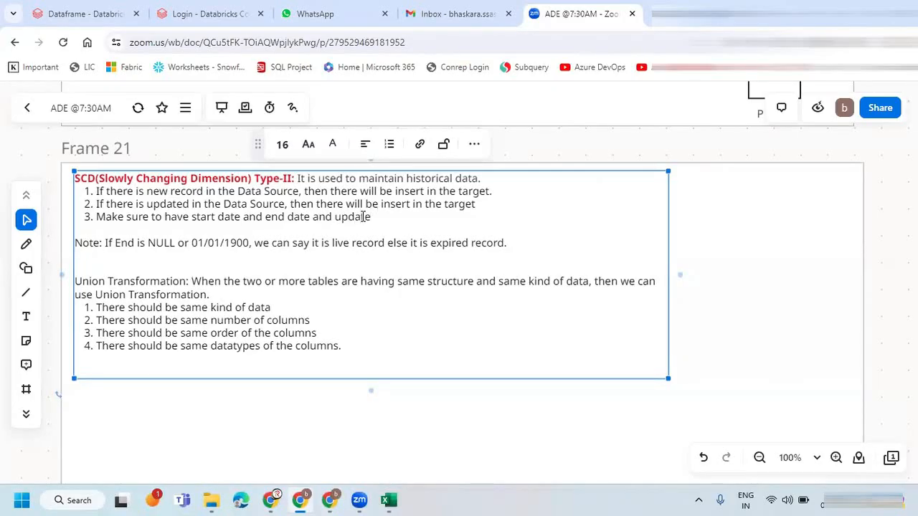
pyautogui.write(' endat')
pyautogui.press('BackSpace')
pyautogui.press('BackSpace')
pyautogui.press('BackSpace')
pyautogui.write('d')
pyautogui.press('BackSpace')
pyautogui.press('BackSpace')
pyautogui.press('BackSpace')
pyautogui.write('date with current data')
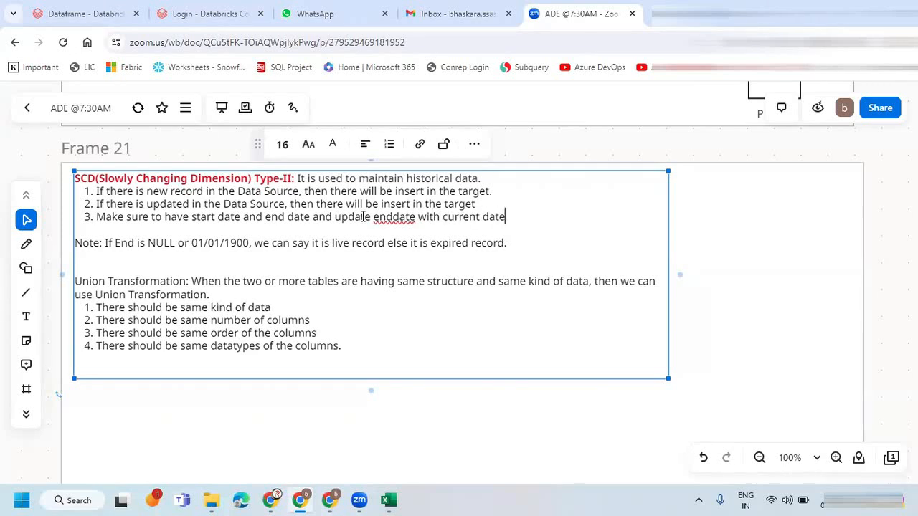
# Insert "if there is updated data, then" before "update enddate" in the third SCD Type-II rule.
pyautogui.moveTo(97, 217); pyautogui.dragTo(313, 217)
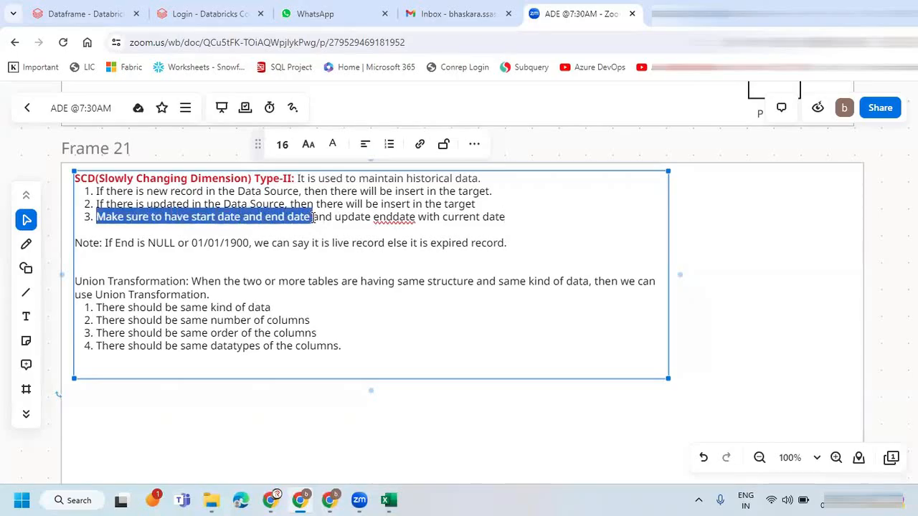
pyautogui.click(336, 217)
pyautogui.write('if there is updated r')
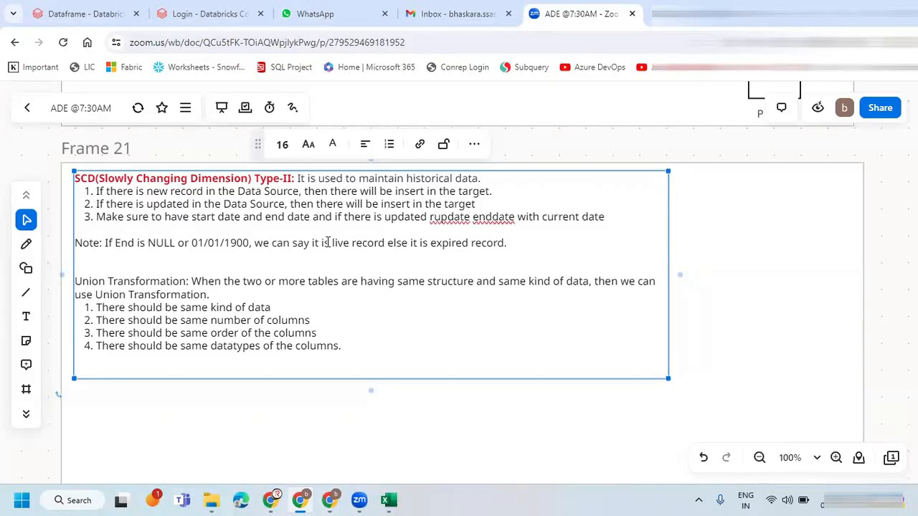
pyautogui.press('BackSpace')
pyautogui.write('data, then')
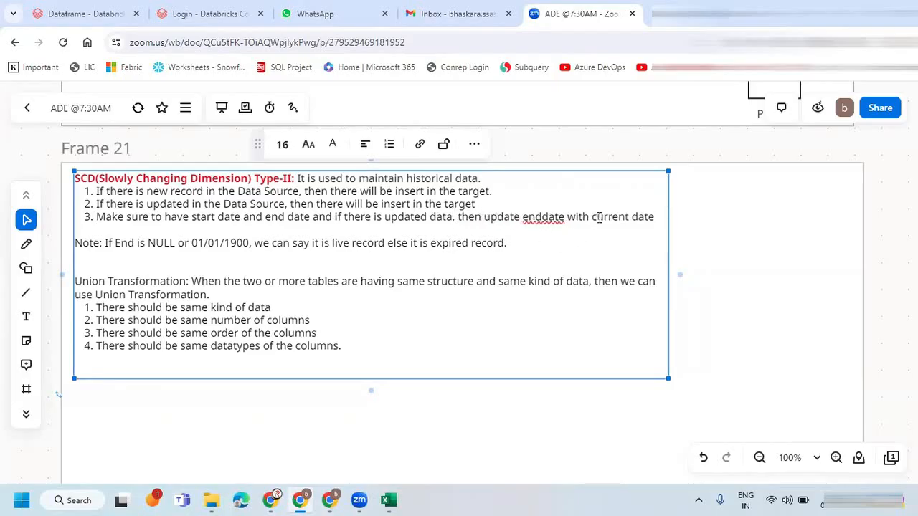
pyautogui.click(671, 223)
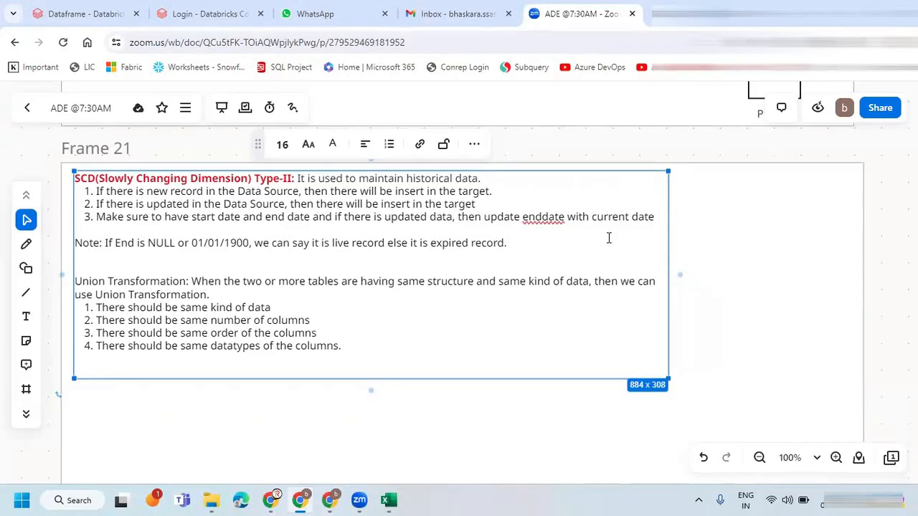
# Return to Excel and set the Pune record's EndDate to 04/18/2024 by copying the Chennai record's StartDate.
pyautogui.hotkey('alt', 'Tab')
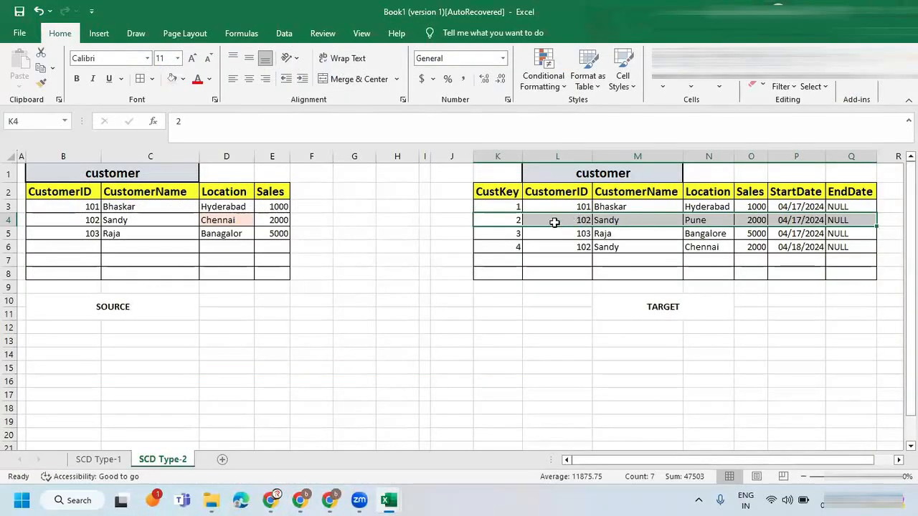
pyautogui.moveTo(513, 220); pyautogui.dragTo(803, 220)
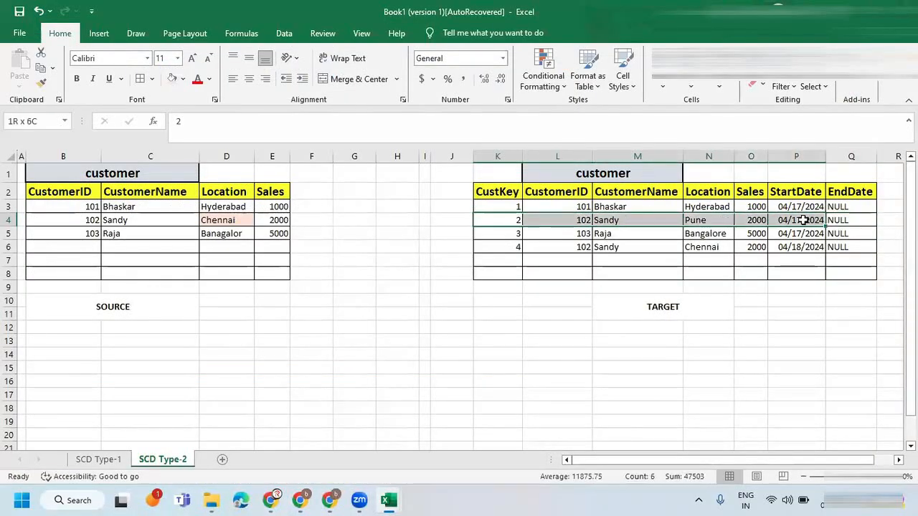
pyautogui.click(839, 220)
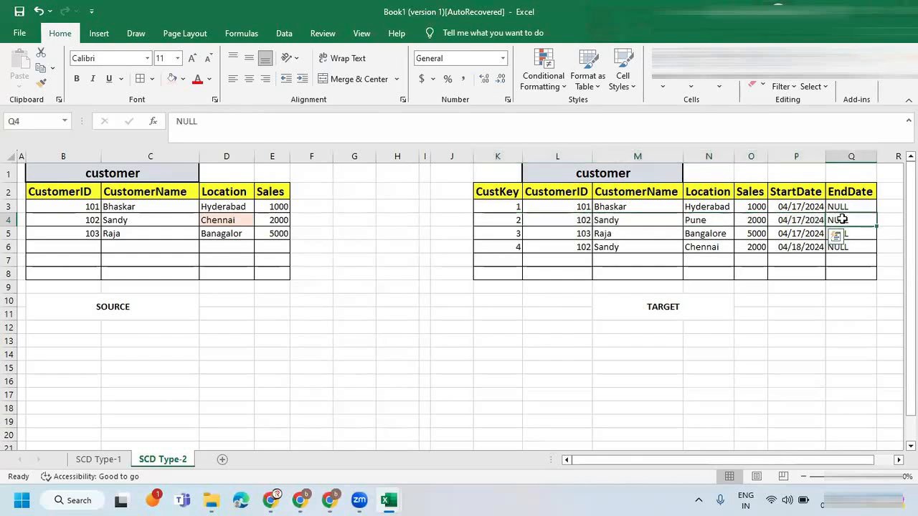
pyautogui.click(796, 246)
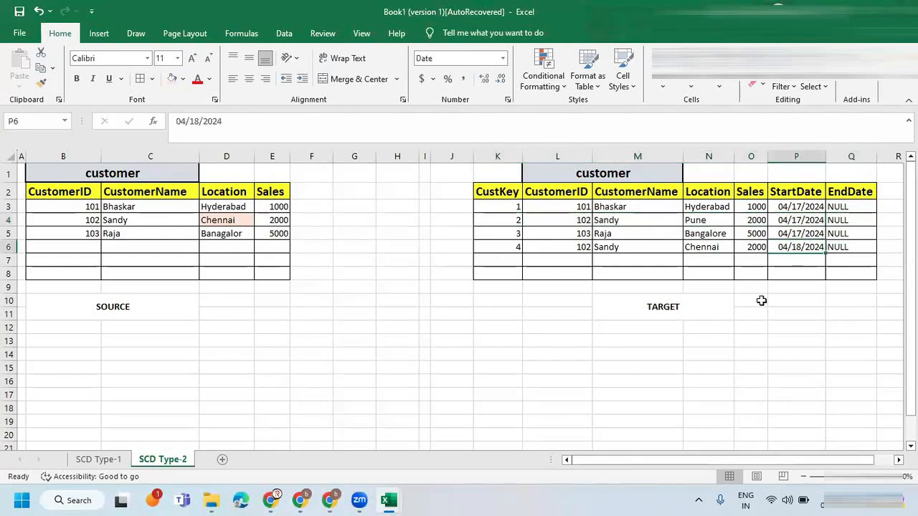
pyautogui.hotkey('ctrl', 'c')
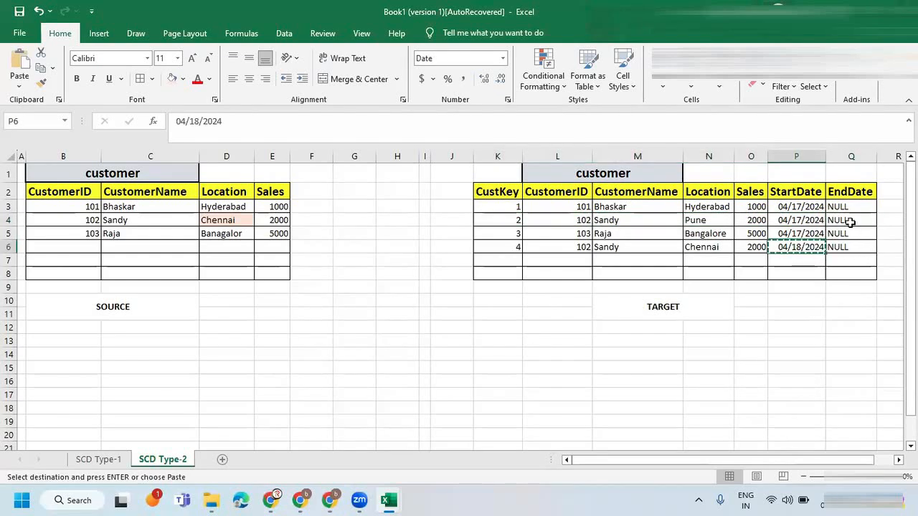
pyautogui.click(843, 221)
pyautogui.hotkey('ctrl', 'v')
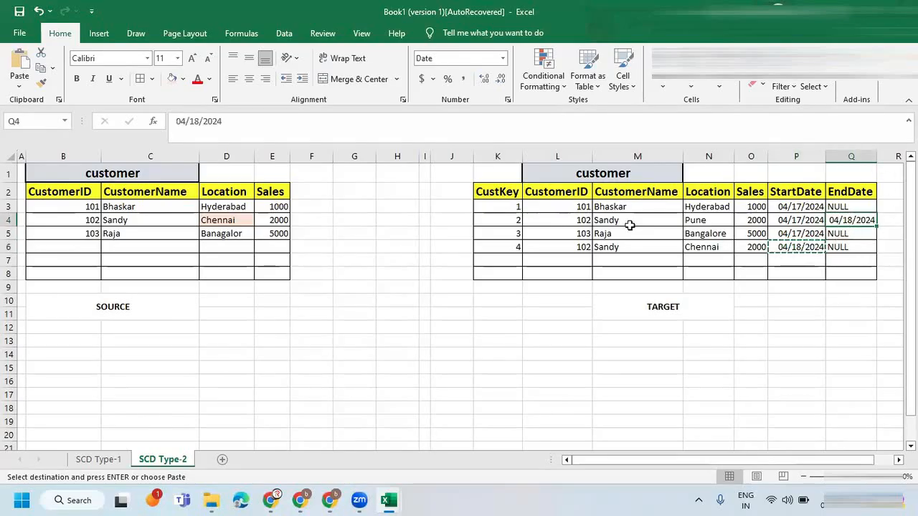
# Review the Pune target record's start and end dates, including the StartDate and EndDate columns of all four records.
pyautogui.moveTo(502, 220); pyautogui.dragTo(853, 220)
pyautogui.click(848, 222)
pyautogui.press('Escape')
pyautogui.doubleClick(848, 222)
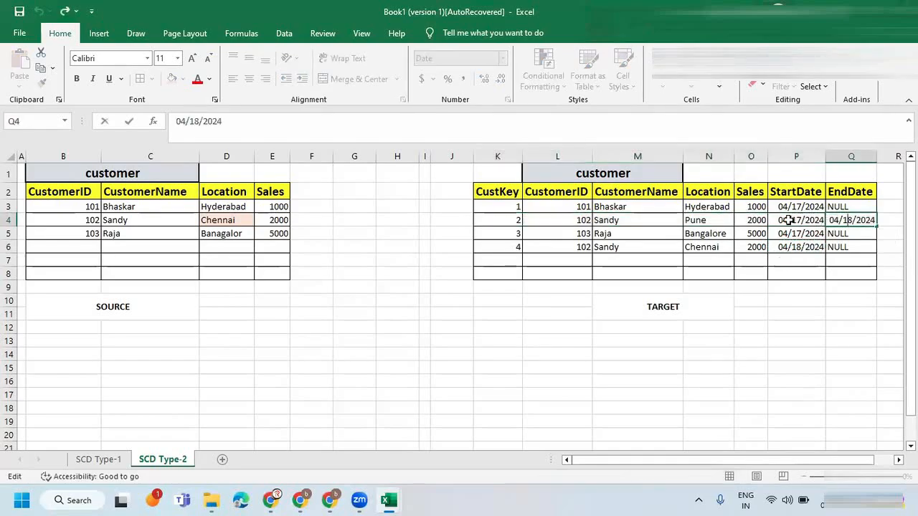
pyautogui.click(824, 219)
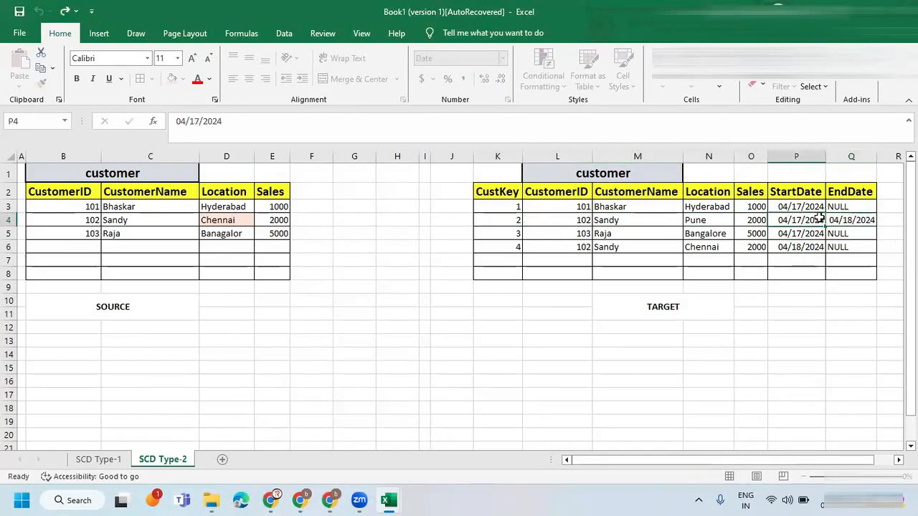
pyautogui.click(514, 220)
pyautogui.moveTo(558, 221); pyautogui.dragTo(856, 221)
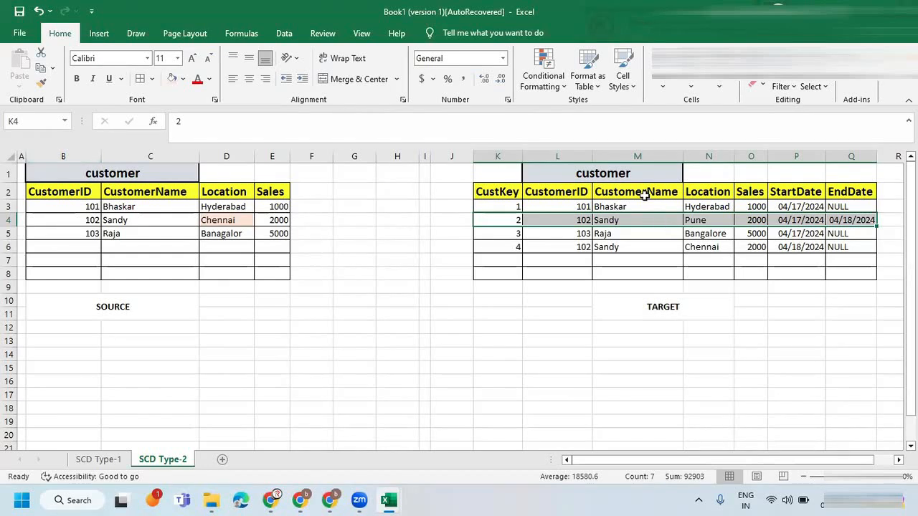
pyautogui.click(857, 224)
pyautogui.moveTo(796, 188); pyautogui.dragTo(857, 252)
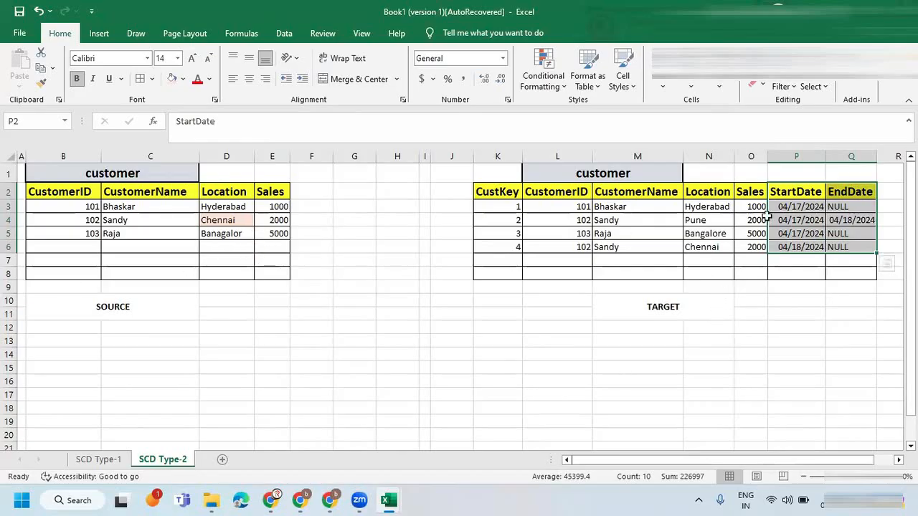
# Place the target table's customer title above the CustKey and CustomerID columns as a merged, centered cell.
pyautogui.click(565, 174)
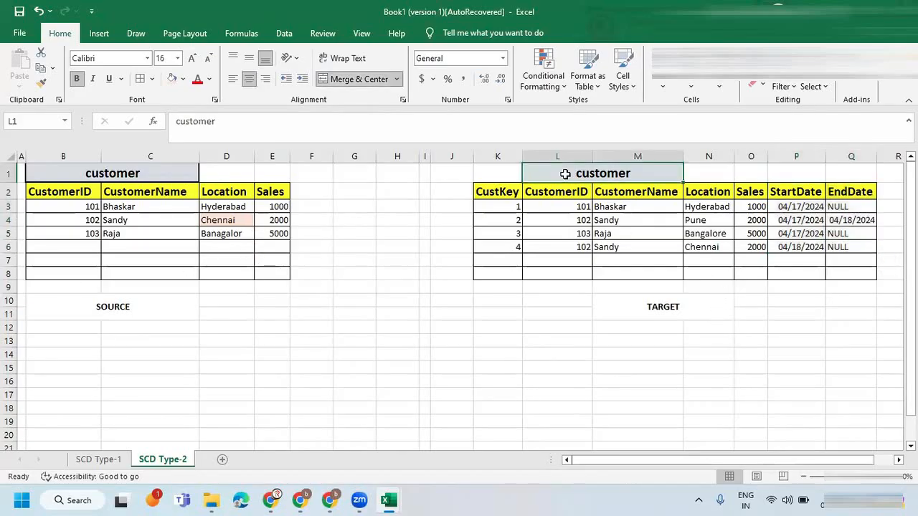
pyautogui.hotkey('ctrl', 'c')
pyautogui.click(486, 173)
pyautogui.hotkey('ctrl', 'v')
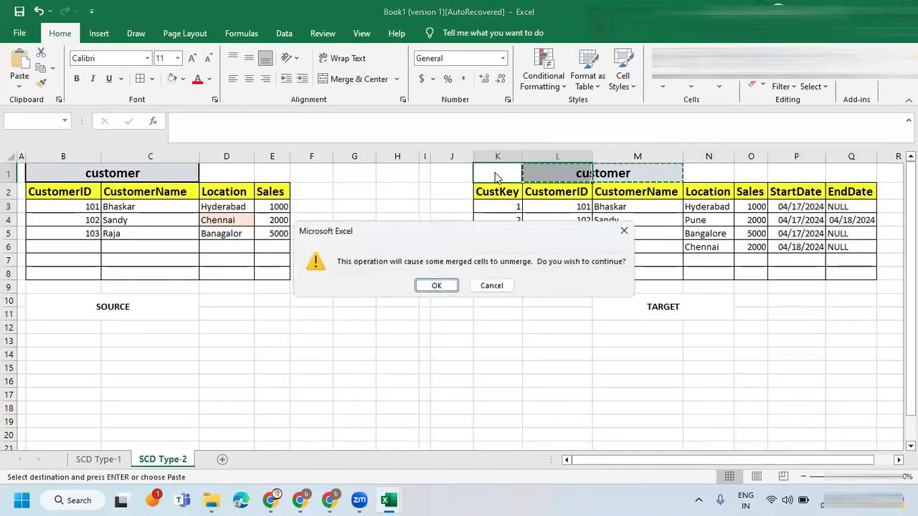
pyautogui.click(436, 286)
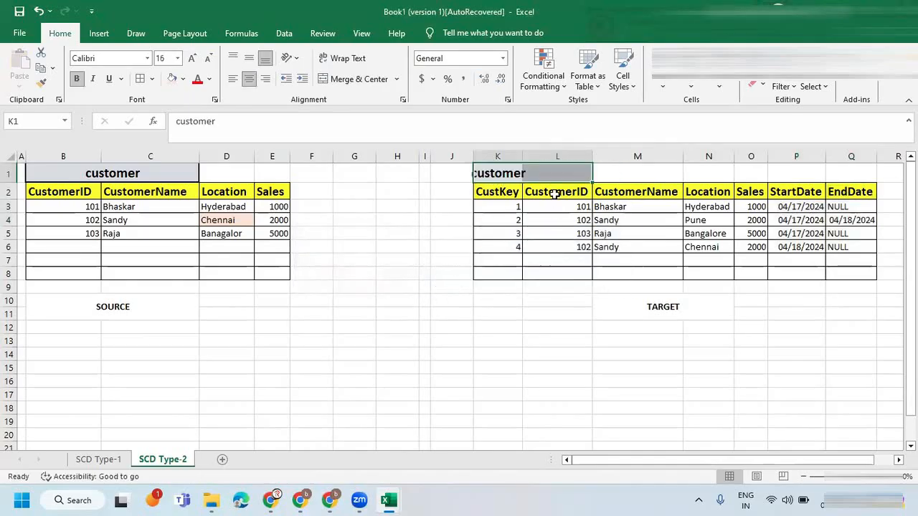
pyautogui.click(352, 78)
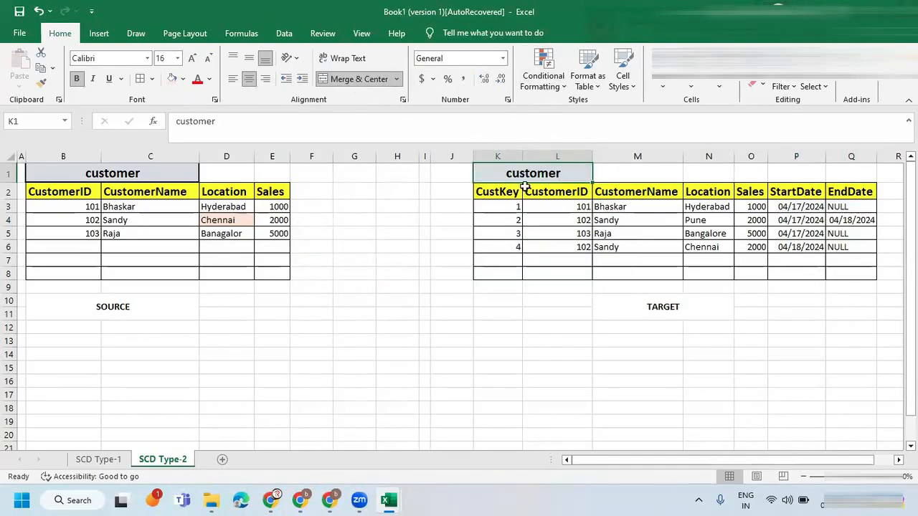
pyautogui.click(503, 275)
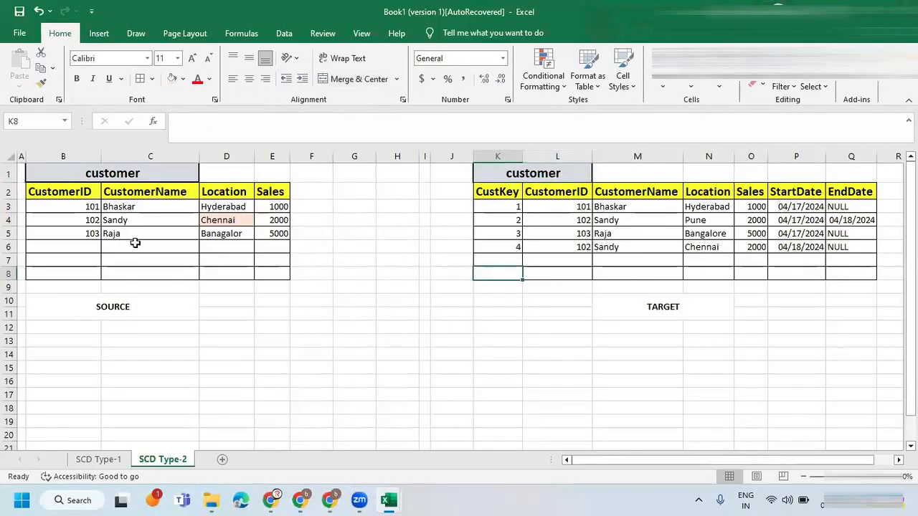
pyautogui.click(582, 245)
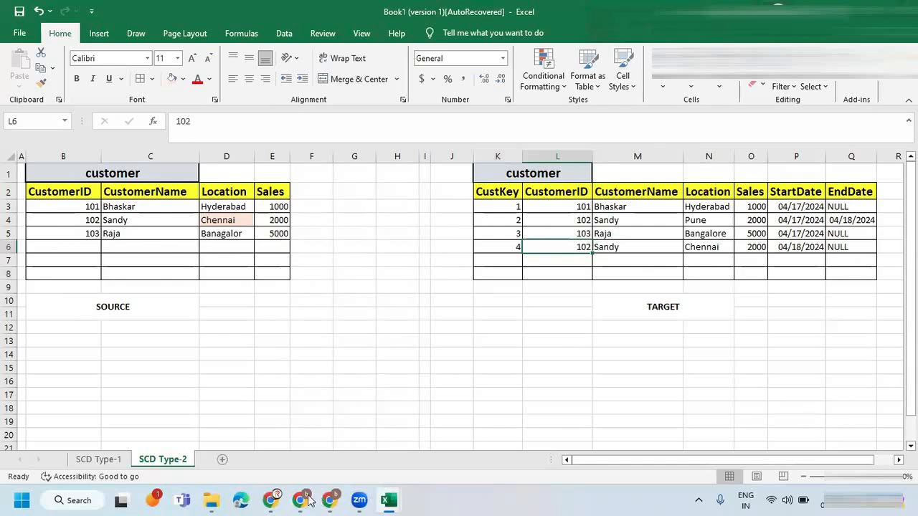
# Switch to Azure Data Factory and turn on data flow debug with AutoResolveIntegrationRuntime and a 1 hour time to live.
pyautogui.moveTo(332, 500)
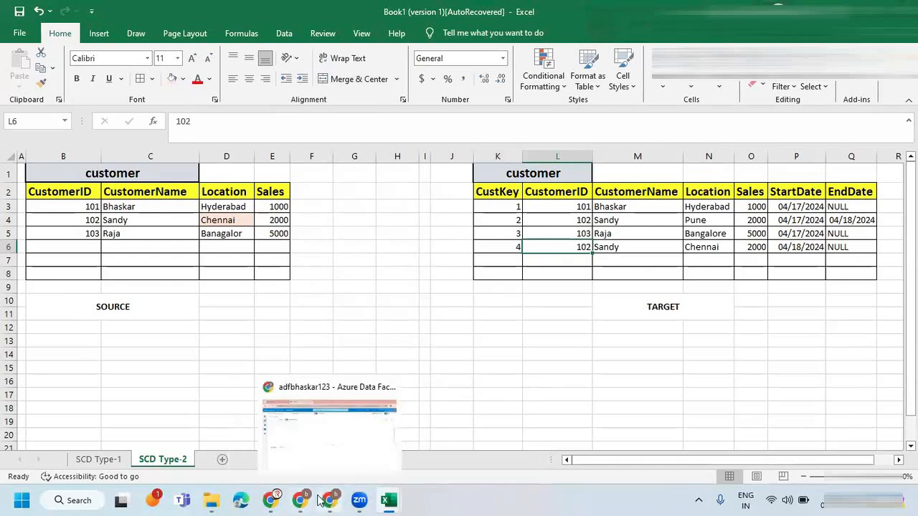
pyautogui.click(330, 499)
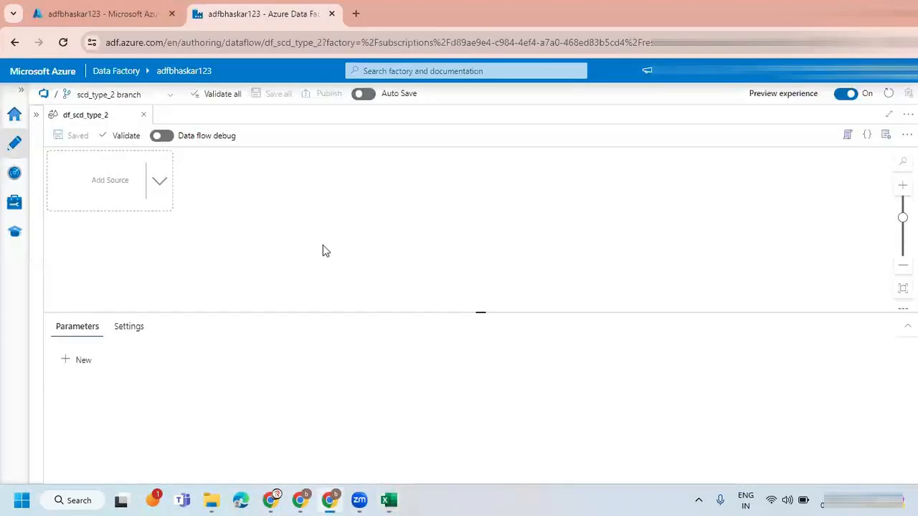
pyautogui.click(162, 137)
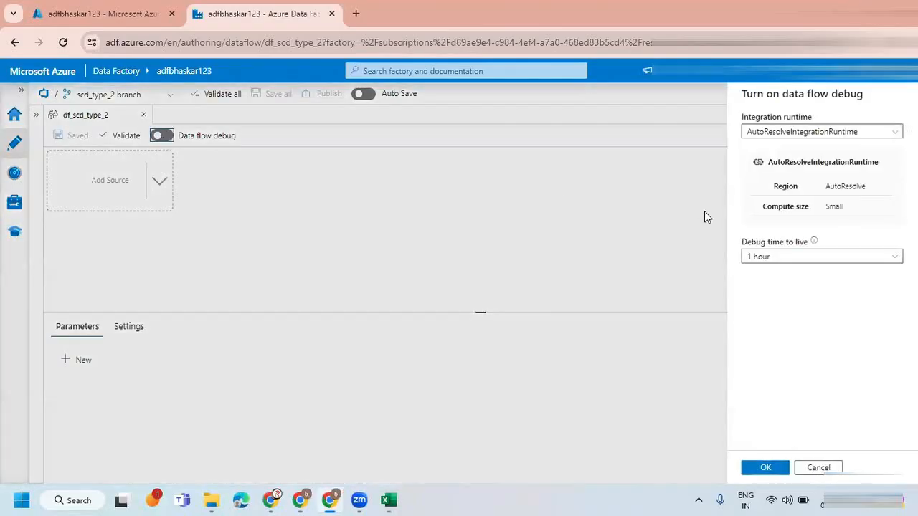
pyautogui.click(759, 470)
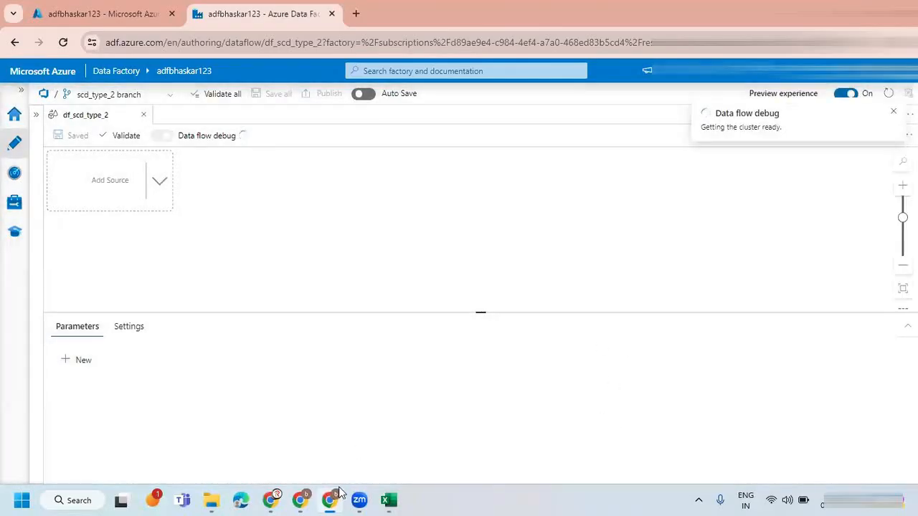
# Search Windows for ssms and launch SQL Server Management Studio 20.
pyautogui.click(77, 500)
pyautogui.write('c')
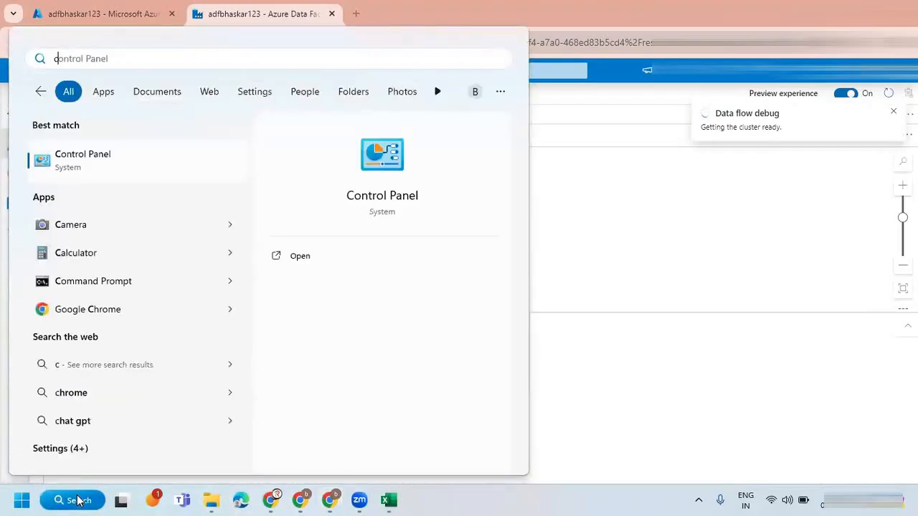
pyautogui.press('BackSpace')
pyautogui.write('ssms')
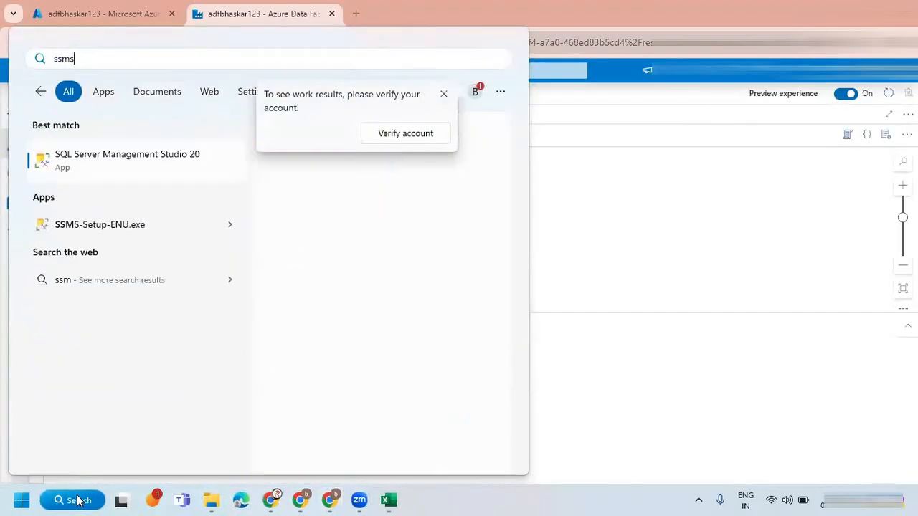
pyautogui.click(138, 163)
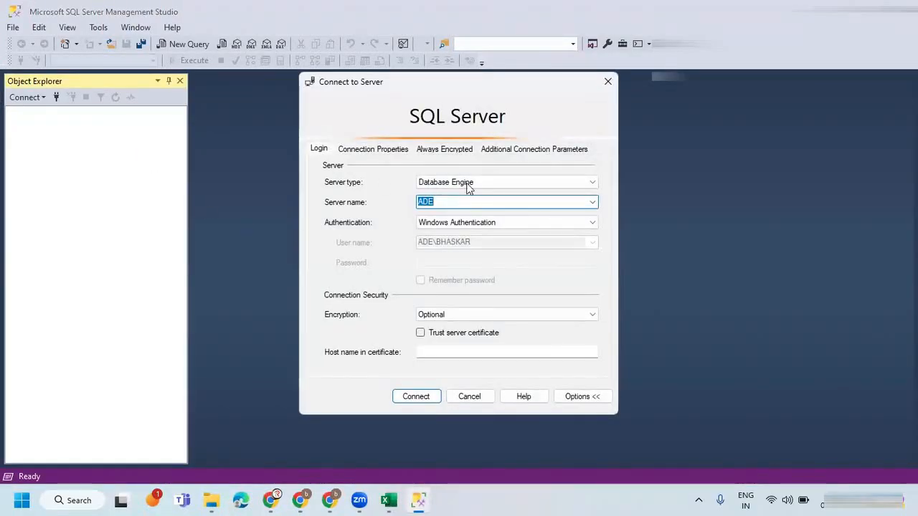
# Try to connect to bhaskarsql.database.windows.net with SQL Server Authentication, entering the login password.
pyautogui.click(592, 202)
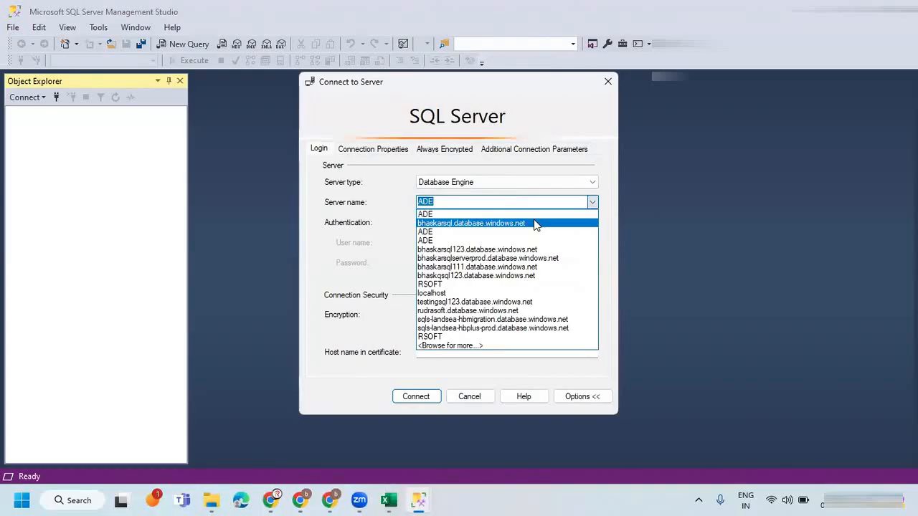
pyautogui.click(534, 224)
pyautogui.click(437, 263)
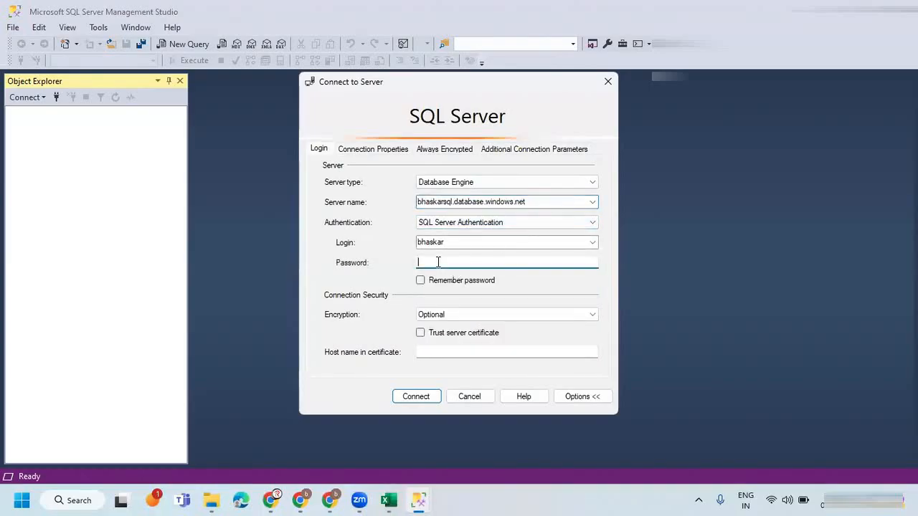
pyautogui.press('capslock')
pyautogui.press('capslock')
pyautogui.write('********')
pyautogui.click(417, 396)
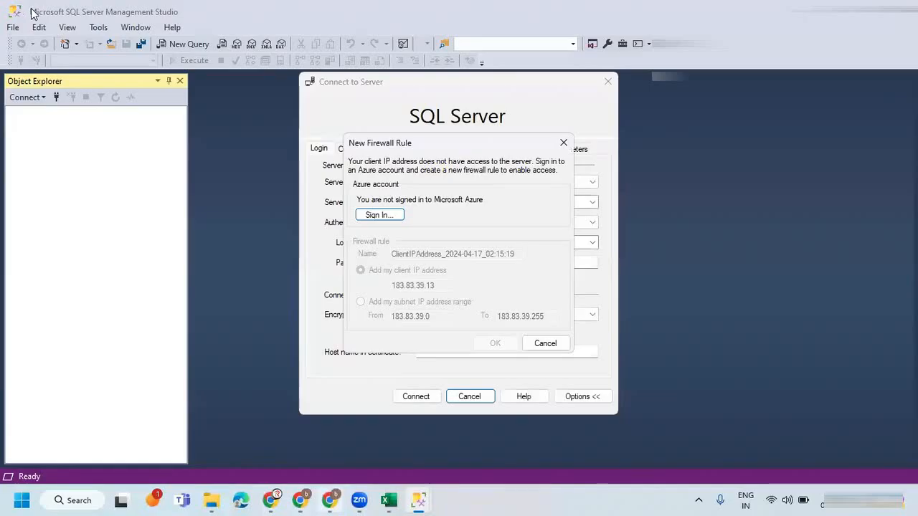
# Switch to the Azure portal and open the server firewall settings of the SOURCE SQL database.
pyautogui.moveTo(301, 501)
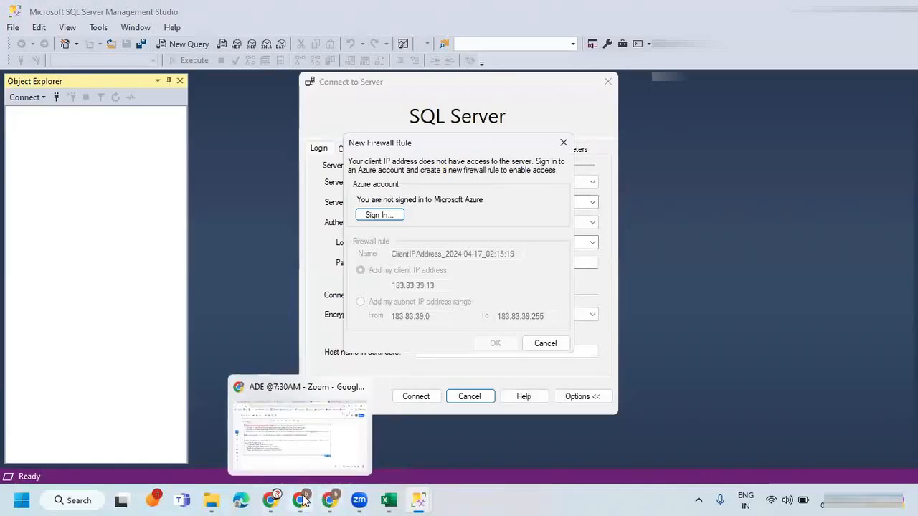
pyautogui.click(301, 502)
pyautogui.click(330, 500)
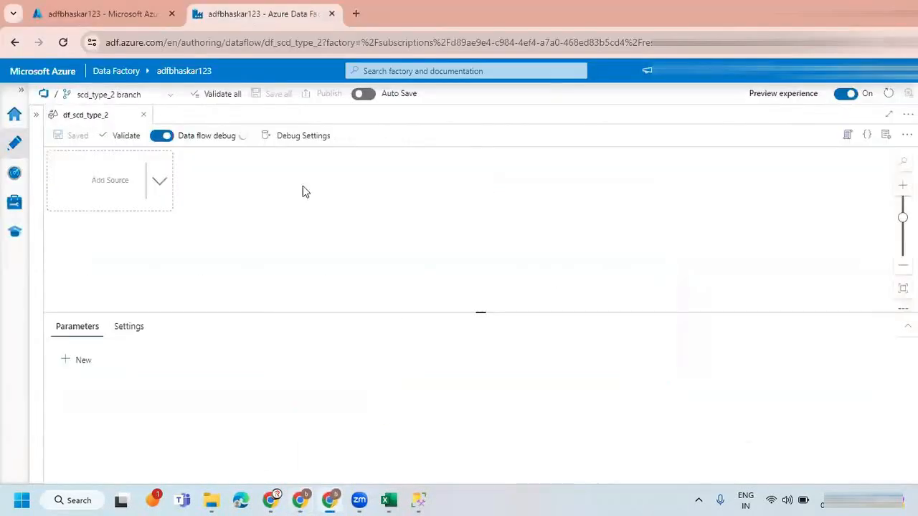
pyautogui.click(79, 13)
pyautogui.click(25, 96)
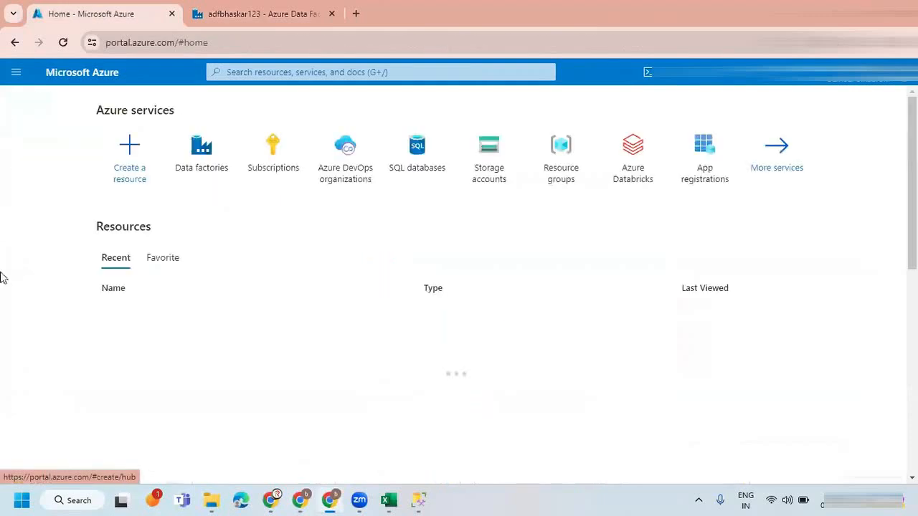
pyautogui.click(418, 154)
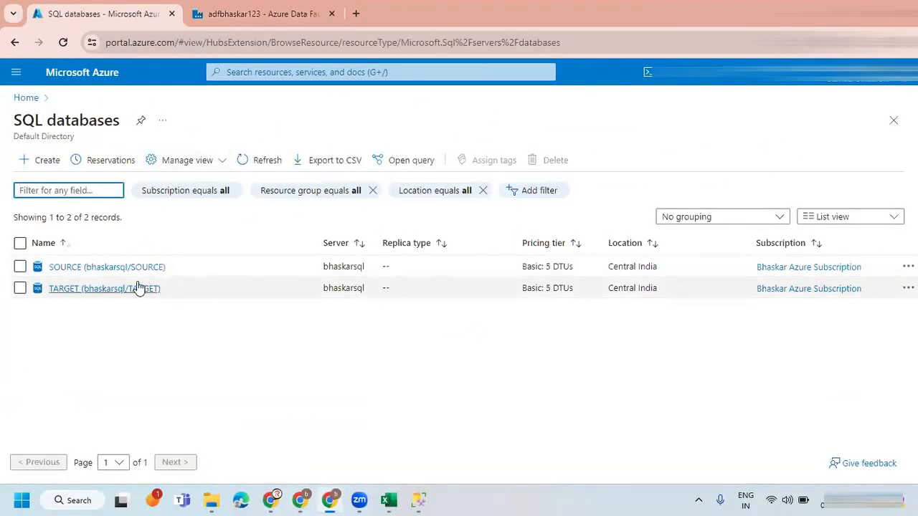
pyautogui.click(82, 270)
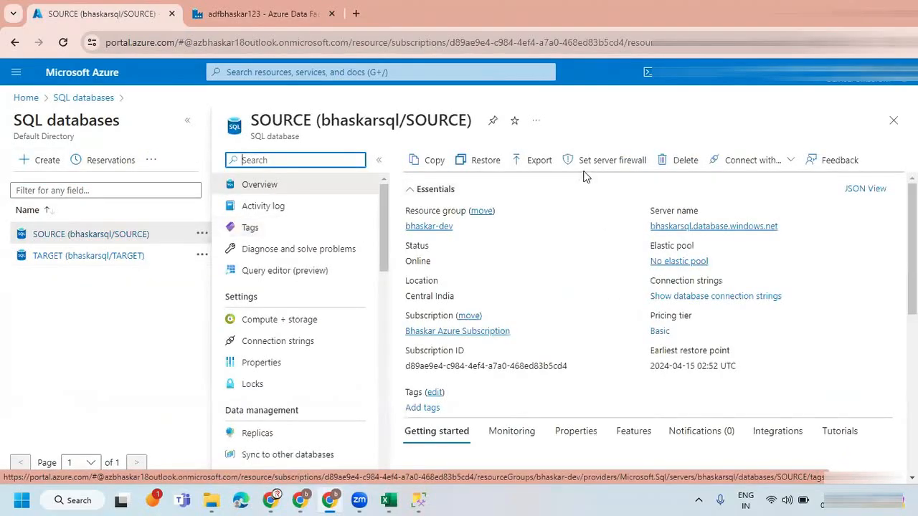
pyautogui.click(594, 161)
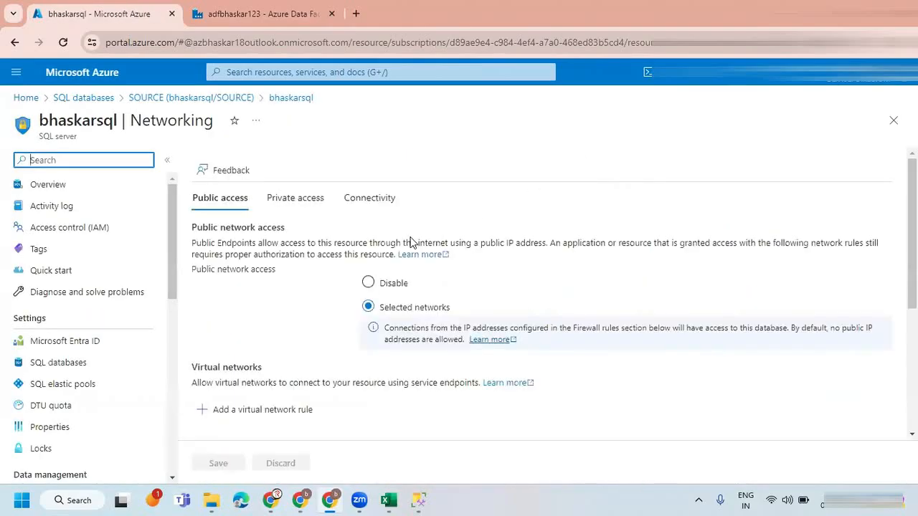
# Add the current client IPv4 address as a firewall rule on the bhaskarsql server and save the change.
pyautogui.scroll(-4, 335, 297)
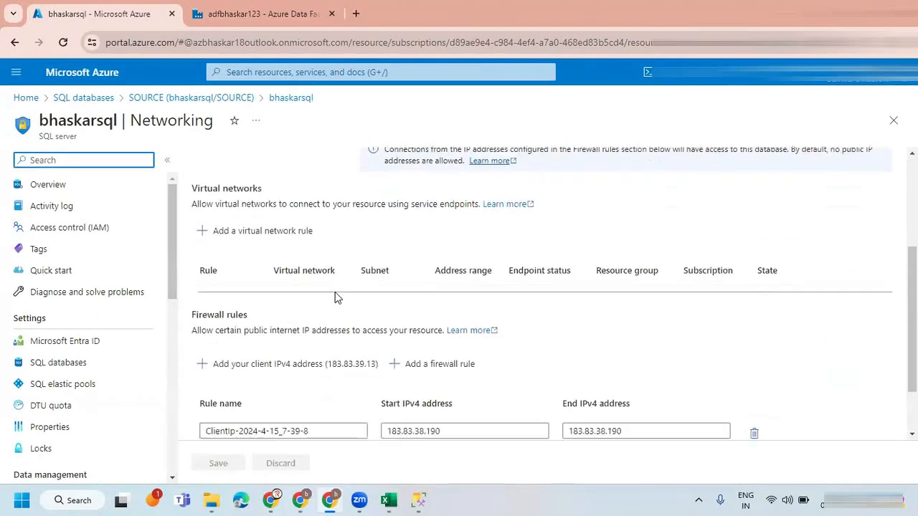
pyautogui.click(427, 297)
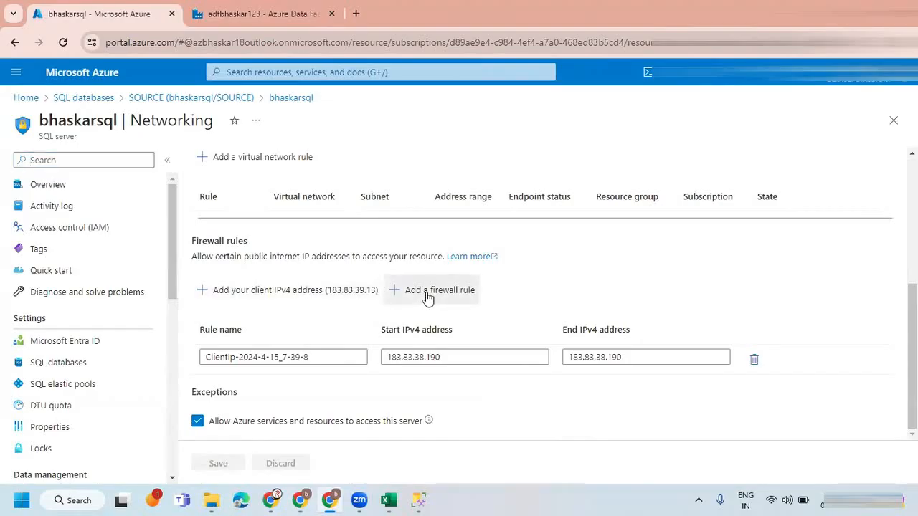
pyautogui.click(717, 407)
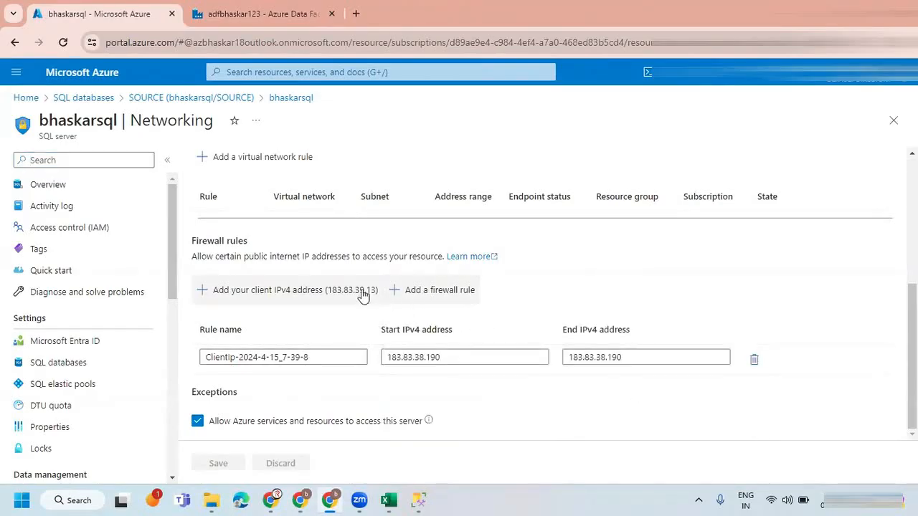
pyautogui.click(367, 293)
pyautogui.scroll(-1, 290, 417)
pyautogui.click(223, 463)
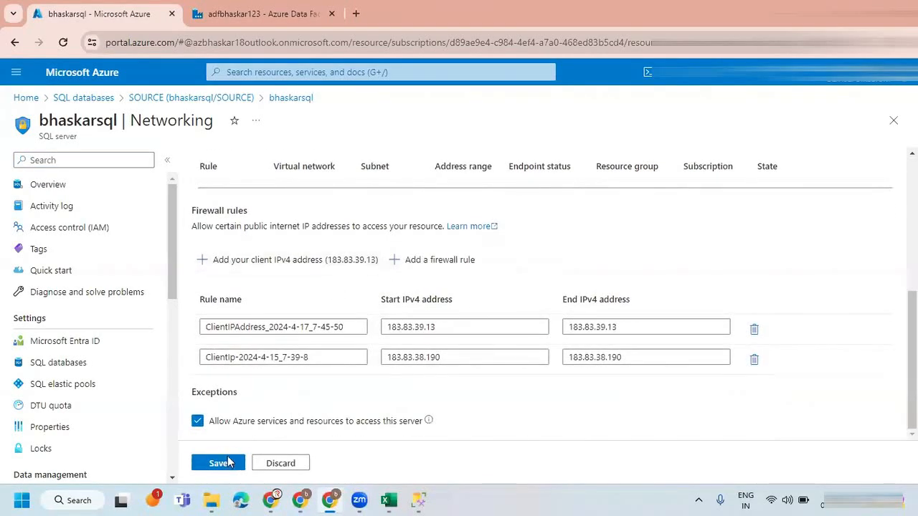
# Go back to the SQL databases list and open the server firewall settings of the TARGET database.
pyautogui.click(90, 97)
pyautogui.click(100, 288)
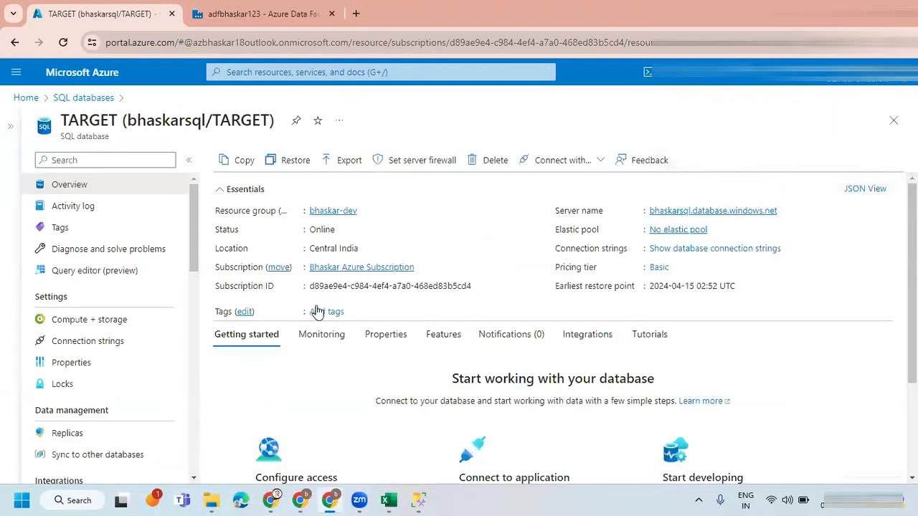
pyautogui.scroll(-1, 317, 311)
pyautogui.scroll(2, 370, 278)
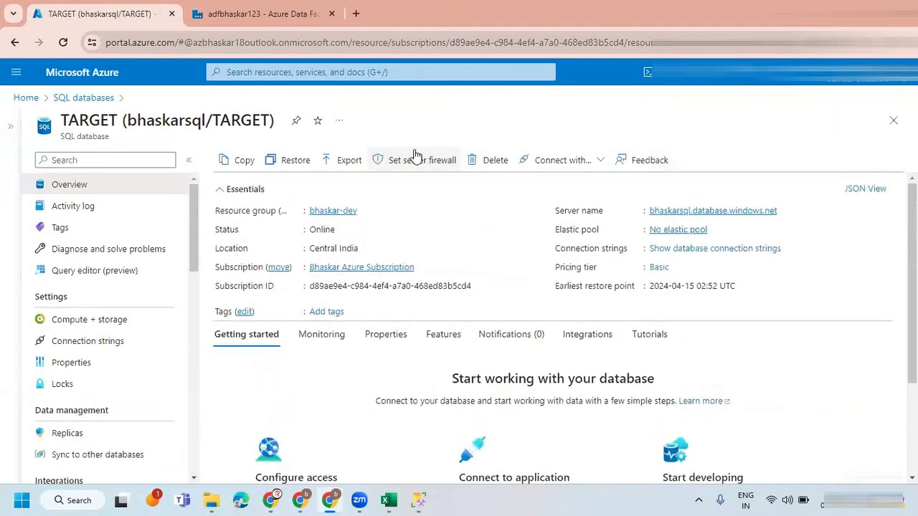
pyautogui.click(419, 160)
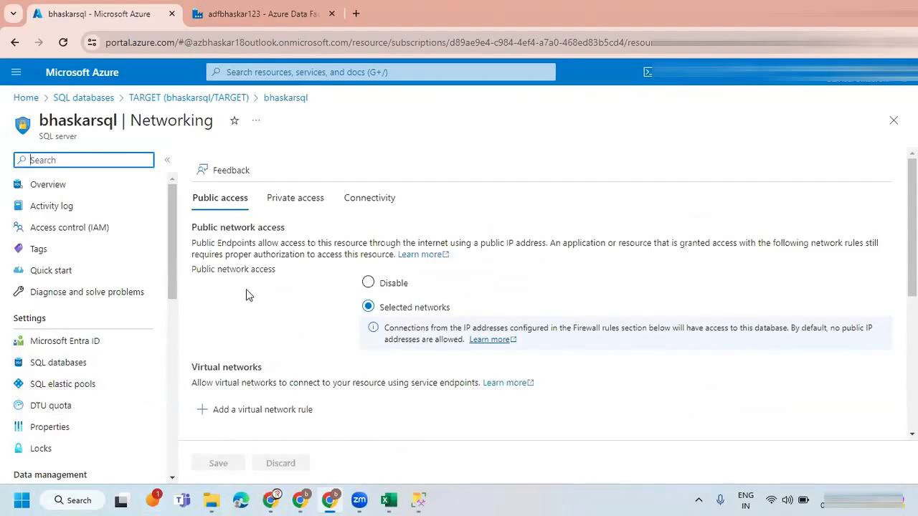
# Add the client IPv4 address through TARGET's firewall rules, save, and return to the SQL databases list.
pyautogui.scroll(-2, 246, 293)
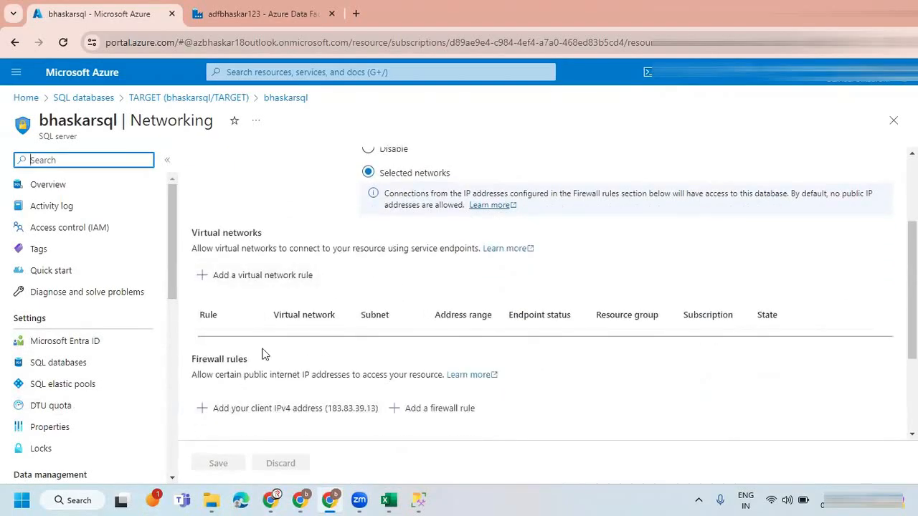
pyautogui.click(271, 405)
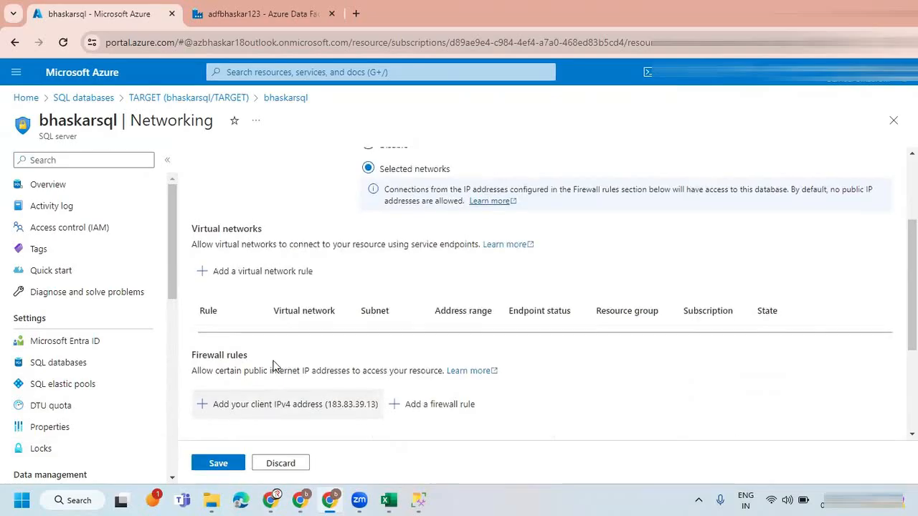
pyautogui.scroll(-3, 273, 366)
pyautogui.click(213, 464)
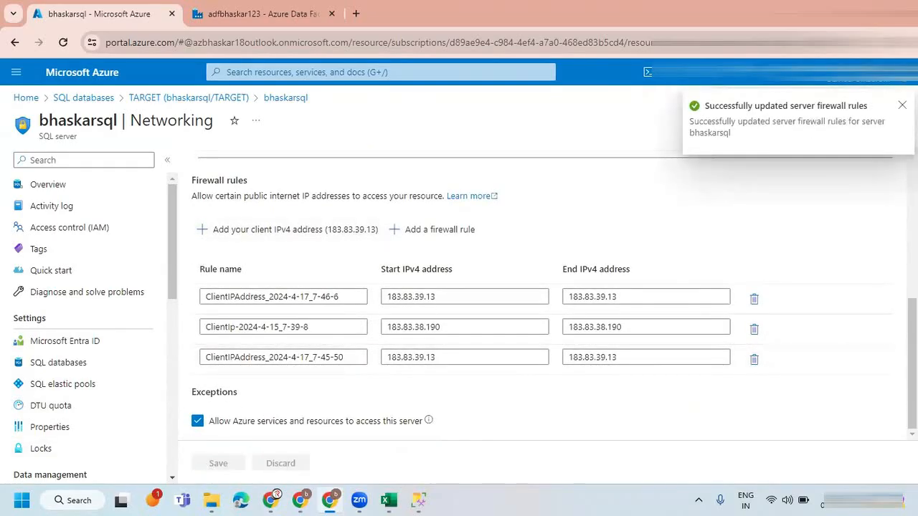
pyautogui.click(79, 98)
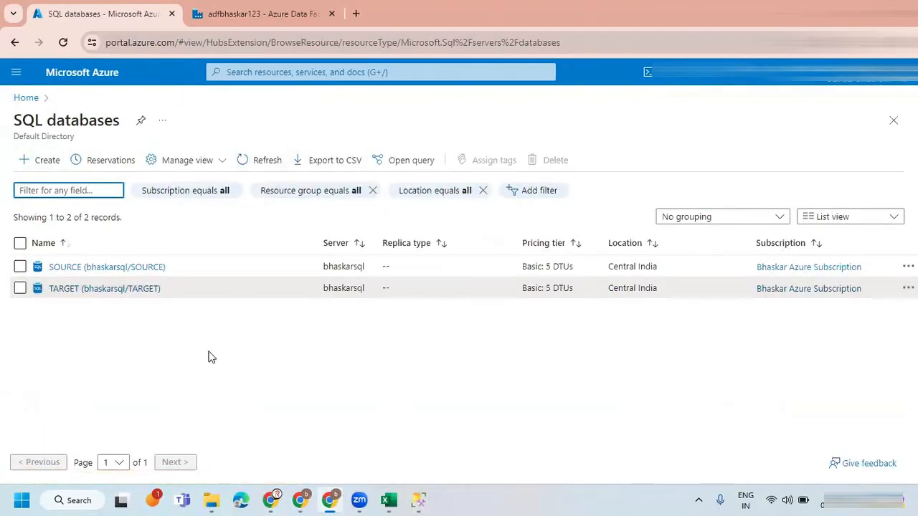
# Switch back to SQL Server Management Studio, dismiss the New Firewall Rule dialog and connect to the bhaskarsql server again.
pyautogui.moveTo(419, 499)
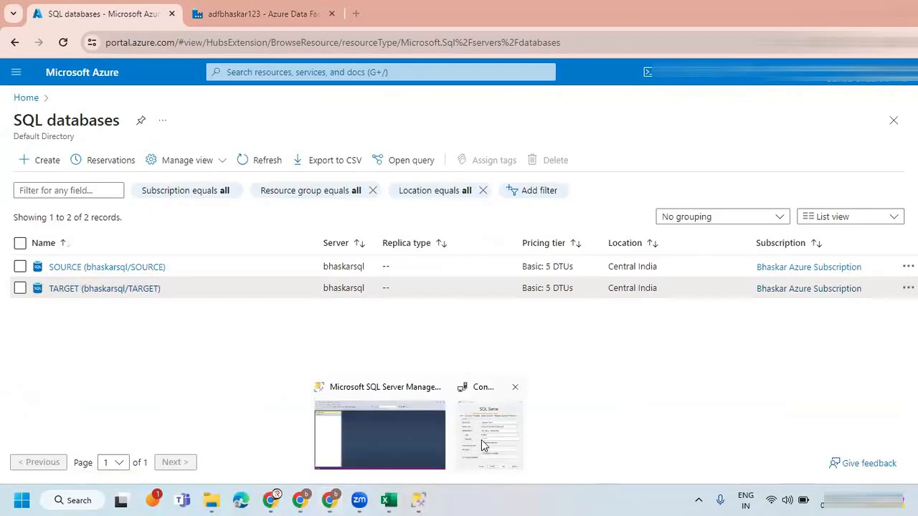
pyautogui.click(482, 446)
pyautogui.press('Escape')
pyautogui.click(420, 398)
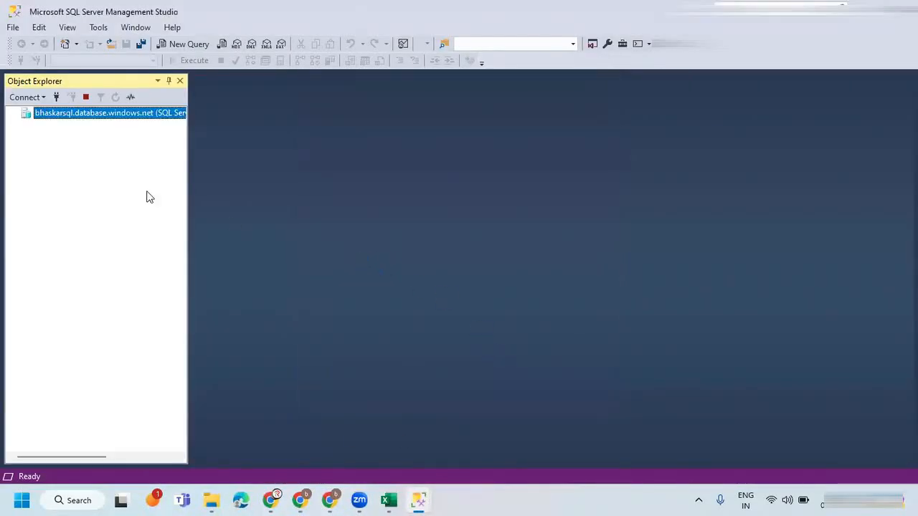
# Expand the server's Databases folder and open a new query against the SOURCE database.
pyautogui.click(25, 124)
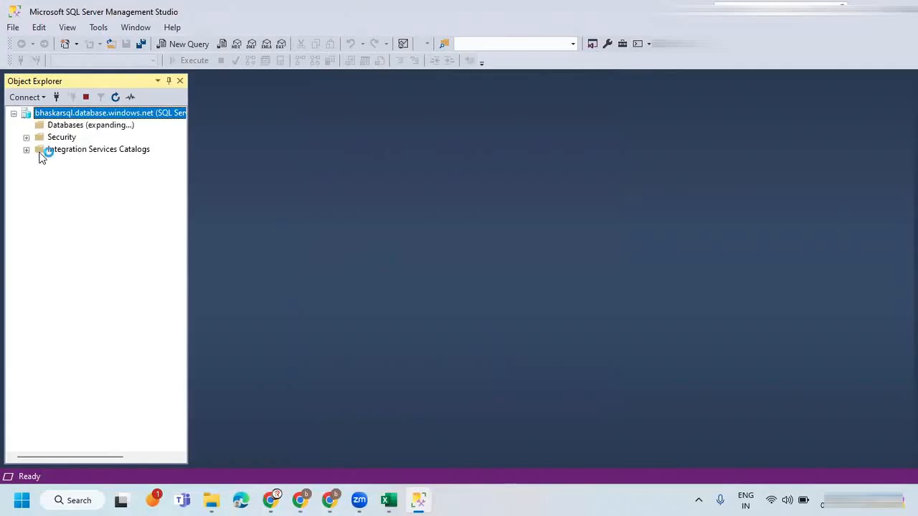
pyautogui.click(76, 151)
pyautogui.click(172, 44)
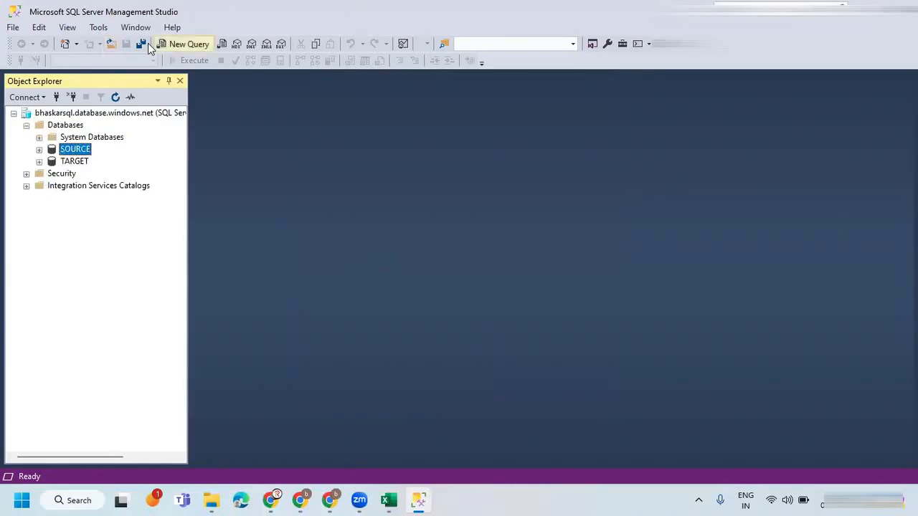
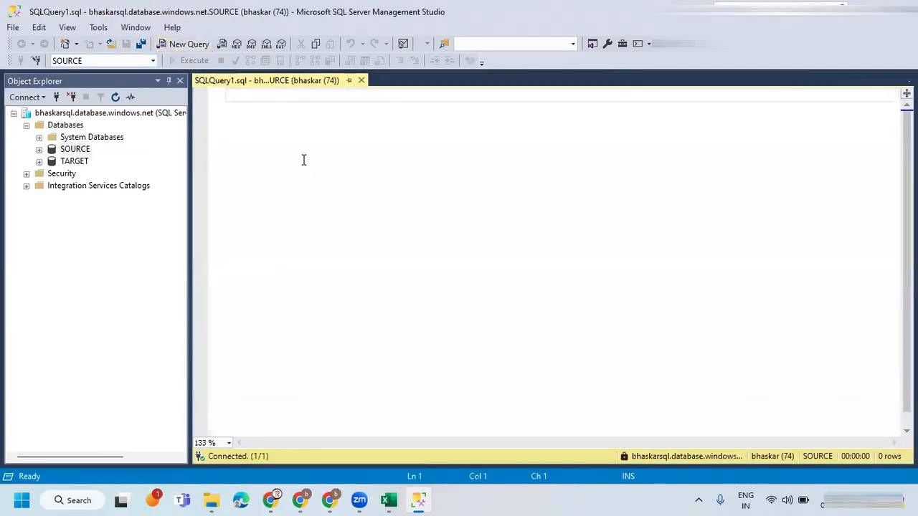
# Run the query SELECT * FROM customer against the SOURCE database.
pyautogui.write('SELECT * FROM customer')
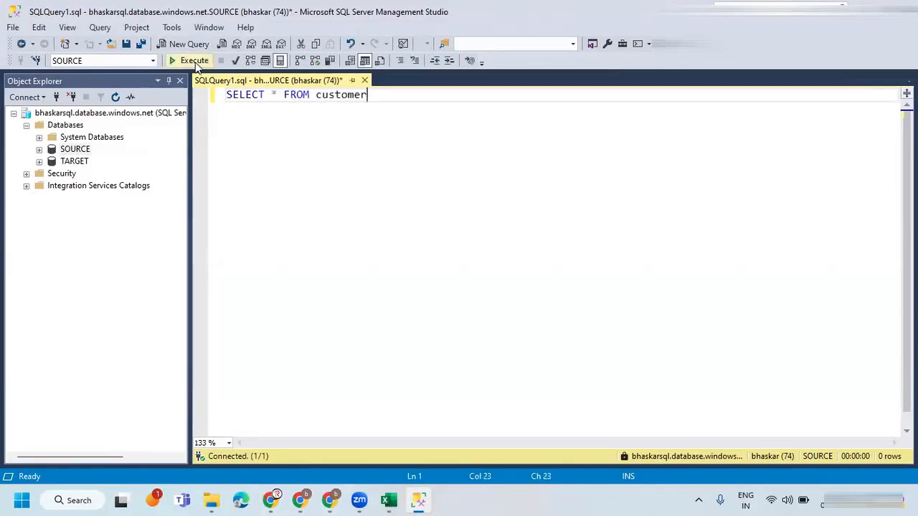
pyautogui.click(189, 60)
pyautogui.moveTo(389, 101); pyautogui.dragTo(185, 98)
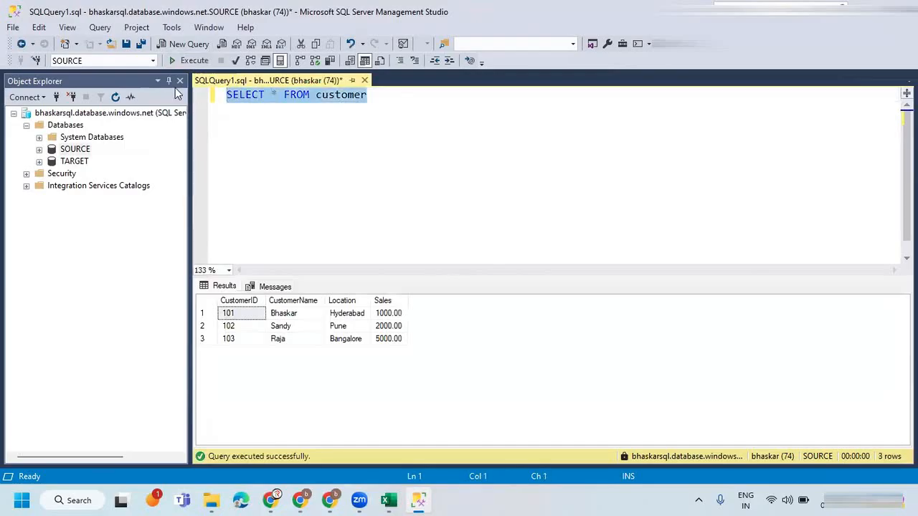
pyautogui.click(275, 123)
pyautogui.hotkey('ctrl', 'n')
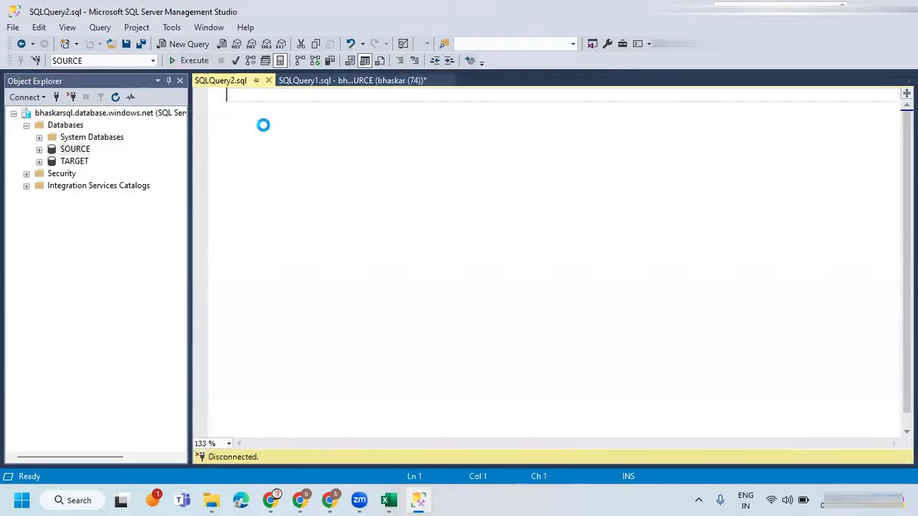
pyautogui.write('SELECT ')
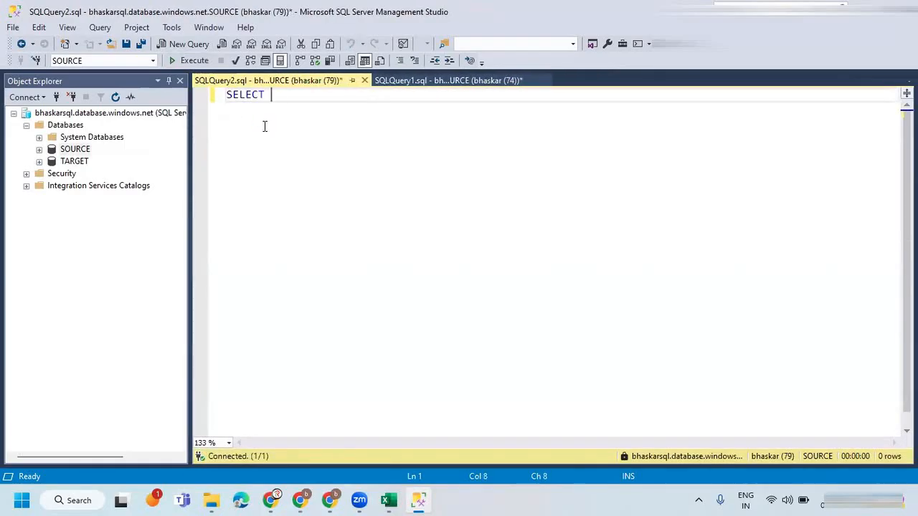
pyautogui.write('* FROM customer')
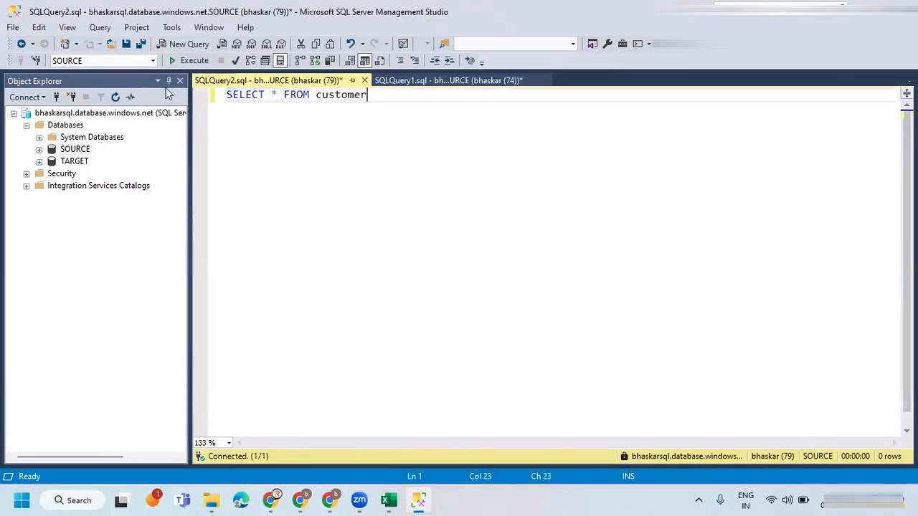
pyautogui.click(144, 61)
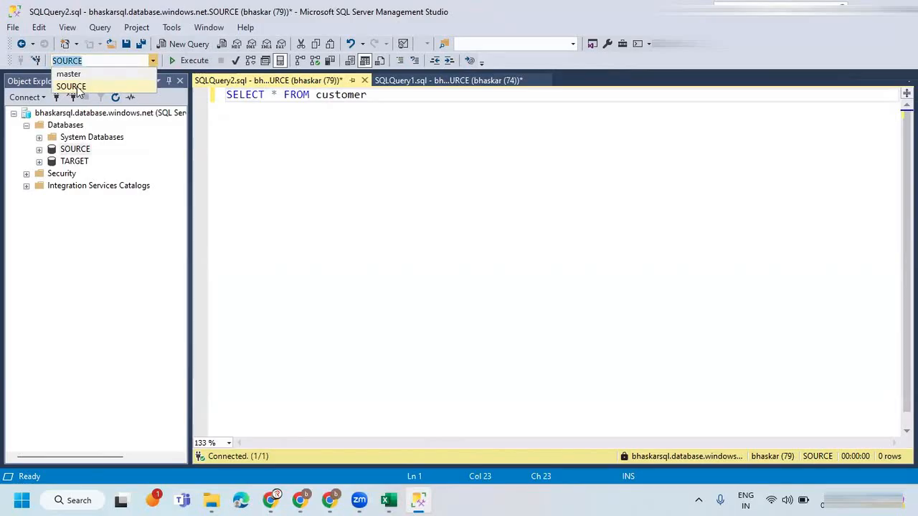
pyautogui.click(331, 170)
pyautogui.moveTo(383, 96); pyautogui.dragTo(227, 96)
pyautogui.hotkey('ctrl', 'c')
pyautogui.click(364, 81)
pyautogui.click(486, 329)
# Run SELECT * FROM customer in a new query against the TARGET database and compare its rows with the SOURCE results.
pyautogui.click(76, 164)
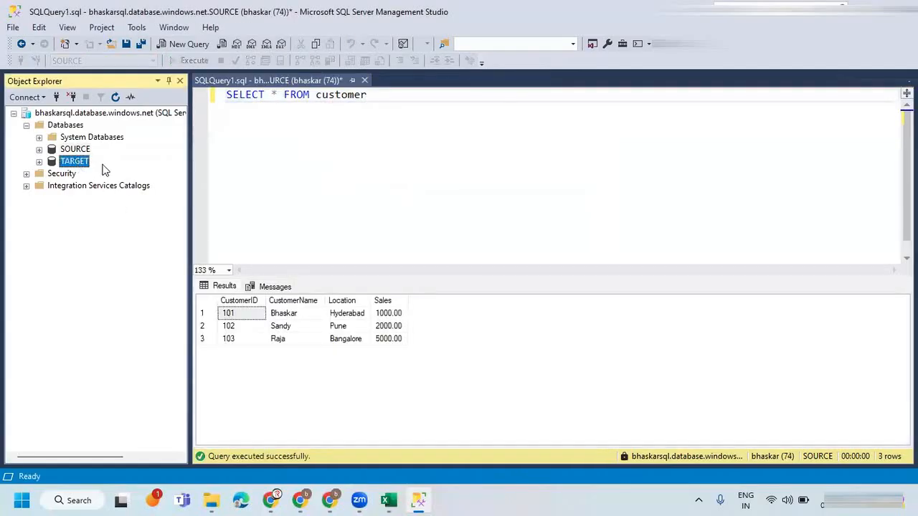
pyautogui.hotkey('ctrl', 'n')
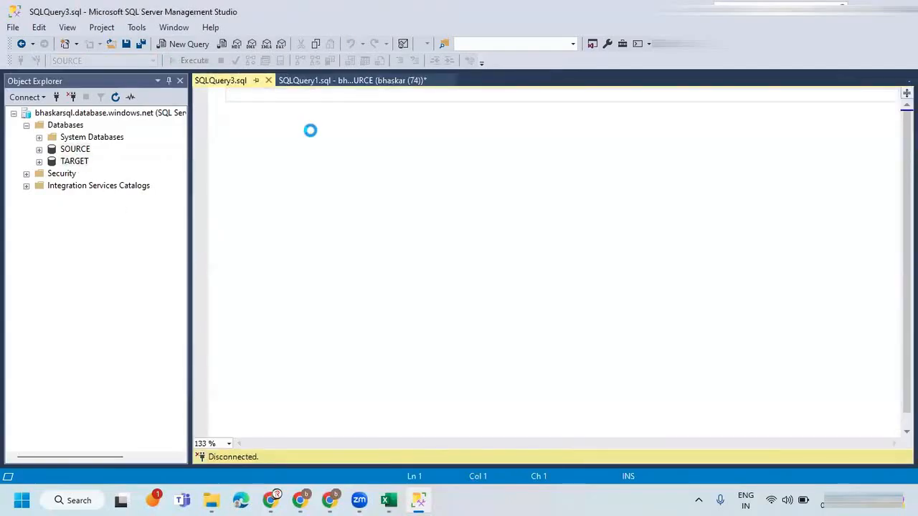
pyautogui.hotkey('ctrl', 'v')
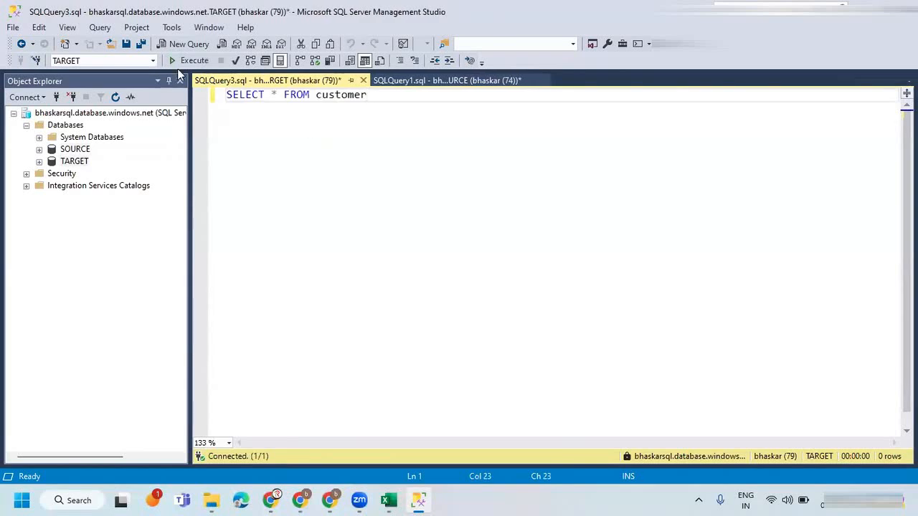
pyautogui.click(190, 61)
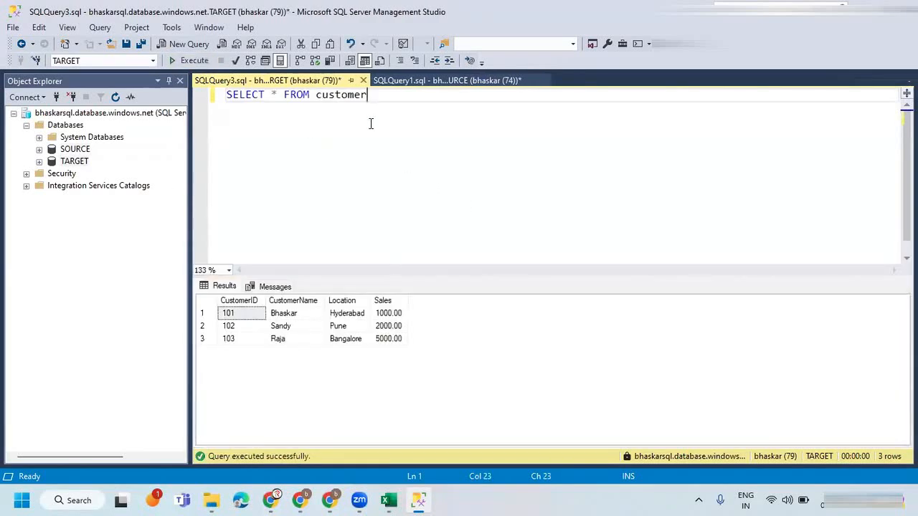
pyautogui.click(422, 80)
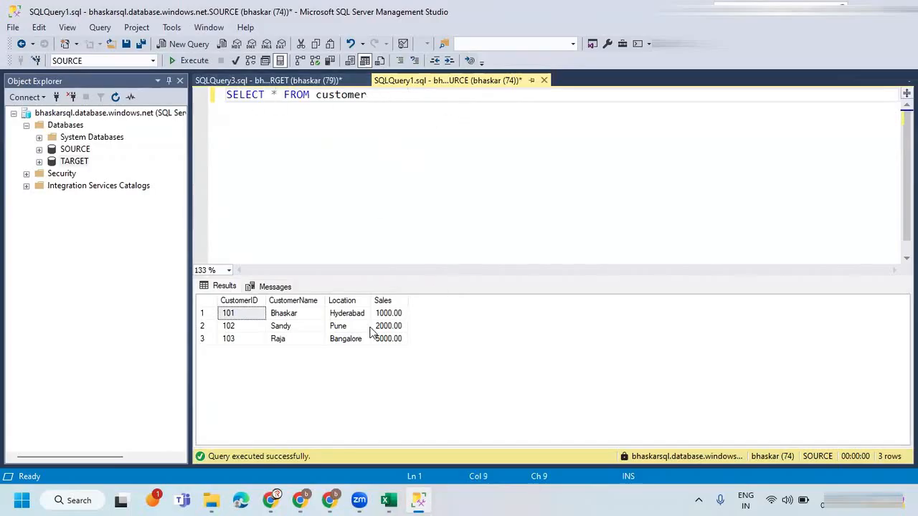
pyautogui.click(305, 80)
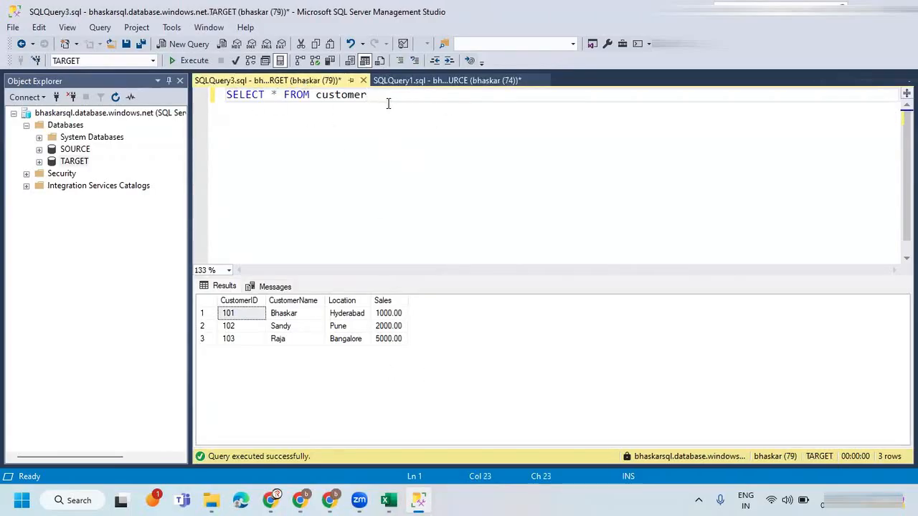
# Replace the SELECT statement in the TARGET query with DROP TABLE customer.
pyautogui.moveTo(370, 97); pyautogui.dragTo(225, 95)
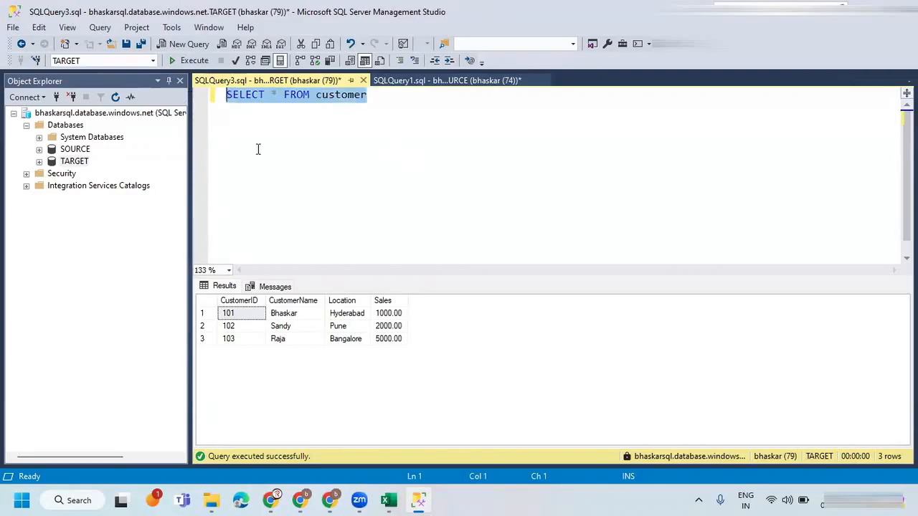
pyautogui.moveTo(366, 98); pyautogui.dragTo(200, 93)
pyautogui.write('dr')
pyautogui.press('BackSpace')
pyautogui.press('BackSpace')
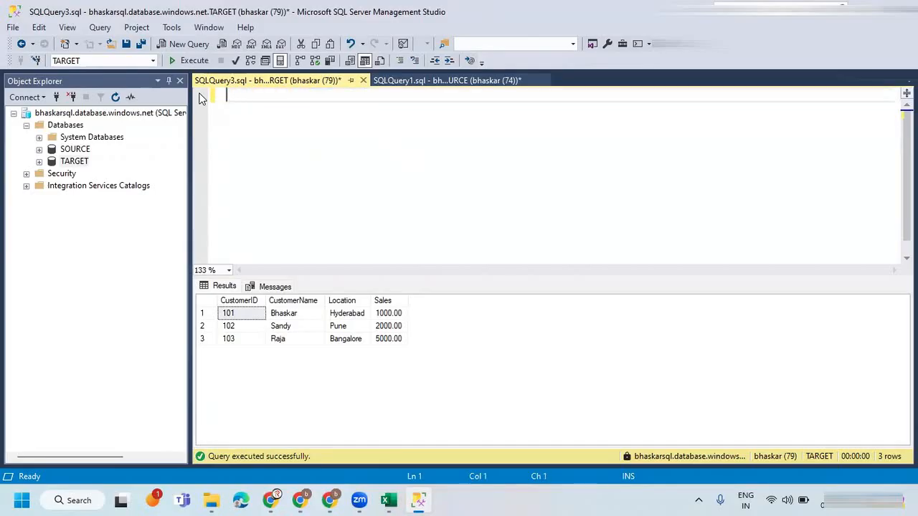
pyautogui.write('DROP TABLE ')
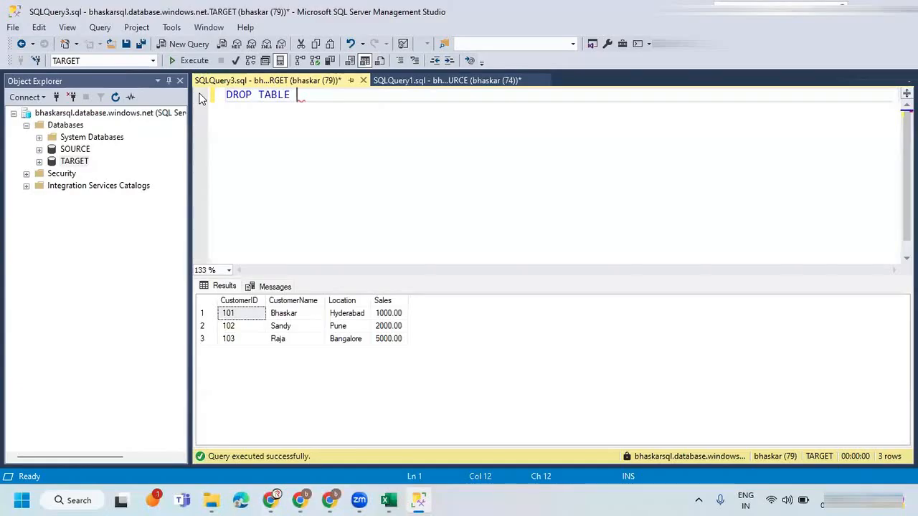
pyautogui.write('CUSTOMER')
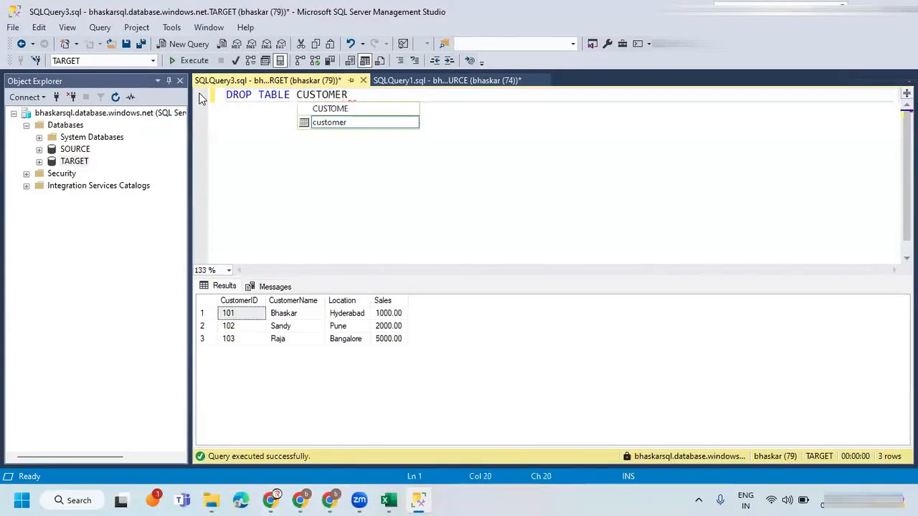
pyautogui.press('Tab')
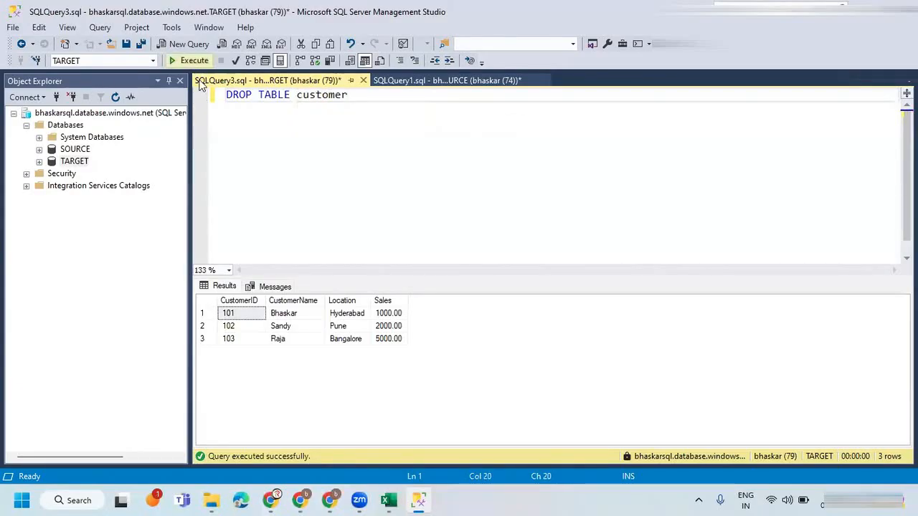
# Add a CREATE TABLE customer statement with empty parentheses below the DROP statement, leaving a blank line for columns.
pyautogui.press('Return')
pyautogui.press('Return')
pyautogui.write('CREATE TA')
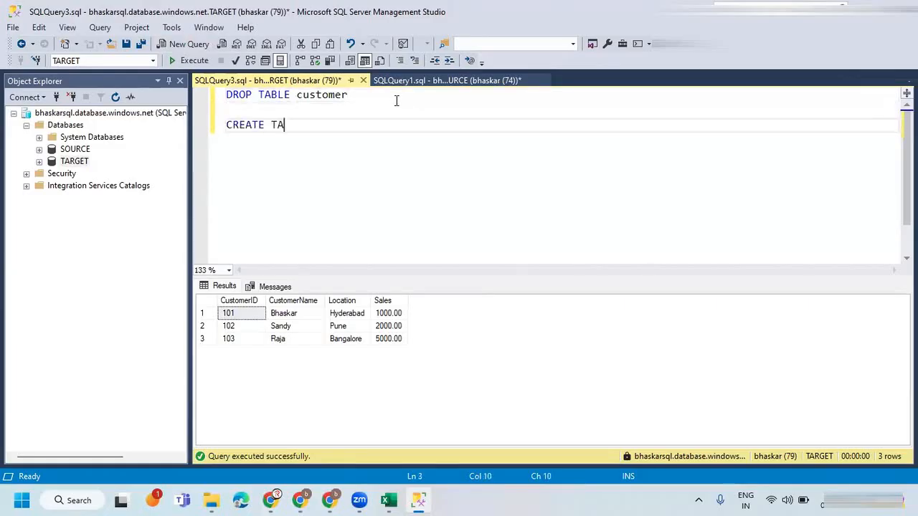
pyautogui.write('BLE customer')
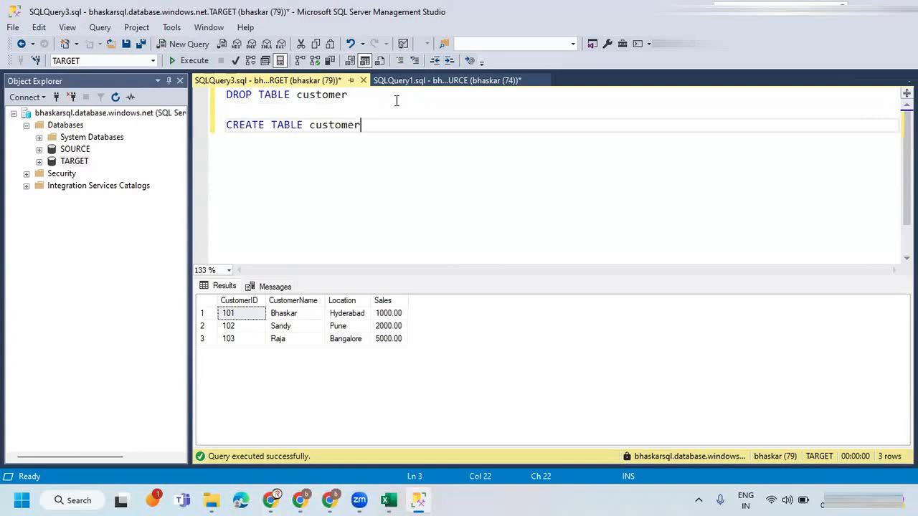
pyautogui.write('(')
pyautogui.press('Return')
pyautogui.write(')')
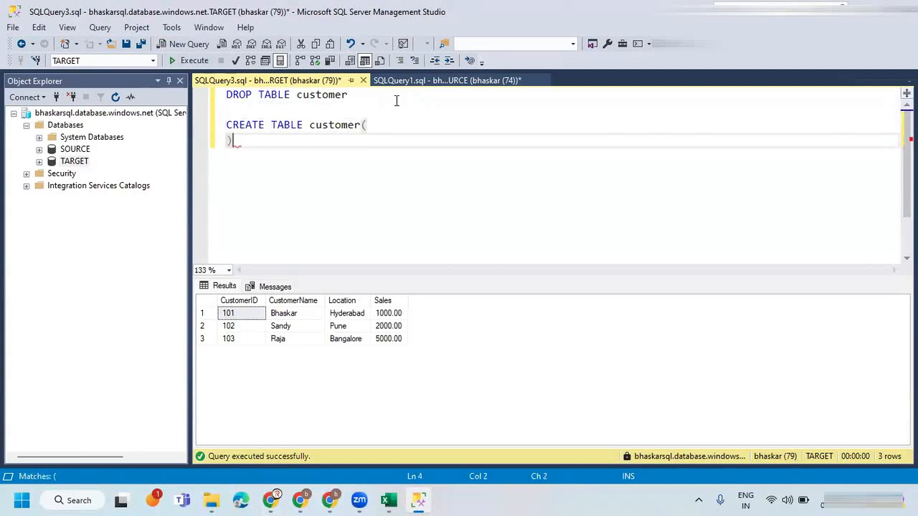
pyautogui.press('Left')
pyautogui.press('Return')
pyautogui.press('Up')
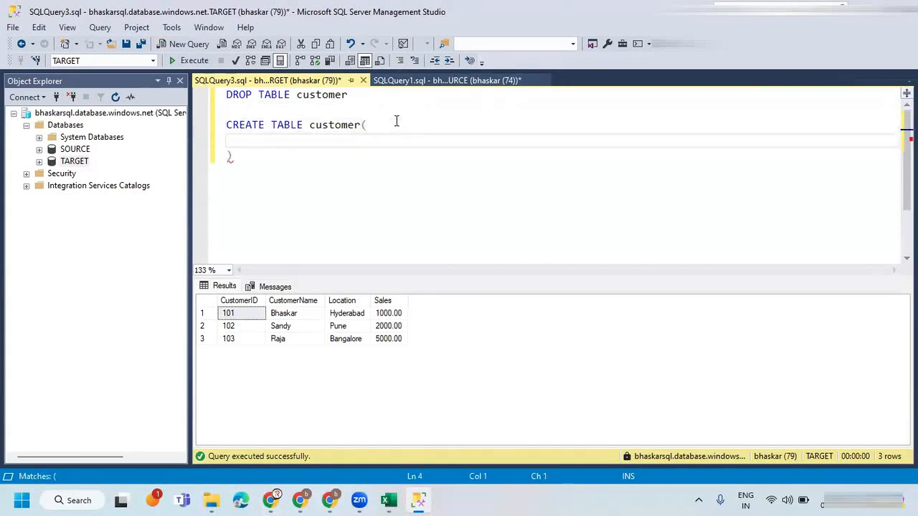
# Define the first column of the customer table as CustKey INT IDENTITY(1,1).
pyautogui.write('CustKey INT')
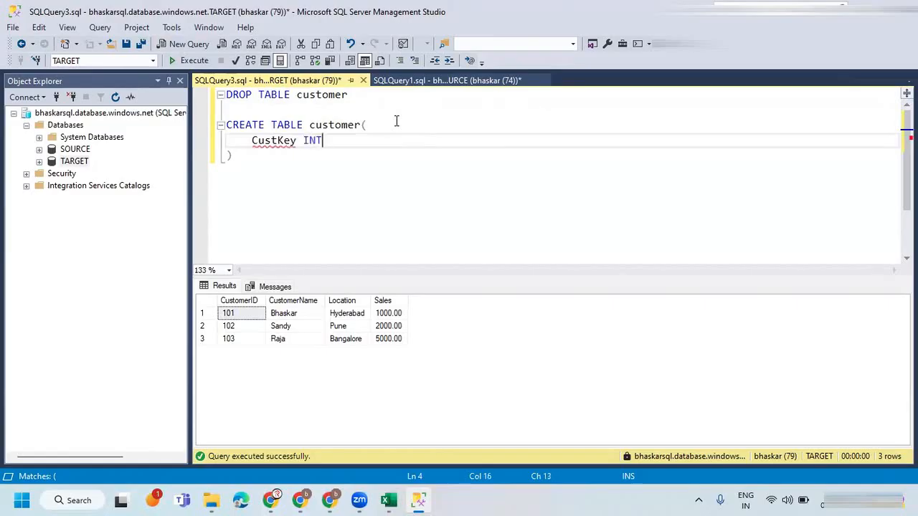
pyautogui.write('IDENTITY')
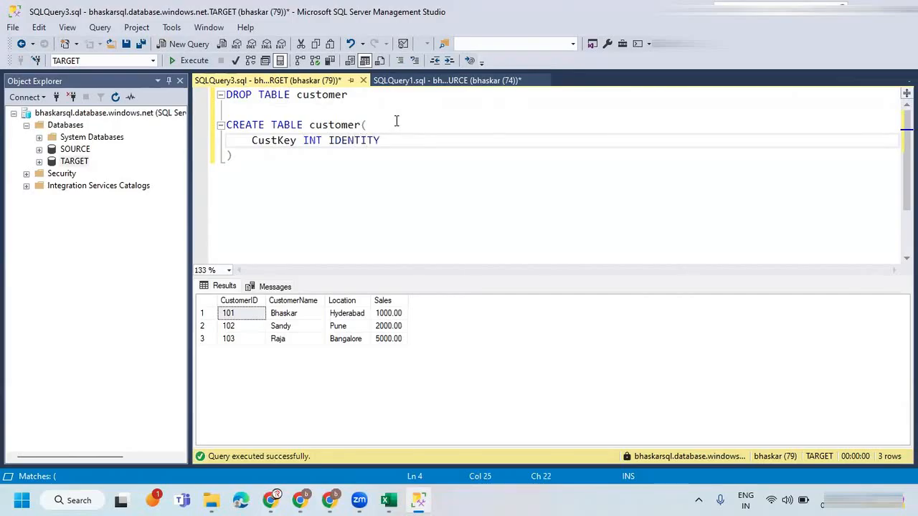
pyautogui.write('(1,1),')
pyautogui.press('Return')
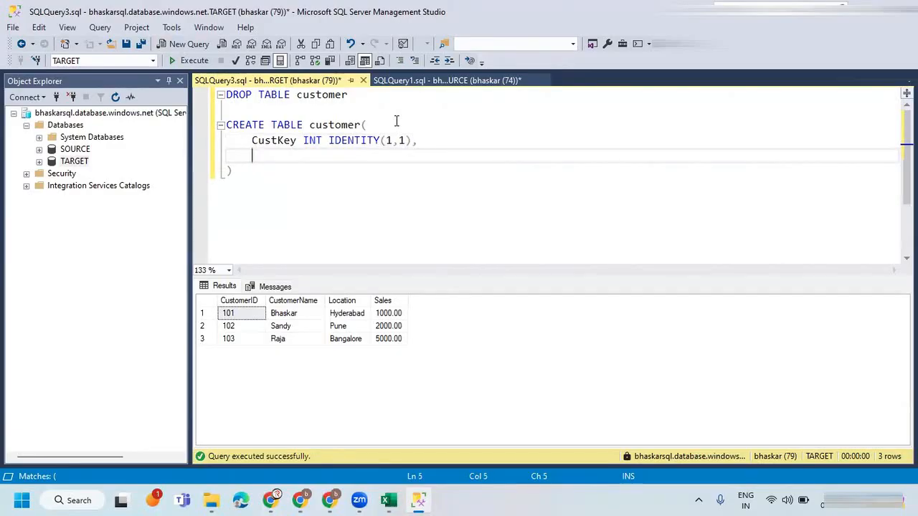
# Add the columns CustomerID INT and CustomerName VARCHAR(50) to the customer table definition.
pyautogui.press('BackSpace')
pyautogui.press('BackSpace')
pyautogui.press('BackSpace')
pyautogui.write('CustomerID INT')
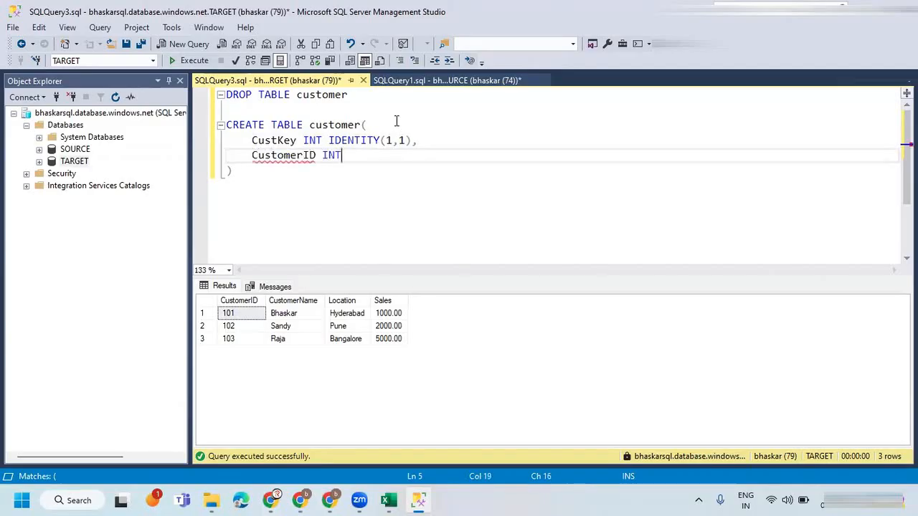
pyautogui.write(',')
pyautogui.press('Return')
pyautogui.write('CustomerName VARCHAR(50),')
pyautogui.press('Return')
# Complete the customer table definition with the columns Location VARCHAR(50) and Sales MONEY.
pyautogui.write('Location VARCHAR(50),')
pyautogui.press('Return')
pyautogui.write('Sa')
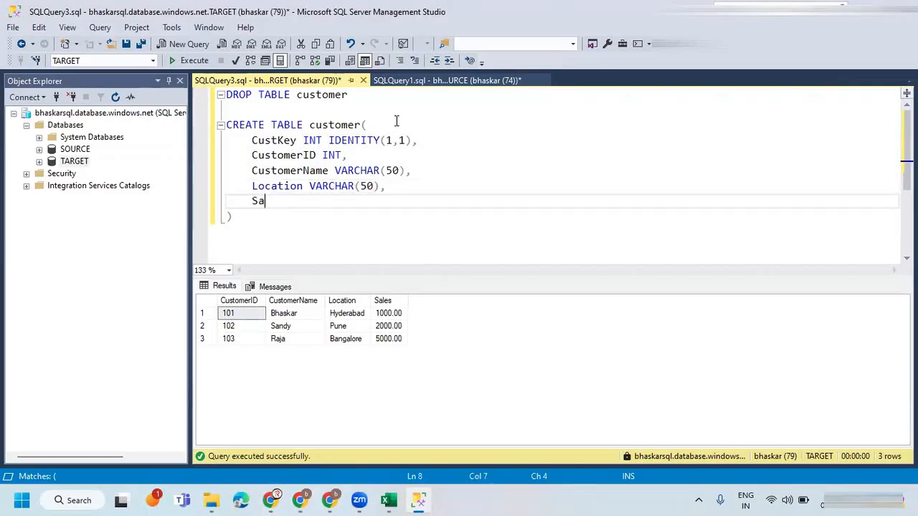
pyautogui.write('les MONEY')
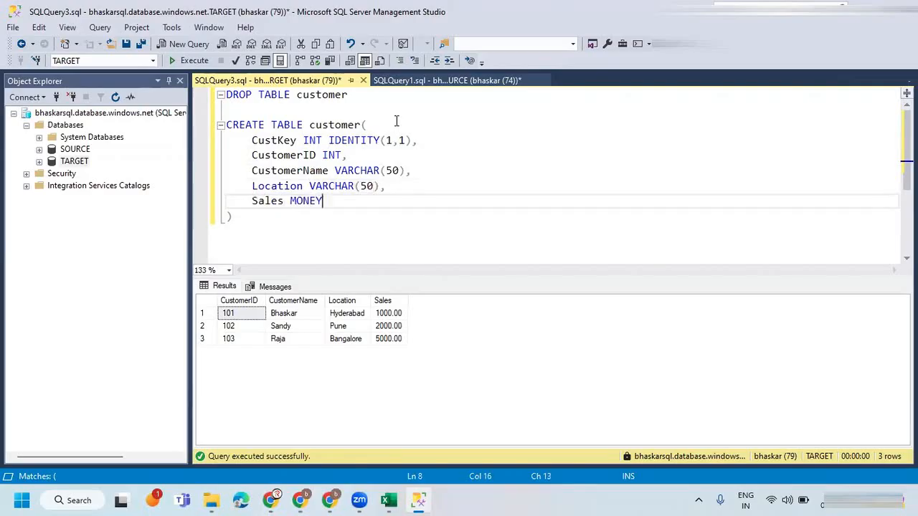
# Execute only the DROP TABLE customer statement in the TARGET database.
pyautogui.moveTo(245, 232); pyautogui.dragTo(198, 121)
pyautogui.click(351, 94)
pyautogui.keyDown('shift'); pyautogui.click(226, 94); pyautogui.keyUp('shift')
pyautogui.click(190, 60)
# Execute only the CREATE TABLE customer statement in the TARGET database.
pyautogui.moveTo(269, 222); pyautogui.dragTo(209, 125)
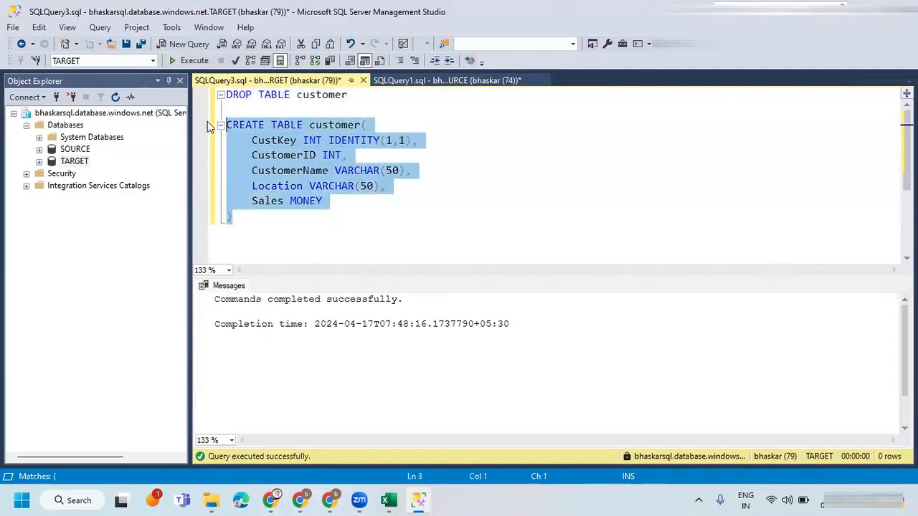
pyautogui.click(189, 60)
pyautogui.click(363, 217)
# Delete the DROP TABLE customer line and the blank line above the CREATE TABLE statement.
pyautogui.moveTo(368, 95); pyautogui.dragTo(142, 109)
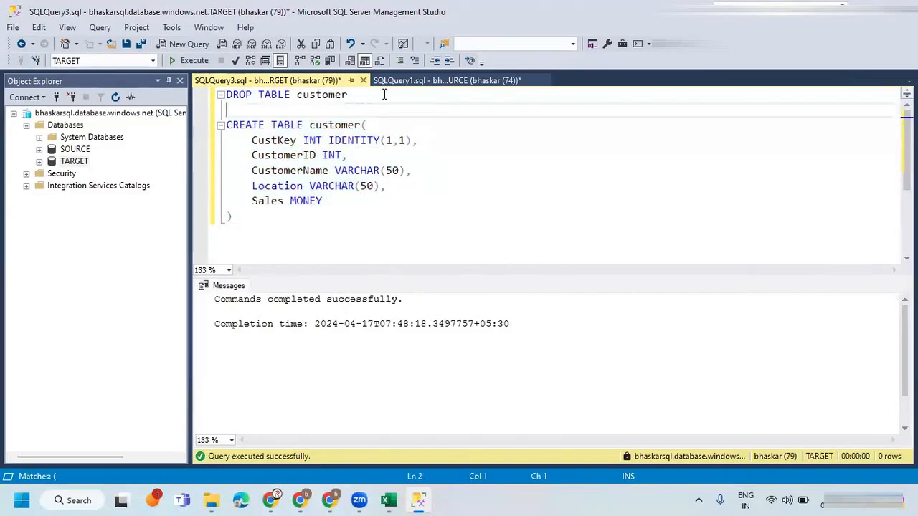
pyautogui.moveTo(372, 95); pyautogui.dragTo(204, 100)
pyautogui.press('Delete')
pyautogui.press('Delete')
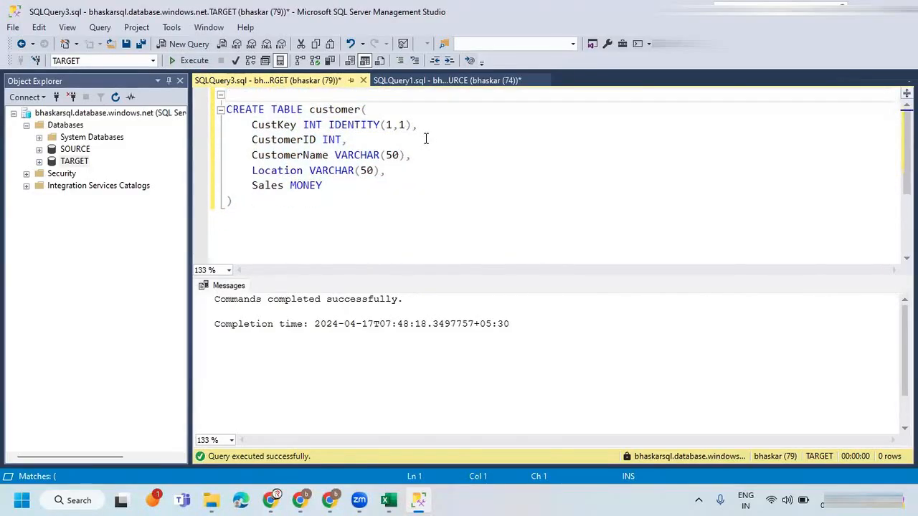
pyautogui.press('Delete')
pyautogui.doubleClick(346, 92)
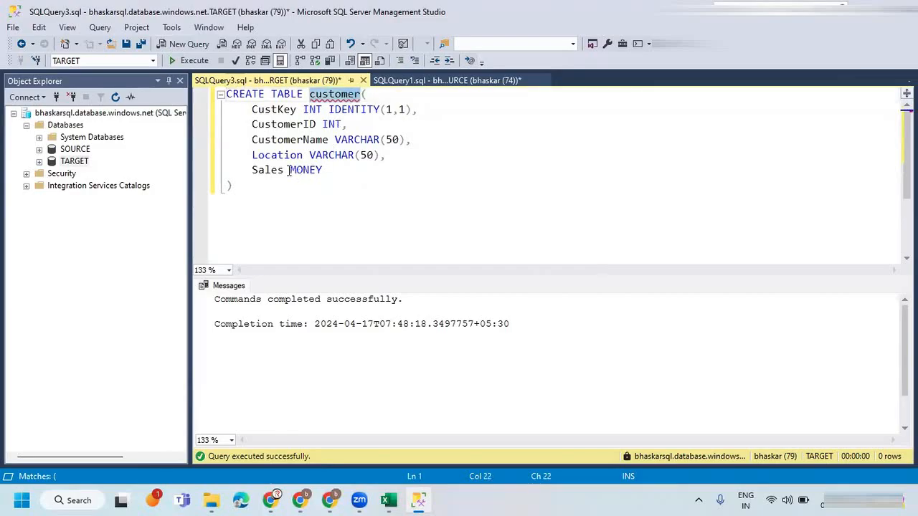
# Add the query SELECT * FROM customer below the CREATE TABLE statement, separated by a blank line.
pyautogui.click(269, 182)
pyautogui.press('Return')
pyautogui.press('Return')
pyautogui.write('s')
pyautogui.press('BackSpace')
pyautogui.press('BackSpace')
pyautogui.write('SE')
pyautogui.press('BackSpace')
pyautogui.press('BackSpace')
pyautogui.press('Return')
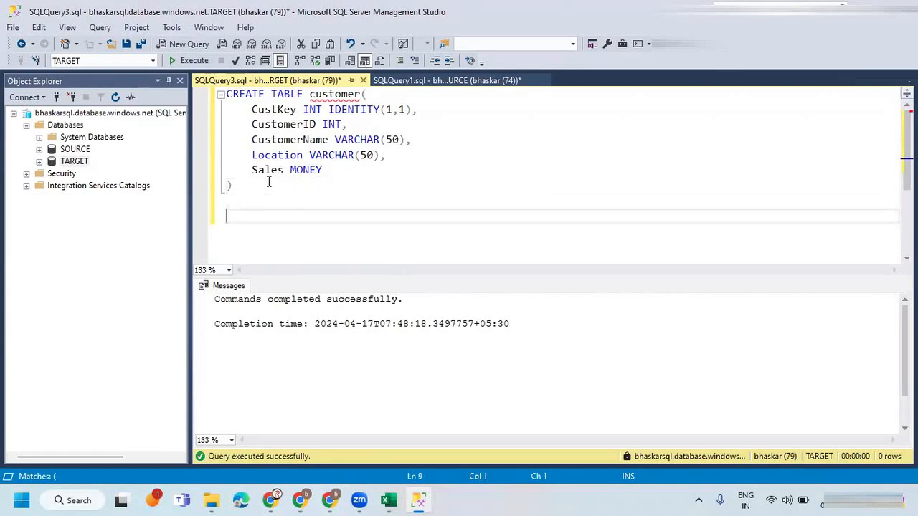
pyautogui.write('SELECT * FROM customer')
# Execute only the SELECT statement to check the columns of the recreated customer table.
pyautogui.moveTo(380, 220); pyautogui.dragTo(184, 222)
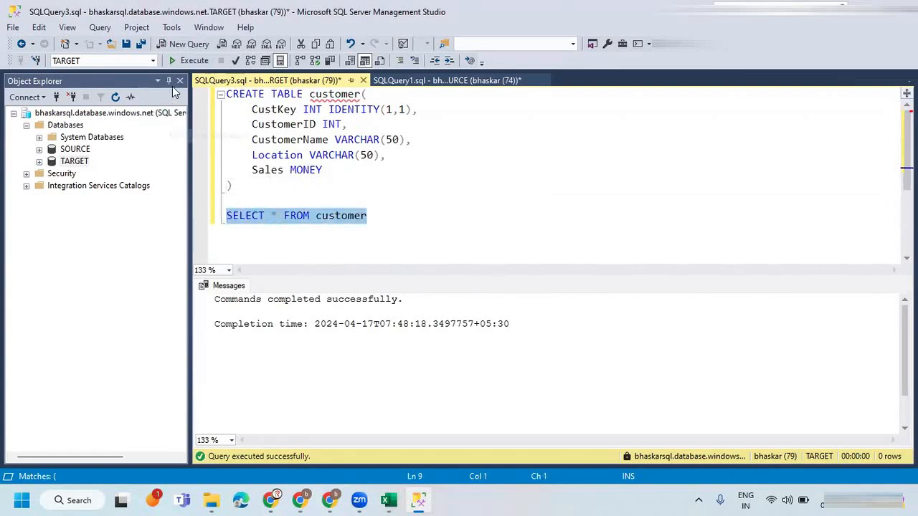
pyautogui.click(188, 60)
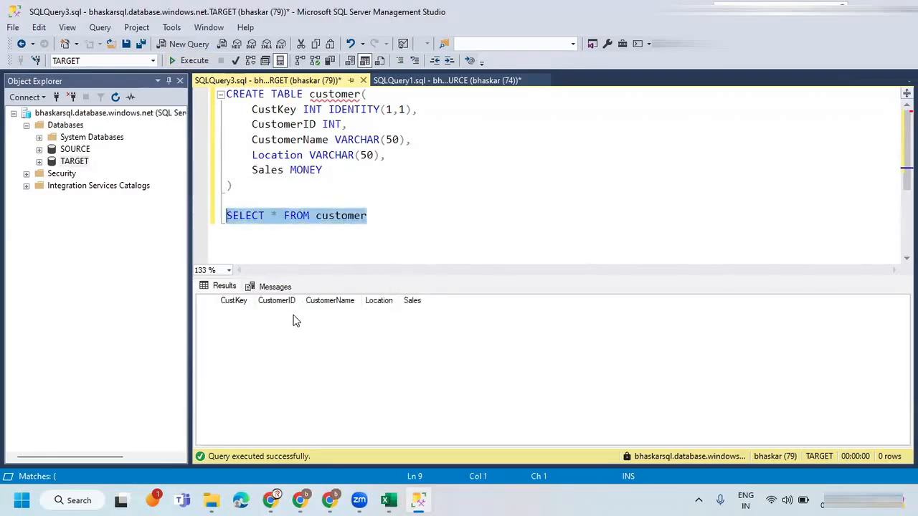
pyautogui.click(378, 174)
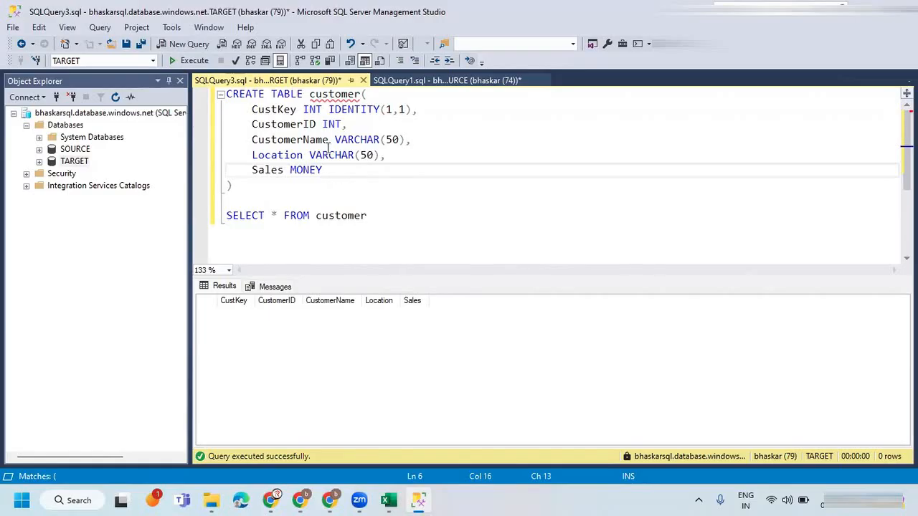
# Drop the customer table in the TARGET database with a temporary DROP TABLE customer statement, and delete that statement after running it.
pyautogui.click(322, 96)
pyautogui.doubleClick(327, 95)
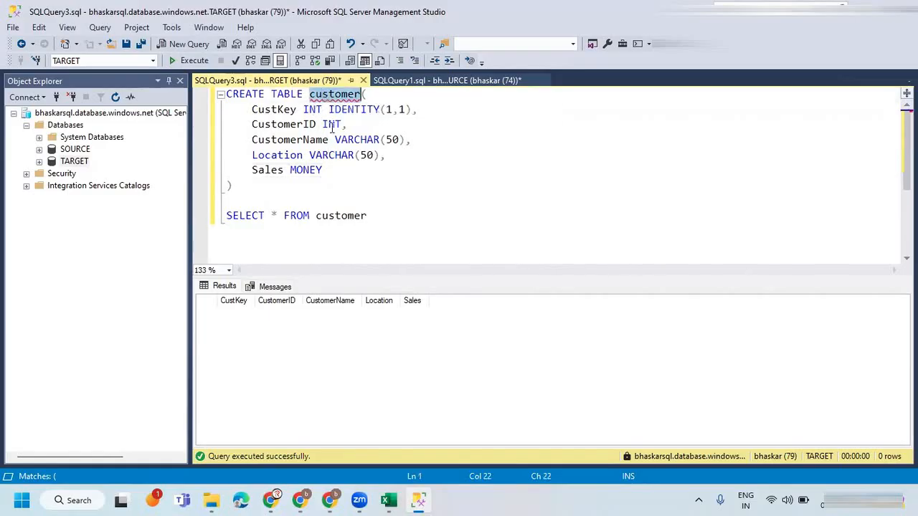
pyautogui.click(249, 198)
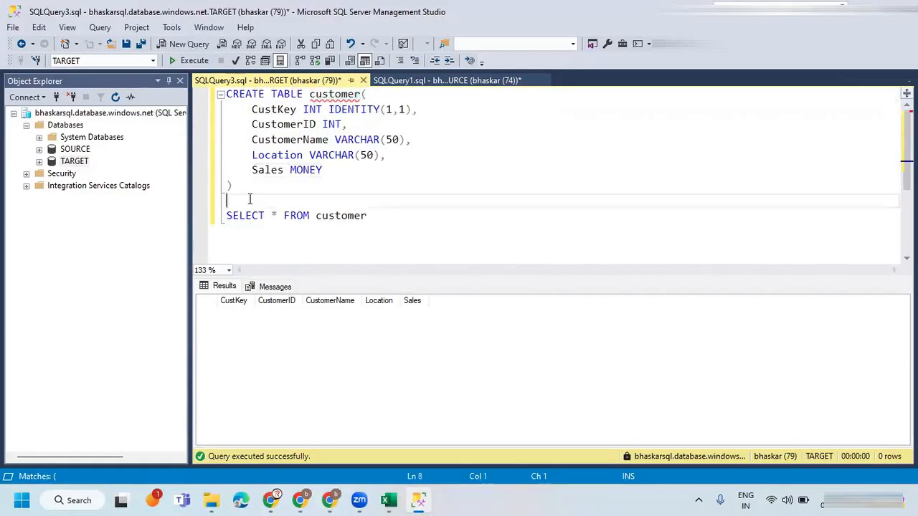
pyautogui.press('Return')
pyautogui.write('DROP TABLE customer')
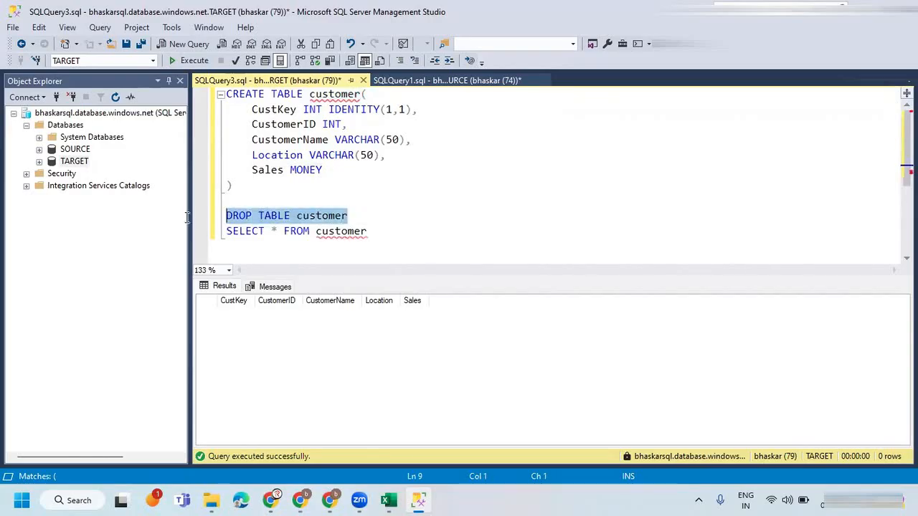
pyautogui.moveTo(350, 215); pyautogui.dragTo(187, 218)
pyautogui.click(190, 60)
pyautogui.press('Delete')
# Add the columns StartDate DATETIME and EndDate DATETIME after Sales in the CREATE TABLE customer statement.
pyautogui.click(340, 167)
pyautogui.write(',')
pyautogui.press('Return')
pyautogui.write('S')
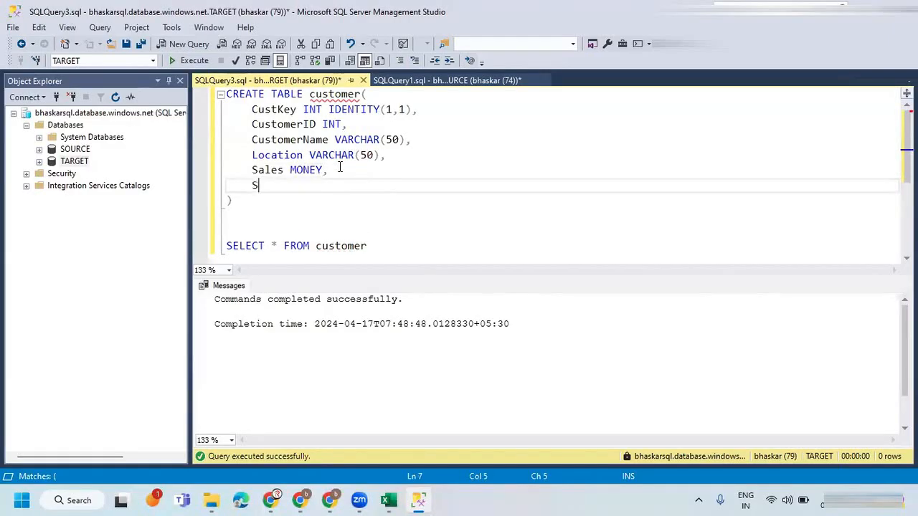
pyautogui.write('tartDate DATETIME')
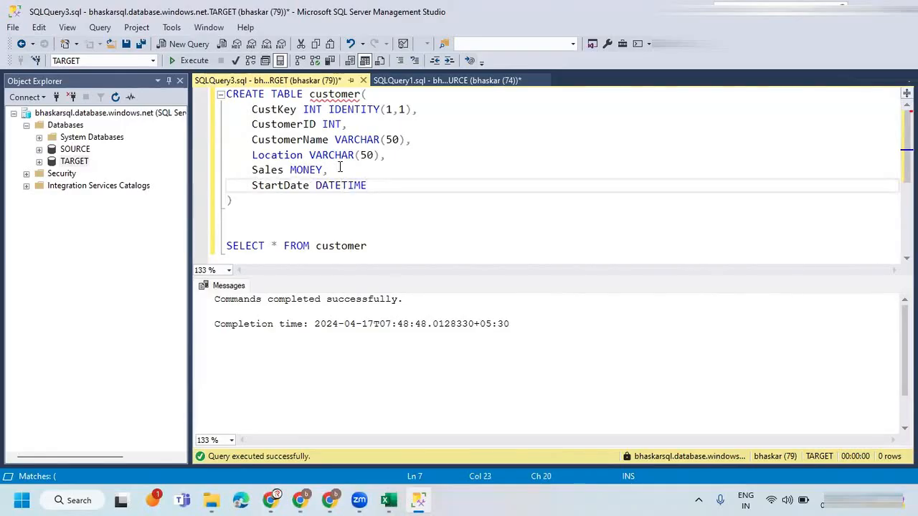
pyautogui.write(',')
pyautogui.press('Return')
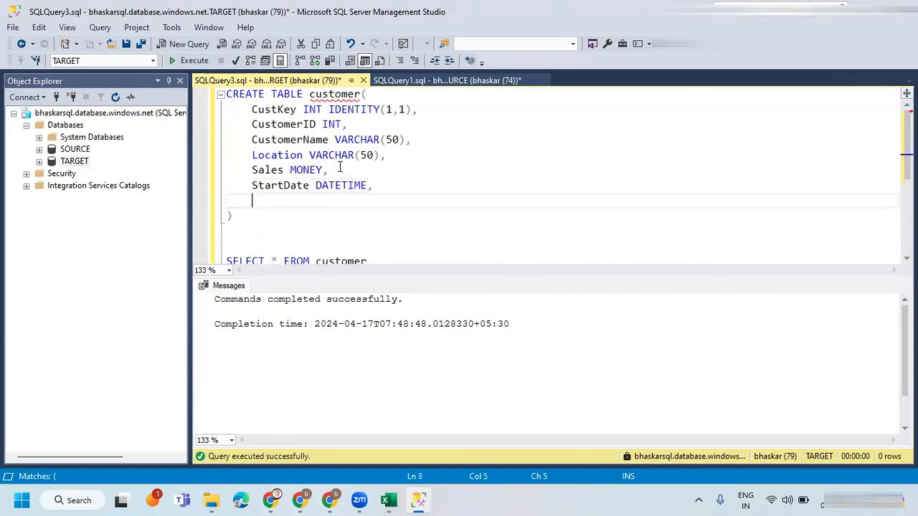
pyautogui.write('EndDate DATETIME')
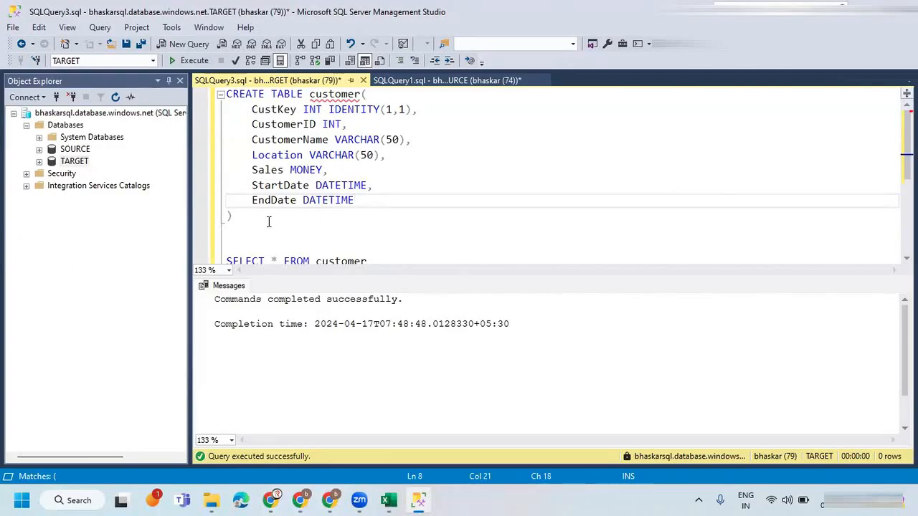
# Execute only the CREATE TABLE statement to recreate customer, and run only the SELECT statement to check its columns.
pyautogui.moveTo(268, 220); pyautogui.dragTo(196, 93)
pyautogui.click(189, 60)
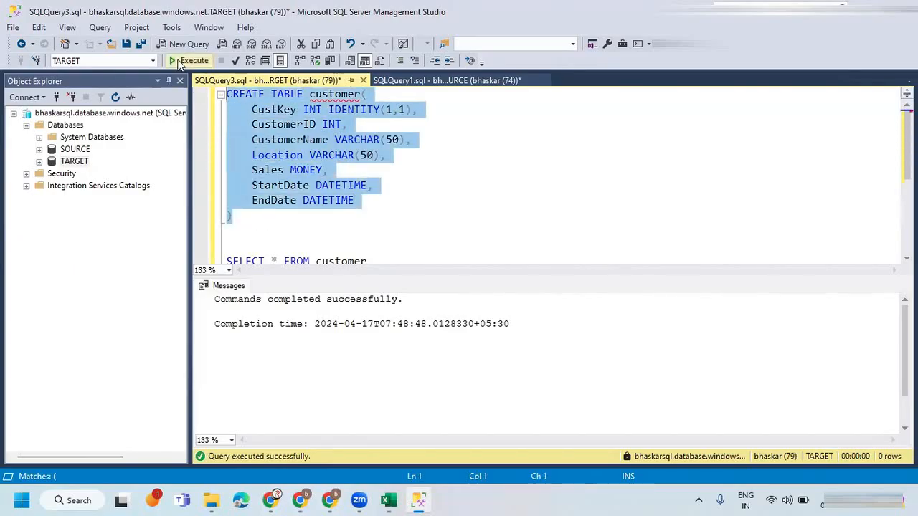
pyautogui.hotkey('ctrl', 'r')
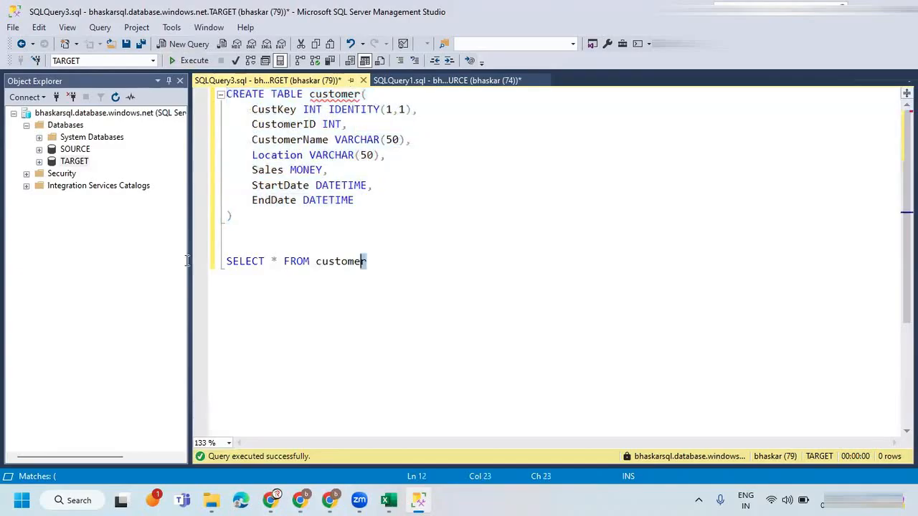
pyautogui.moveTo(366, 261); pyautogui.dragTo(159, 260)
pyautogui.press('F5')
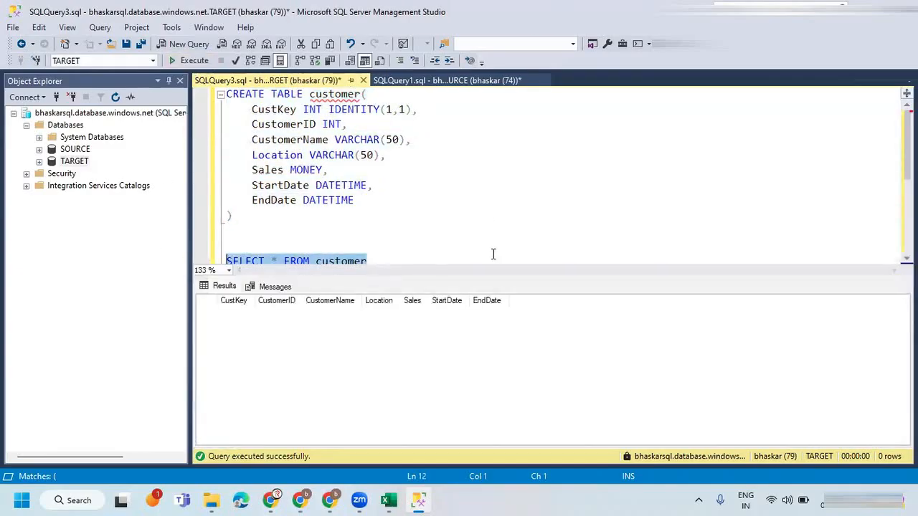
# Delete the extra blank line between the CREATE TABLE statement and the SELECT query.
pyautogui.click(390, 218)
pyautogui.click(342, 245)
pyautogui.click(334, 237)
pyautogui.press('Delete')
pyautogui.click(385, 217)
pyautogui.click(409, 254)
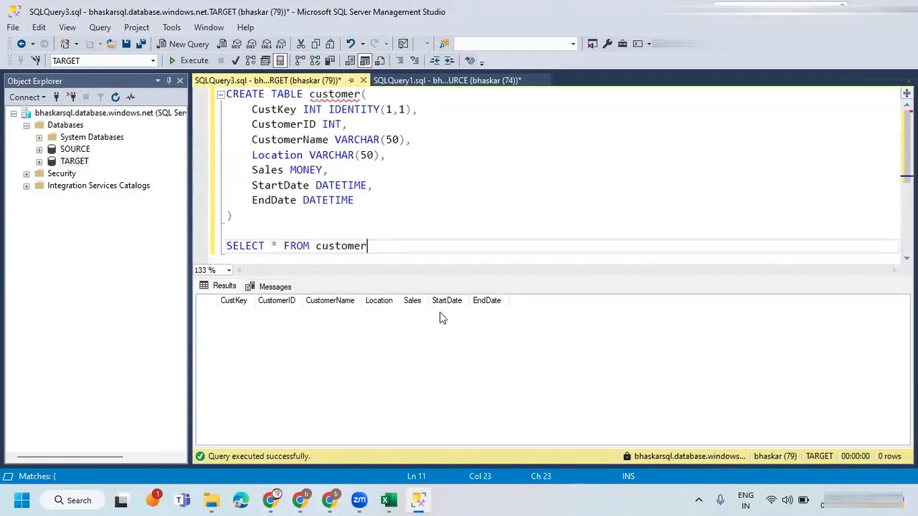
# Switch to the df_scd_type_2 data flow in Azure Data Factory in the browser.
pyautogui.click(330, 500)
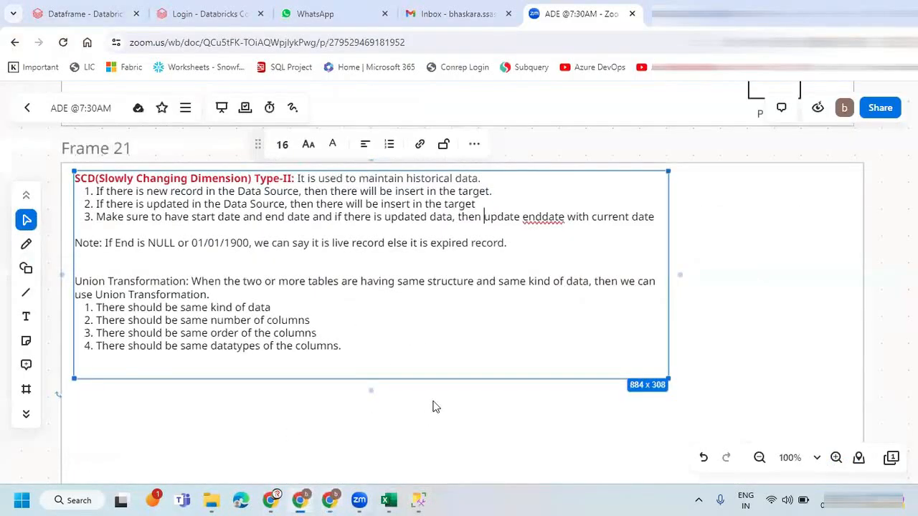
pyautogui.click(301, 499)
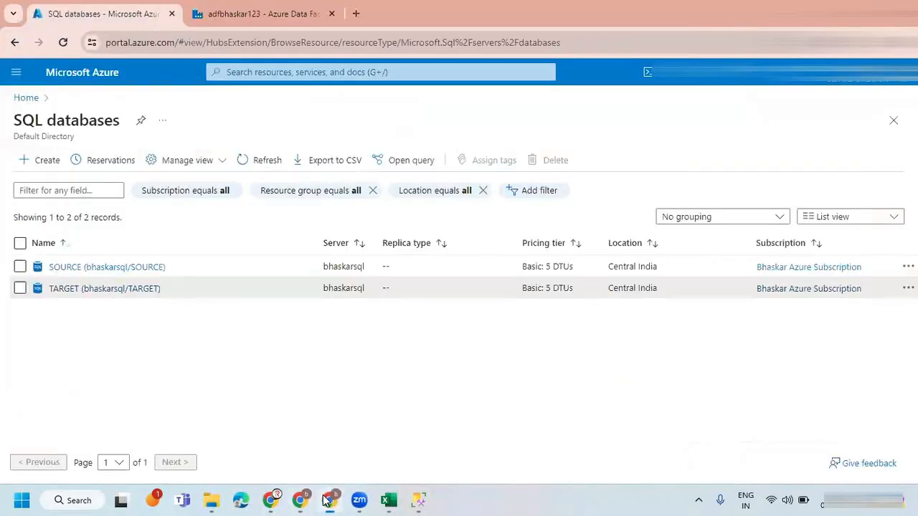
pyautogui.click(330, 499)
pyautogui.hotkey('ctrl', 'Tab')
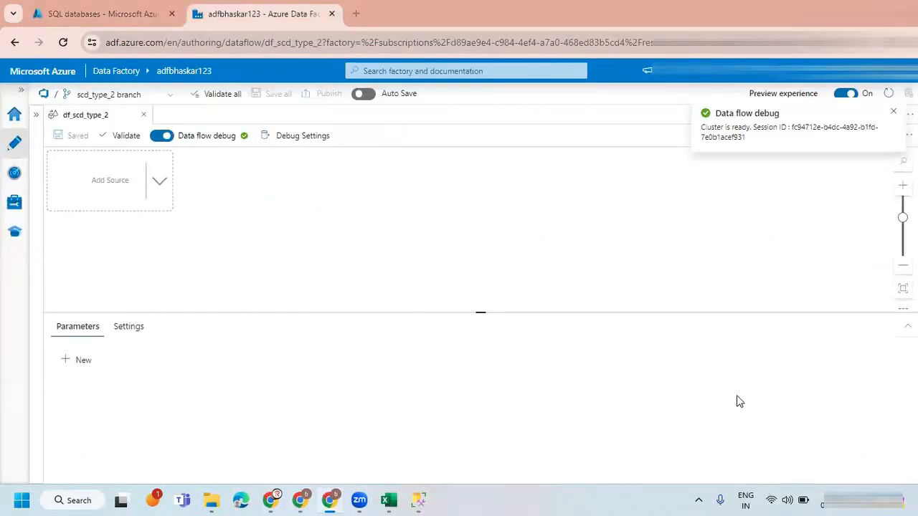
# Add a source to the data flow and name its output stream srcCustomer.
pyautogui.click(159, 182)
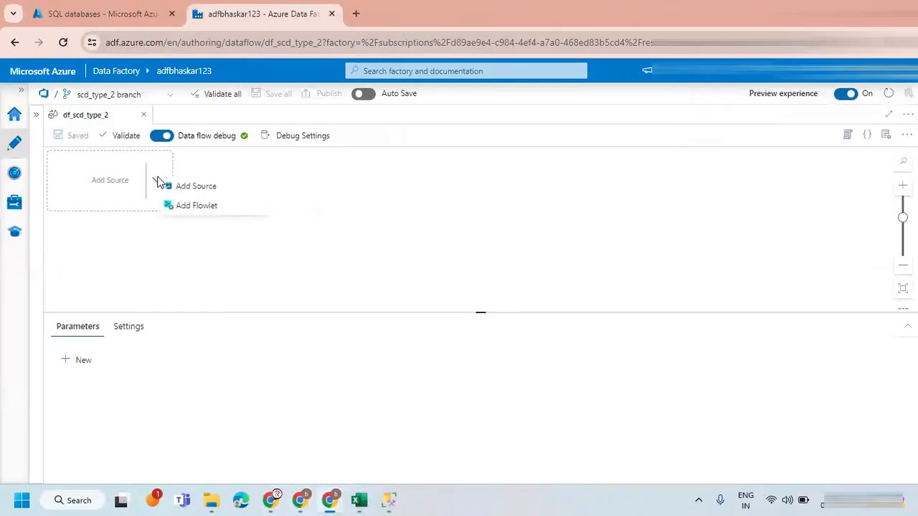
pyautogui.click(183, 188)
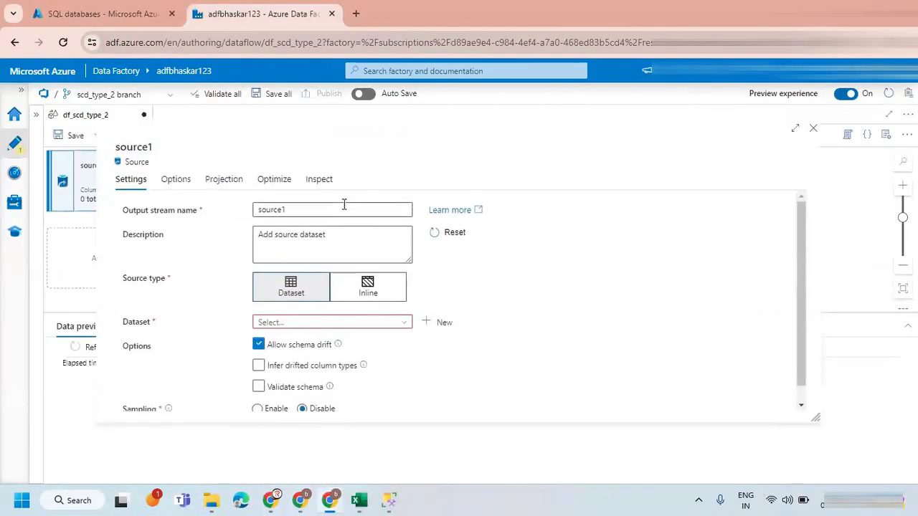
pyautogui.moveTo(344, 207); pyautogui.dragTo(222, 207)
pyautogui.write('SRC')
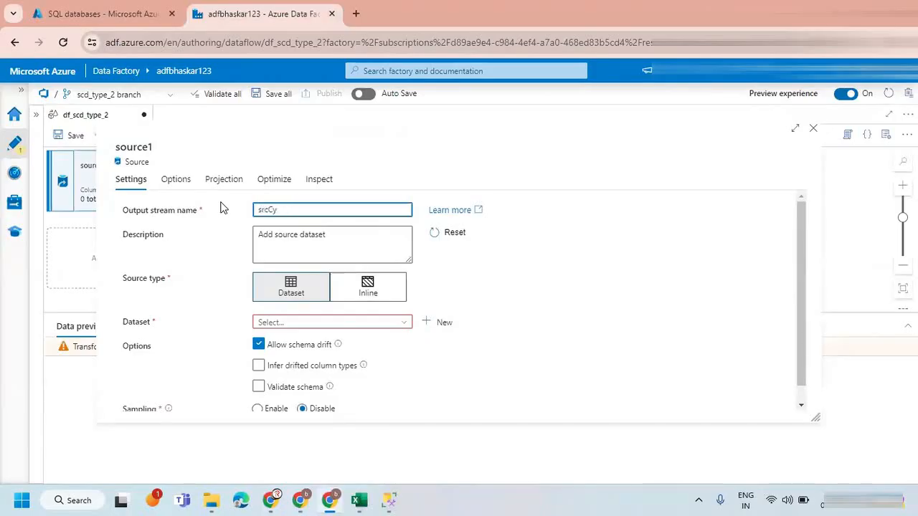
pyautogui.write('Customer')
# Set the srcCustomer source type to Inline with Azure SQL Database as the inline dataset type.
pyautogui.click(299, 322)
pyautogui.click(364, 290)
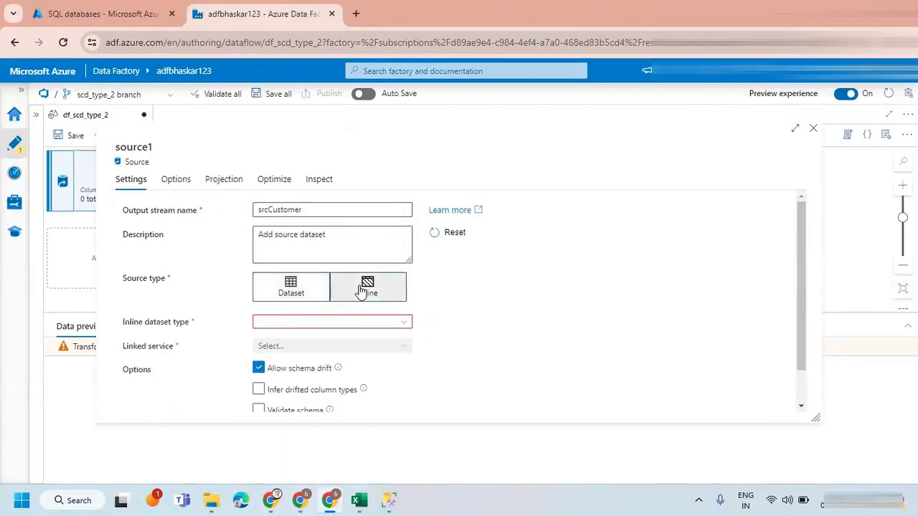
pyautogui.click(299, 322)
pyautogui.write('Azure sql')
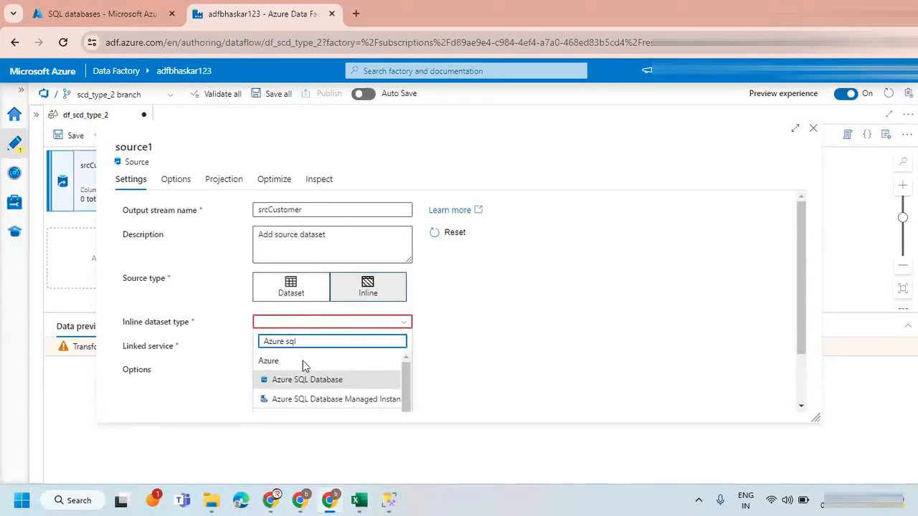
pyautogui.click(305, 379)
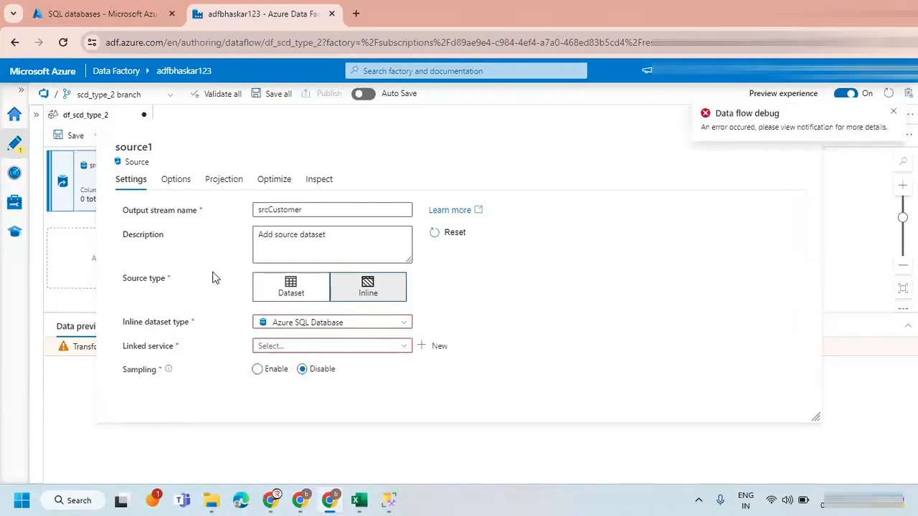
# Choose ls_azSQL_SOURCE as the linked service of srcCustomer and test its connection.
pyautogui.click(299, 346)
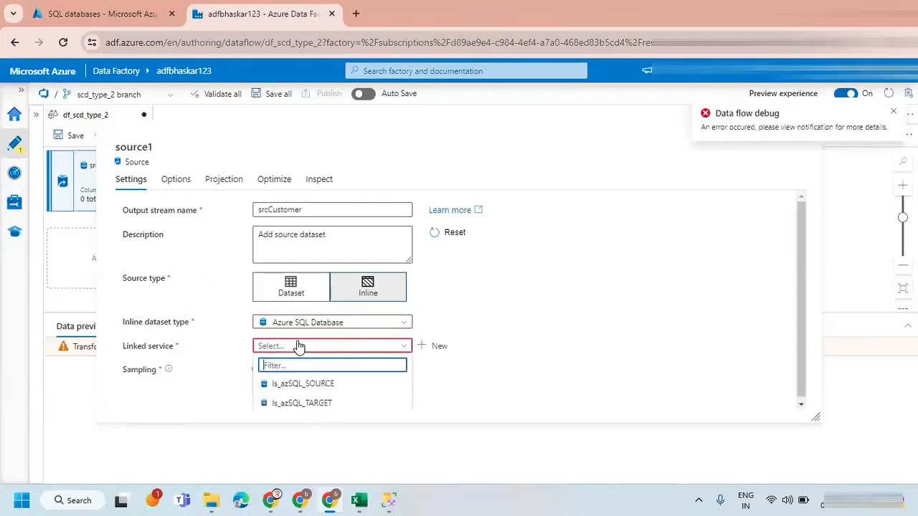
pyautogui.click(307, 385)
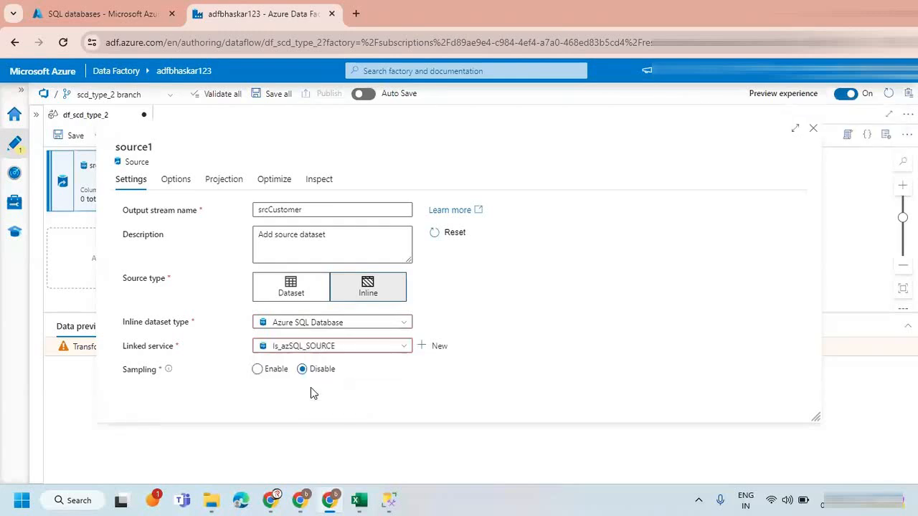
pyautogui.click(476, 347)
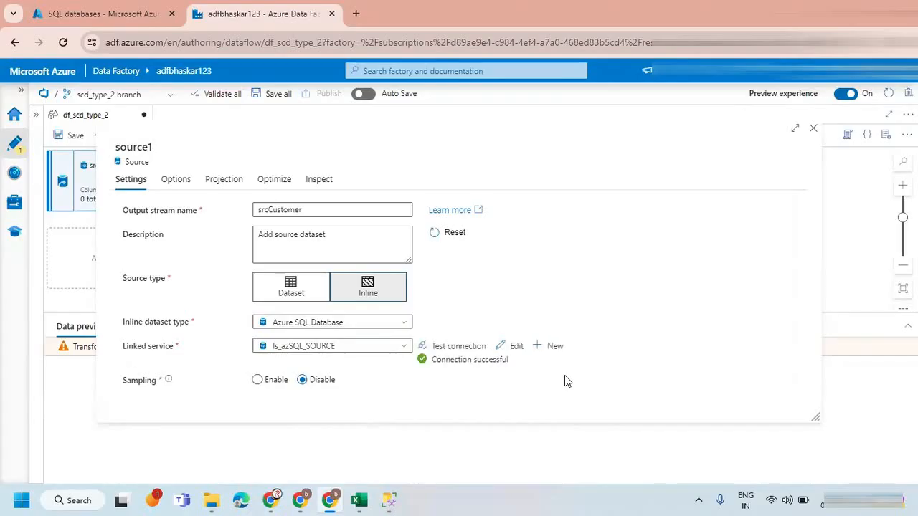
# Set the srcCustomer input to Query and enter SELECT * FROM customer, copied from the SOURCE query in SQL Server Management Studio.
pyautogui.click(162, 179)
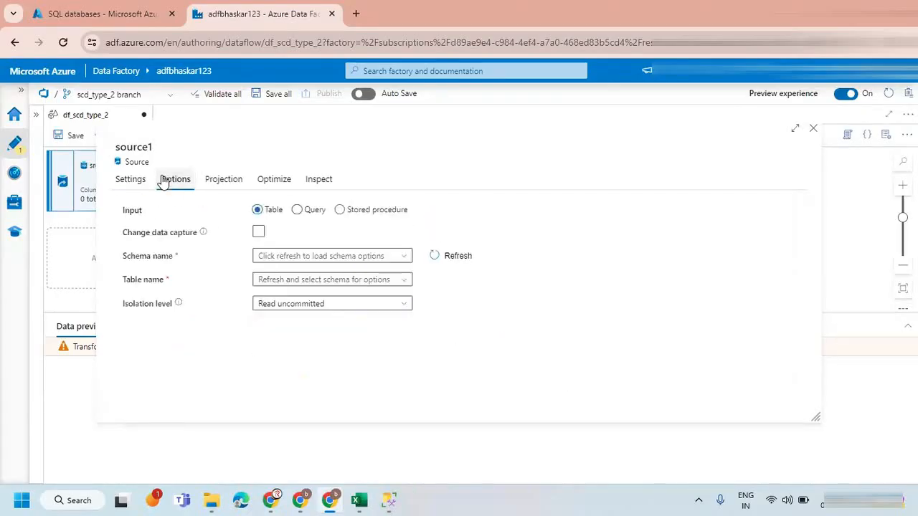
pyautogui.click(296, 209)
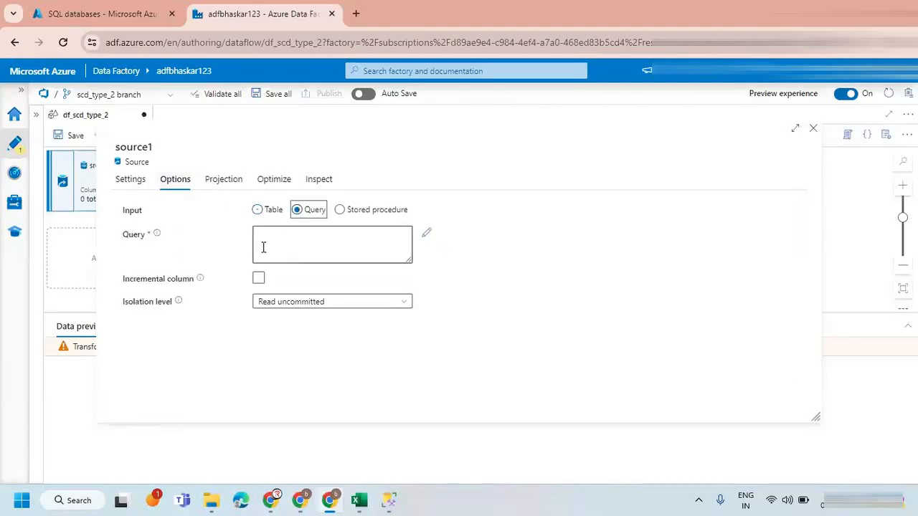
pyautogui.click(388, 500)
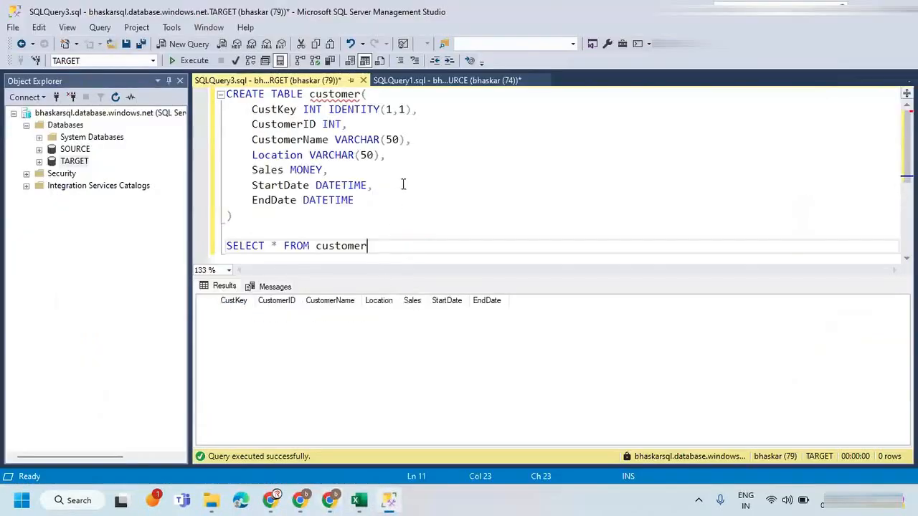
pyautogui.click(444, 81)
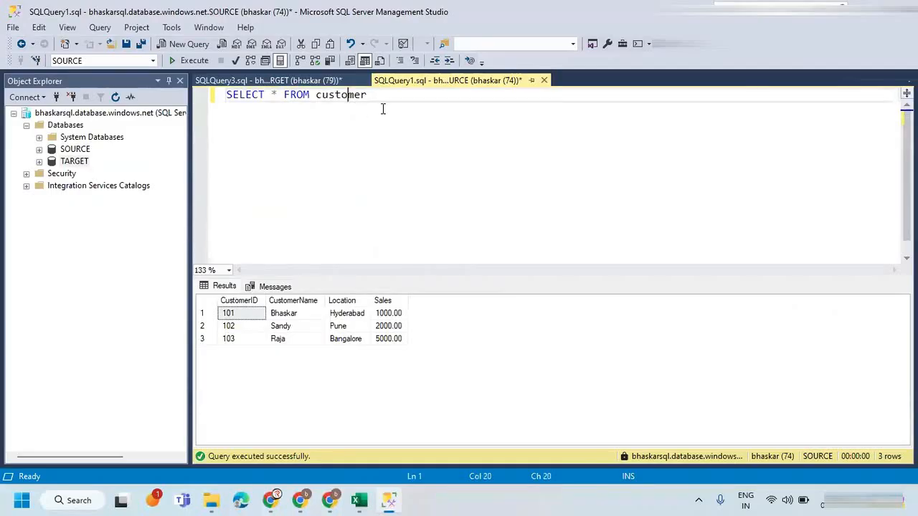
pyautogui.moveTo(383, 109); pyautogui.dragTo(180, 123)
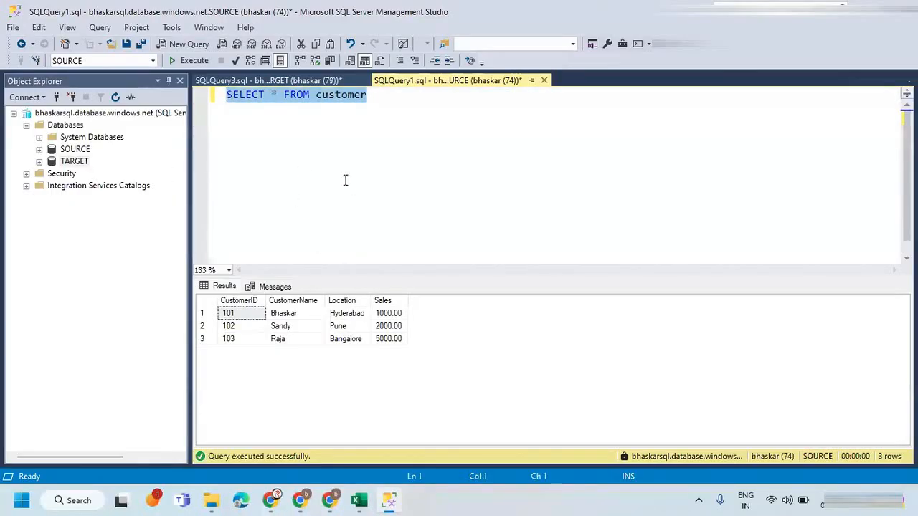
pyautogui.click(278, 101)
pyautogui.moveTo(407, 100); pyautogui.dragTo(77, 149)
pyautogui.hotkey('ctrl', 'c')
pyautogui.hotkey('alt', 'Tab')
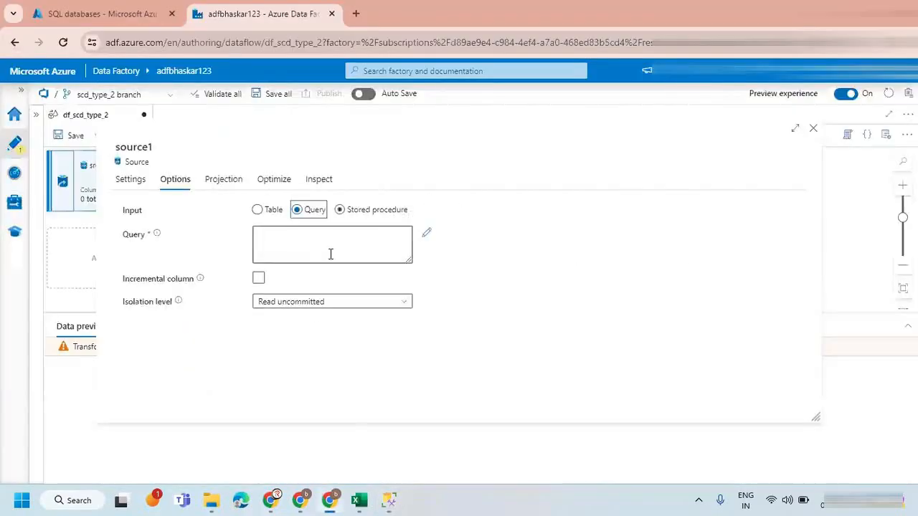
pyautogui.click(330, 254)
pyautogui.hotkey('ctrl', 'v')
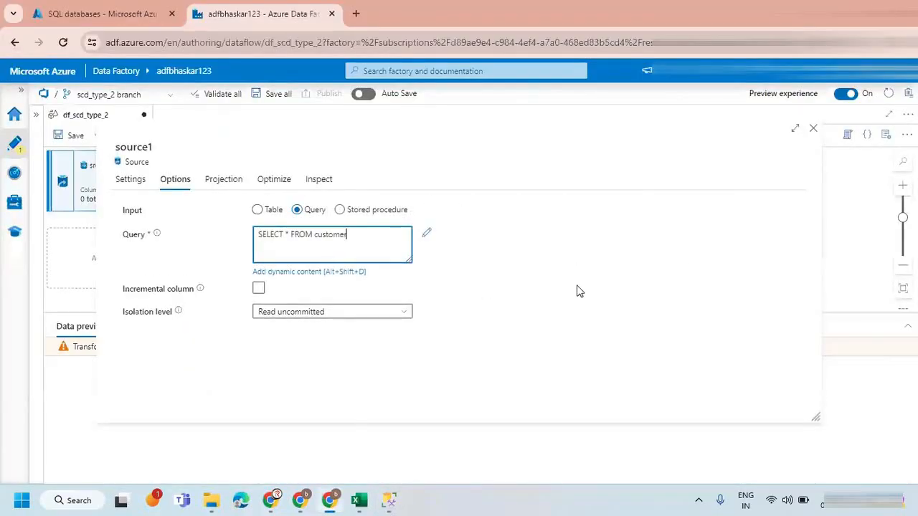
# Import the projection schema of srcCustomer and close the source settings.
pyautogui.click(579, 291)
pyautogui.click(217, 180)
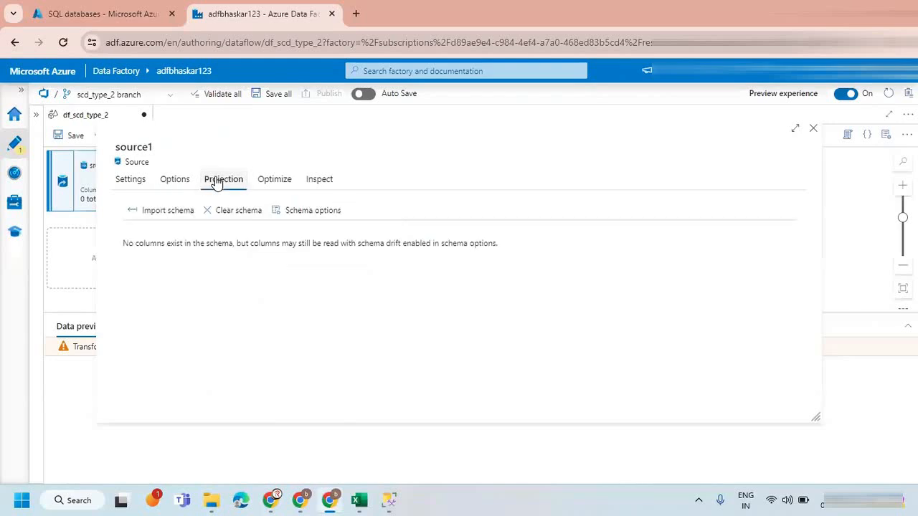
pyautogui.click(163, 209)
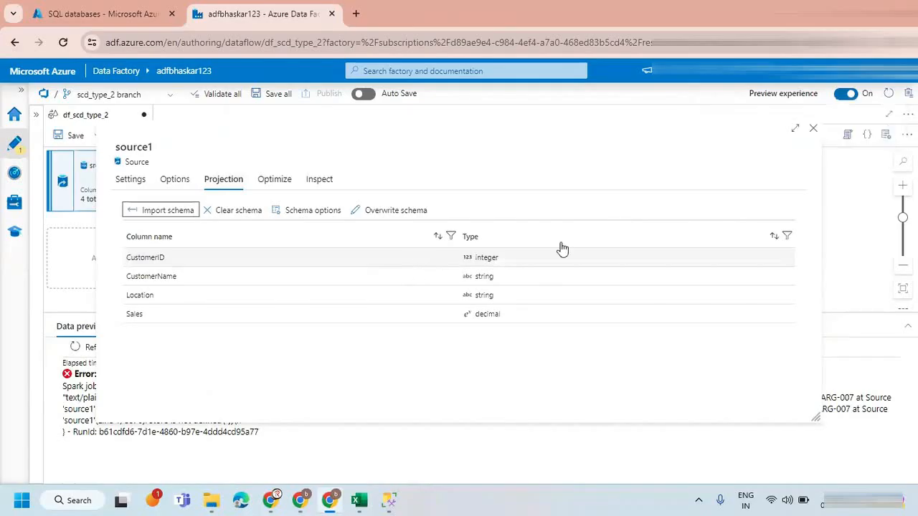
pyautogui.click(814, 131)
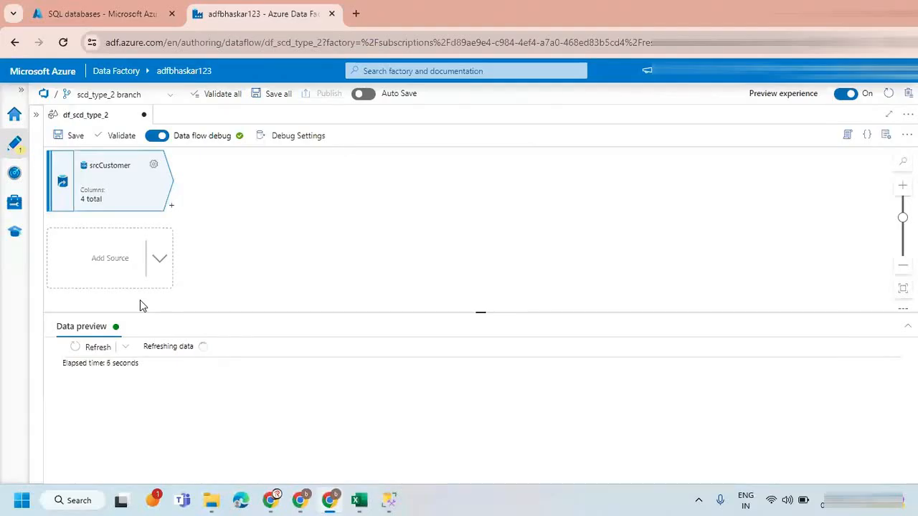
# Switch to SQL Server Management Studio and delete the Pune and Bangalore rows from the SOURCE customer table, filtering on CustomerID with IN.
pyautogui.click(389, 499)
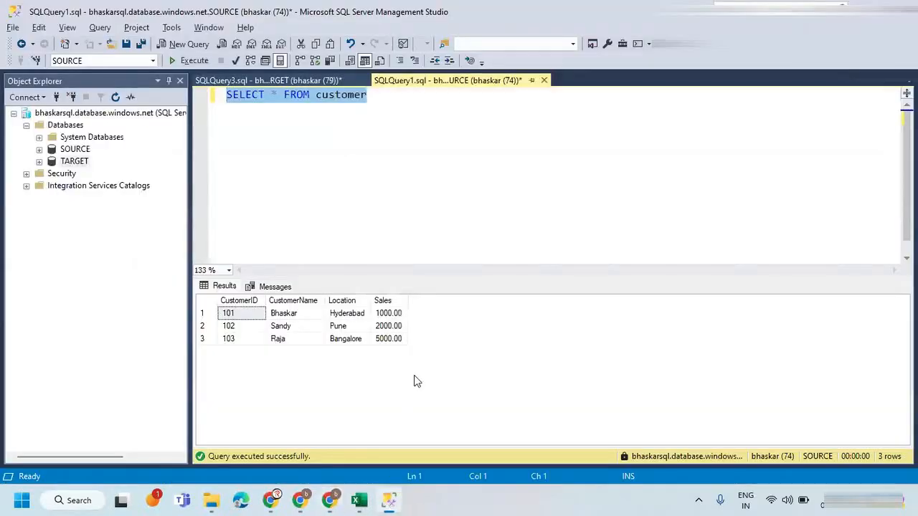
pyautogui.click(370, 98)
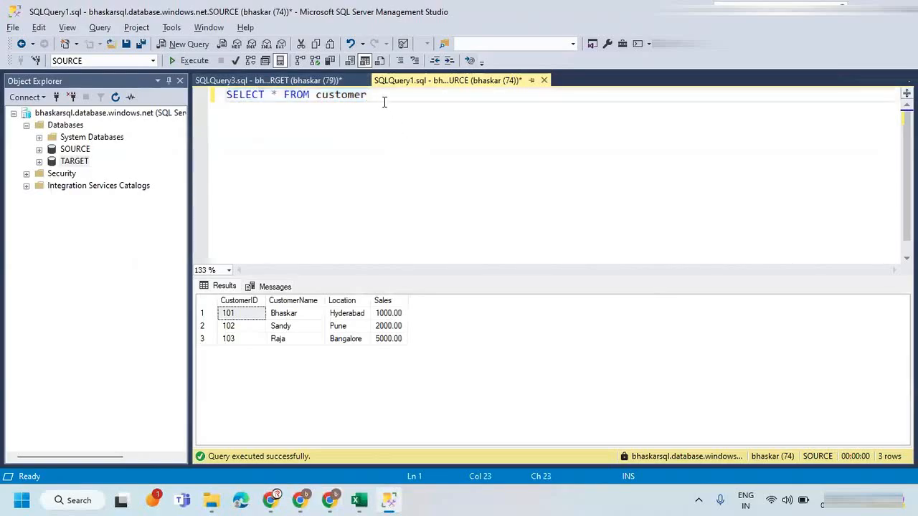
pyautogui.press('Return')
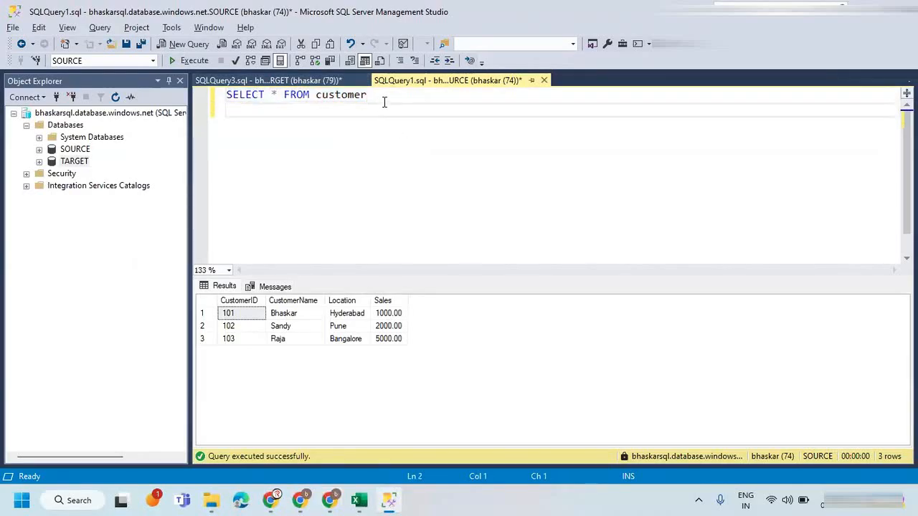
pyautogui.write('DELETE FROM custom')
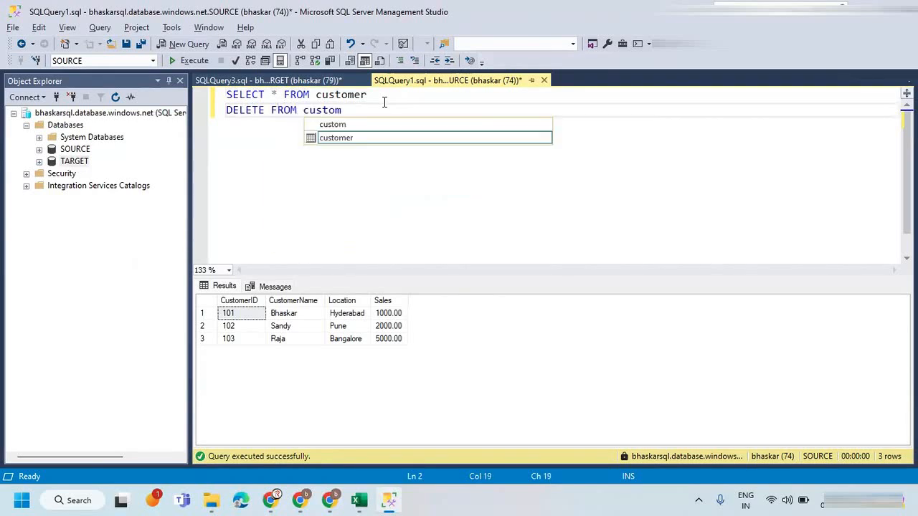
pyautogui.write('er where custo')
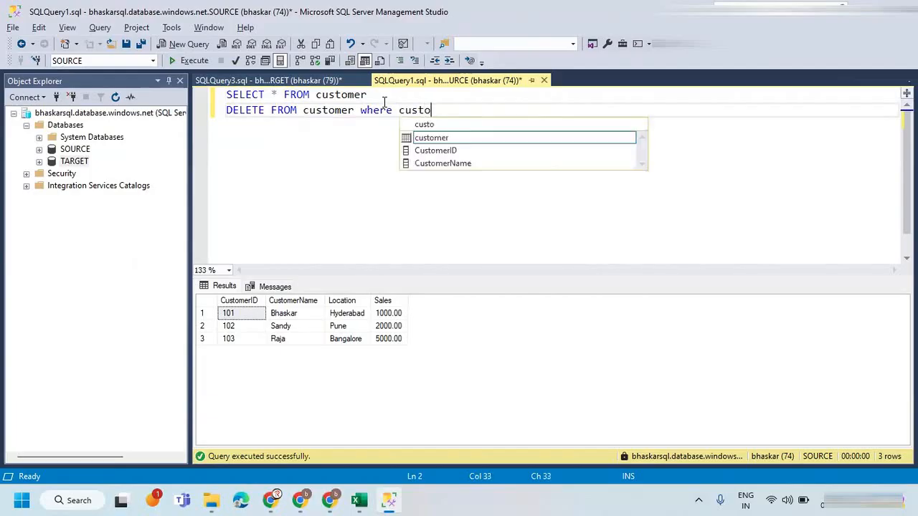
pyautogui.press('Down')
pyautogui.press('Tab')
pyautogui.write('in')
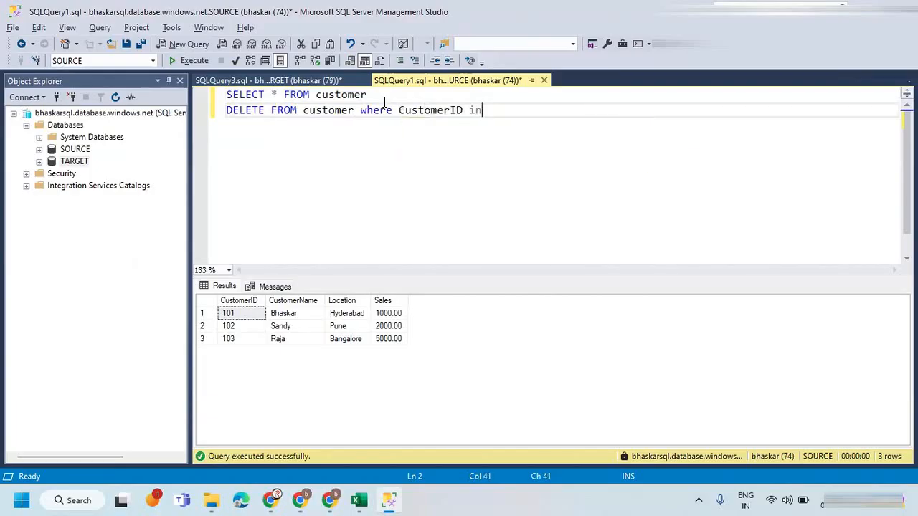
pyautogui.write(' (102,103)')
pyautogui.moveTo(548, 110); pyautogui.dragTo(218, 109)
pyautogui.click(190, 60)
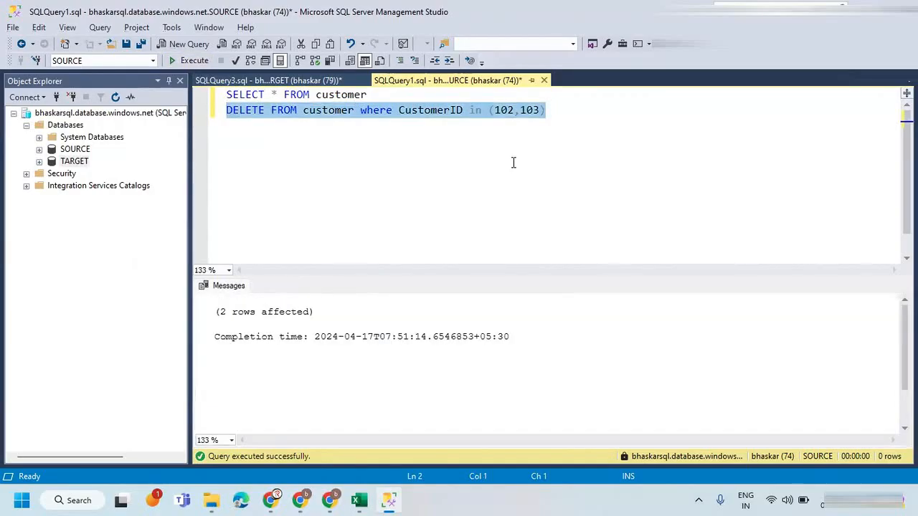
# Remove the DELETE statement from the SOURCE script and rerun SELECT * FROM customer.
pyautogui.press('Delete')
pyautogui.click(212, 61)
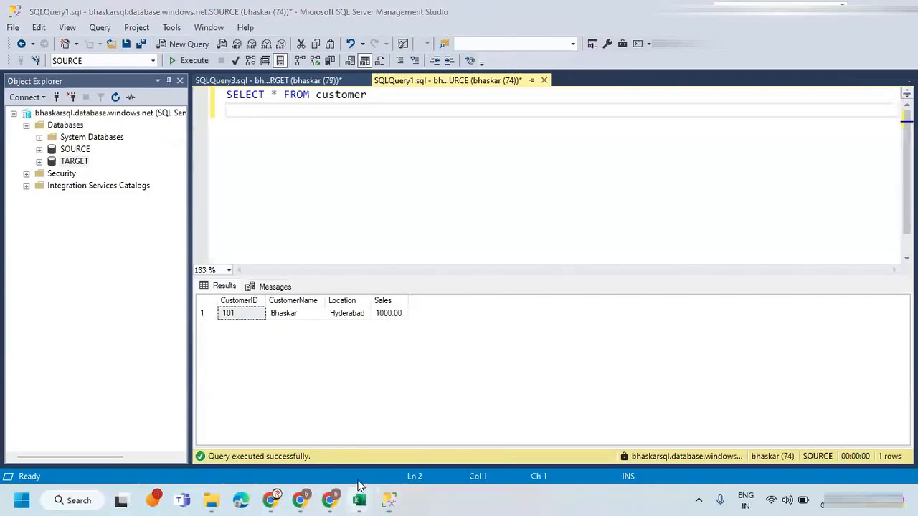
# Switch to Excel and examine the first source customer row on the SCD Type-2 sheet.
pyautogui.moveTo(358, 500)
pyautogui.click(412, 438)
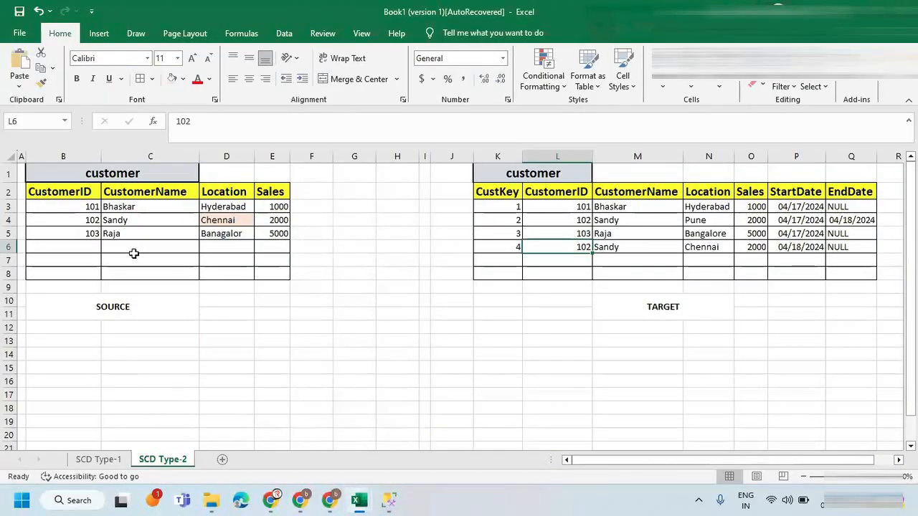
pyautogui.moveTo(76, 204); pyautogui.dragTo(215, 205)
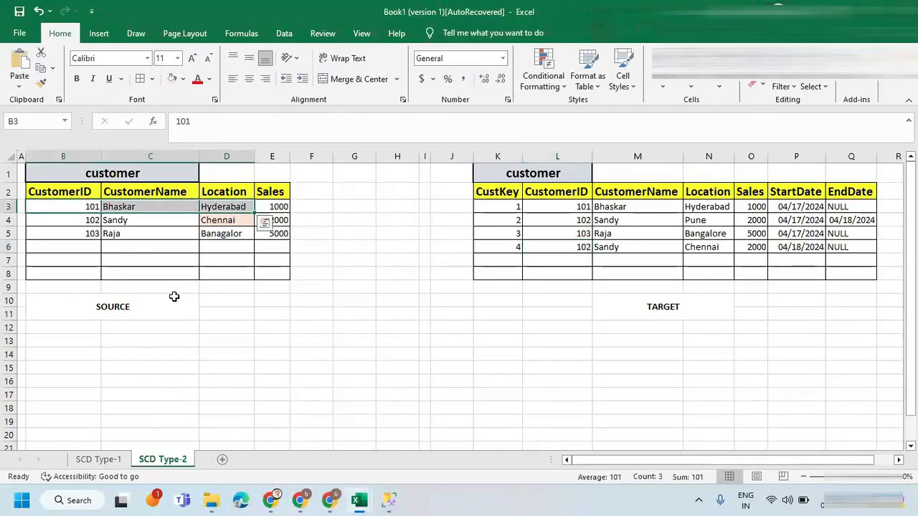
# Switch to Azure Data Factory and refetch the srcCustomer data preview from its source.
pyautogui.hotkey('alt', 'Tab')
pyautogui.hotkey('alt', 'Tab')
pyautogui.hotkey('alt', 'Tab')
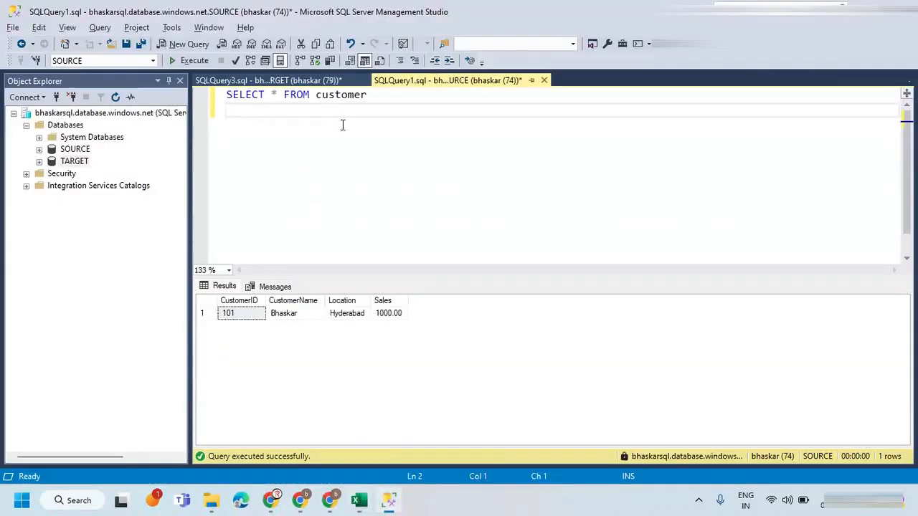
pyautogui.click(336, 500)
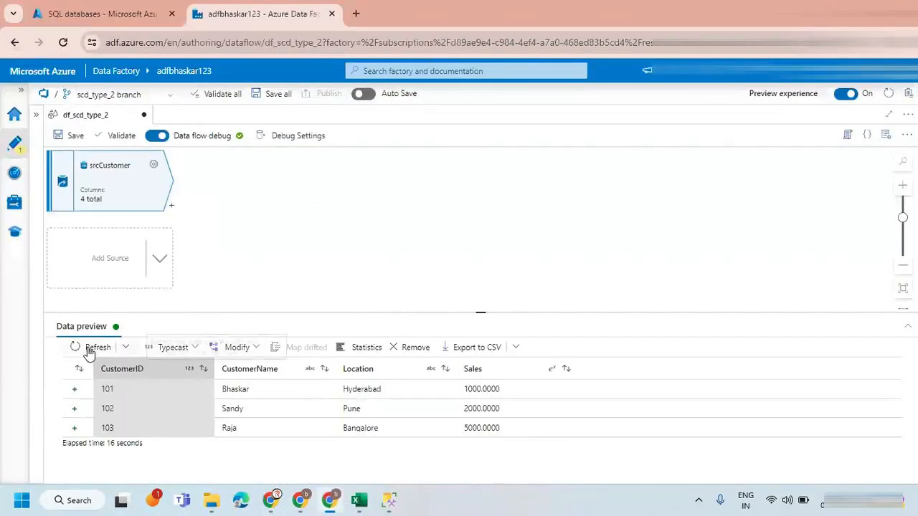
pyautogui.click(88, 347)
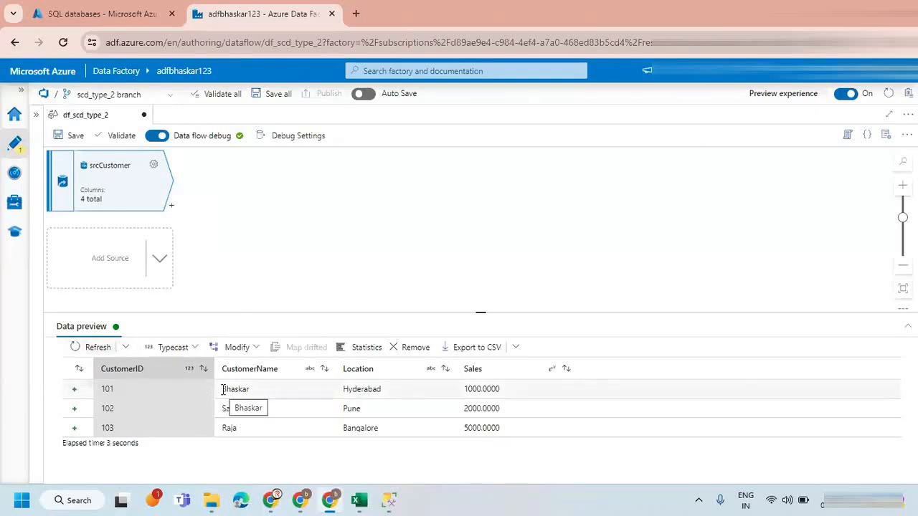
pyautogui.click(126, 347)
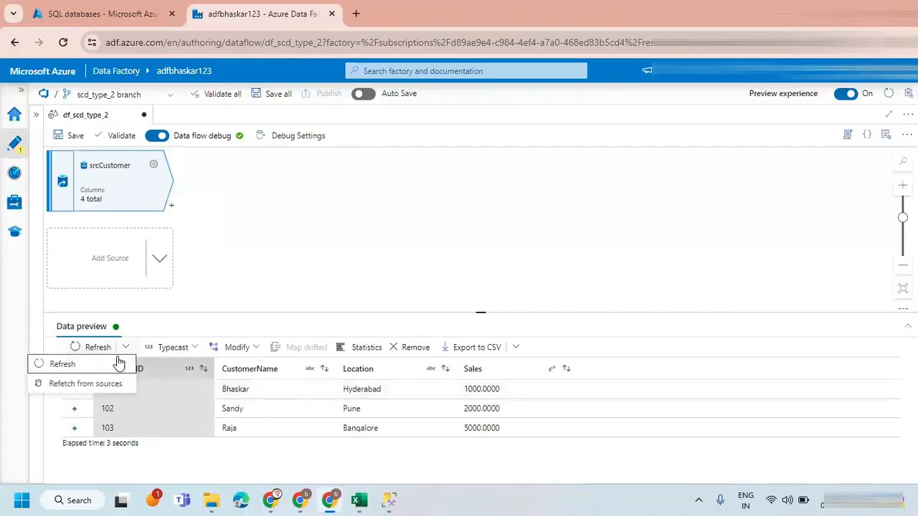
pyautogui.click(80, 383)
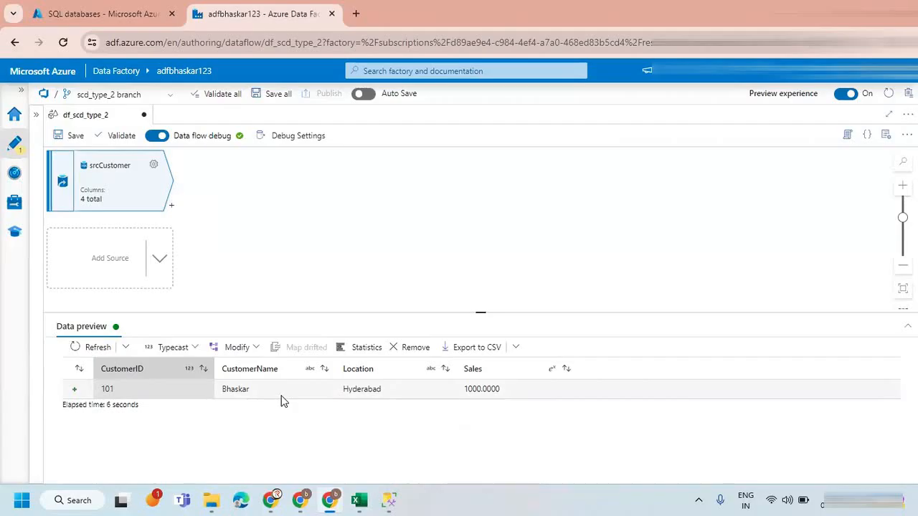
# Review the TARGET customer query in SQL Server Management Studio and the EndDate column of the target table on Excel's SCD Type-2 sheet.
pyautogui.click(389, 500)
pyautogui.click(273, 81)
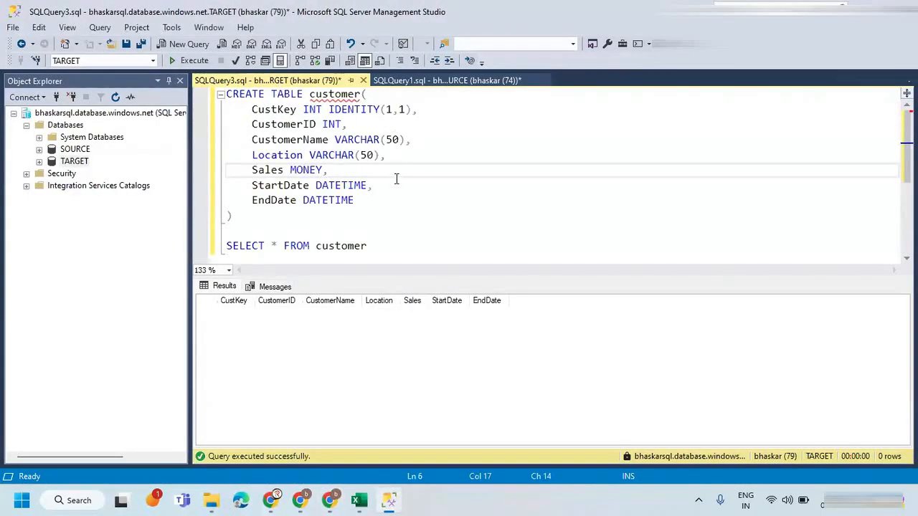
pyautogui.scroll(-2, 395, 179)
pyautogui.scroll(1, 371, 182)
pyautogui.click(380, 199)
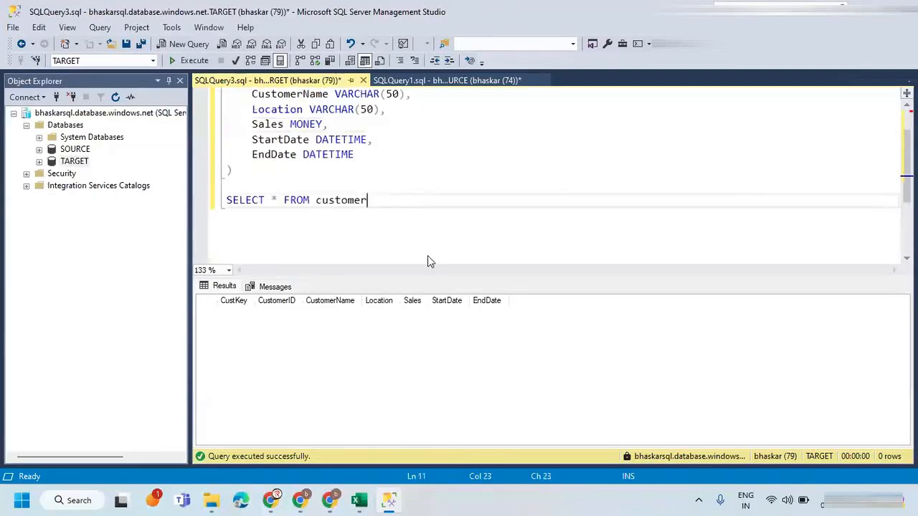
pyautogui.moveTo(359, 499)
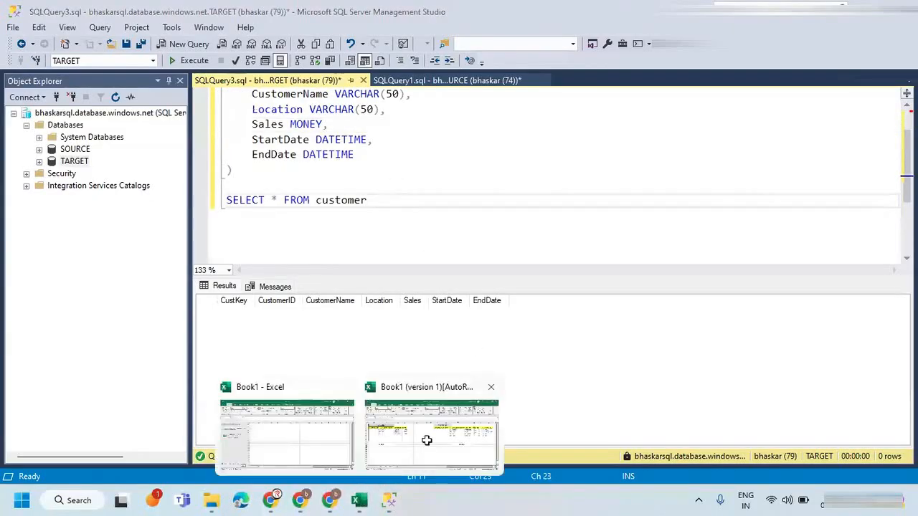
pyautogui.click(426, 443)
pyautogui.click(840, 208)
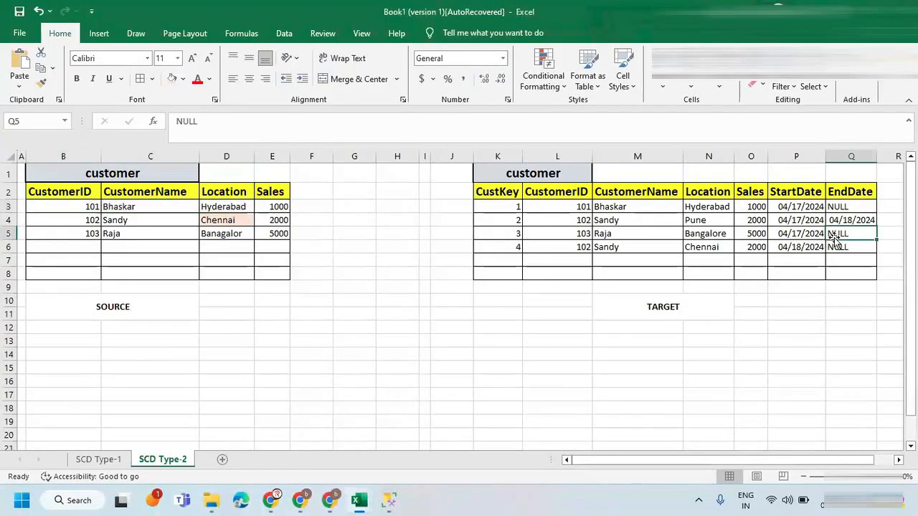
pyautogui.click(843, 192)
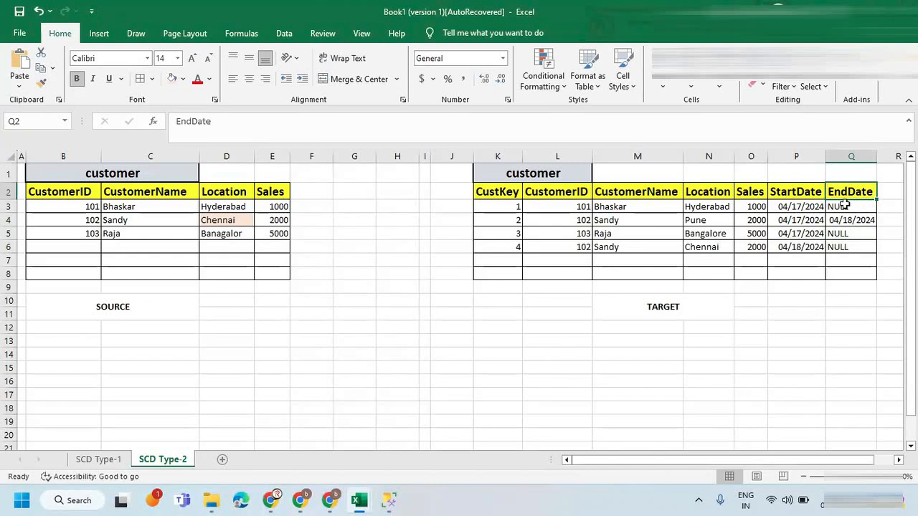
# In SQL Server Management Studio, add WHERE EndDate IS NULL to the TARGET query SELECT * FROM customer and select both lines.
pyautogui.hotkey('alt', 'Tab')
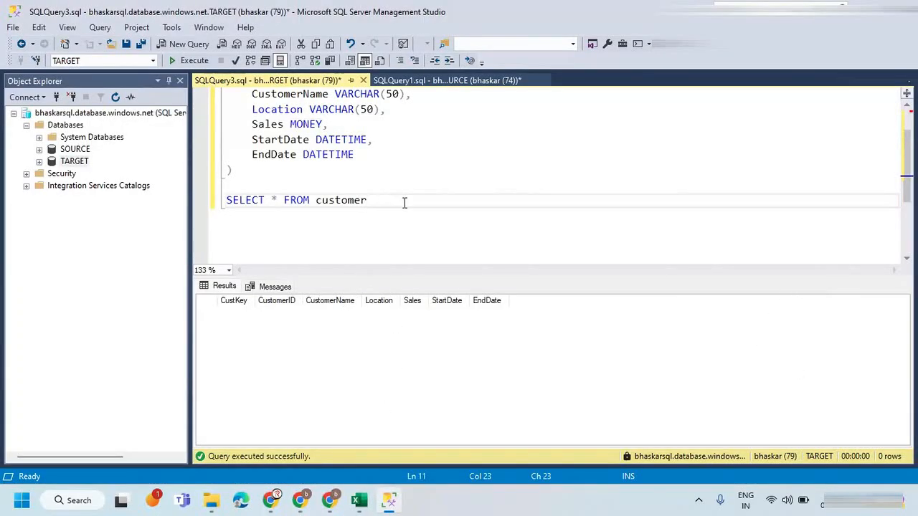
pyautogui.press('Return')
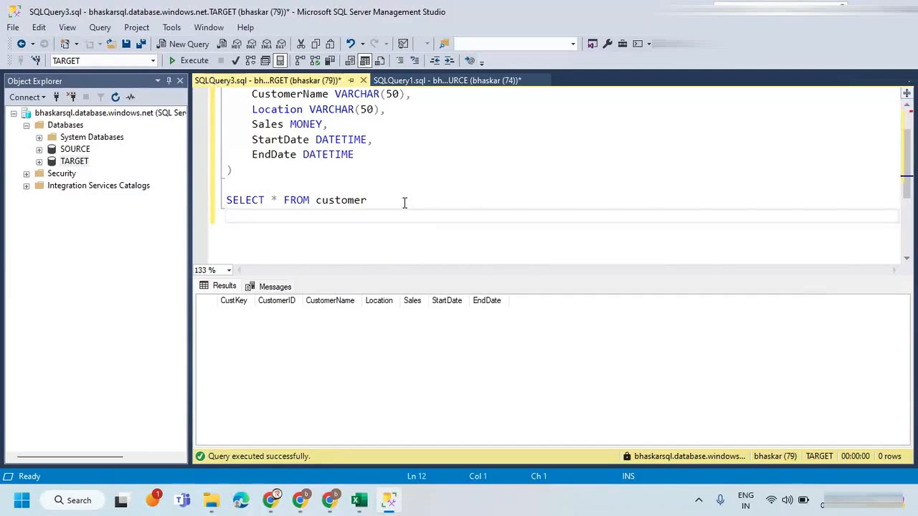
pyautogui.write('WHERE EndDate IS NULL')
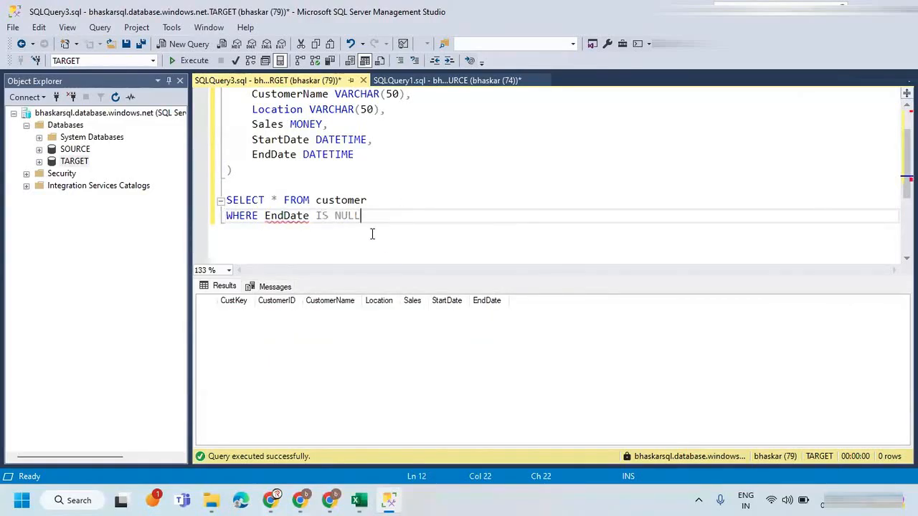
pyautogui.moveTo(360, 216); pyautogui.dragTo(187, 204)
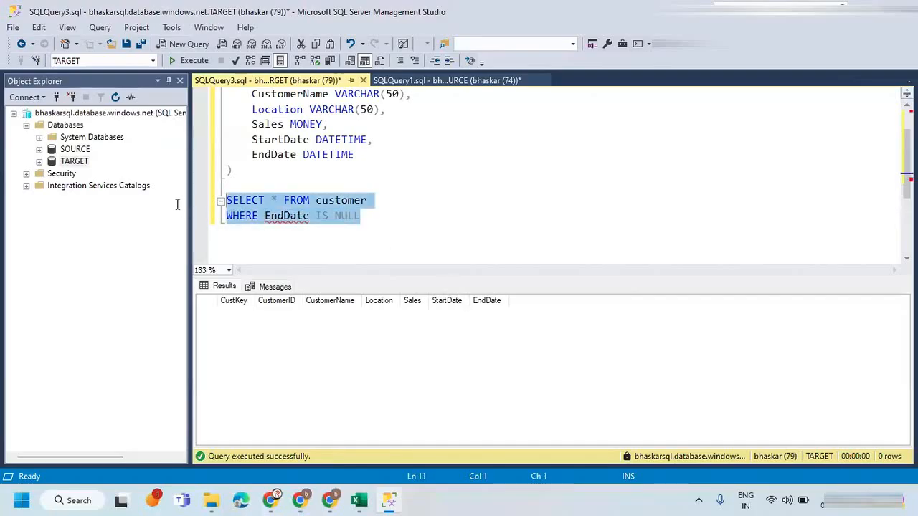
pyautogui.click(387, 221)
pyautogui.moveTo(353, 218); pyautogui.dragTo(194, 193)
pyautogui.hotkey('ctrl', 'c')
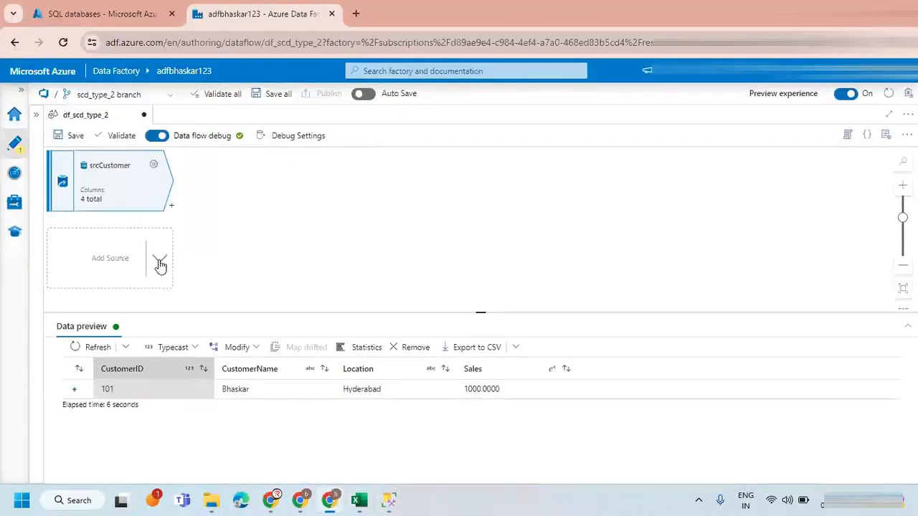
# Switch to Azure Data Factory, add a second source to df_scd_type_2 and name its output stream trgCustomer.
pyautogui.click(159, 260)
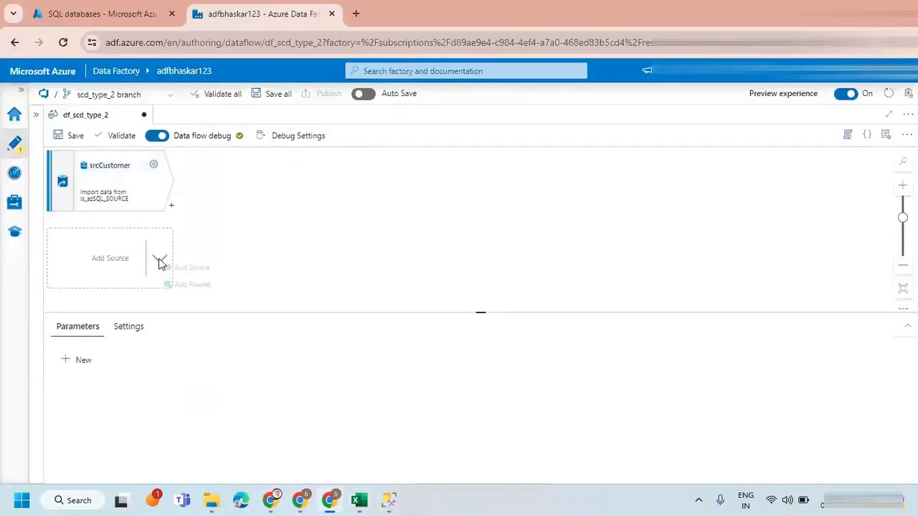
pyautogui.click(196, 268)
pyautogui.moveTo(330, 208); pyautogui.dragTo(227, 207)
pyautogui.write('SRC')
pyautogui.press('BackSpace')
pyautogui.press('BackSpace')
pyautogui.press('BackSpace')
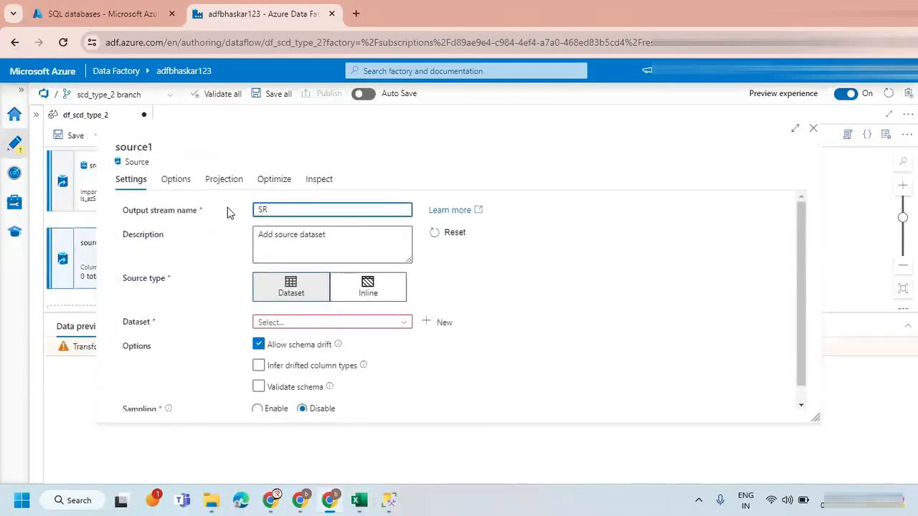
pyautogui.write('srcTra')
pyautogui.press('BackSpace')
pyautogui.press('BackSpace')
pyautogui.press('BackSpace')
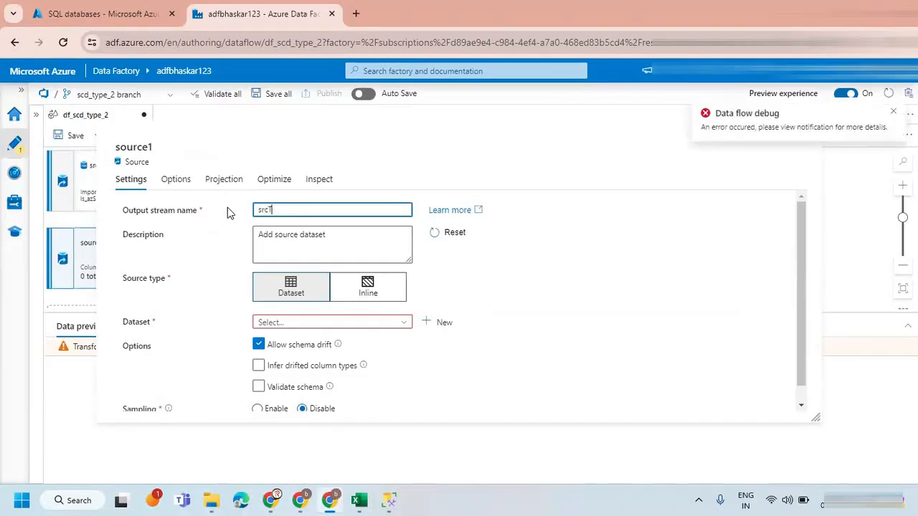
pyautogui.press('BackSpace')
pyautogui.press('BackSpace')
pyautogui.press('BackSpace')
pyautogui.write('trgCustomer')
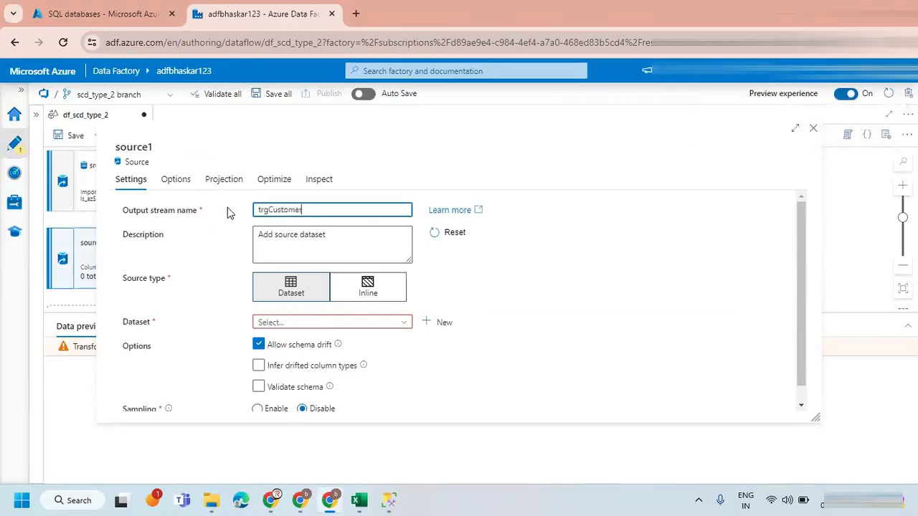
# Set trgCustomer to an Inline source of type Azure SQL Database with ls_azSQL_TARGET as its linked service.
pyautogui.click(365, 300)
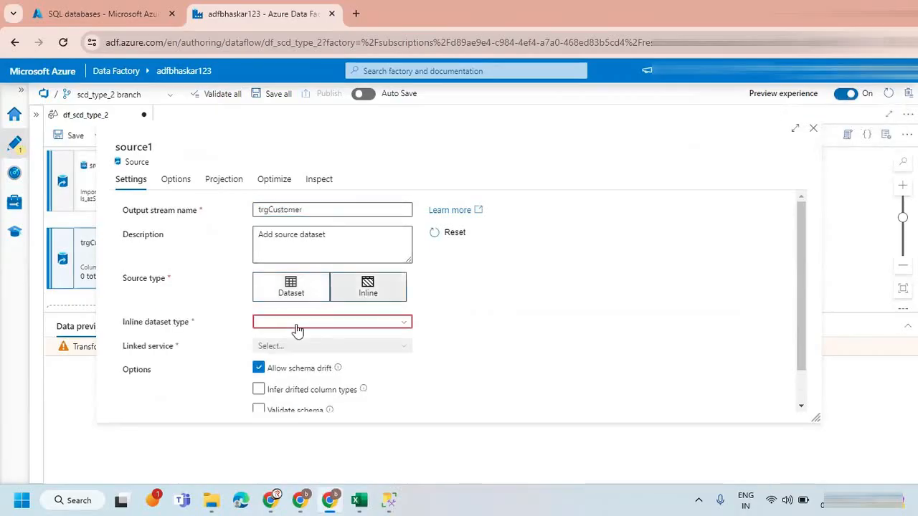
pyautogui.click(297, 328)
pyautogui.write('azure sql')
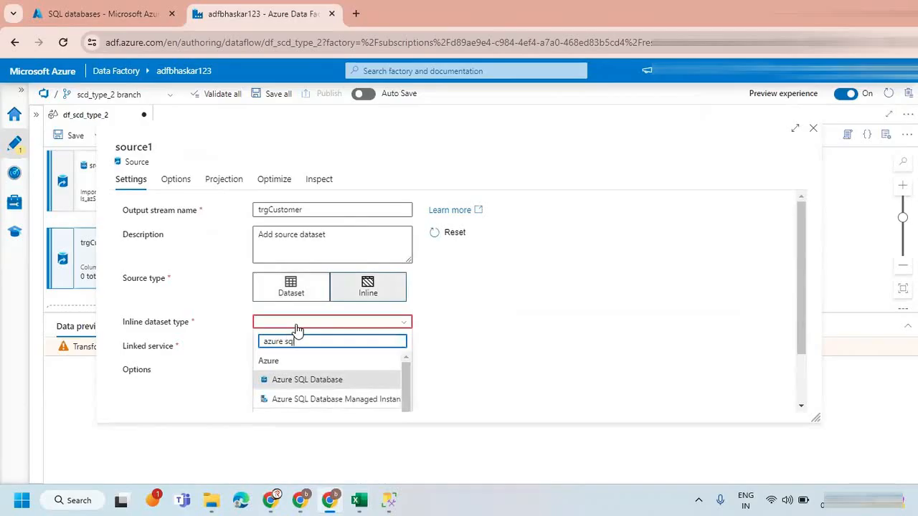
pyautogui.click(301, 379)
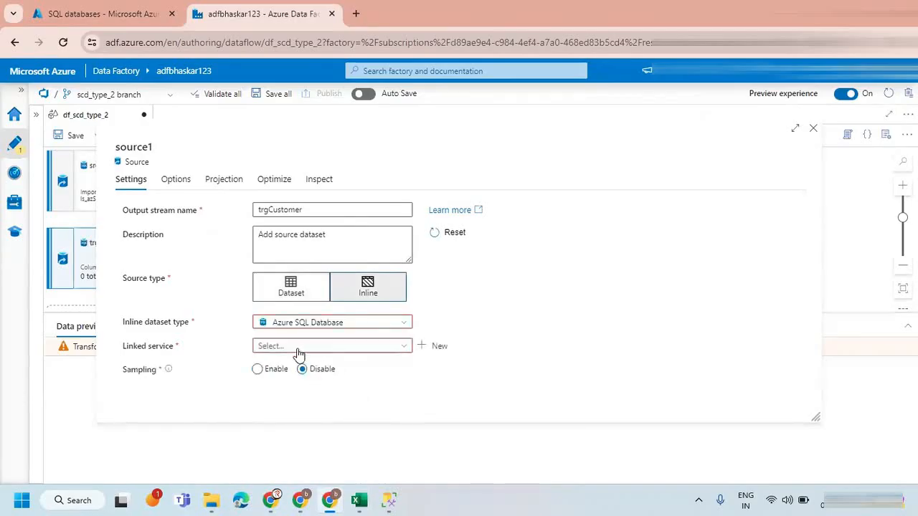
pyautogui.click(298, 347)
pyautogui.click(302, 403)
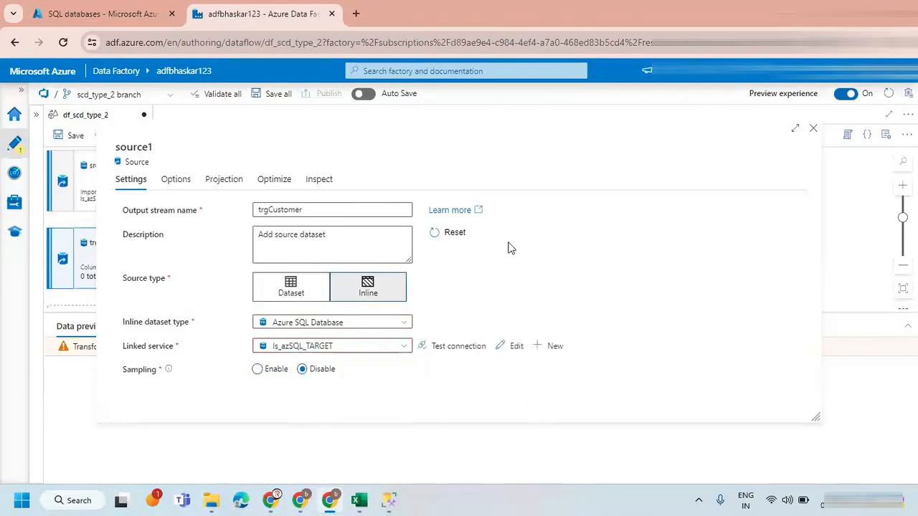
# Set the trgCustomer source input to a query and paste the copied SELECT * FROM customer WHERE EndDate IS NULL statement.
pyautogui.click(176, 179)
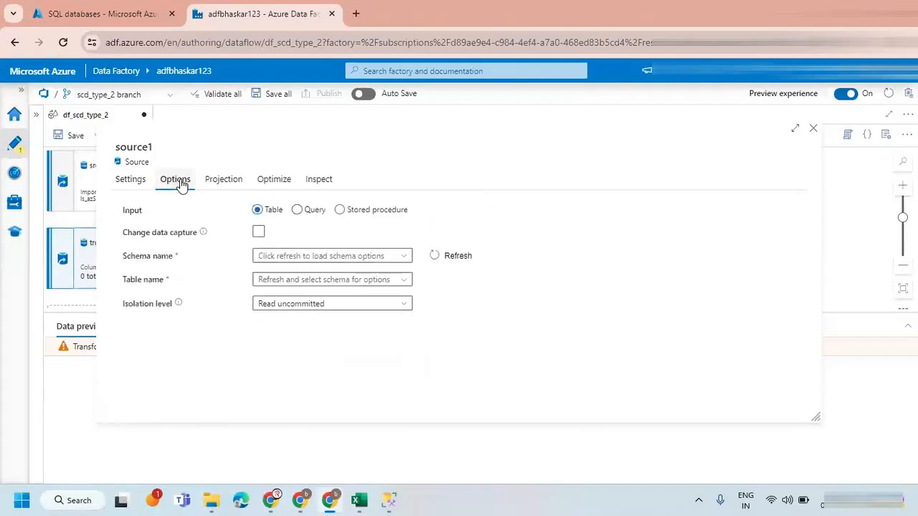
pyautogui.click(297, 215)
pyautogui.click(284, 246)
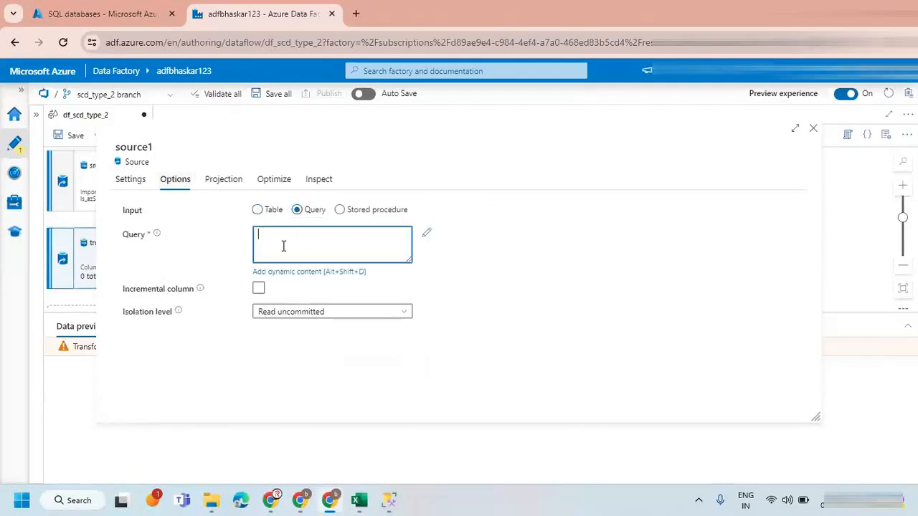
pyautogui.hotkey('ctrl', 'v')
# Import the schema projection for trgCustomer, close its settings and preview the source data.
pyautogui.click(215, 182)
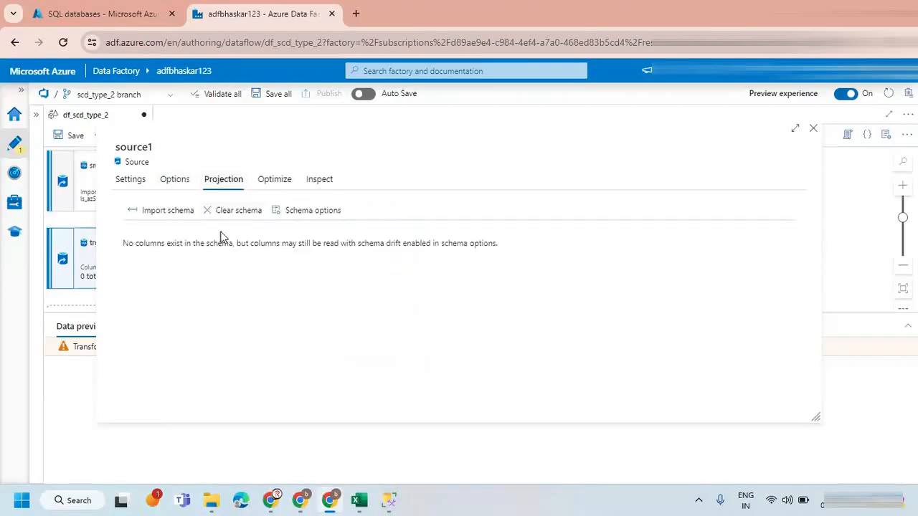
pyautogui.click(166, 209)
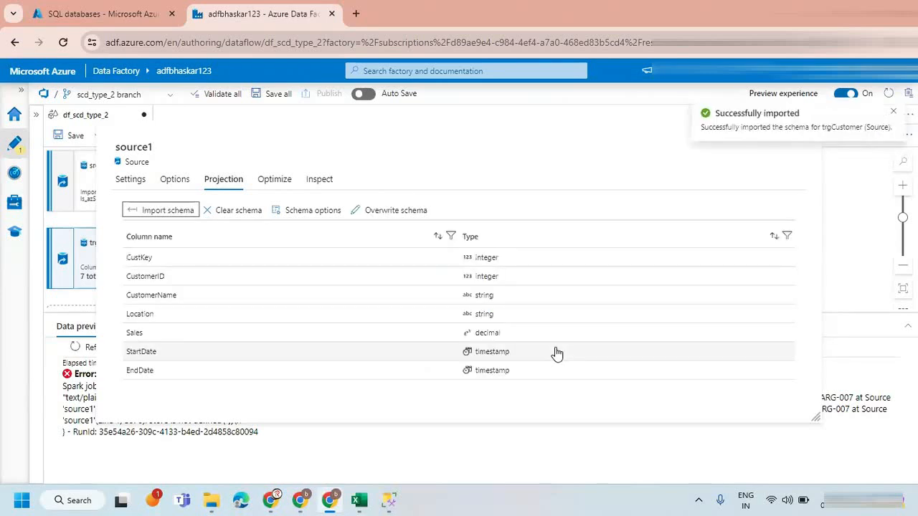
pyautogui.click(892, 112)
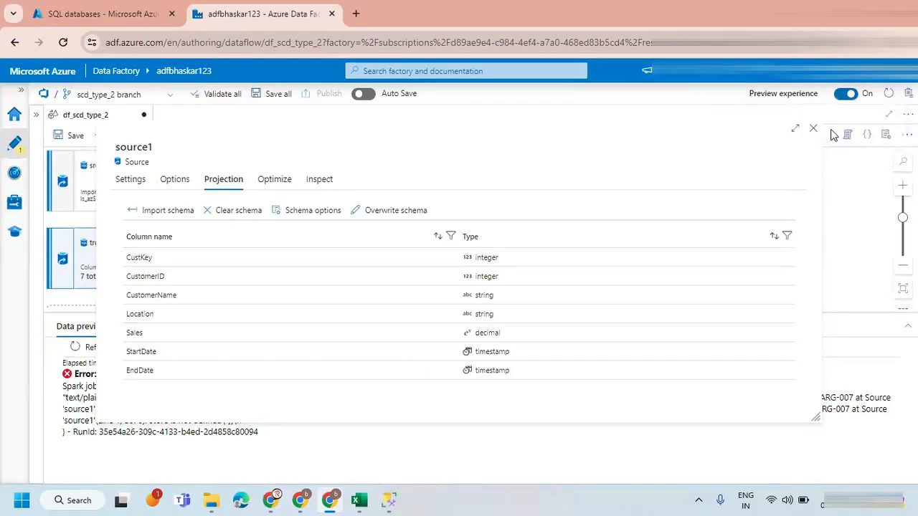
pyautogui.click(813, 129)
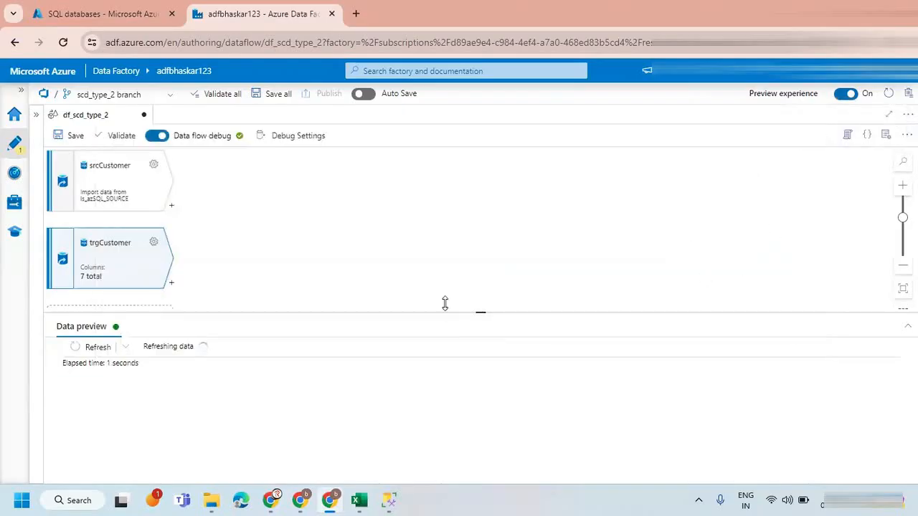
pyautogui.moveTo(475, 313); pyautogui.dragTo(477, 326)
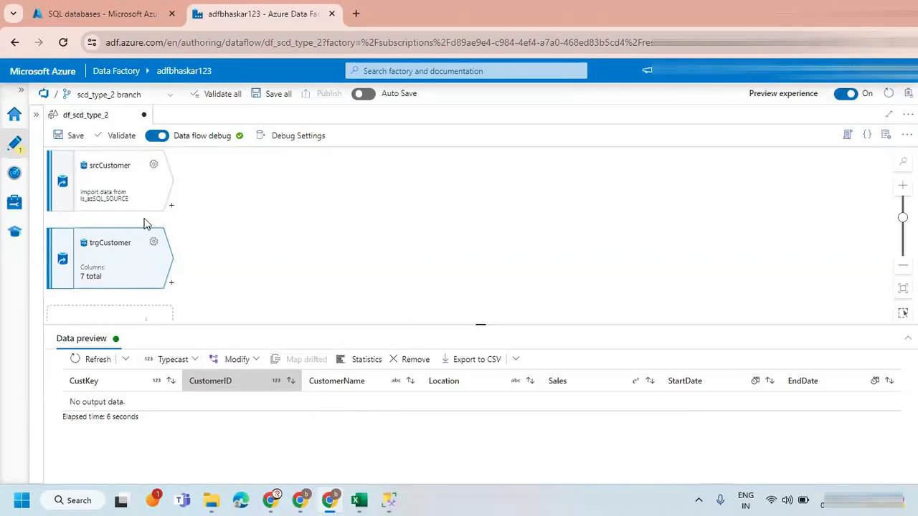
# Add a Select transformation after srcCustomer and name its output stream srcSelect.
pyautogui.click(172, 208)
pyautogui.click(171, 205)
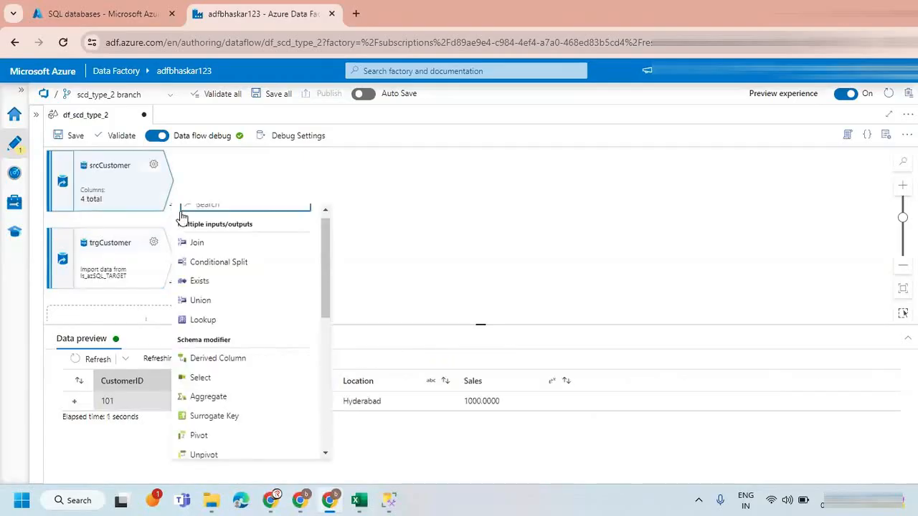
pyautogui.click(206, 379)
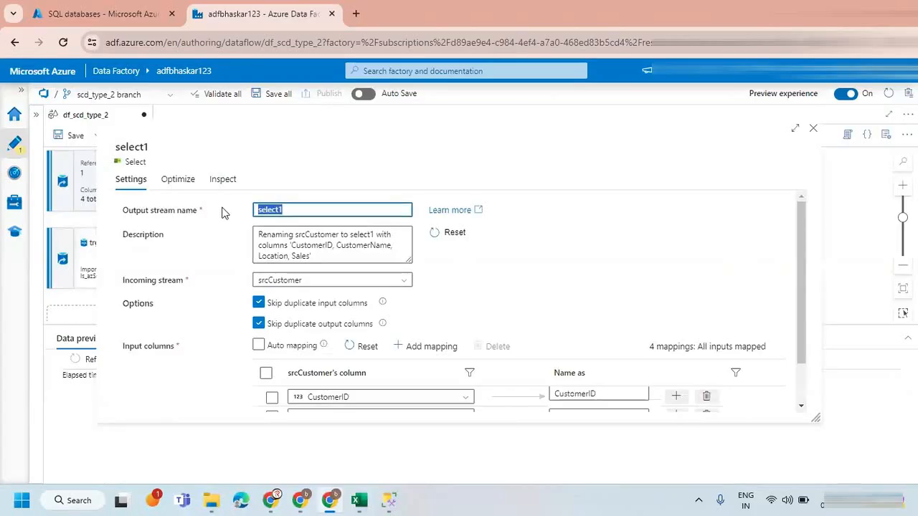
pyautogui.write('srcSelect')
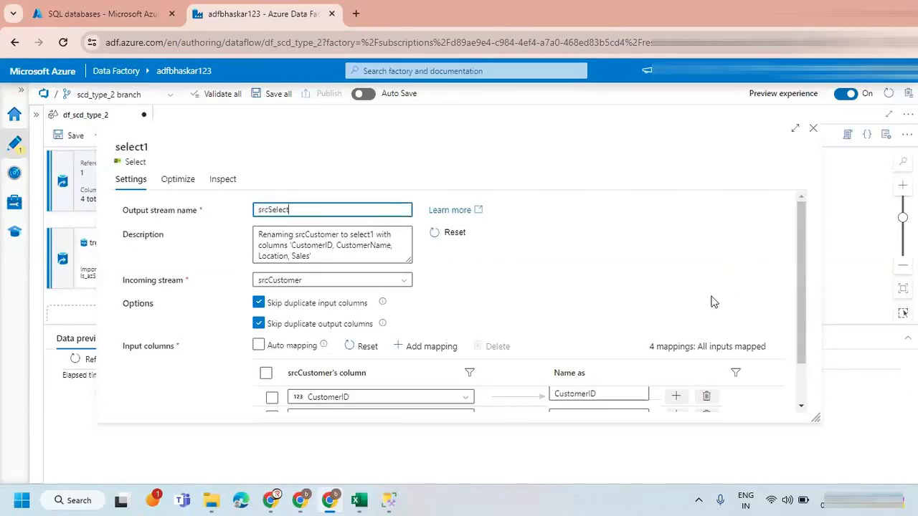
# Rename the srcSelect output columns to src_CustomerID, src_CustomerName, src_Location and src_Sales, and close the settings.
pyautogui.scroll(-2, 710, 303)
pyautogui.click(556, 344)
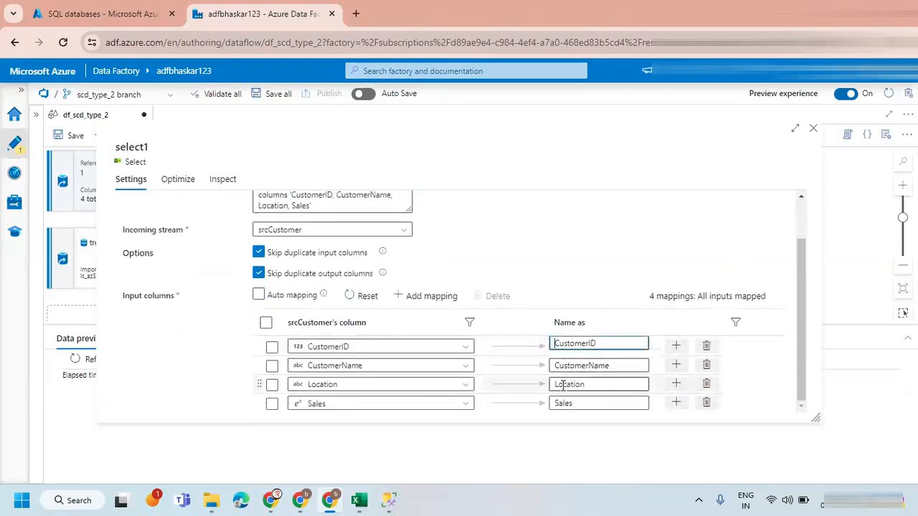
pyautogui.write('src')
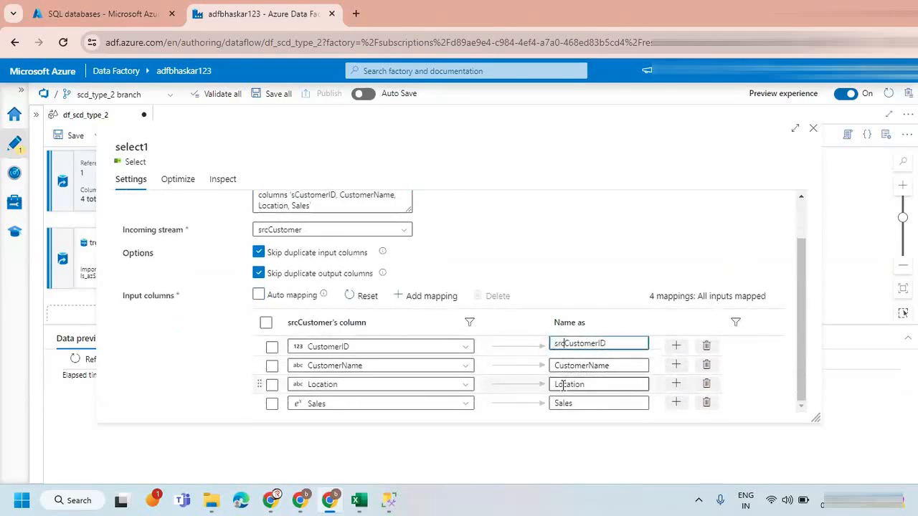
pyautogui.write('_')
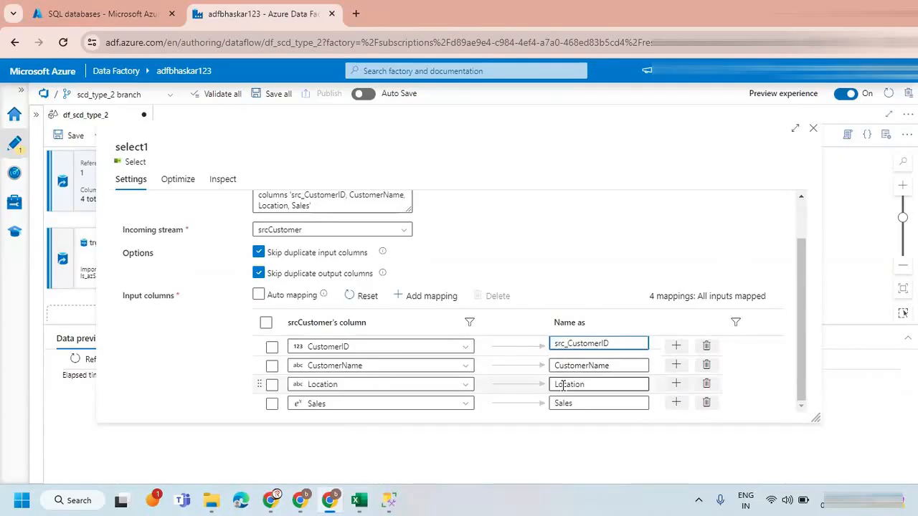
pyautogui.click(557, 366)
pyautogui.write('src_')
pyautogui.click(561, 384)
pyautogui.write('src_')
pyautogui.click(557, 402)
pyautogui.write('src_')
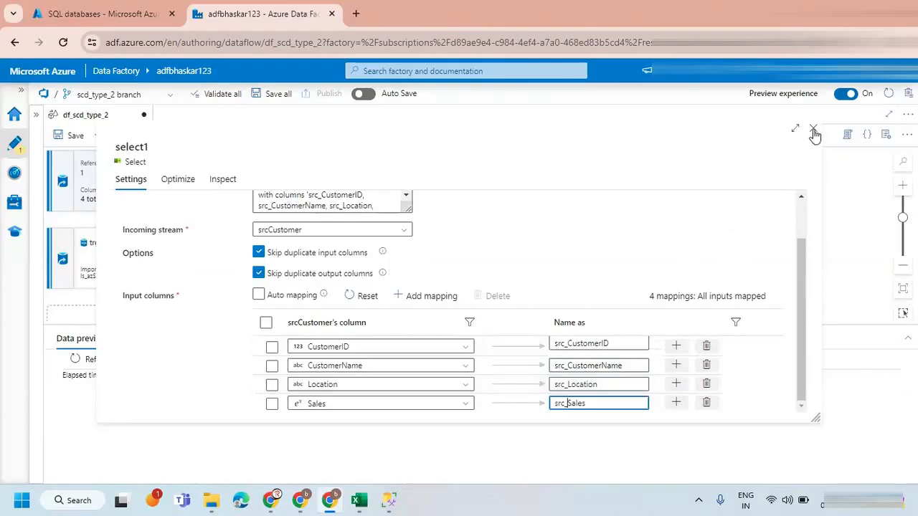
pyautogui.click(812, 130)
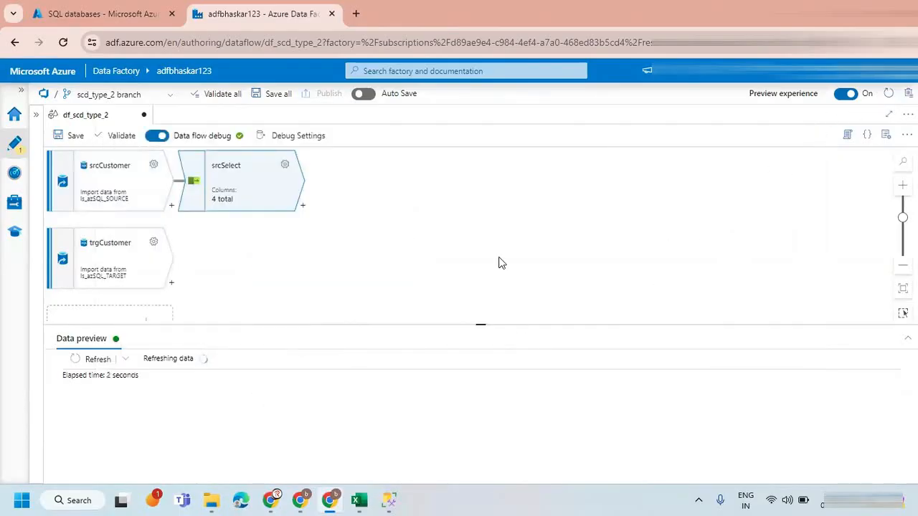
# Preview the output data of the srcSelect transformation.
pyautogui.click(172, 286)
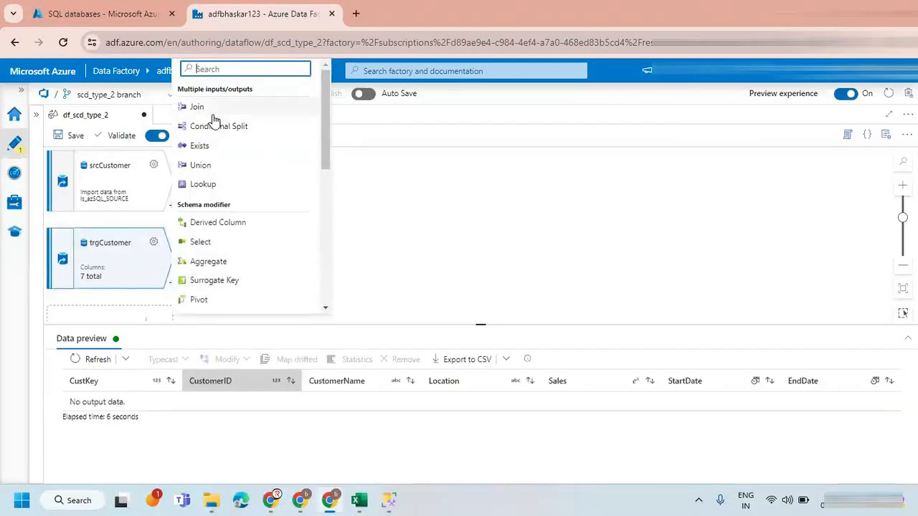
pyautogui.click(485, 219)
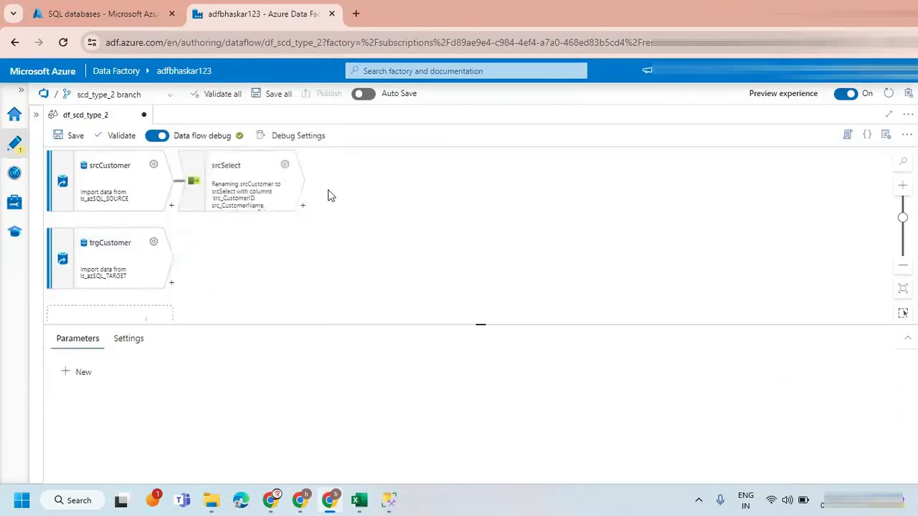
pyautogui.click(261, 169)
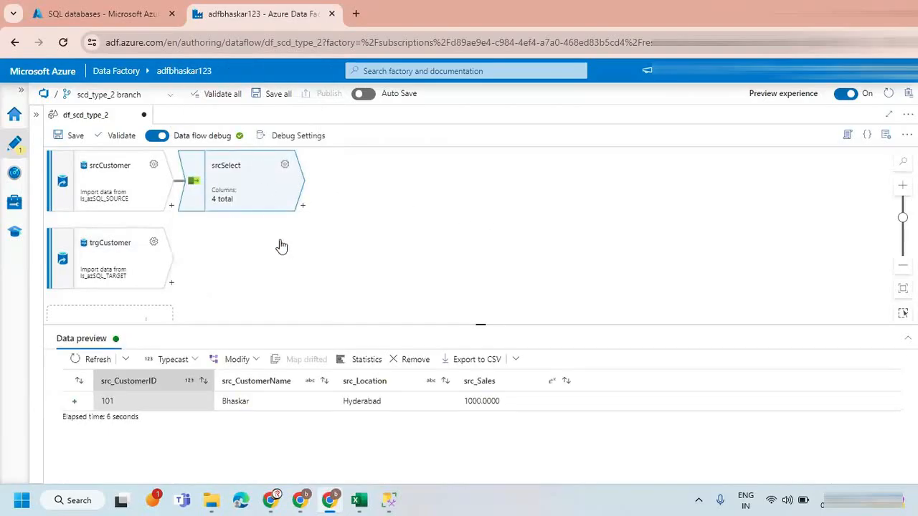
# Add a Select transformation after trgCustomer and name its output stream trgSelect.
pyautogui.click(171, 285)
pyautogui.click(210, 245)
pyautogui.write('trgSelect')
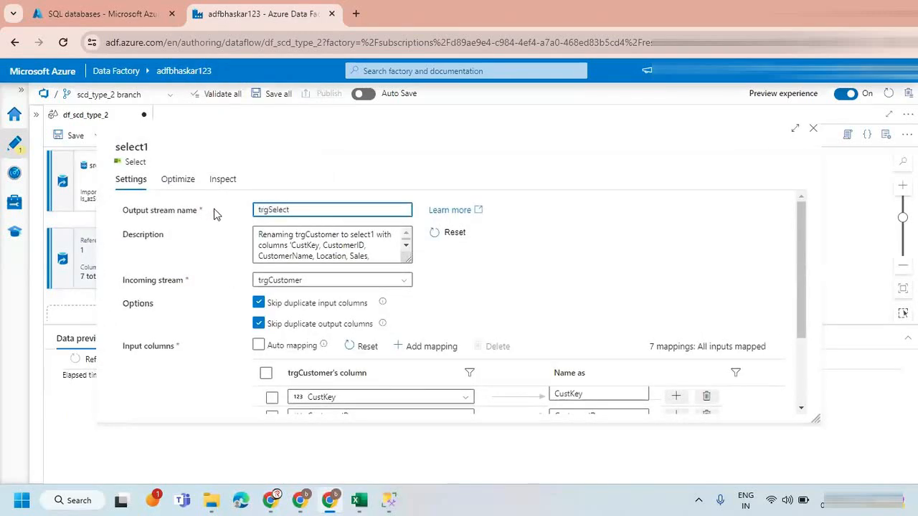
# Rename four trgSelect output columns to trg_CustomerID, trg_CustomerName, trg_Location and trg_Sales.
pyautogui.scroll(-3, 549, 322)
pyautogui.click(554, 288)
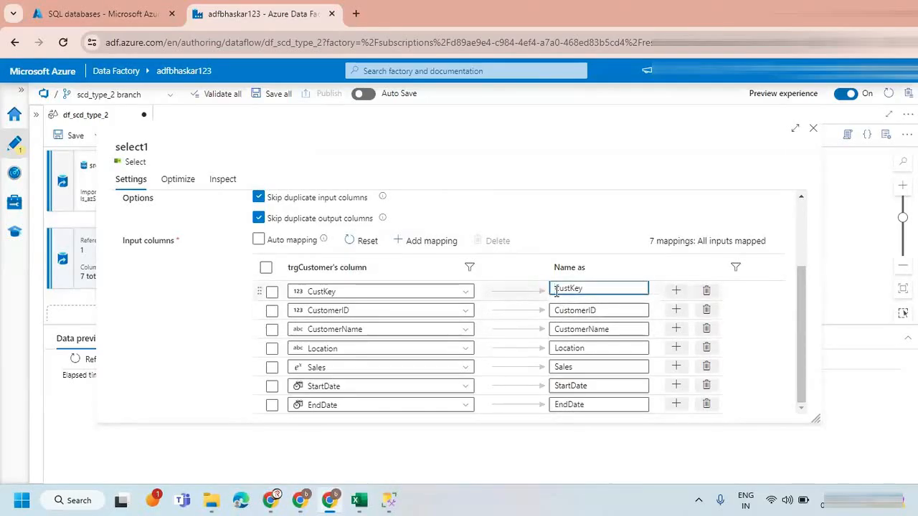
pyautogui.click(557, 310)
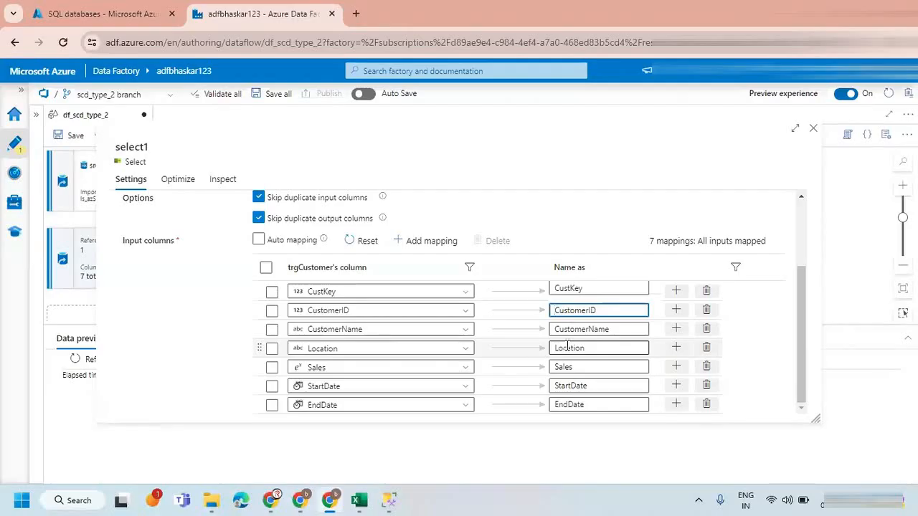
pyautogui.write('trg')
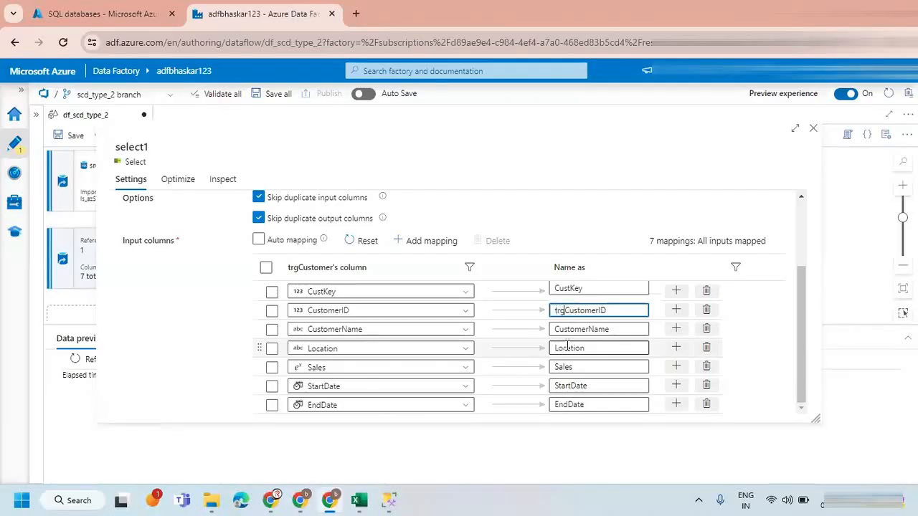
pyautogui.write('_')
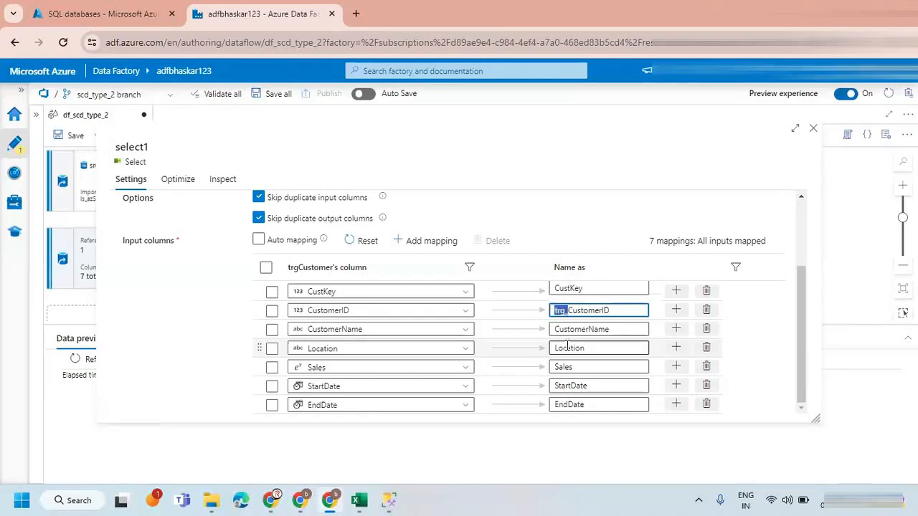
pyautogui.click(555, 329)
pyautogui.write('trg_')
pyautogui.click(555, 348)
pyautogui.write('trg_')
pyautogui.click(556, 367)
pyautogui.write('trg_')
pyautogui.click(556, 386)
pyautogui.write('trg_')
pyautogui.click(556, 404)
pyautogui.write('trg_')
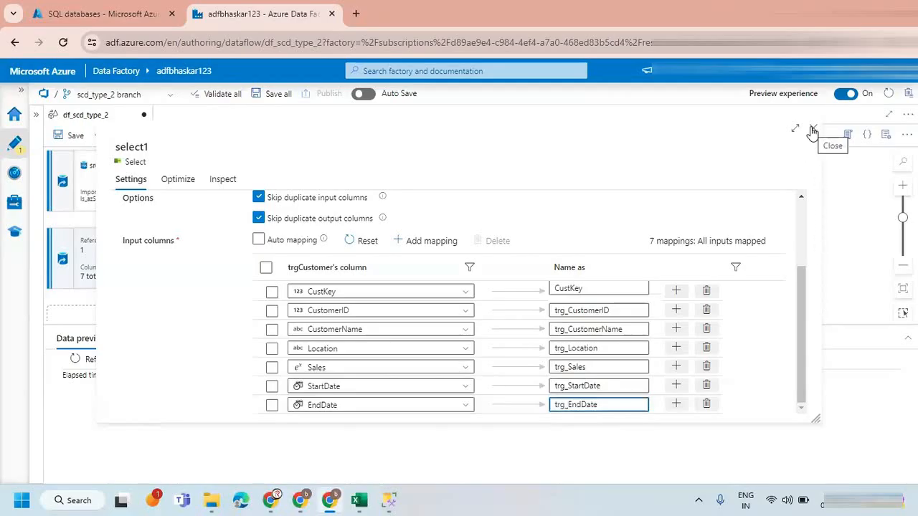
pyautogui.moveTo(568, 386); pyautogui.dragTo(551, 386)
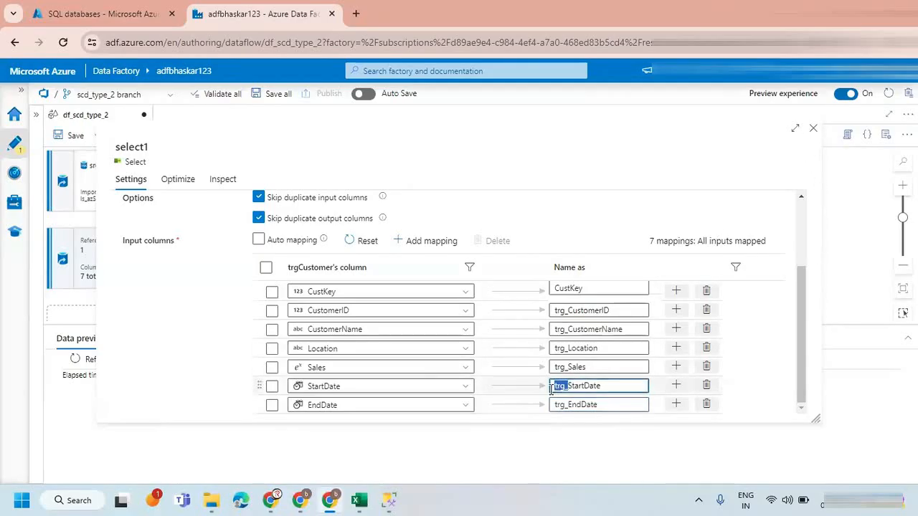
pyautogui.press('BackSpace')
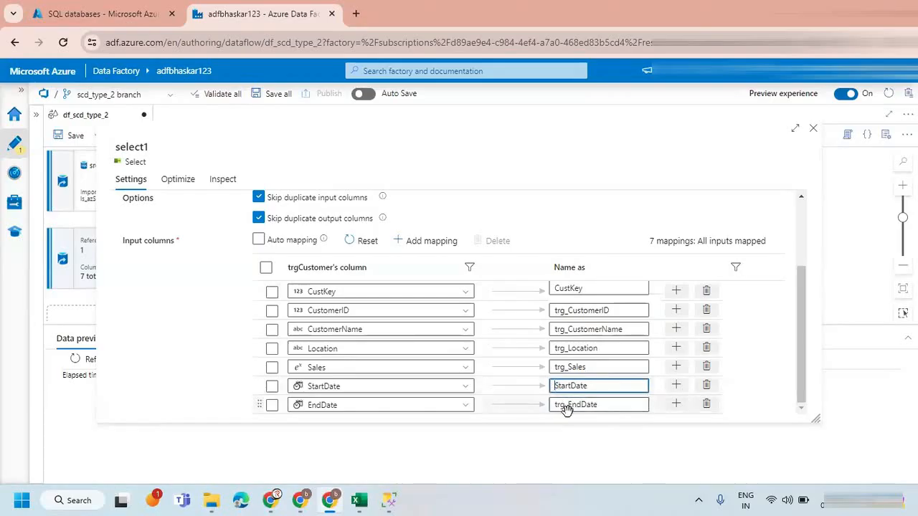
pyautogui.moveTo(568, 405); pyautogui.dragTo(547, 406)
pyautogui.press('BackSpace')
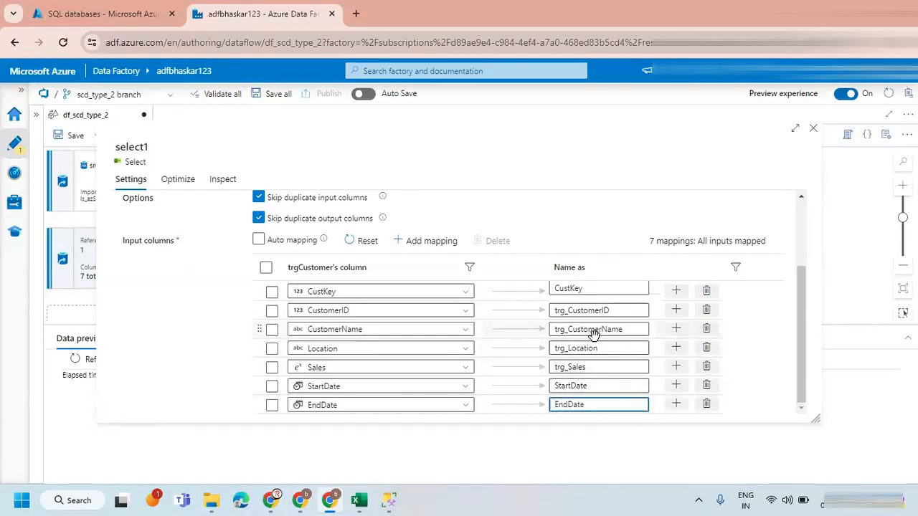
# Check the trgSelect column mappings, close the settings and preview the transformation's output data.
pyautogui.scroll(1, 595, 338)
pyautogui.scroll(2, 595, 337)
pyautogui.scroll(-3, 617, 375)
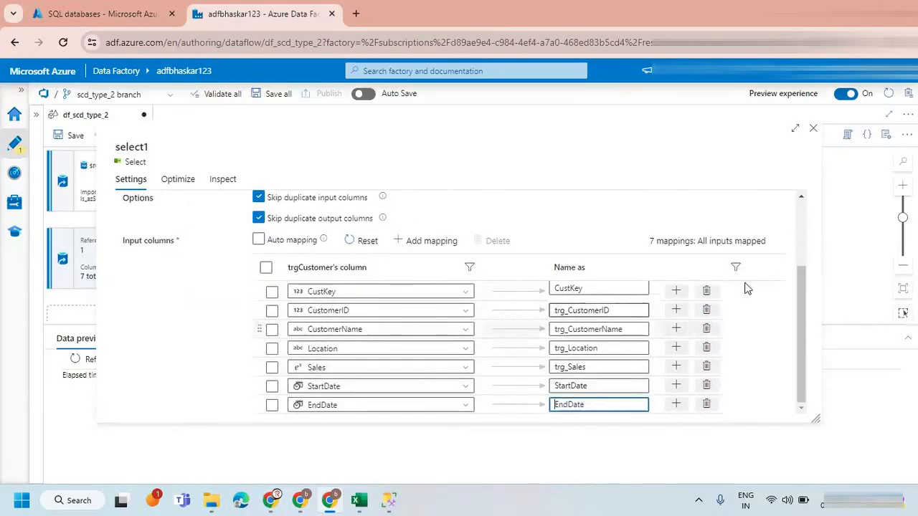
pyautogui.click(813, 132)
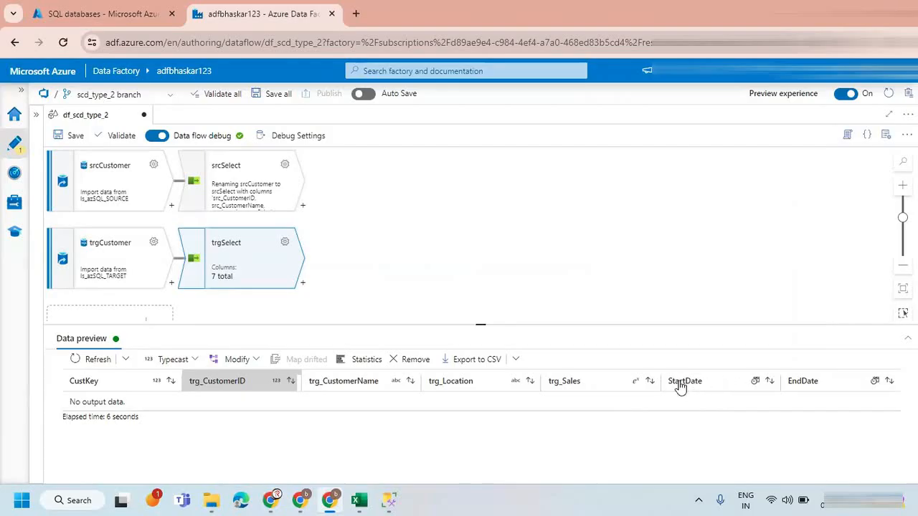
# Switch to SQL Server Management Studio and replace the asterisk in the TARGET customer SELECT query with CustKey and CustomerID.
pyautogui.click(398, 499)
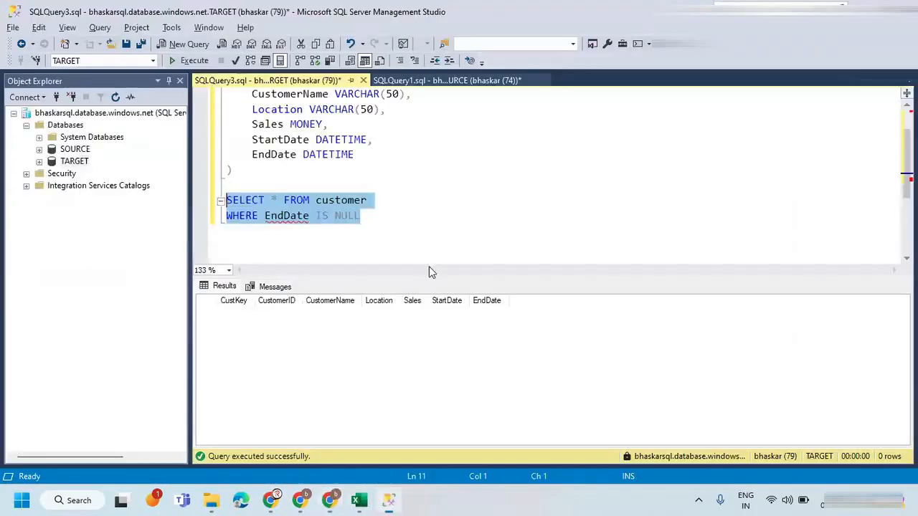
pyautogui.click(280, 201)
pyautogui.scroll(1, 331, 198)
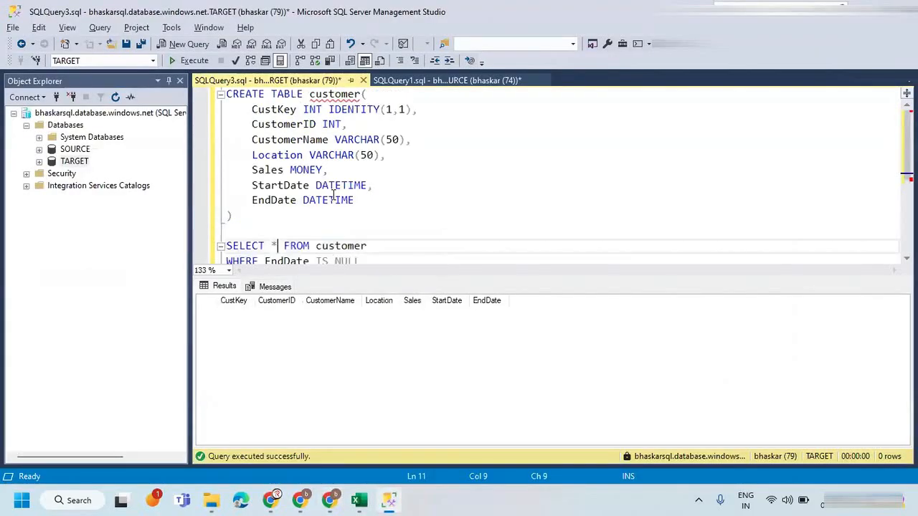
pyautogui.press('BackSpace')
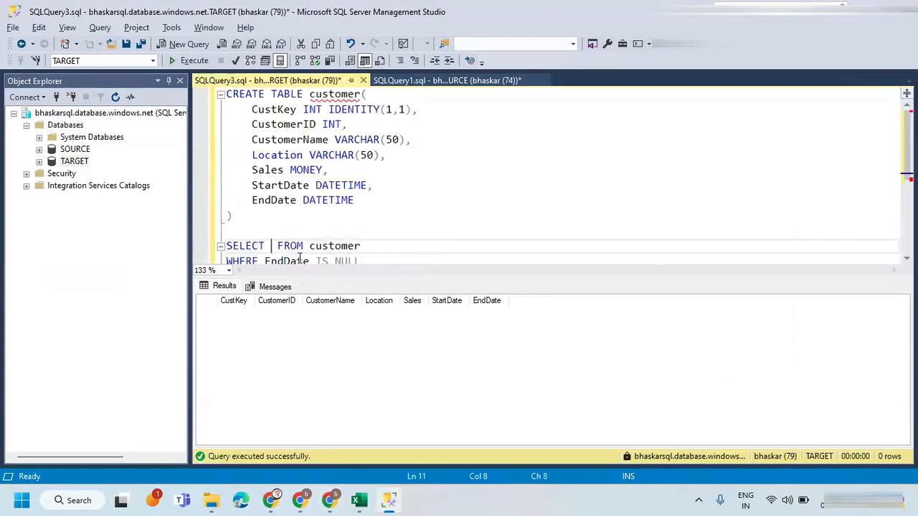
pyautogui.write('Custome')
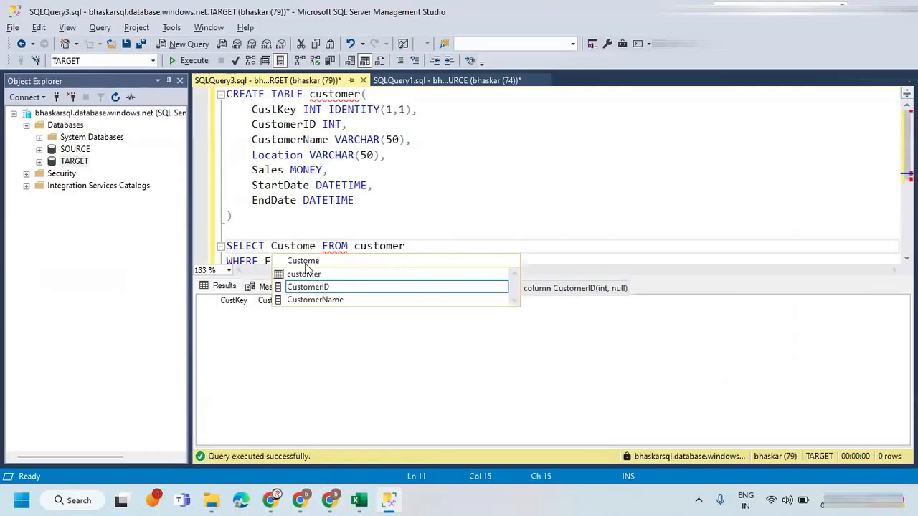
pyautogui.write('rKey')
pyautogui.press('BackSpace')
pyautogui.press('BackSpace')
pyautogui.press('BackSpace')
pyautogui.press('BackSpace')
pyautogui.press('BackSpace')
pyautogui.press('BackSpace')
pyautogui.press('BackSpace')
pyautogui.press('BackSpace')
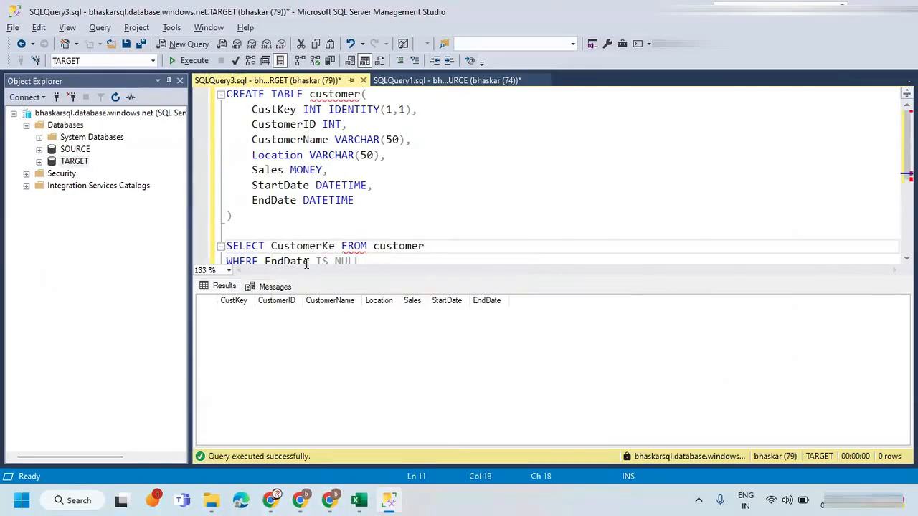
pyautogui.write('Key, Customer')
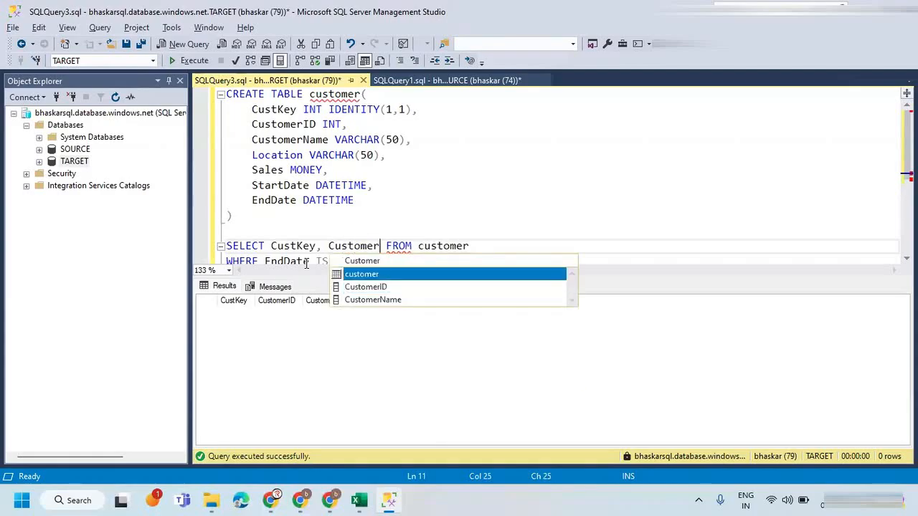
pyautogui.press('Down')
pyautogui.press('Tab')
pyautogui.write(', ')
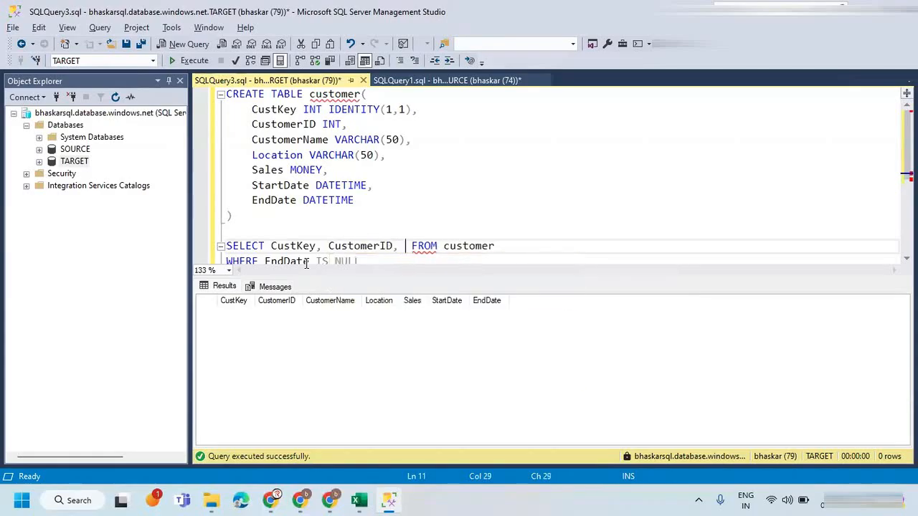
pyautogui.write('CUst')
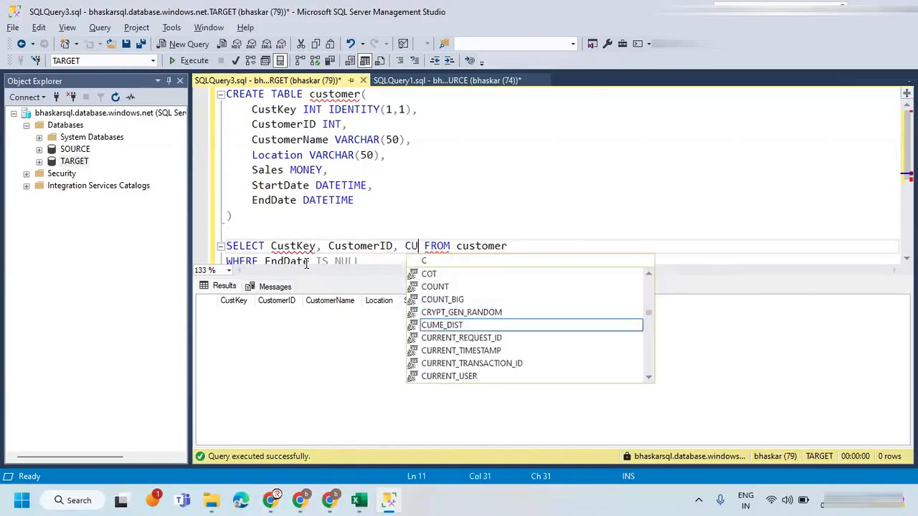
# Add CustomerName, Location and Sales to the query's select list and hide the results pane.
pyautogui.press('Down')
pyautogui.press('Down')
pyautogui.press('Tab')
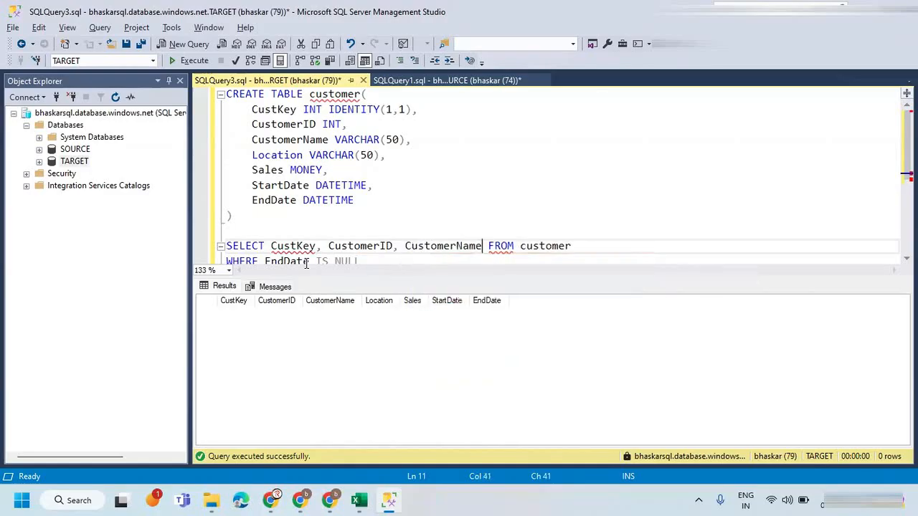
pyautogui.write(', Locat')
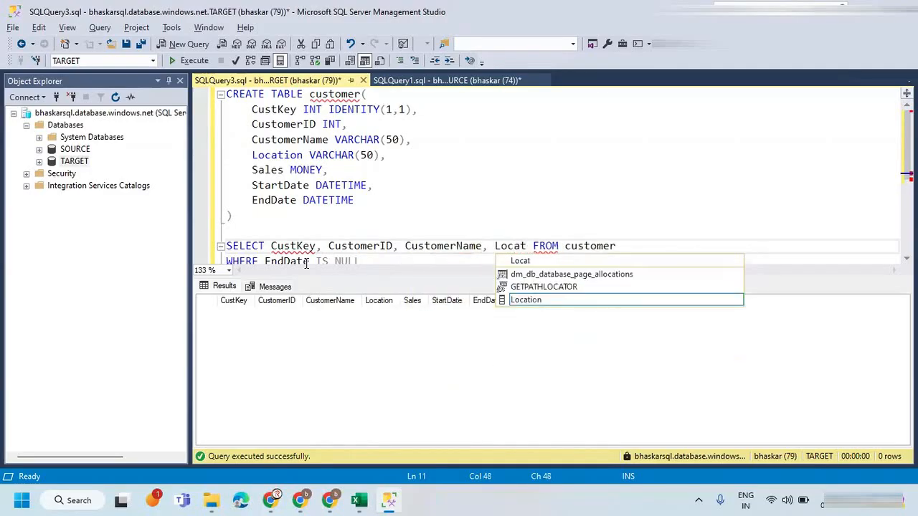
pyautogui.press('Tab')
pyautogui.write(', Sales')
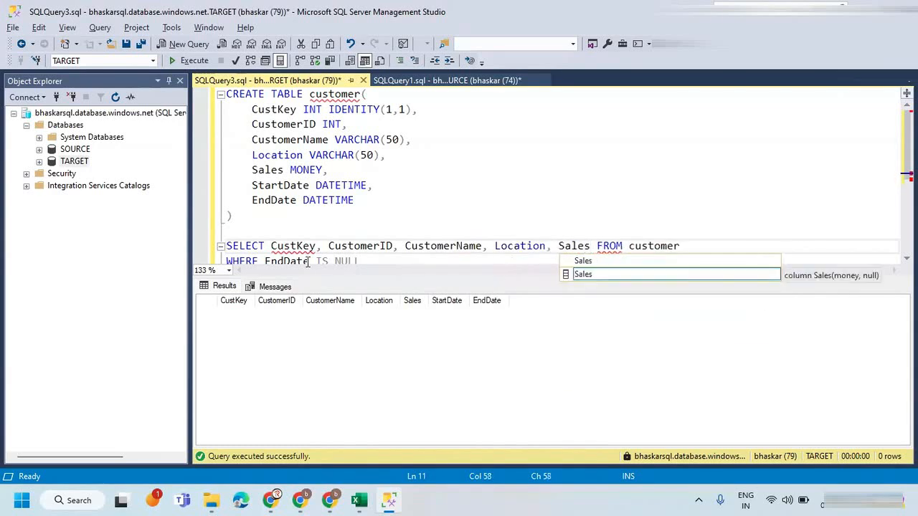
pyautogui.click(308, 261)
pyautogui.hotkey('ctrl', 'r')
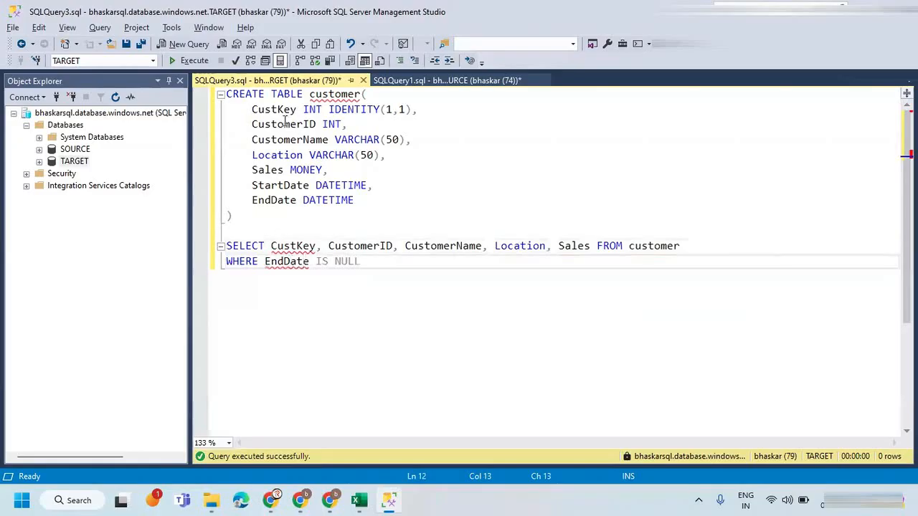
# Turn off IntelliSense and run only the revised SELECT query with its EndDate IS NULL condition.
pyautogui.doubleClick(284, 110)
pyautogui.click(316, 246)
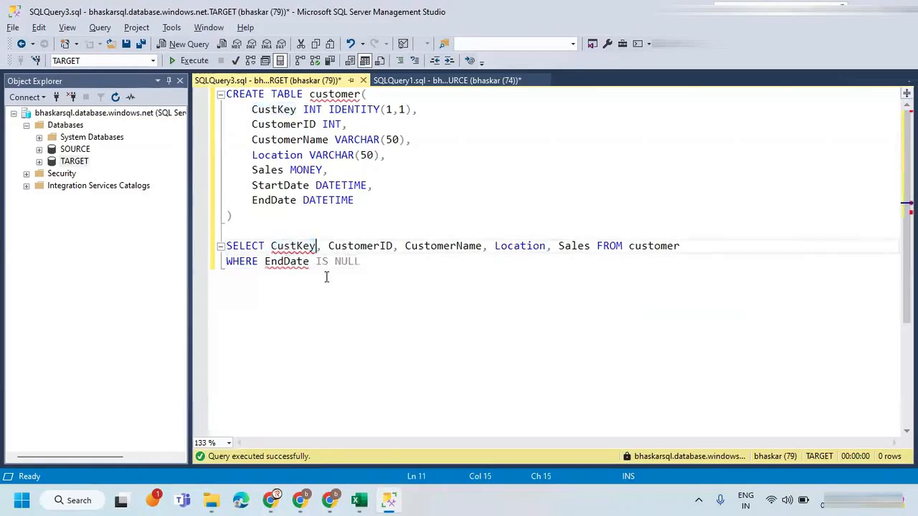
pyautogui.click(100, 29)
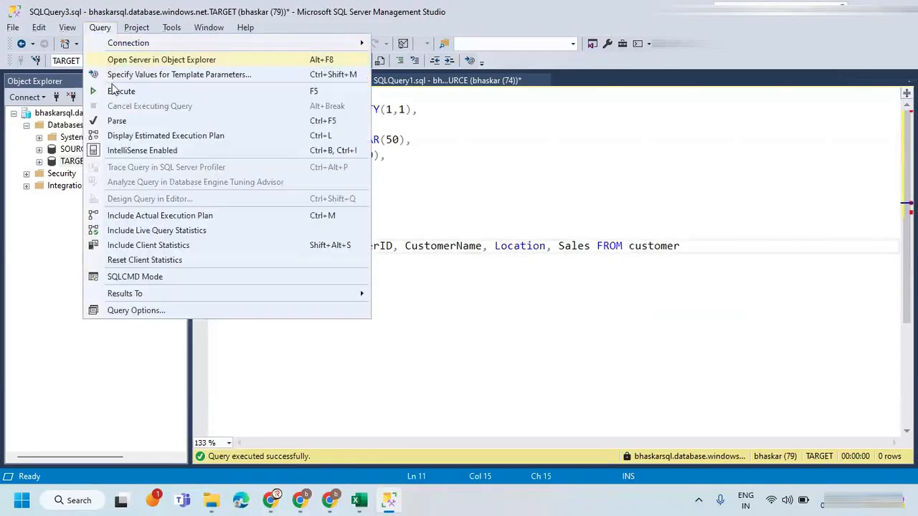
pyautogui.click(142, 150)
pyautogui.moveTo(419, 266); pyautogui.dragTo(208, 246)
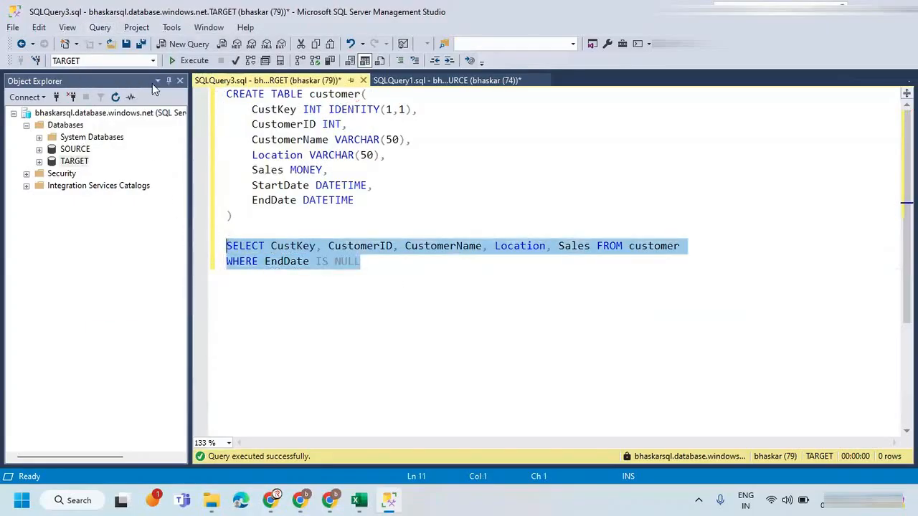
pyautogui.click(189, 61)
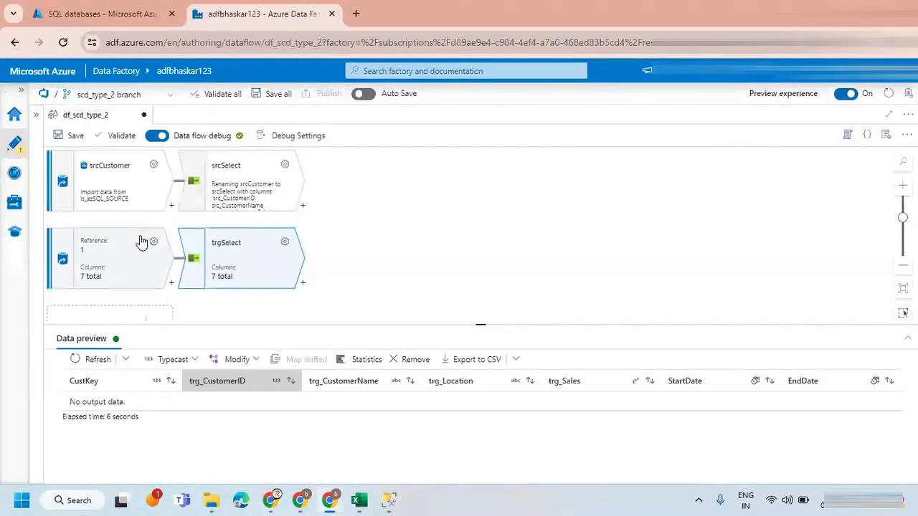
# Switch to Azure Data Factory and set trgCustomer's query to SELECT CustKey, CustomerID, CustomerName, Location, Sales FROM customer WHERE EndDate IS NULL.
pyautogui.click(142, 242)
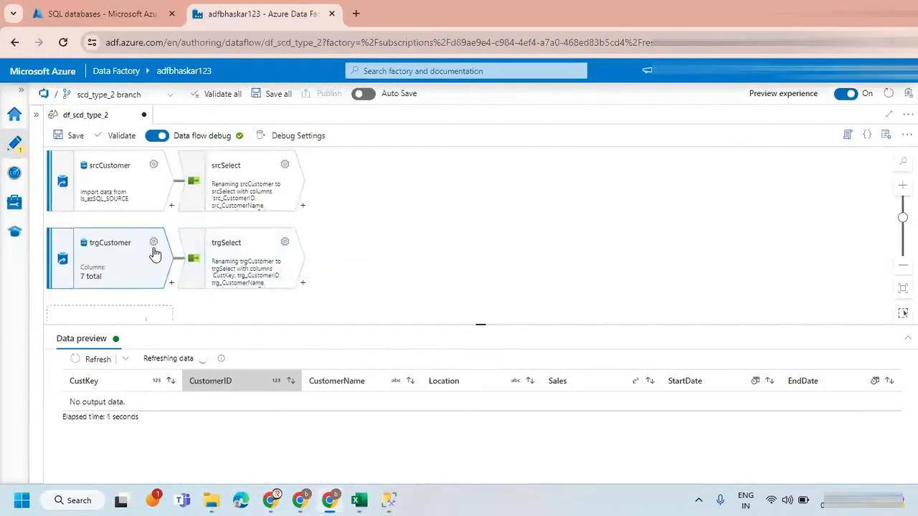
pyautogui.doubleClick(149, 242)
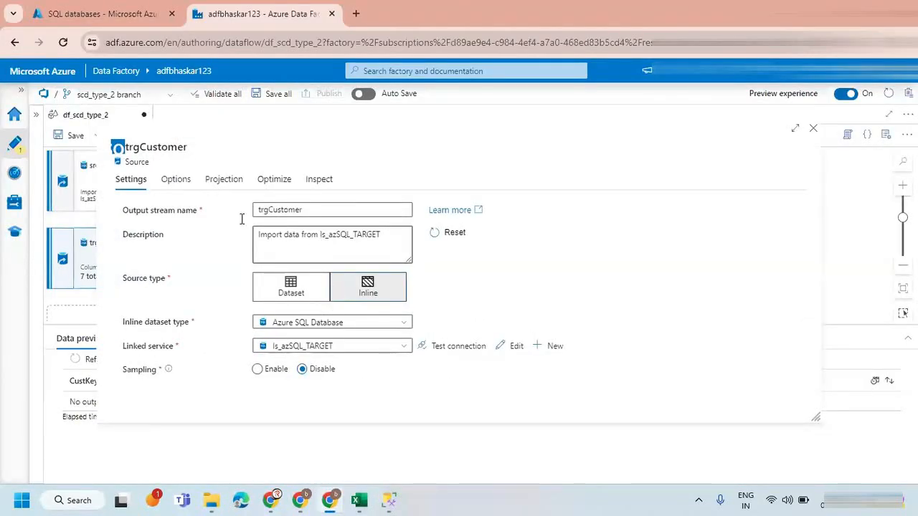
pyautogui.click(178, 181)
pyautogui.click(334, 244)
pyautogui.hotkey('ctrl', 'a')
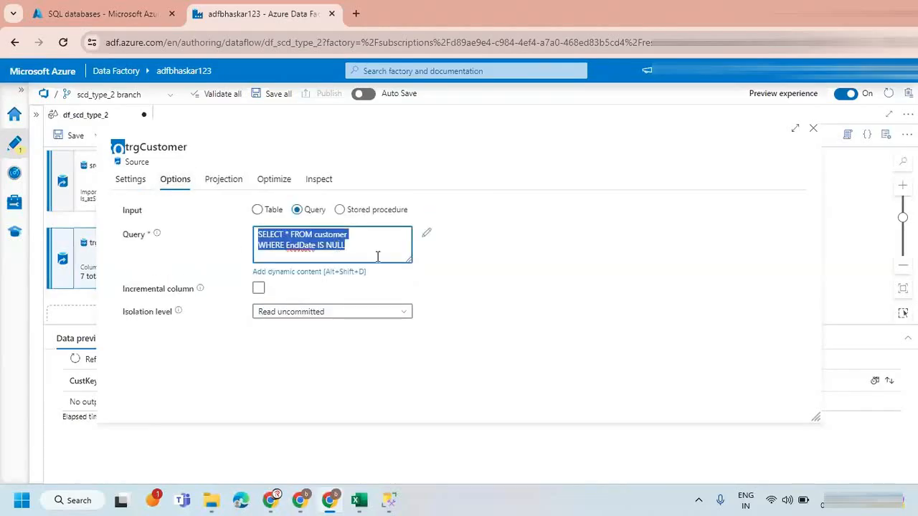
pyautogui.hotkey('ctrl', 'v')
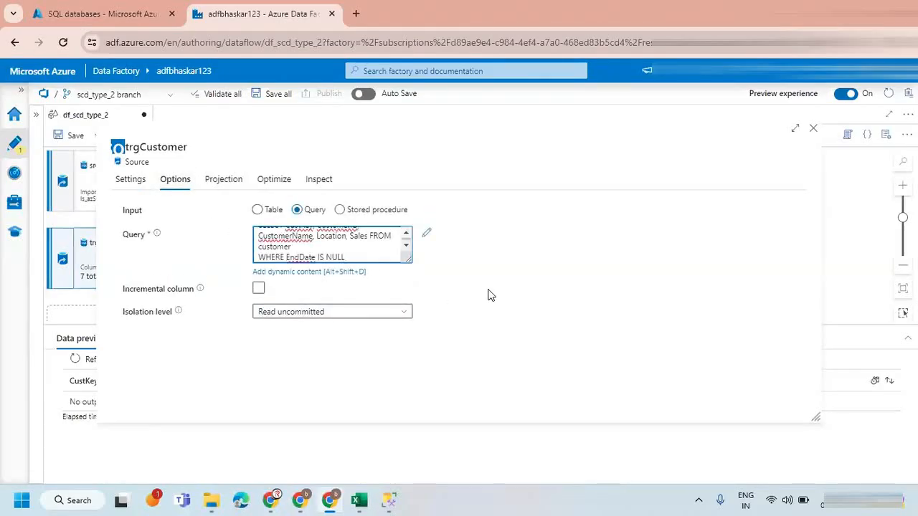
# Clear the trgCustomer source's projection schema, import it again from the revised query and close the settings.
pyautogui.click(223, 180)
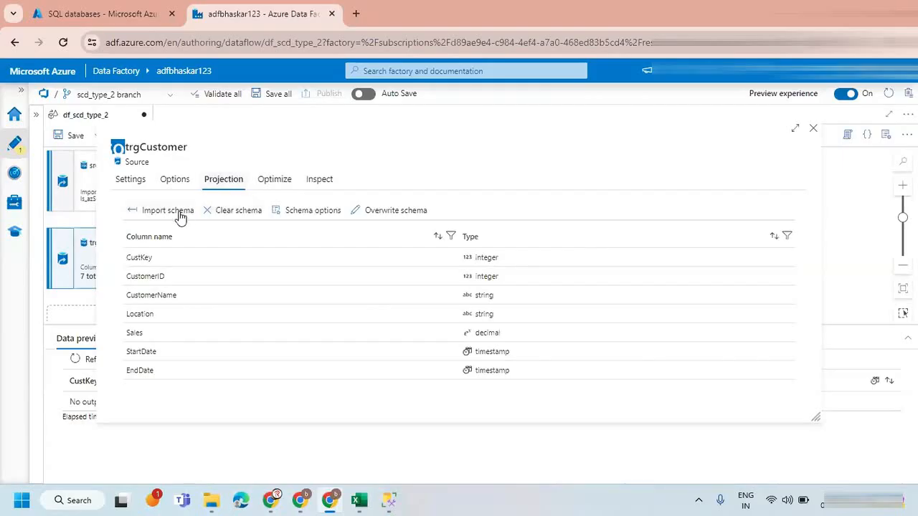
pyautogui.click(234, 215)
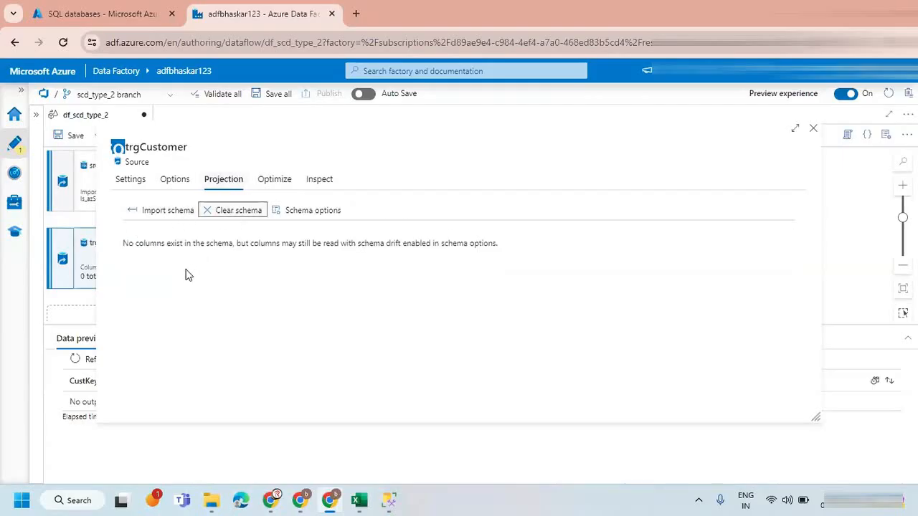
pyautogui.click(164, 213)
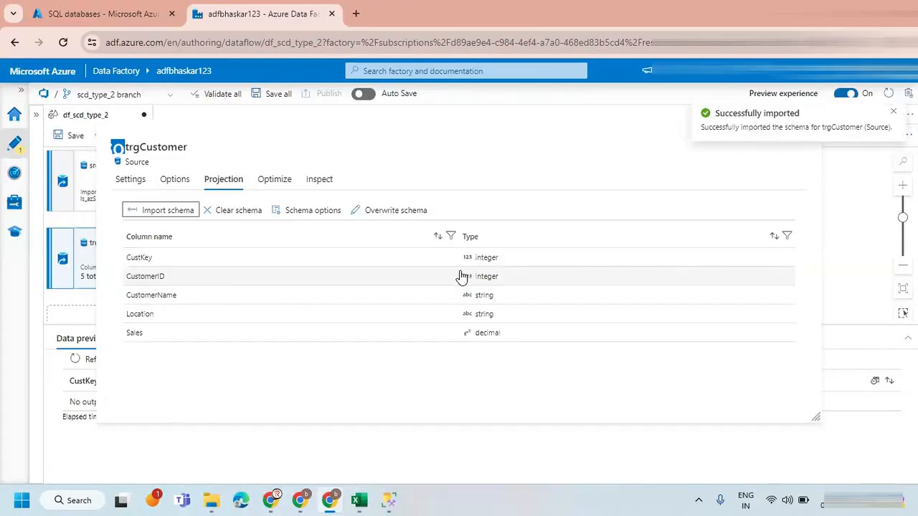
pyautogui.click(892, 112)
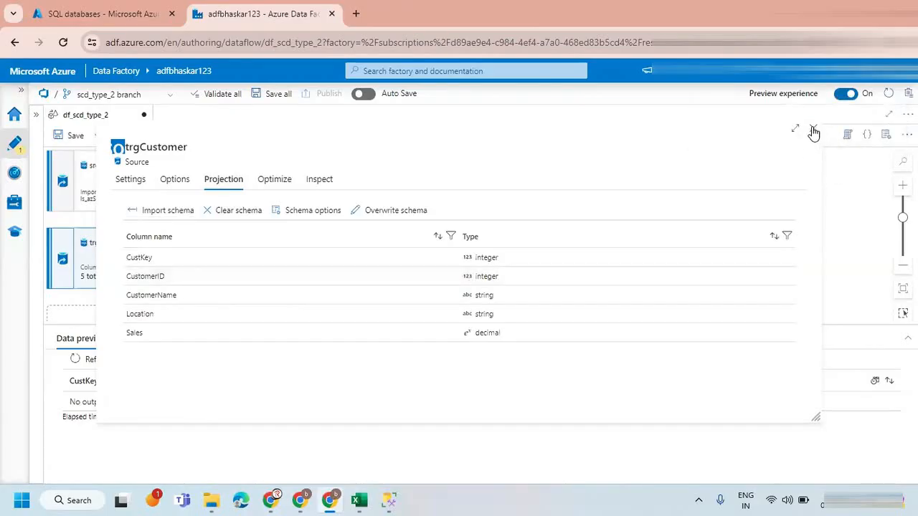
pyautogui.click(813, 131)
# Delete the trgSelect transformation and add a new Select after trgCustomer with the output stream name trgSelect.
pyautogui.click(229, 260)
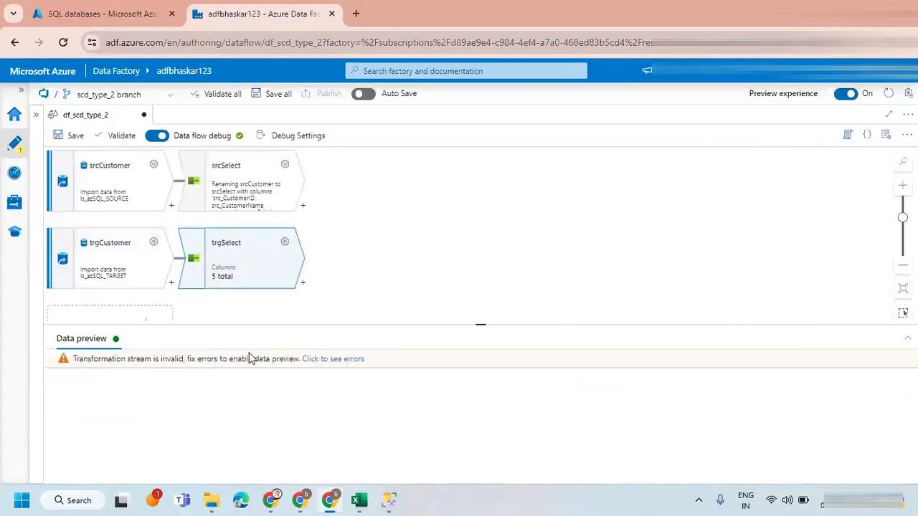
pyautogui.press('Delete')
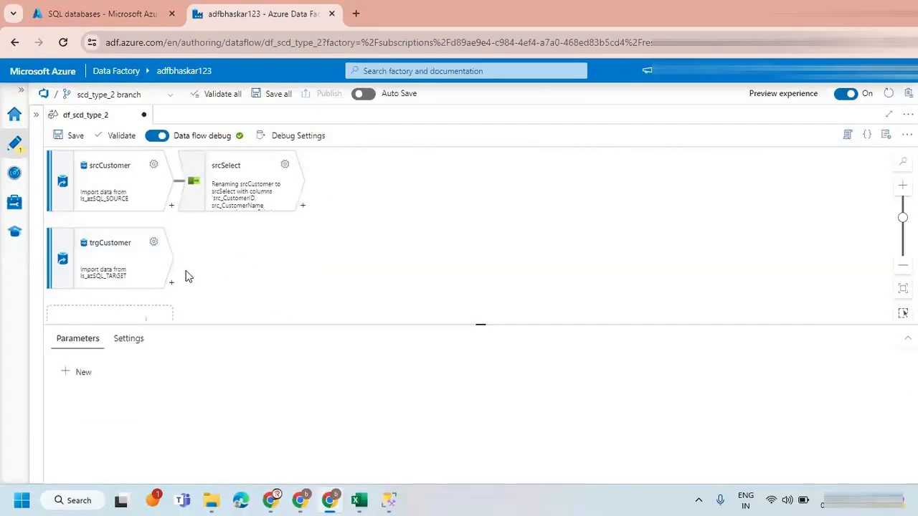
pyautogui.click(171, 284)
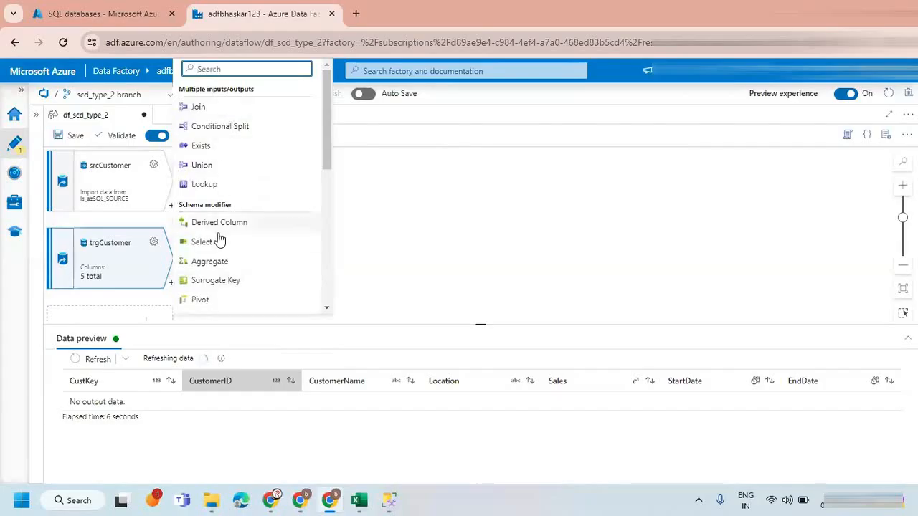
pyautogui.click(220, 246)
pyautogui.moveTo(278, 209); pyautogui.dragTo(225, 211)
pyautogui.write('sr')
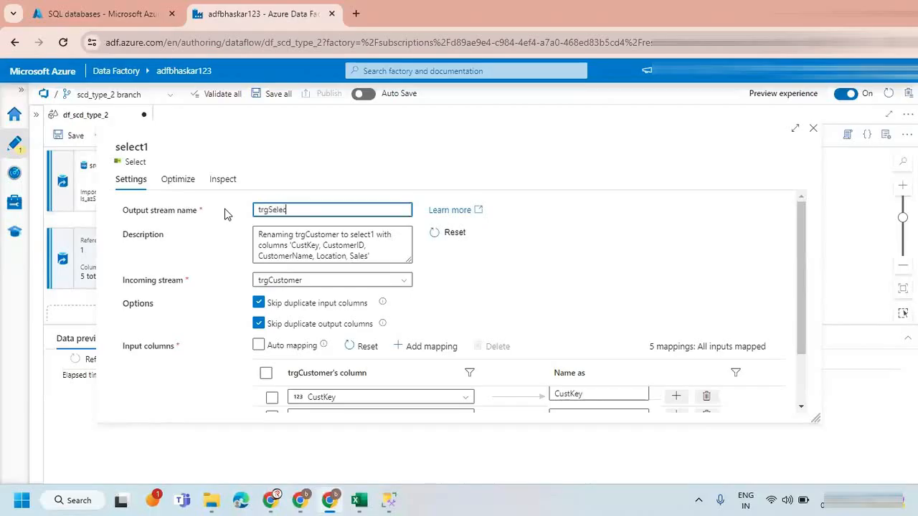
# Rename the new Select's output columns to trg_CustomerID, trg_CustomerName, trg_Location and trg_Sales, leaving CustKey as it is.
pyautogui.moveTo(800, 250); pyautogui.dragTo(793, 358)
pyautogui.click(584, 348)
pyautogui.write('trg_')
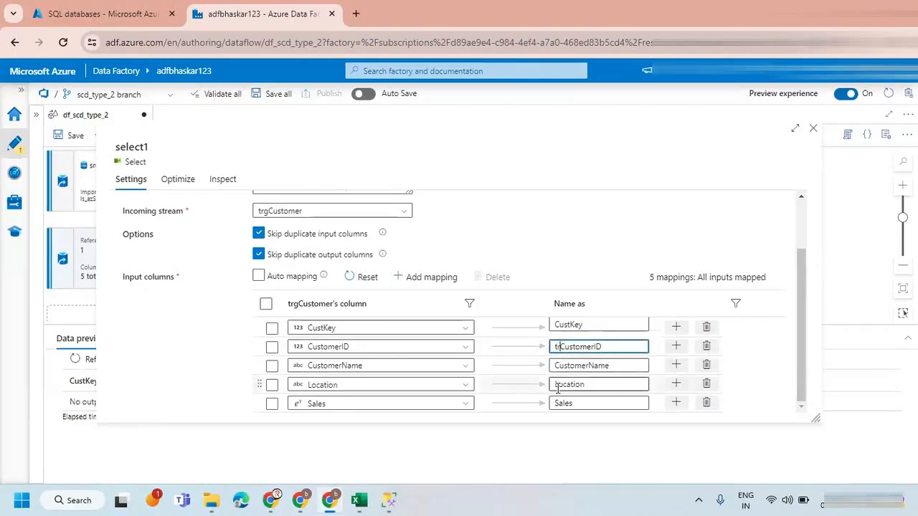
pyautogui.hotkey('shift', 'Right')
pyautogui.hotkey('shift', 'Right')
pyautogui.hotkey('ctrl', 'c')
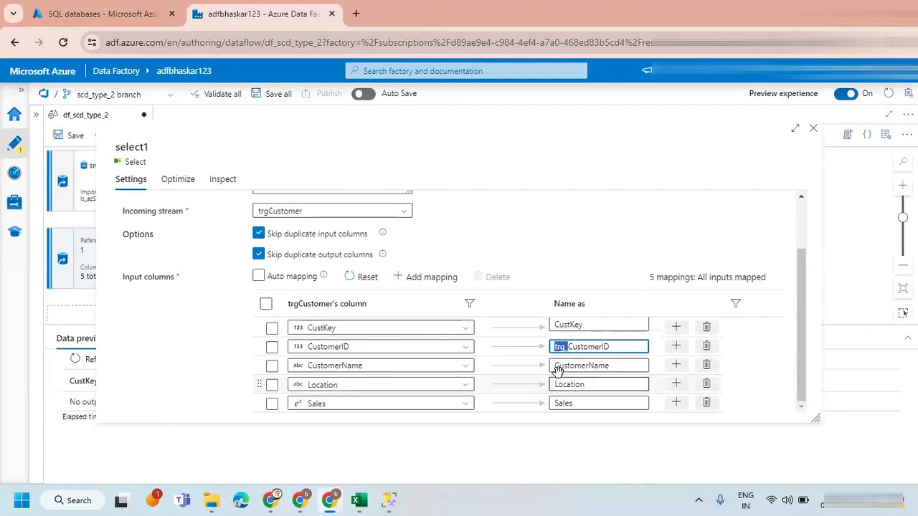
pyautogui.click(559, 365)
pyautogui.hotkey('ctrl', 'v')
pyautogui.click(557, 385)
pyautogui.hotkey('ctrl', 'v')
pyautogui.click(557, 402)
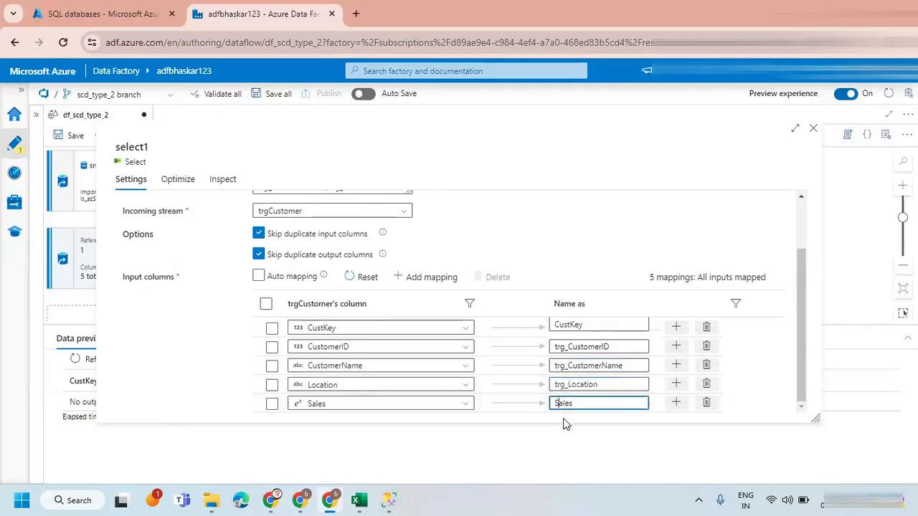
pyautogui.hotkey('ctrl', 'v')
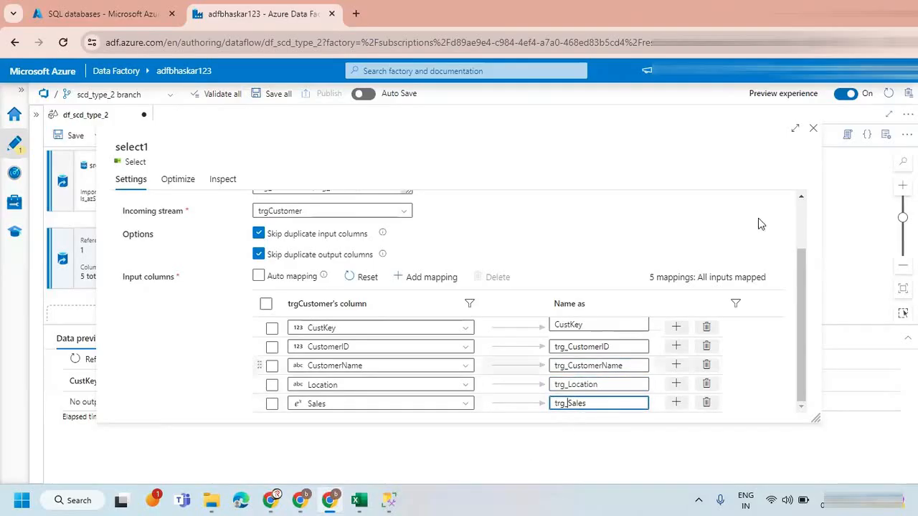
# Close the transformation settings and compare the data previews of trgSelect and srcSelect.
pyautogui.click(814, 131)
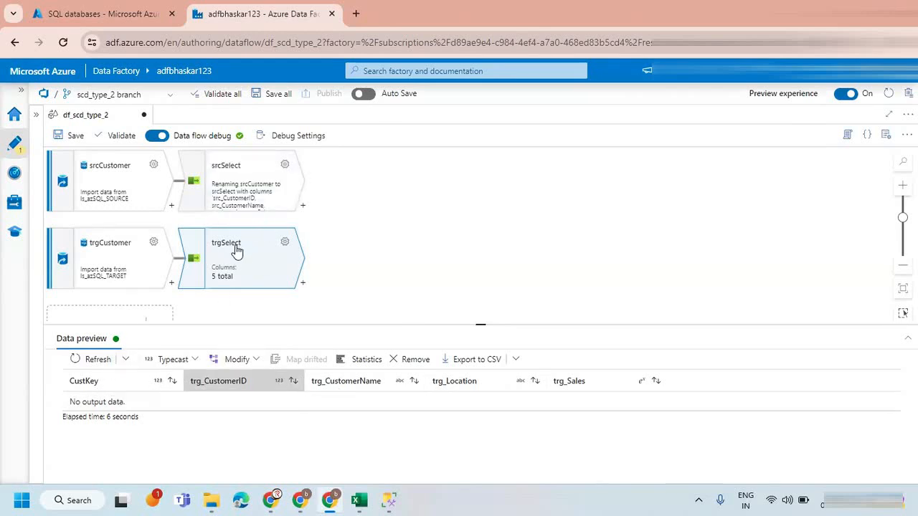
pyautogui.click(260, 169)
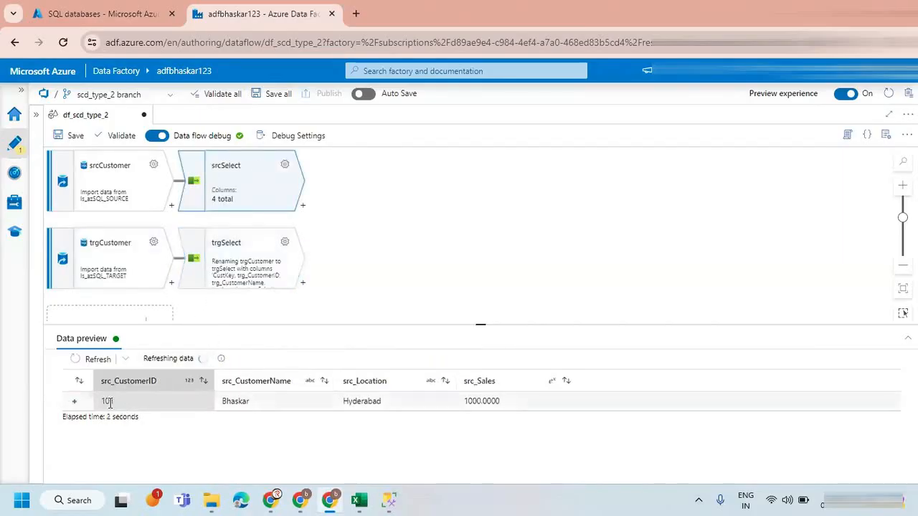
pyautogui.click(235, 262)
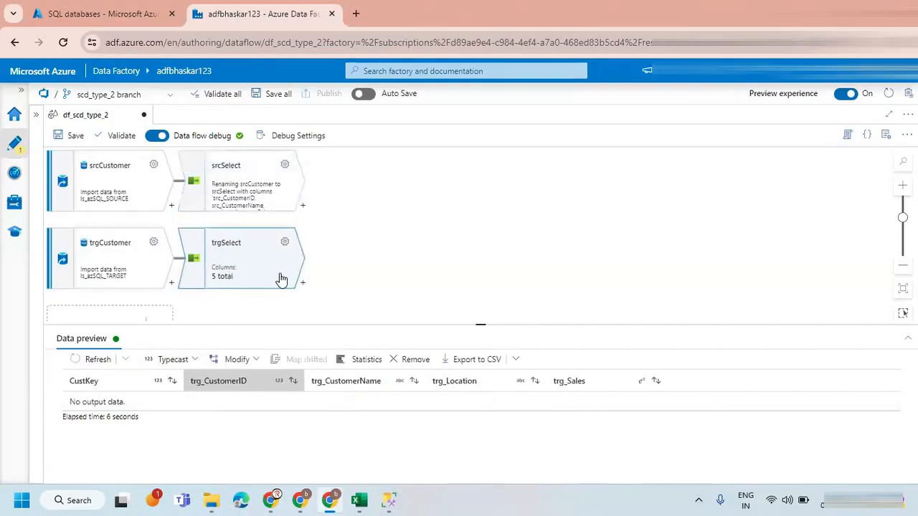
# Add a Lookup transformation after srcSelect with the output stream name NewOrExisted.
pyautogui.click(387, 261)
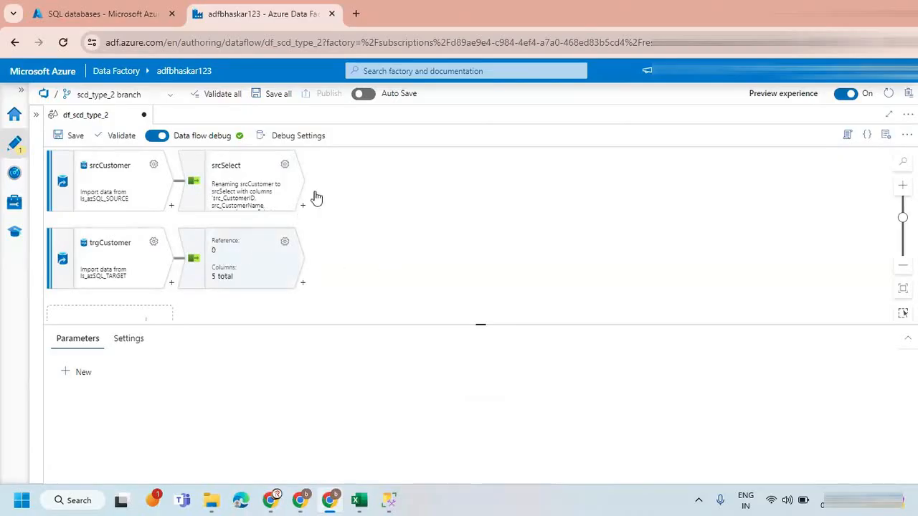
pyautogui.click(302, 208)
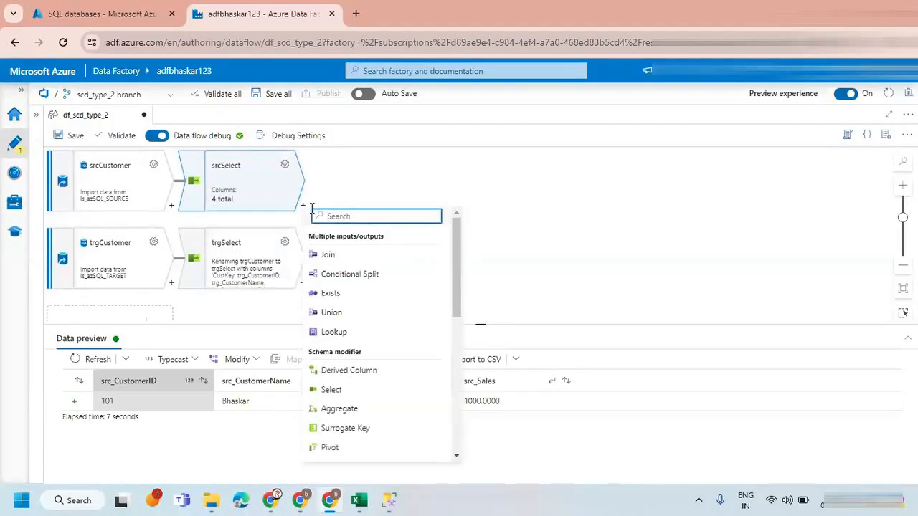
pyautogui.write('lo')
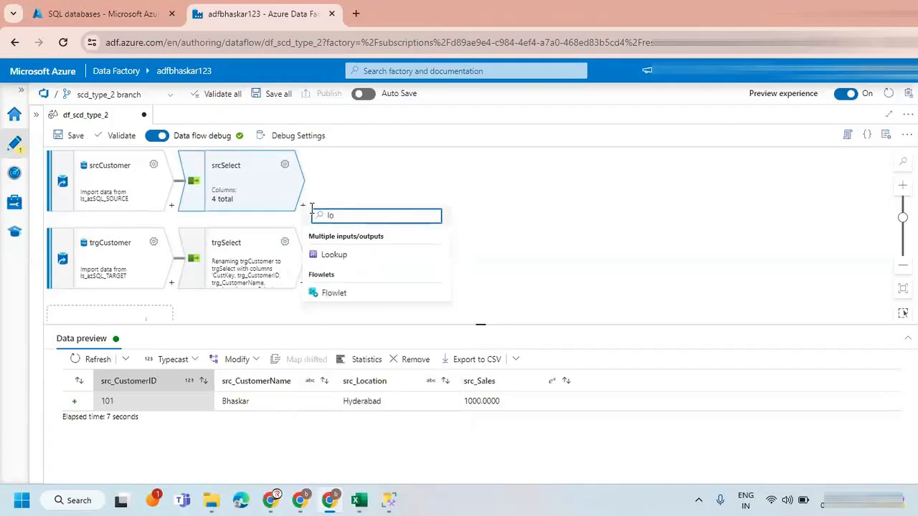
pyautogui.click(362, 255)
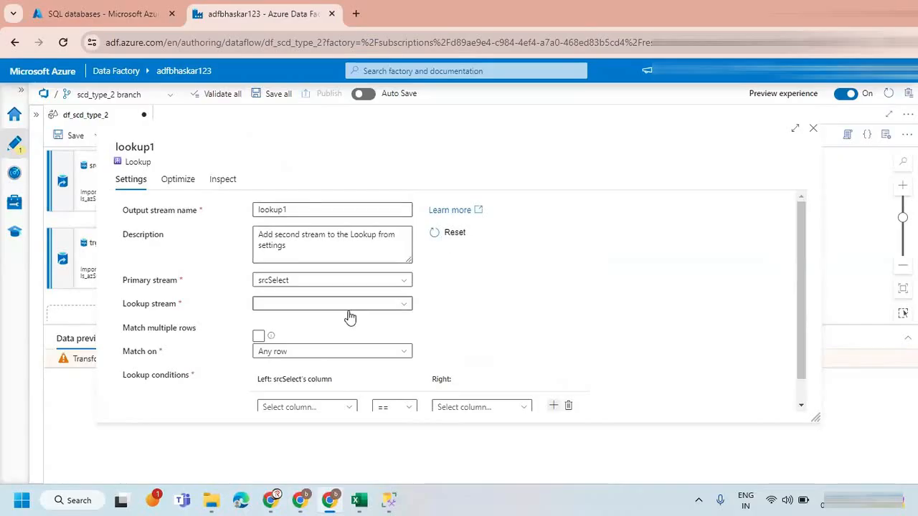
pyautogui.scroll(-1, 394, 256)
pyautogui.scroll(1, 394, 256)
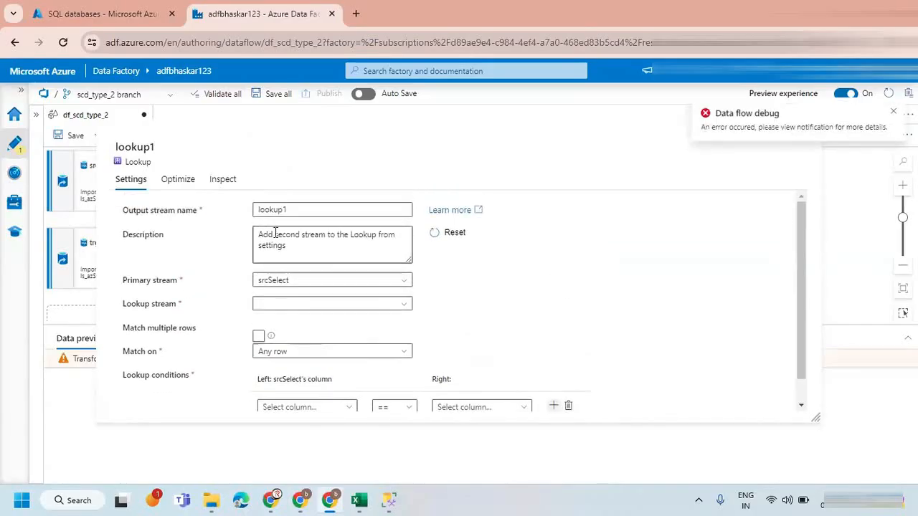
pyautogui.moveTo(294, 208); pyautogui.dragTo(233, 211)
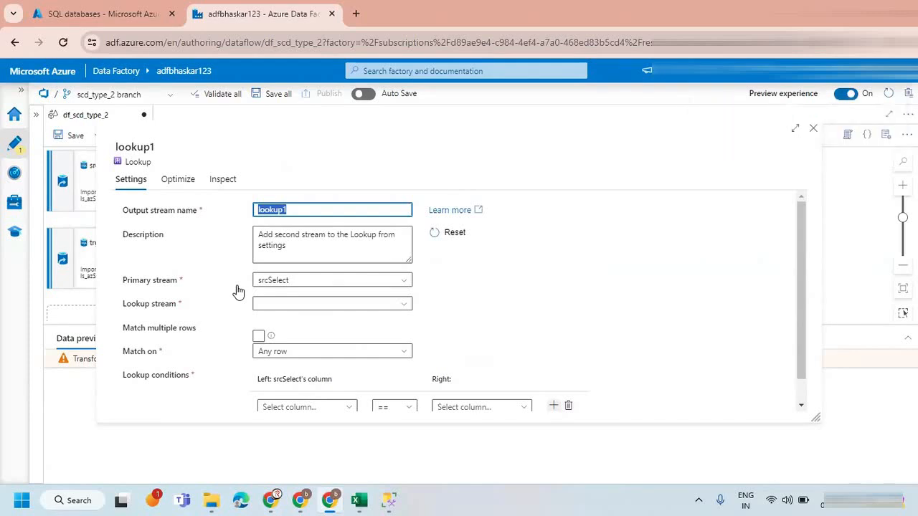
pyautogui.write('NewOR')
pyautogui.press('BackSpace')
pyautogui.write('rExisted')
# Set trgSelect as the lookup stream with the condition src_CustomerID == trg_CustomerID, and close the lookup settings.
pyautogui.scroll(-1, 482, 352)
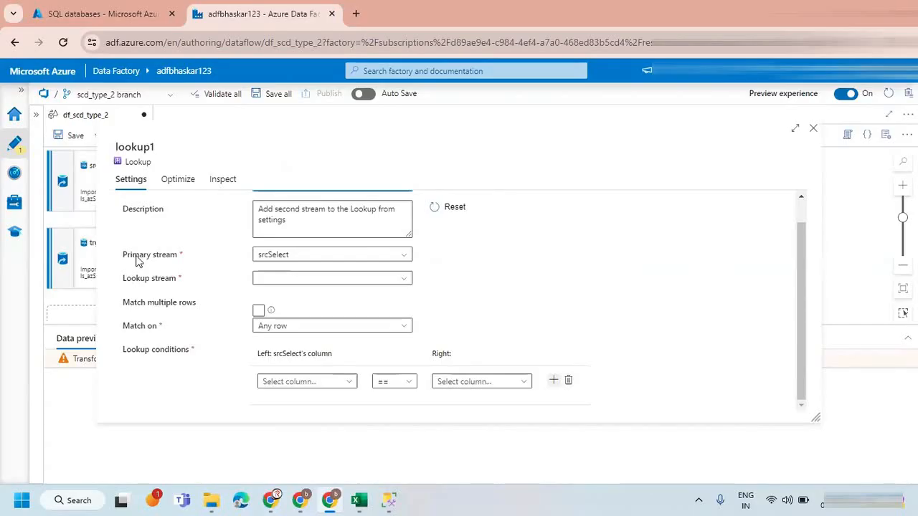
pyautogui.click(281, 280)
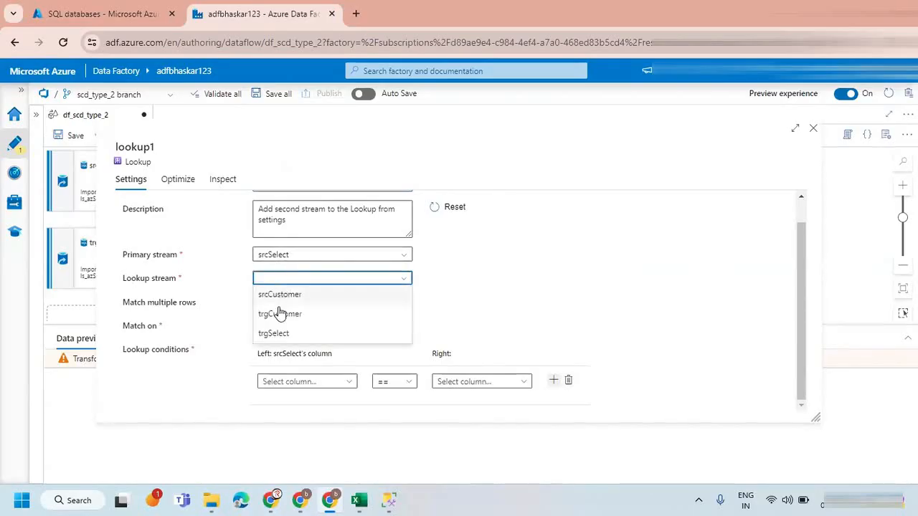
pyautogui.click(279, 331)
pyautogui.click(347, 397)
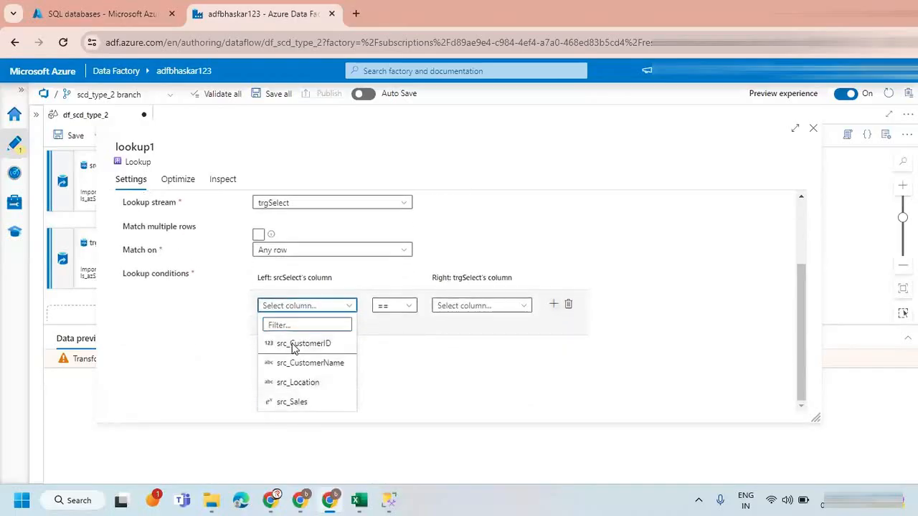
pyautogui.click(293, 347)
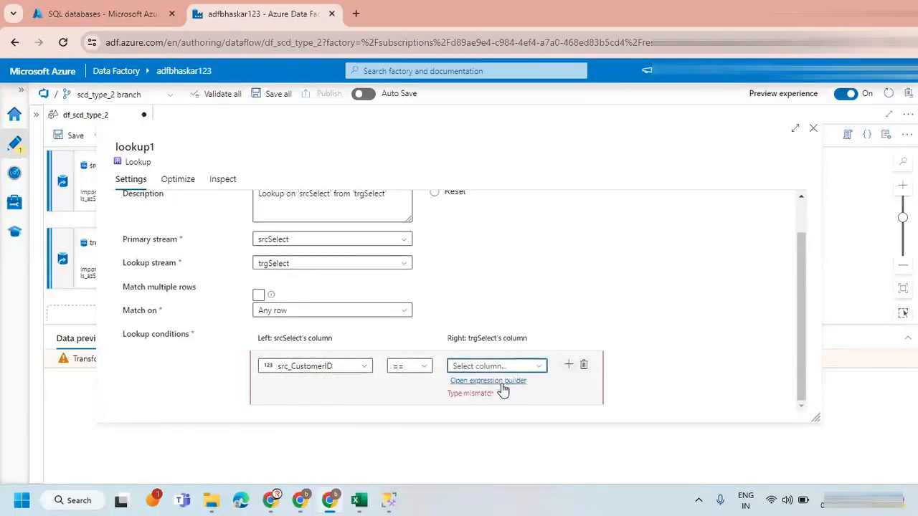
pyautogui.click(534, 367)
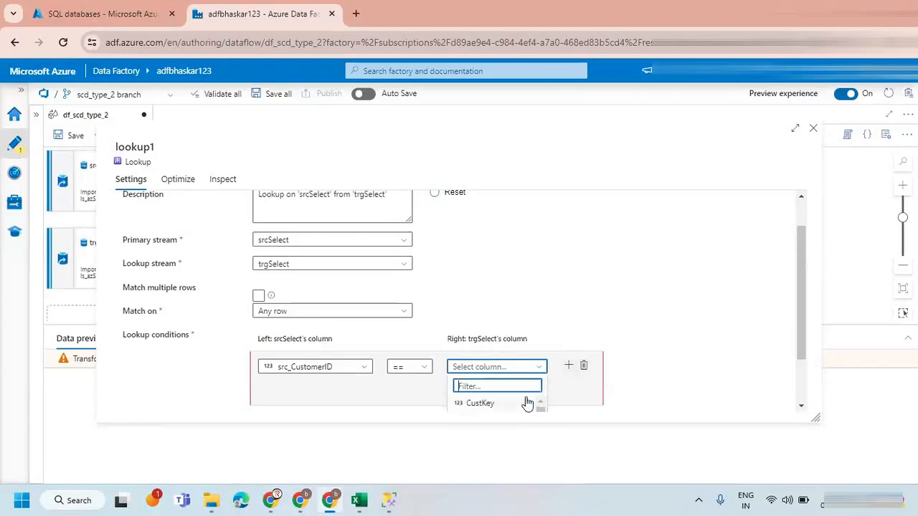
pyautogui.scroll(-1, 506, 414)
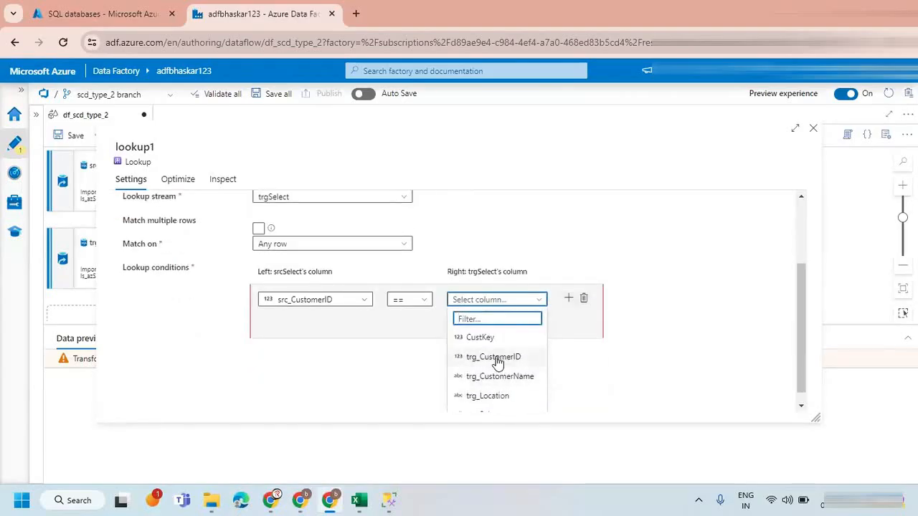
pyautogui.click(495, 357)
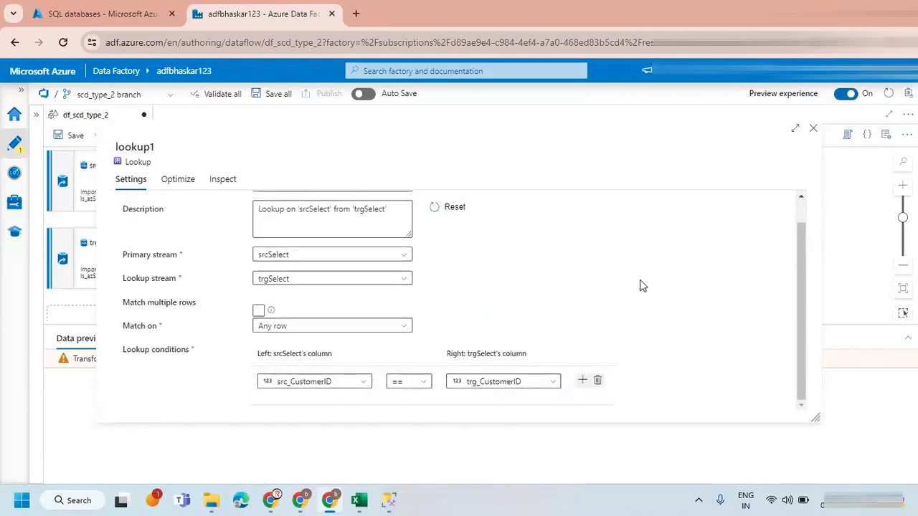
pyautogui.click(812, 131)
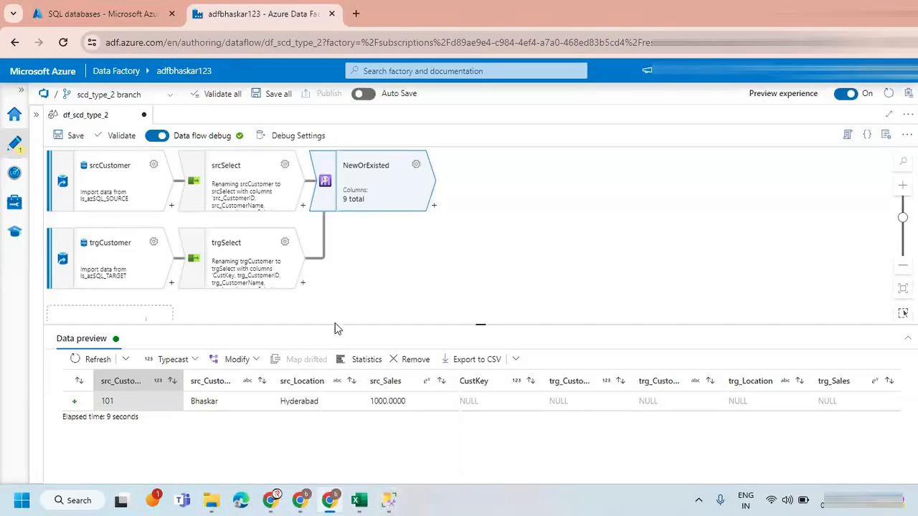
# Switch to SQL Server Management Studio and review the customer row in the SOURCE database's query results.
pyautogui.click(388, 500)
pyautogui.click(383, 201)
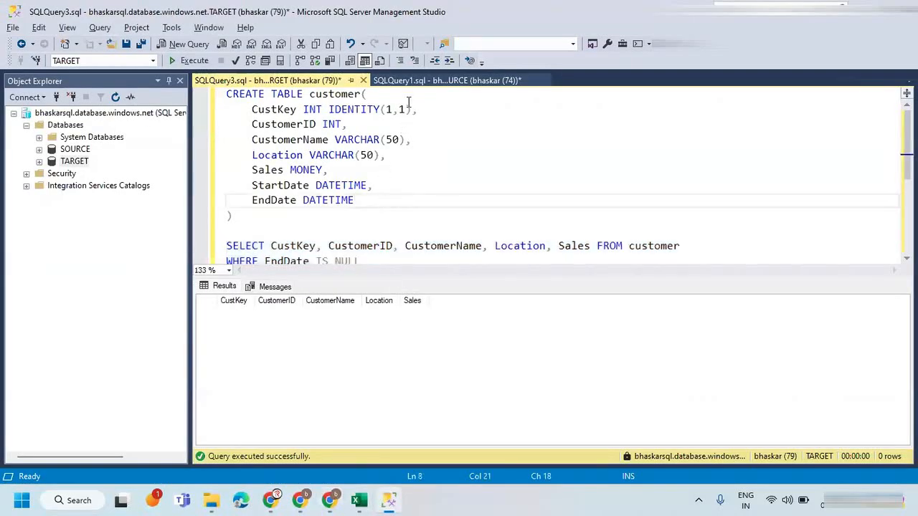
pyautogui.click(409, 81)
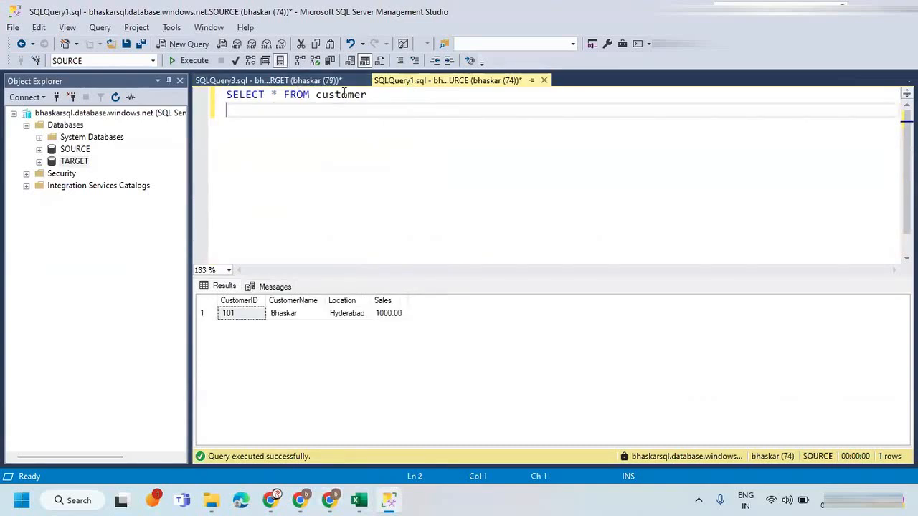
pyautogui.click(380, 94)
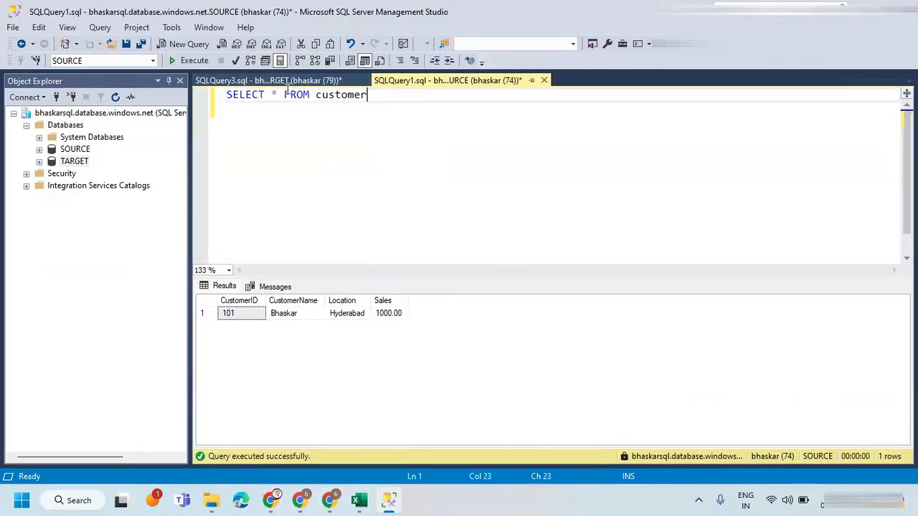
pyautogui.click(387, 315)
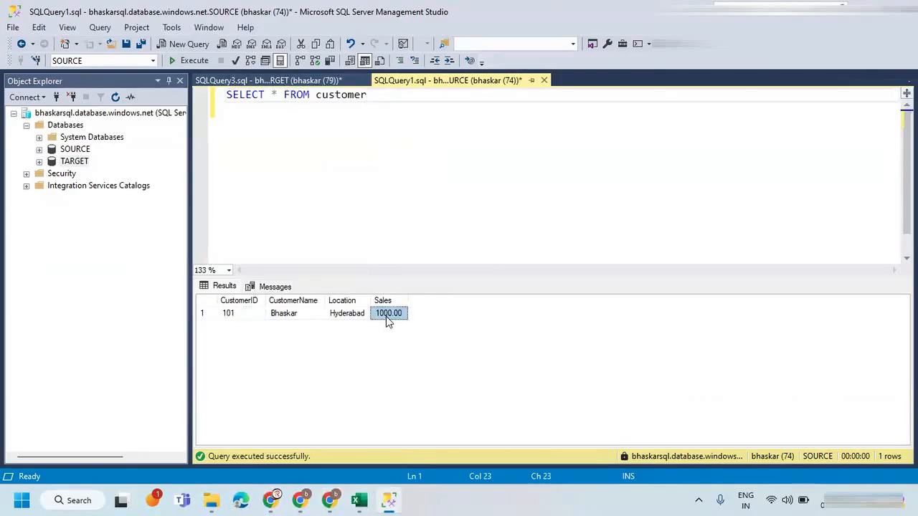
pyautogui.click(214, 316)
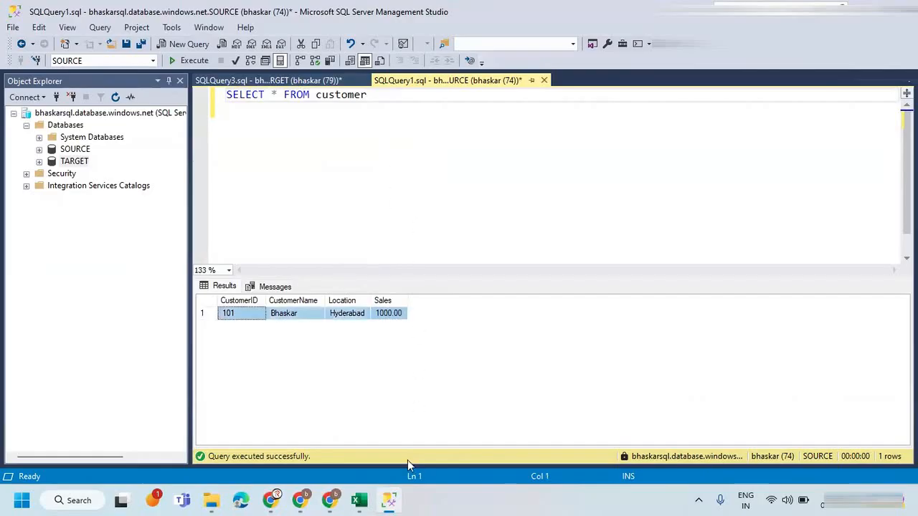
# Below the SOURCE SELECT query, start the statement INSERT INTO customer VALUES(102, for a new customer row.
pyautogui.click(400, 94)
pyautogui.press('Return')
pyautogui.press('Return')
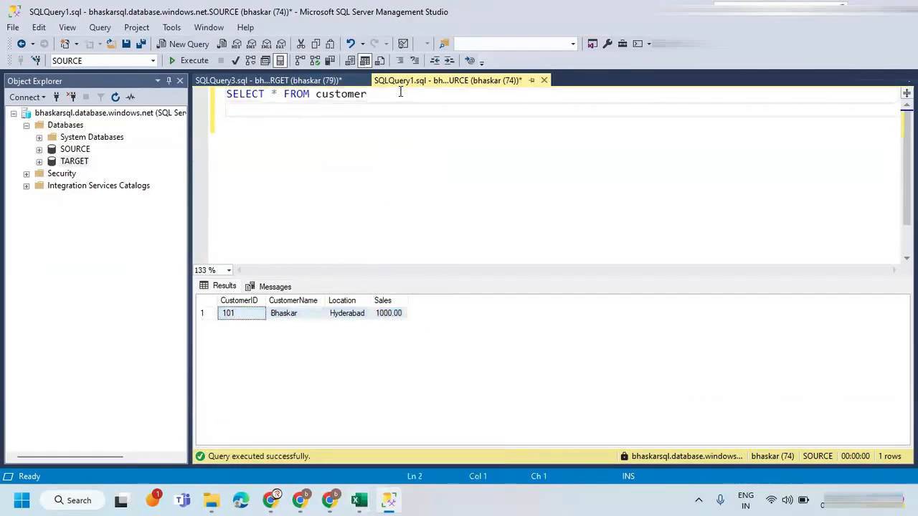
pyautogui.write('INSERT INTO customer')
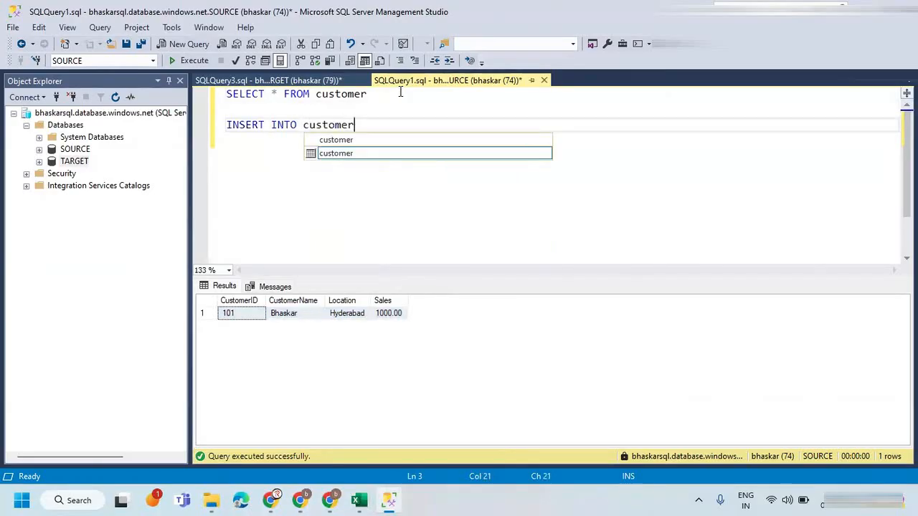
pyautogui.press('Escape')
pyautogui.write('VALUES')
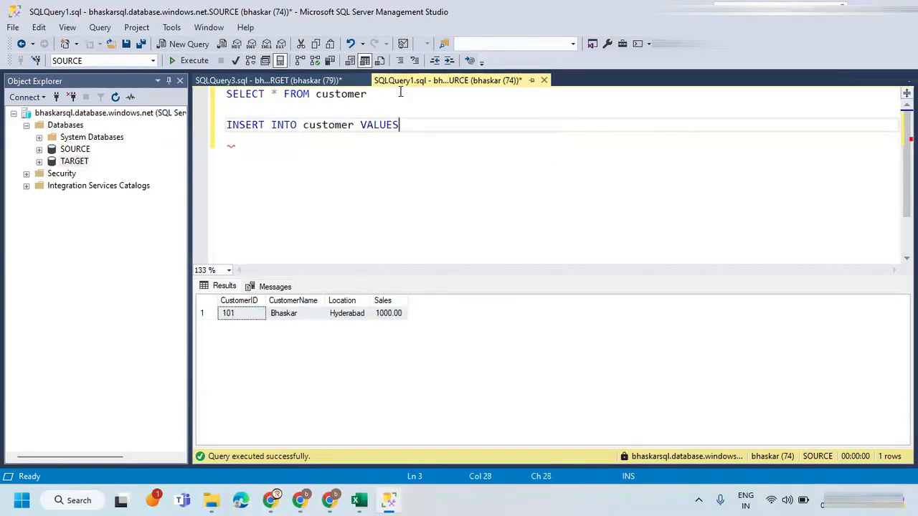
pyautogui.write('(102,')
# Switch to Excel, copy the SOURCE row of customer 102 and paste it into the INSERT statement in SQL Server Management Studio.
pyautogui.moveTo(358, 500)
pyautogui.click(418, 430)
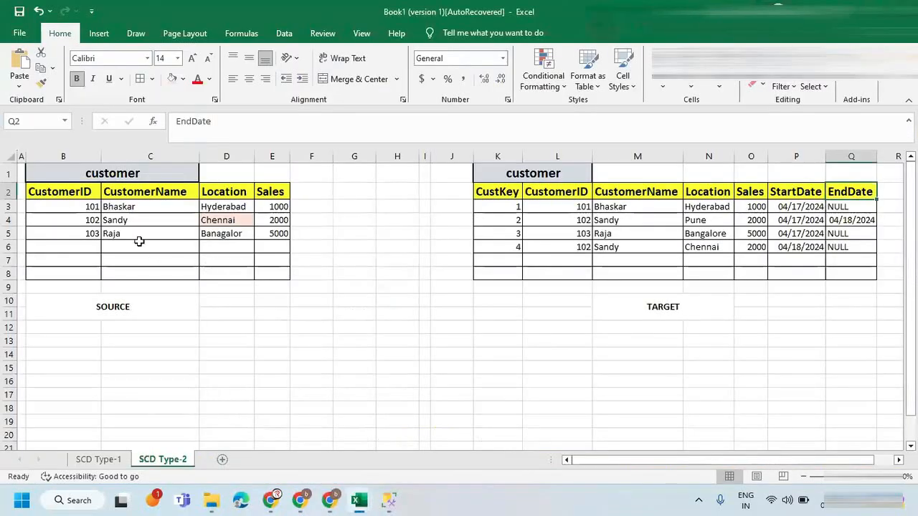
pyautogui.moveTo(83, 220); pyautogui.dragTo(268, 219)
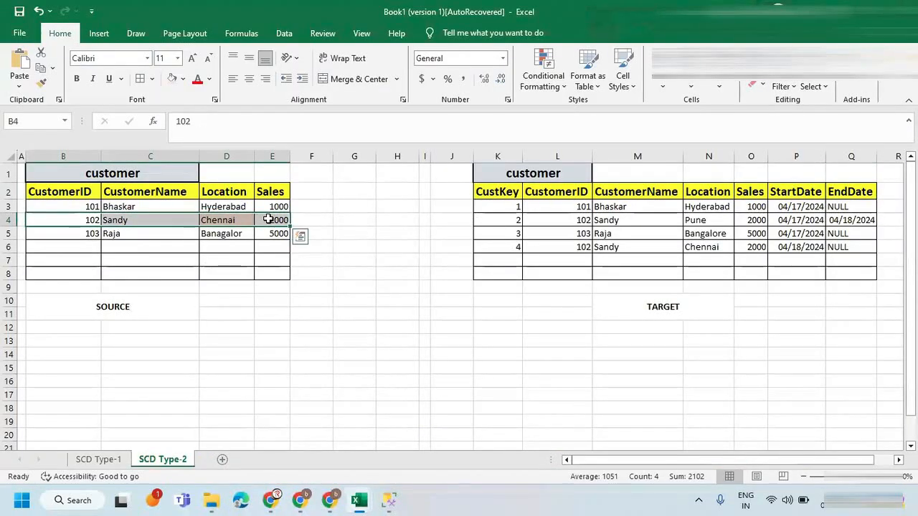
pyautogui.hotkey('ctrl', 'c')
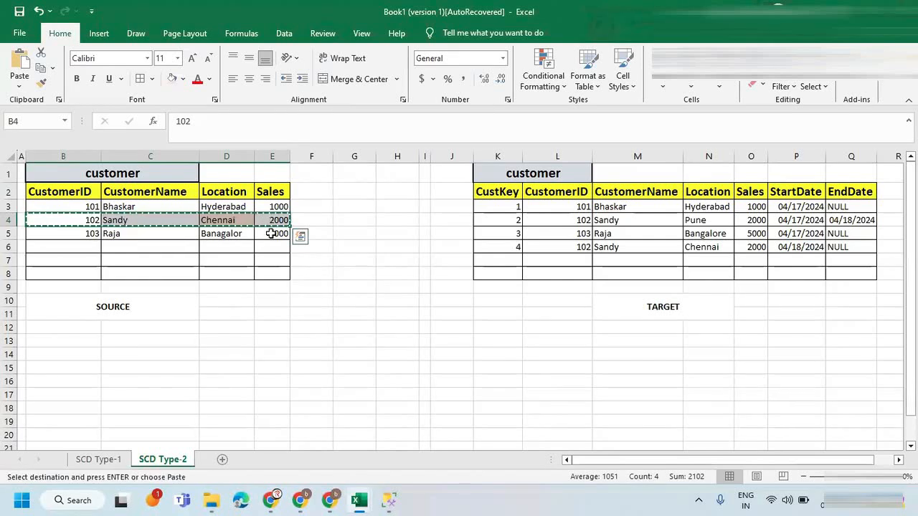
pyautogui.hotkey('alt', 'Tab')
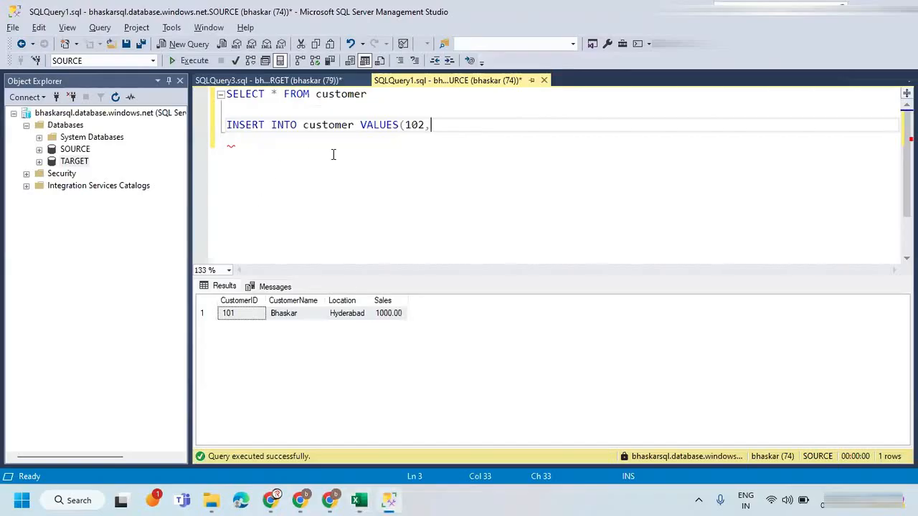
pyautogui.press('Return')
pyautogui.hotkey('ctrl', 'v')
# Remove the duplicate 102 from the pasted values and enclose the customer name in single quotes.
pyautogui.click(446, 126)
pyautogui.press('Delete')
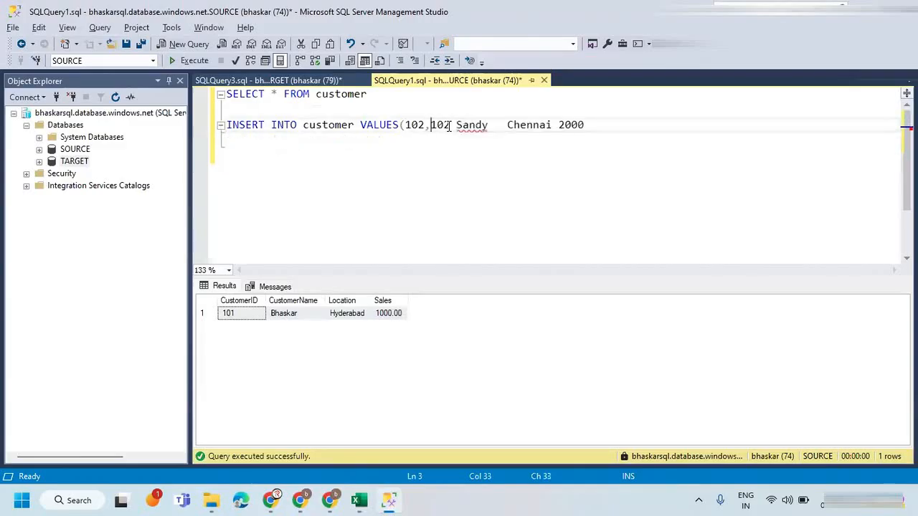
pyautogui.press('Delete')
pyautogui.press('Delete')
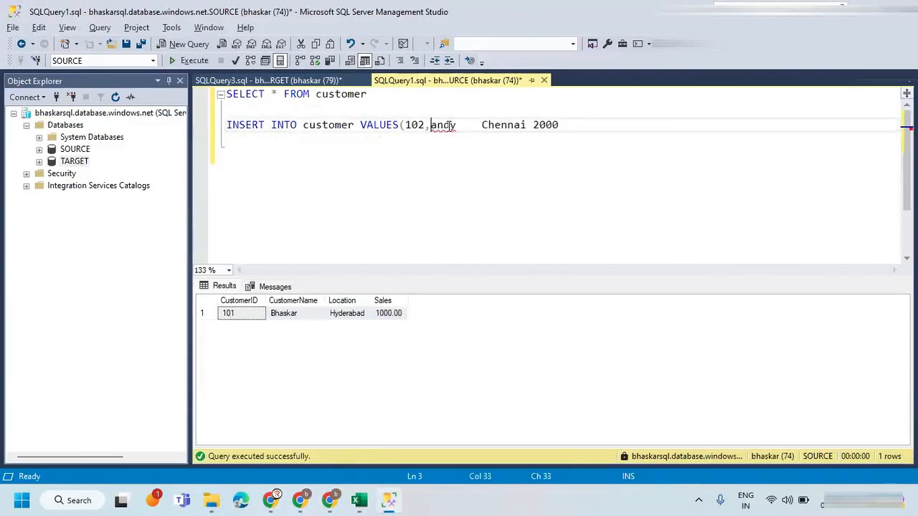
pyautogui.write('S')
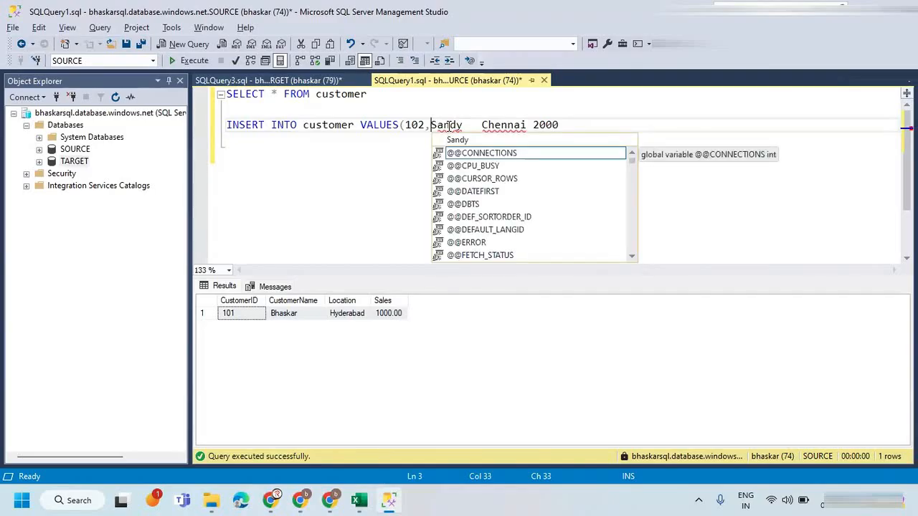
pyautogui.write("'")
pyautogui.press('Right')
pyautogui.press('Right')
pyautogui.press('Right')
pyautogui.write("'")
pyautogui.press('Right')
pyautogui.press('Right')
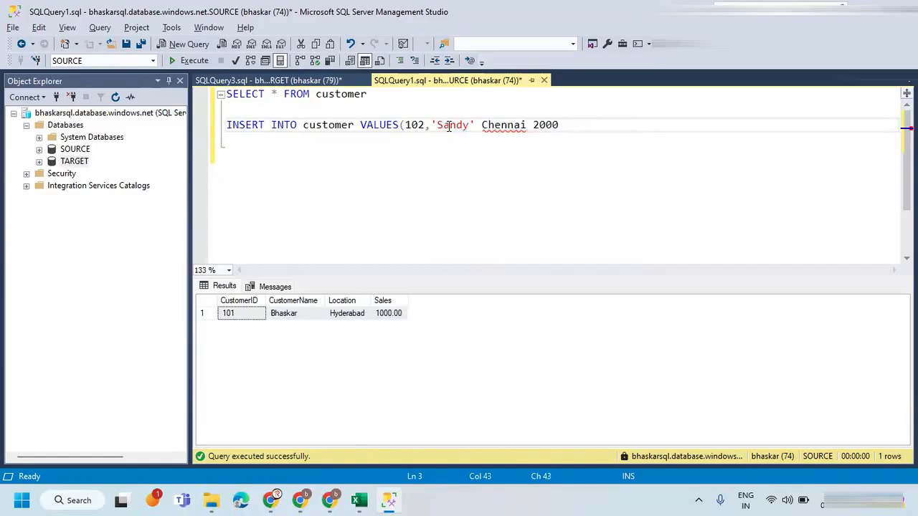
# Replace the location Chennai with 'Pune', separate the values with commas and close the parenthesis after 2000.
pyautogui.doubleClick(492, 127)
pyautogui.press('BackSpace')
pyautogui.press('BackSpace')
pyautogui.write("'")
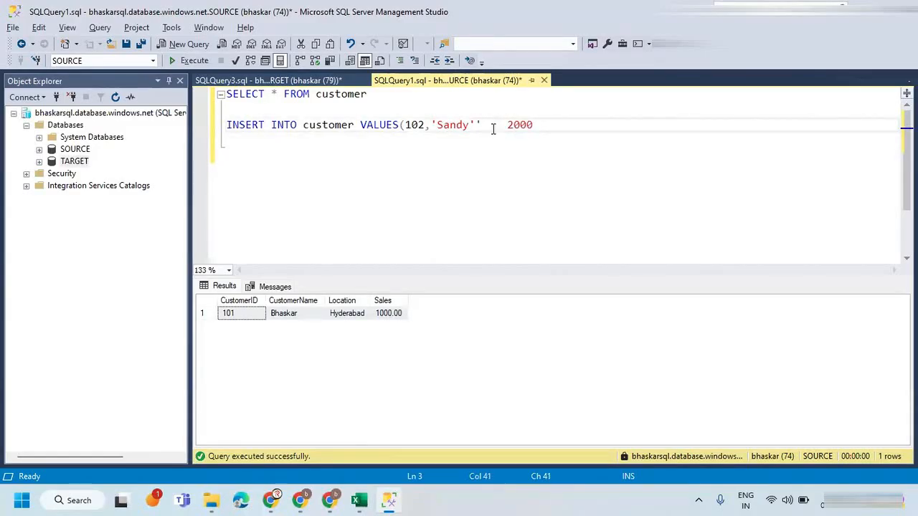
pyautogui.press('Right')
pyautogui.write('Pu')
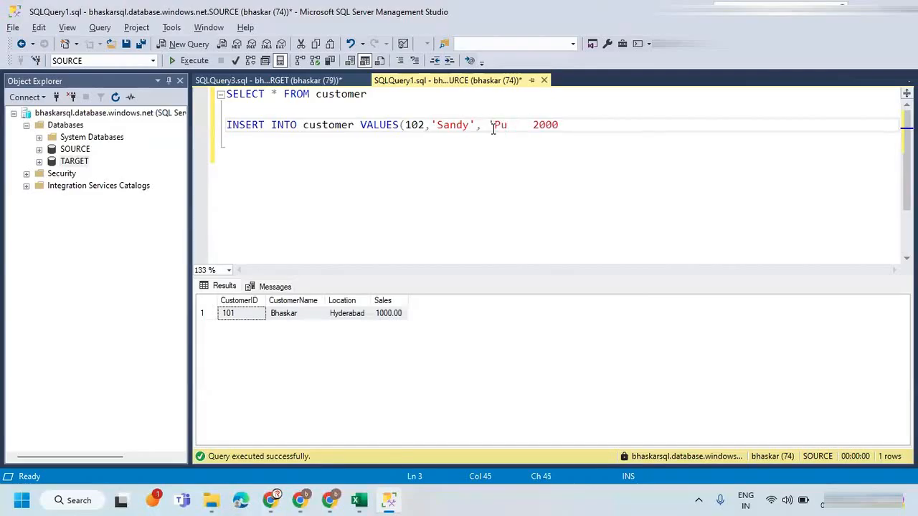
pyautogui.write("ne',")
pyautogui.press('Delete')
pyautogui.press('Delete')
pyautogui.press('Delete')
pyautogui.press('Delete')
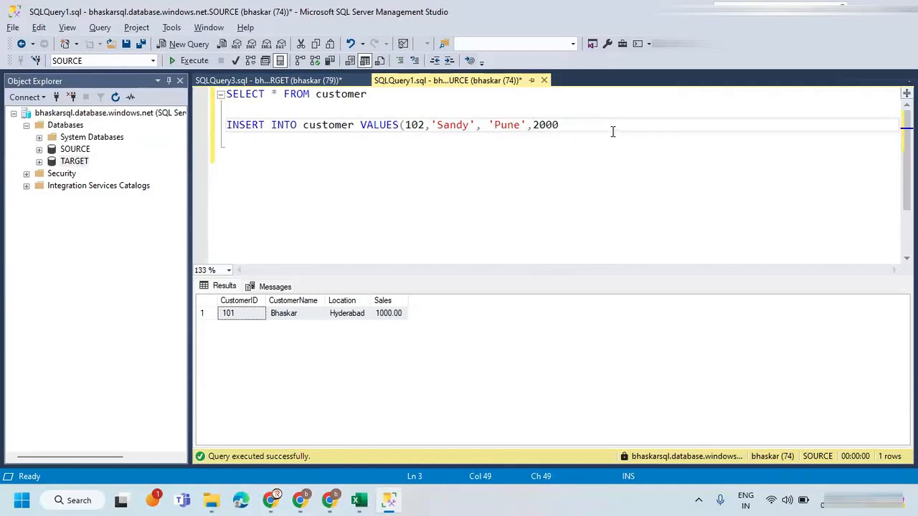
pyautogui.write(')')
# Execute only the INSERT statement against the SOURCE database and start a new line below it.
pyautogui.hotkey('shift', 'Home')
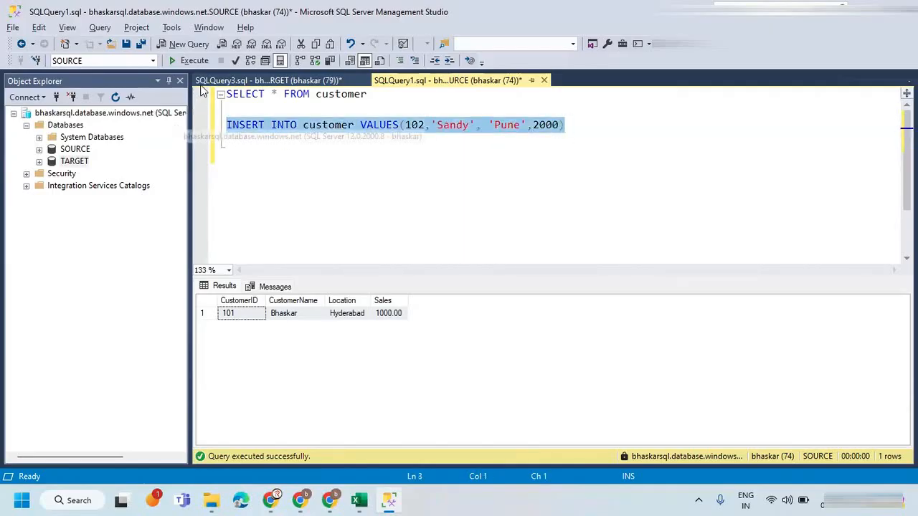
pyautogui.click(188, 61)
pyautogui.click(371, 162)
pyautogui.press('Return')
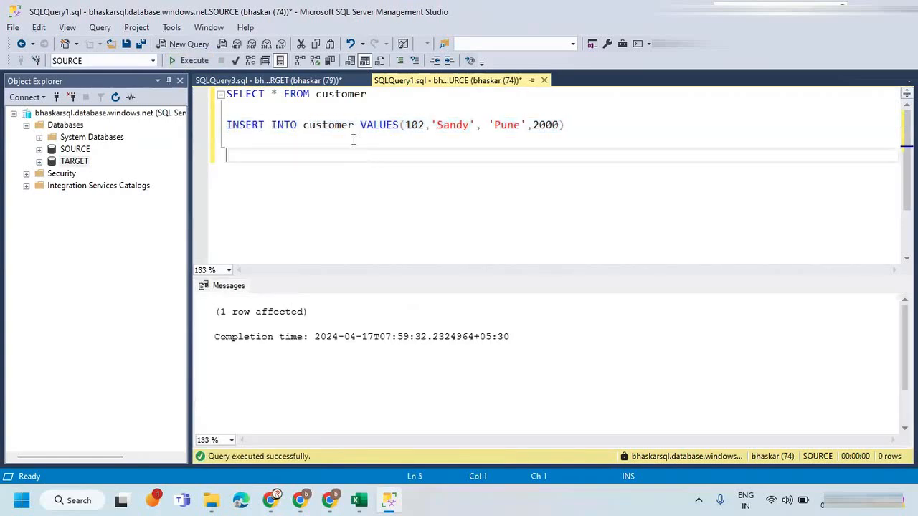
# Copy the INSERT statement from the SOURCE query and paste it below the SELECT statement in the TARGET query.
pyautogui.moveTo(565, 124); pyautogui.dragTo(225, 124)
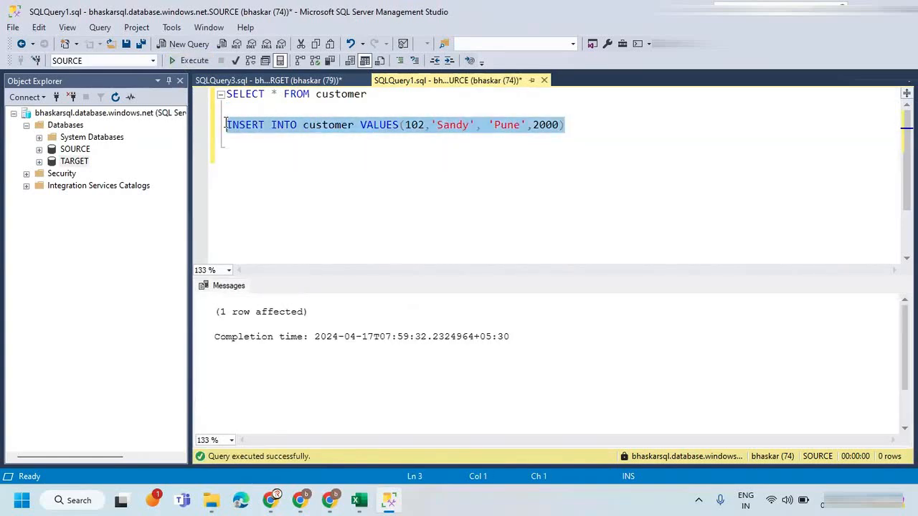
pyautogui.click(265, 81)
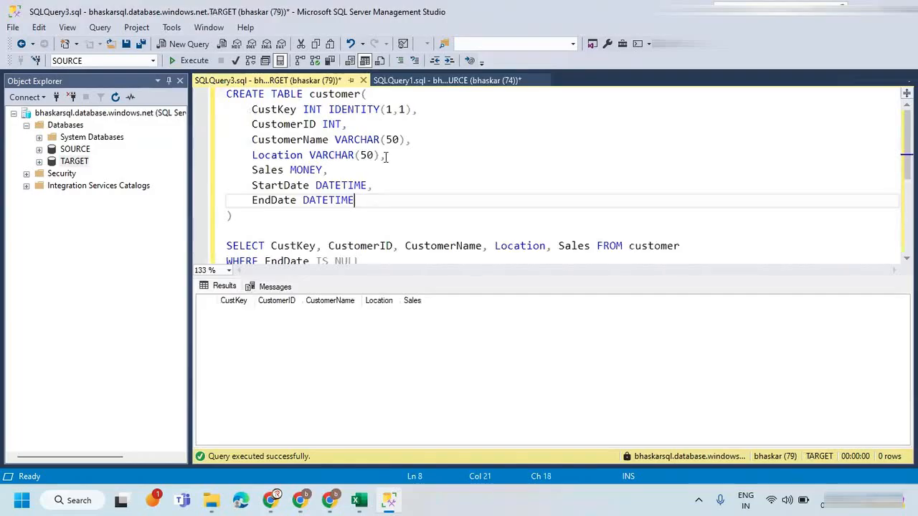
pyautogui.scroll(-2, 430, 182)
pyautogui.click(406, 175)
pyautogui.press('Return')
pyautogui.press('Return')
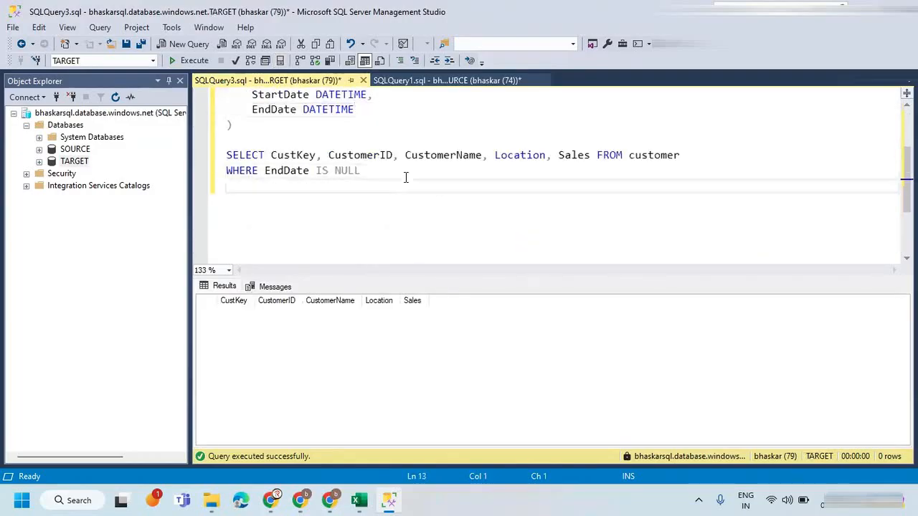
pyautogui.hotkey('ctrl', 'v')
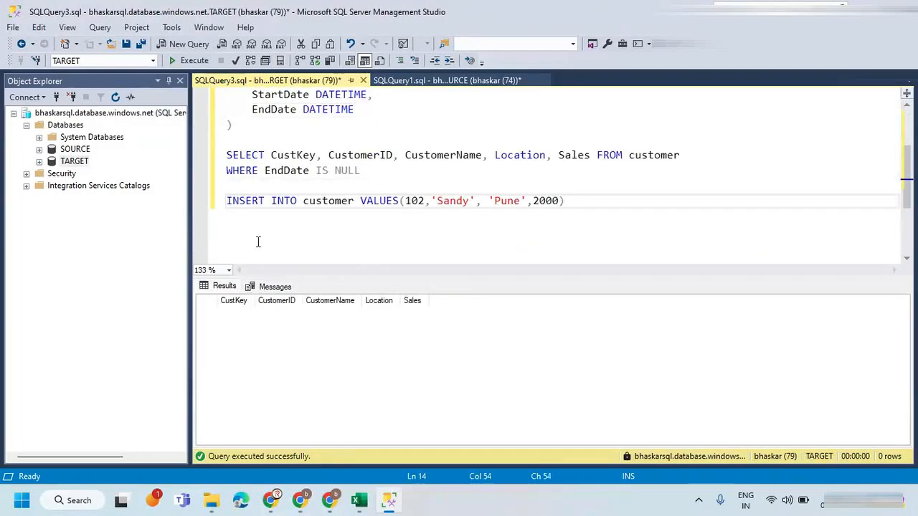
# In the pasted INSERT statement, change the customer ID to 101 and replace the customer name with that of customer 101.
pyautogui.click(406, 200)
pyautogui.doubleClick(314, 155)
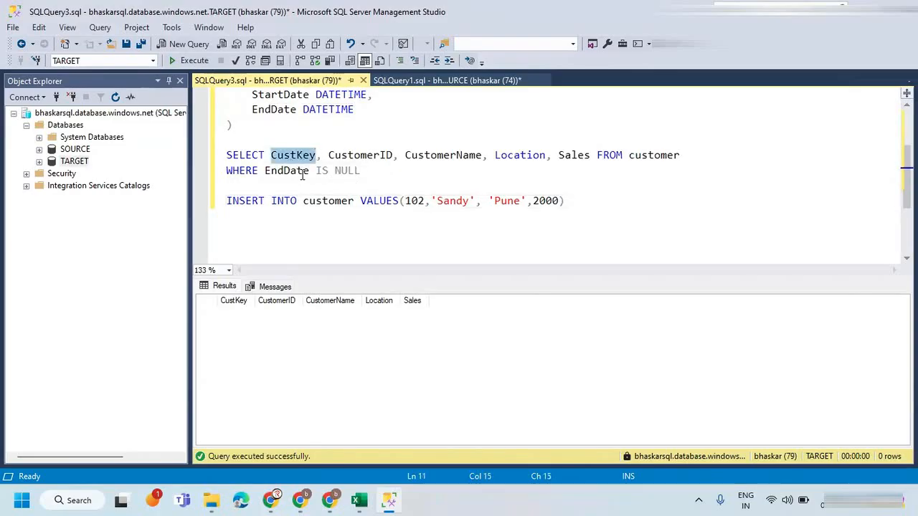
pyautogui.click(407, 201)
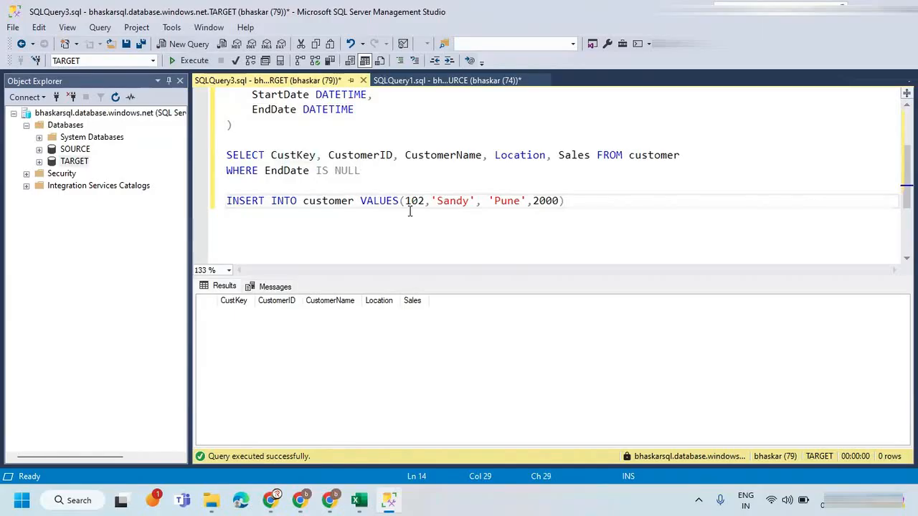
pyautogui.click(425, 202)
pyautogui.press('BackSpace')
pyautogui.write('2')
pyautogui.doubleClick(460, 201)
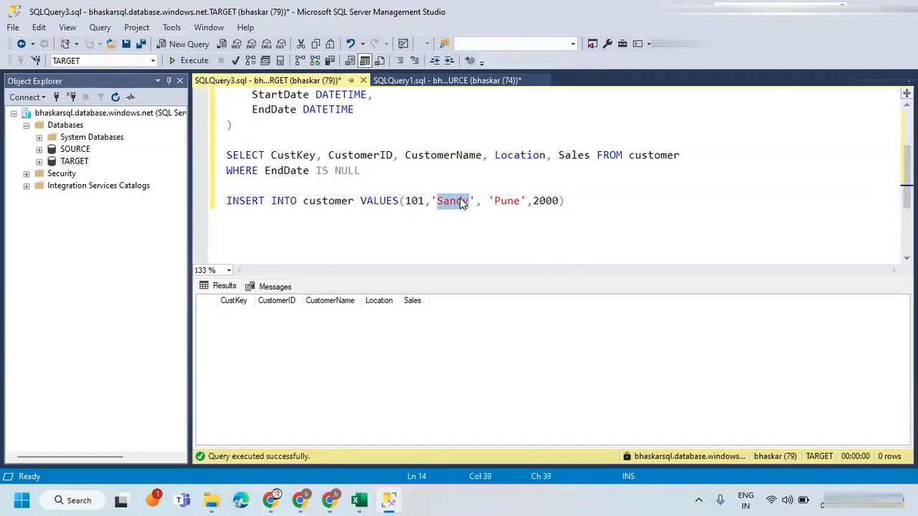
pyautogui.write('Bhaskar')
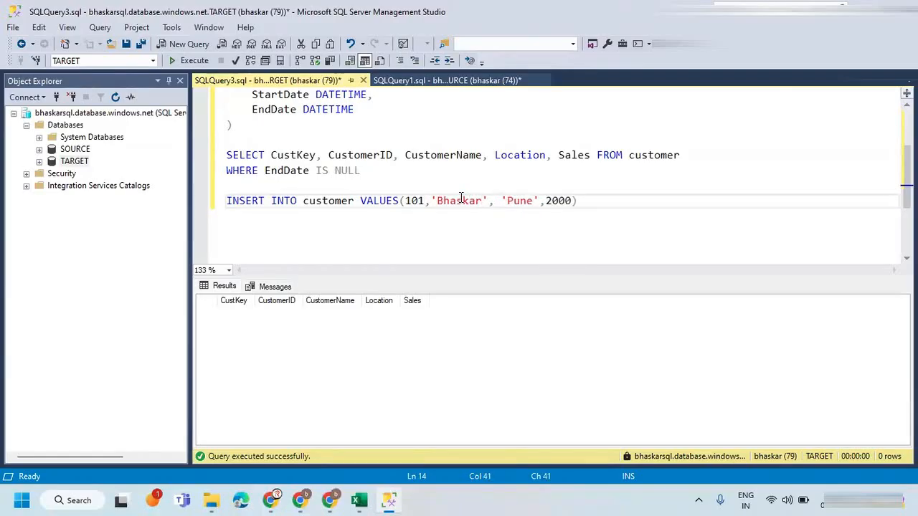
# Execute only SELECT * FROM customer in the SOURCE query to check the location and sales of customer 101.
pyautogui.click(444, 80)
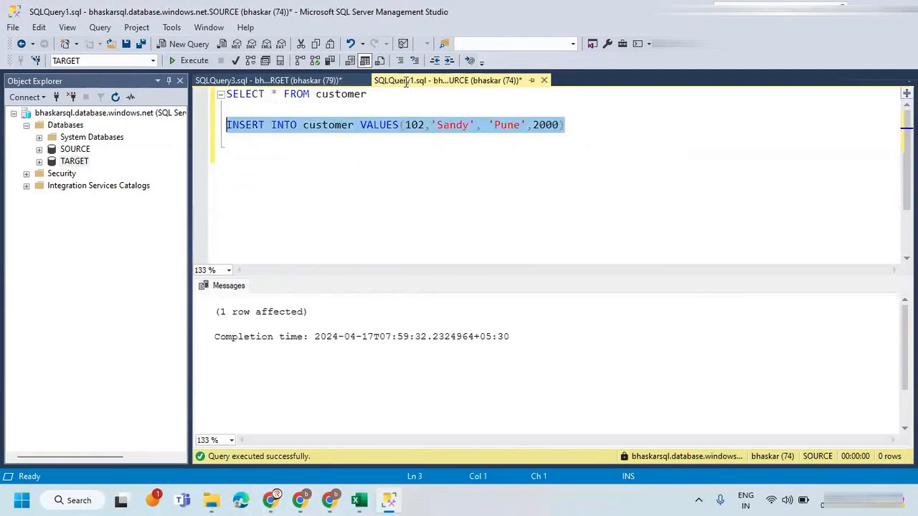
pyautogui.click(440, 165)
pyautogui.moveTo(380, 100); pyautogui.dragTo(226, 93)
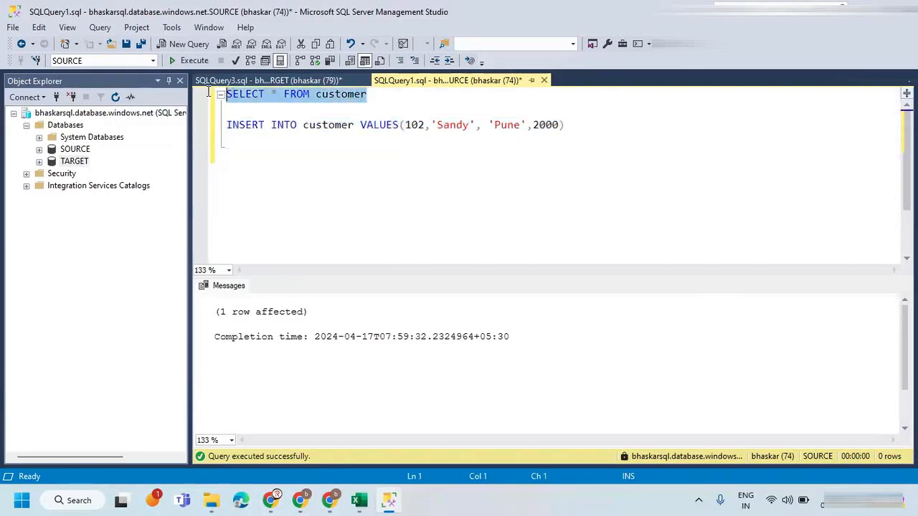
pyautogui.click(188, 60)
pyautogui.click(352, 313)
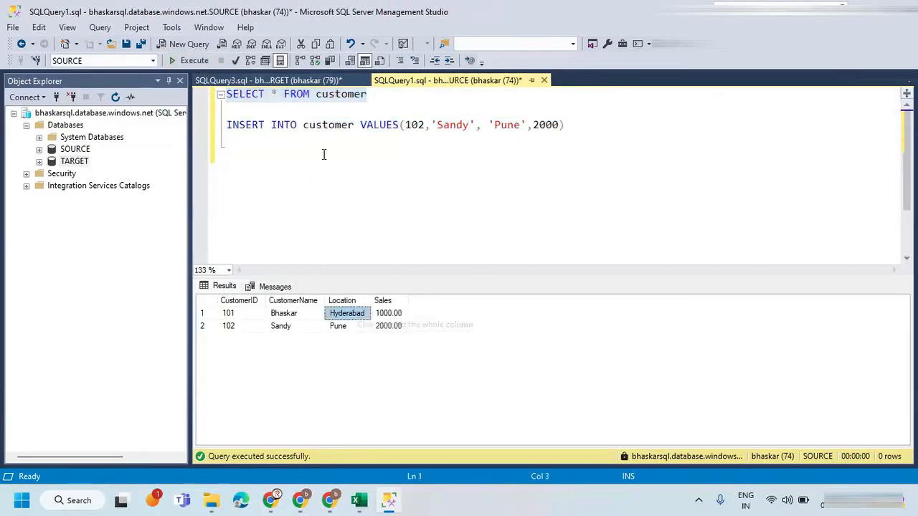
# In the TARGET query's INSERT statement, set the location to 'Hyderabad' and the sales value to 1000.
pyautogui.click(269, 80)
pyautogui.doubleClick(522, 202)
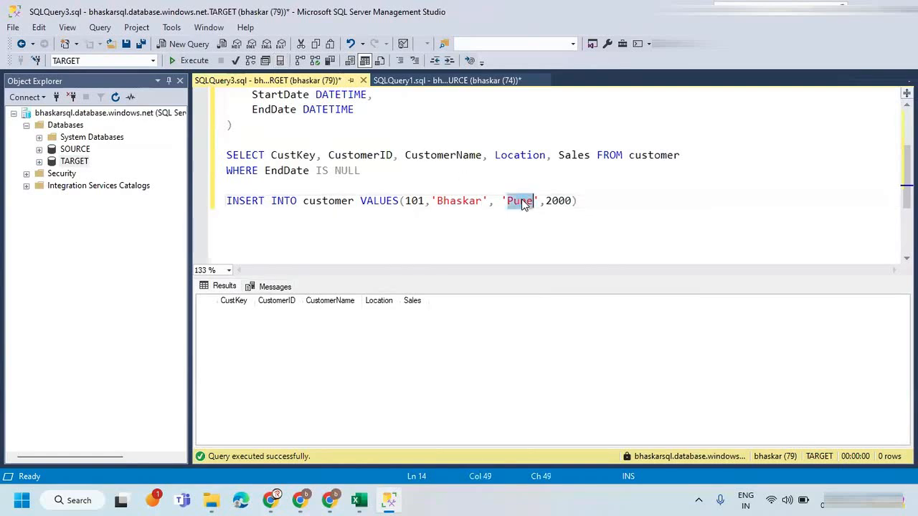
pyautogui.write('Hyde')
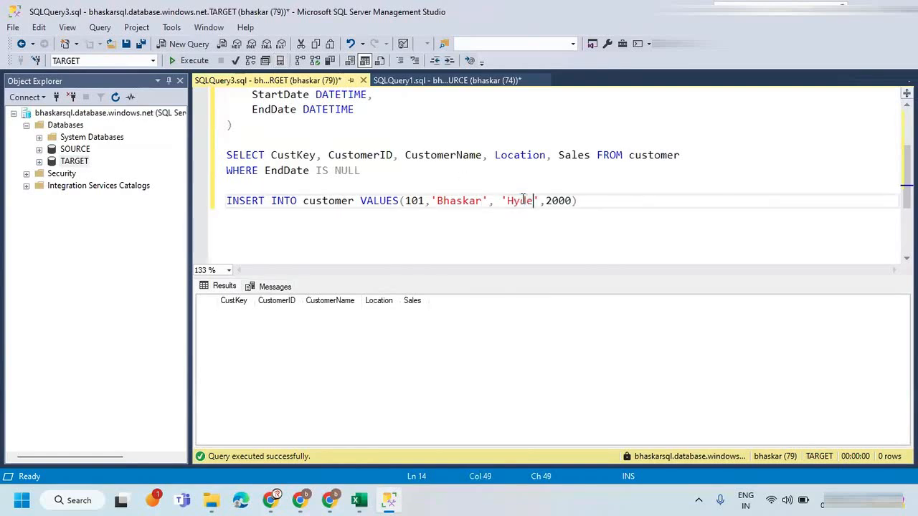
pyautogui.write('rabad')
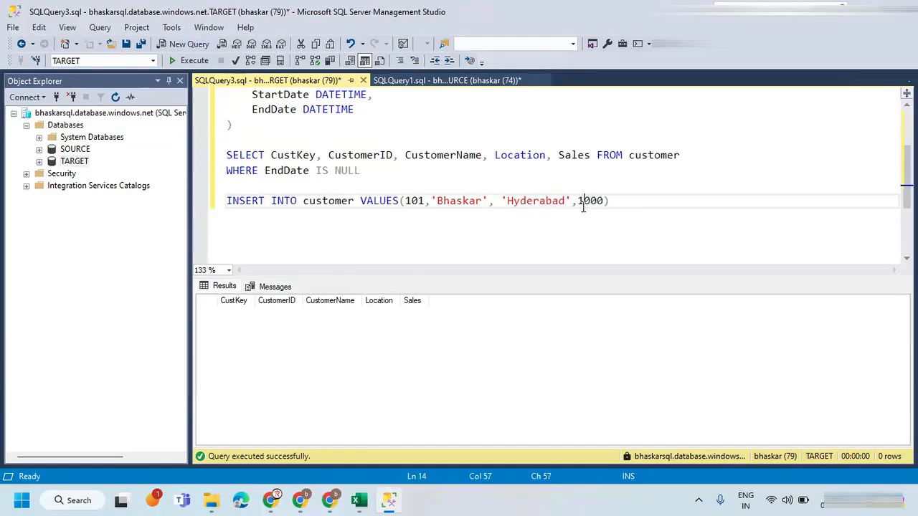
# Append GETDATE() as the StartDate and NULL as the EndDate to the INSERT values.
pyautogui.doubleClick(284, 96)
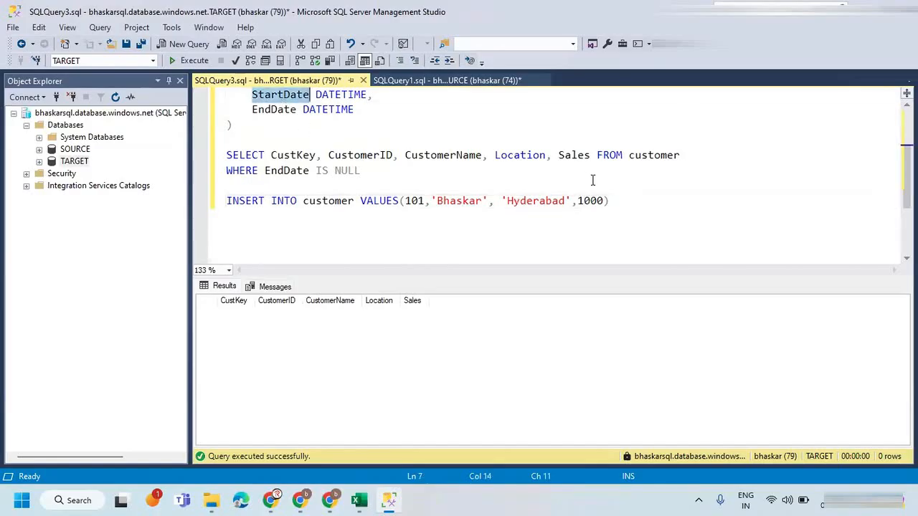
pyautogui.click(604, 200)
pyautogui.write(', ')
pyautogui.write('GETDATE()')
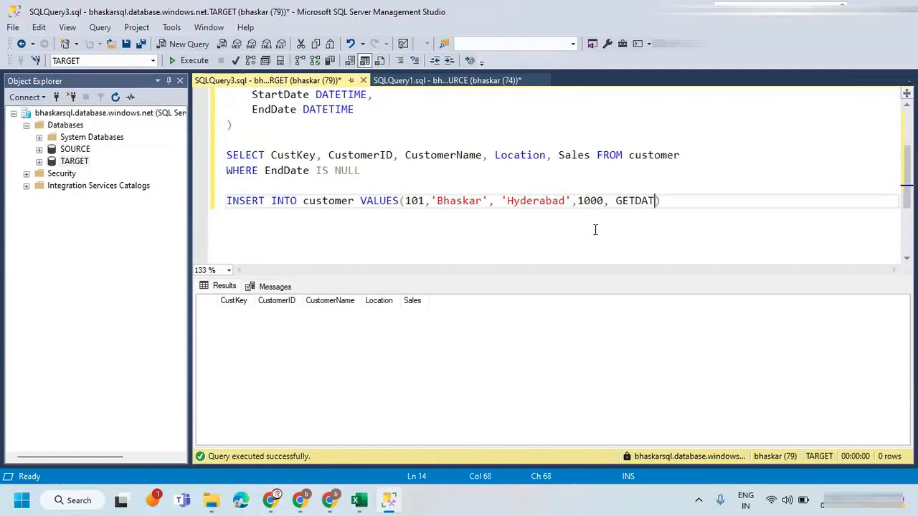
pyautogui.write(', NULL')
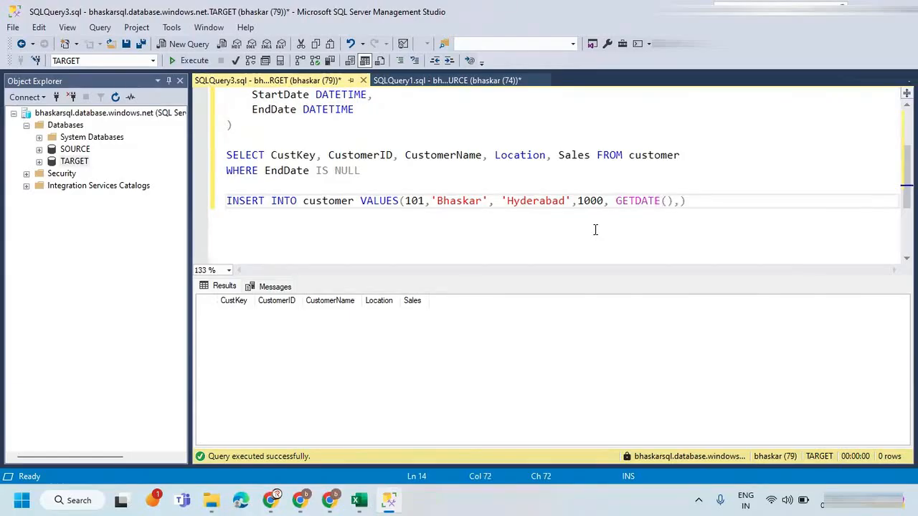
# Execute only the INSERT statement against TARGET and run the SELECT query for rows whose EndDate is NULL.
pyautogui.moveTo(718, 204); pyautogui.dragTo(192, 199)
pyautogui.click(189, 60)
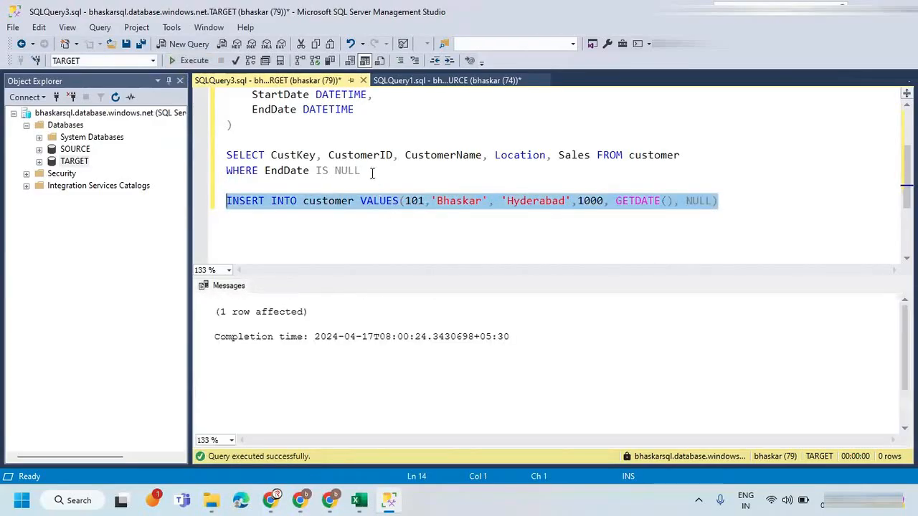
pyautogui.click(371, 173)
pyautogui.moveTo(385, 177); pyautogui.dragTo(226, 153)
pyautogui.click(175, 61)
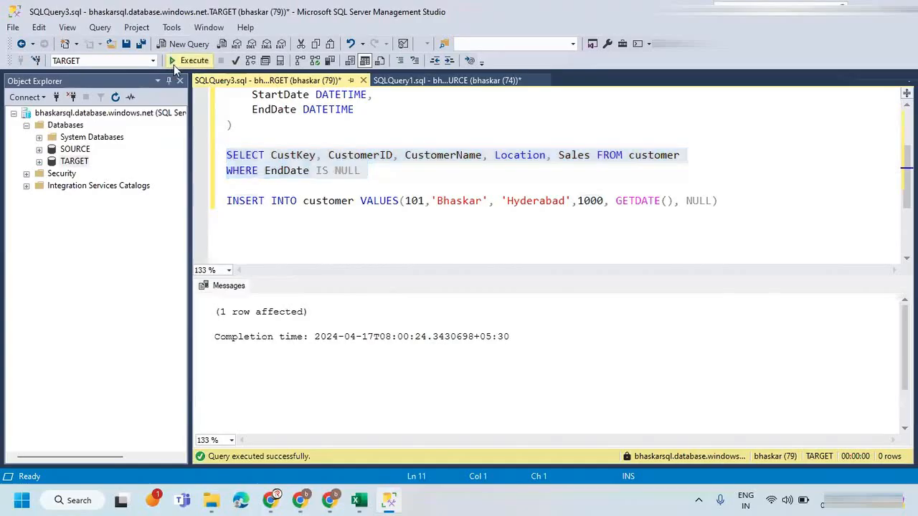
pyautogui.click(447, 175)
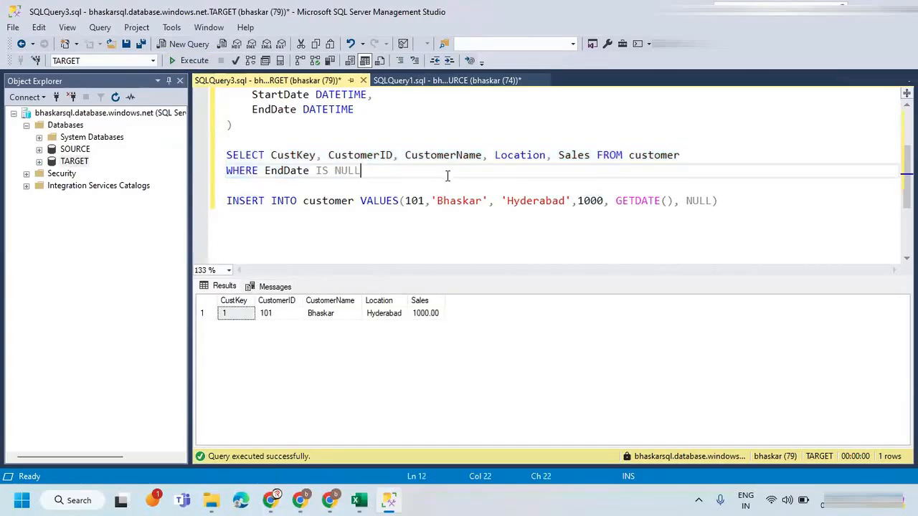
# Replace the SELECT column list in the TARGET query with *, execute that query and inspect the returned row's StartDate and EndDate.
pyautogui.click(588, 155)
pyautogui.moveTo(269, 155); pyautogui.dragTo(588, 155)
pyautogui.press('BackSpace')
pyautogui.write('*')
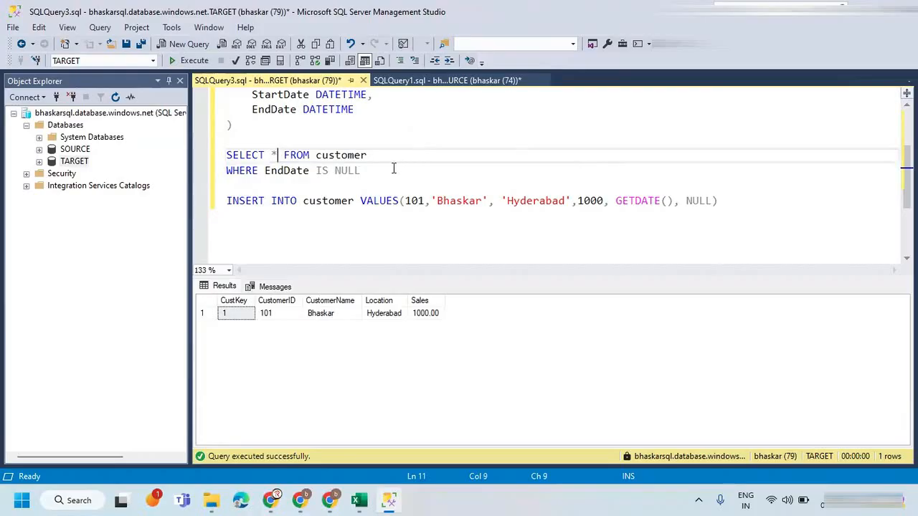
pyautogui.moveTo(394, 169); pyautogui.dragTo(209, 155)
pyautogui.click(192, 61)
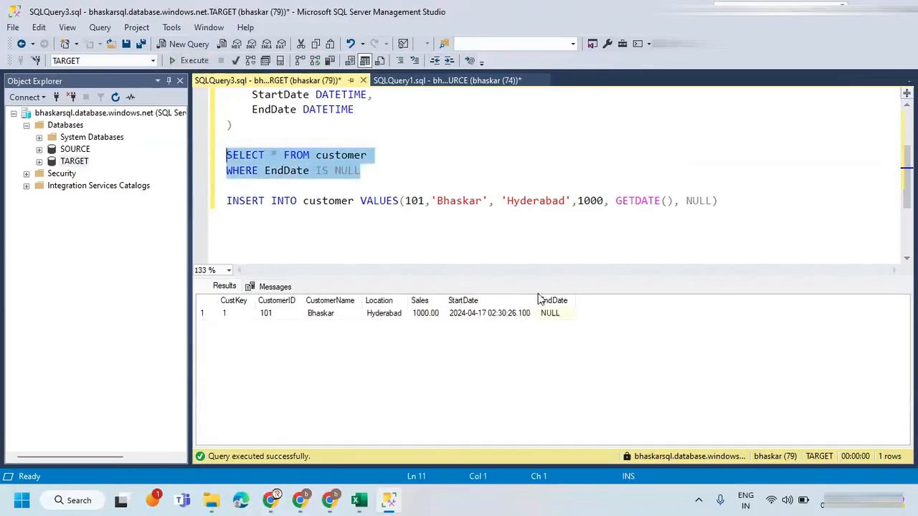
pyautogui.click(492, 316)
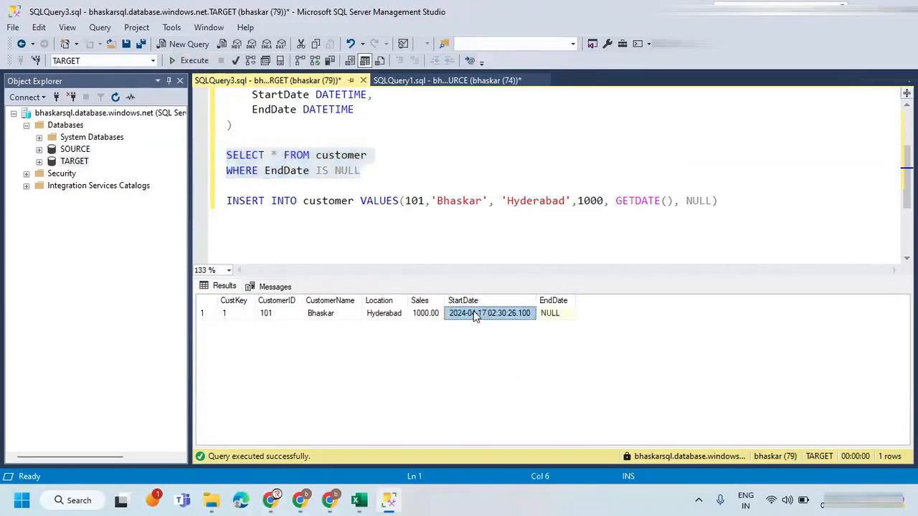
pyautogui.click(550, 316)
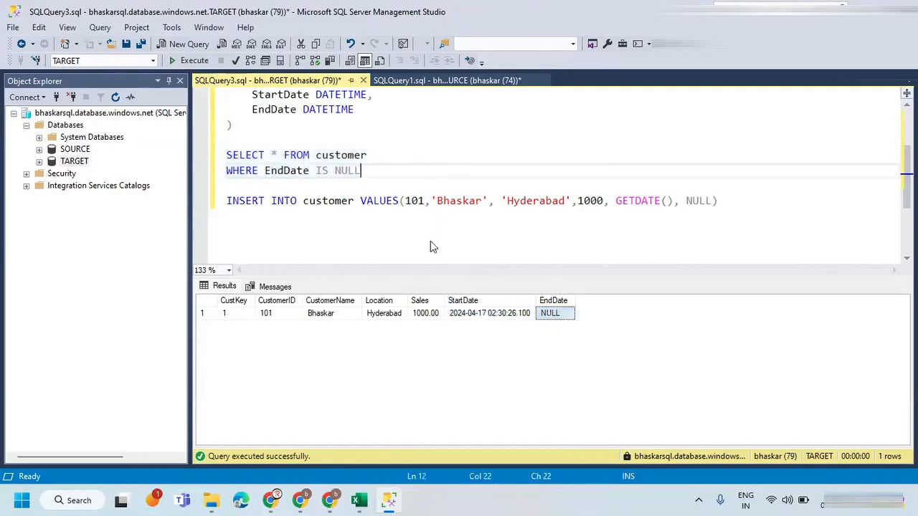
pyautogui.click(205, 313)
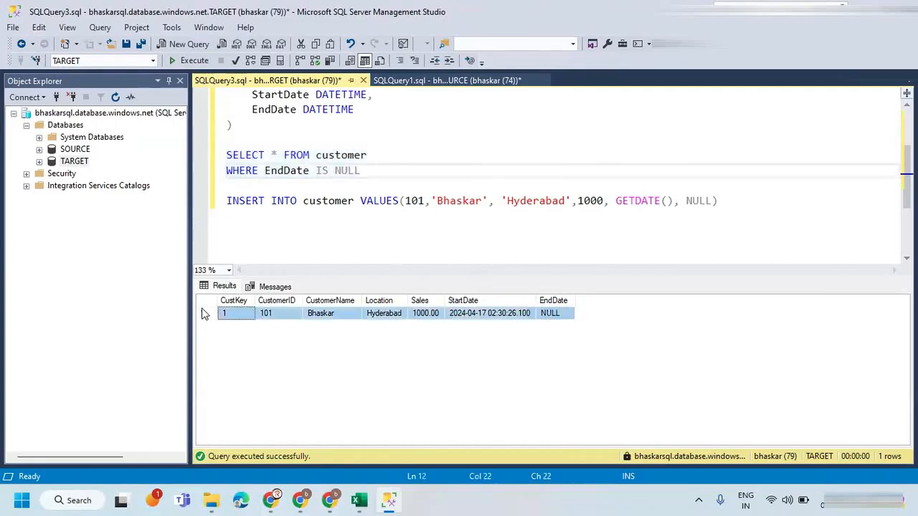
# Review the SOURCE query results, switch to Azure Data Factory in Chrome and refresh the data preview of srcCustomer.
pyautogui.click(419, 80)
pyautogui.click(413, 154)
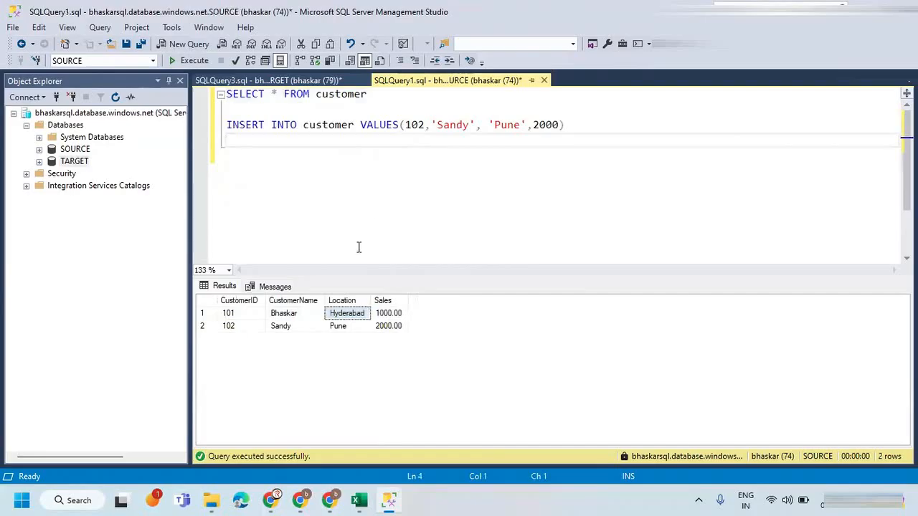
pyautogui.hotkey('alt', 'Tab')
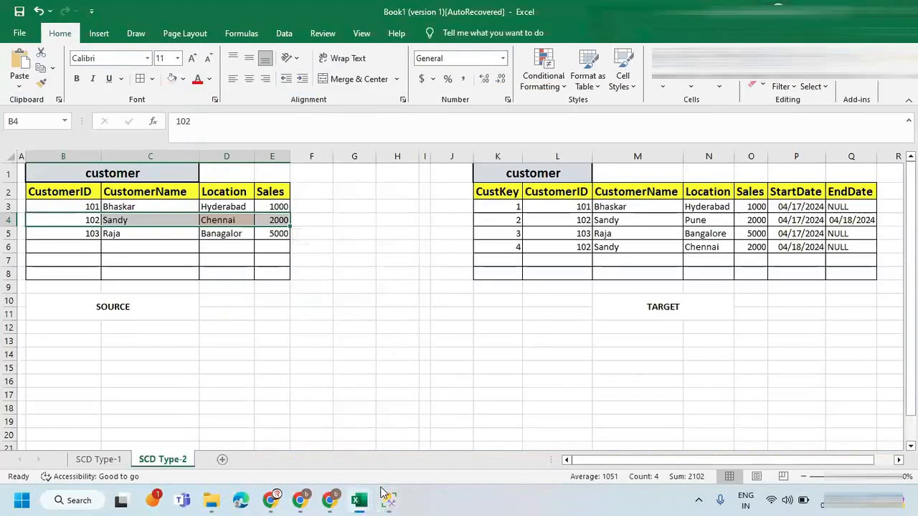
pyautogui.click(329, 500)
pyautogui.click(139, 183)
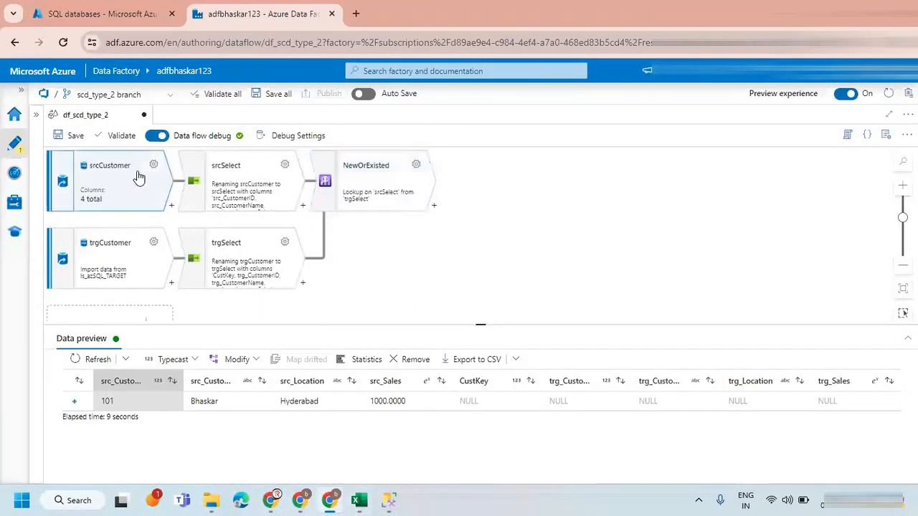
pyautogui.click(124, 359)
pyautogui.click(95, 397)
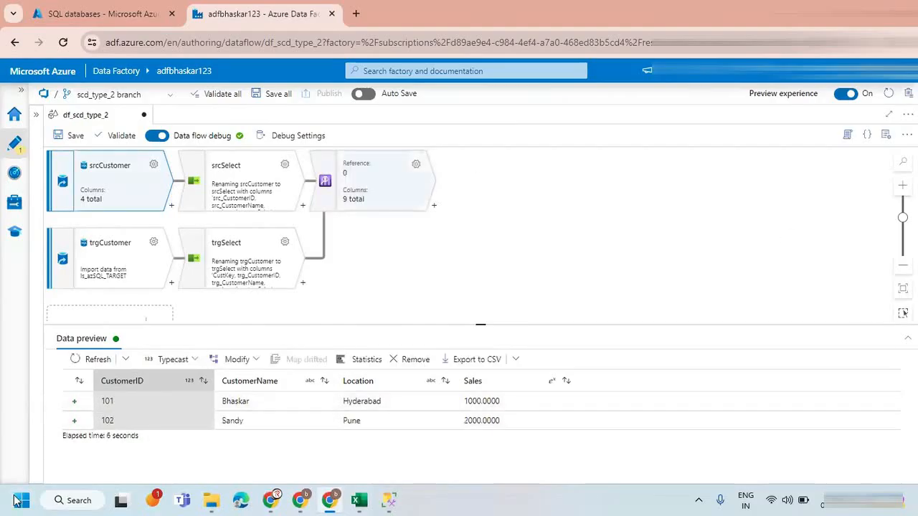
# Refresh the data preview of the trgCustomer source.
pyautogui.click(119, 253)
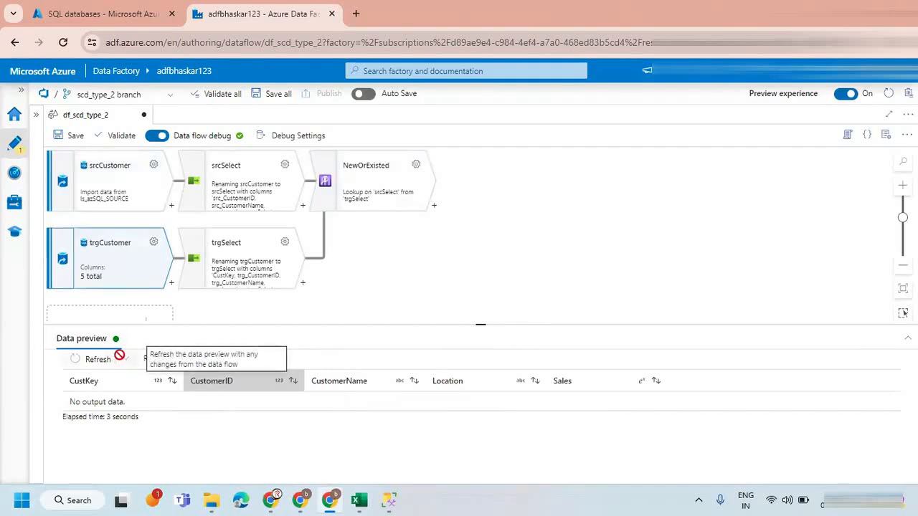
pyautogui.click(224, 300)
pyautogui.click(133, 260)
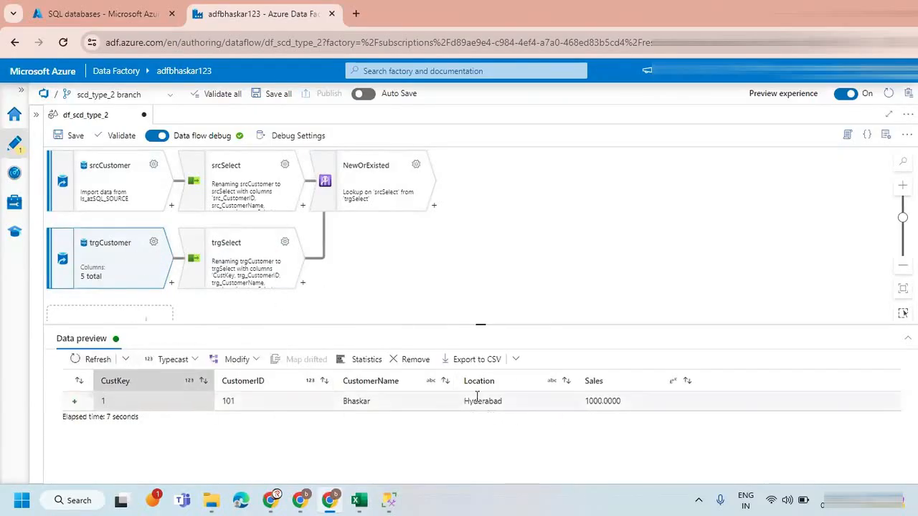
# Refresh the data preview of the NewOrExisted lookup and read through its output.
pyautogui.click(352, 188)
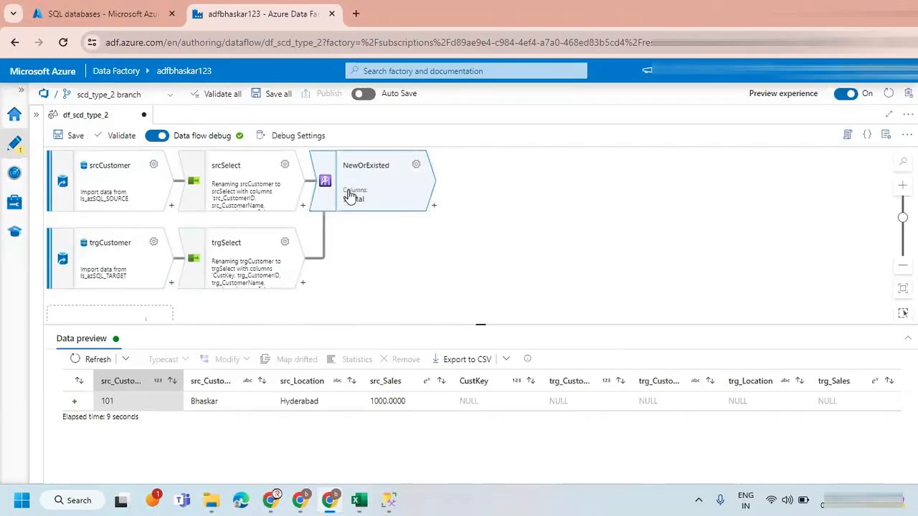
pyautogui.click(124, 359)
pyautogui.click(75, 395)
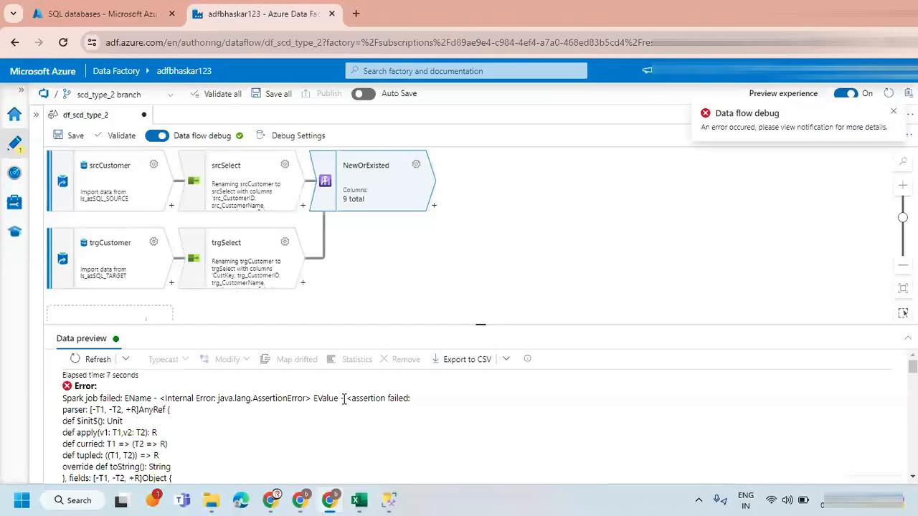
pyautogui.scroll(-2, 379, 431)
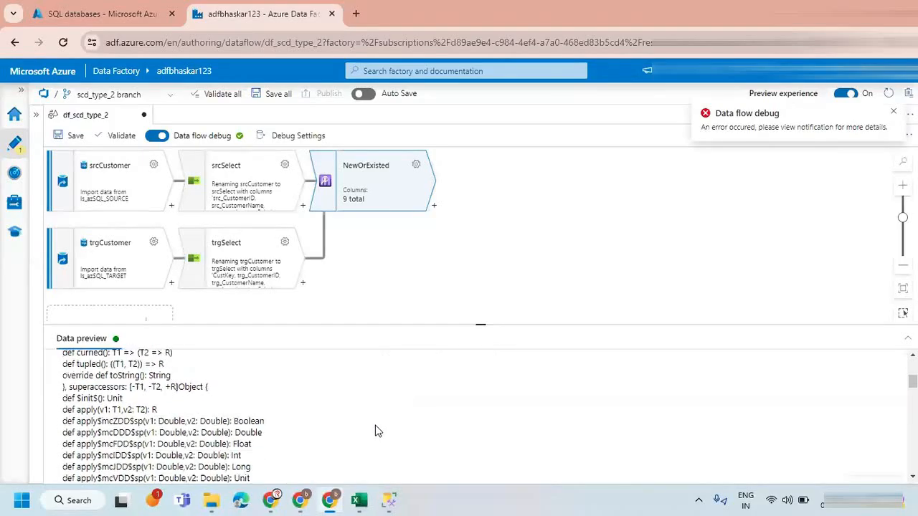
pyautogui.scroll(2, 379, 430)
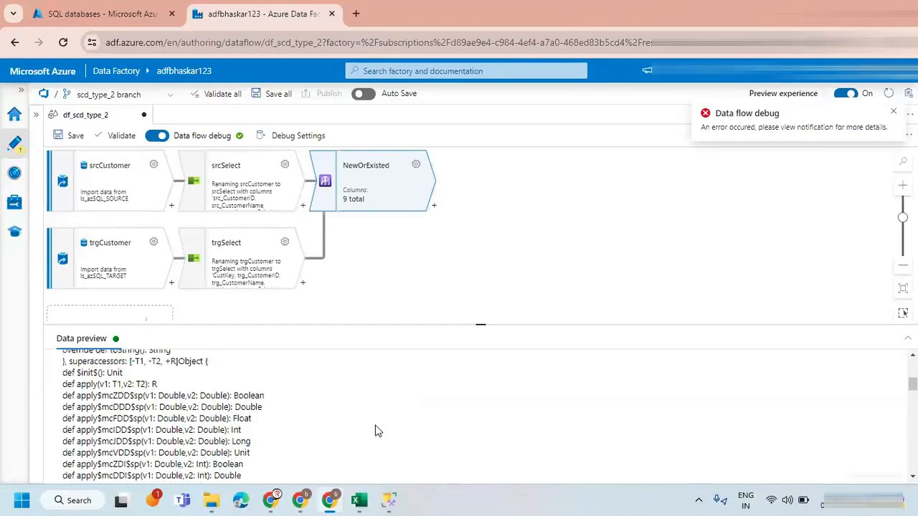
# Refresh the data previews of the srcSelect and trgSelect transformations to check the rows feeding the lookup.
pyautogui.click(241, 266)
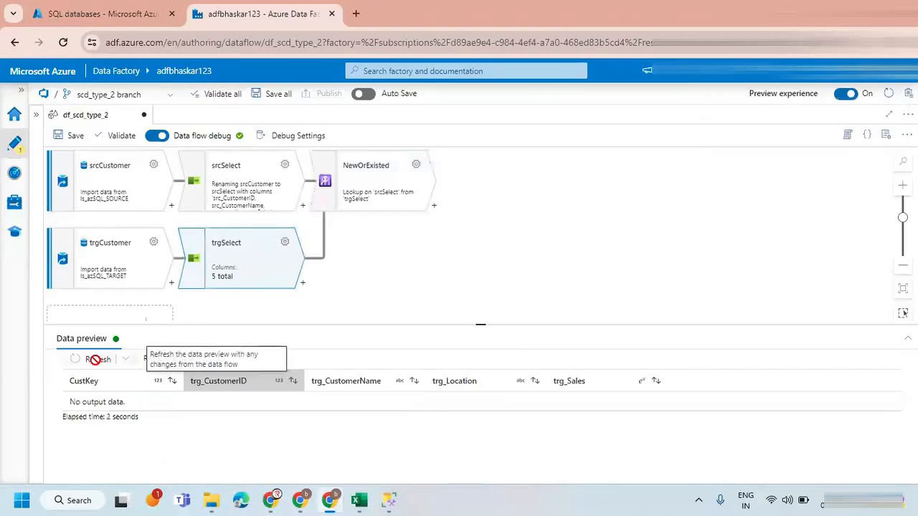
pyautogui.click(244, 183)
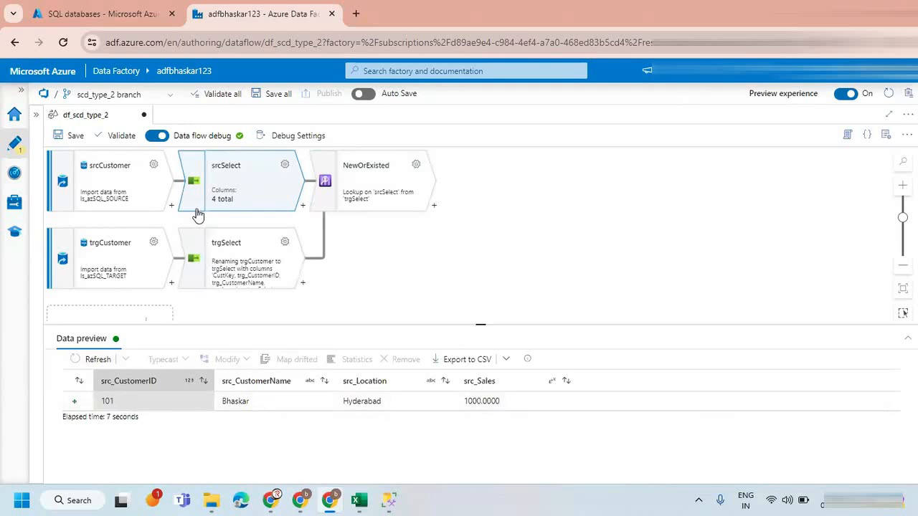
pyautogui.click(215, 265)
pyautogui.click(95, 360)
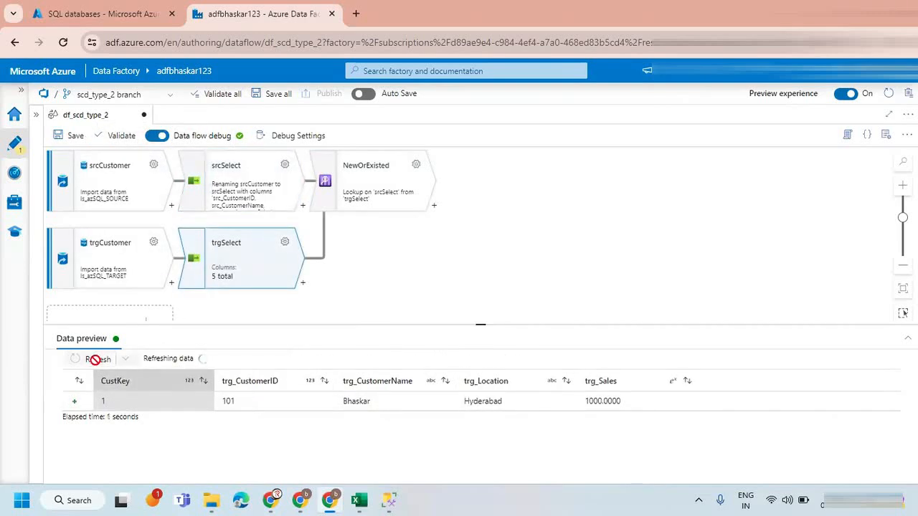
# Read through the NewOrExisted lookup's preview output and refresh its data preview again.
pyautogui.click(363, 188)
pyautogui.scroll(-6, 328, 387)
pyautogui.scroll(-5, 208, 421)
pyautogui.scroll(15, 231, 420)
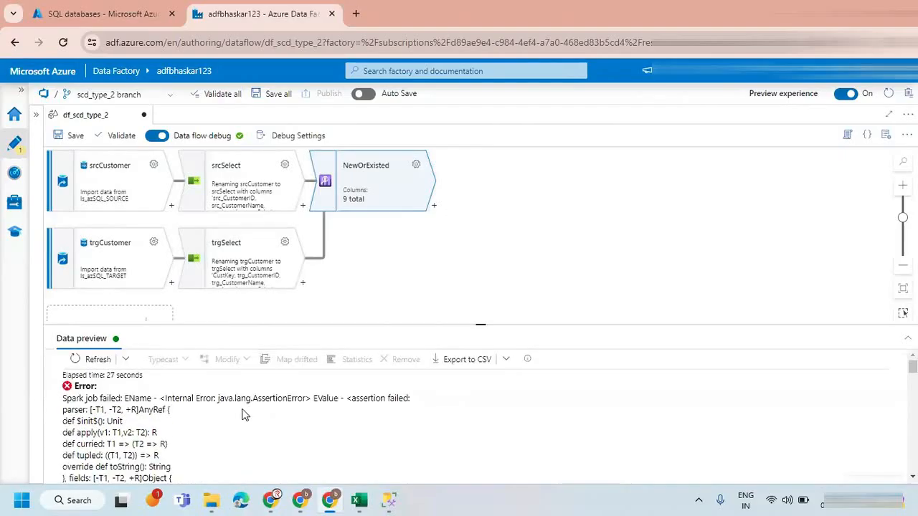
pyautogui.click(94, 358)
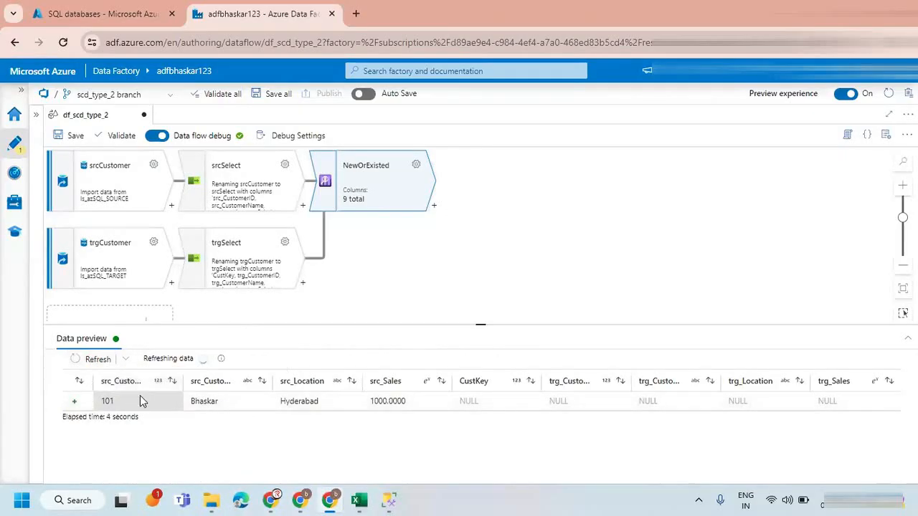
# Switch to SQL Server Management Studio, review the SOURCE and TARGET customer query results, and return to Azure Data Factory.
pyautogui.moveTo(360, 500)
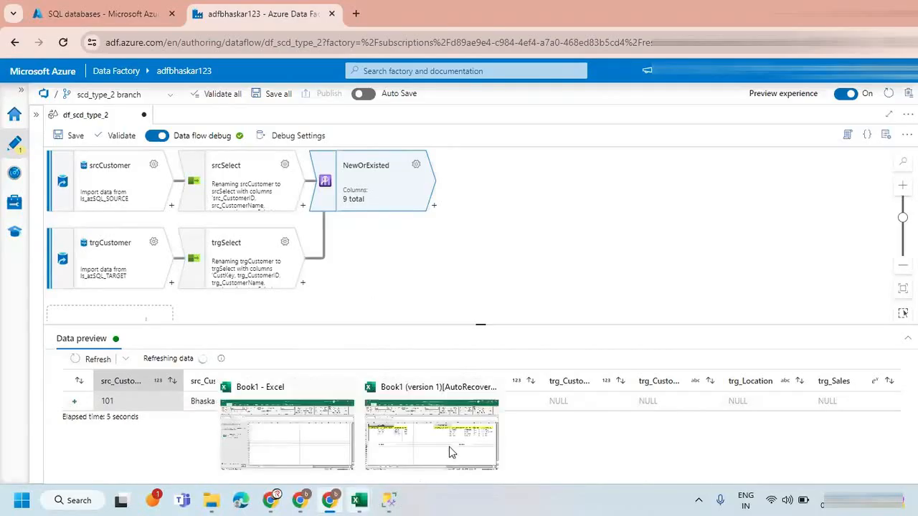
pyautogui.click(388, 500)
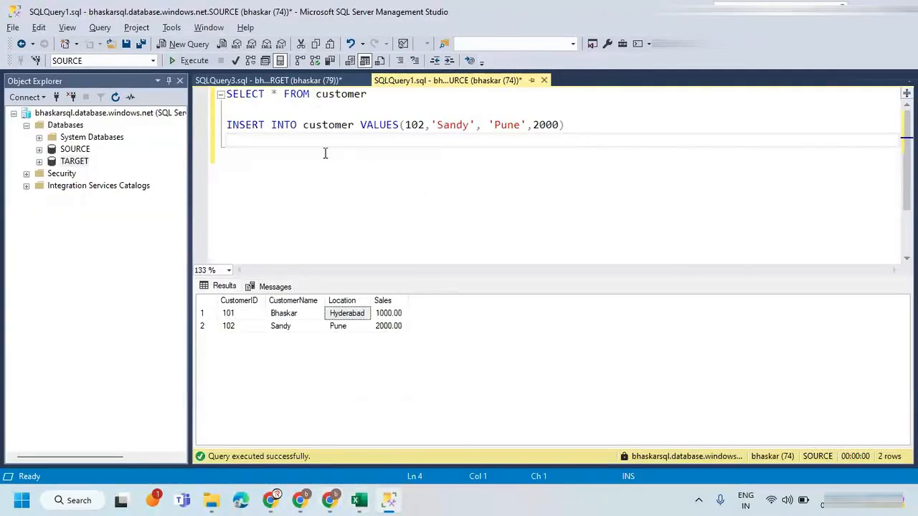
pyautogui.click(290, 80)
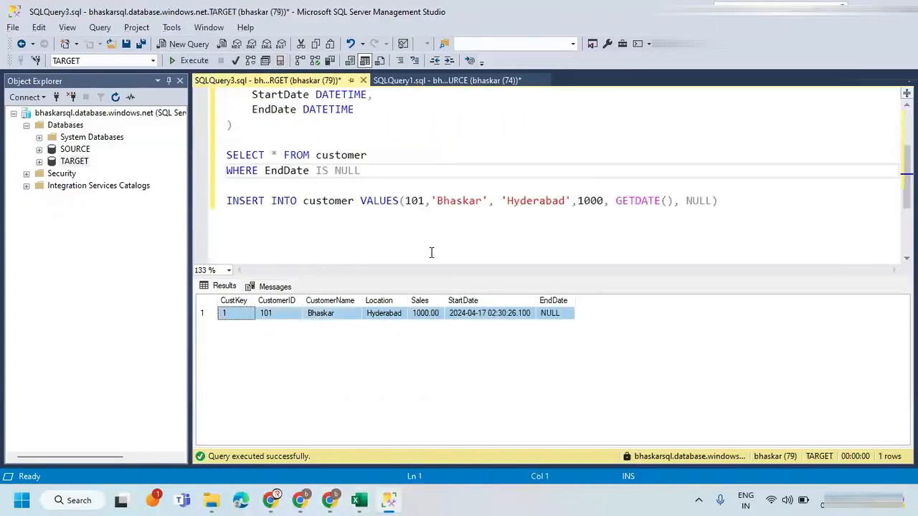
pyautogui.hotkey('alt', 'Tab')
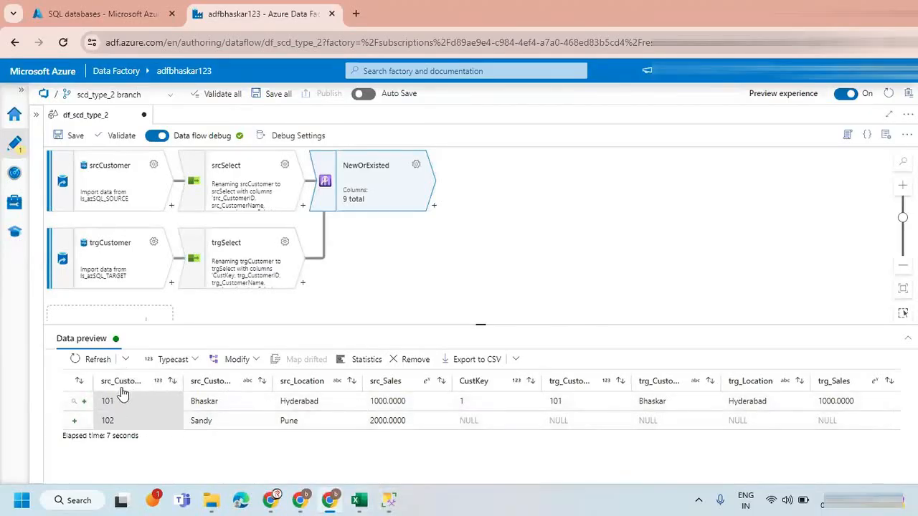
# Compare the source and target columns for customers 101 and 102 in the NewOrExisted preview, including CustKey and src_Sales.
pyautogui.moveTo(100, 402); pyautogui.dragTo(764, 394)
pyautogui.click(111, 421)
pyautogui.moveTo(103, 420); pyautogui.dragTo(769, 430)
pyautogui.click(484, 411)
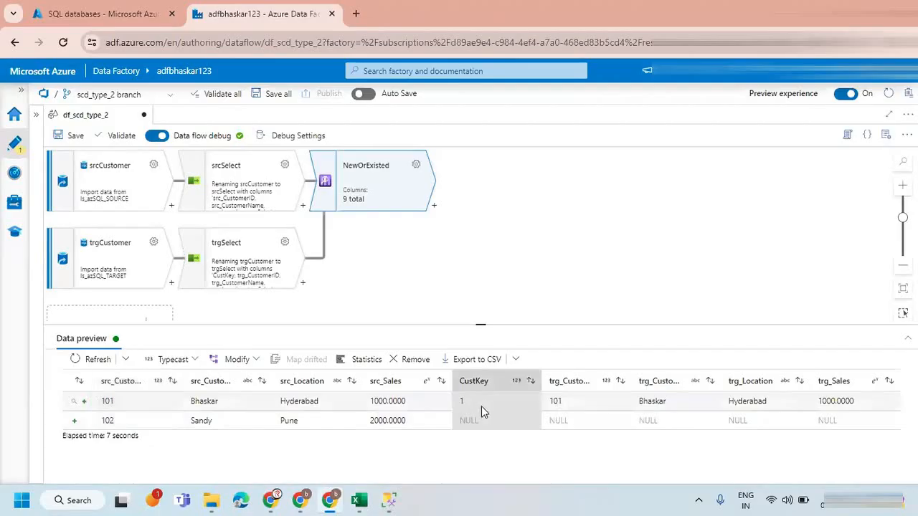
pyautogui.click(419, 409)
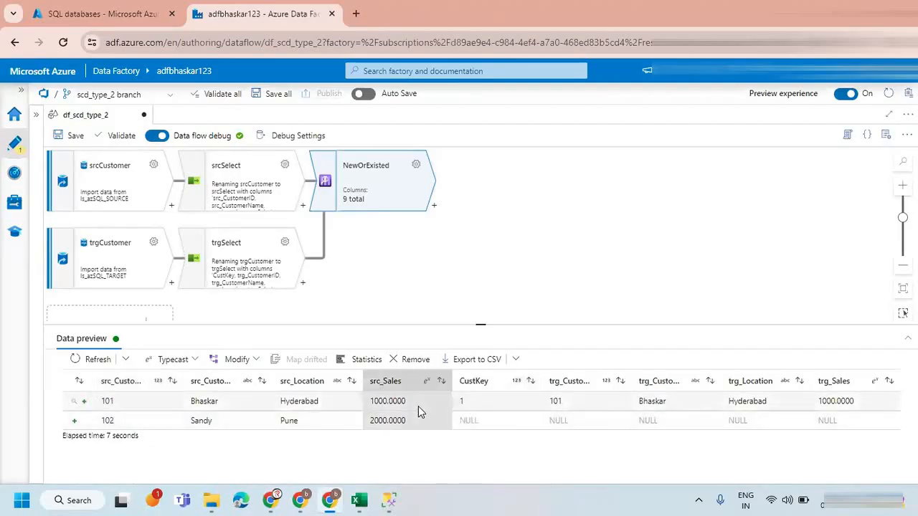
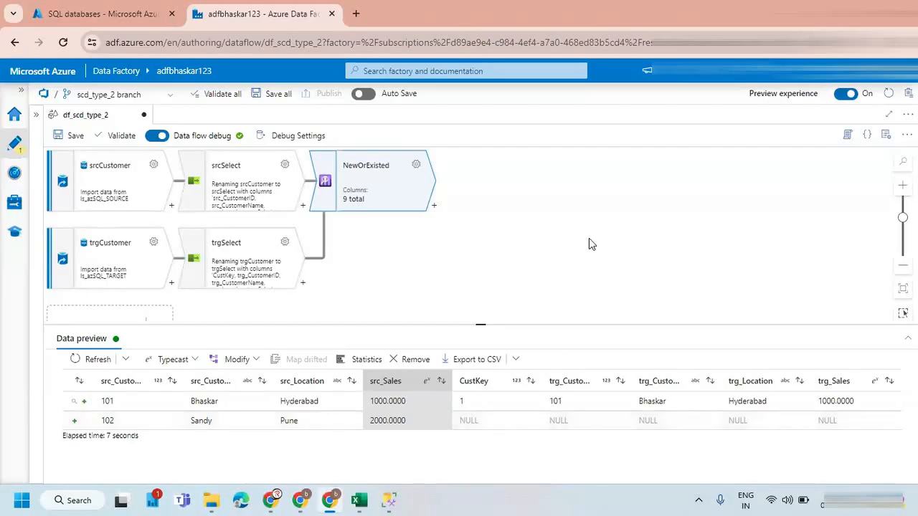
# Add a Conditional Split transformation after the NewOrExisted lookup.
pyautogui.click(459, 248)
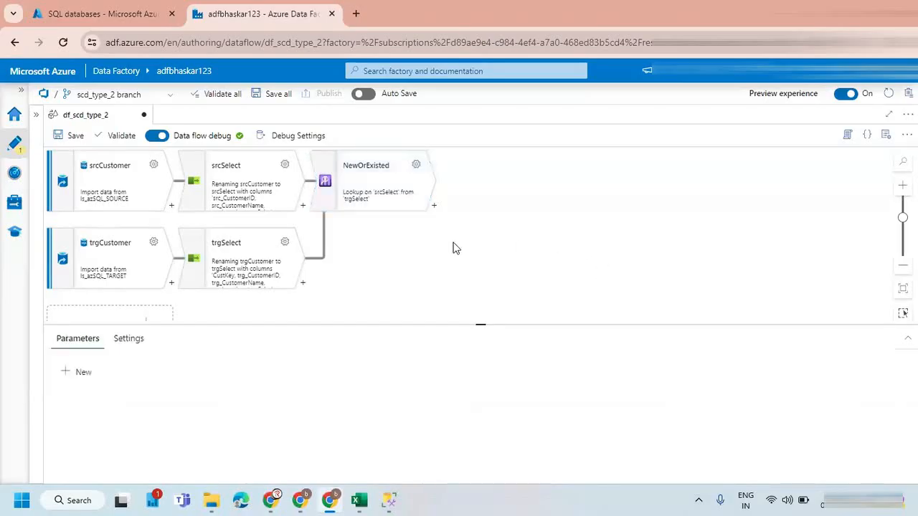
pyautogui.click(433, 207)
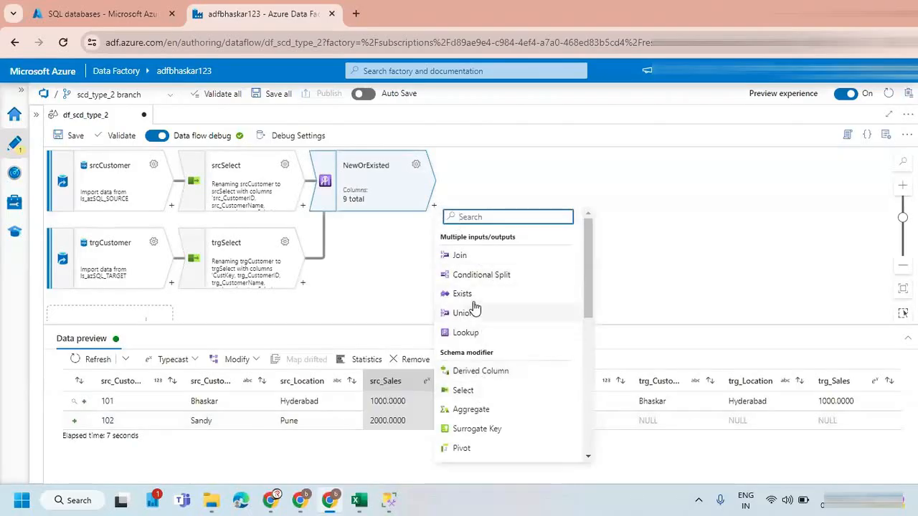
pyautogui.write('S')
pyautogui.press('BackSpace')
pyautogui.write('CO')
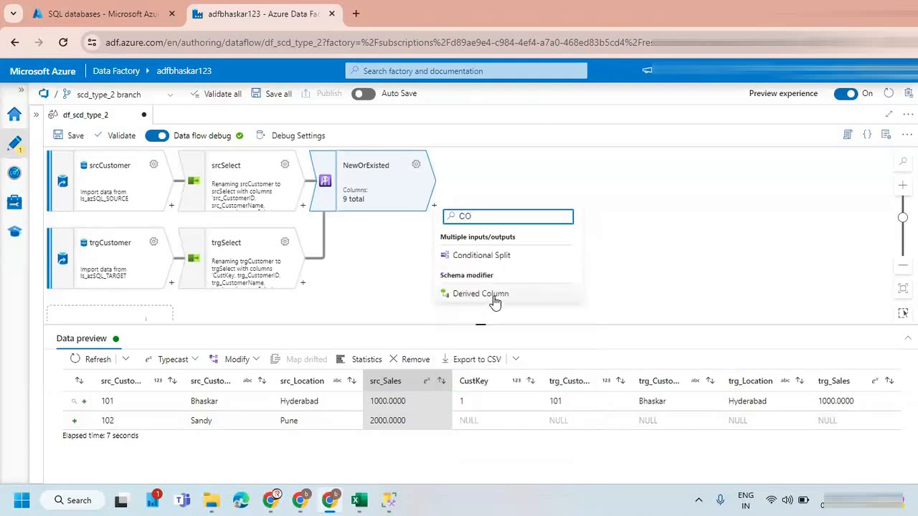
pyautogui.click(492, 258)
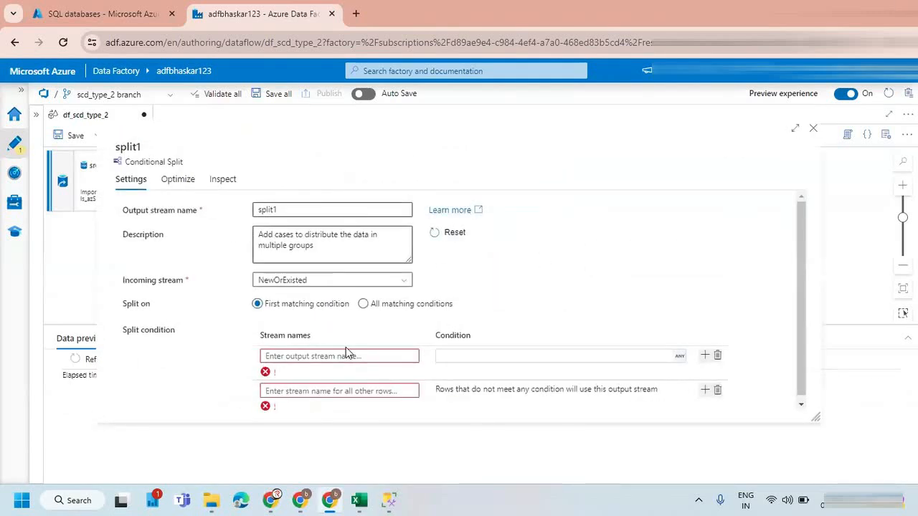
# Name the split's first output stream NewRecords and the stream for all other rows ExistedRecords.
pyautogui.click(454, 357)
pyautogui.click(361, 356)
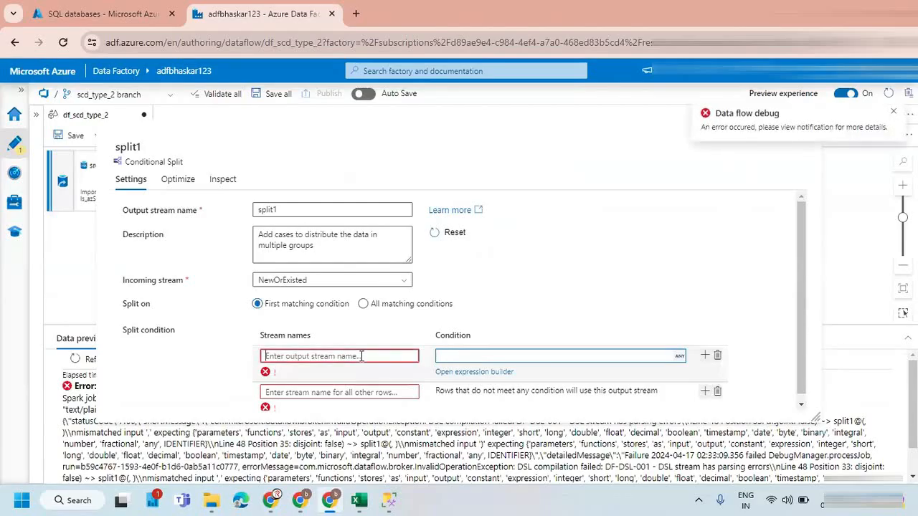
pyautogui.write('New')
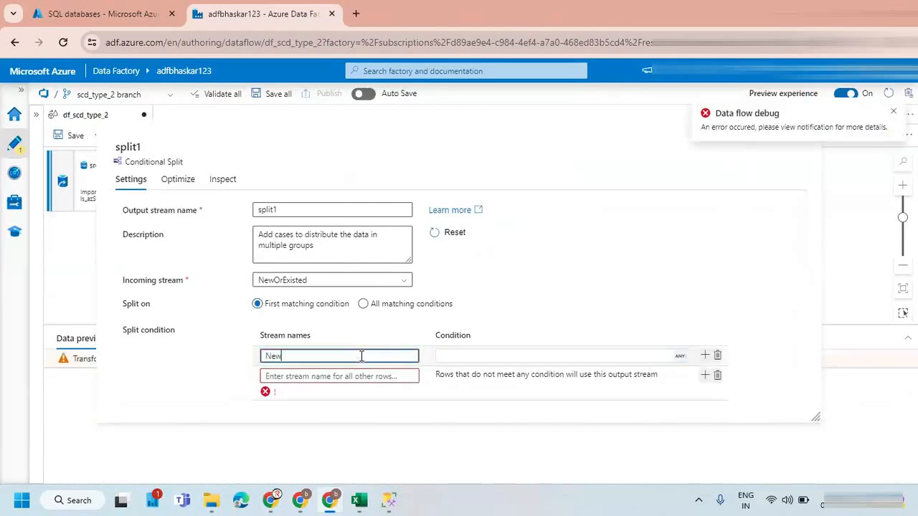
pyautogui.write('Records')
pyautogui.click(309, 377)
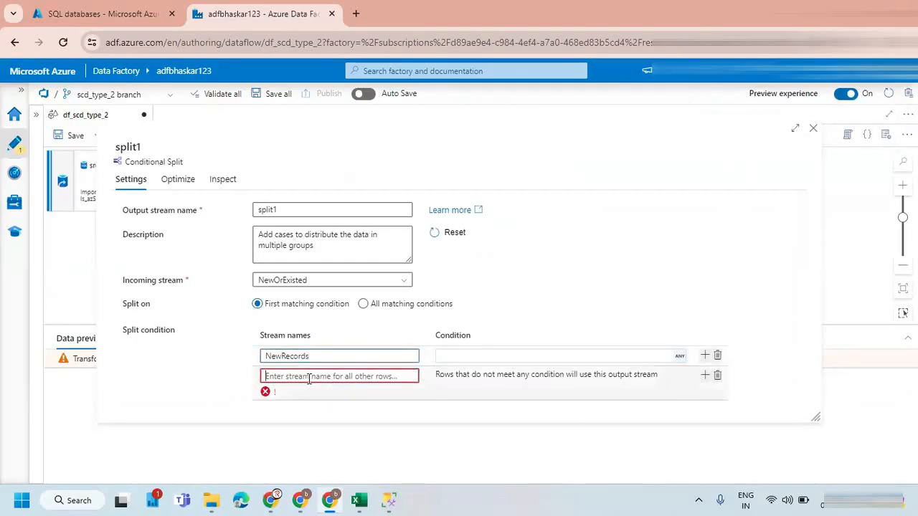
pyautogui.write('ExistedRecords')
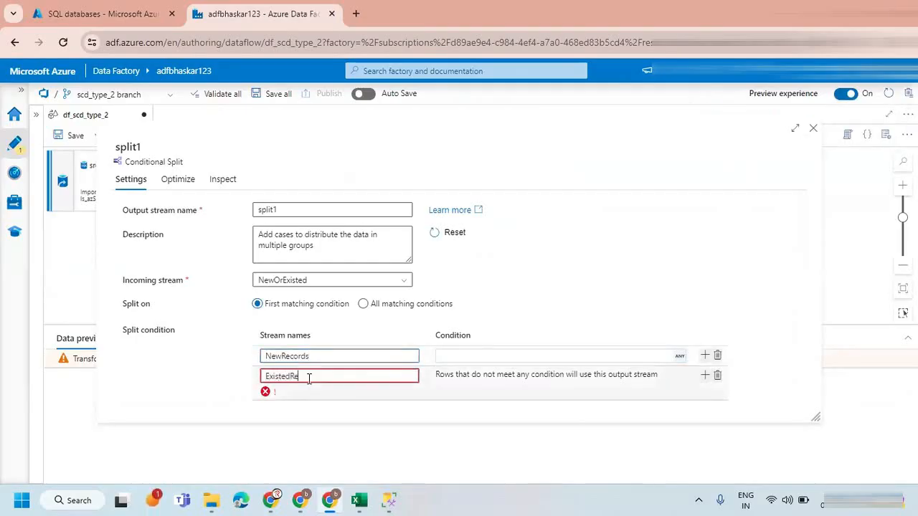
# Open the expression builder for the NewRecords condition and insert the isNull function with the CustKey column.
pyautogui.click(478, 355)
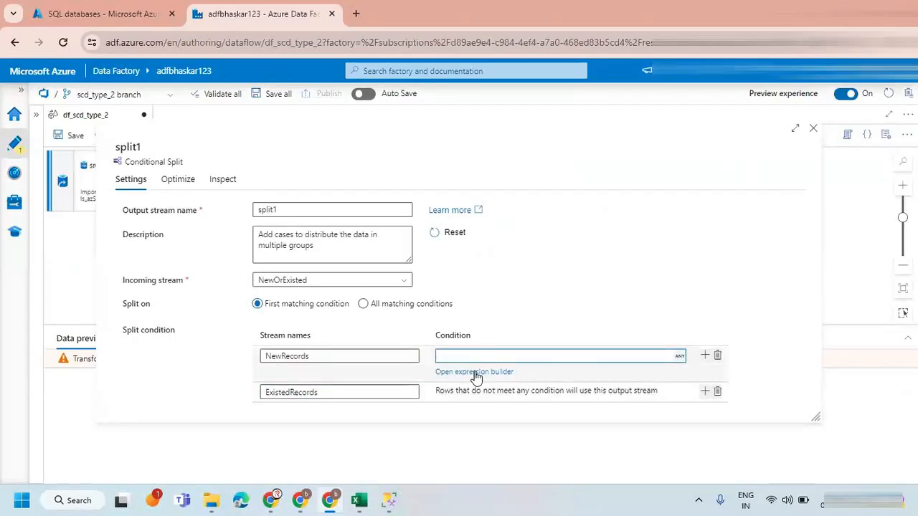
pyautogui.click(476, 372)
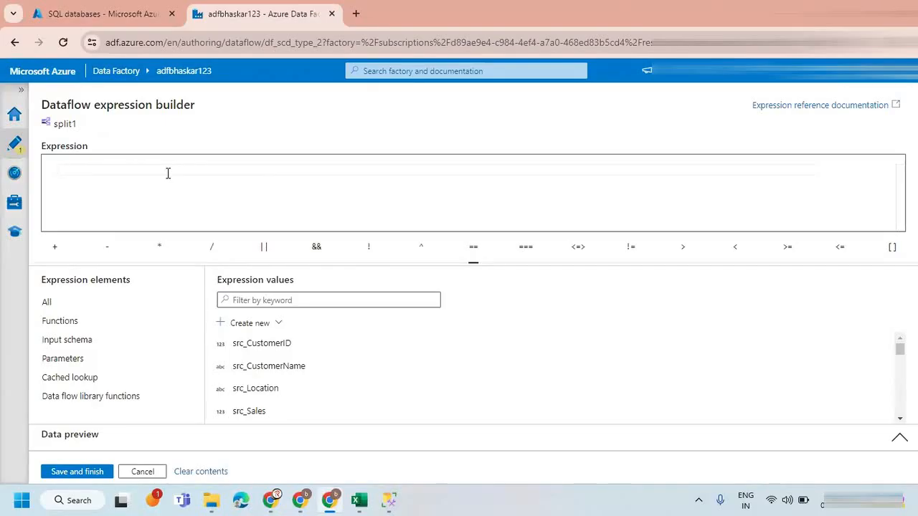
pyautogui.write('i')
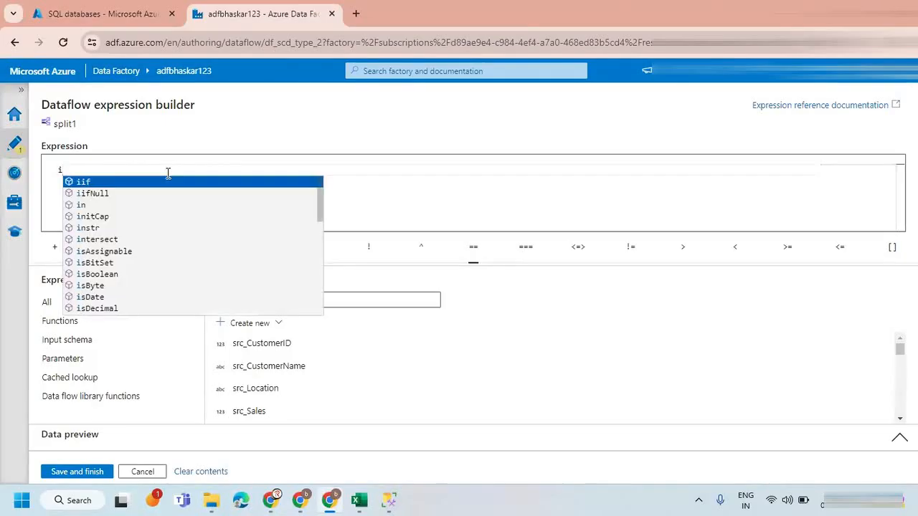
pyautogui.write('sn')
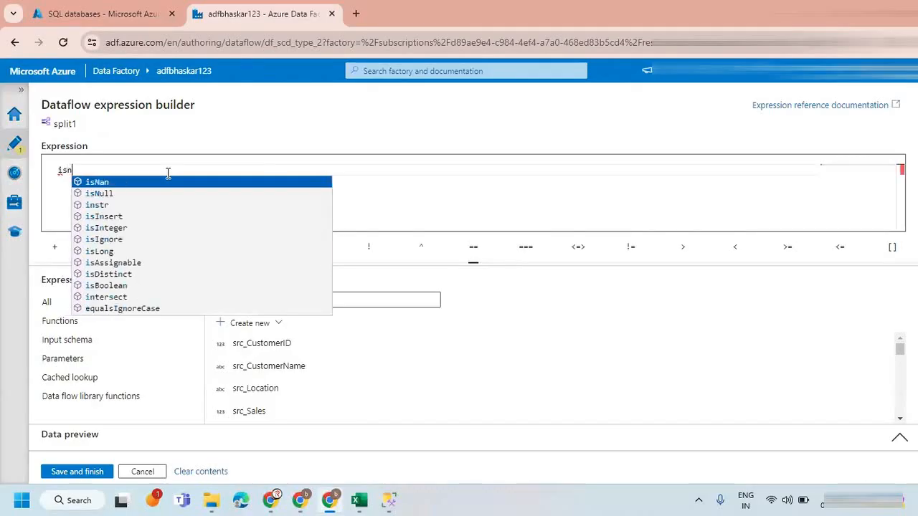
pyautogui.press('Down')
pyautogui.press('Return')
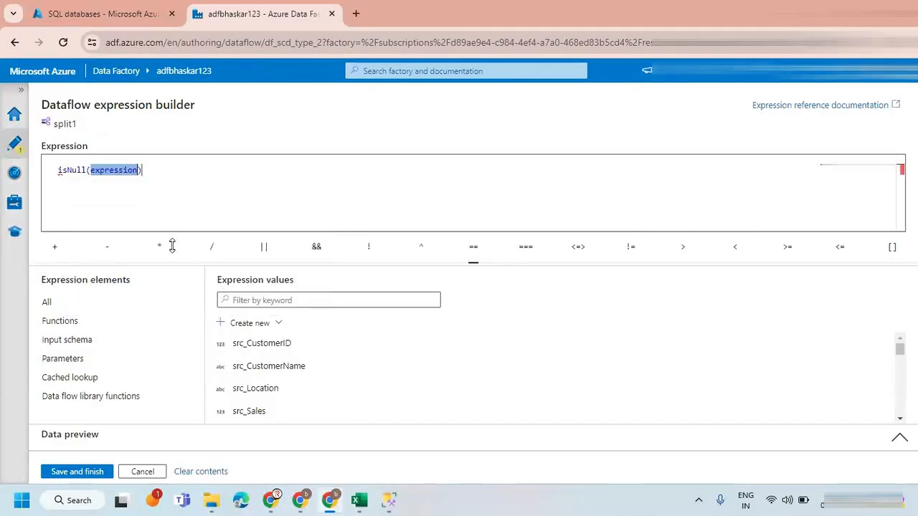
pyautogui.scroll(-1, 308, 365)
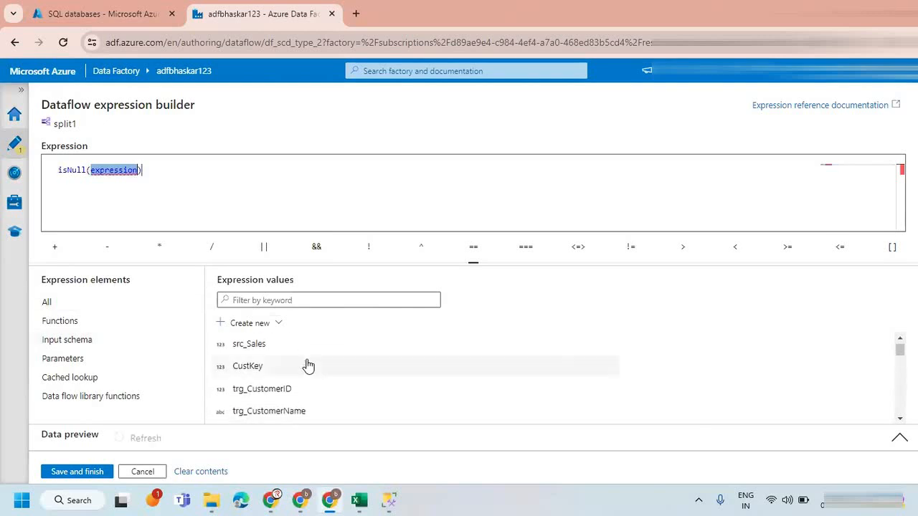
pyautogui.doubleClick(247, 368)
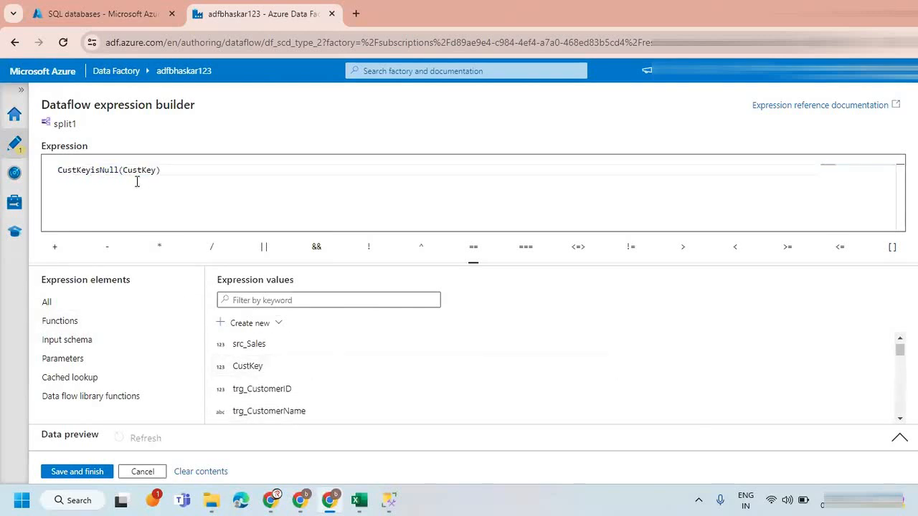
# Correct the NewRecords condition to isNull(CustKey), save the expression and close the split settings.
pyautogui.doubleClick(88, 169)
pyautogui.write('isNul')
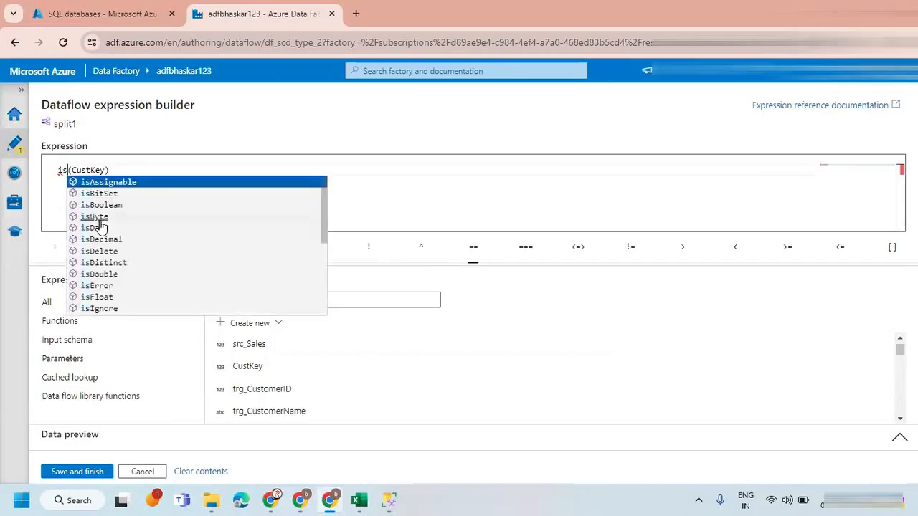
pyautogui.press('Return')
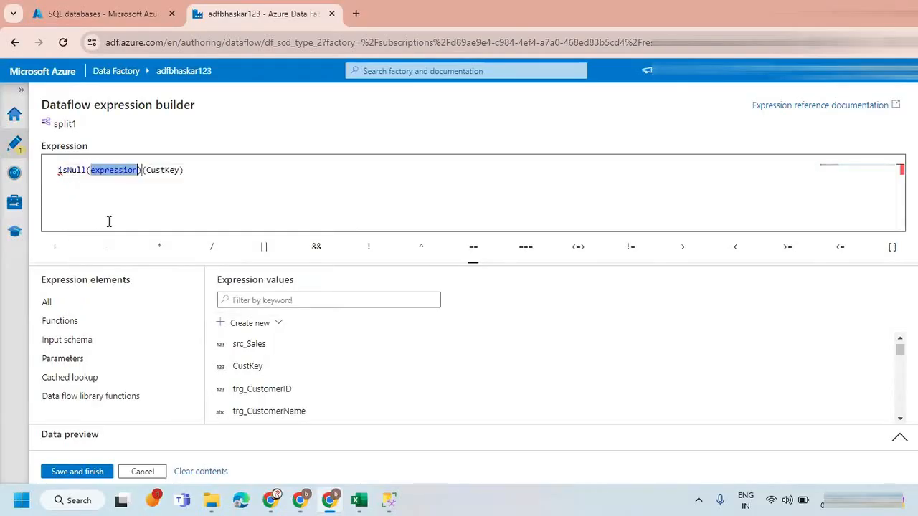
pyautogui.press('BackSpace')
pyautogui.press('BackSpace')
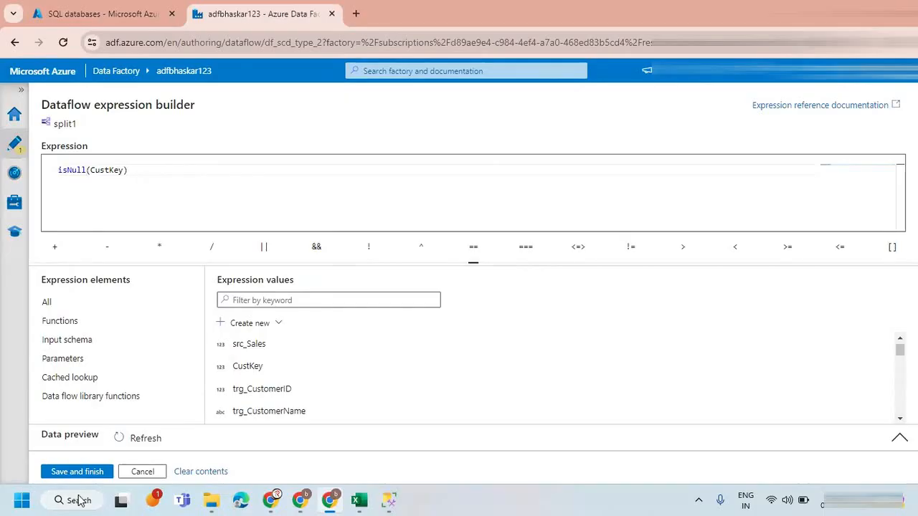
pyautogui.click(79, 473)
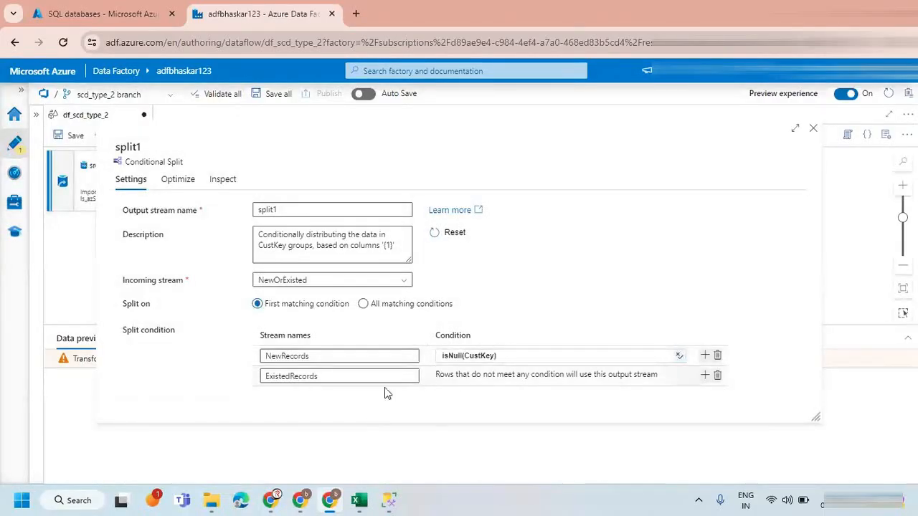
pyautogui.click(326, 376)
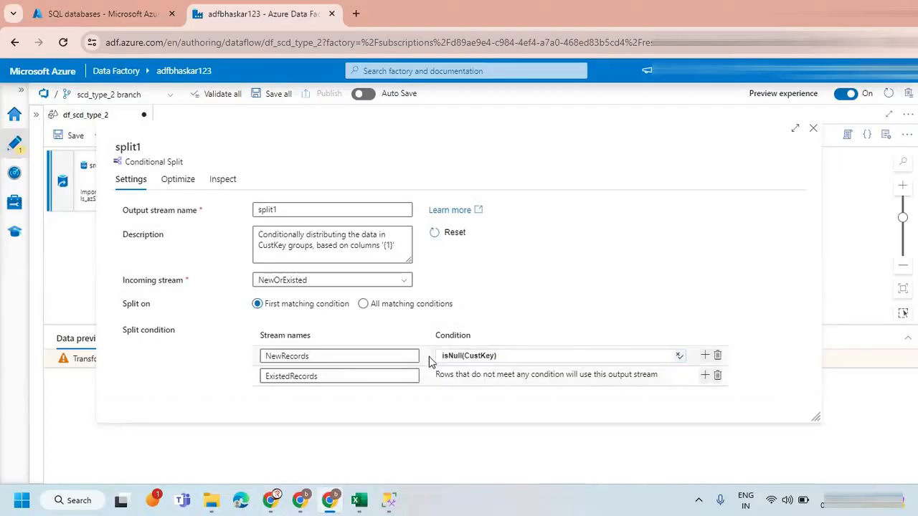
pyautogui.click(812, 128)
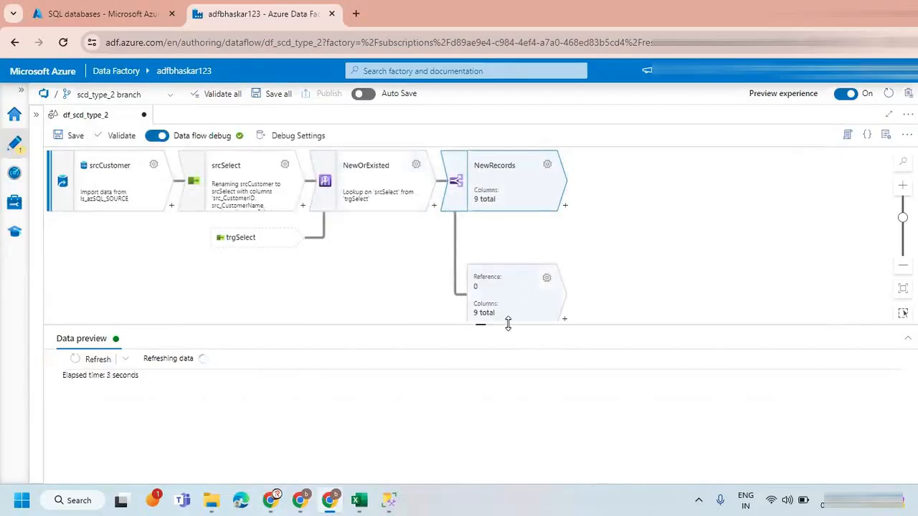
# Review the split's data preview for the NewRecords and ExistedRecords output streams in turn.
pyautogui.moveTo(508, 326); pyautogui.dragTo(507, 360)
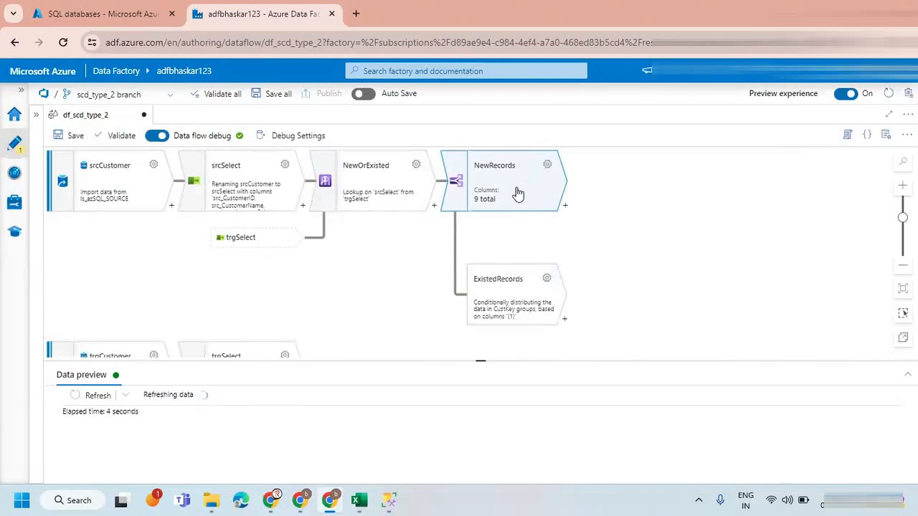
pyautogui.moveTo(483, 361); pyautogui.dragTo(481, 316)
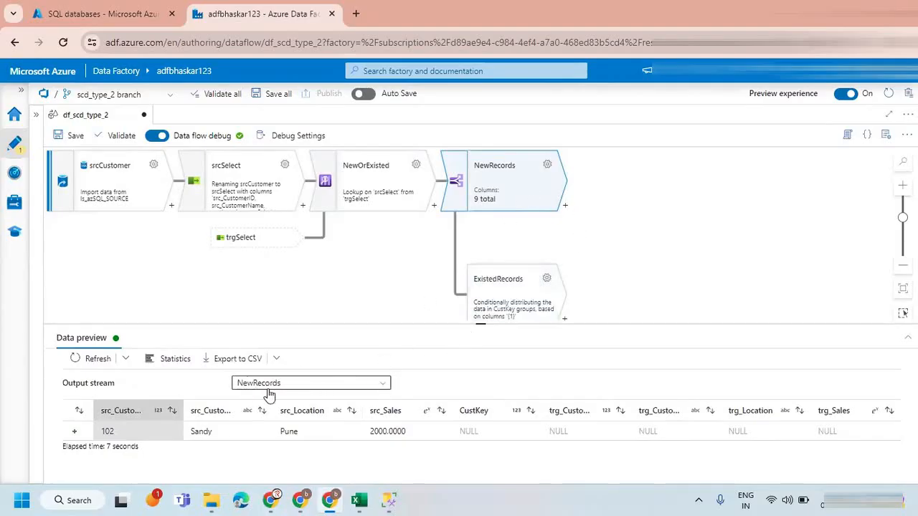
pyautogui.click(382, 384)
pyautogui.click(287, 420)
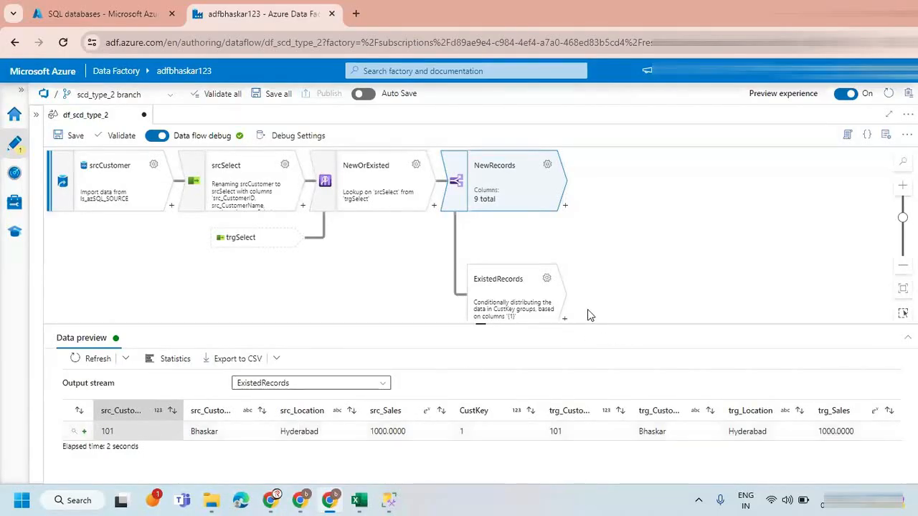
pyautogui.moveTo(584, 326); pyautogui.dragTo(535, 353)
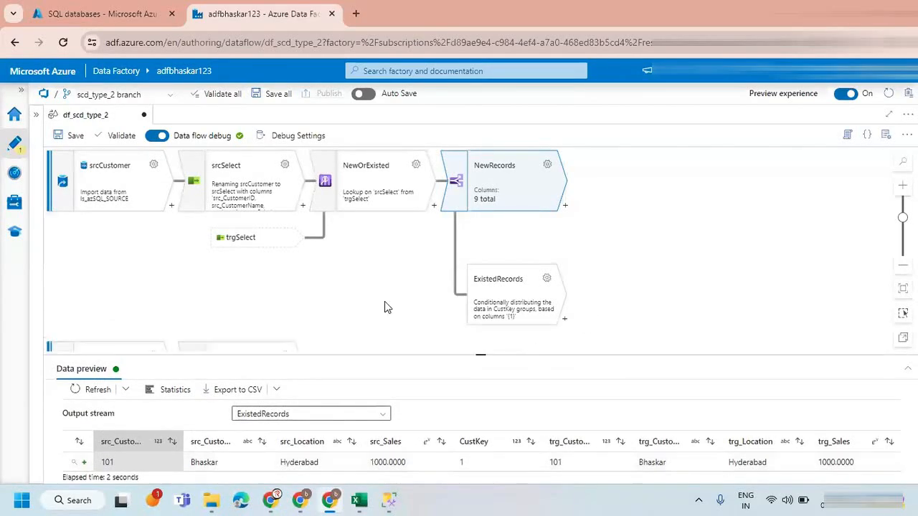
pyautogui.moveTo(420, 354); pyautogui.dragTo(420, 317)
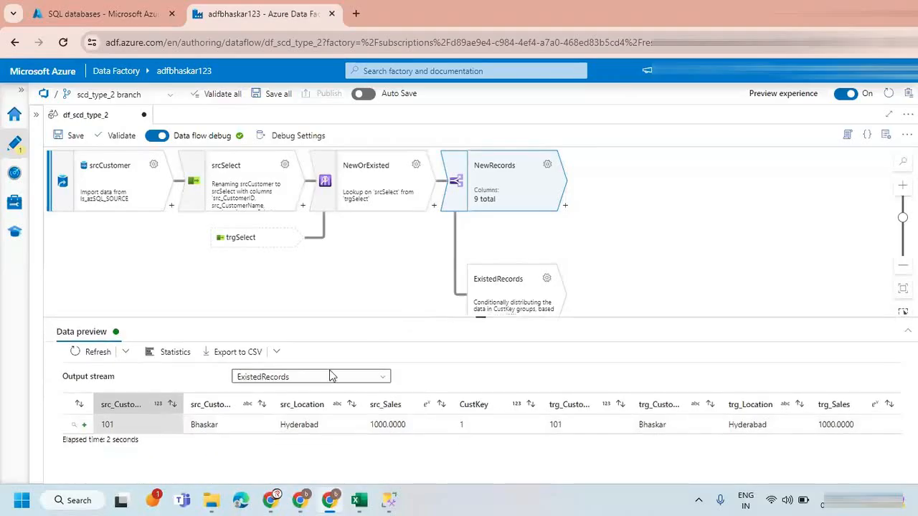
pyautogui.click(318, 379)
pyautogui.click(284, 394)
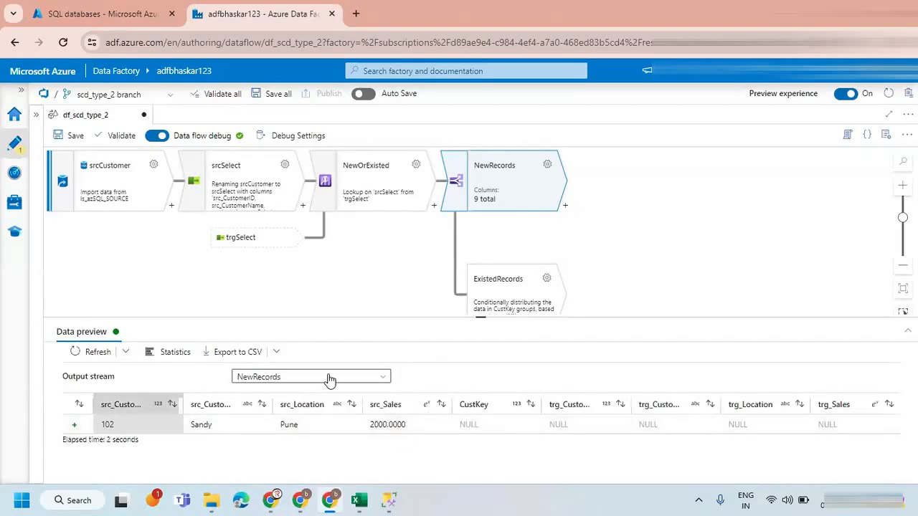
# Select the ExistedRecords branch and show the ExistedRecords output stream in its data preview.
pyautogui.moveTo(673, 226); pyautogui.dragTo(602, 191)
pyautogui.click(457, 258)
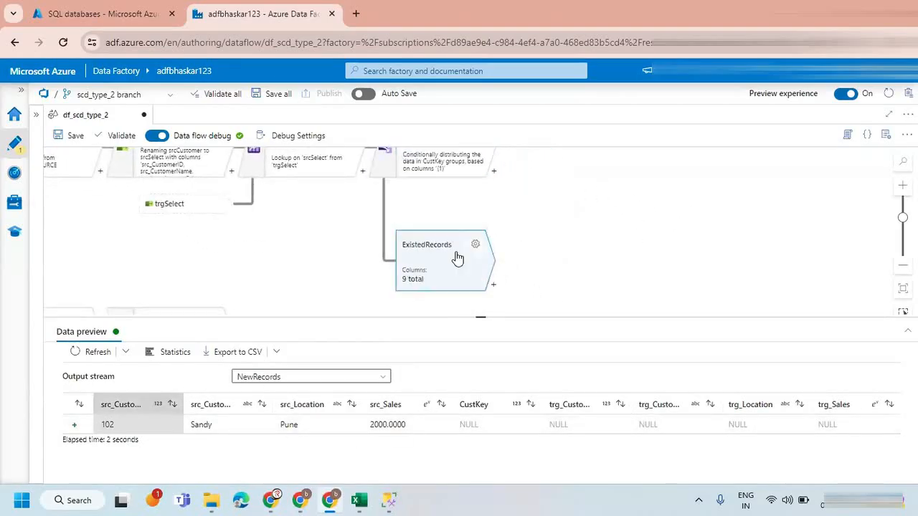
pyautogui.moveTo(512, 264); pyautogui.dragTo(477, 264)
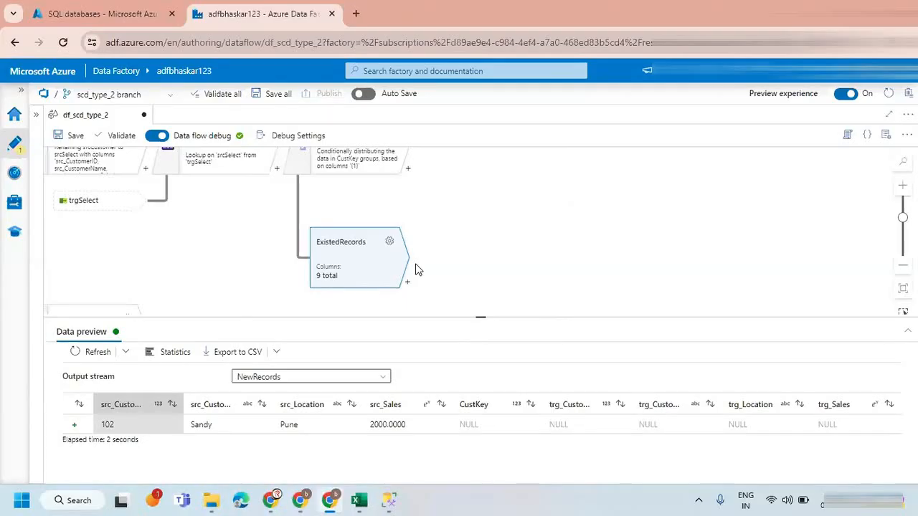
pyautogui.click(270, 377)
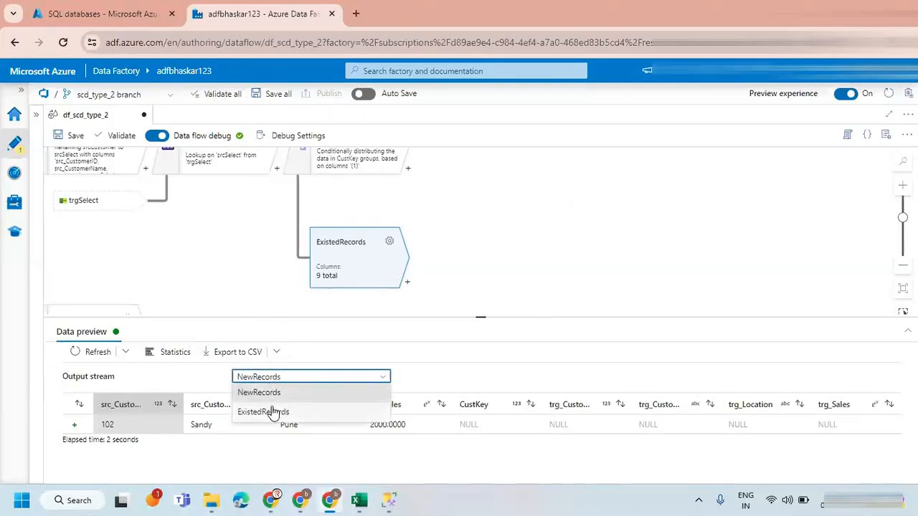
pyautogui.click(273, 412)
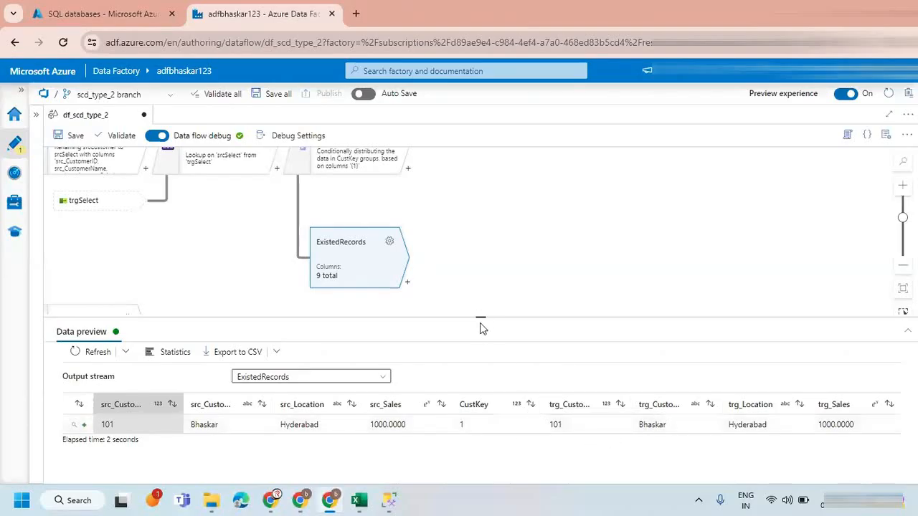
pyautogui.moveTo(478, 318); pyautogui.dragTo(479, 328)
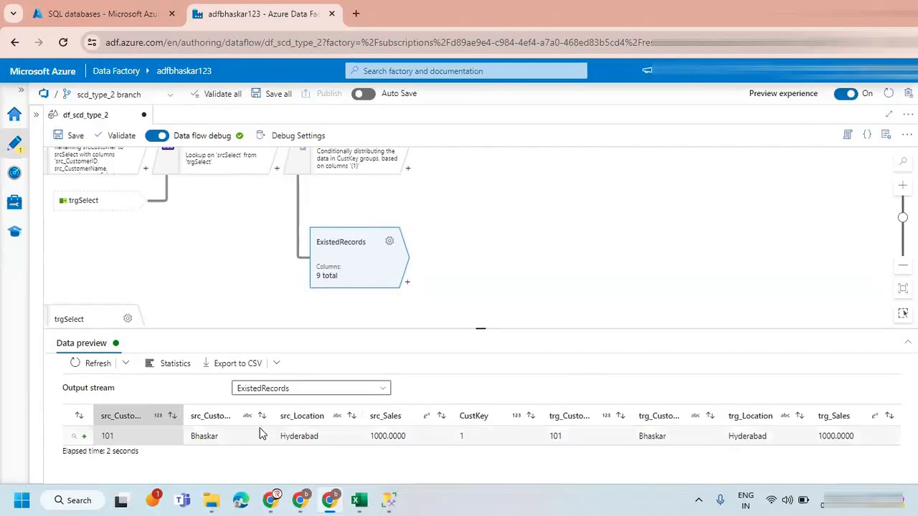
# Compare the source customer ID, customer name, location and sales columns with their target counterparts in the ExistedRecords preview.
pyautogui.moveTo(141, 413)
pyautogui.mouseDown()
pyautogui.moveTo(157, 453)
pyautogui.moveTo(138, 404)
pyautogui.mouseUp()
pyautogui.moveTo(579, 402)
pyautogui.mouseDown()
pyautogui.moveTo(556, 398)
pyautogui.moveTo(602, 409)
pyautogui.mouseUp()
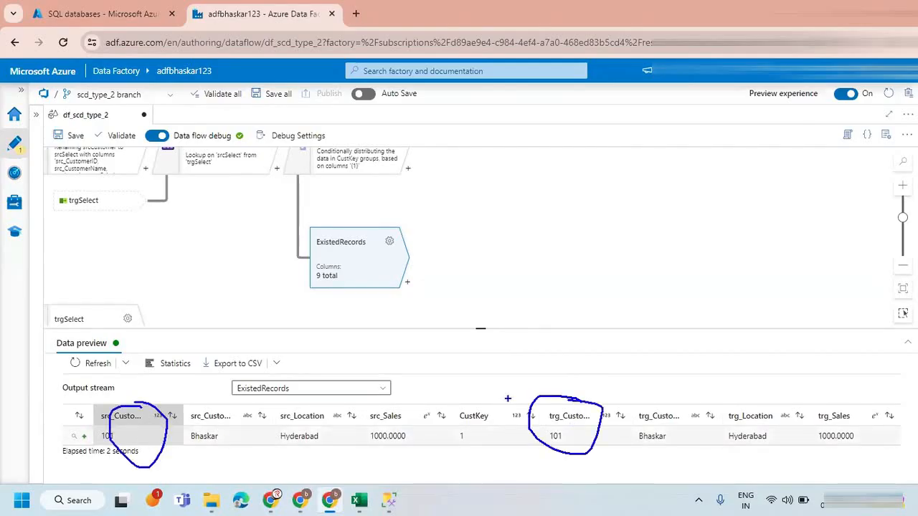
pyautogui.moveTo(244, 407)
pyautogui.mouseDown()
pyautogui.moveTo(189, 430)
pyautogui.moveTo(244, 407)
pyautogui.mouseUp()
pyautogui.moveTo(675, 399)
pyautogui.mouseDown()
pyautogui.moveTo(645, 470)
pyautogui.moveTo(676, 396)
pyautogui.mouseUp()
pyautogui.moveTo(227, 413)
pyautogui.mouseDown()
pyautogui.moveTo(549, 293)
pyautogui.moveTo(651, 385)
pyautogui.mouseUp()
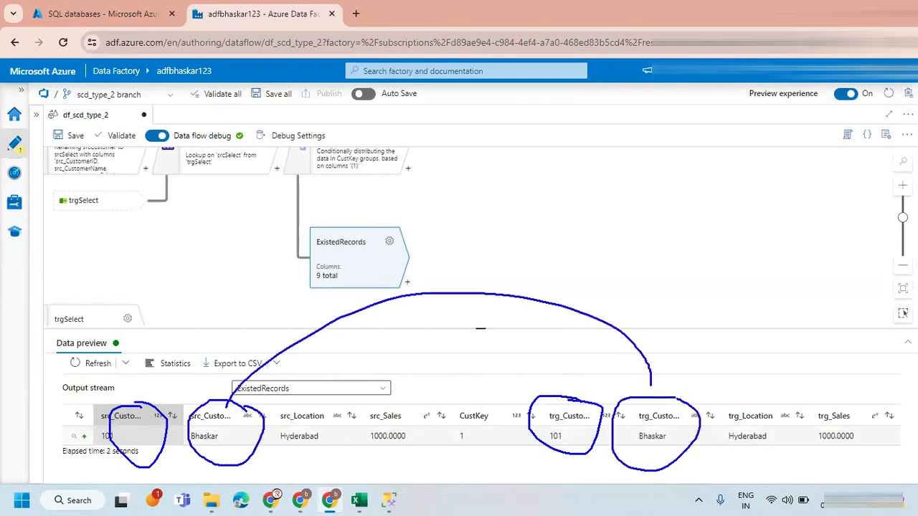
pyautogui.moveTo(337, 414)
pyautogui.mouseDown()
pyautogui.moveTo(301, 467)
pyautogui.moveTo(319, 408)
pyautogui.mouseUp()
pyautogui.moveTo(752, 396)
pyautogui.mouseDown()
pyautogui.moveTo(749, 445)
pyautogui.moveTo(722, 392)
pyautogui.mouseUp()
pyautogui.moveTo(325, 457)
pyautogui.mouseDown()
pyautogui.moveTo(601, 502)
pyautogui.moveTo(759, 451)
pyautogui.mouseUp()
pyautogui.moveTo(412, 406)
pyautogui.mouseDown()
pyautogui.moveTo(381, 462)
pyautogui.moveTo(410, 403)
pyautogui.mouseUp()
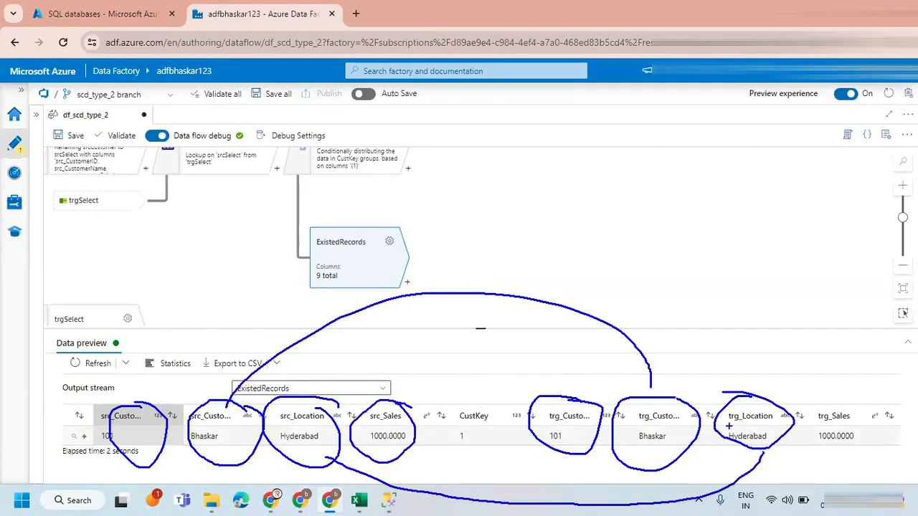
pyautogui.moveTo(844, 406)
pyautogui.mouseDown()
pyautogui.moveTo(834, 448)
pyautogui.moveTo(808, 399)
pyautogui.mouseUp()
pyautogui.moveTo(407, 416)
pyautogui.mouseDown()
pyautogui.moveTo(409, 395)
pyautogui.moveTo(804, 372)
pyautogui.moveTo(825, 398)
pyautogui.mouseUp()
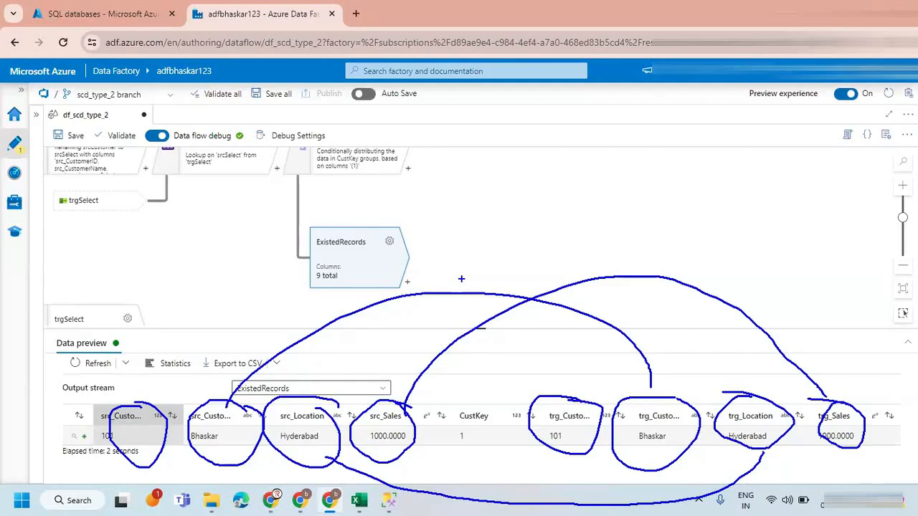
pyautogui.press('Escape')
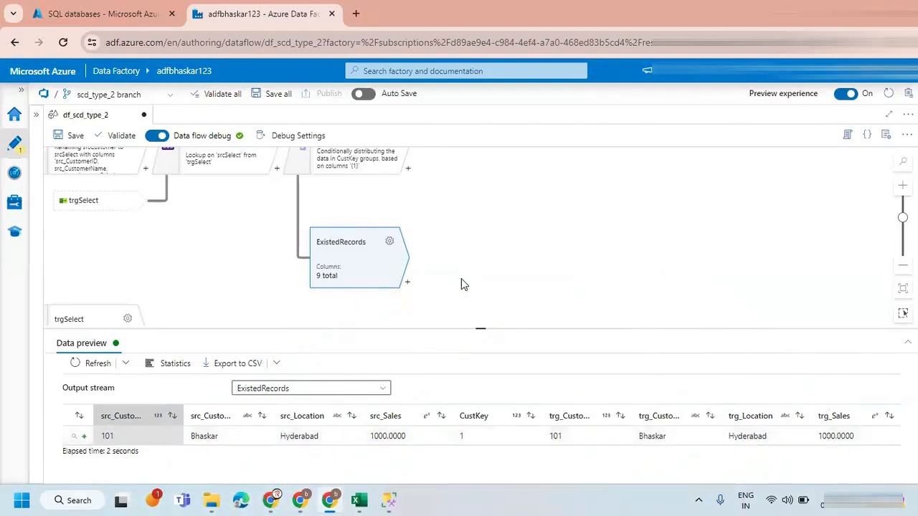
# Add a Conditional Split after ExistedRecords and name its first output stream UpdatedRecords.
pyautogui.click(407, 283)
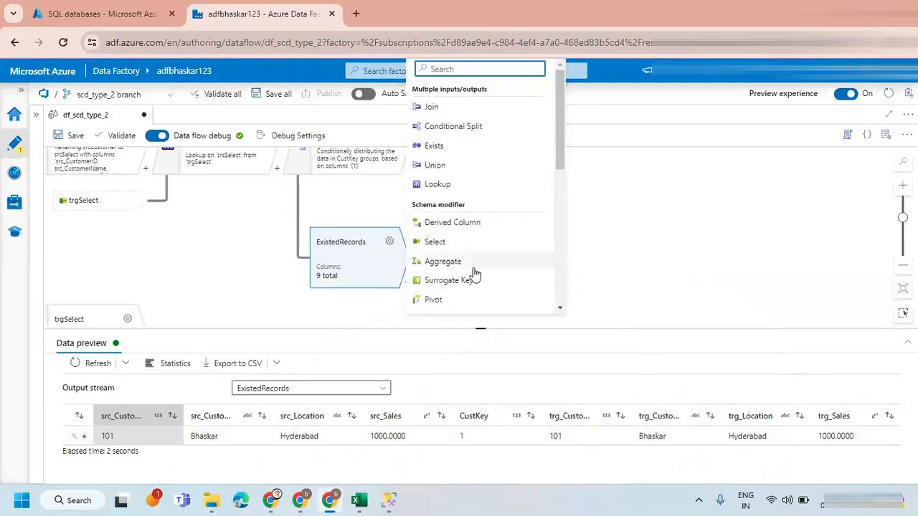
pyautogui.click(471, 127)
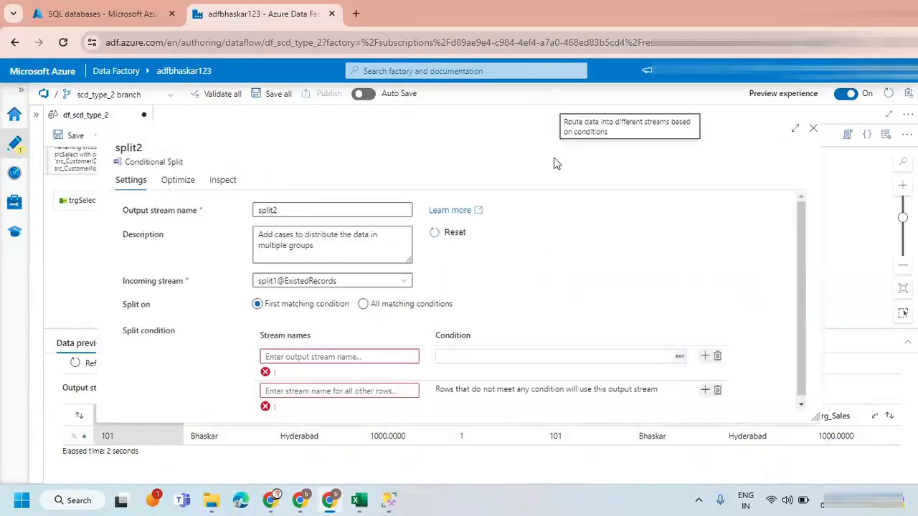
pyautogui.click(376, 357)
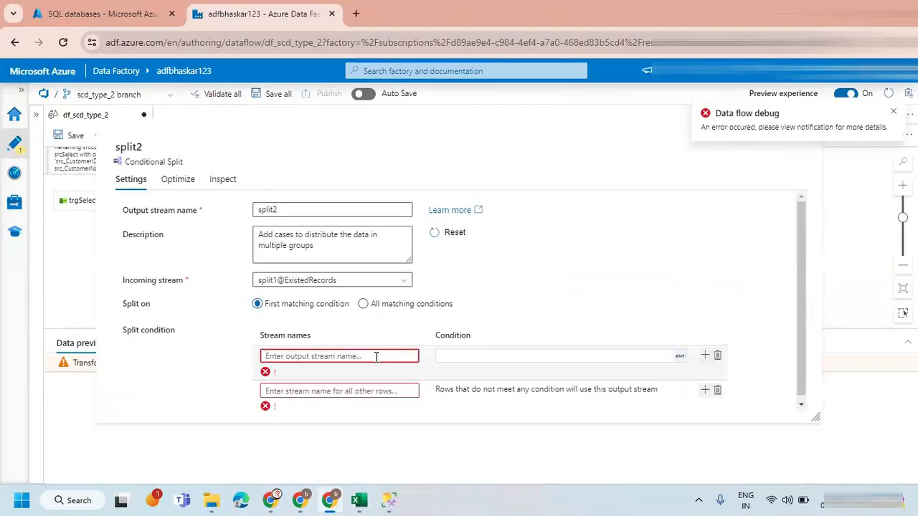
pyautogui.write('Mod')
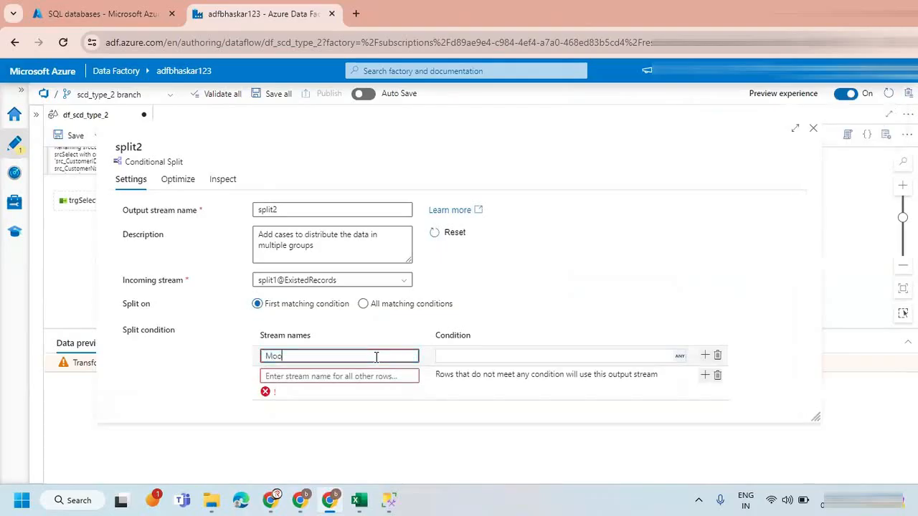
pyautogui.press('BackSpace')
pyautogui.press('BackSpace')
pyautogui.write('UpdatedRecords')
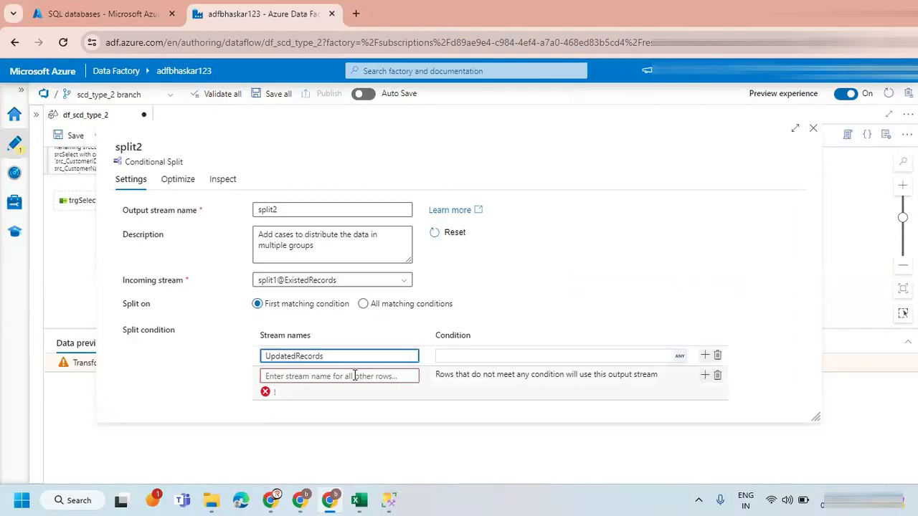
# Name the second split's stream for all other rows IgnoreRecords.
pyautogui.click(354, 376)
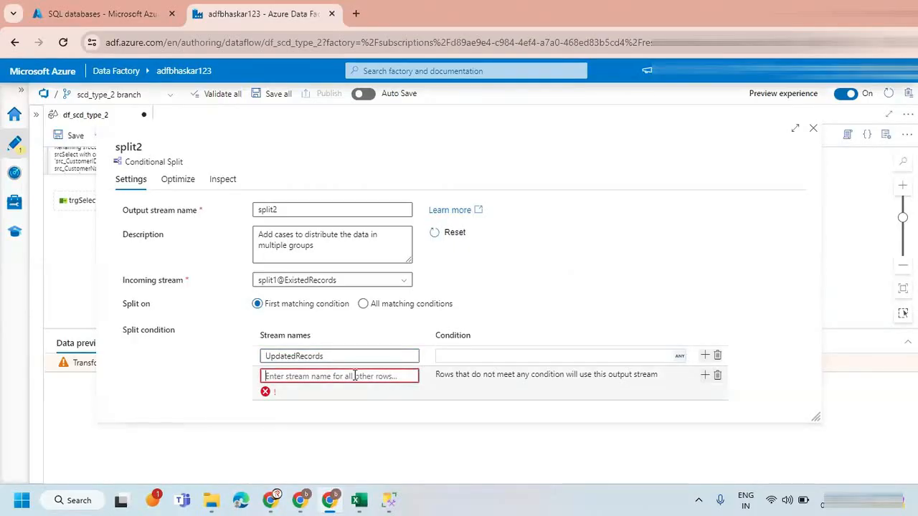
pyautogui.click(483, 356)
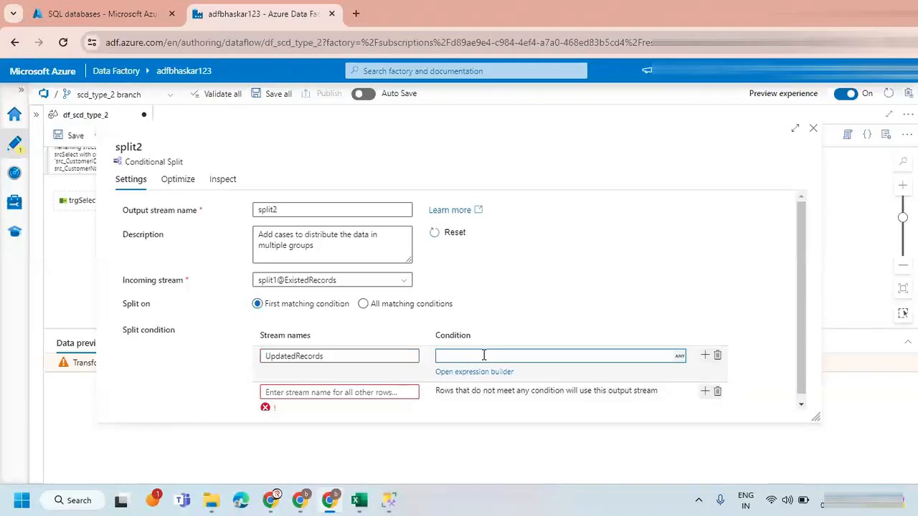
pyautogui.click(354, 389)
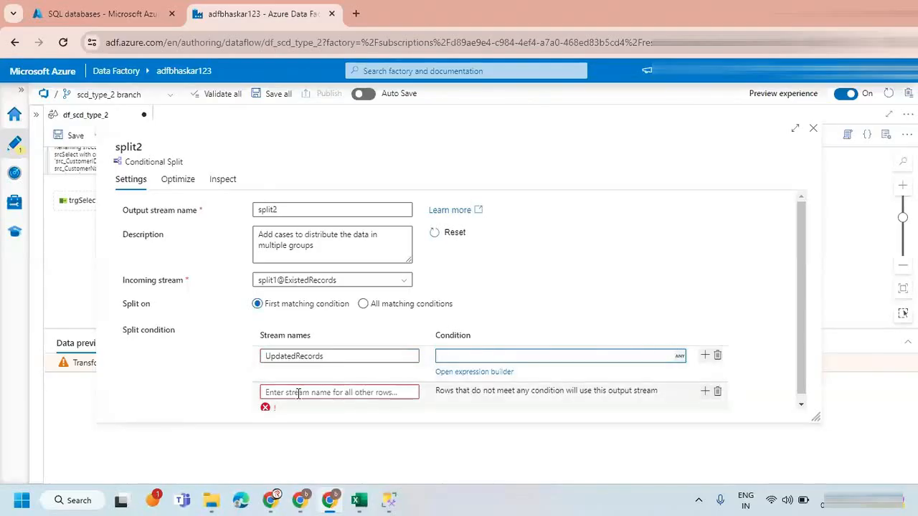
pyautogui.write('IgnoreRecords')
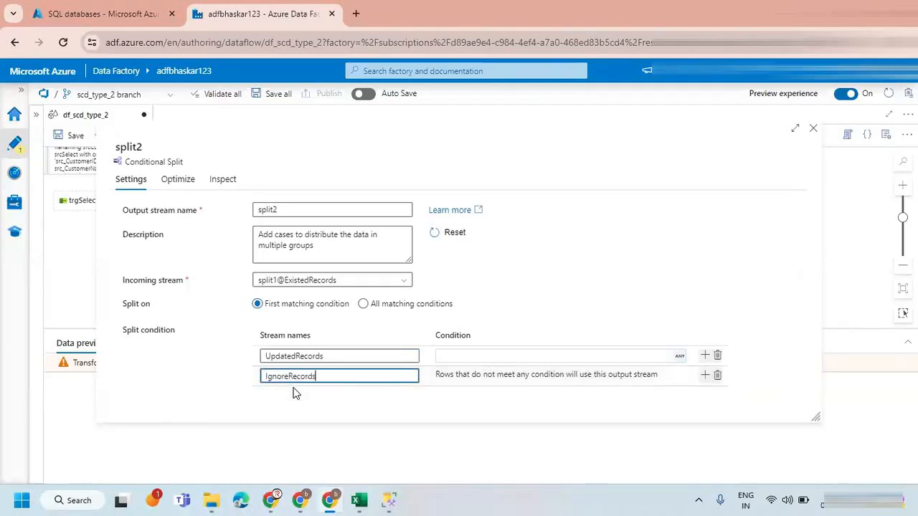
pyautogui.click(362, 397)
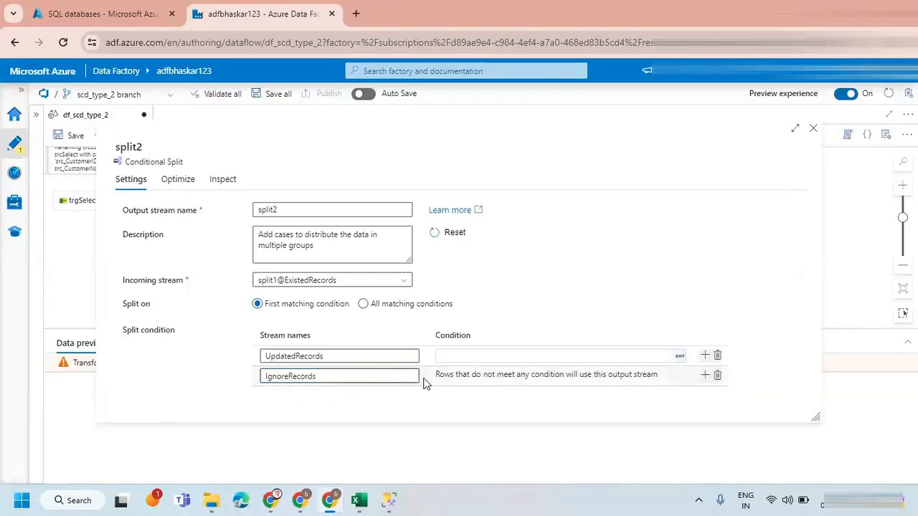
pyautogui.click(324, 355)
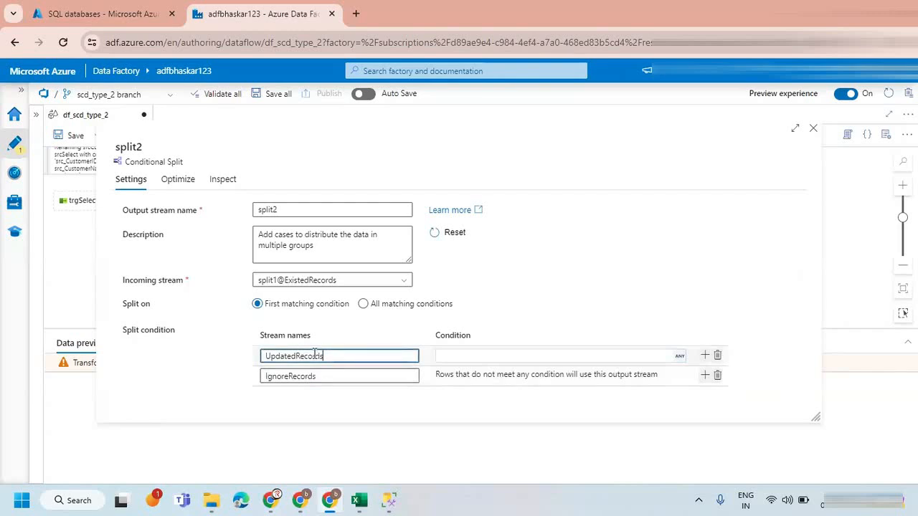
pyautogui.moveTo(322, 355); pyautogui.dragTo(256, 360)
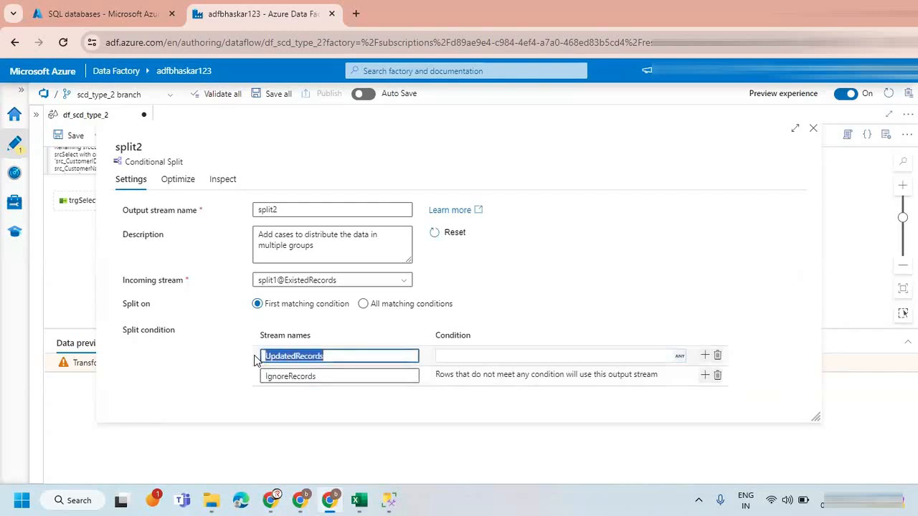
pyautogui.click(478, 357)
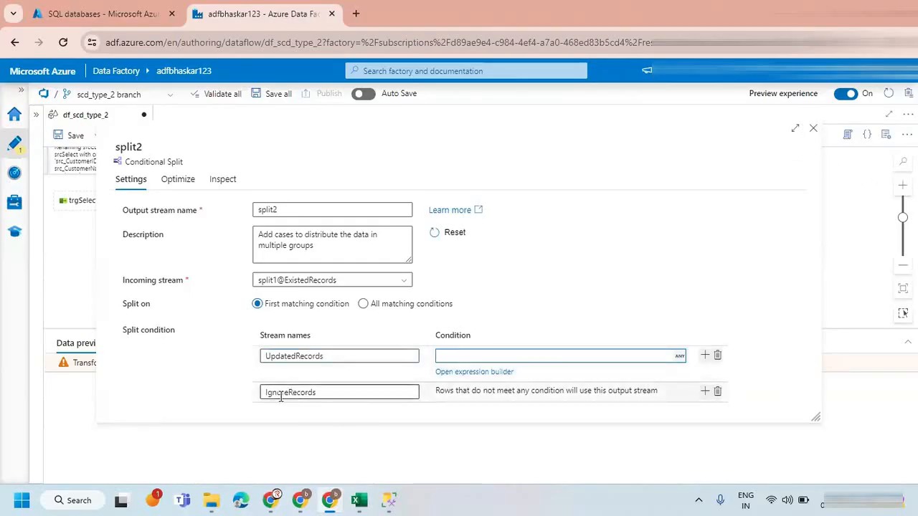
# Close the second split's settings and delete that split from the data flow.
pyautogui.click(814, 130)
pyautogui.click(572, 301)
pyautogui.click(493, 268)
pyautogui.press('Delete')
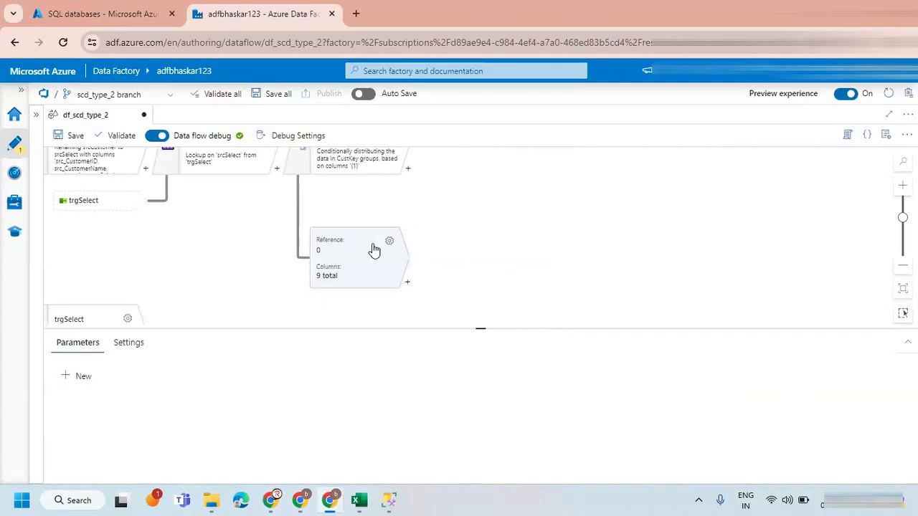
# Add a Filter transformation after ExistedRecords and name its output stream UpdatedRecords.
pyautogui.click(373, 249)
pyautogui.click(407, 281)
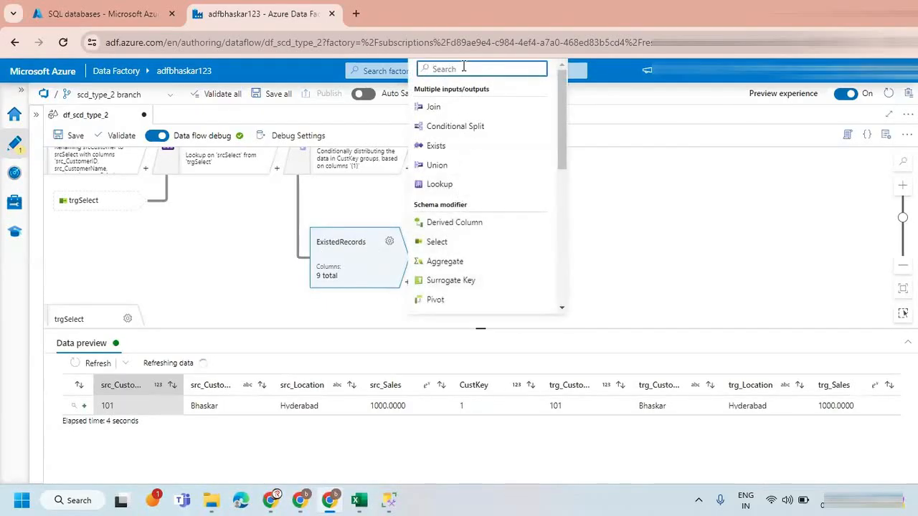
pyautogui.write('fi')
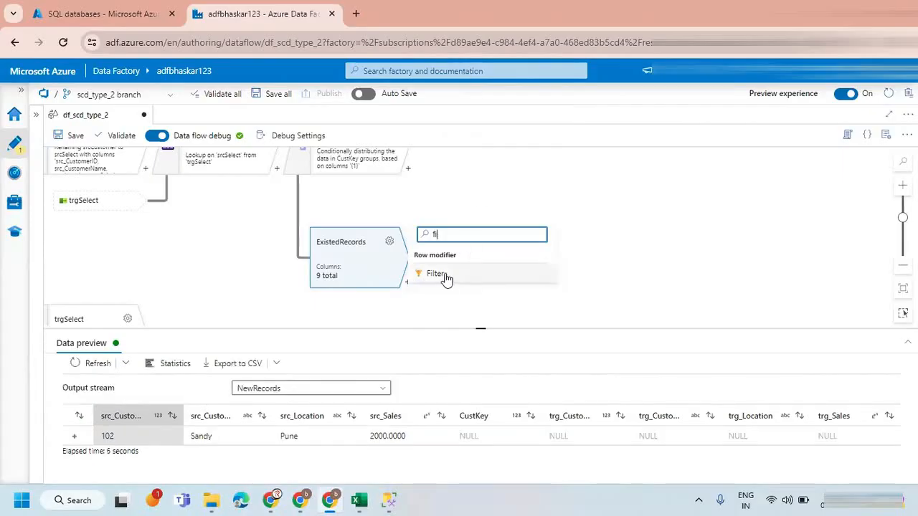
pyautogui.click(436, 273)
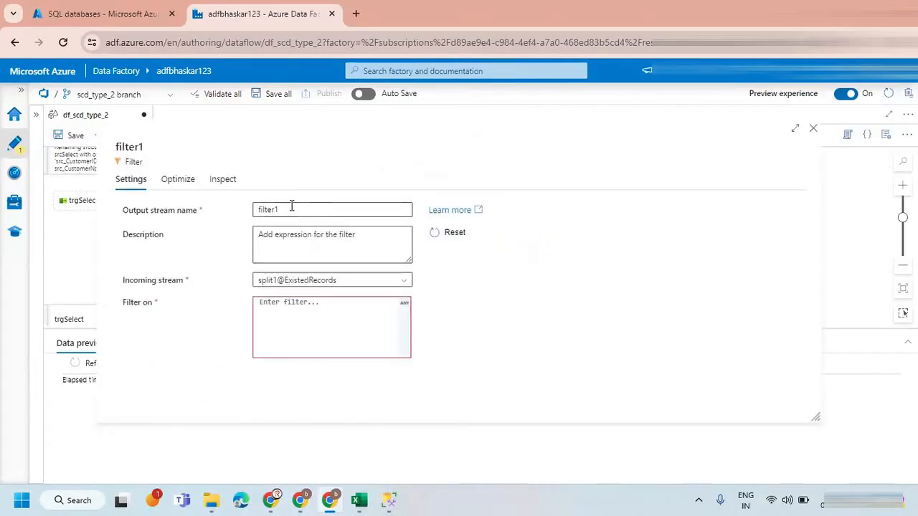
pyautogui.doubleClick(291, 206)
pyautogui.write('Updated')
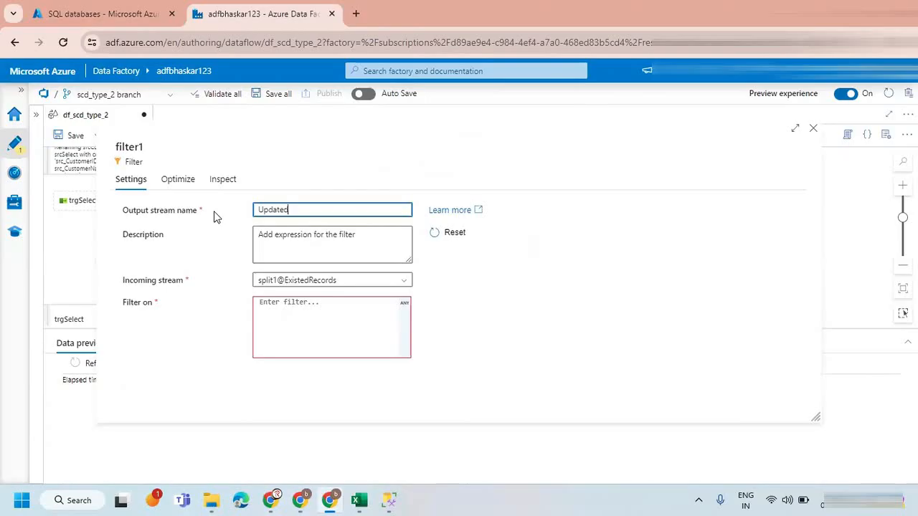
pyautogui.write('Records')
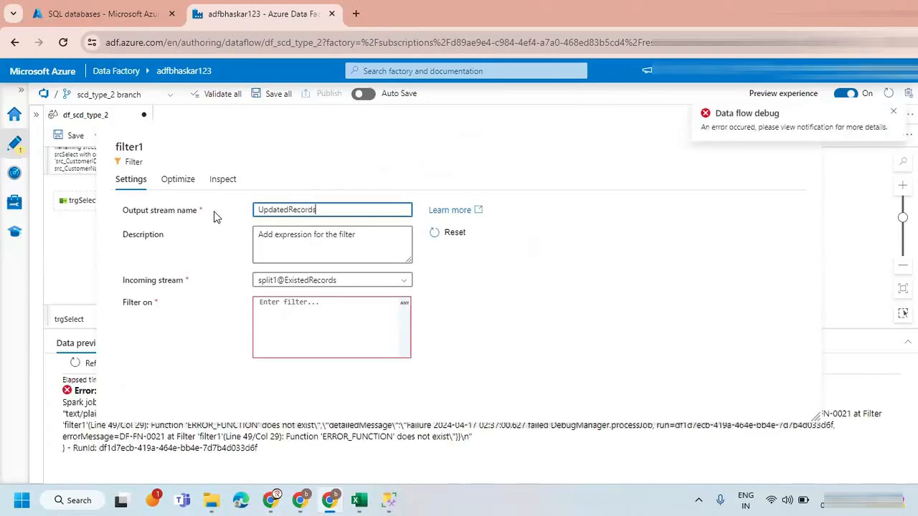
# Open the expression builder for the UpdatedRecords filter and enter the condition src_CustomerName!=trg_CustomerName.
pyautogui.click(287, 337)
pyautogui.click(283, 367)
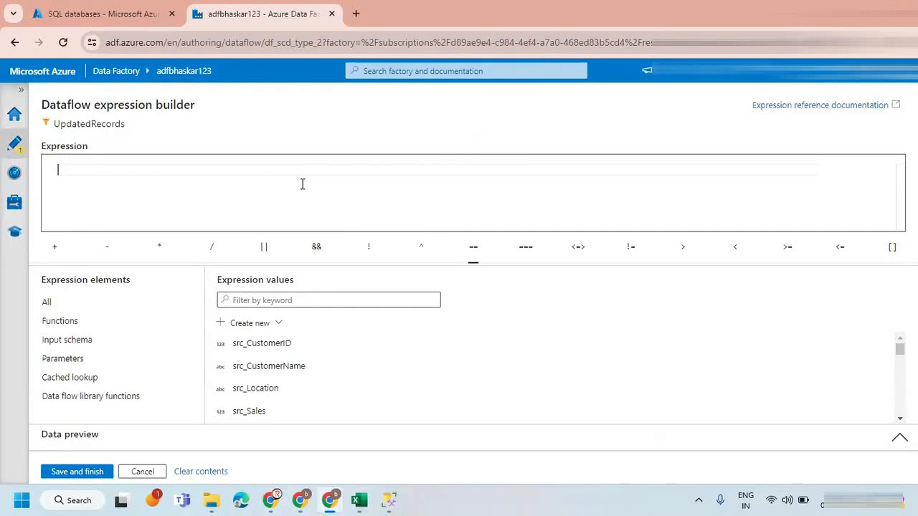
pyautogui.click(269, 367)
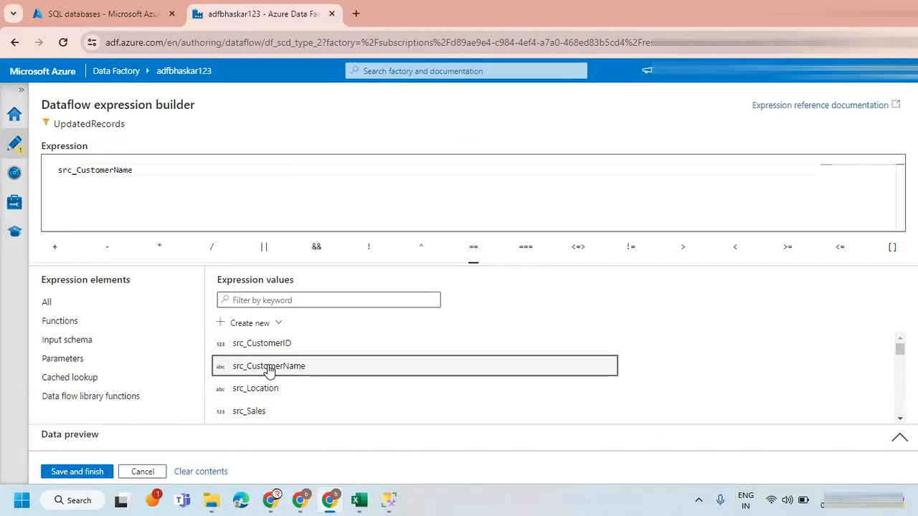
pyautogui.click(623, 248)
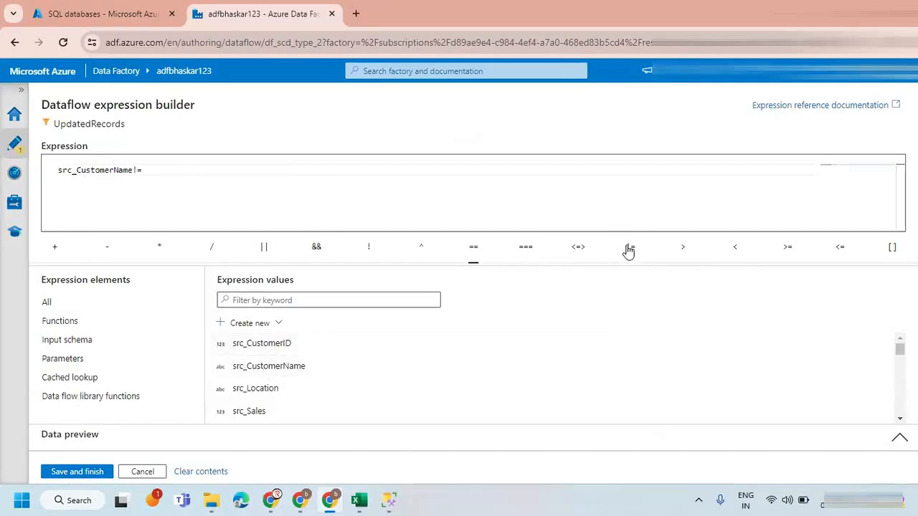
pyautogui.write('trg')
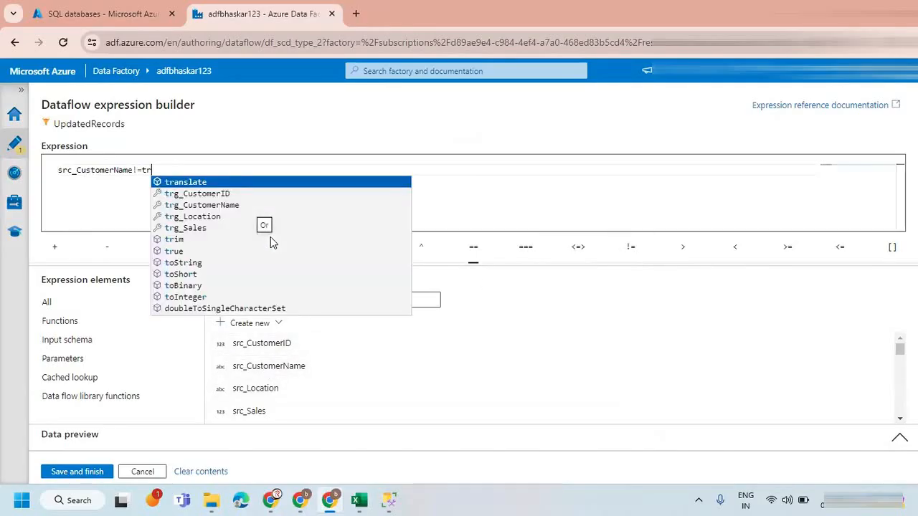
pyautogui.press('Down')
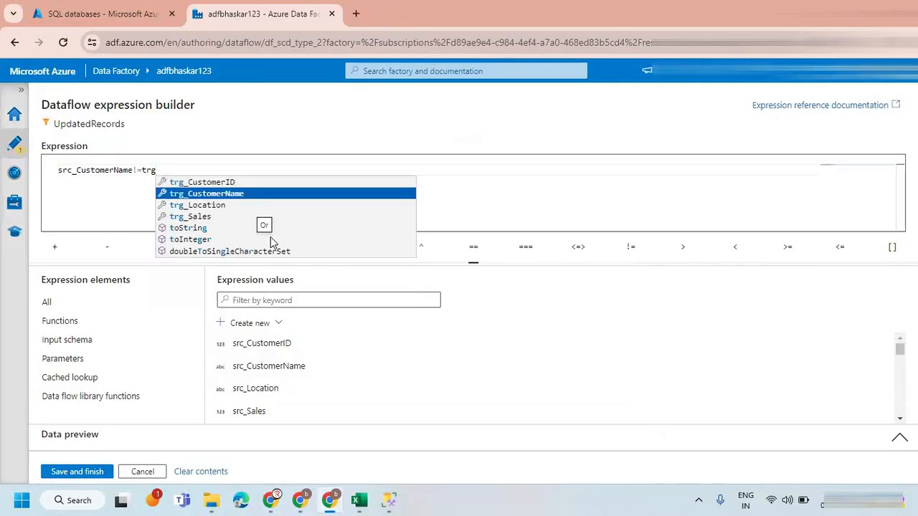
pyautogui.press('Return')
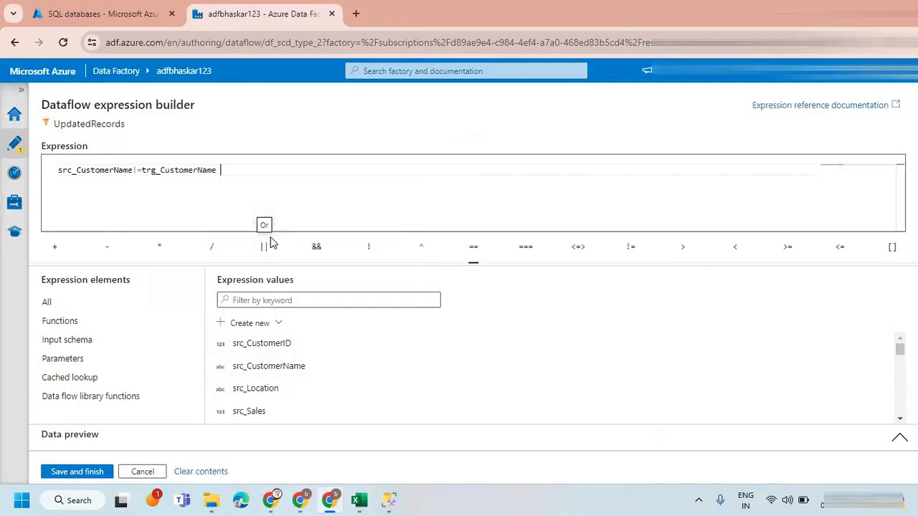
# Extend the UpdatedRecords filter expression with the OR condition || src_Location!=trg_Location.
pyautogui.click(271, 244)
pyautogui.write('src')
pyautogui.press('Down')
pyautogui.press('Down')
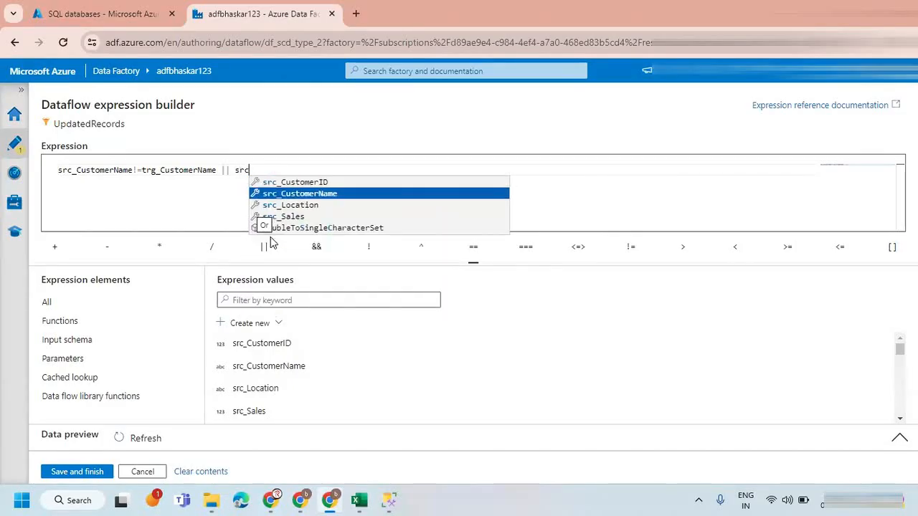
pyautogui.press('Return')
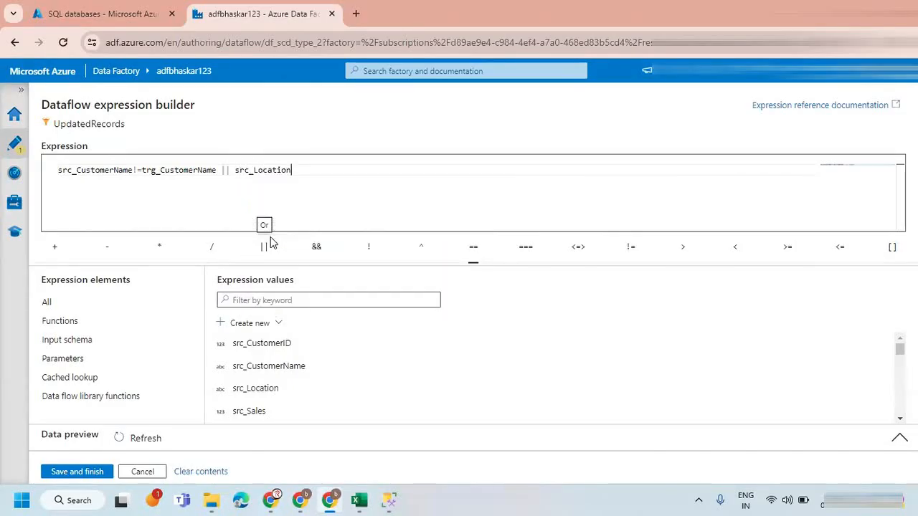
pyautogui.click(635, 249)
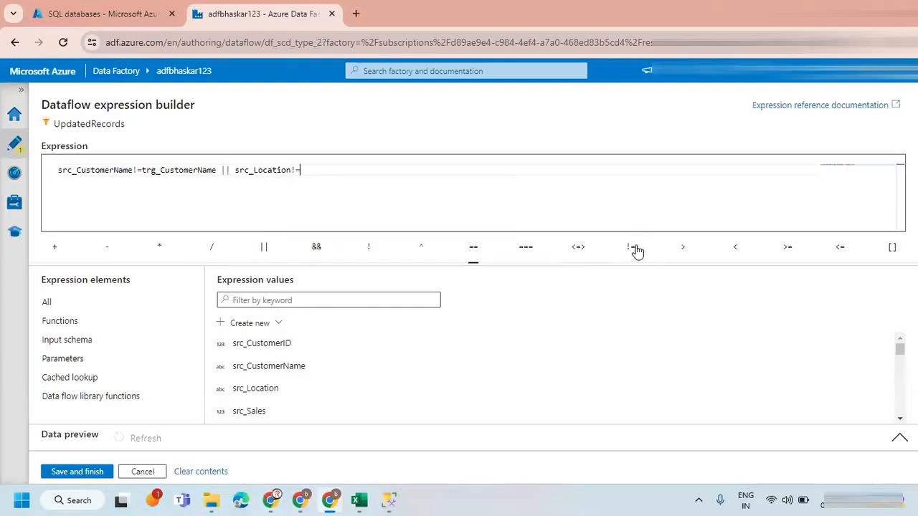
pyautogui.write('trg')
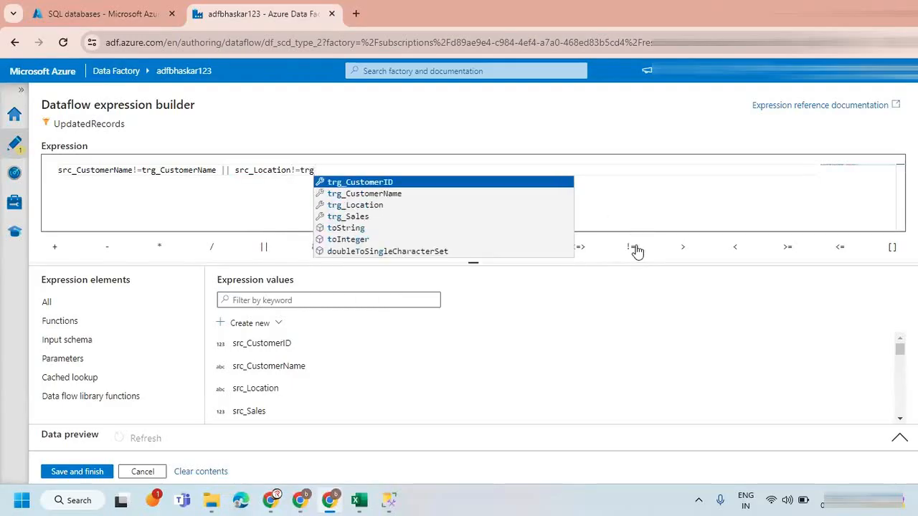
pyautogui.press('Down')
pyautogui.press('Down')
pyautogui.press('Return')
# Extend the UpdatedRecords filter expression with the OR condition || src_Sales!=trg_Sales.
pyautogui.write('|| src')
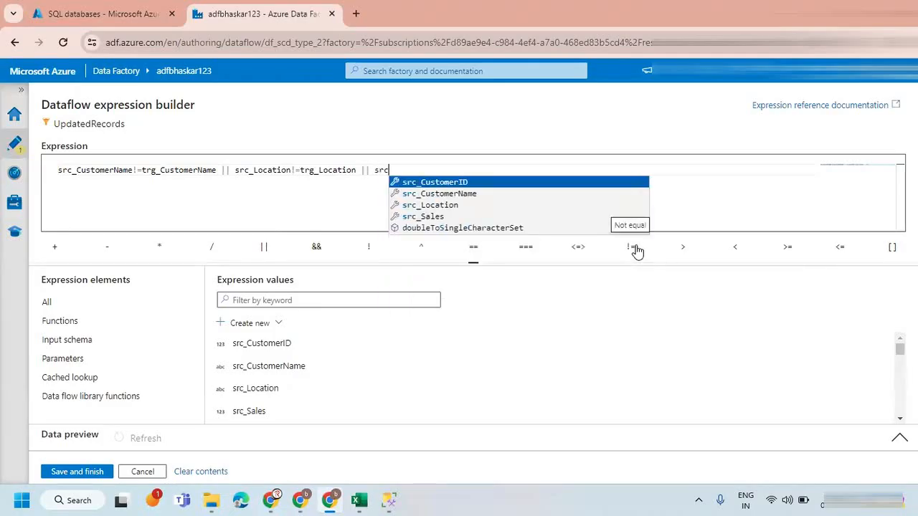
pyautogui.press('Down')
pyautogui.press('Down')
pyautogui.press('Down')
pyautogui.press('Return')
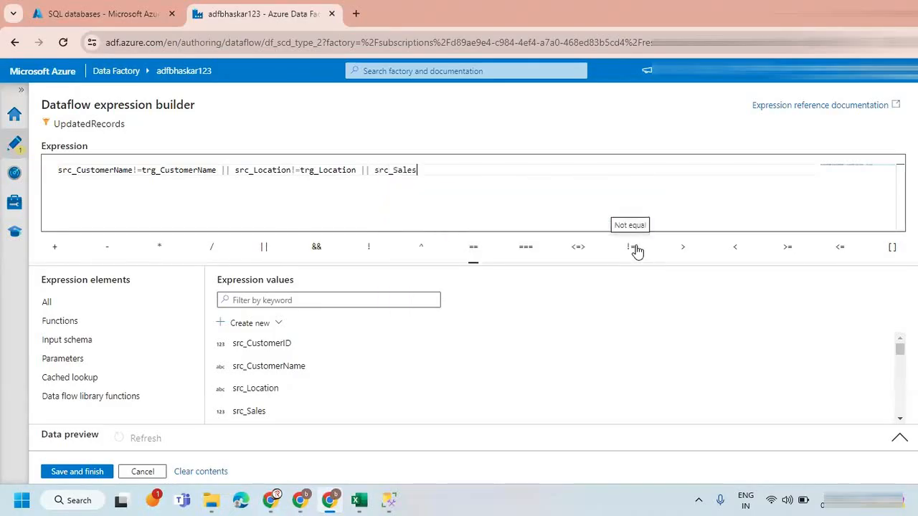
pyautogui.click(634, 248)
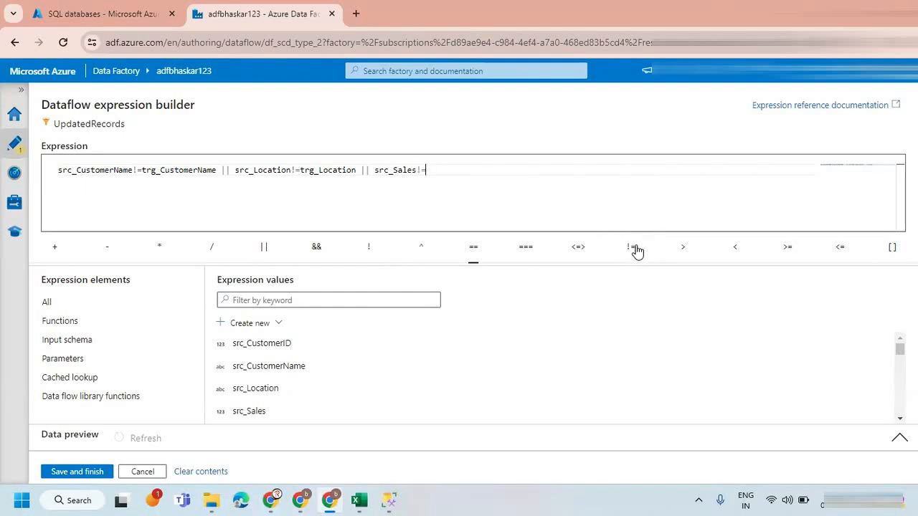
pyautogui.write('trg')
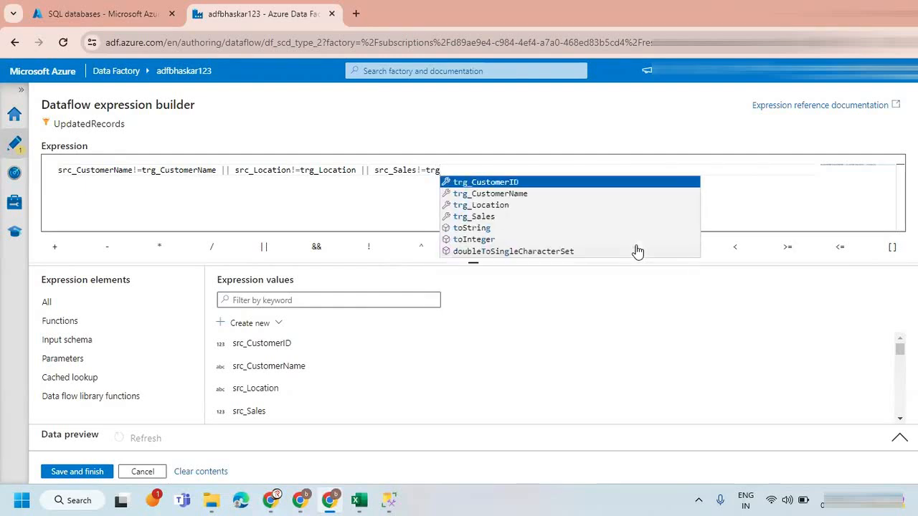
pyautogui.press('Down')
pyautogui.press('Down')
pyautogui.press('Down')
pyautogui.press('Return')
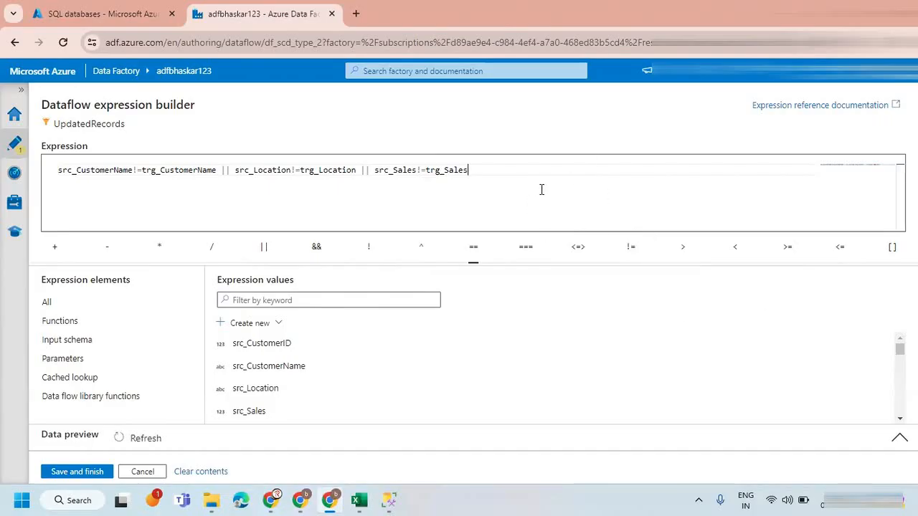
# Save the finished filter expression and close the UpdatedRecords filter settings.
pyautogui.moveTo(473, 170); pyautogui.dragTo(138, 170)
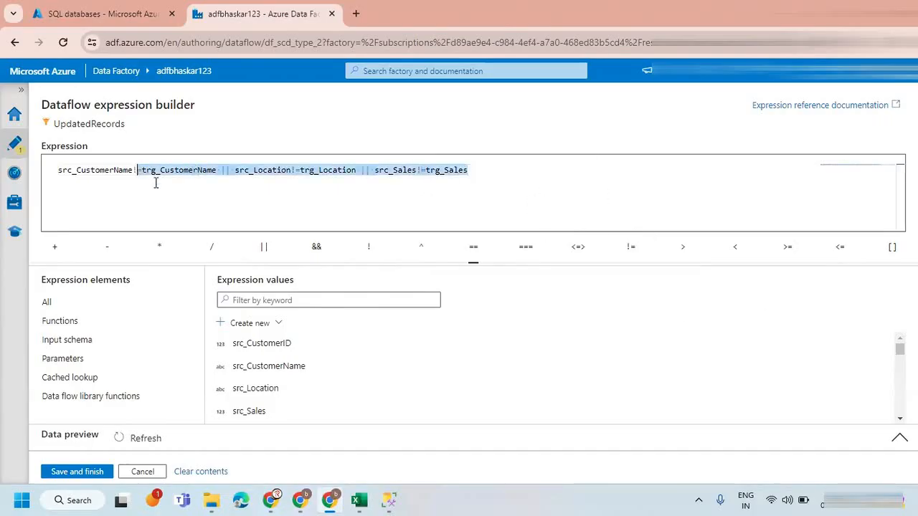
pyautogui.click(215, 189)
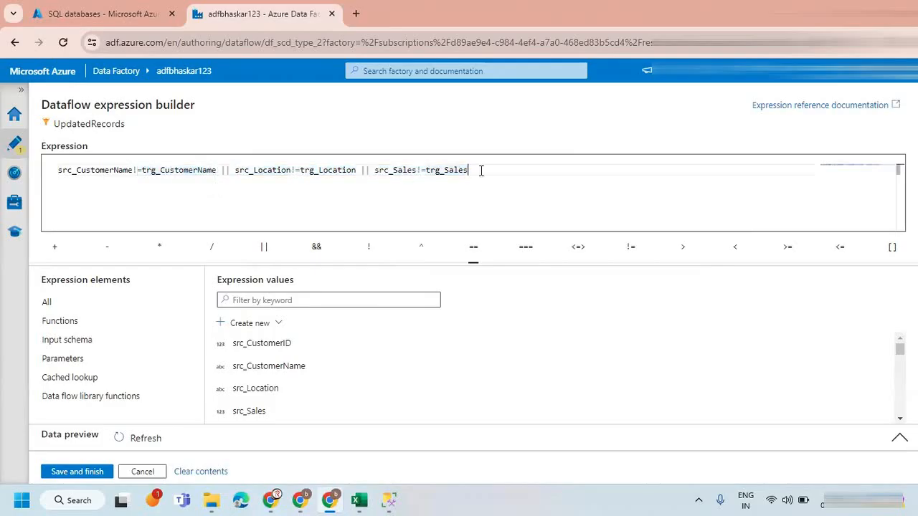
pyautogui.moveTo(469, 170); pyautogui.dragTo(178, 170)
pyautogui.moveTo(87, 167); pyautogui.dragTo(27, 170)
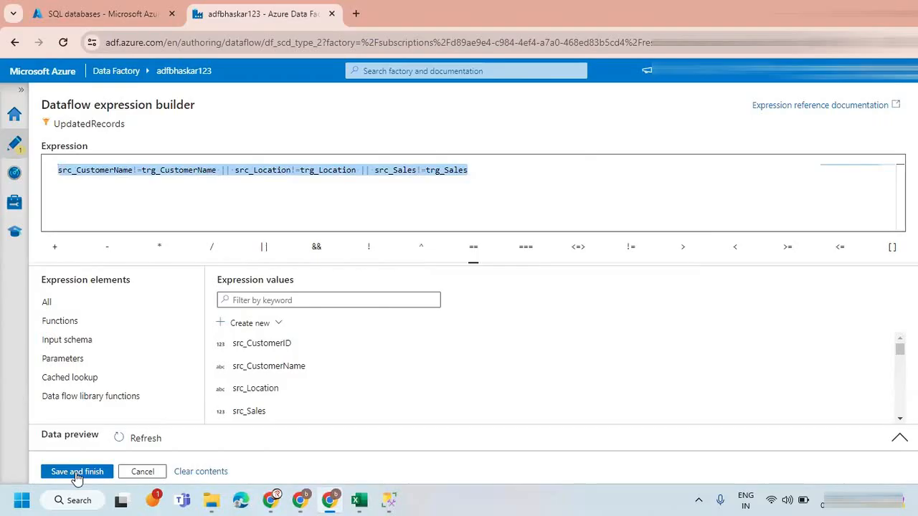
pyautogui.click(77, 472)
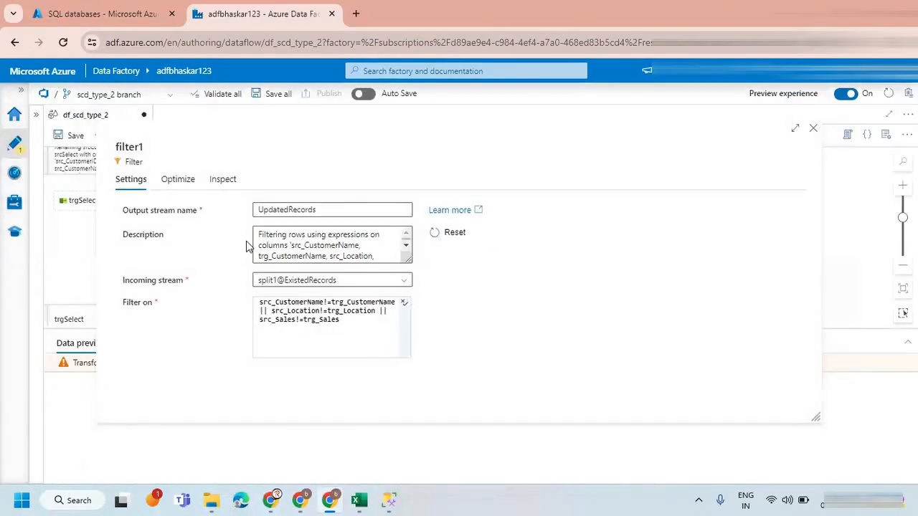
pyautogui.click(813, 129)
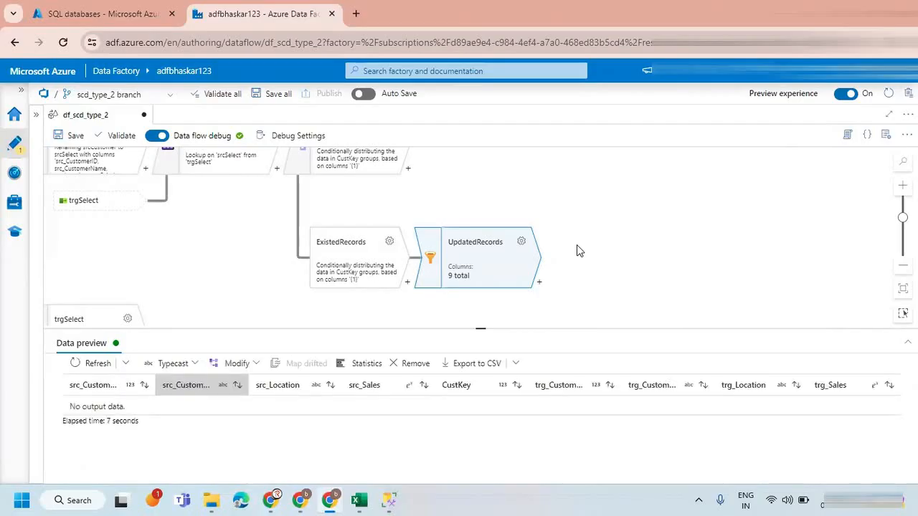
# Preview the ExistedRecords output stream, compare its source and target name, location and sales values, and return to the UpdatedRecords preview.
pyautogui.click(359, 262)
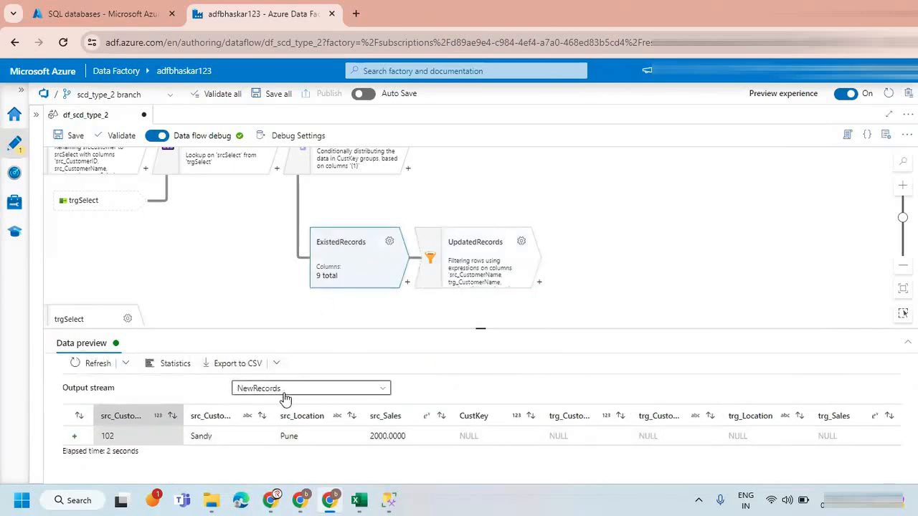
pyautogui.click(370, 387)
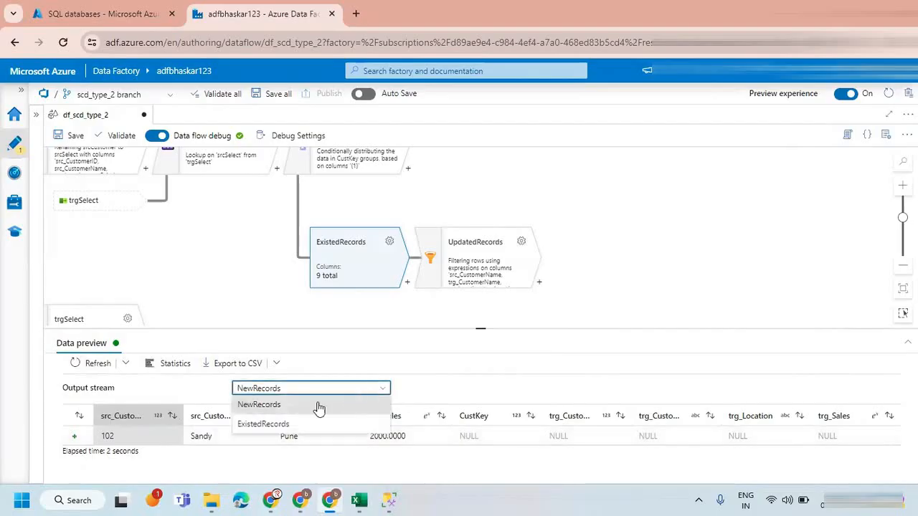
pyautogui.click(270, 424)
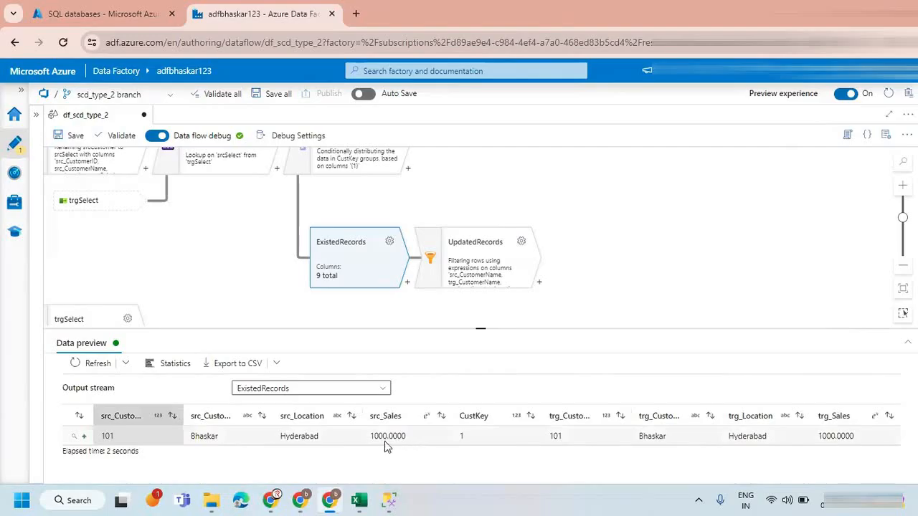
pyautogui.click(199, 435)
pyautogui.doubleClick(199, 435)
pyautogui.doubleClick(641, 439)
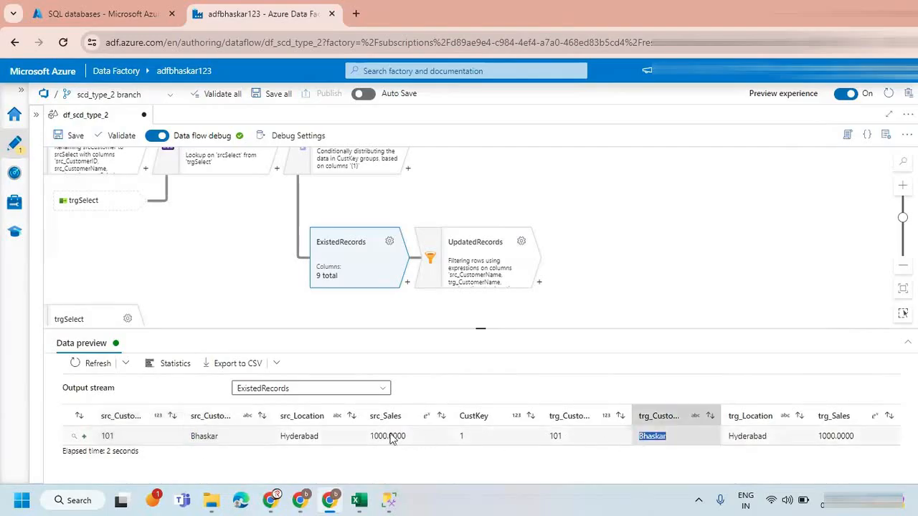
pyautogui.doubleClick(307, 435)
pyautogui.doubleClick(748, 435)
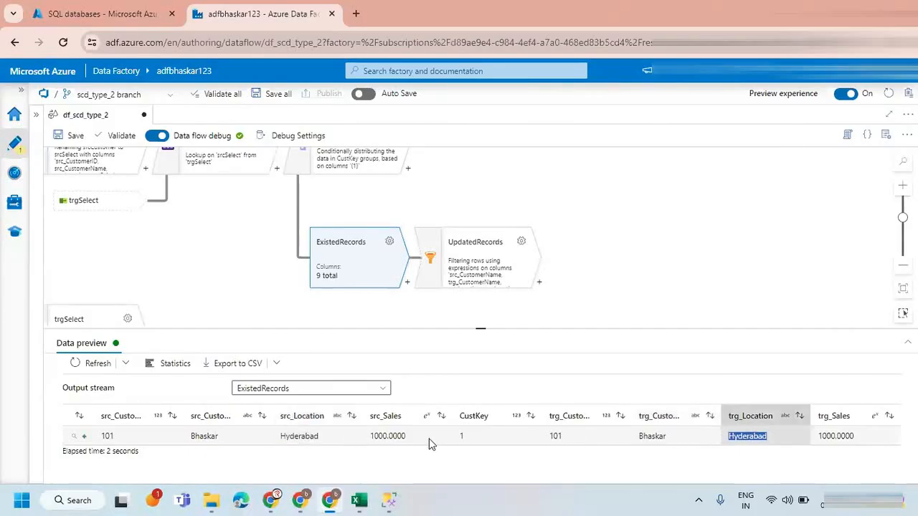
pyautogui.click(377, 436)
pyautogui.doubleClick(378, 435)
pyautogui.click(832, 436)
pyautogui.doubleClick(832, 435)
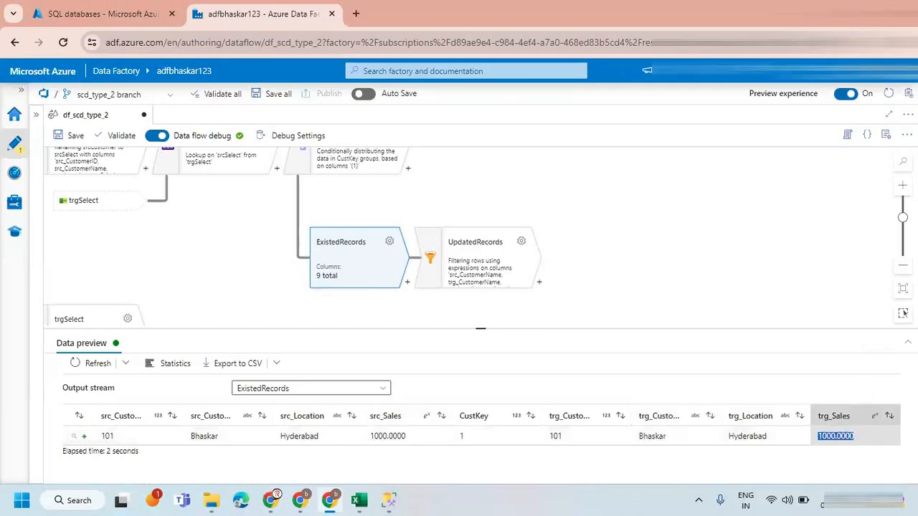
pyautogui.click(471, 268)
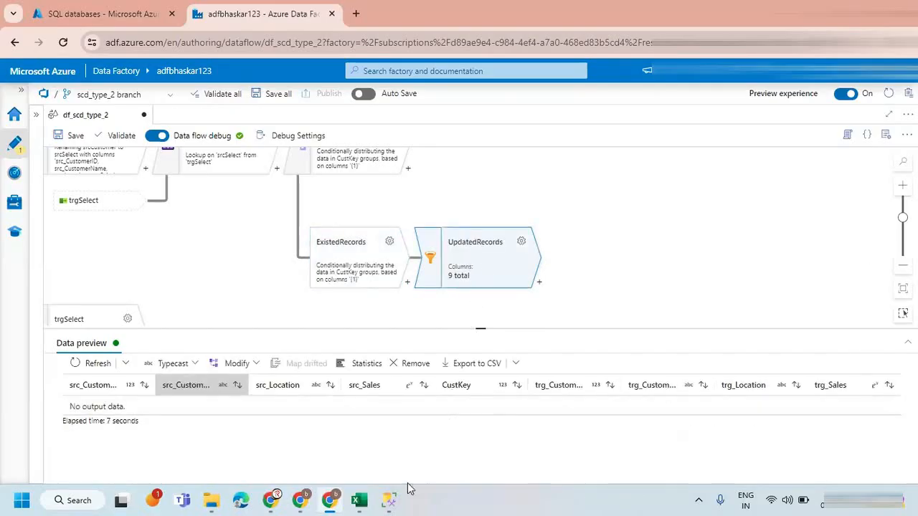
# Switch to SQL Server Management Studio and duplicate the customer INSERT statement in the TARGET query, giving the copy the second customer's ID.
pyautogui.click(388, 499)
pyautogui.click(446, 162)
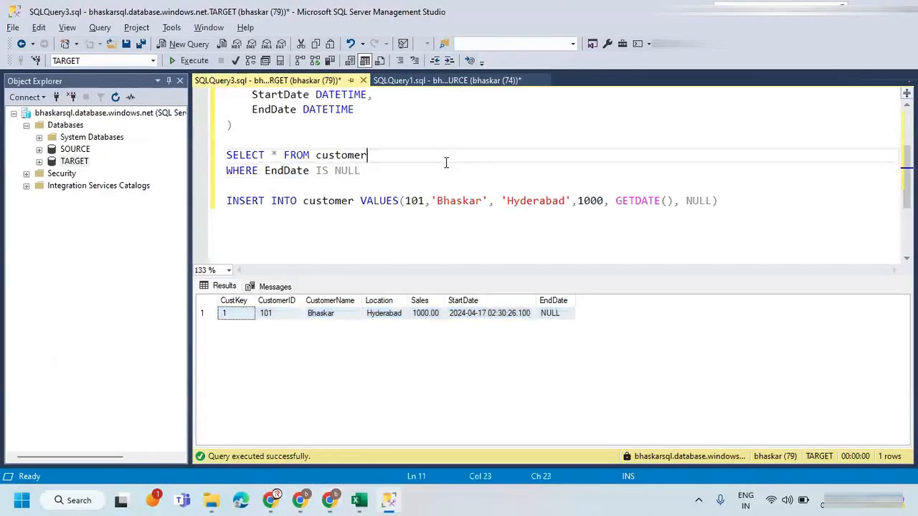
pyautogui.moveTo(717, 200); pyautogui.dragTo(172, 207)
pyautogui.hotkey('ctrl', 'c')
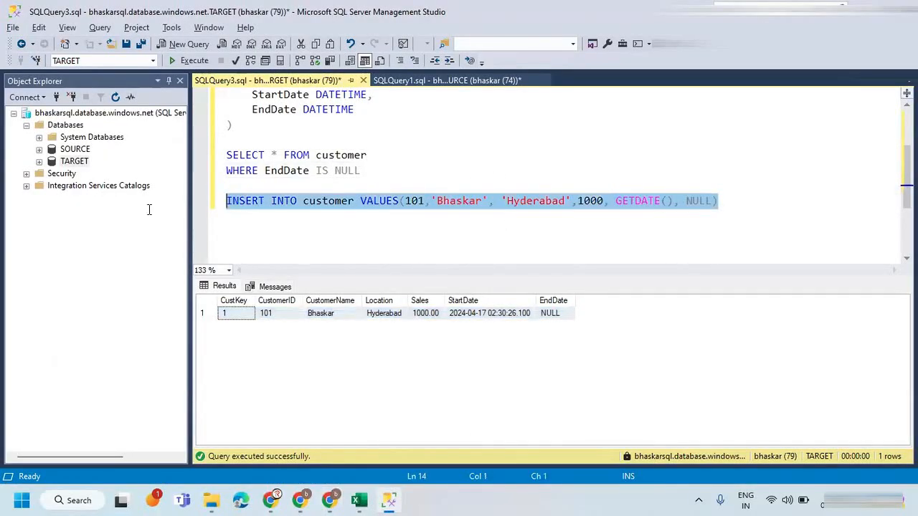
pyautogui.click(740, 202)
pyautogui.press('Return')
pyautogui.hotkey('ctrl', 'v')
pyautogui.click(422, 216)
pyautogui.write('2')
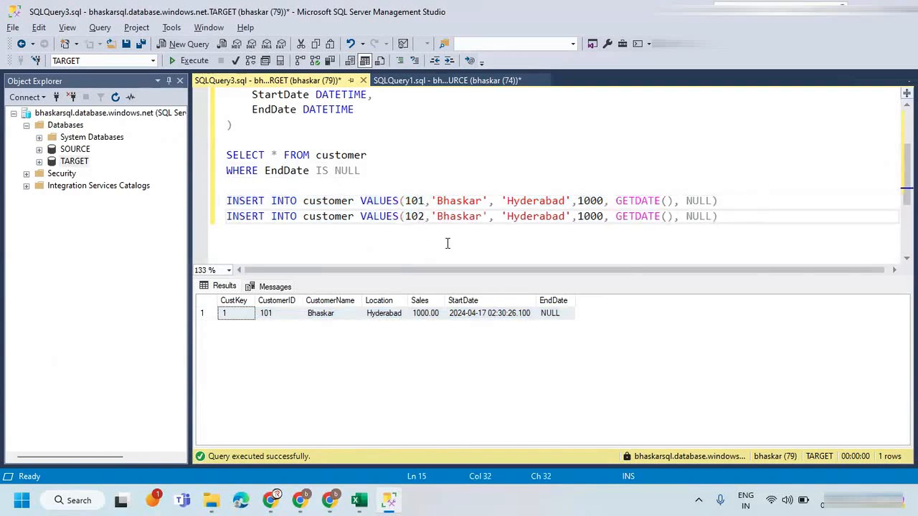
# Fill the duplicated INSERT statement with the second customer's name from the SOURCE query, location Pune and sales 2000.
pyautogui.doubleClick(461, 216)
pyautogui.write('Sandy')
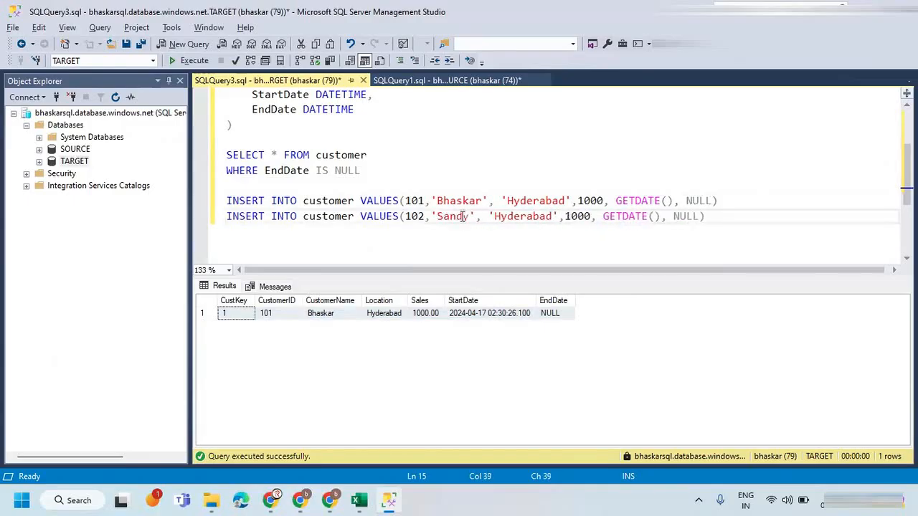
pyautogui.click(409, 81)
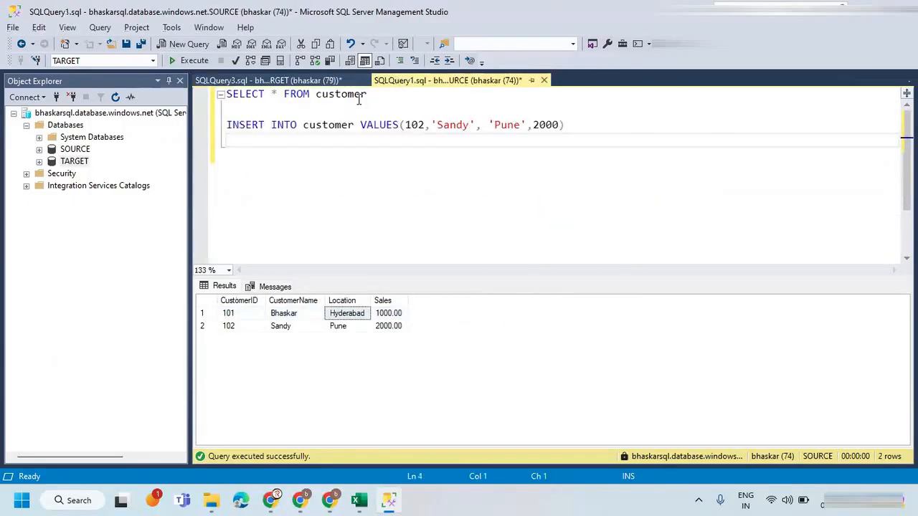
pyautogui.click(265, 80)
pyautogui.doubleClick(530, 214)
pyautogui.write('Pune')
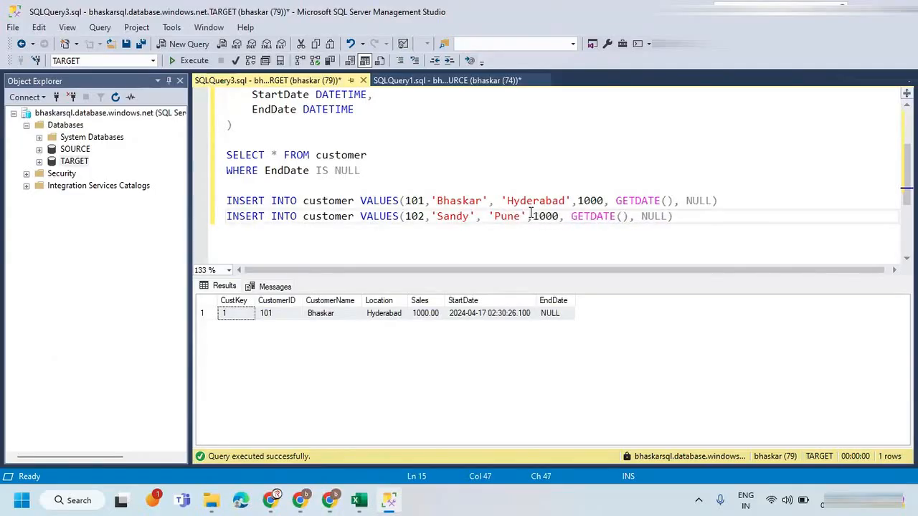
pyautogui.click(416, 80)
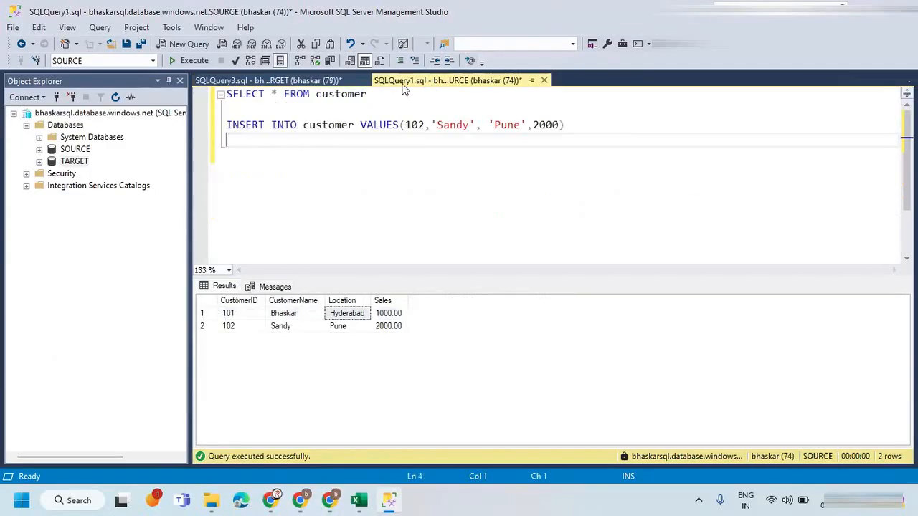
pyautogui.click(272, 80)
pyautogui.doubleClick(545, 216)
pyautogui.write('2000')
pyautogui.click(685, 224)
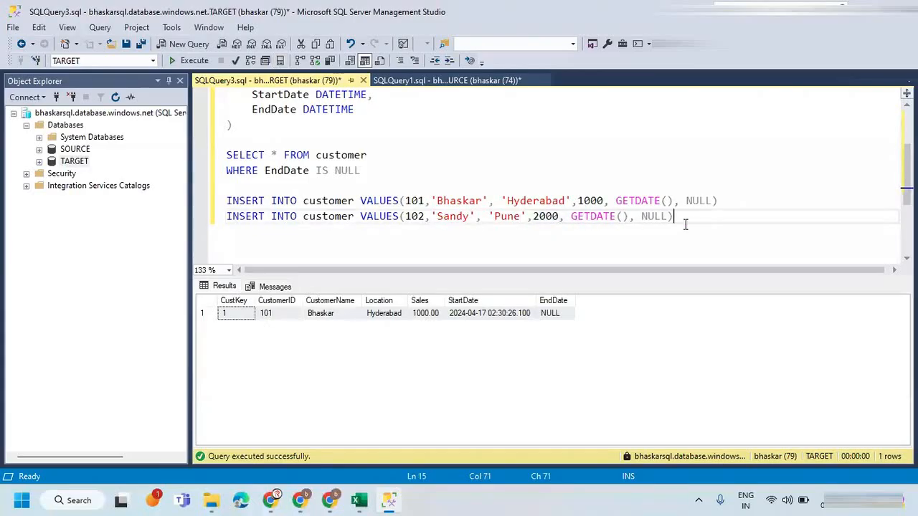
# Execute the new INSERT statement on TARGET and query the customer rows whose EndDate is NULL.
pyautogui.moveTo(693, 224); pyautogui.dragTo(192, 216)
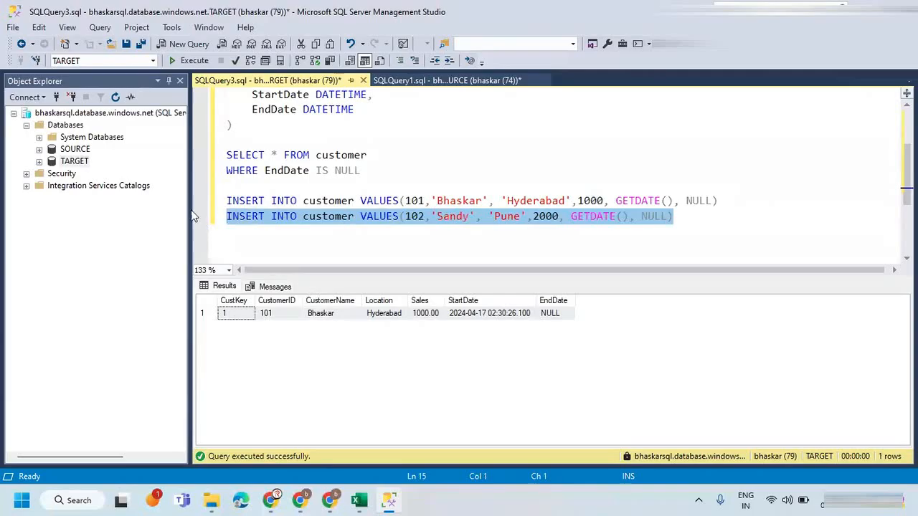
pyautogui.click(189, 61)
pyautogui.moveTo(363, 170); pyautogui.dragTo(204, 162)
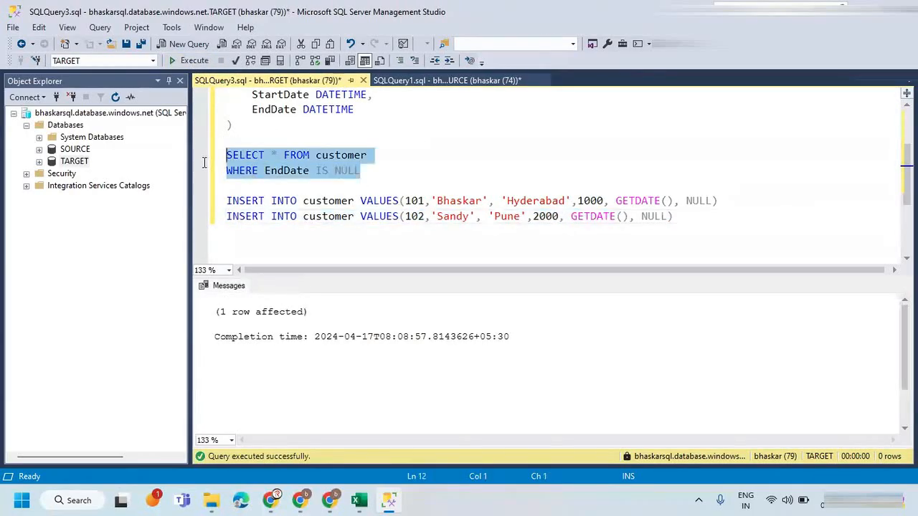
pyautogui.click(190, 60)
pyautogui.click(389, 172)
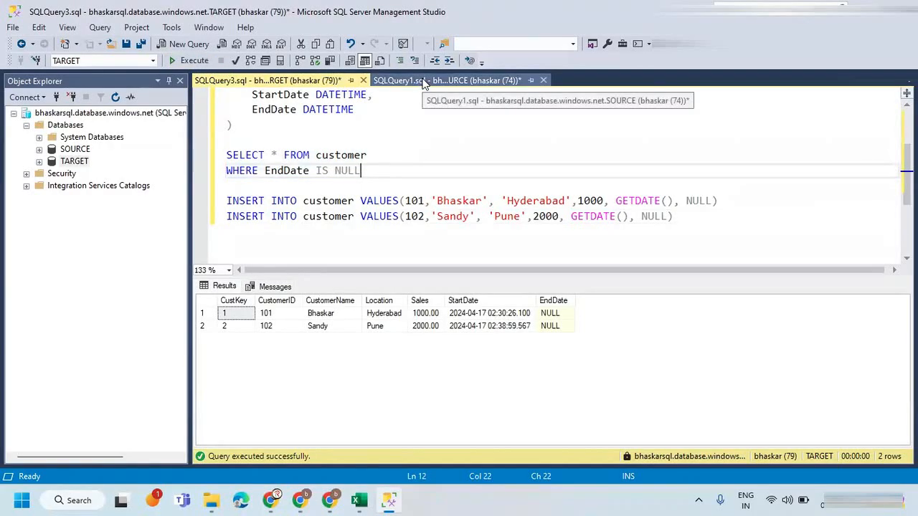
pyautogui.click(211, 314)
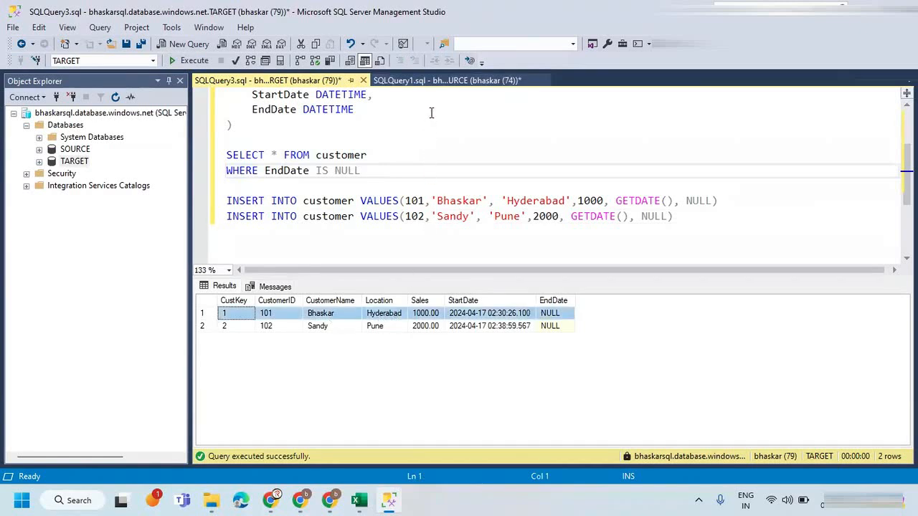
# In the SOURCE query, write an UPDATE statement that sets Location='Chennai' in the customer table and start its WHERE clause.
pyautogui.click(427, 81)
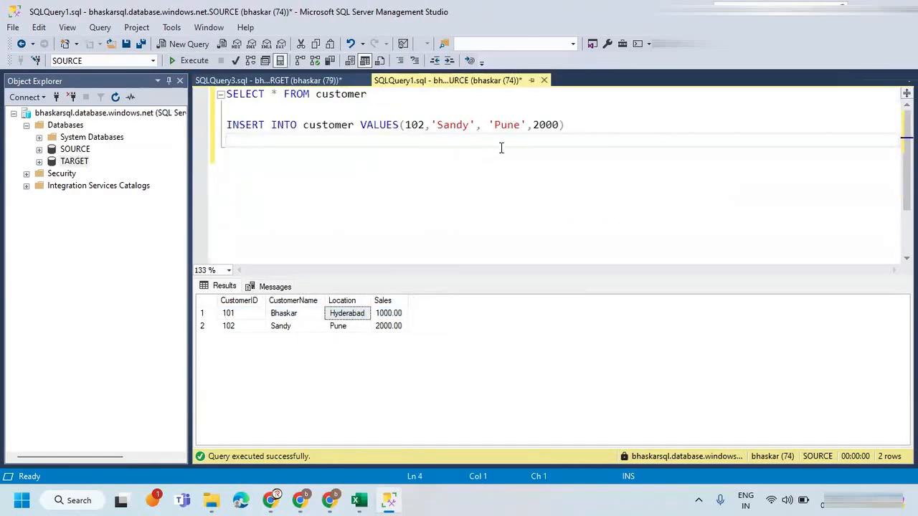
pyautogui.press('Return')
pyautogui.write('UPDATE cut')
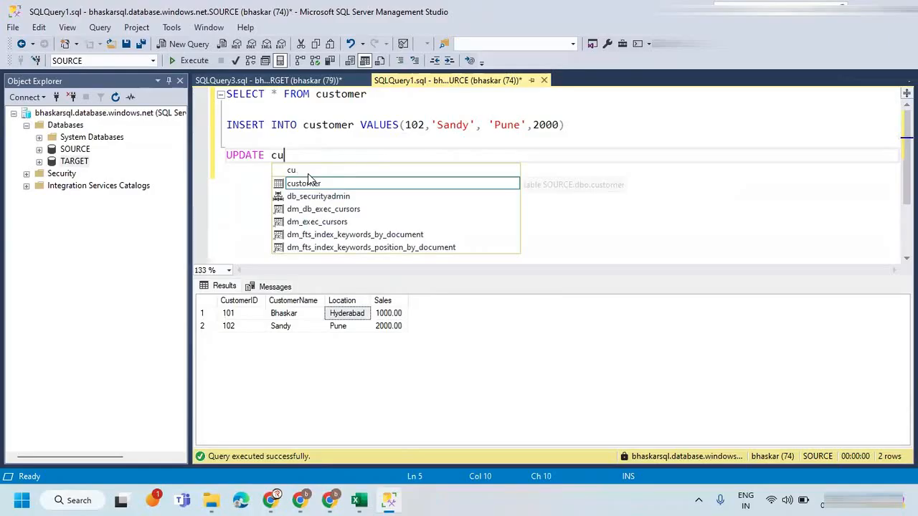
pyautogui.press('Tab')
pyautogui.write('SET ')
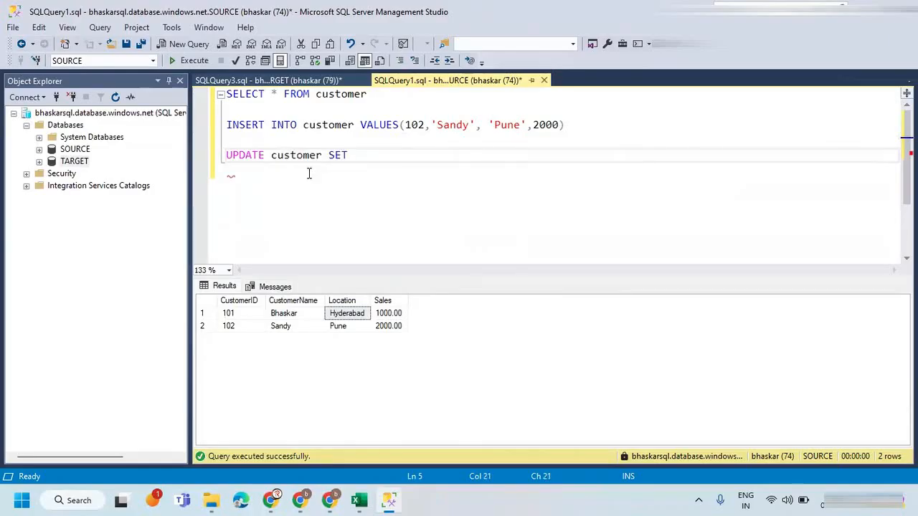
pyautogui.write('Loca')
pyautogui.press('Tab')
pyautogui.write("='C")
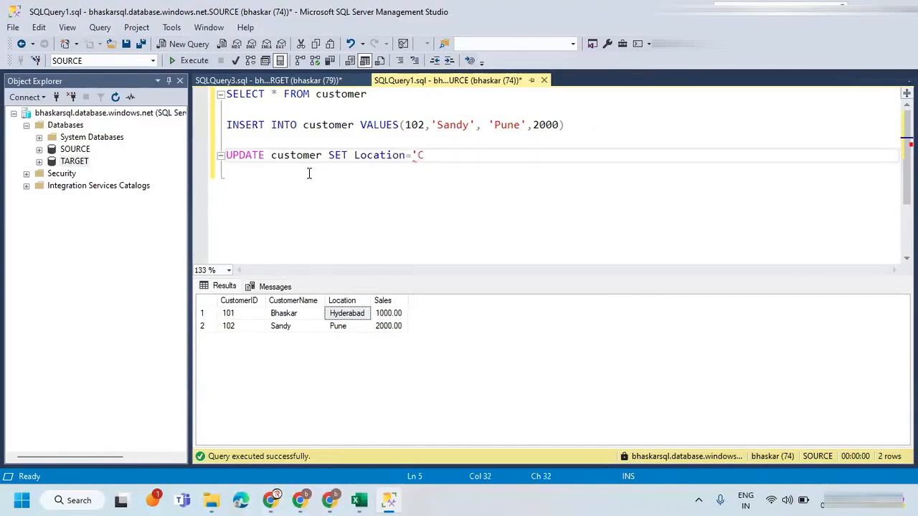
pyautogui.write("hennai' WHERE ")
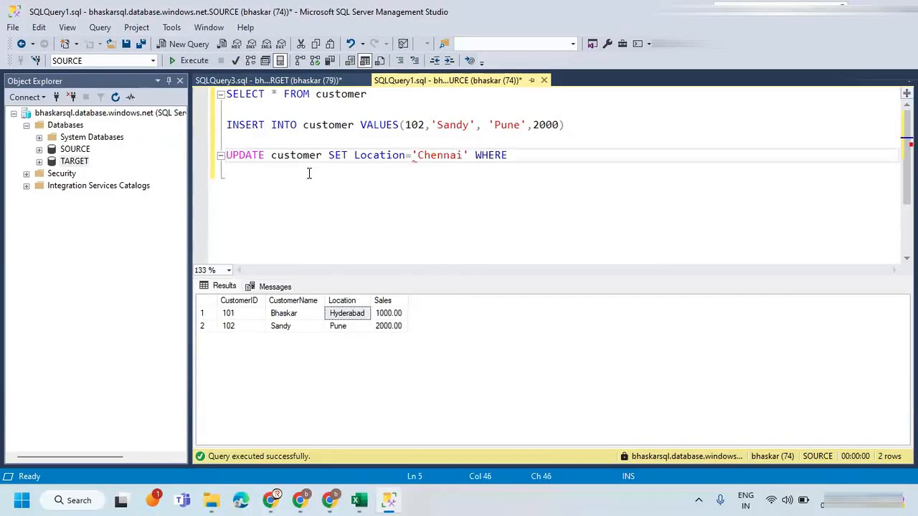
pyautogui.write('cUS')
# Complete the UPDATE statement's WHERE clause with CustomerID equal to the first customer's ID, execute it and list the SOURCE customer rows.
pyautogui.press('Down')
pyautogui.press('Tab')
pyautogui.write('=101')
pyautogui.moveTo(605, 155); pyautogui.dragTo(152, 165)
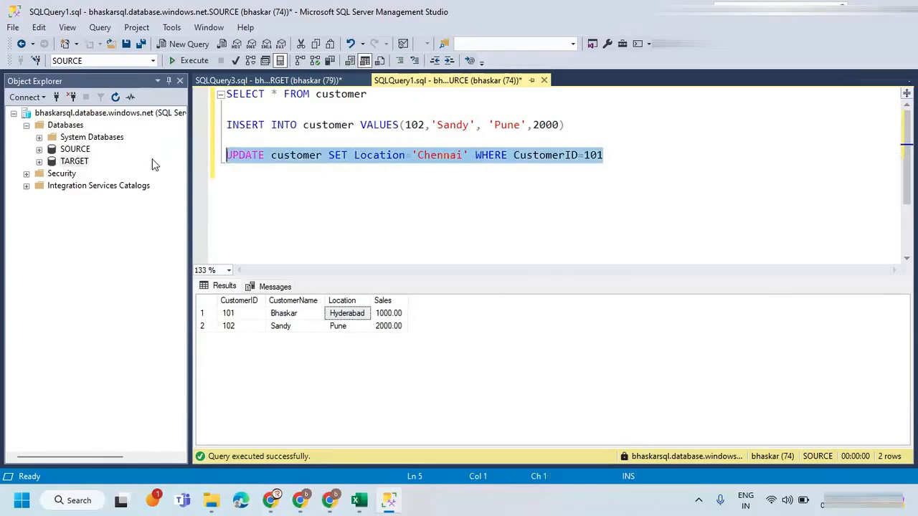
pyautogui.click(190, 60)
pyautogui.click(335, 155)
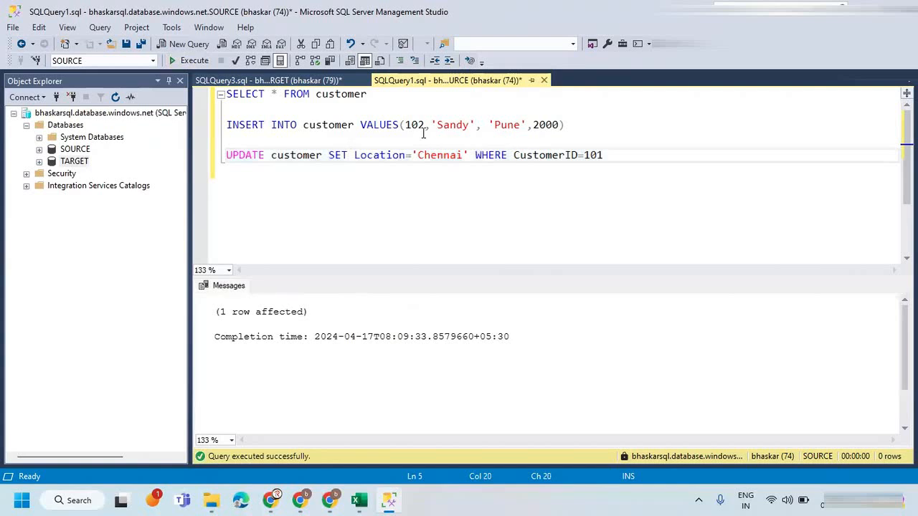
pyautogui.moveTo(383, 95); pyautogui.dragTo(207, 98)
pyautogui.click(194, 63)
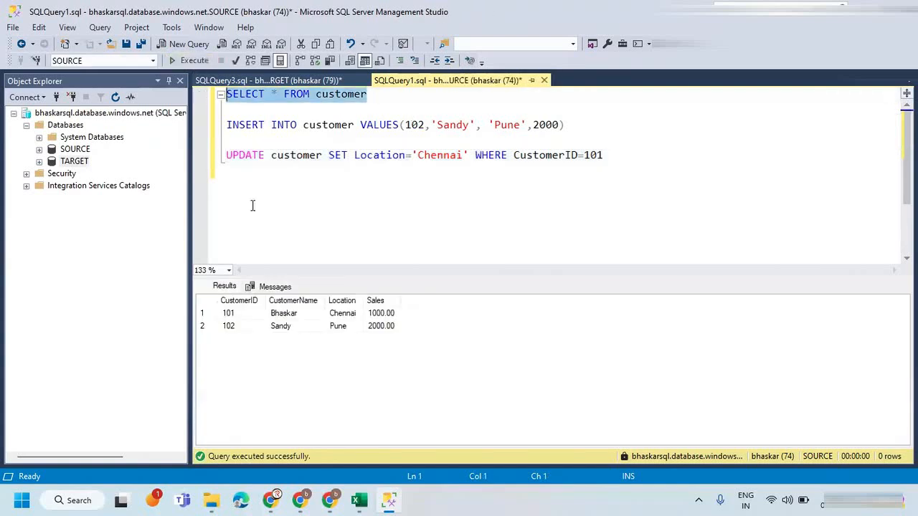
# Switch to Azure Data Factory, refetch the UpdatedRecords data preview from the sources and compare trg_Location with src_Location.
pyautogui.hotkey('alt', 'Tab')
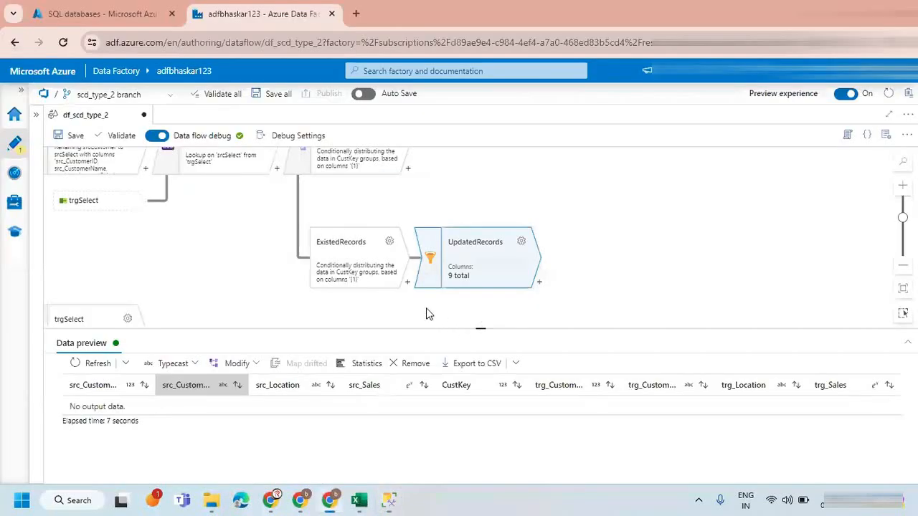
pyautogui.click(127, 364)
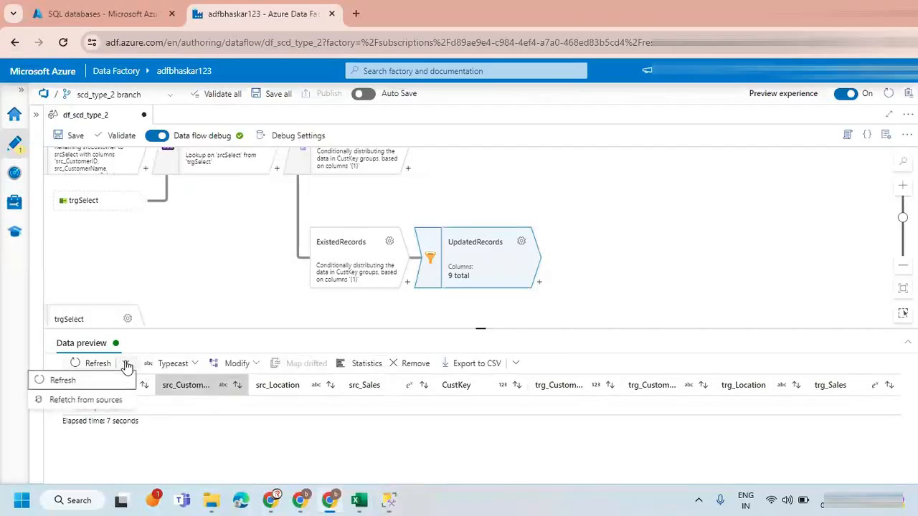
pyautogui.click(102, 399)
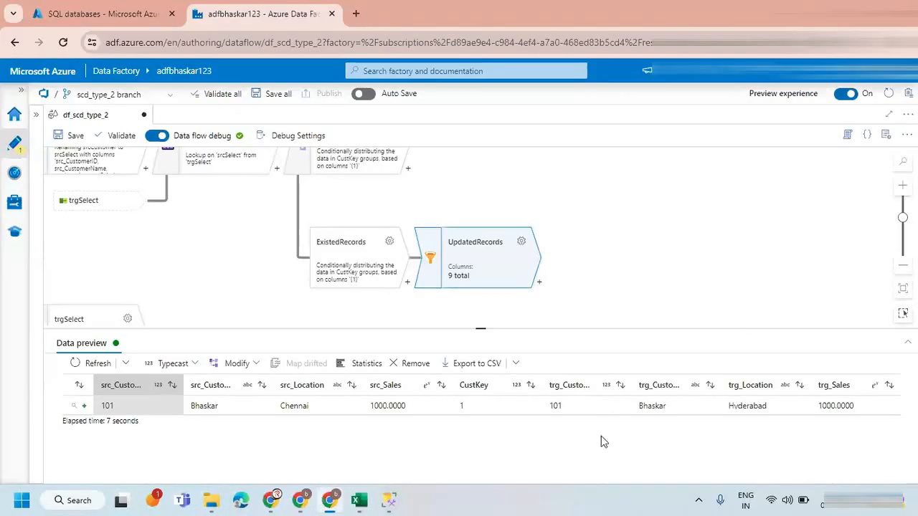
pyautogui.click(754, 409)
pyautogui.doubleClick(753, 409)
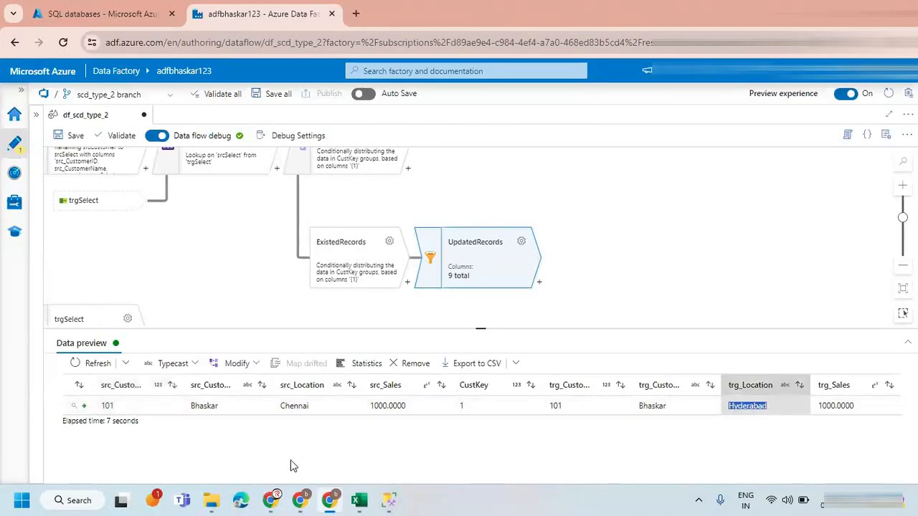
pyautogui.doubleClick(292, 405)
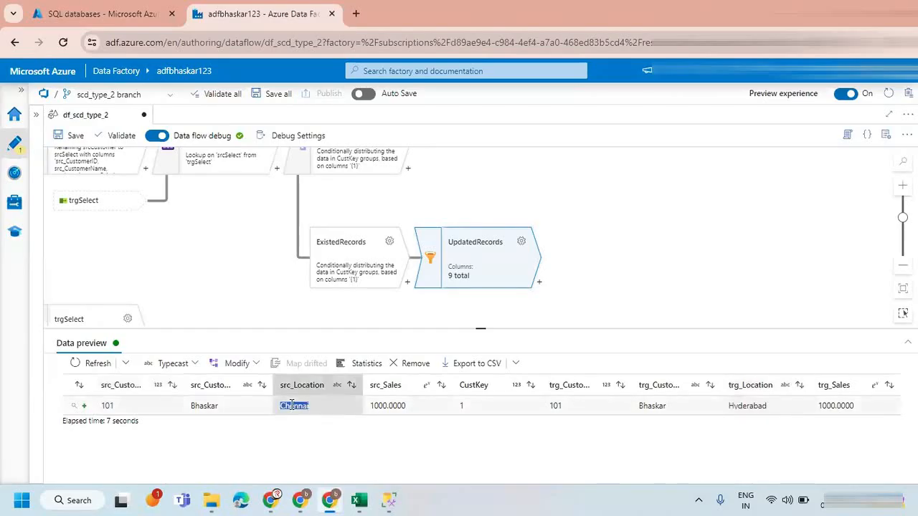
# Refresh the data preview of the ExistedRecords stream and compare the source and target names and locations of its rows.
pyautogui.click(351, 246)
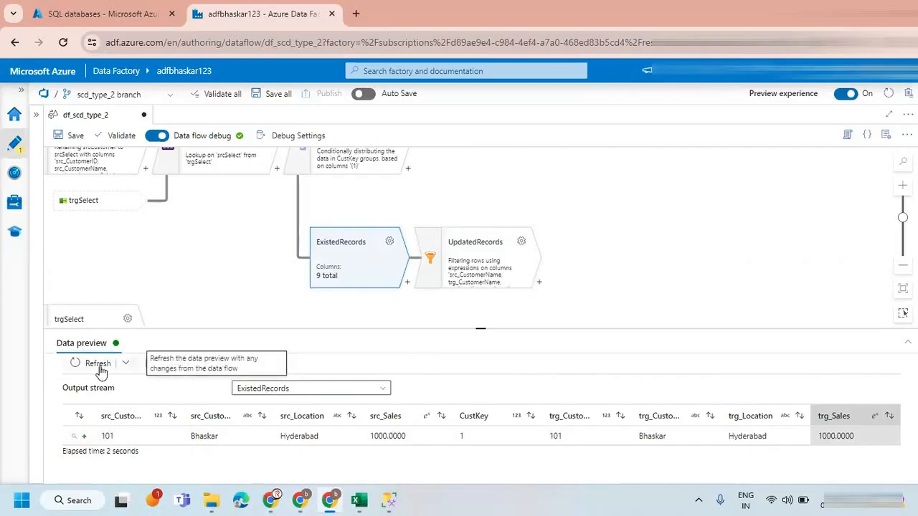
pyautogui.click(77, 365)
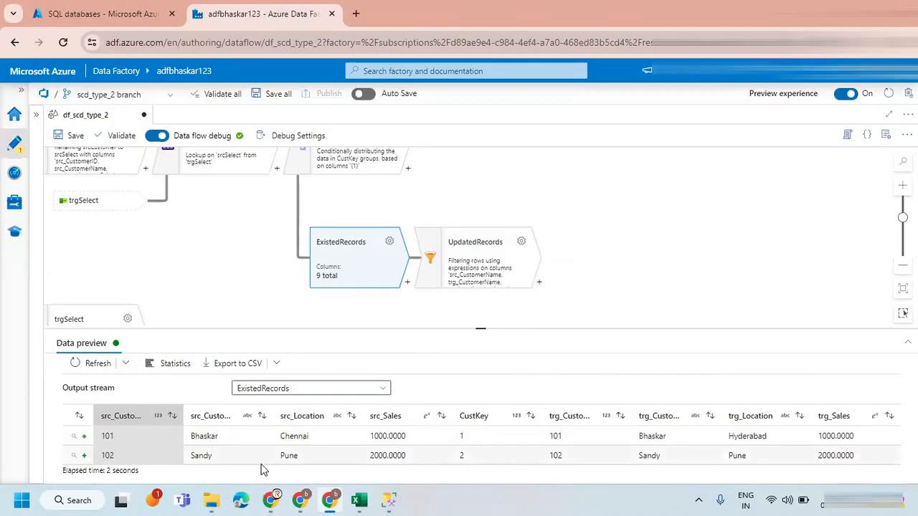
pyautogui.doubleClick(202, 457)
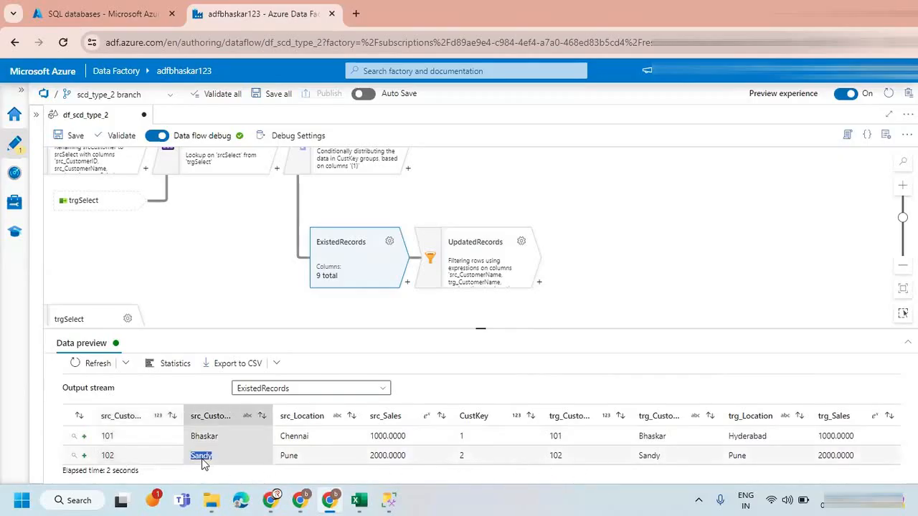
pyautogui.doubleClick(649, 455)
pyautogui.doubleClick(289, 455)
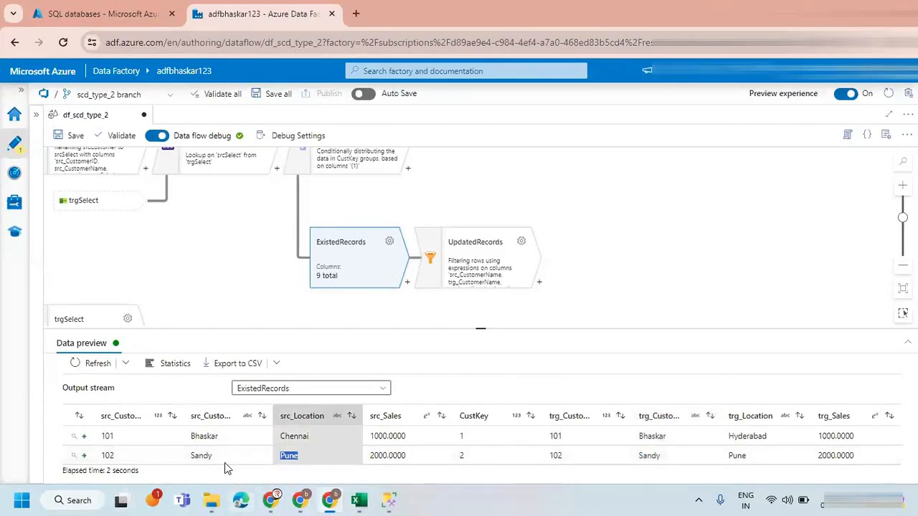
pyautogui.moveTo(103, 436); pyautogui.dragTo(490, 452)
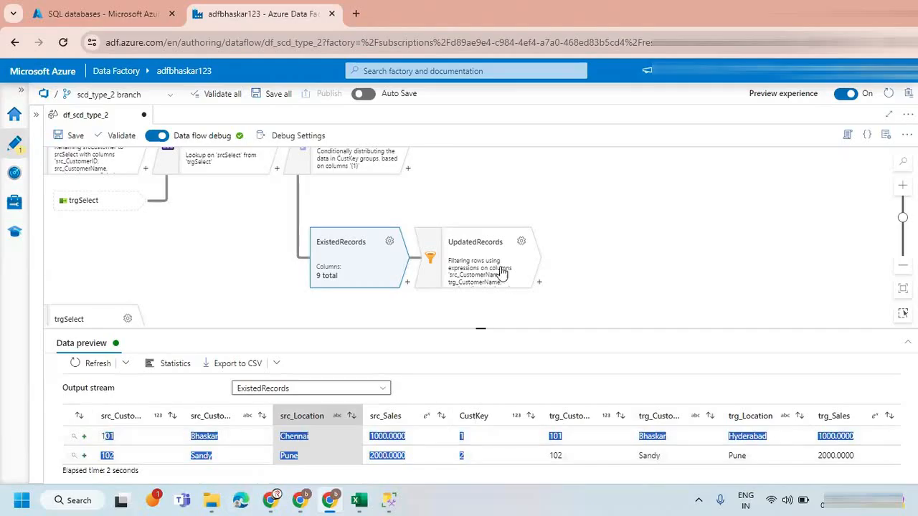
# Review the UpdatedRecords preview again and consult the SCD Type-II notes on the Zoom whiteboard before returning to Azure Data Factory.
pyautogui.click(471, 286)
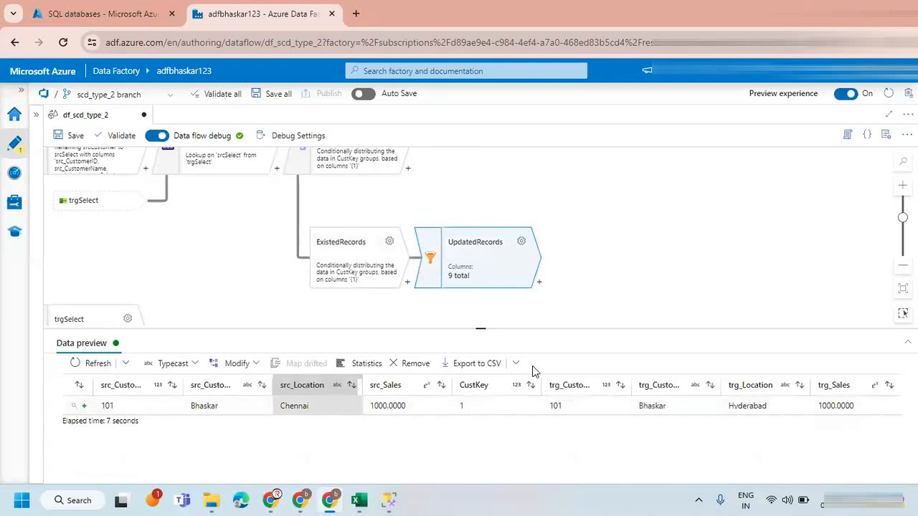
pyautogui.scroll(1, 607, 251)
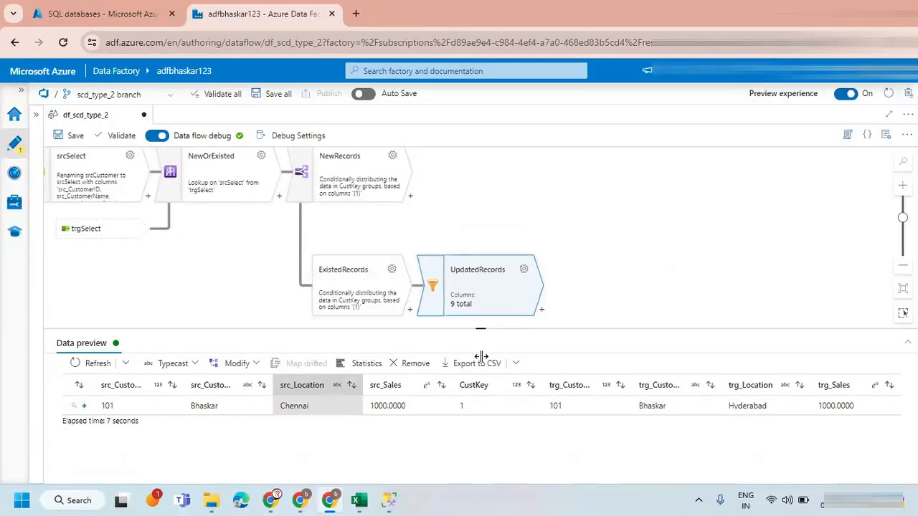
pyautogui.click(300, 500)
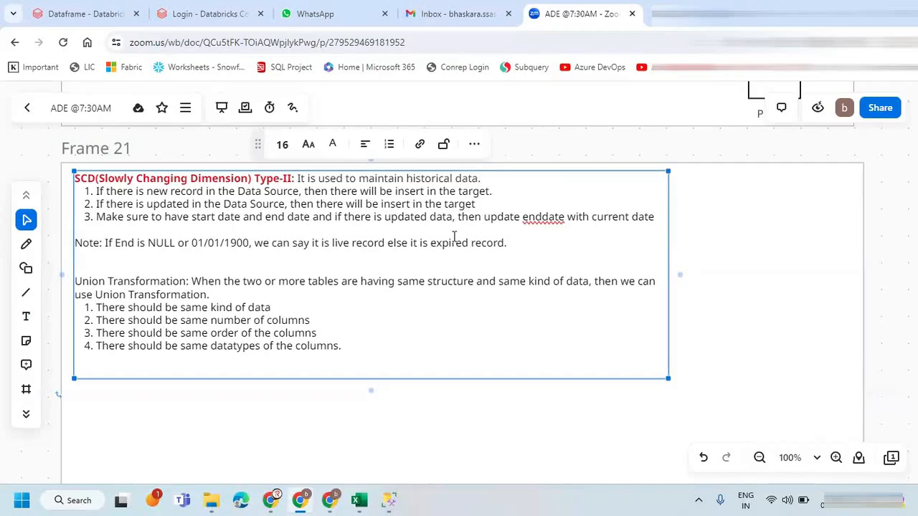
pyautogui.click(329, 500)
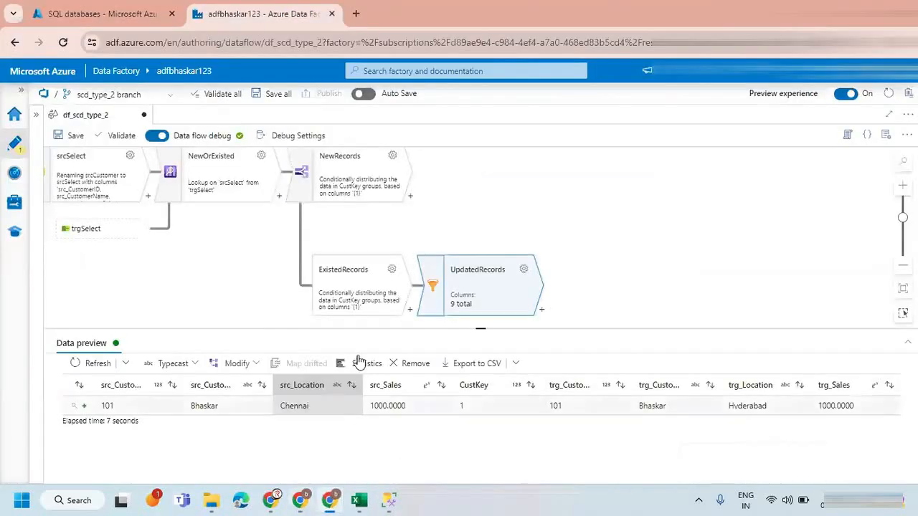
# Add a Select transformation after the NewRecords stream.
pyautogui.click(374, 186)
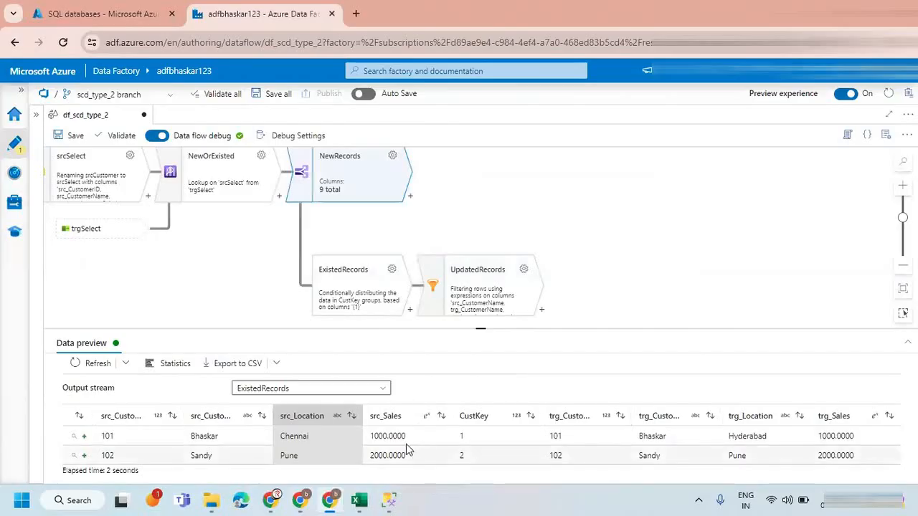
pyautogui.click(410, 196)
pyautogui.write('SE')
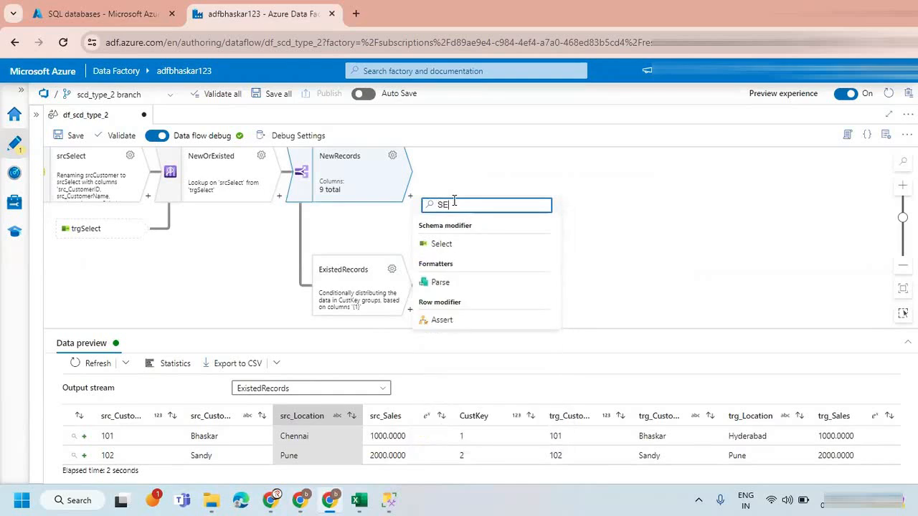
pyautogui.press('BackSpace')
pyautogui.press('BackSpace')
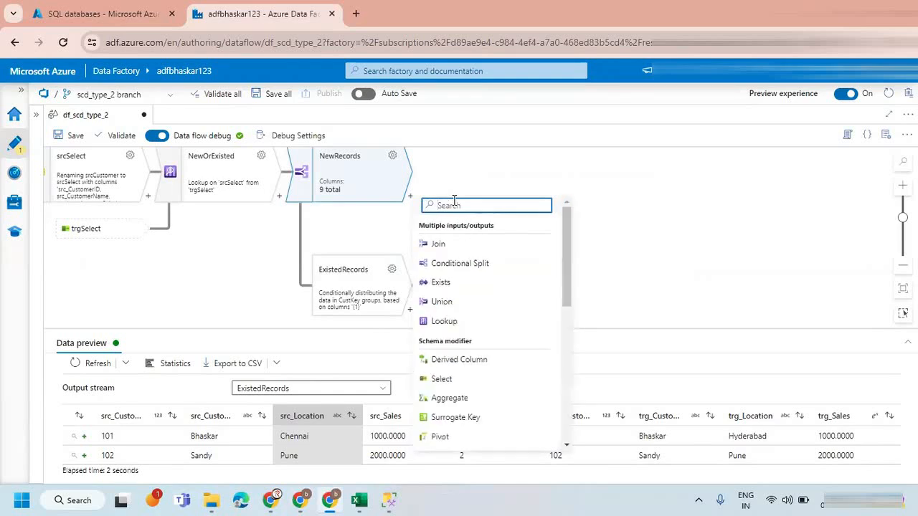
pyautogui.write('sele')
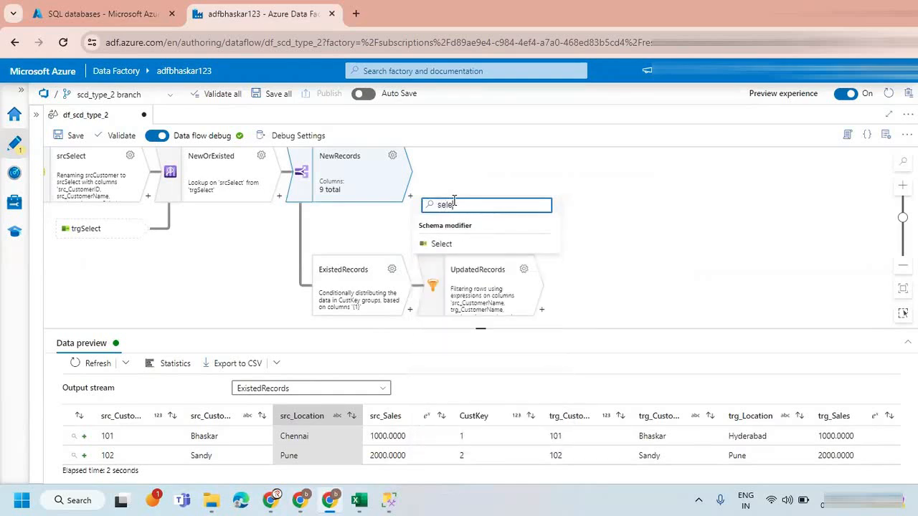
pyautogui.click(441, 244)
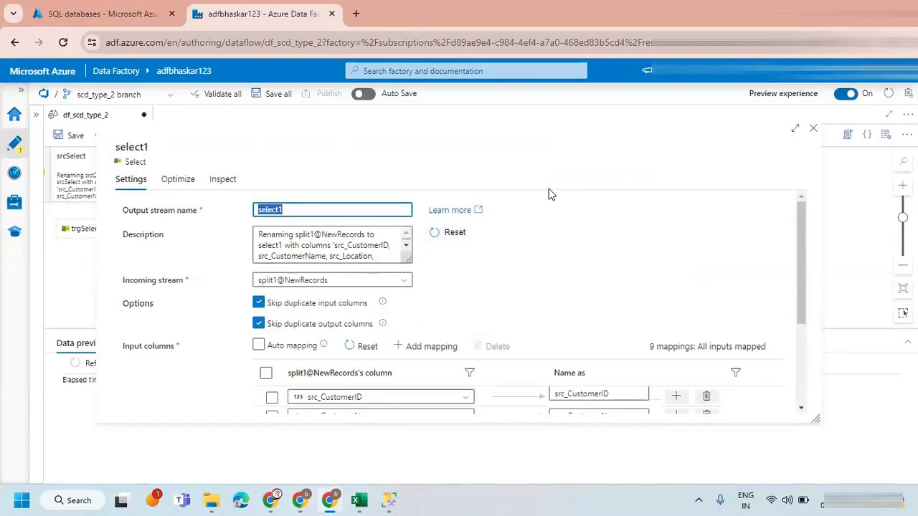
# Remove the trg_Sales, trg_Location, trg_CustomerName, trg_CustomerID and CustKey mappings from the select1 transformation.
pyautogui.scroll(-3, 449, 315)
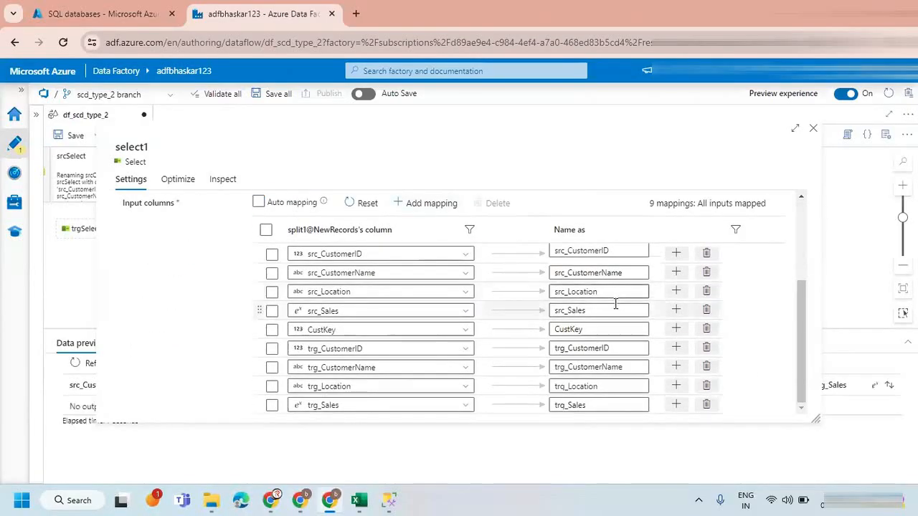
pyautogui.click(706, 405)
pyautogui.click(705, 406)
pyautogui.click(706, 406)
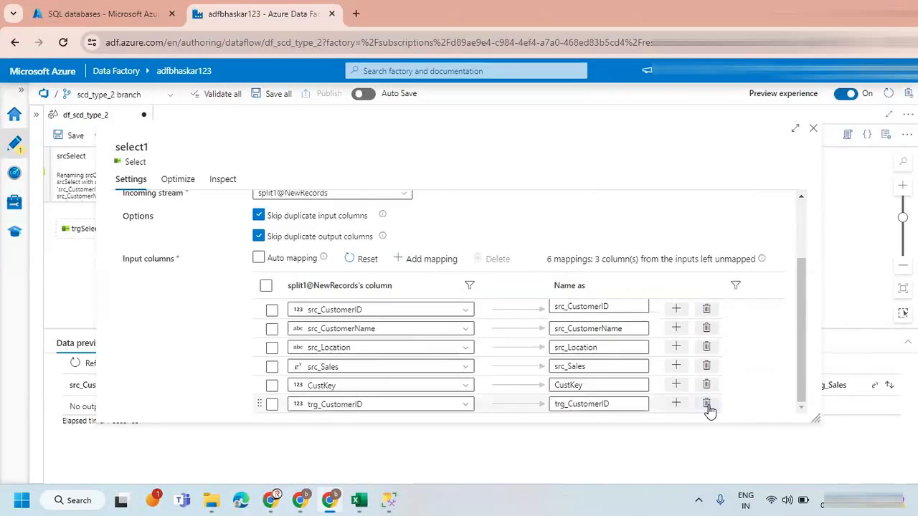
pyautogui.click(707, 405)
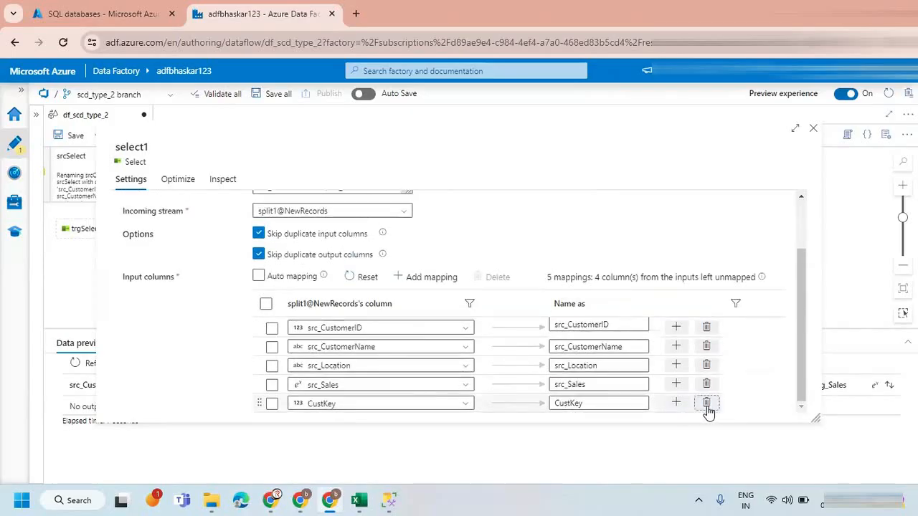
pyautogui.click(707, 403)
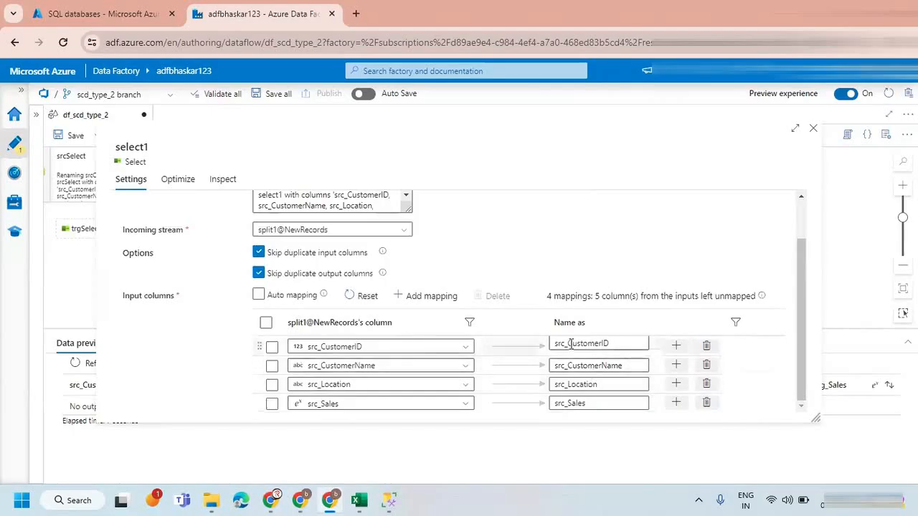
# Rename the output columns of select1 to CustomerID, CustomerName, Location and Sales, and close its settings.
pyautogui.moveTo(572, 345); pyautogui.dragTo(536, 342)
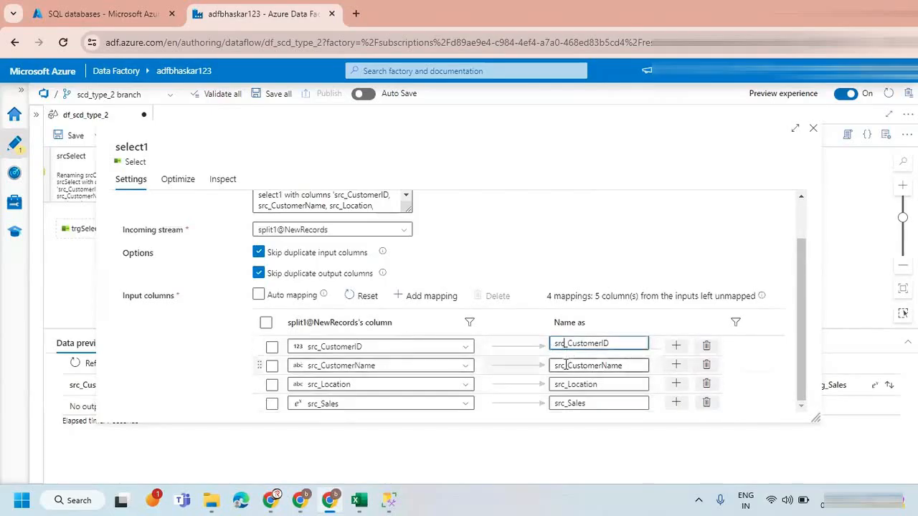
pyautogui.press('BackSpace')
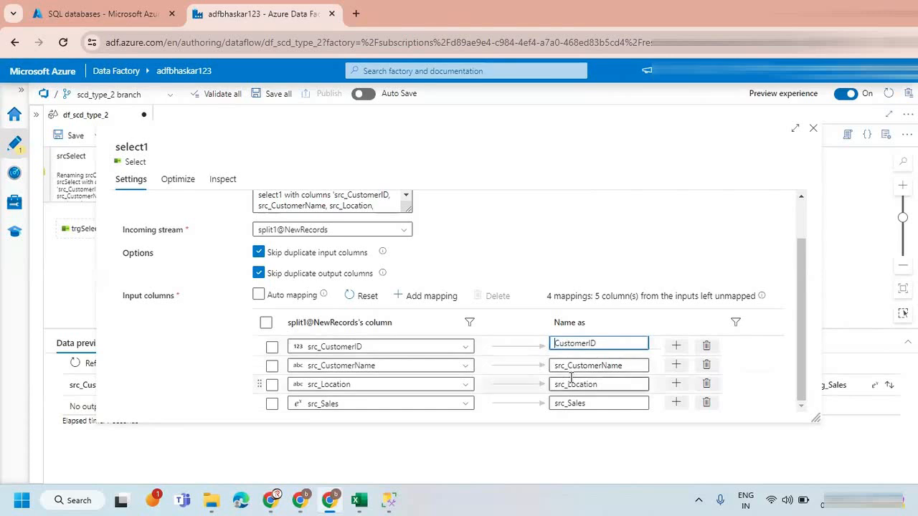
pyautogui.moveTo(566, 365); pyautogui.dragTo(550, 403)
pyautogui.press('BackSpace')
pyautogui.press('BackSpace')
pyautogui.press('BackSpace')
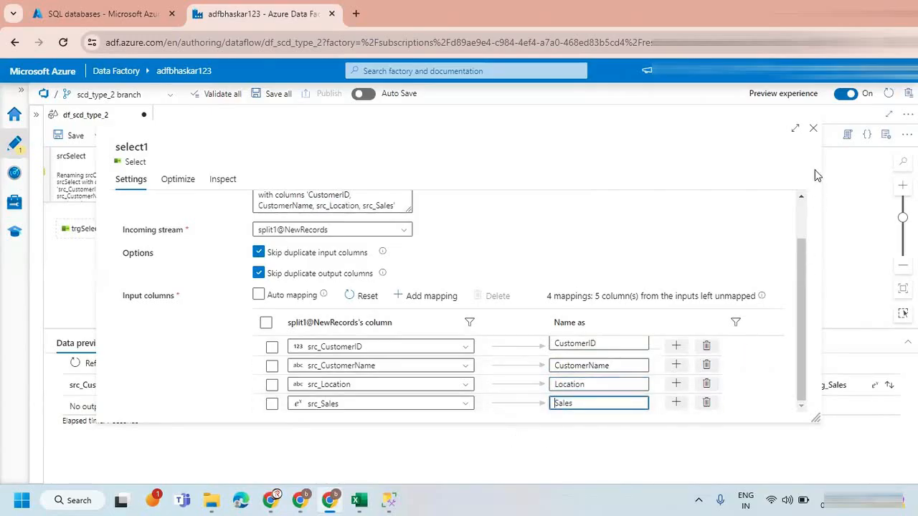
pyautogui.click(737, 228)
pyautogui.click(813, 128)
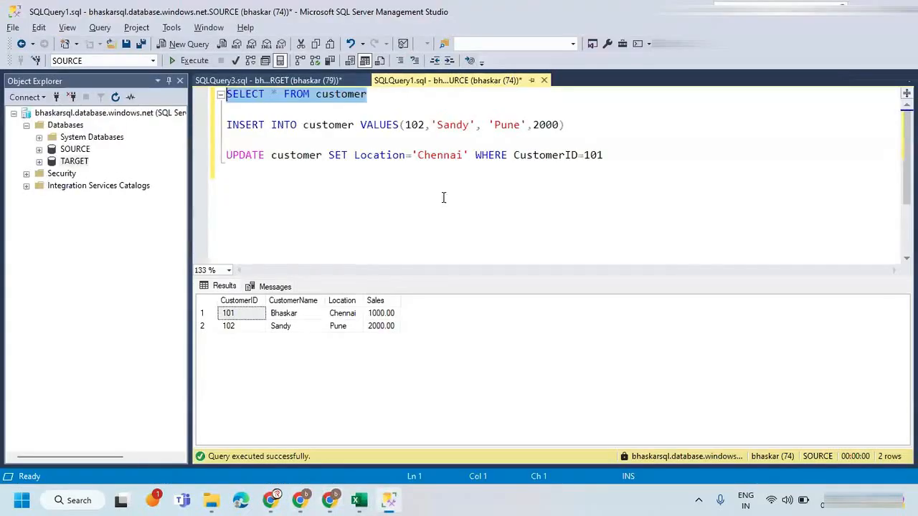
# Switch to SQL Server Management Studio and duplicate the SOURCE query's customer INSERT statement below the UPDATE statement.
pyautogui.click(388, 500)
pyautogui.moveTo(565, 125); pyautogui.dragTo(215, 128)
pyautogui.hotkey('ctrl', 'c')
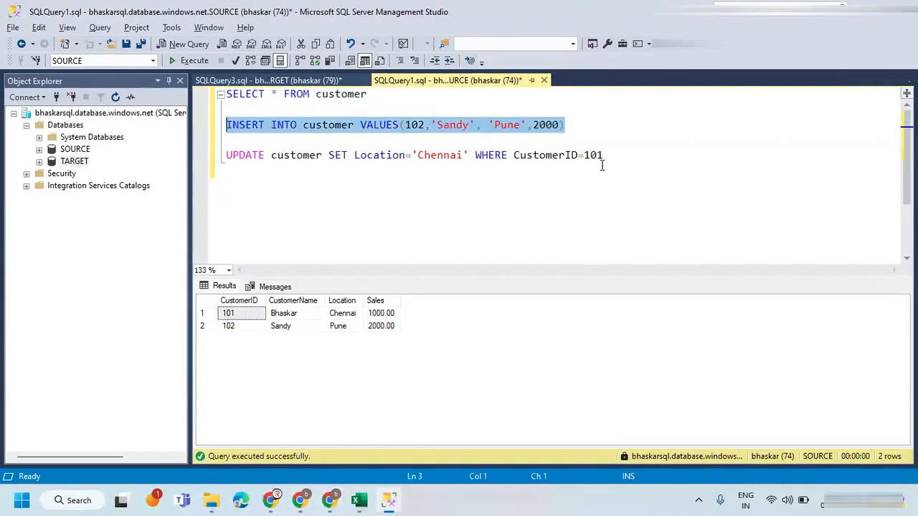
pyautogui.click(614, 158)
pyautogui.press('Return')
pyautogui.press('Return')
pyautogui.press('Return')
pyautogui.hotkey('ctrl', 'v')
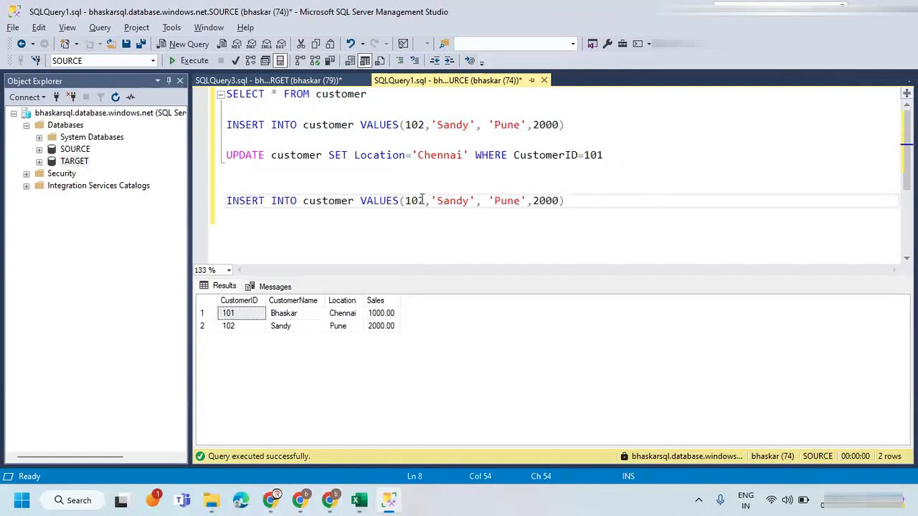
# Check the SOURCE customer rows in the SCD Type-2 sheet of the Excel workbook and return to the SOURCE query.
pyautogui.moveTo(365, 500)
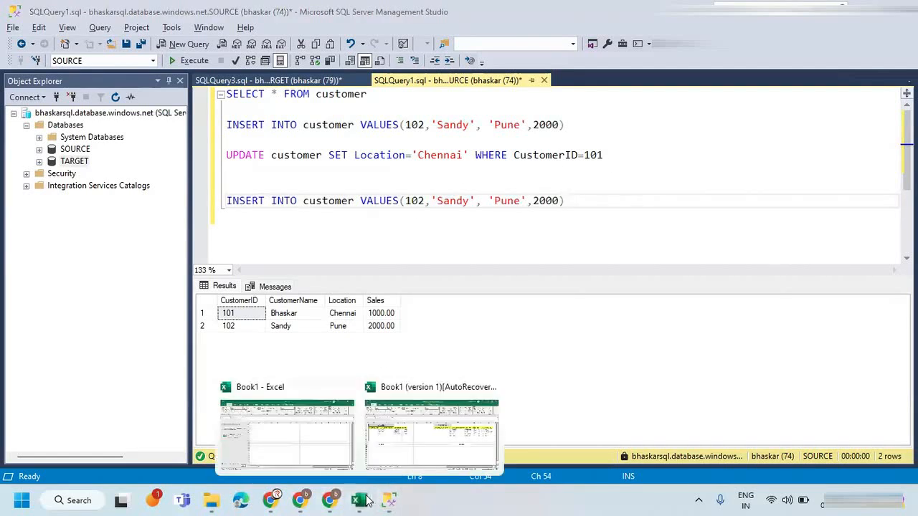
pyautogui.click(393, 459)
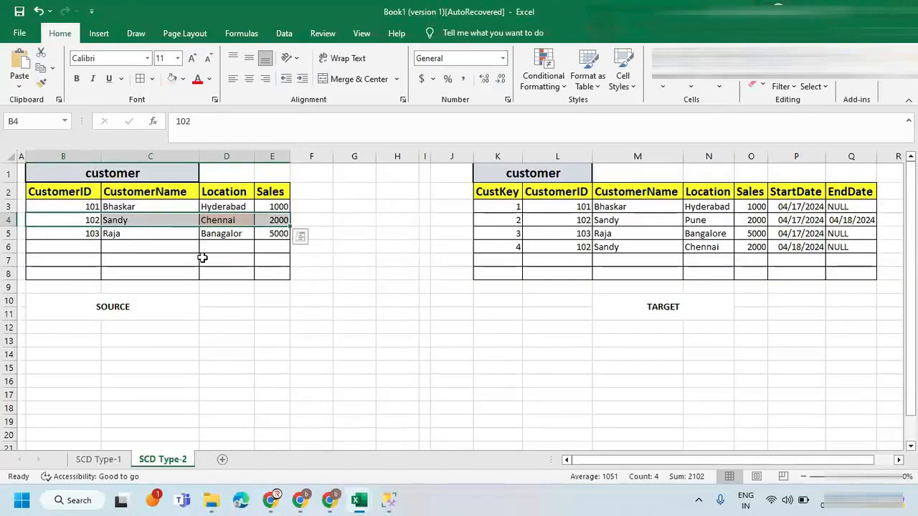
pyautogui.hotkey('alt', 'Tab')
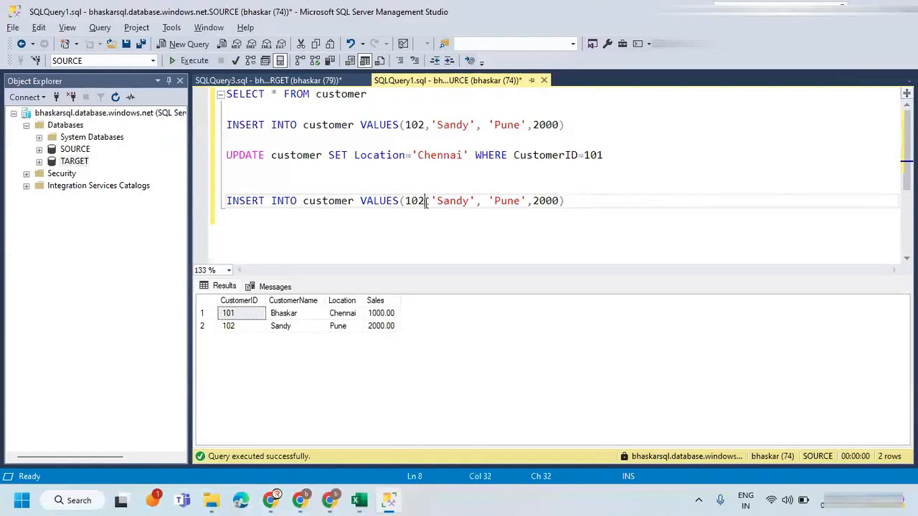
# Edit the duplicated INSERT statement to a new customer ID and name, with location Bangalore and sales 5000.
pyautogui.press('BackSpace')
pyautogui.write('3')
pyautogui.doubleClick(439, 203)
pyautogui.write('Raja')
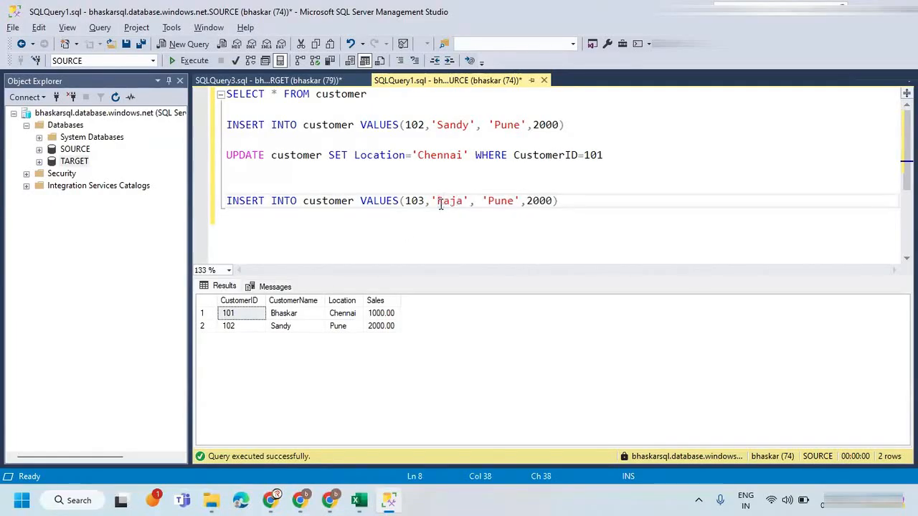
pyautogui.hotkey('alt', 'Tab')
pyautogui.hotkey('alt', 'Tab')
pyautogui.doubleClick(497, 201)
pyautogui.write('Ban')
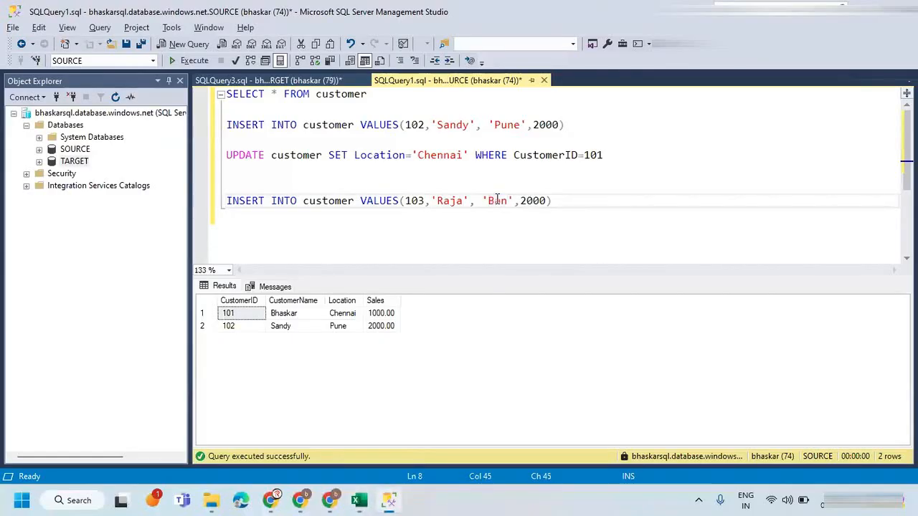
pyautogui.write('galore')
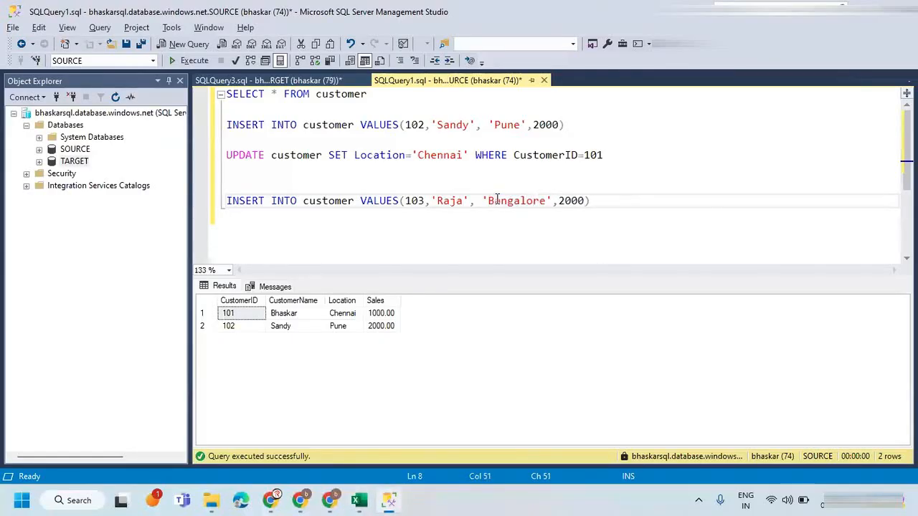
pyautogui.click(564, 201)
pyautogui.press('BackSpace')
pyautogui.write('5')
# Execute only the new Bangalore customer INSERT statement against the SOURCE database.
pyautogui.moveTo(591, 201); pyautogui.dragTo(144, 197)
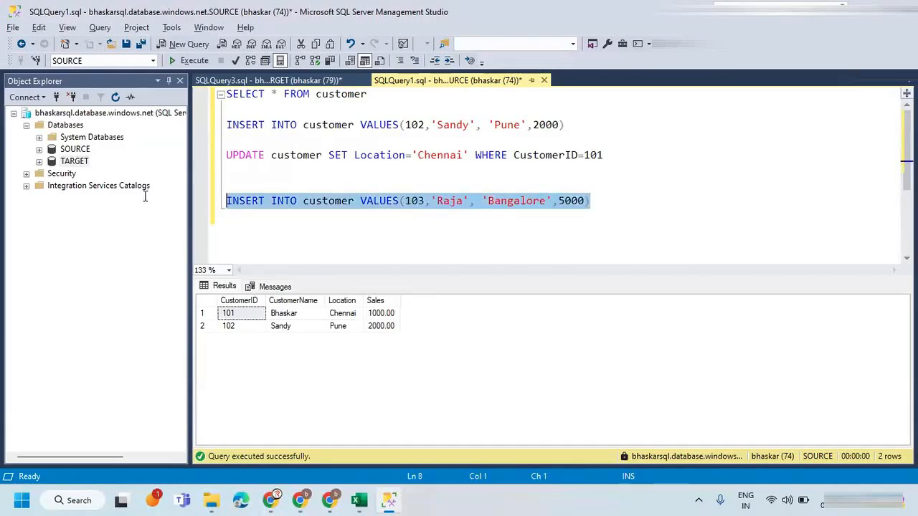
pyautogui.click(189, 63)
pyautogui.click(377, 242)
# Switch to Azure Data Factory and refresh the data preview of the select1 transformation.
pyautogui.hotkey('alt', 'Tab')
pyautogui.click(352, 498)
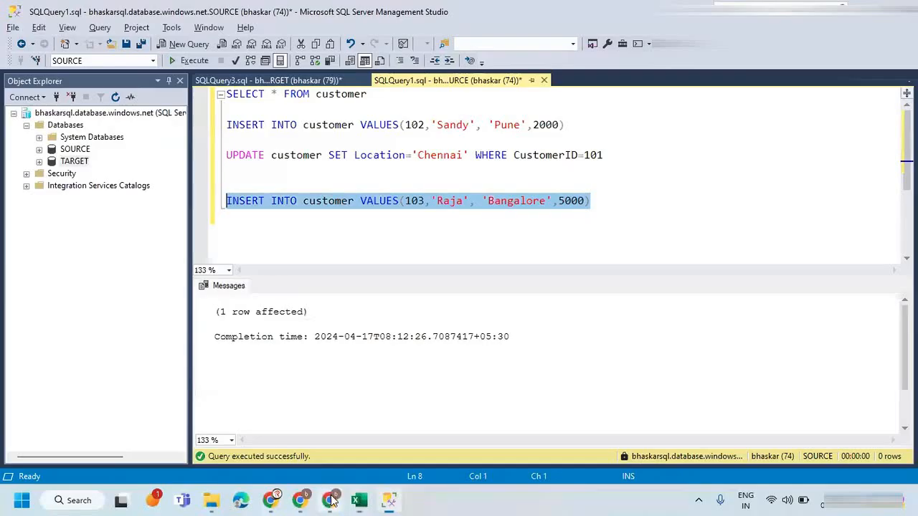
pyautogui.click(331, 498)
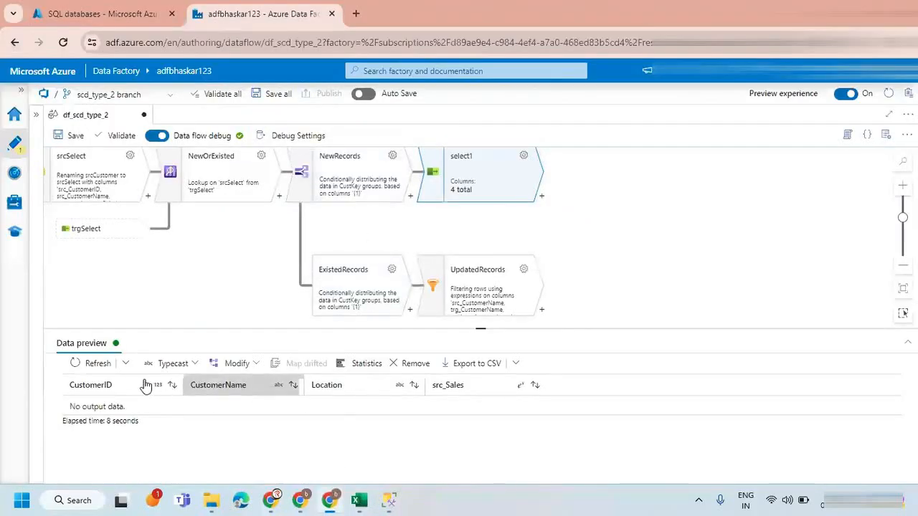
pyautogui.click(126, 363)
pyautogui.click(112, 404)
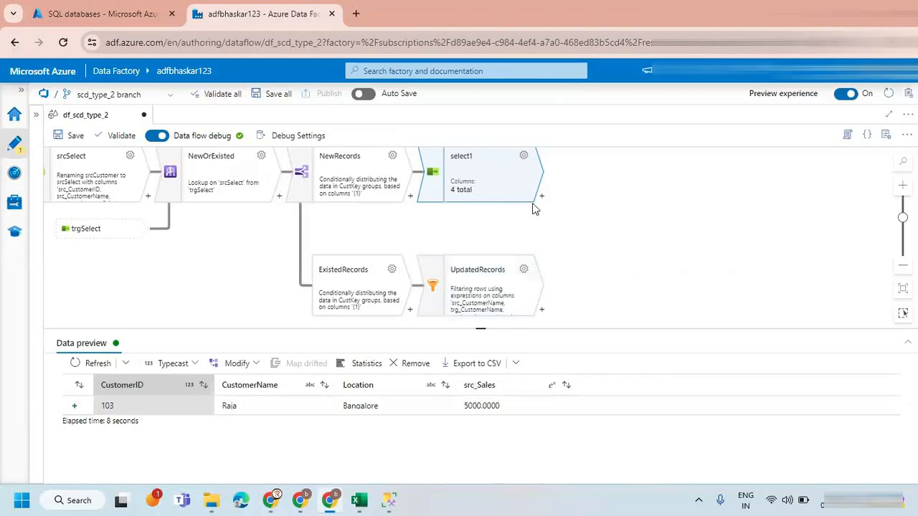
# Rename select1's src_Sales output column to Sales and close the transformation's settings.
pyautogui.click(524, 157)
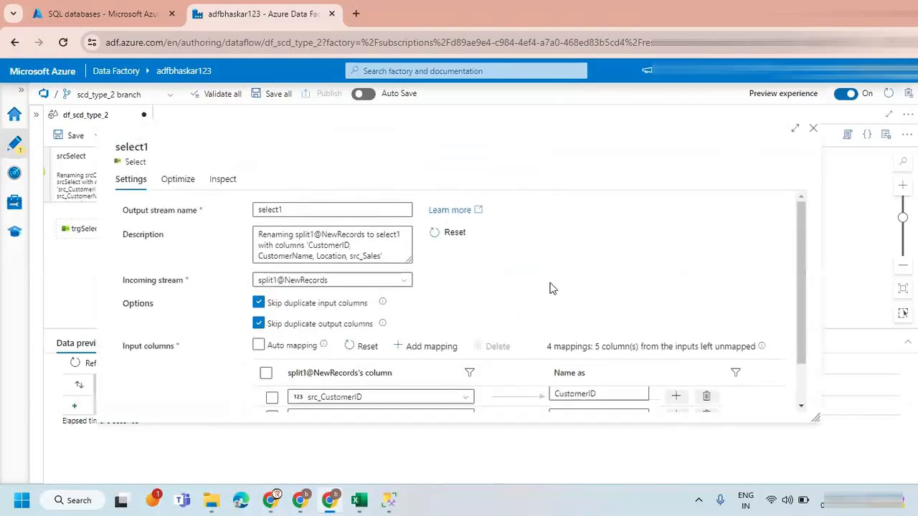
pyautogui.scroll(-2, 632, 366)
pyautogui.click(568, 404)
pyautogui.press('BackSpace')
pyautogui.press('BackSpace')
pyautogui.press('BackSpace')
pyautogui.press('BackSpace')
pyautogui.click(590, 387)
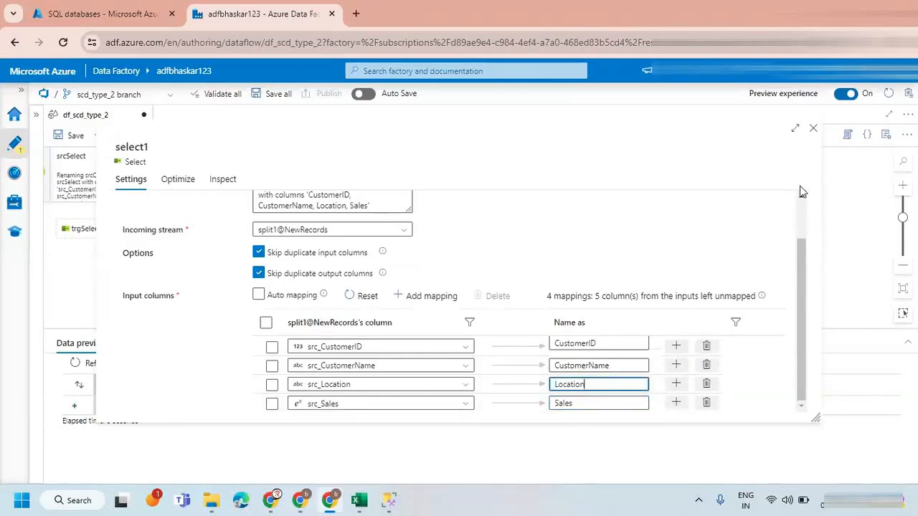
pyautogui.click(813, 131)
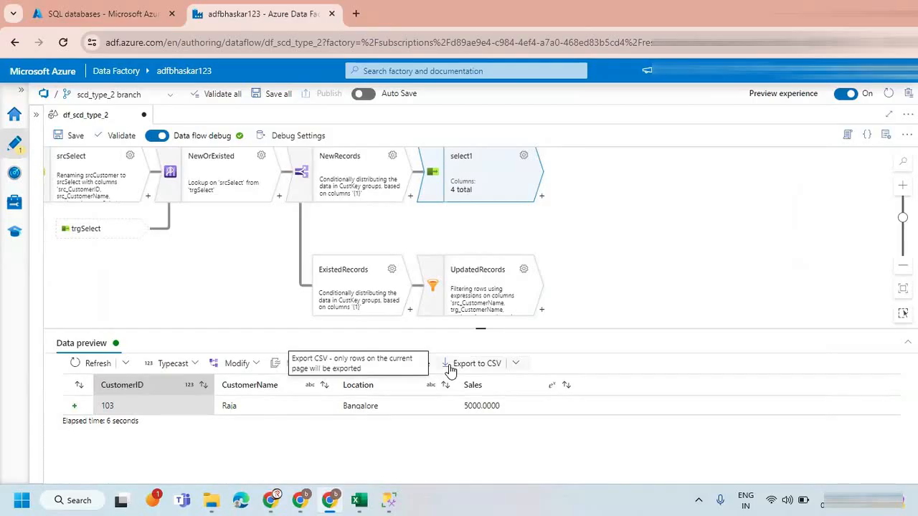
# Add a Select transformation after the UpdatedRecords filter.
pyautogui.click(490, 294)
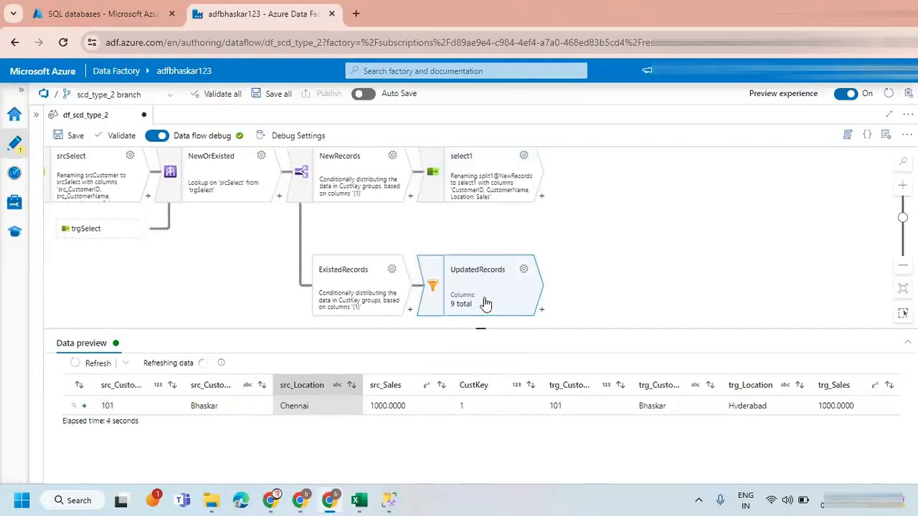
pyautogui.click(541, 309)
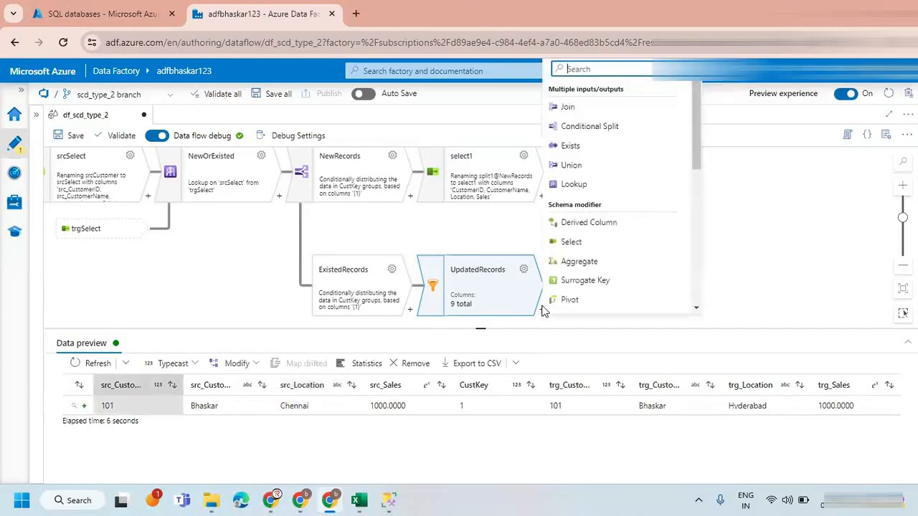
pyautogui.click(595, 239)
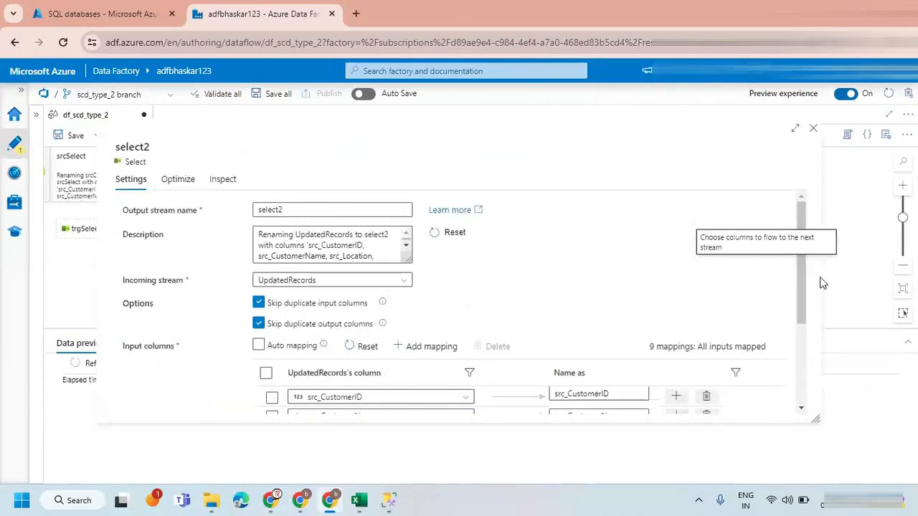
# Remove the trg_Sales, trg_Location, trg_CustomerName, trg_CustomerID and CustKey mappings from the select2 transformation.
pyautogui.moveTo(800, 248); pyautogui.dragTo(802, 349)
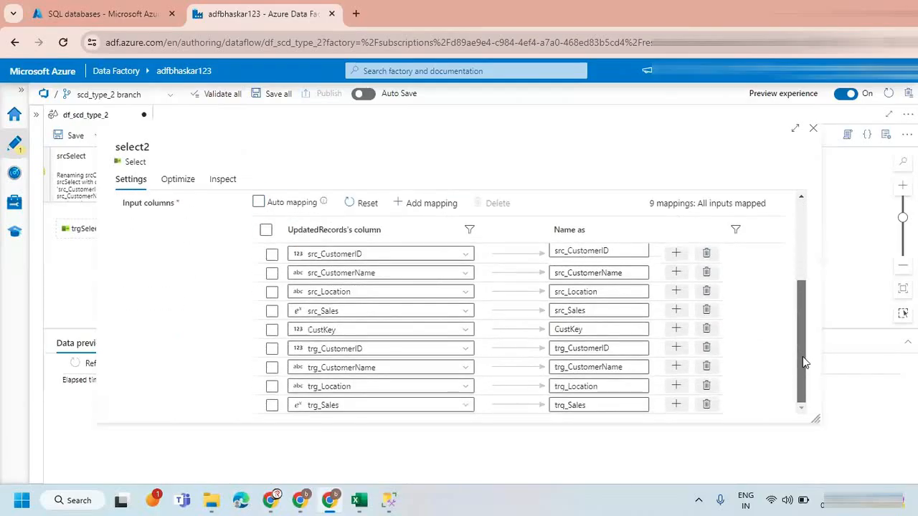
pyautogui.click(706, 406)
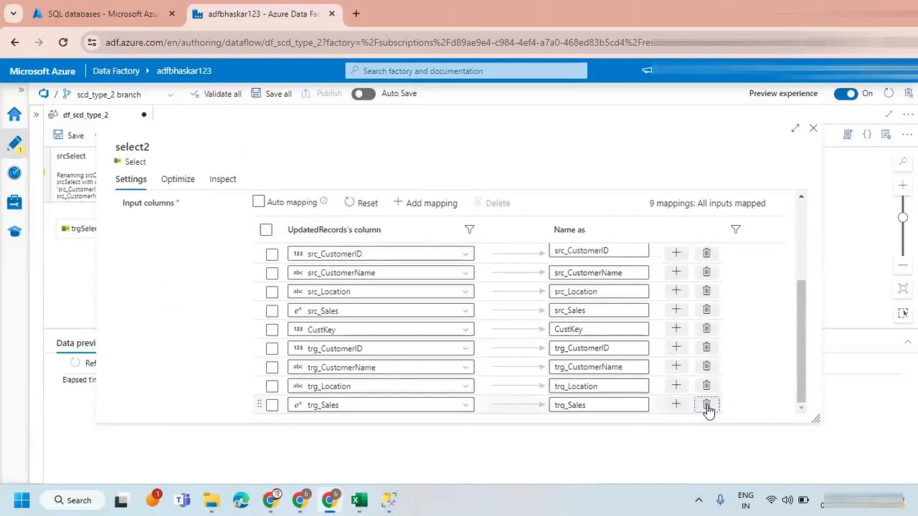
pyautogui.click(706, 405)
pyautogui.click(706, 406)
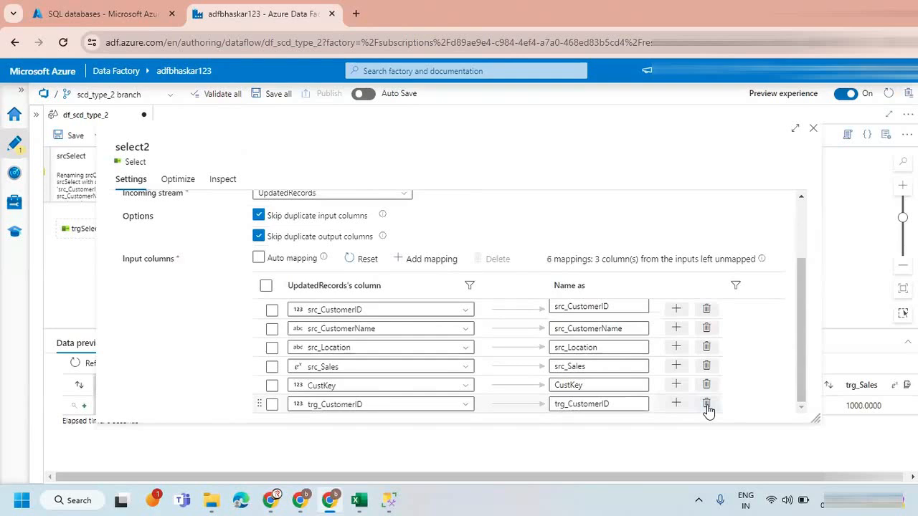
pyautogui.click(706, 406)
pyautogui.click(706, 405)
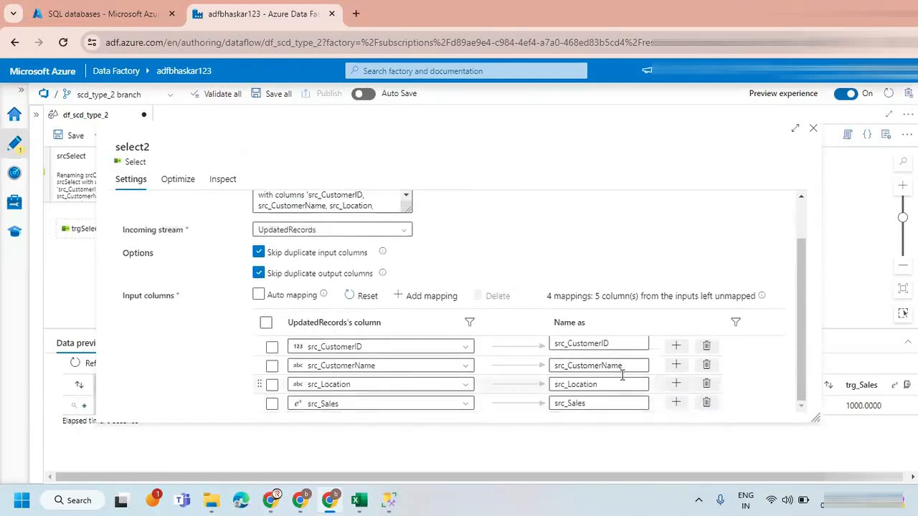
# Rename the output columns of select2 to CustomerID, CustomerName, Location and Sales, and close its settings.
pyautogui.click(546, 344)
pyautogui.press('Delete')
pyautogui.press('Delete')
pyautogui.press('Delete')
pyautogui.press('Delete')
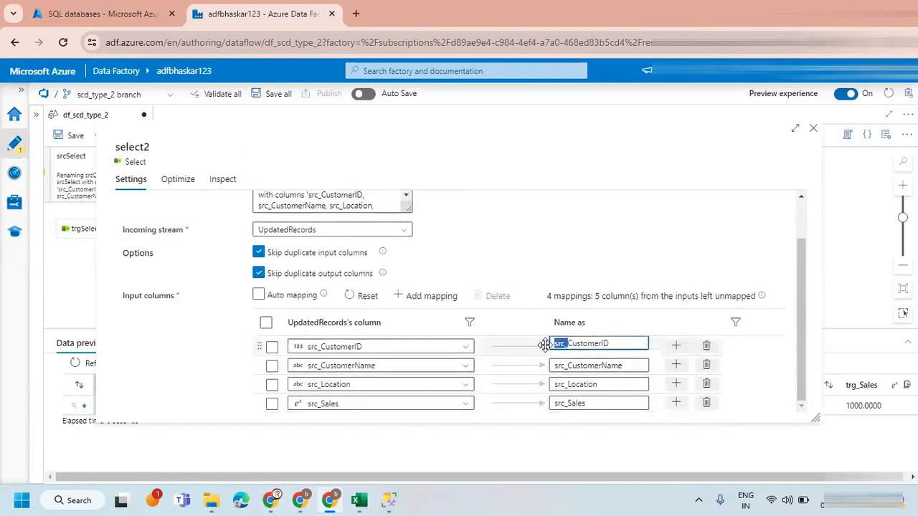
pyautogui.click(554, 365)
pyautogui.press('Delete')
pyautogui.press('Delete')
pyautogui.press('Delete')
pyautogui.press('Delete')
pyautogui.moveTo(566, 385); pyautogui.dragTo(533, 403)
pyautogui.press('Delete')
pyautogui.press('Delete')
pyautogui.press('Delete')
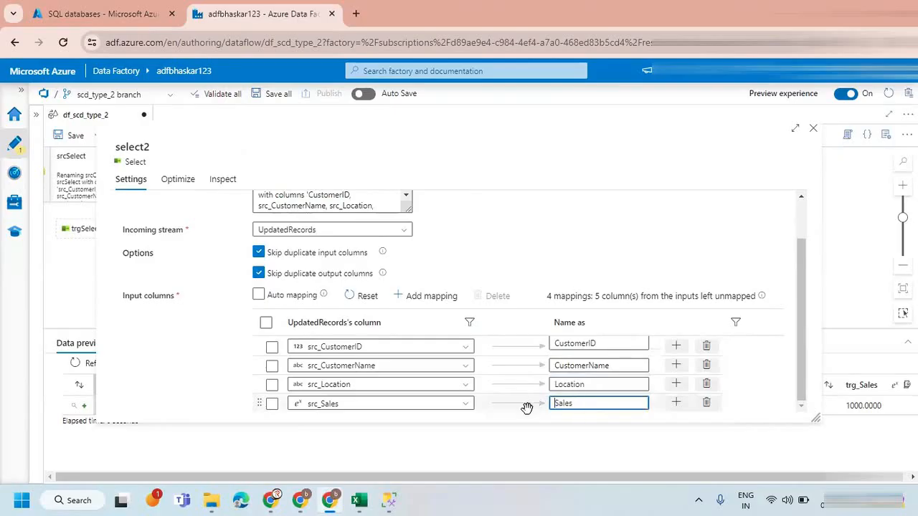
pyautogui.click(739, 258)
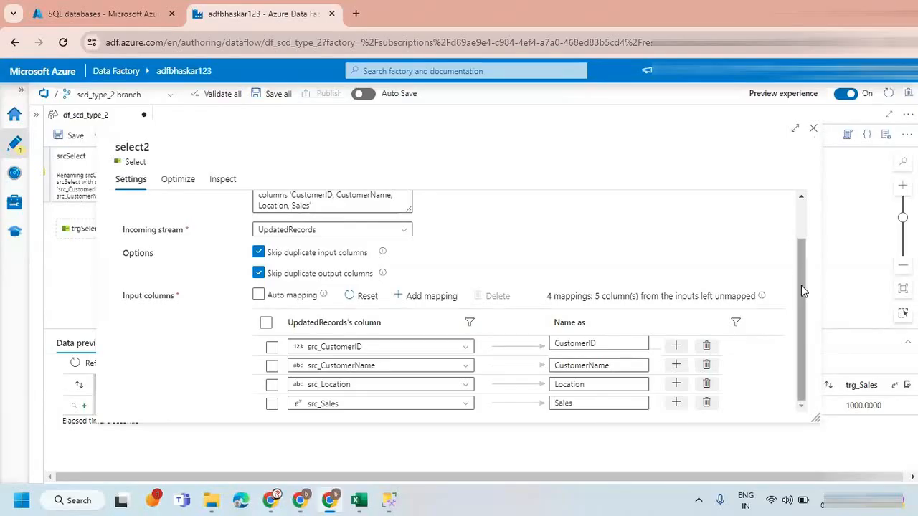
pyautogui.moveTo(801, 285); pyautogui.dragTo(796, 222)
pyautogui.click(814, 131)
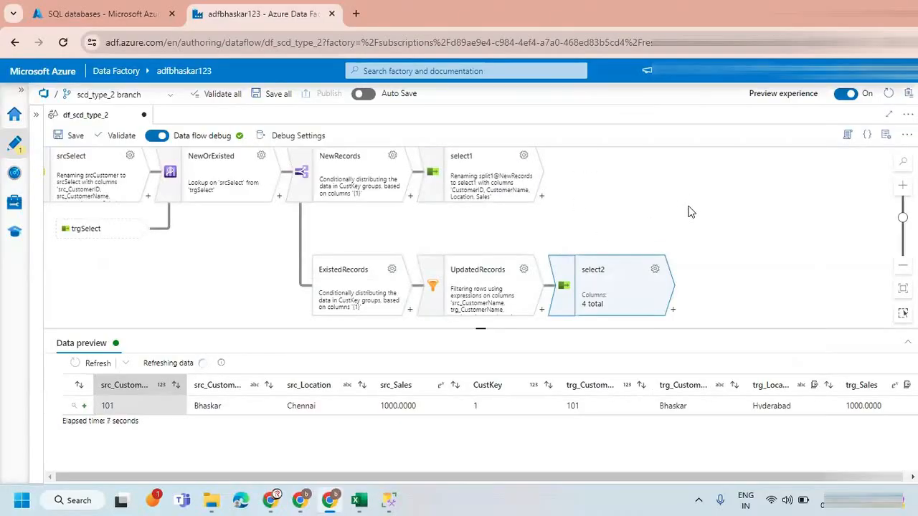
pyautogui.moveTo(688, 212); pyautogui.dragTo(583, 210)
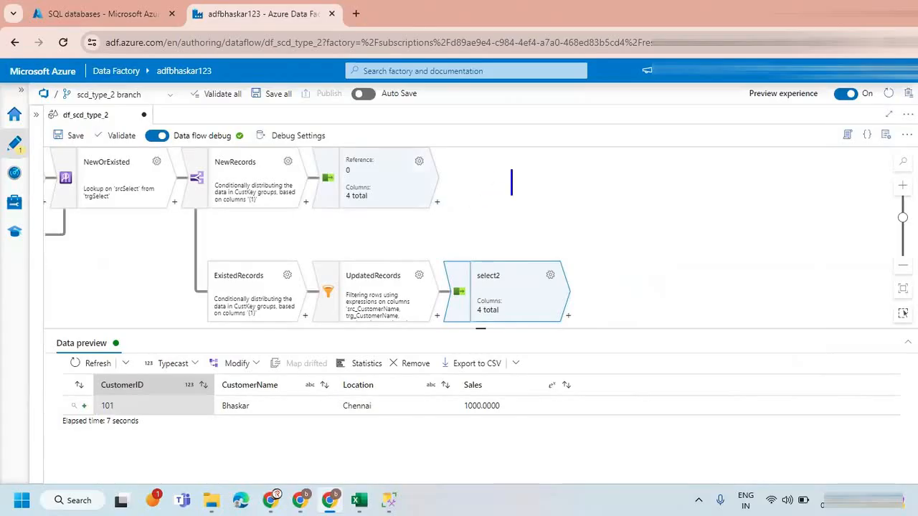
pyautogui.write('unin')
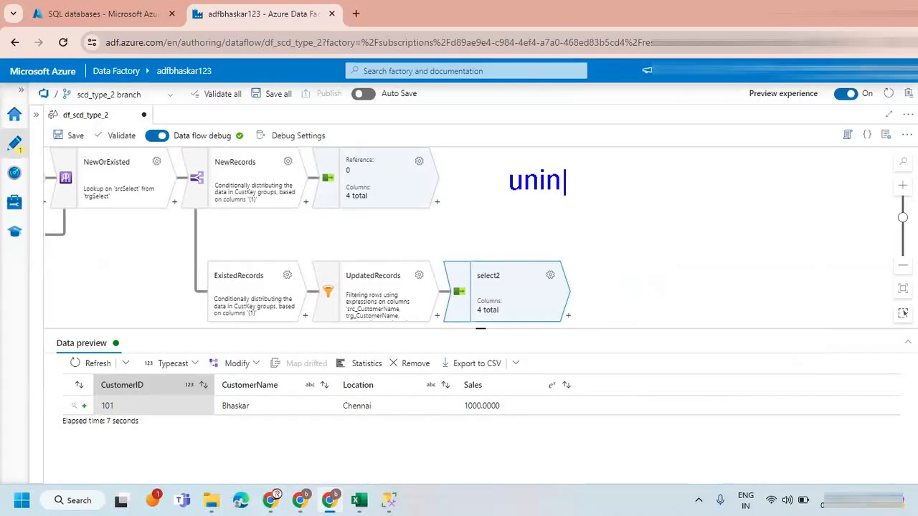
pyautogui.press('BackSpace')
pyautogui.write('on')
pyautogui.press('Return')
pyautogui.write('union all')
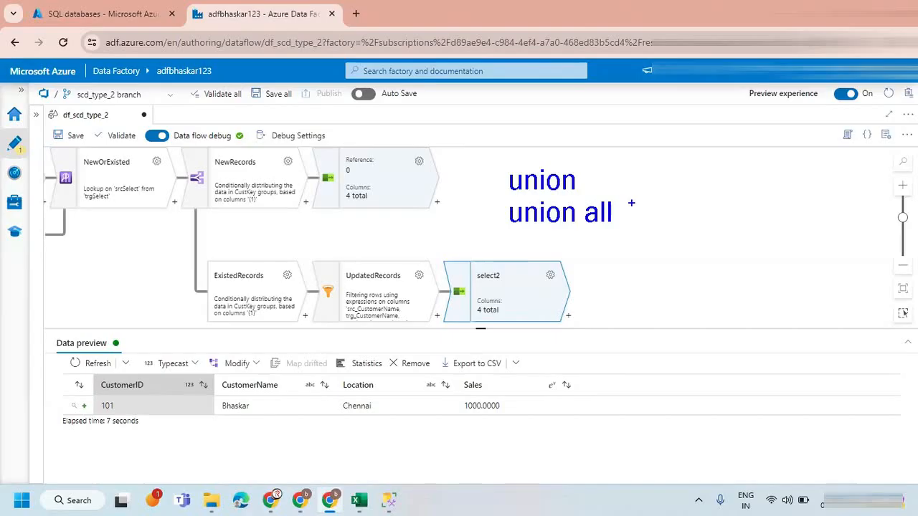
pyautogui.moveTo(619, 198)
pyautogui.mouseDown()
pyautogui.moveTo(527, 229)
pyautogui.moveTo(582, 185)
pyautogui.mouseUp()
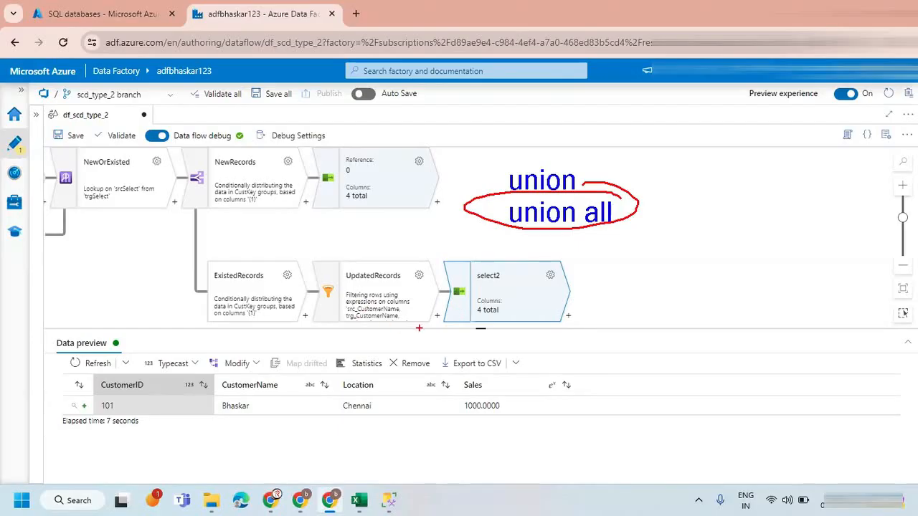
pyautogui.moveTo(563, 166)
pyautogui.mouseDown()
pyautogui.moveTo(464, 172)
pyautogui.moveTo(577, 166)
pyautogui.moveTo(511, 155)
pyautogui.mouseUp()
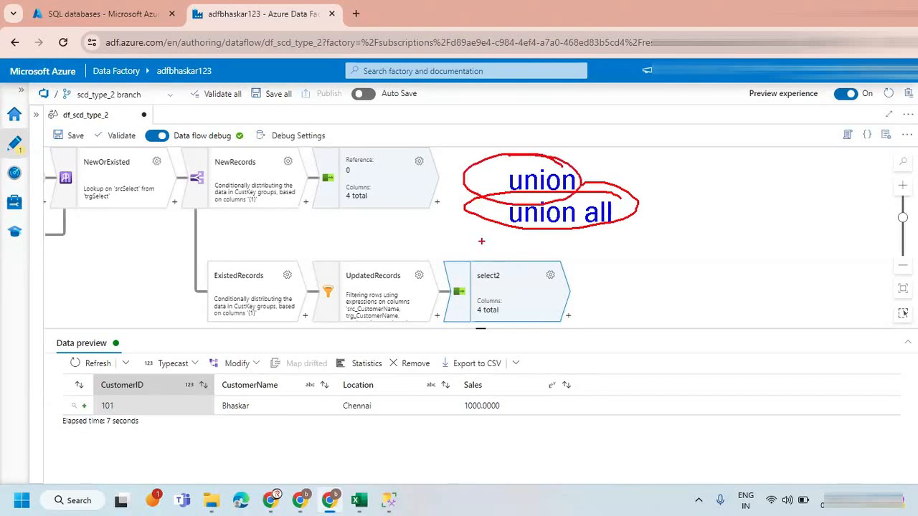
pyautogui.press('Escape')
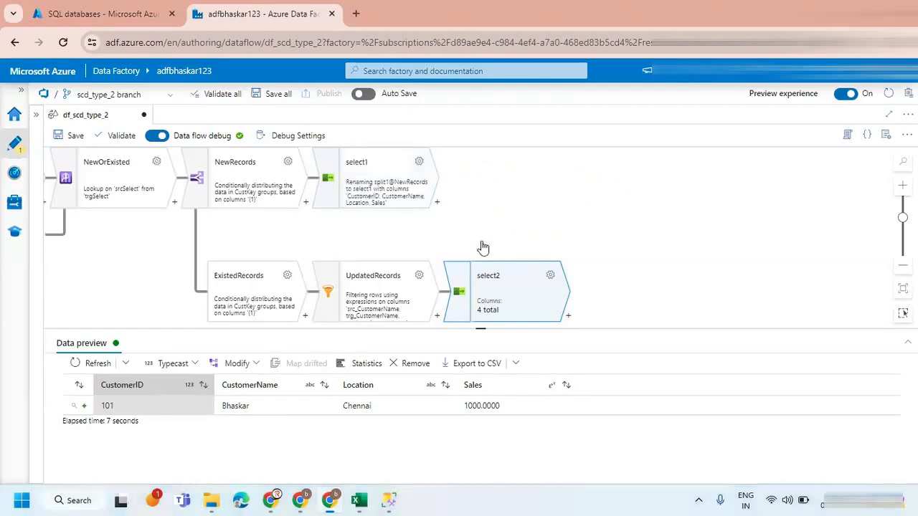
# Compare the data previews of the select1 and select2 transformations.
pyautogui.click(400, 180)
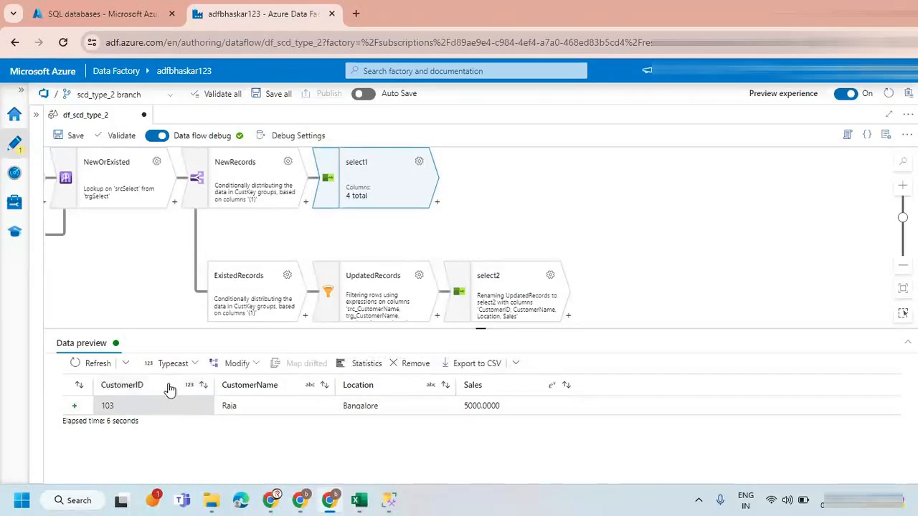
pyautogui.click(516, 283)
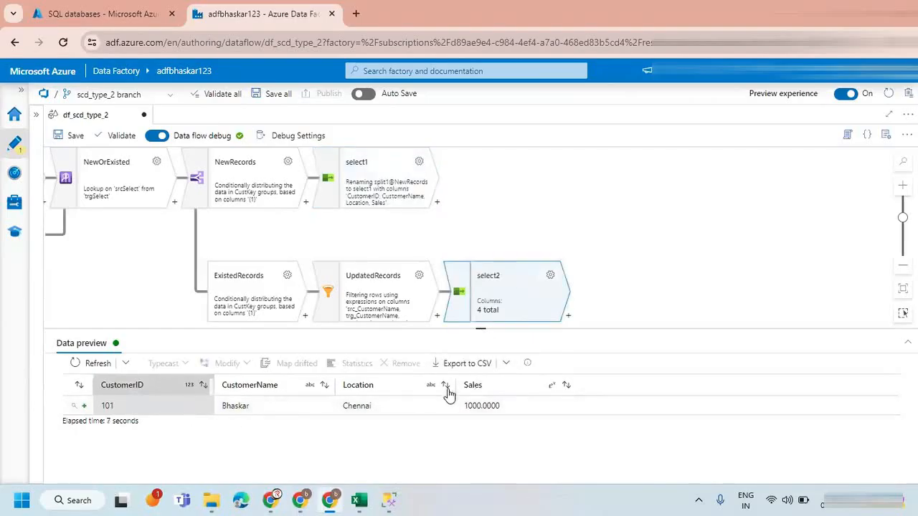
pyautogui.click(381, 189)
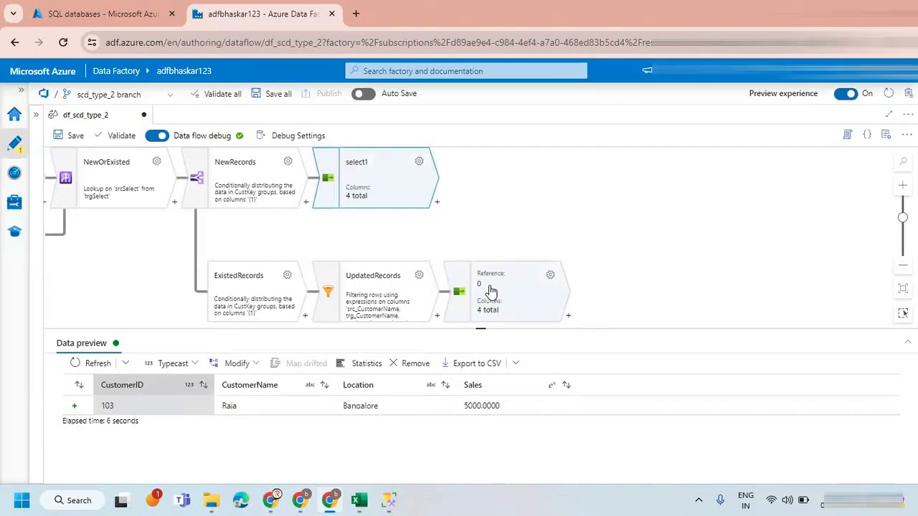
pyautogui.click(482, 284)
pyautogui.click(404, 199)
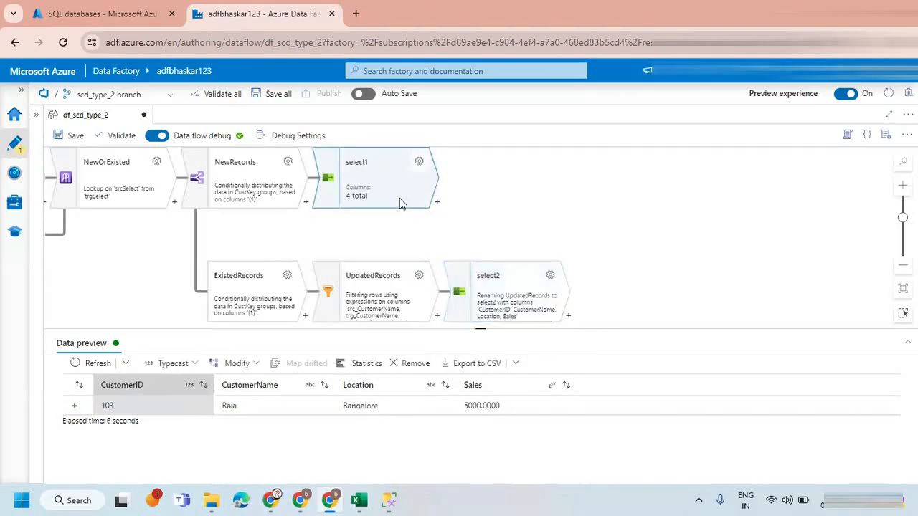
# Add a Union transformation after select1 that combines it by name with select2, and close its settings.
pyautogui.click(438, 203)
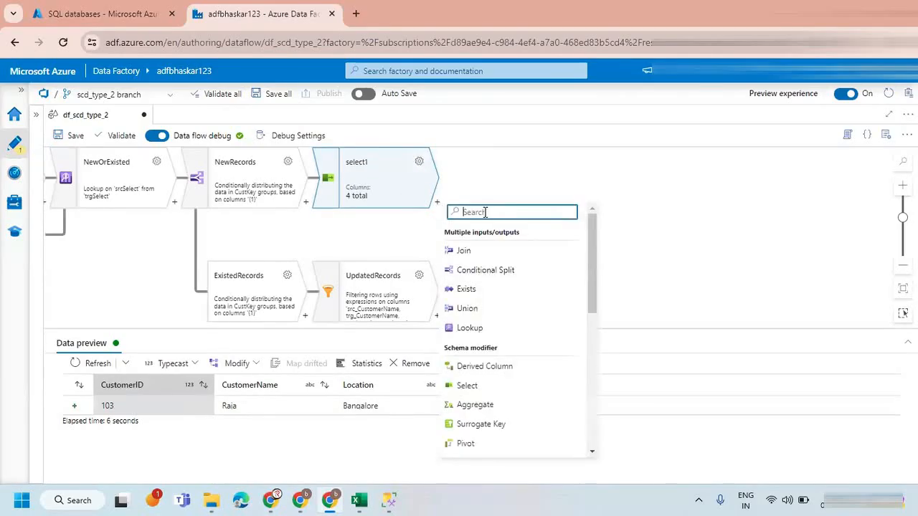
pyautogui.click(458, 311)
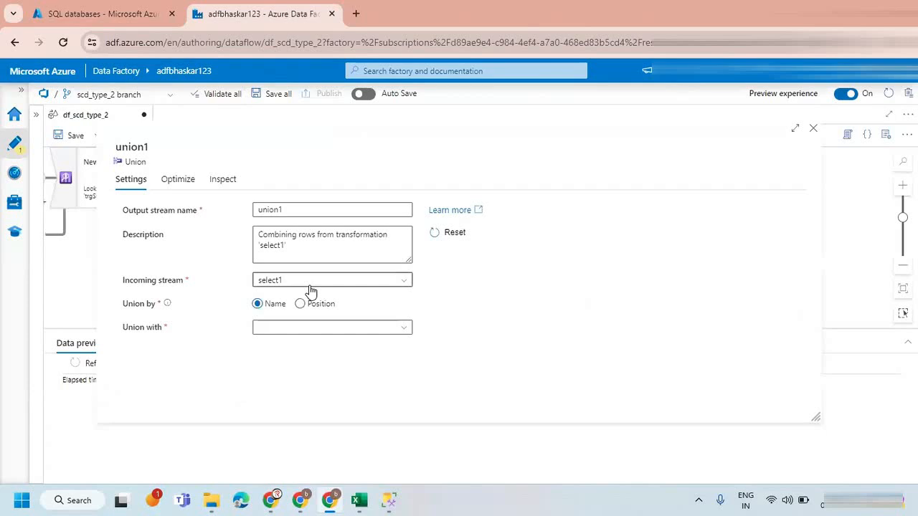
pyautogui.click(312, 332)
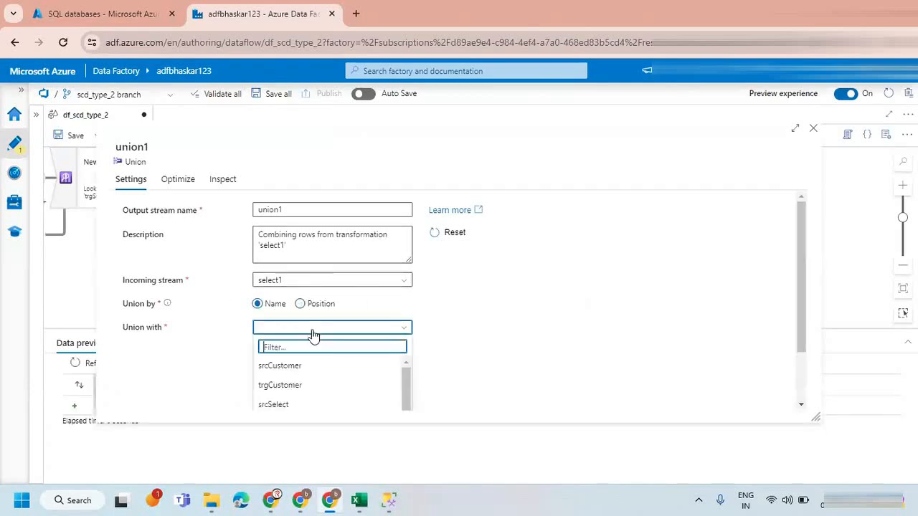
pyautogui.scroll(-2, 287, 402)
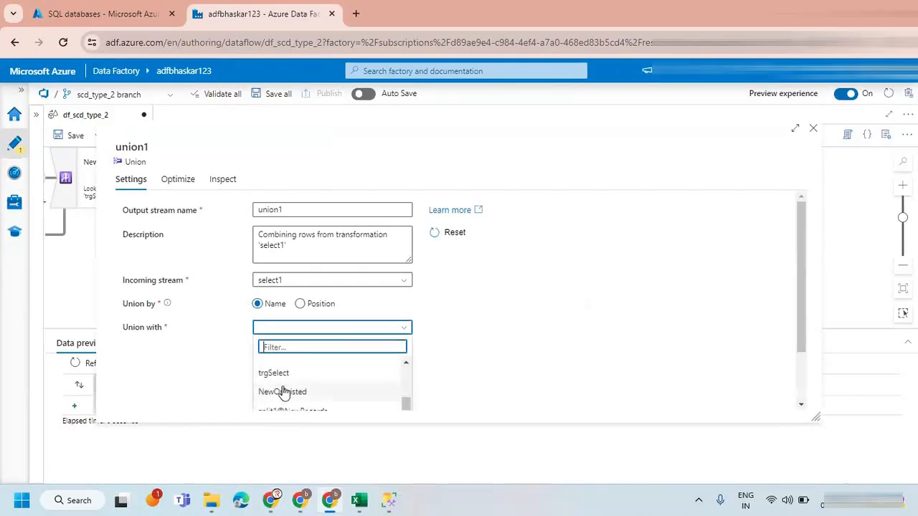
pyautogui.scroll(-3, 287, 394)
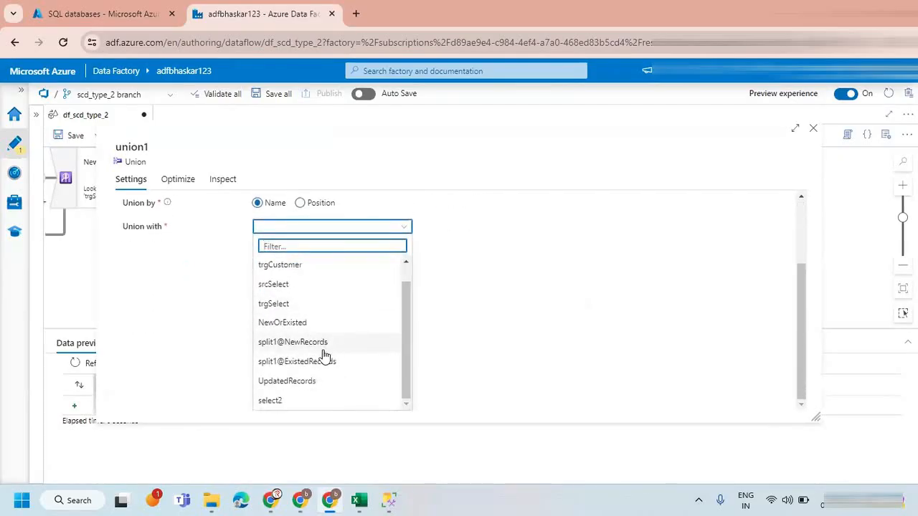
pyautogui.scroll(1, 363, 365)
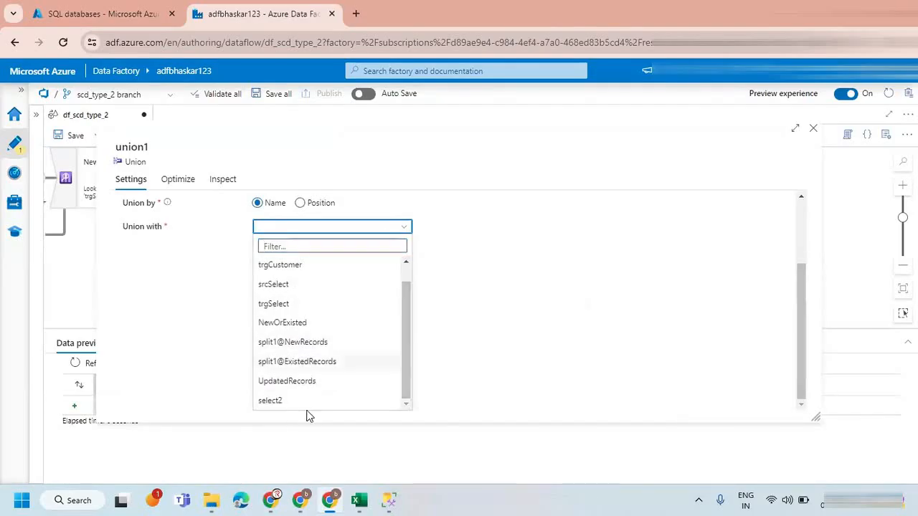
pyautogui.click(278, 402)
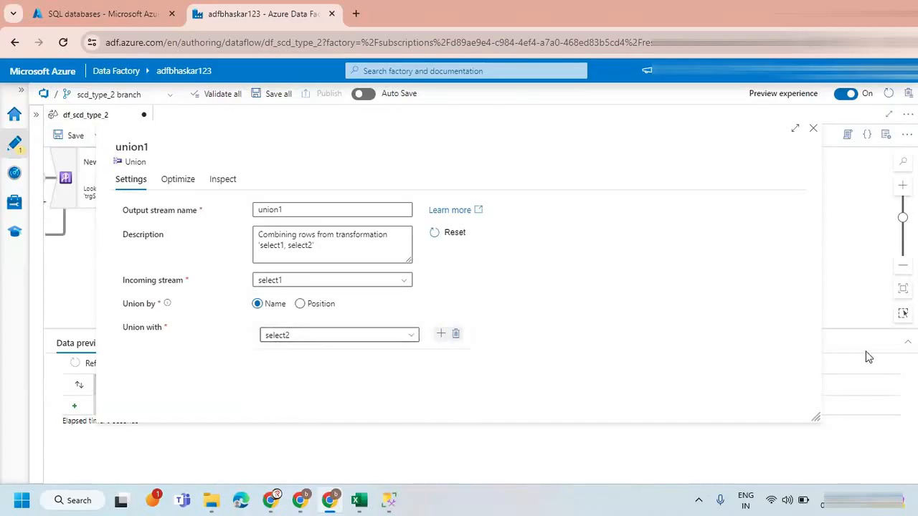
pyautogui.click(812, 127)
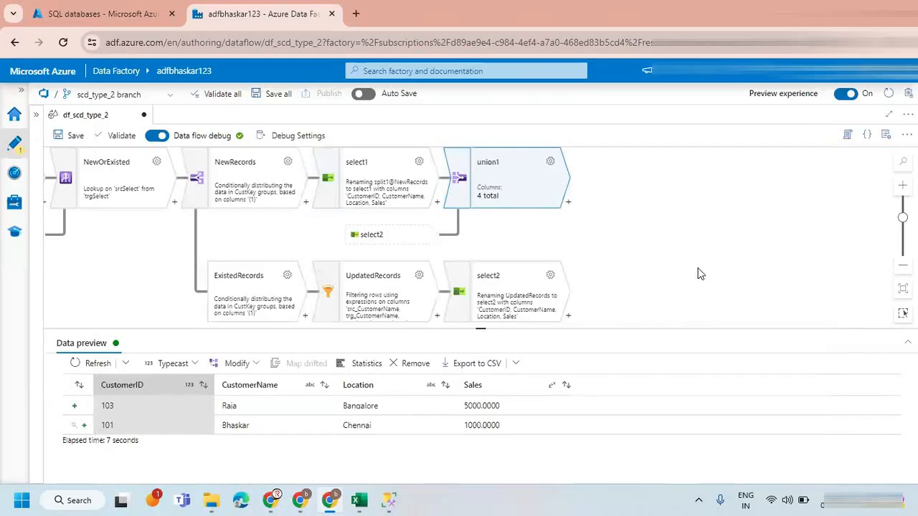
# Compare the union1 data preview with the target customer table in SQL Server Management Studio, and return to the data flow.
pyautogui.moveTo(641, 258); pyautogui.dragTo(559, 253)
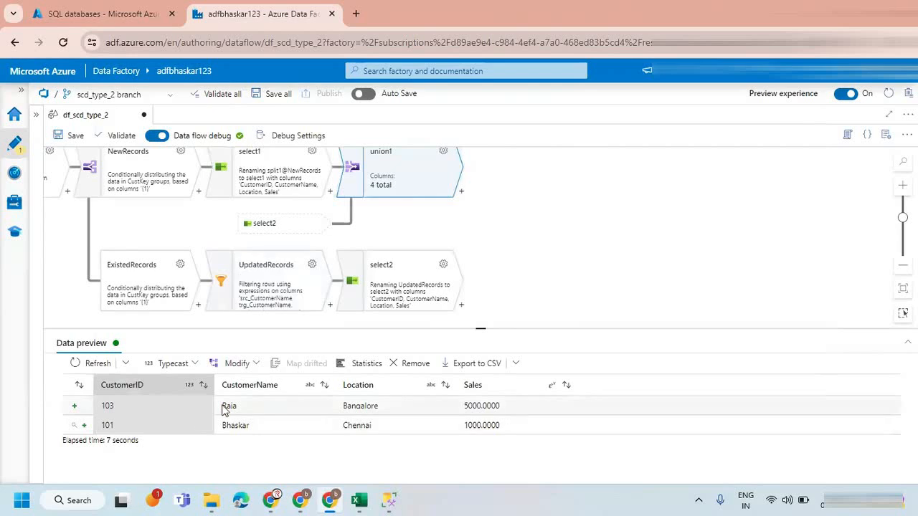
pyautogui.moveTo(540, 214); pyautogui.dragTo(530, 236)
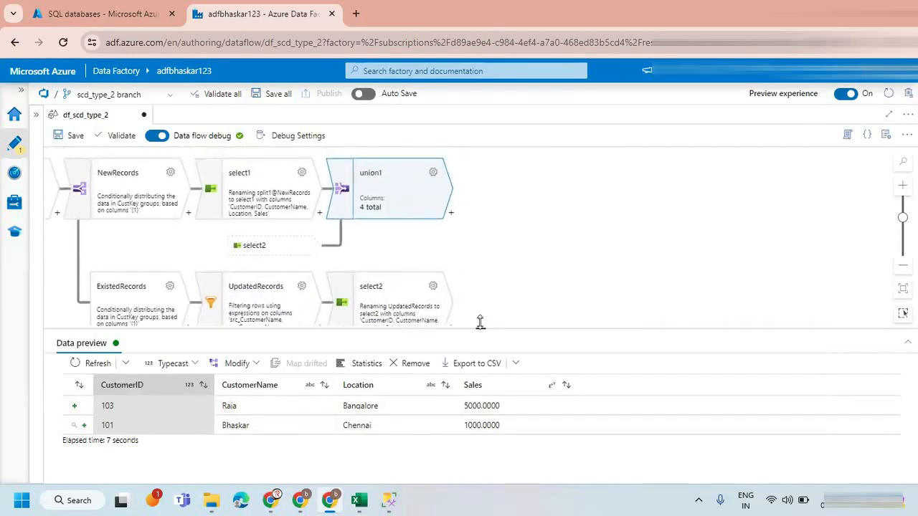
pyautogui.moveTo(481, 323); pyautogui.dragTo(480, 346)
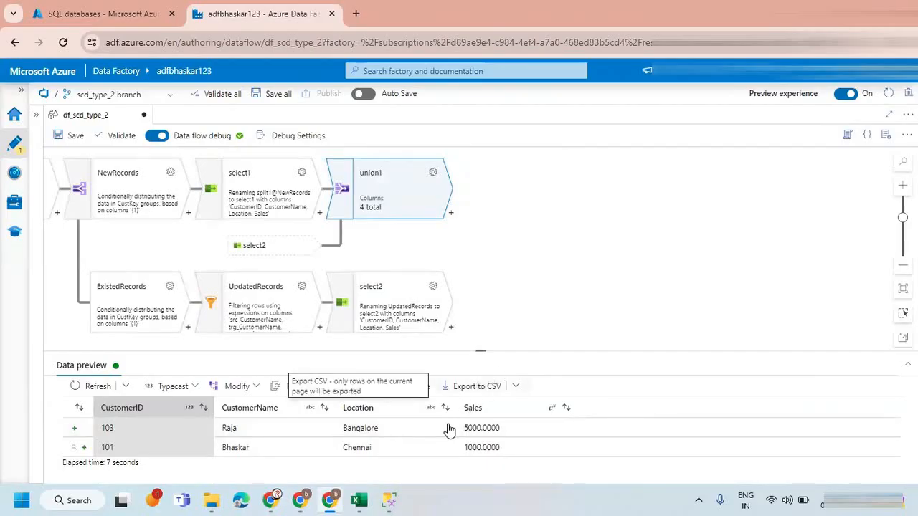
pyautogui.click(388, 500)
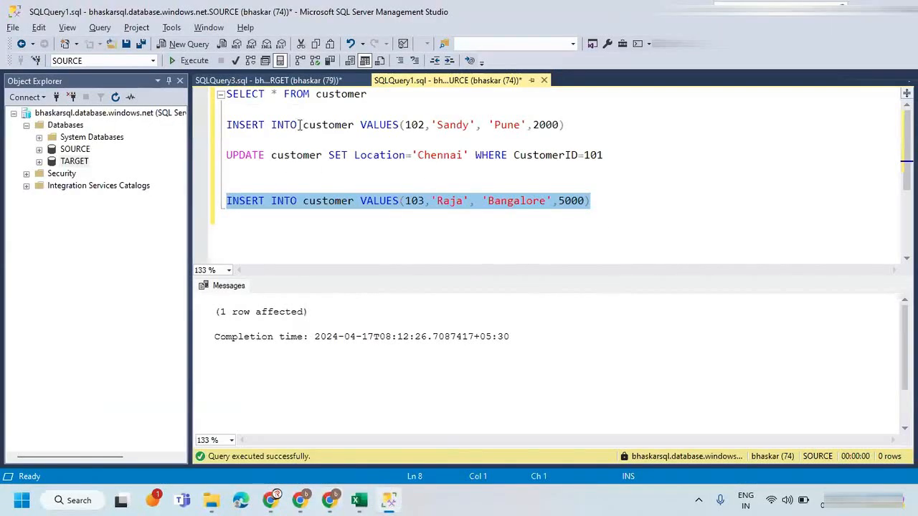
pyautogui.click(312, 80)
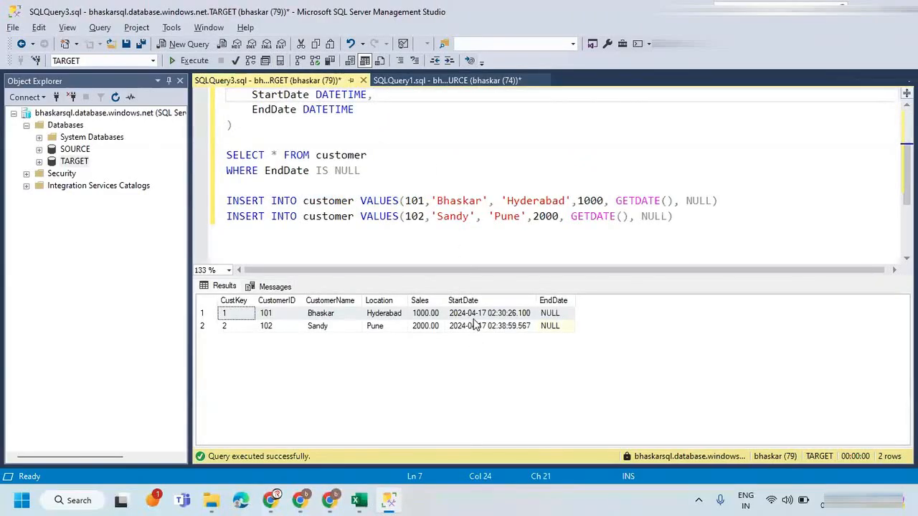
pyautogui.hotkey('alt', 'Tab')
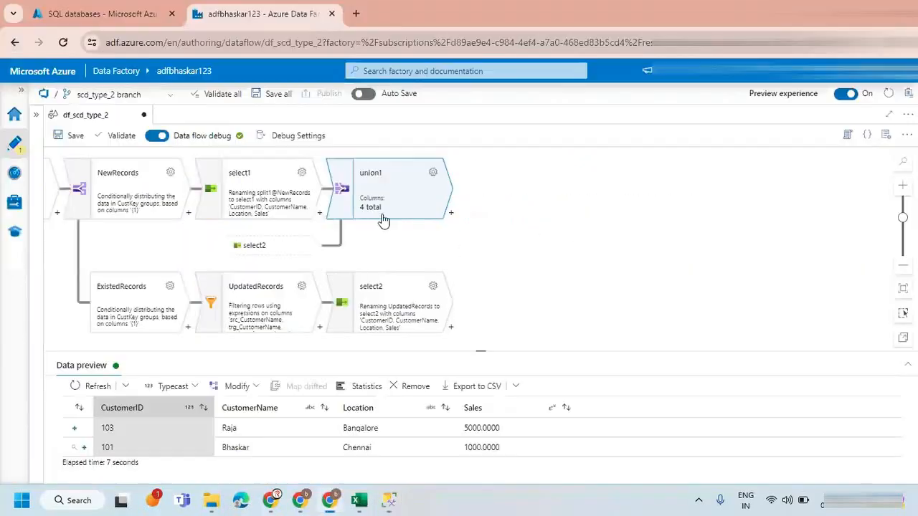
# Add a Derived Column transformation after union1, with StartDate as both its output stream name and its column name.
pyautogui.click(451, 213)
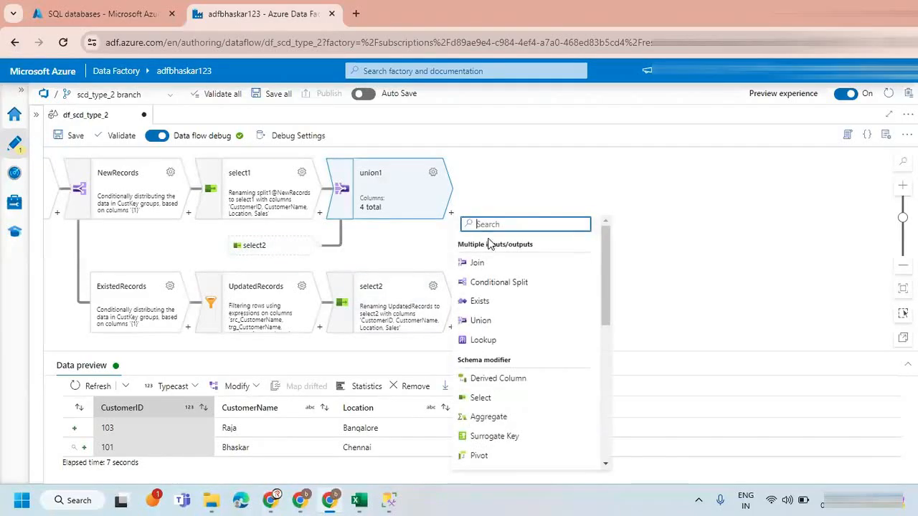
pyautogui.write('de')
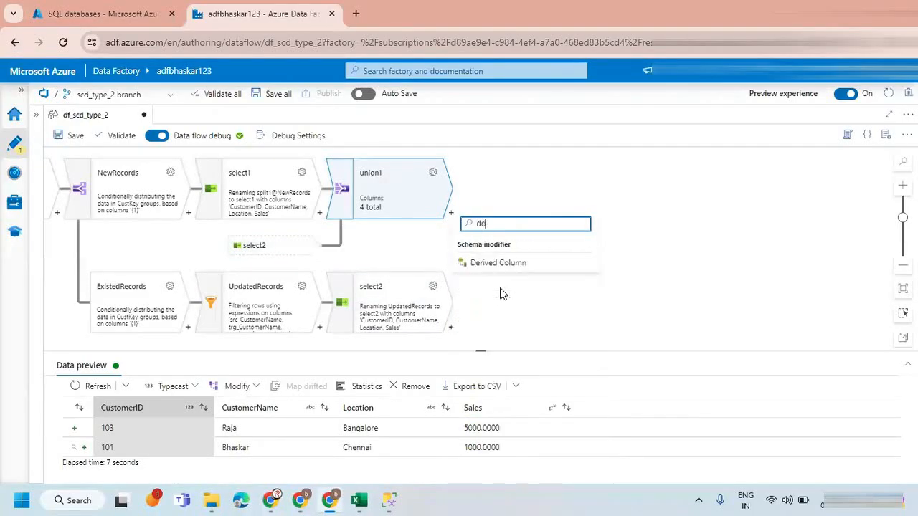
pyautogui.click(489, 263)
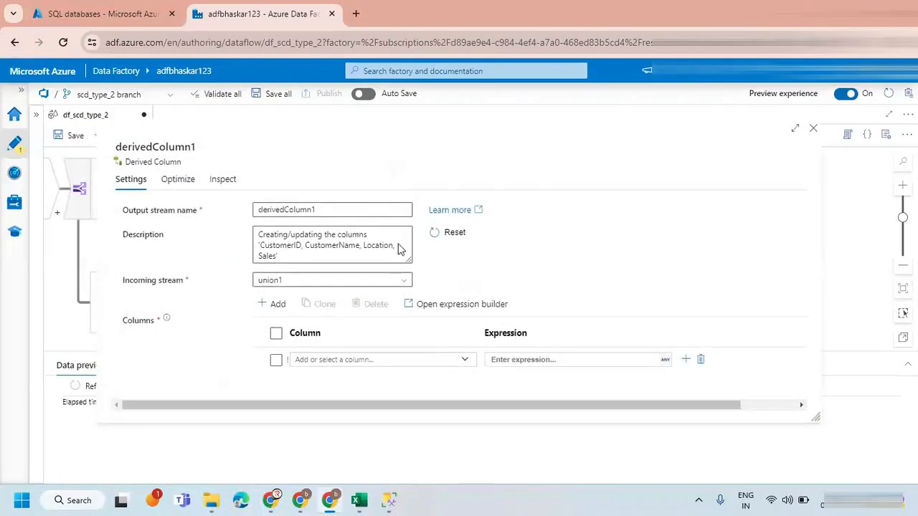
pyautogui.moveTo(362, 209); pyautogui.dragTo(198, 213)
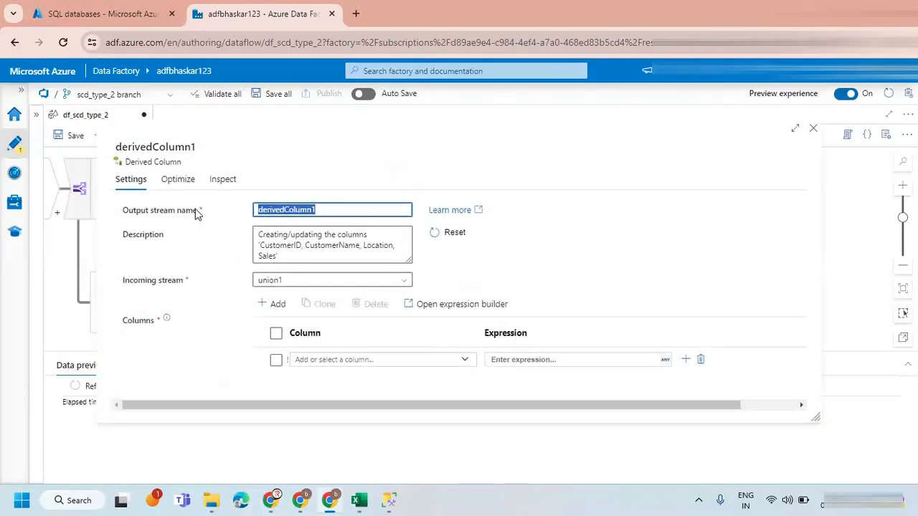
pyautogui.write('StartD')
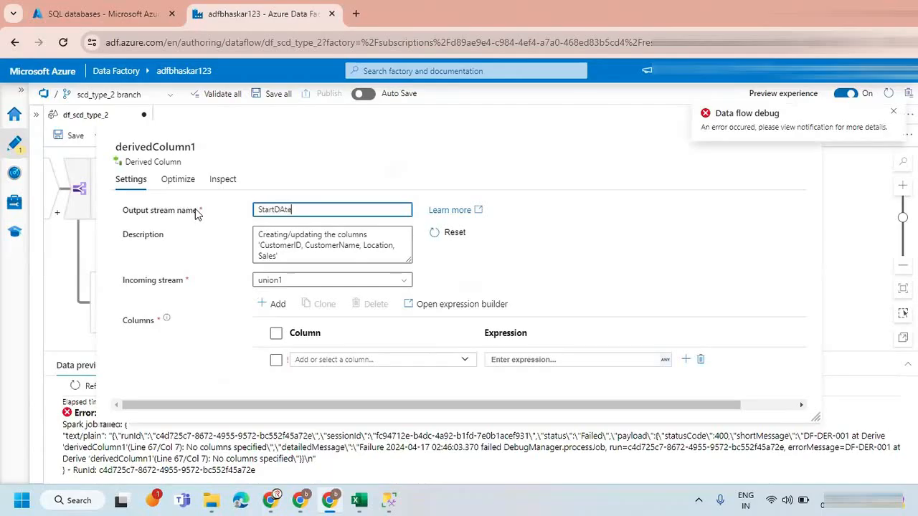
pyautogui.write('ate')
pyautogui.click(308, 361)
pyautogui.write('StartDat')
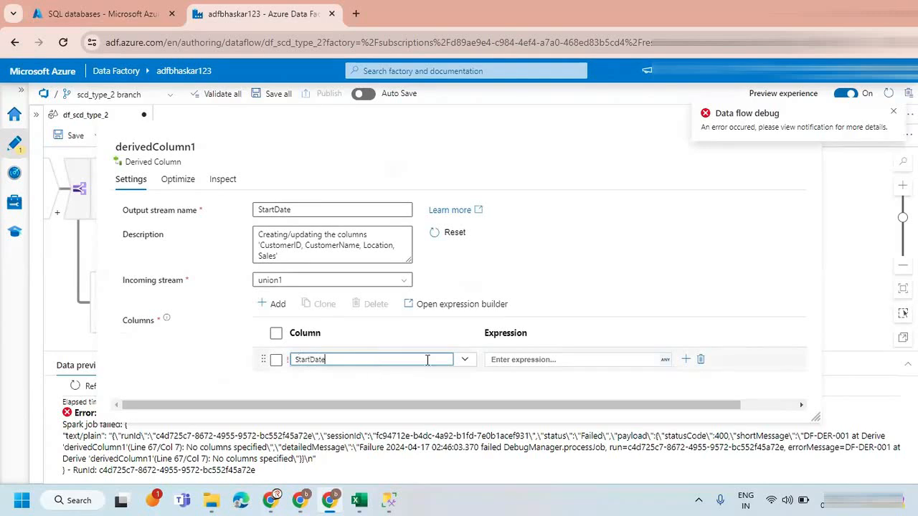
# Define the StartDate column with the expression currentUTC(), save it, and close the derived column settings.
pyautogui.click(509, 360)
pyautogui.click(512, 377)
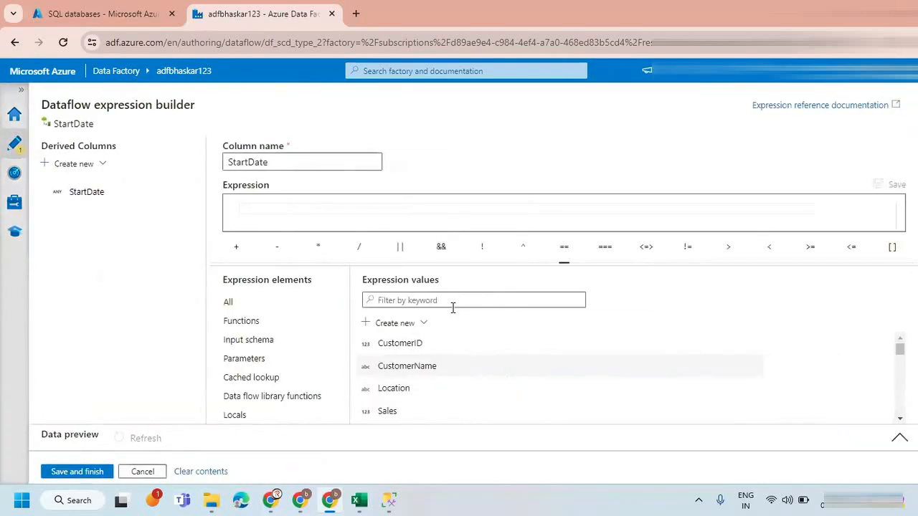
pyautogui.write('utcnow')
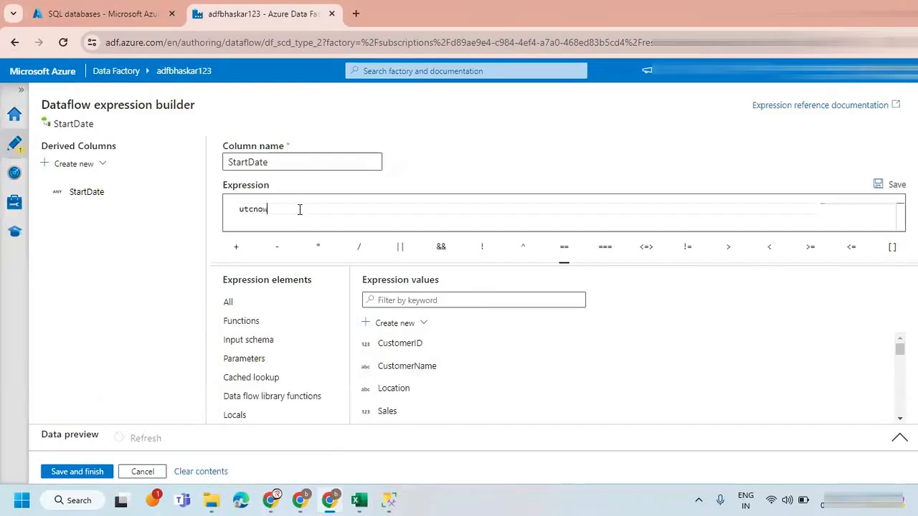
pyautogui.click(395, 303)
pyautogui.write('utc')
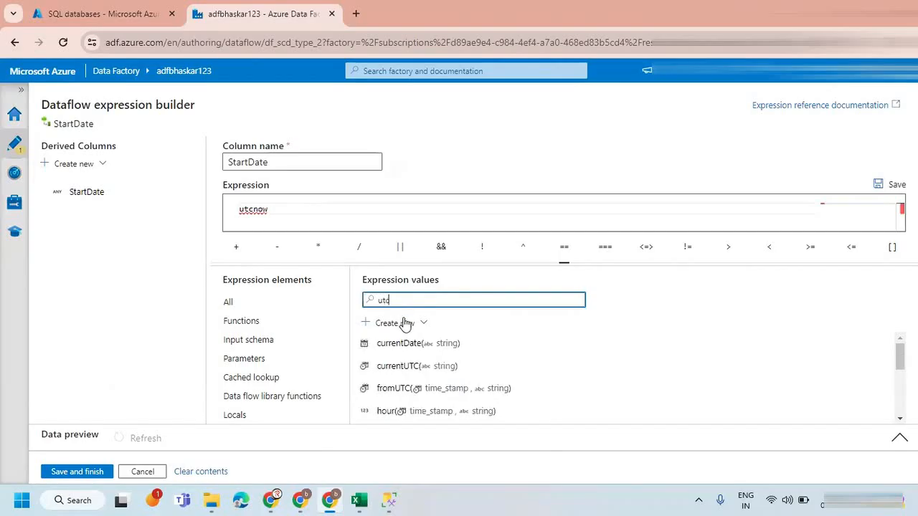
pyautogui.moveTo(265, 208); pyautogui.dragTo(199, 216)
pyautogui.press('BackSpace')
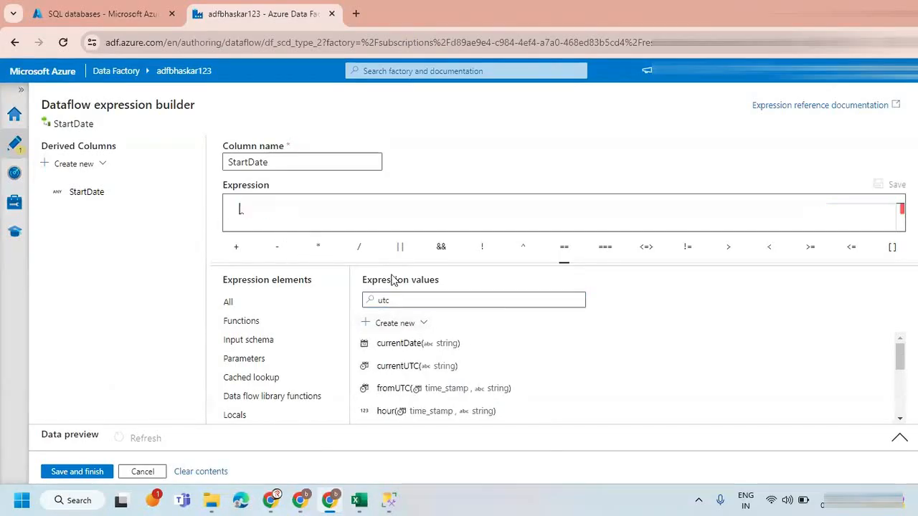
pyautogui.click(366, 366)
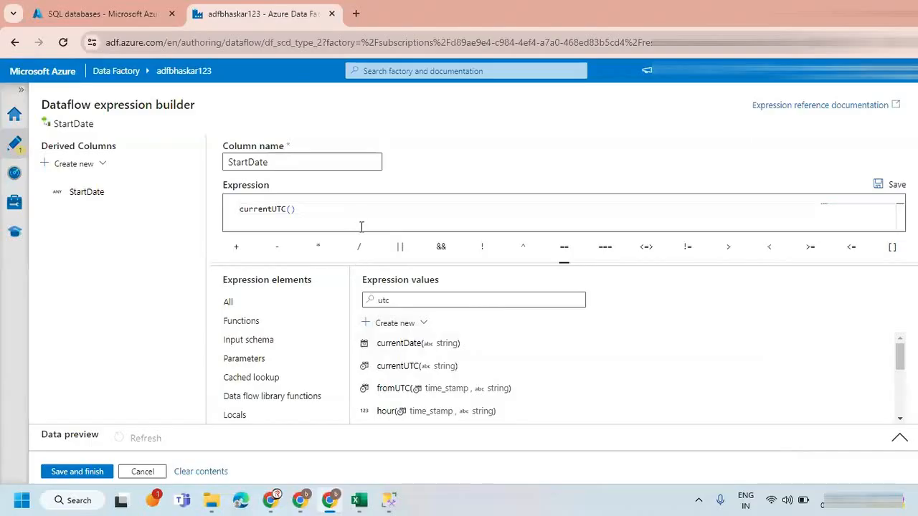
pyautogui.click(77, 471)
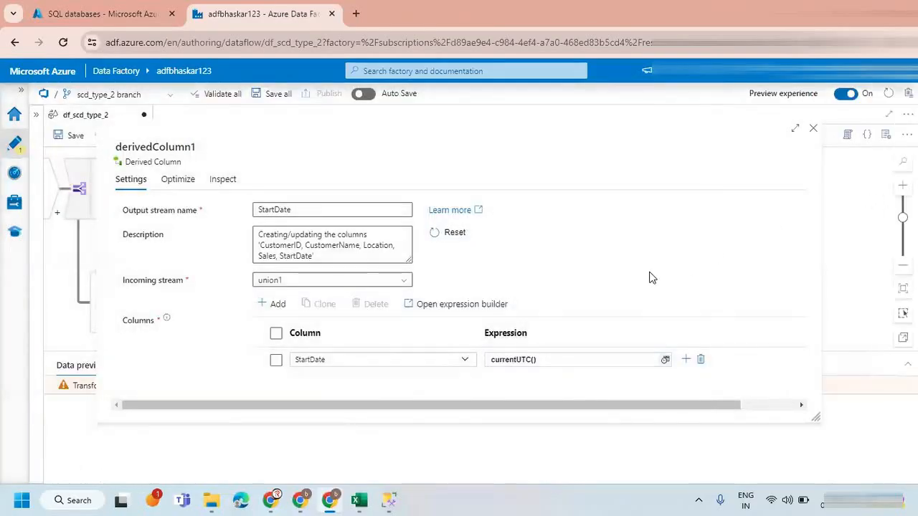
pyautogui.click(813, 130)
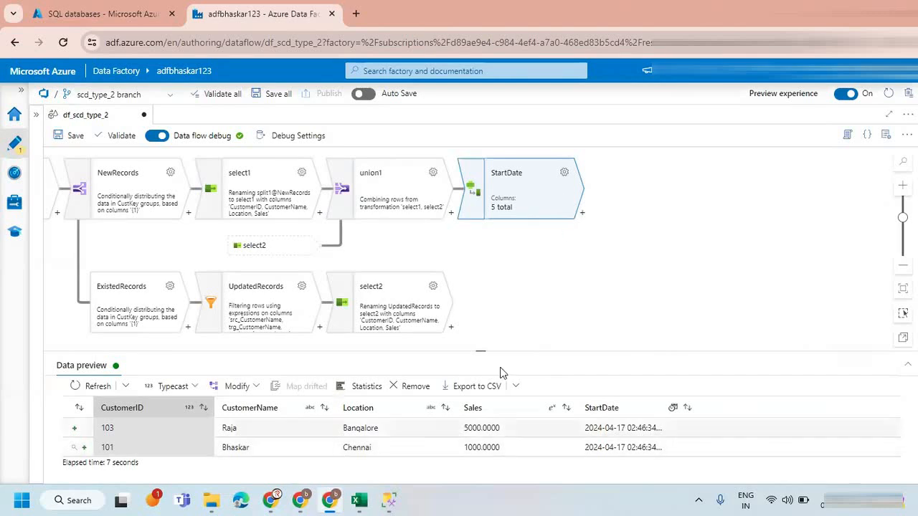
# Add a Sink transformation after StartDate and set its sink type to Inline.
pyautogui.click(582, 215)
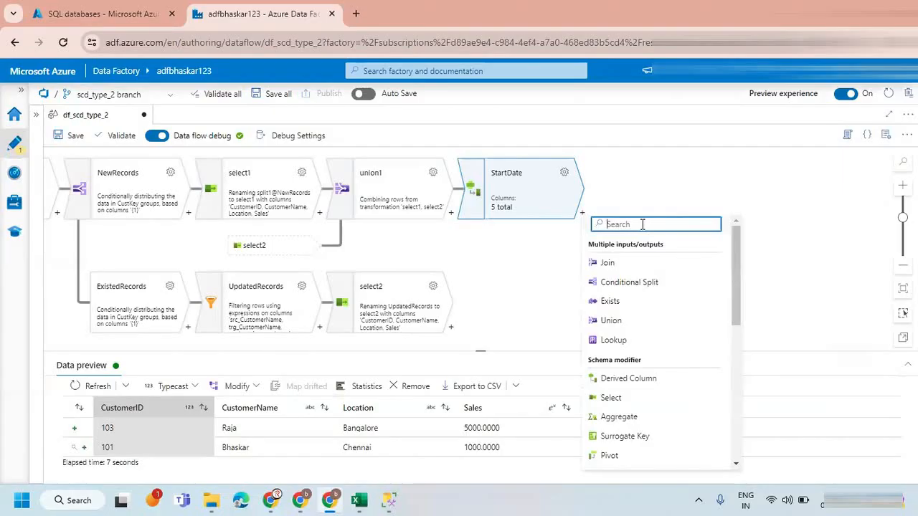
pyautogui.write('sin')
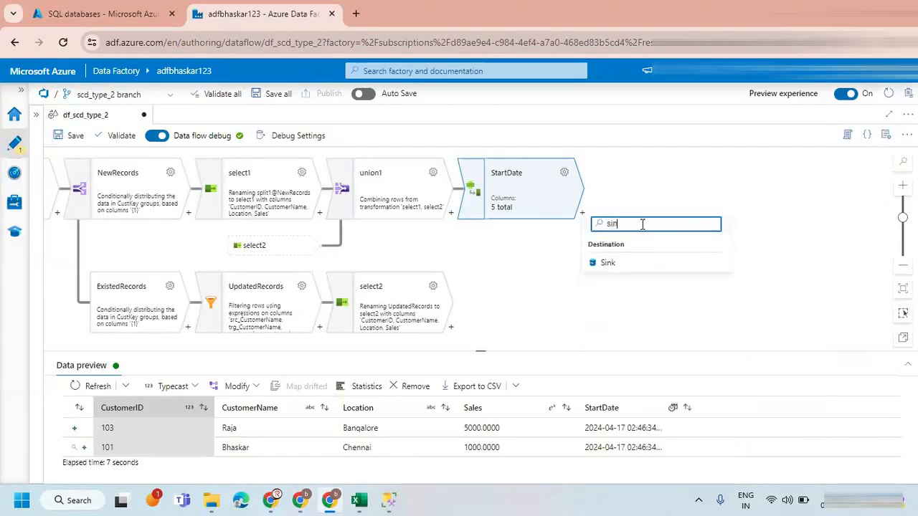
pyautogui.click(627, 265)
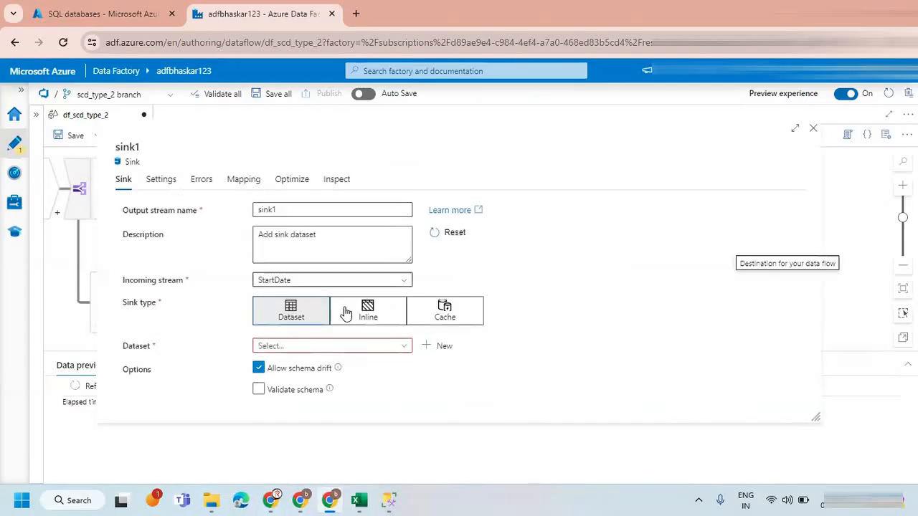
pyautogui.click(365, 315)
# Set the sink's inline dataset type to Azure SQL Database and its linked service to ls_azSQL_TARGET.
pyautogui.click(287, 347)
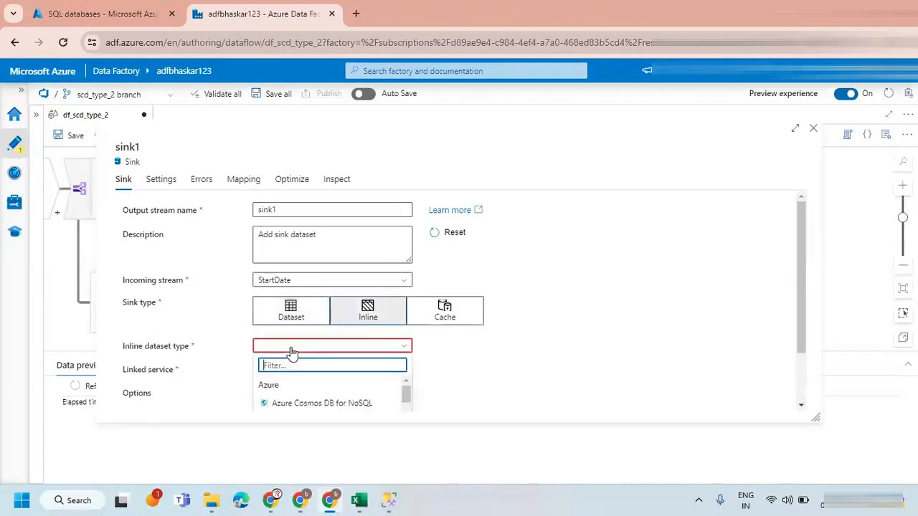
pyautogui.write('azure s')
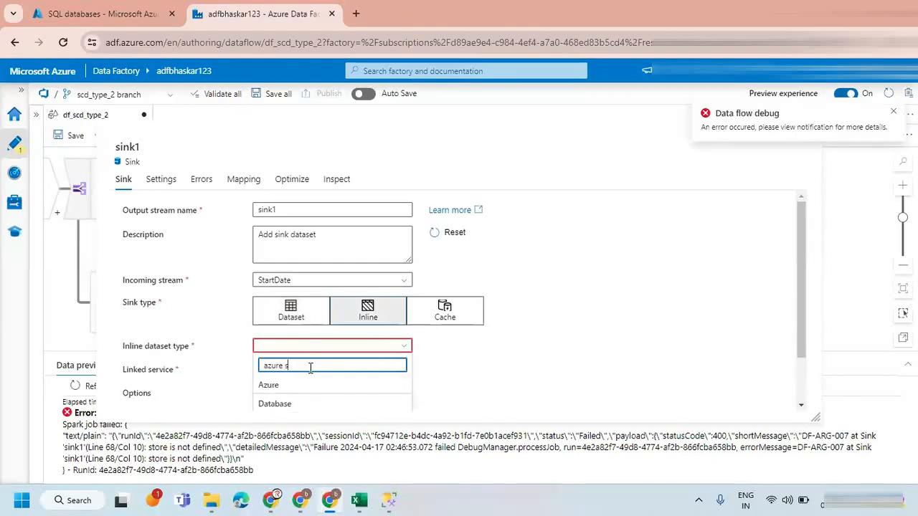
pyautogui.write('loq')
pyautogui.click(307, 403)
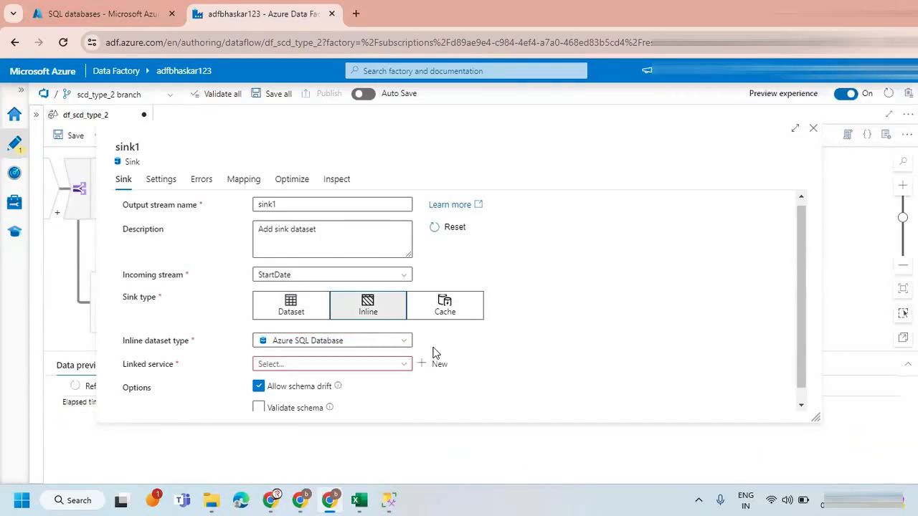
pyautogui.click(377, 365)
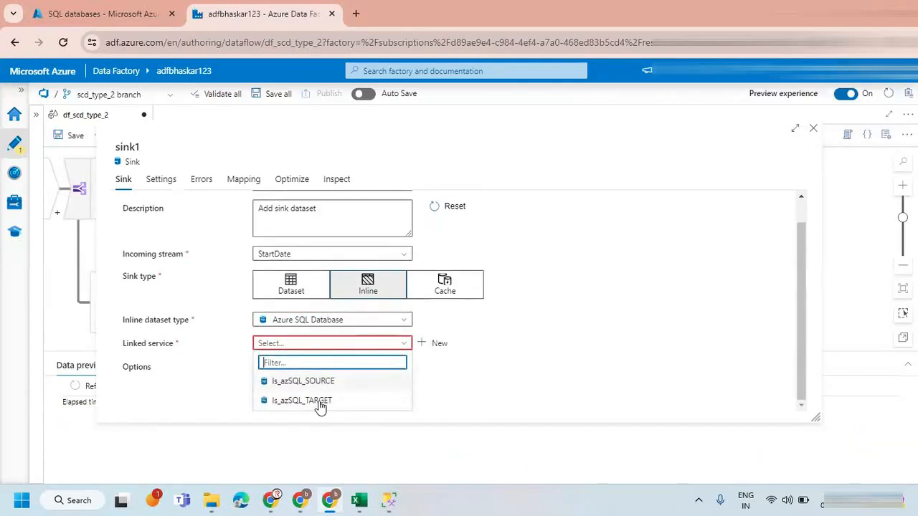
pyautogui.click(320, 403)
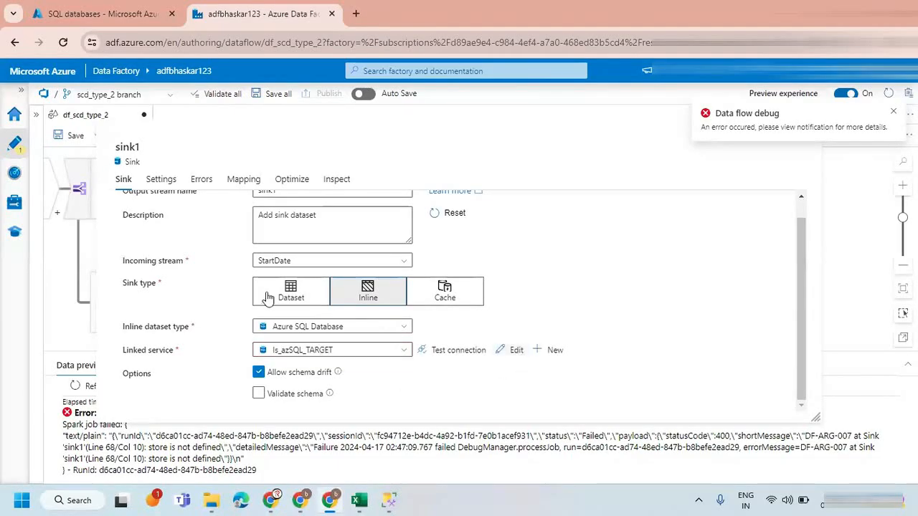
# Load the schema options for sink1 and set its schema to dbo and its table to customer.
pyautogui.click(162, 179)
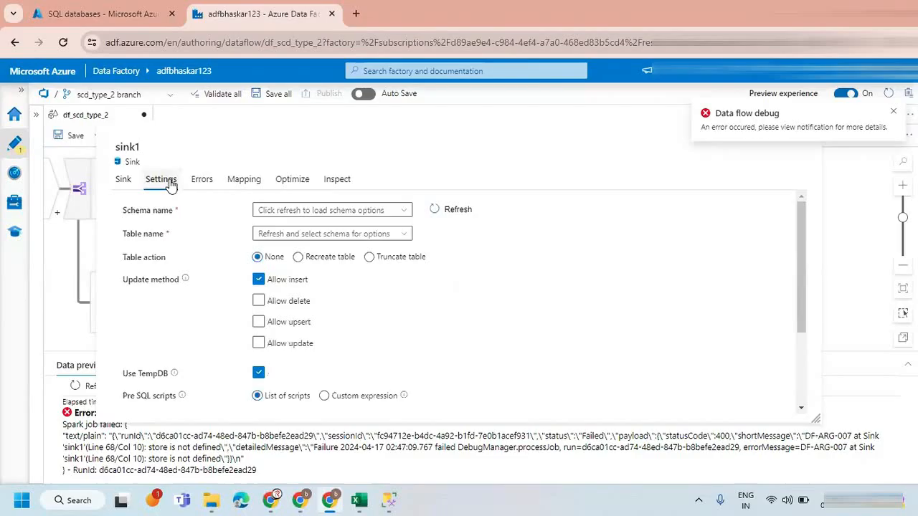
pyautogui.click(434, 212)
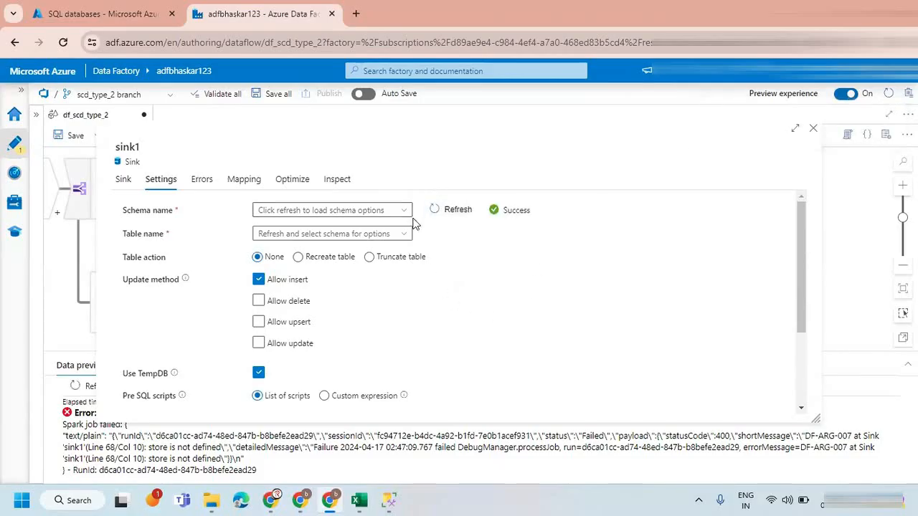
pyautogui.click(404, 213)
pyautogui.click(330, 230)
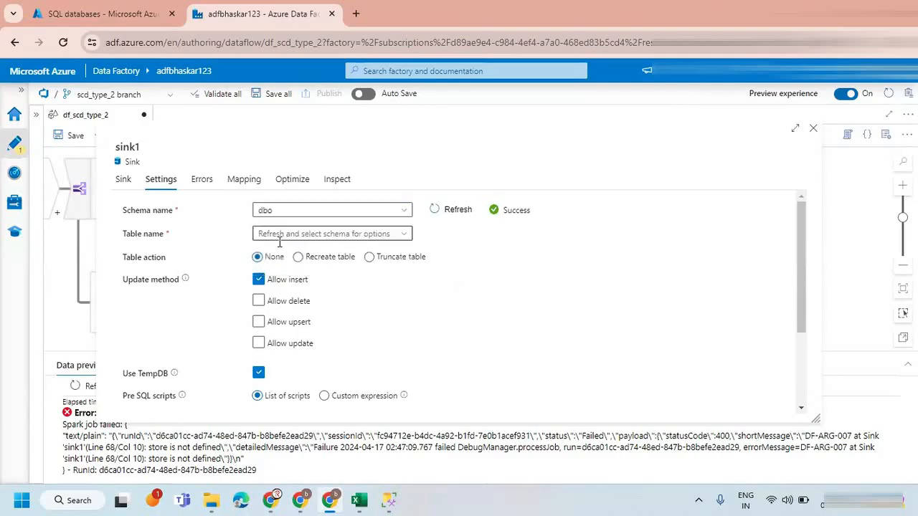
pyautogui.click(403, 234)
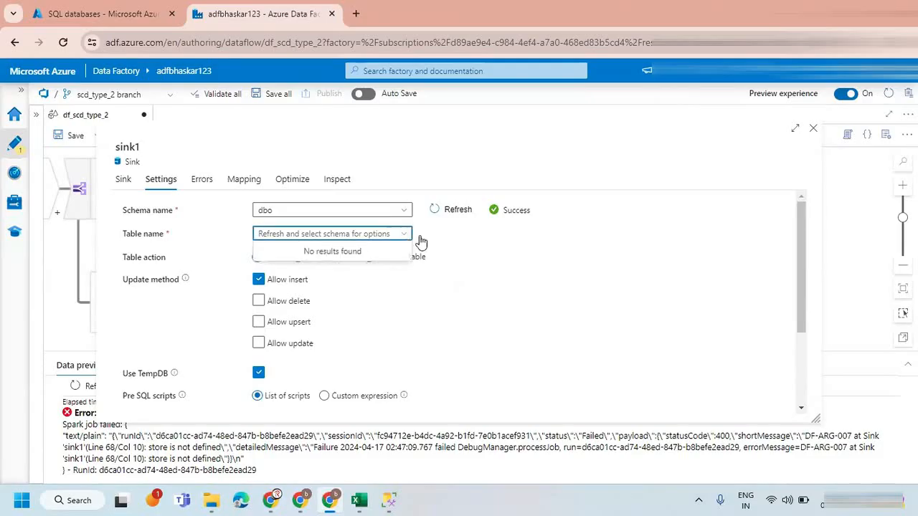
pyautogui.click(420, 241)
pyautogui.click(449, 210)
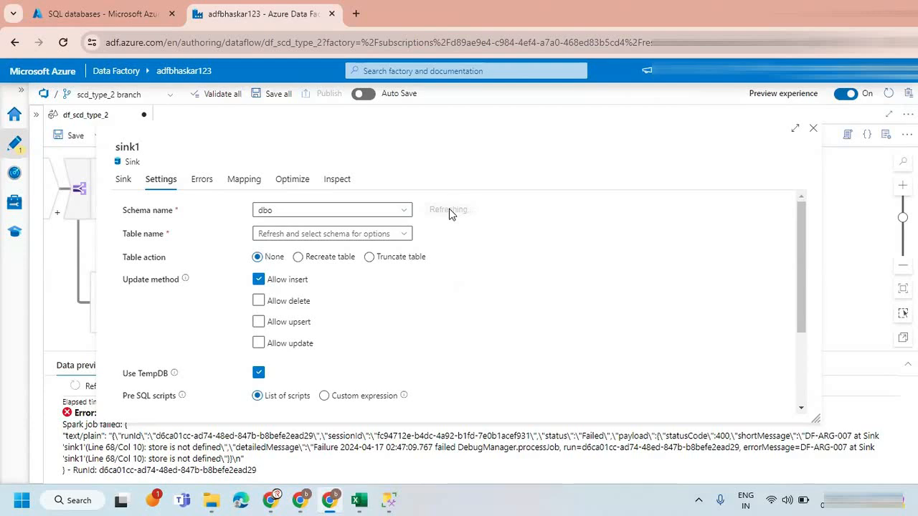
pyautogui.click(401, 235)
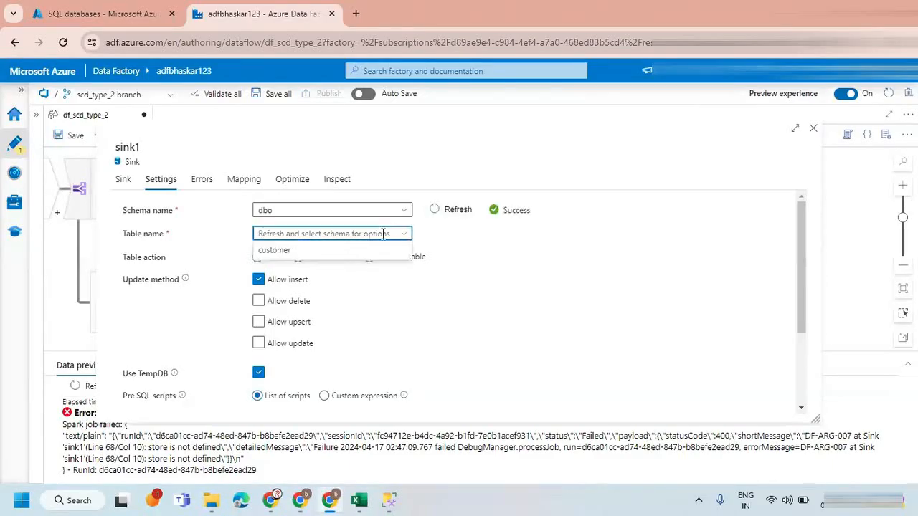
pyautogui.click(334, 250)
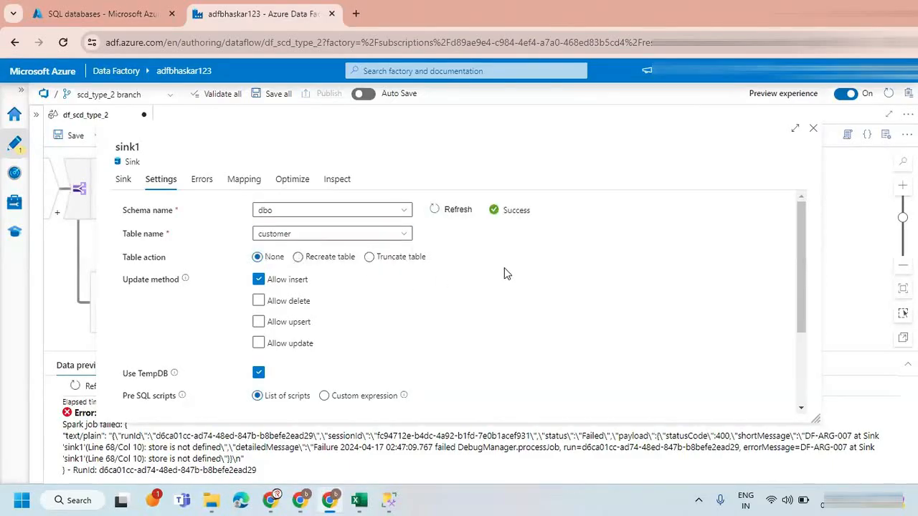
# Turn off auto mapping for sink1, keeping the five listed column mappings, and close the sink settings.
pyautogui.scroll(-3, 507, 275)
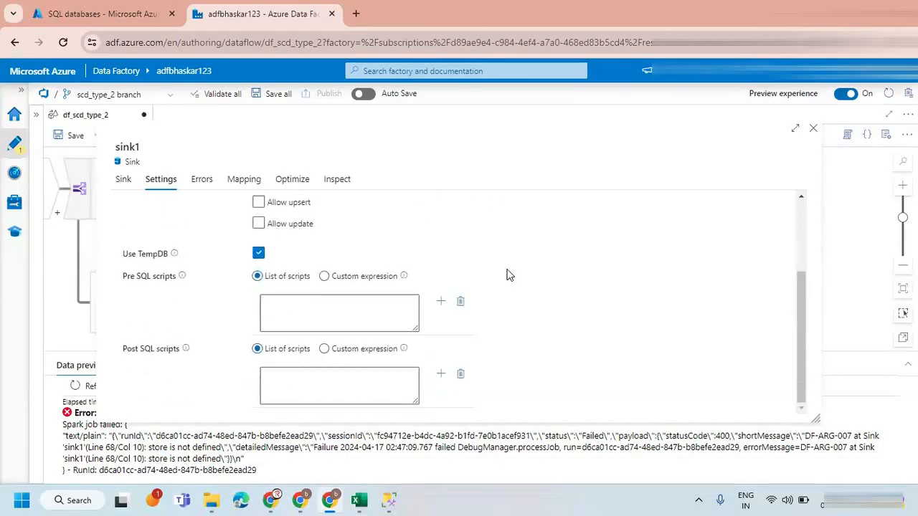
pyautogui.scroll(3, 506, 274)
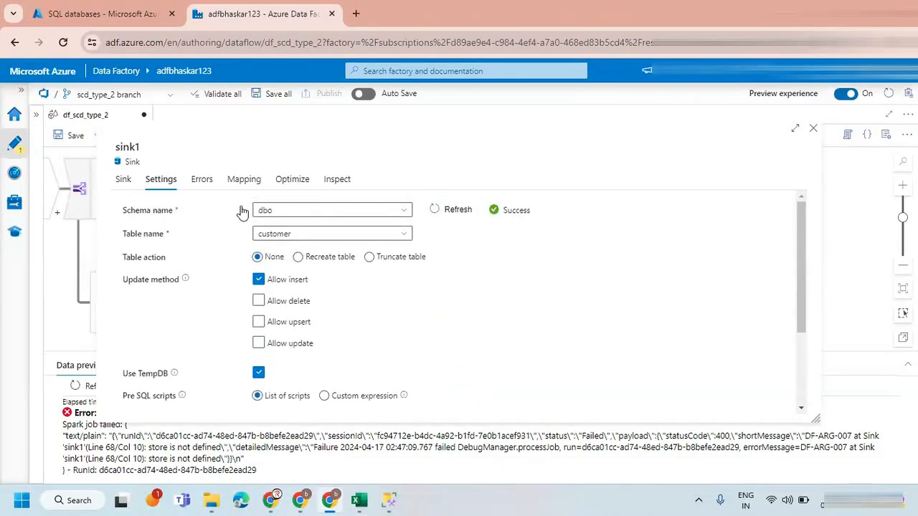
pyautogui.click(242, 180)
pyautogui.click(128, 251)
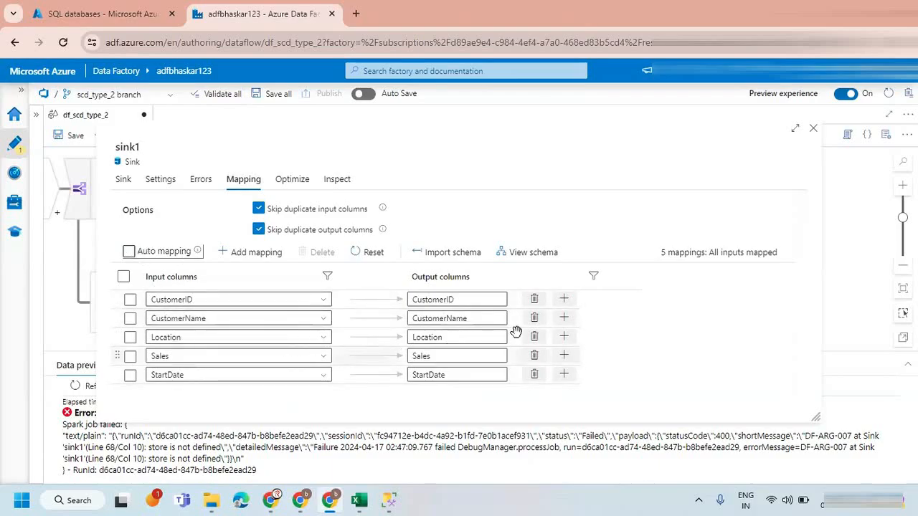
pyautogui.click(813, 130)
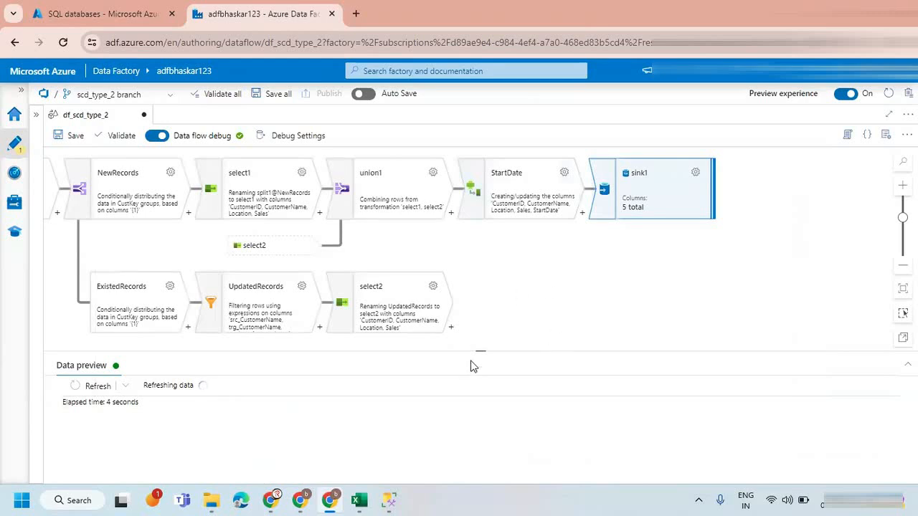
pyautogui.moveTo(476, 354); pyautogui.dragTo(477, 368)
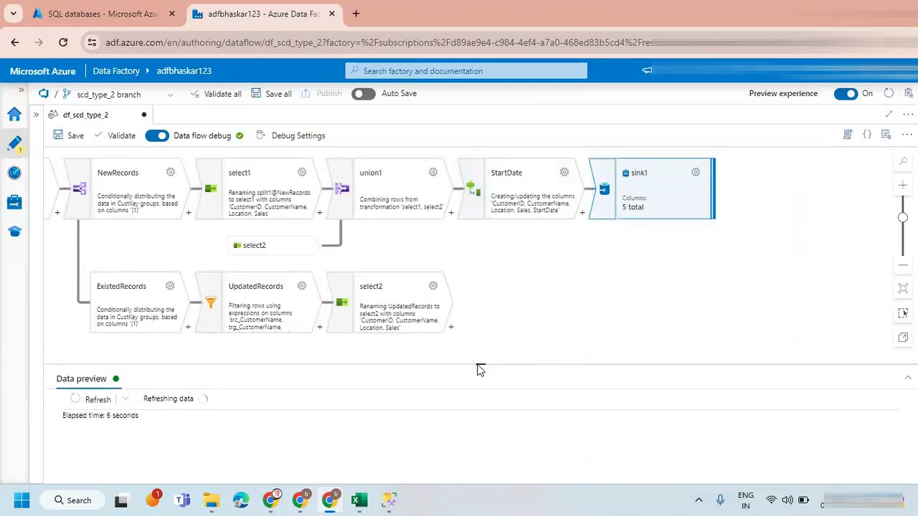
# Switch to the Excel workbook and examine the EndDate and CustKey columns of the target customer table on the SCD Type-2 sheet.
pyautogui.moveTo(359, 500)
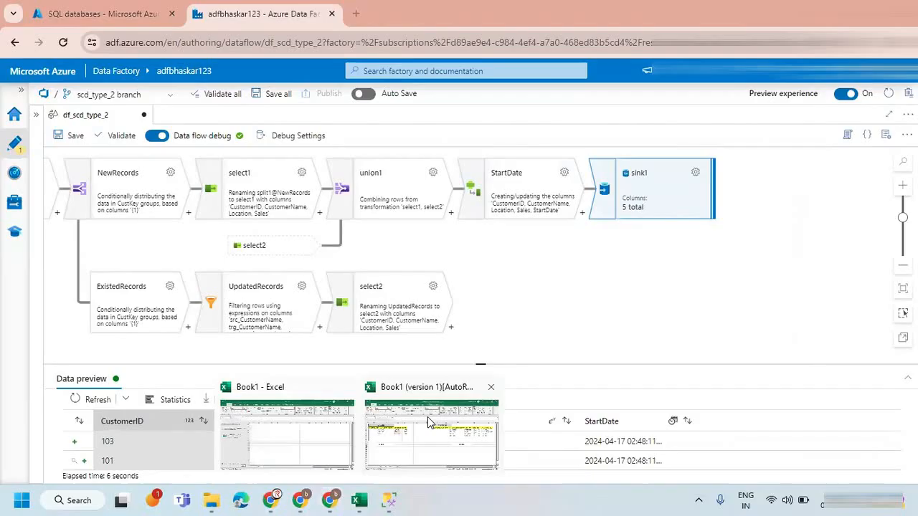
pyautogui.click(429, 423)
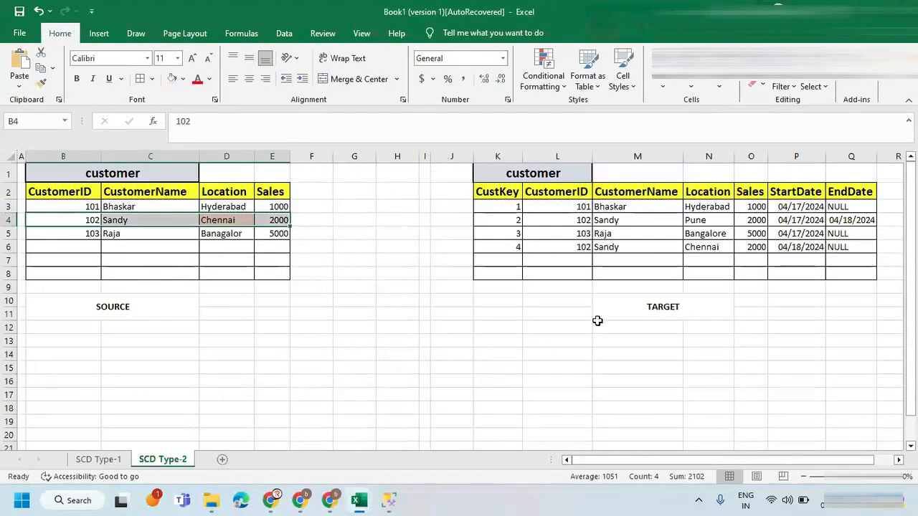
pyautogui.moveTo(844, 188); pyautogui.dragTo(847, 220)
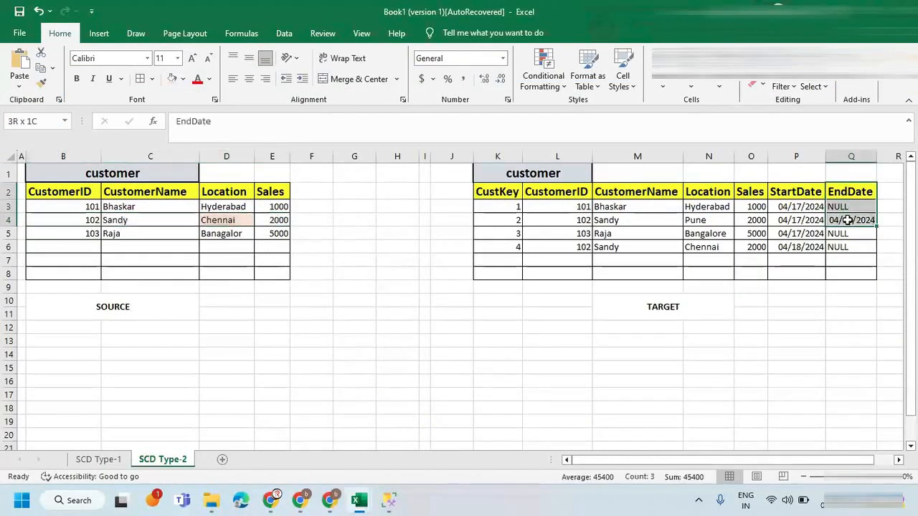
pyautogui.click(848, 220)
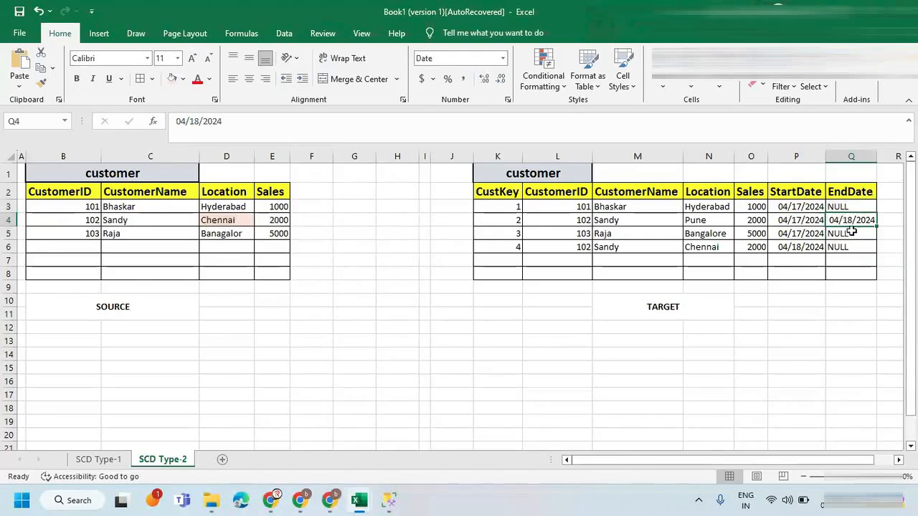
pyautogui.click(491, 223)
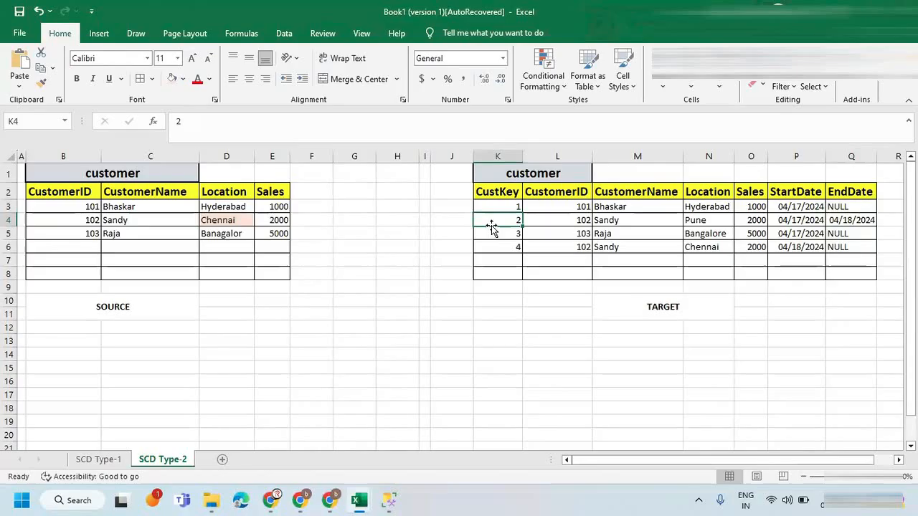
# Switch back to Azure Data Factory in the browser and preview the data of the UpdatedRecords filter.
pyautogui.moveTo(385, 499)
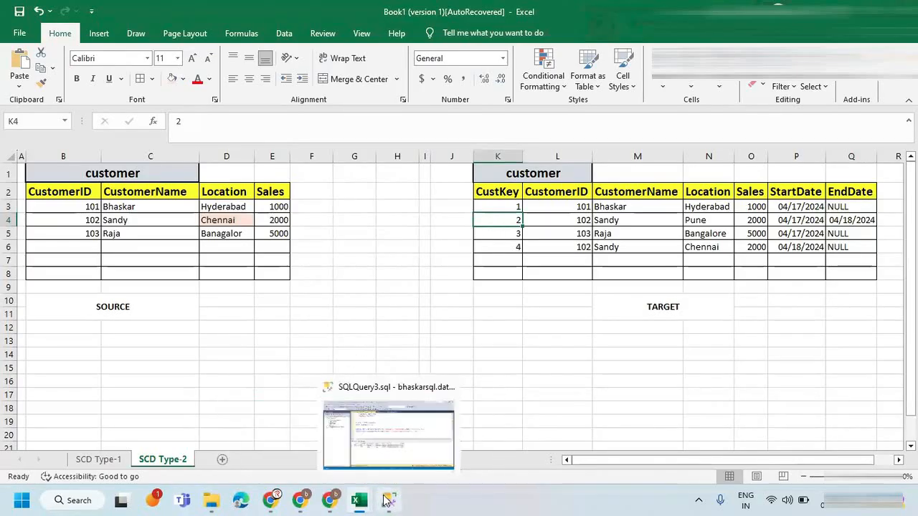
pyautogui.click(330, 500)
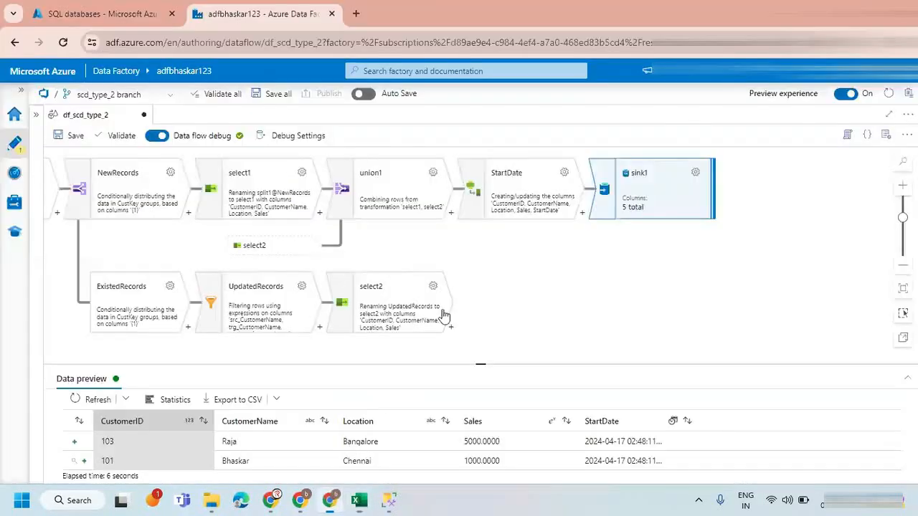
pyautogui.click(542, 307)
pyautogui.moveTo(542, 303); pyautogui.dragTo(574, 277)
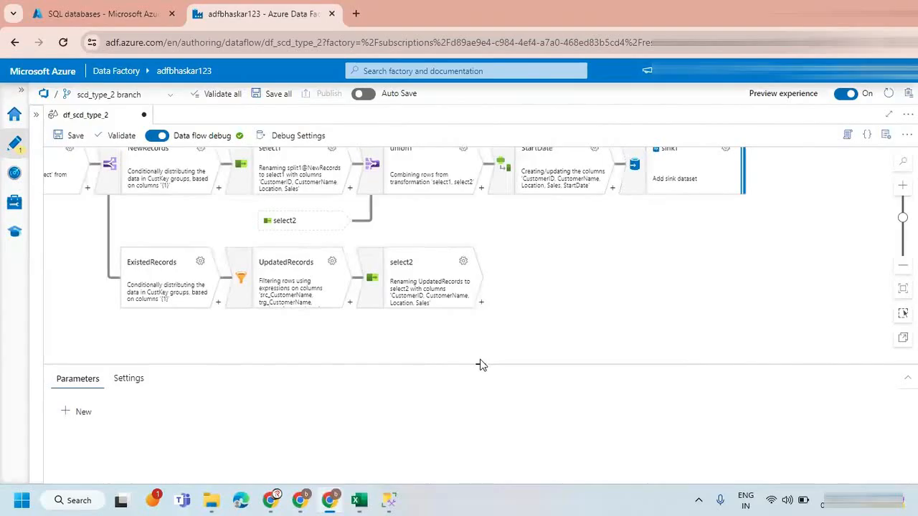
pyautogui.moveTo(480, 364); pyautogui.dragTo(483, 408)
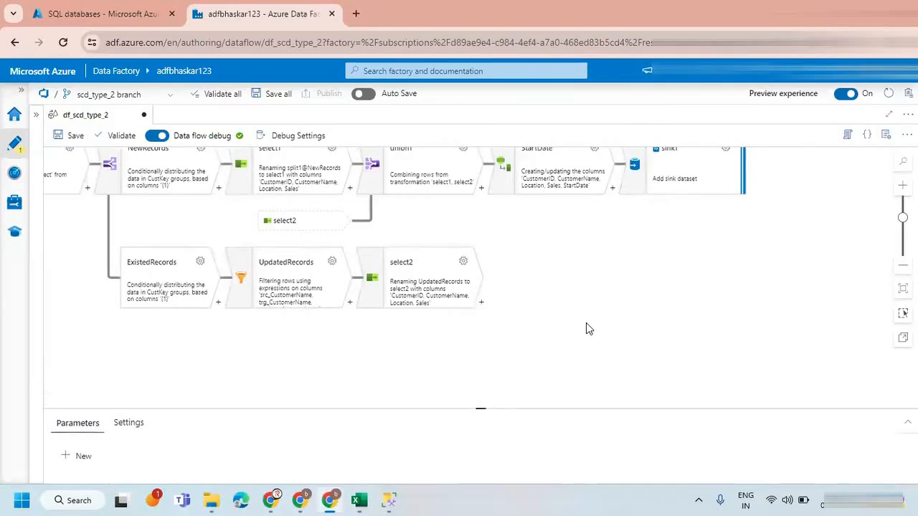
pyautogui.click(287, 286)
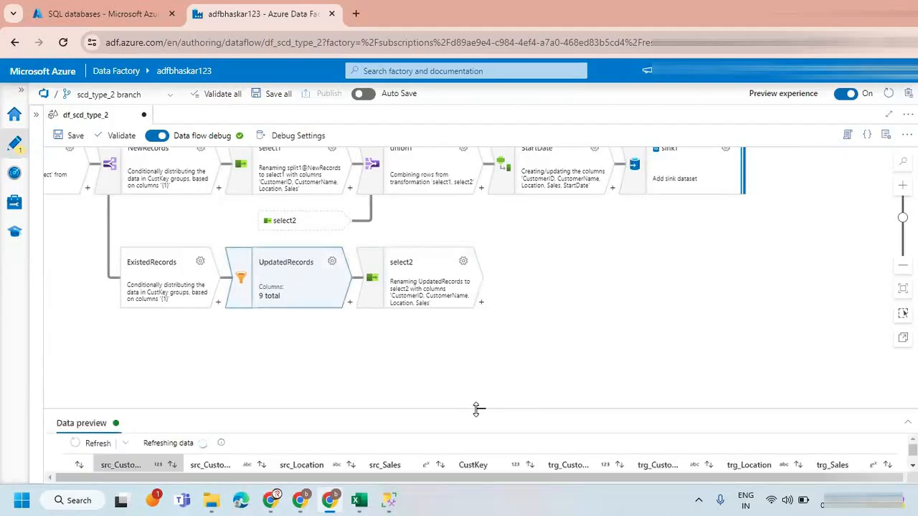
pyautogui.moveTo(475, 397); pyautogui.dragTo(476, 349)
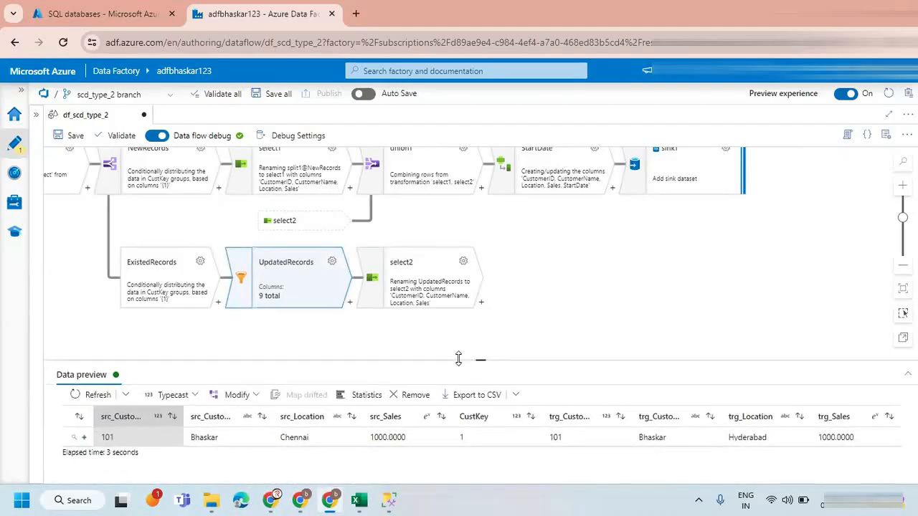
# Compare the source and target customer ID and location values and the CustKey in the UpdatedRecords preview row.
pyautogui.doubleClick(107, 437)
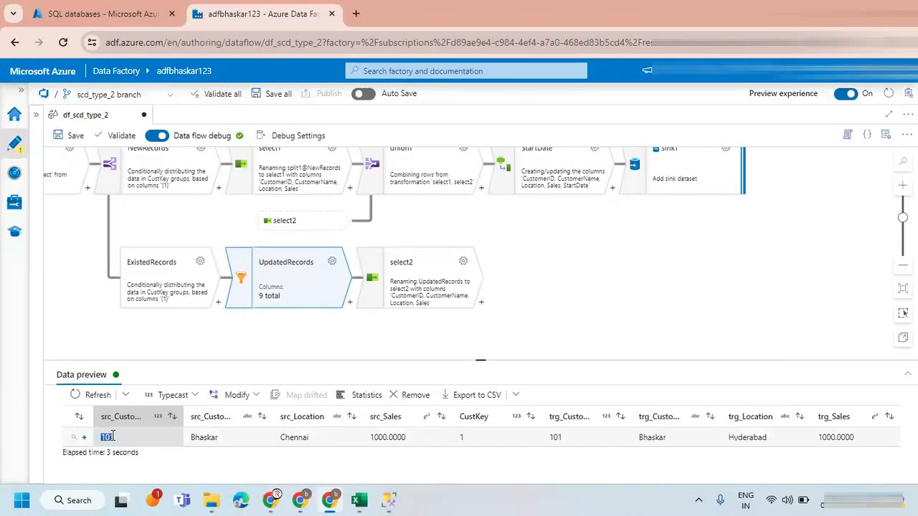
pyautogui.click(465, 440)
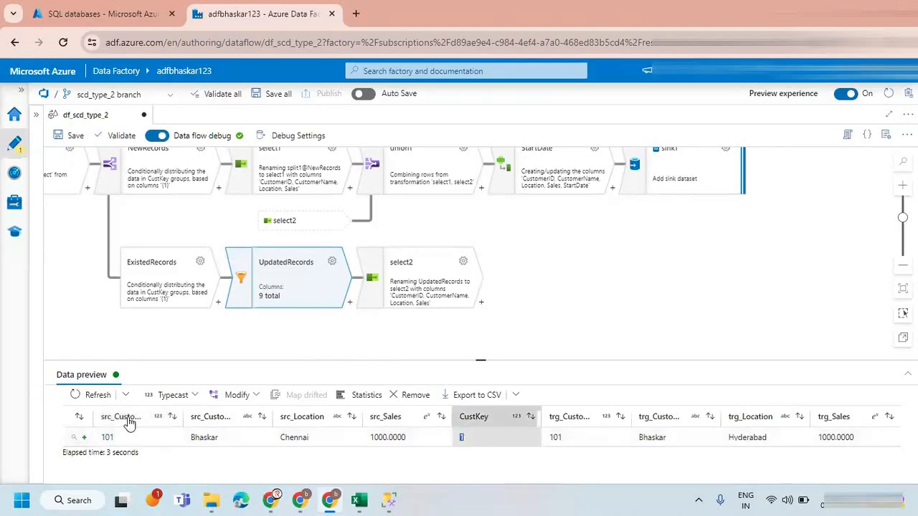
pyautogui.doubleClick(107, 437)
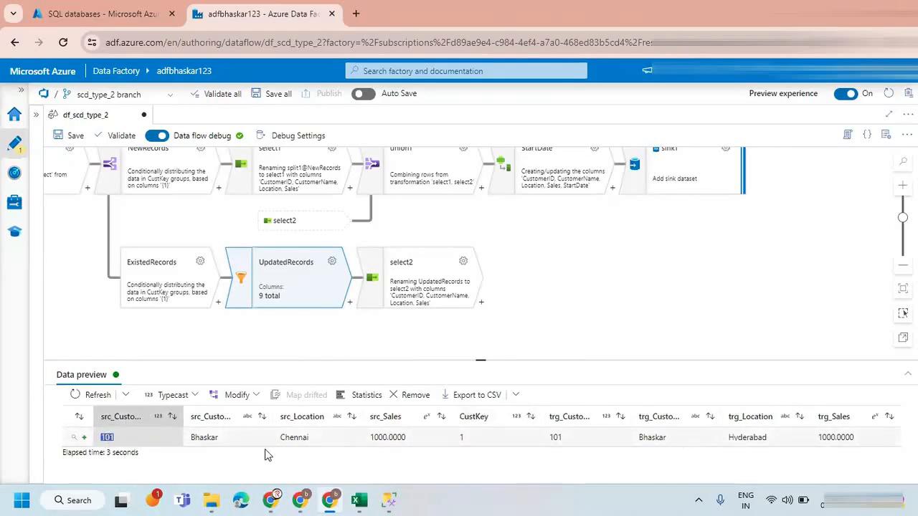
pyautogui.doubleClick(292, 437)
pyautogui.doubleClick(724, 436)
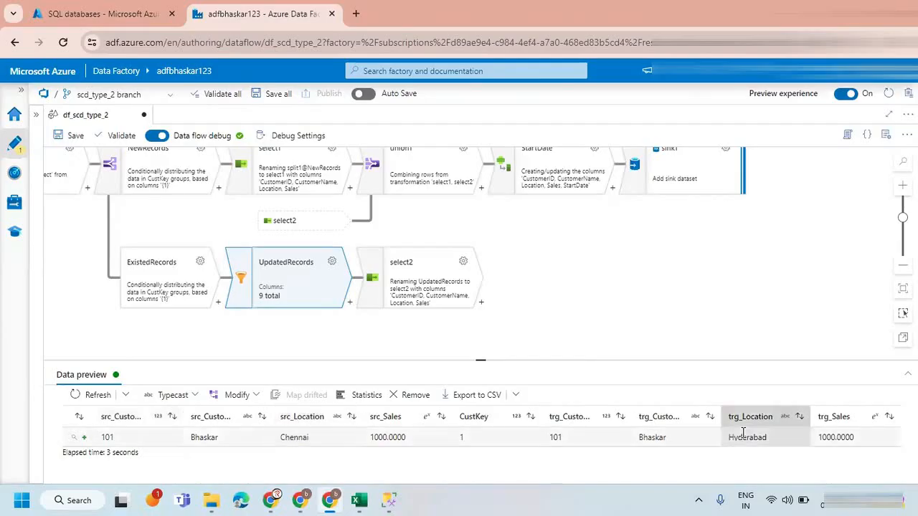
pyautogui.click(292, 438)
pyautogui.doubleClick(293, 438)
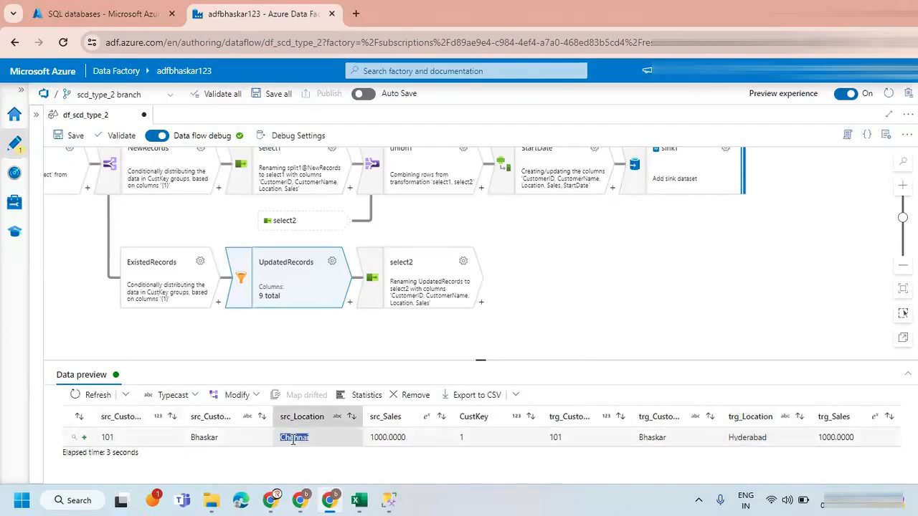
pyautogui.moveTo(314, 438); pyautogui.dragTo(281, 437)
pyautogui.doubleClick(747, 436)
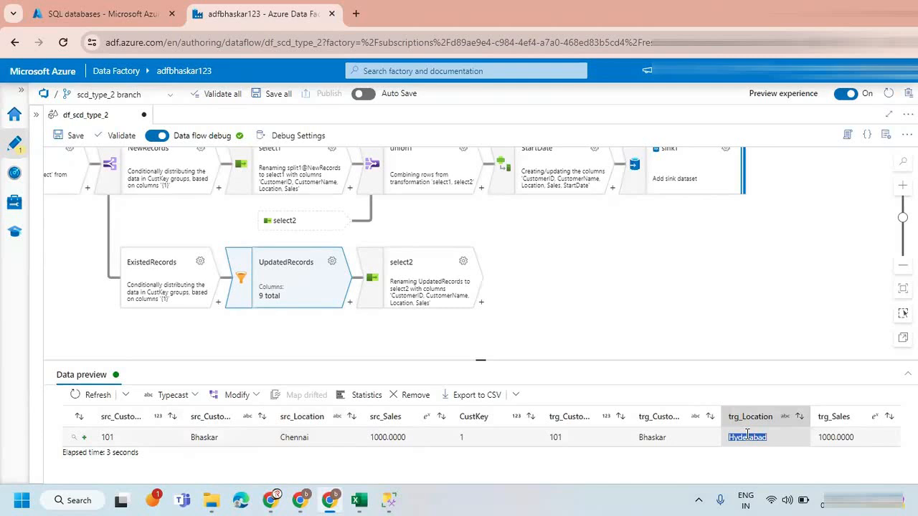
pyautogui.doubleClick(555, 437)
pyautogui.moveTo(593, 444); pyautogui.dragTo(858, 440)
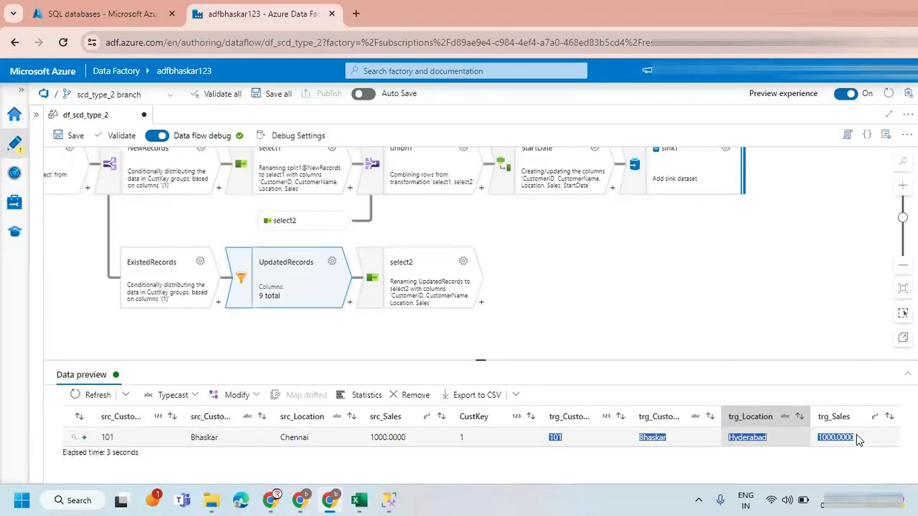
pyautogui.click(459, 439)
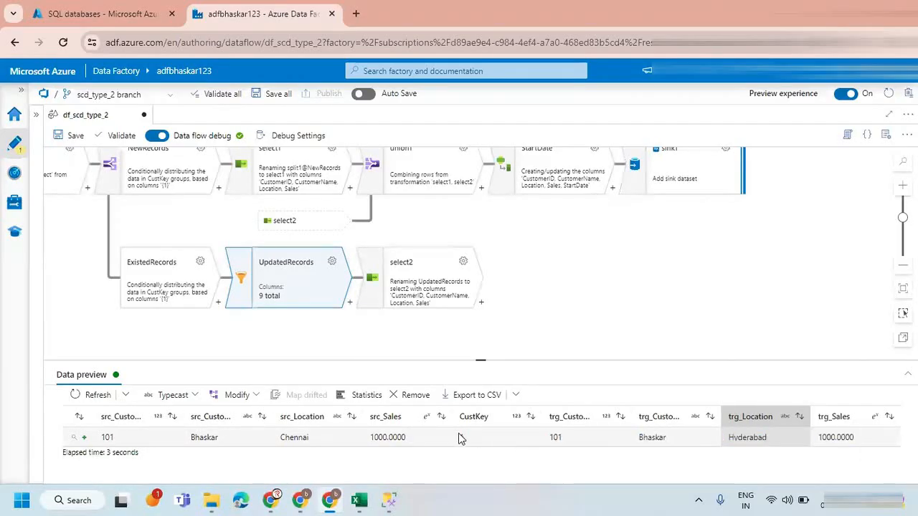
pyautogui.click(463, 438)
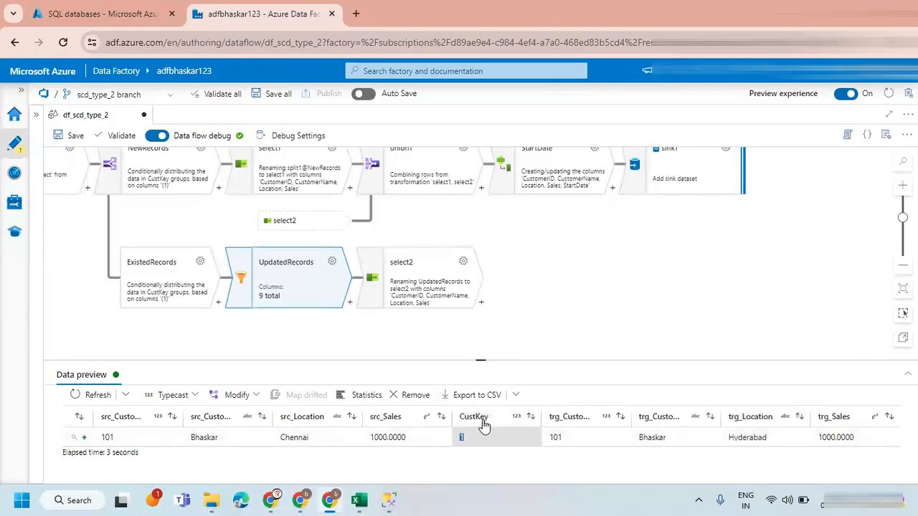
pyautogui.moveTo(551, 294); pyautogui.dragTo(556, 220)
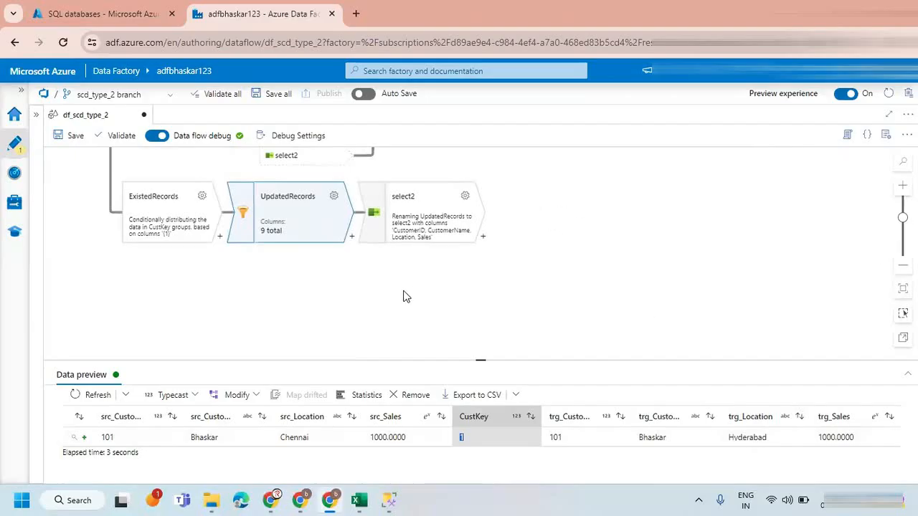
pyautogui.moveTo(225, 179); pyautogui.dragTo(351, 242)
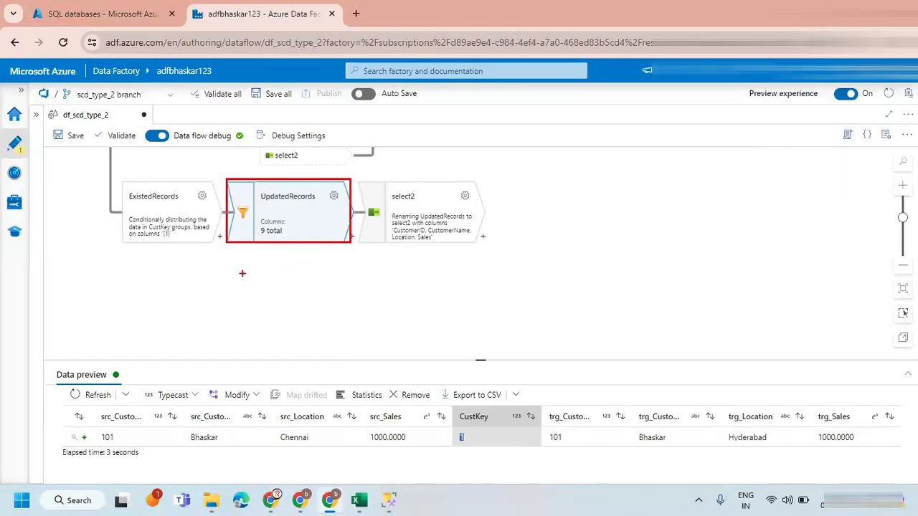
pyautogui.moveTo(233, 268); pyautogui.dragTo(354, 324)
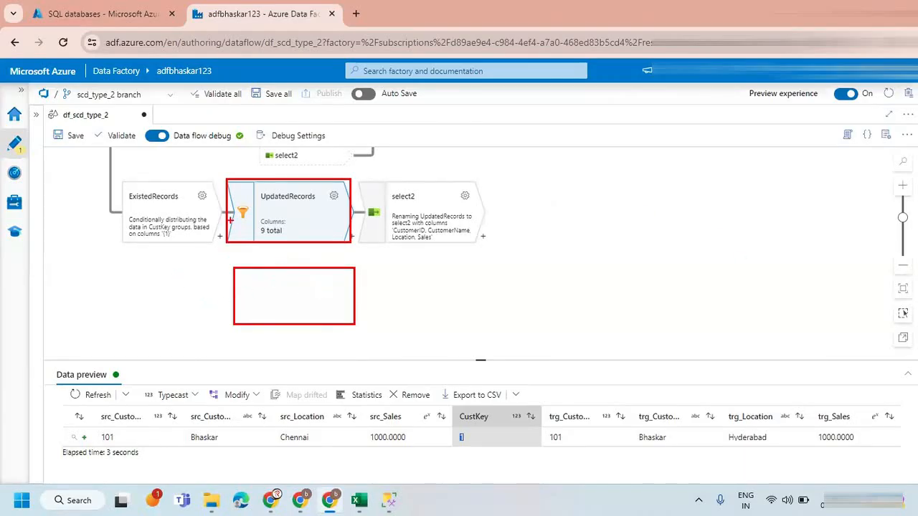
pyautogui.moveTo(214, 188); pyautogui.dragTo(270, 152)
pyautogui.moveTo(233, 266)
pyautogui.mouseDown()
pyautogui.moveTo(303, 323)
pyautogui.moveTo(341, 268)
pyautogui.moveTo(236, 269)
pyautogui.mouseUp()
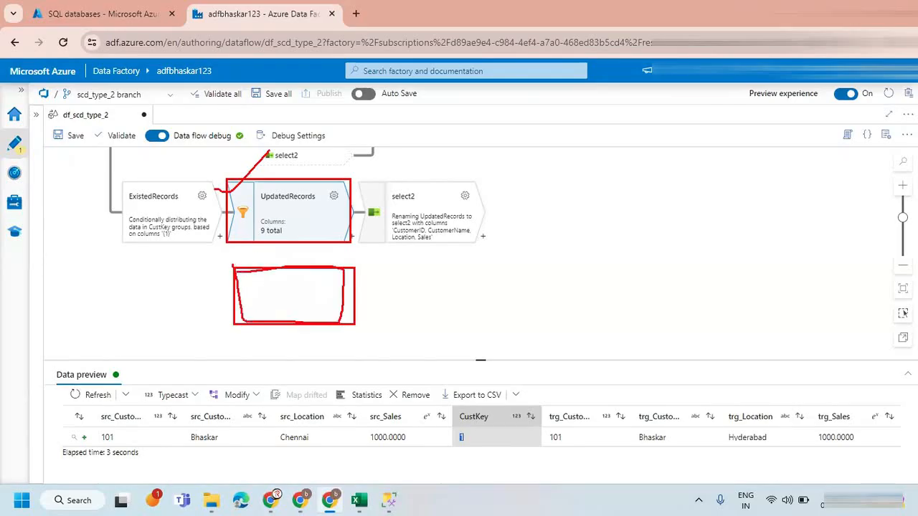
pyautogui.press('Escape')
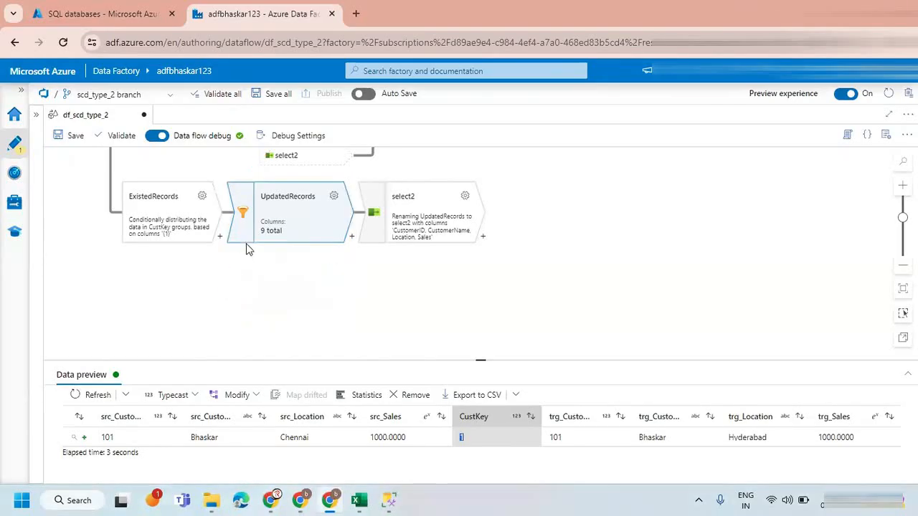
# Create a new branch from the UpdatedRecords filter and add a Select transformation to it.
pyautogui.click(351, 240)
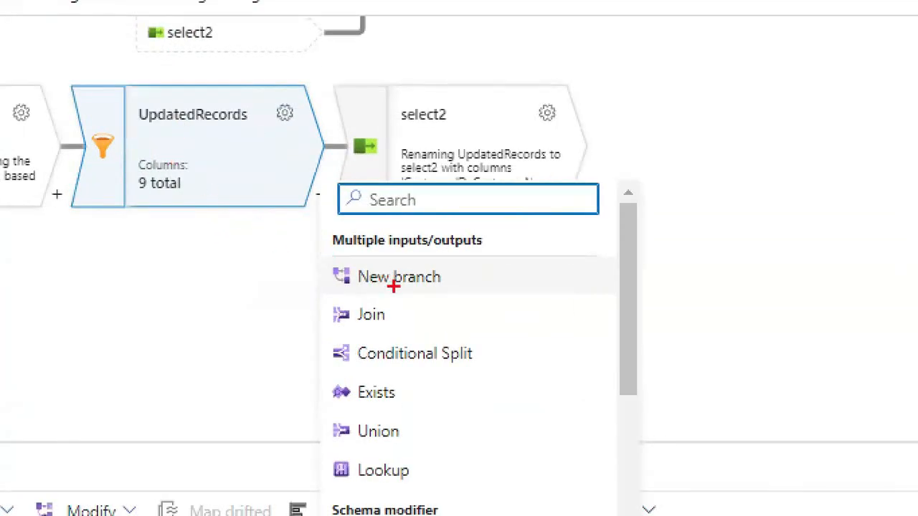
pyautogui.moveTo(334, 264)
pyautogui.mouseDown()
pyautogui.moveTo(326, 266)
pyautogui.moveTo(352, 289)
pyautogui.mouseUp()
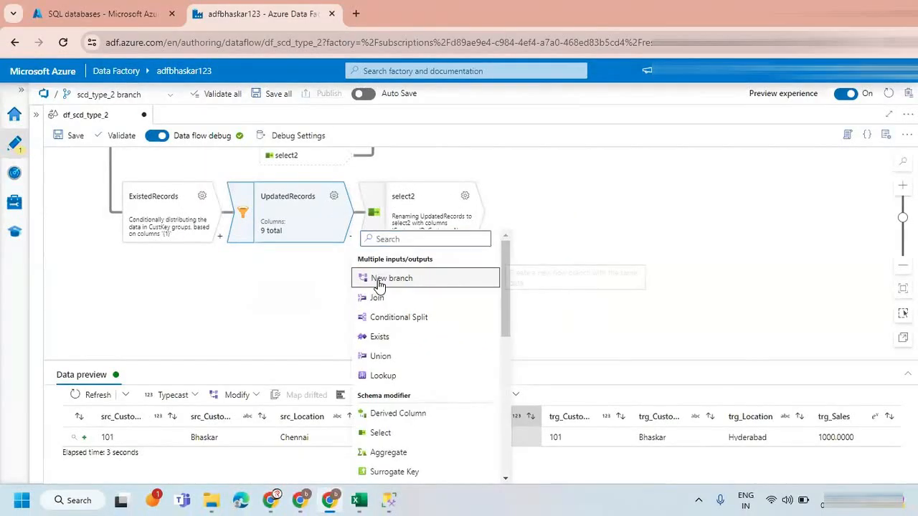
pyautogui.click(380, 285)
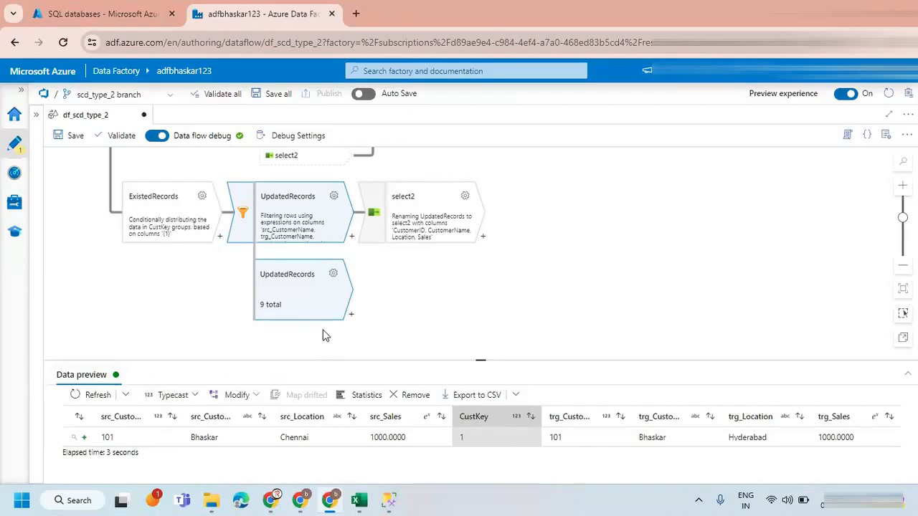
pyautogui.click(351, 315)
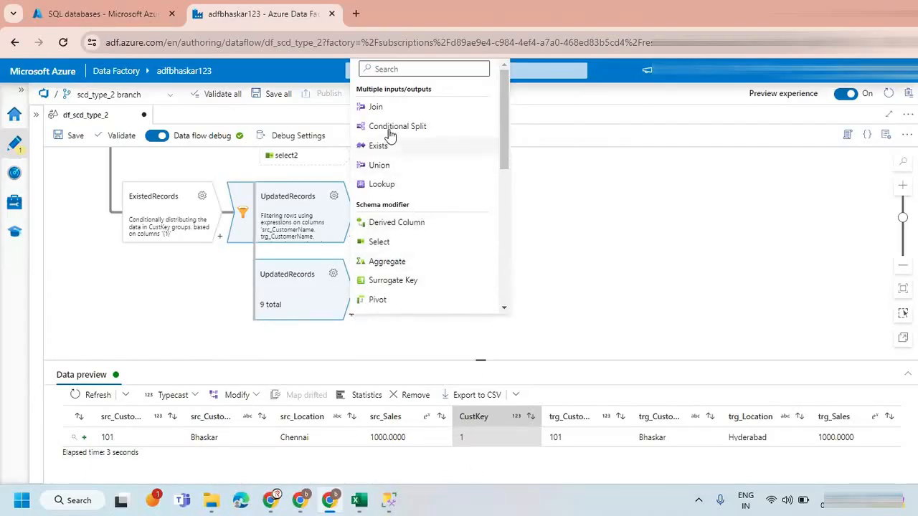
pyautogui.click(395, 244)
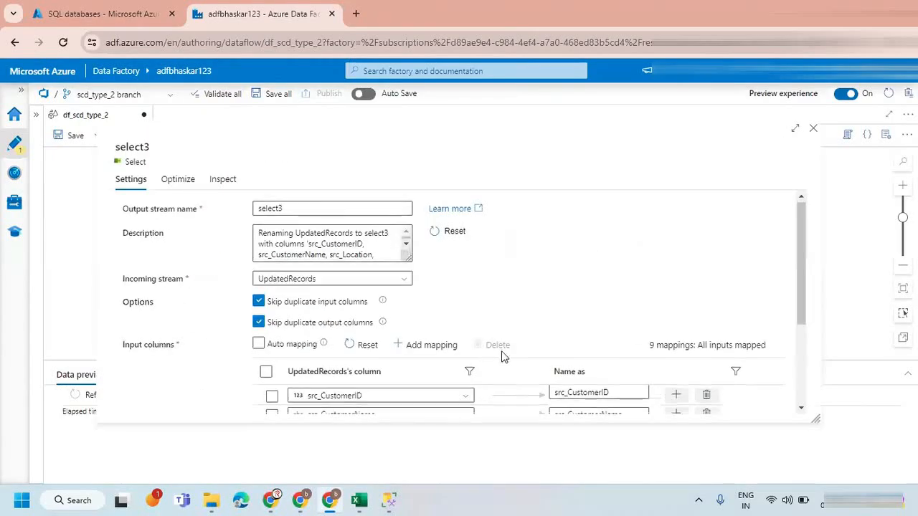
# Remove all column mappings except CustKey from select3 and close its settings.
pyautogui.scroll(-2, 633, 327)
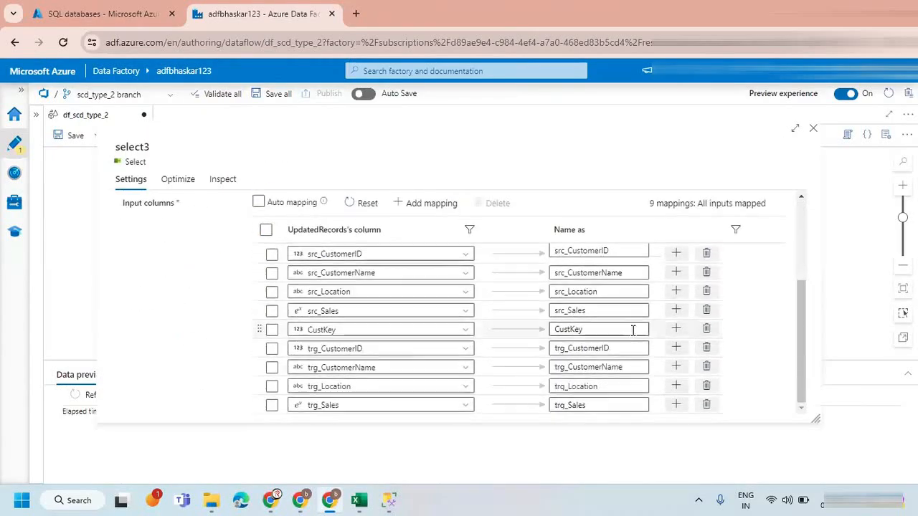
pyautogui.click(707, 407)
pyautogui.click(708, 408)
pyautogui.click(708, 407)
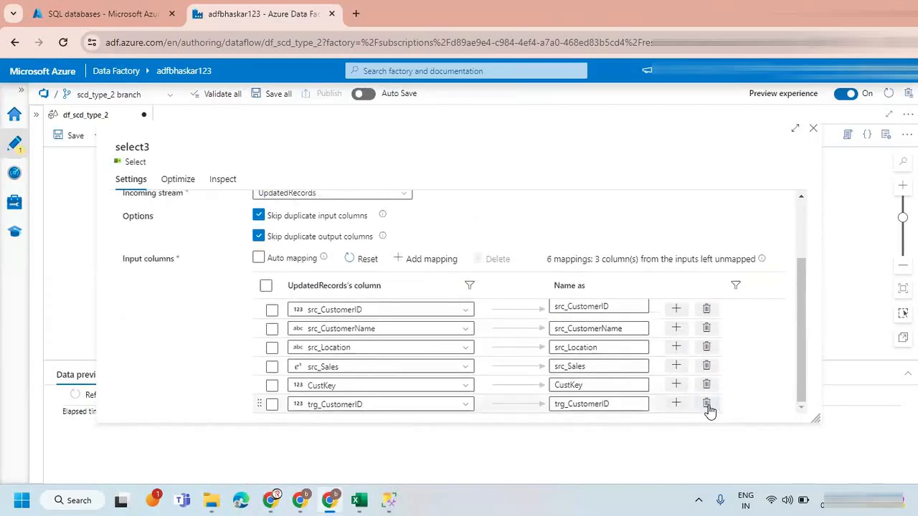
pyautogui.click(707, 407)
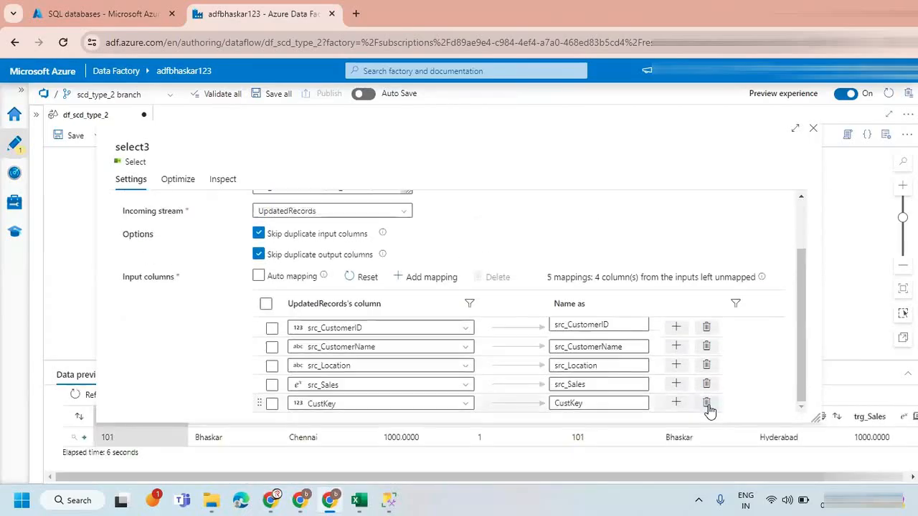
pyautogui.click(706, 327)
pyautogui.click(706, 346)
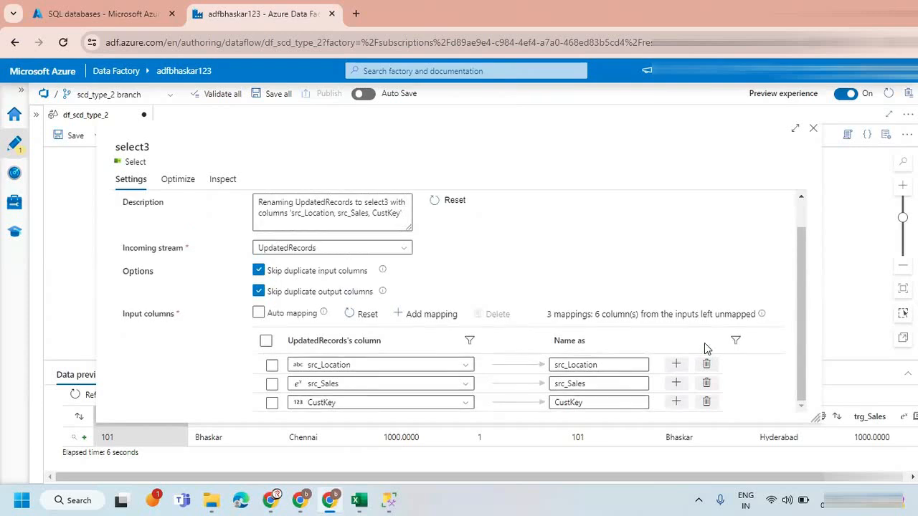
pyautogui.click(706, 365)
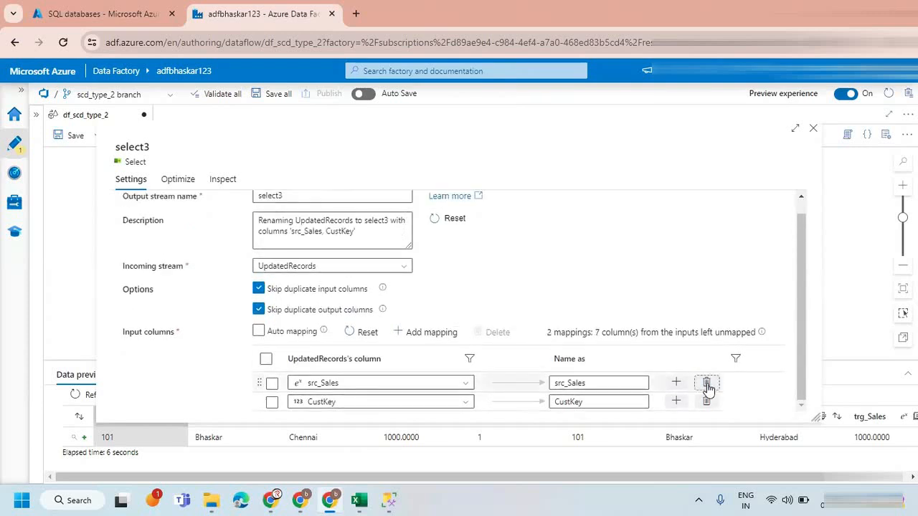
pyautogui.click(706, 382)
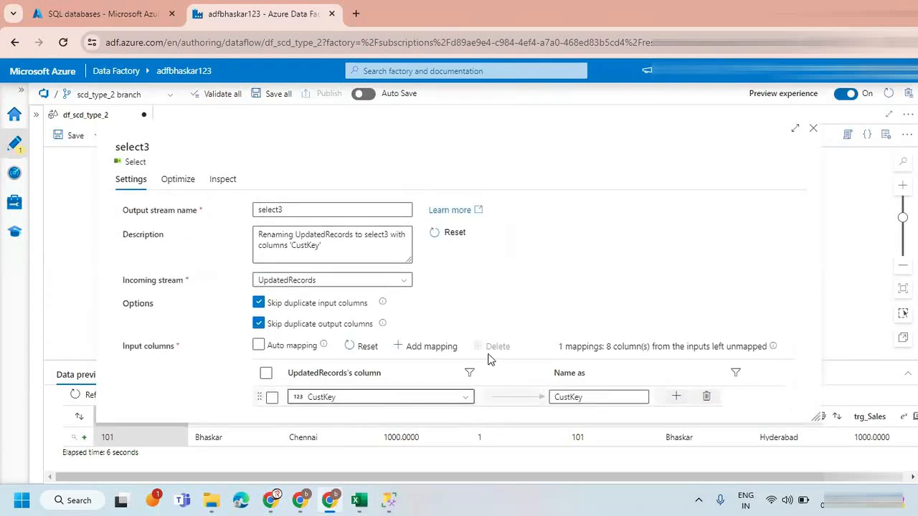
pyautogui.click(814, 131)
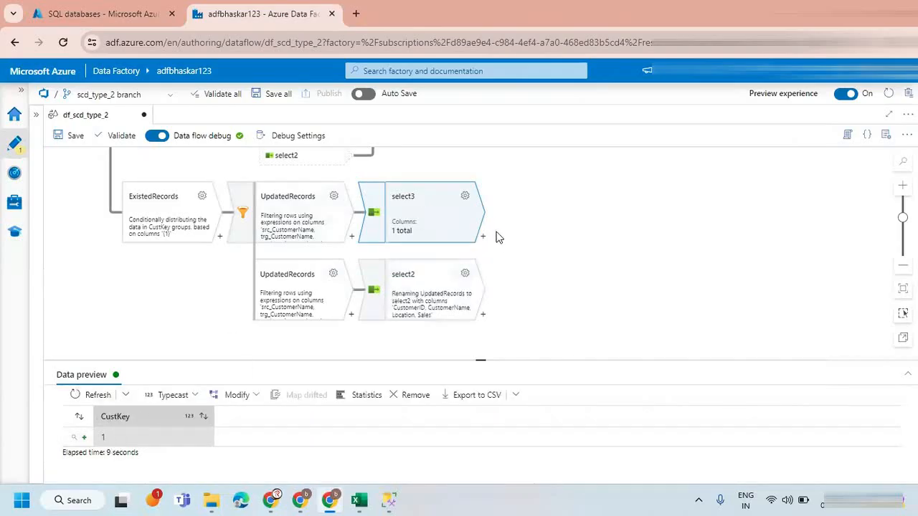
# Add a Derived Column transformation after select3 and name its output stream EndDate.
pyautogui.moveTo(518, 199); pyautogui.dragTo(387, 219)
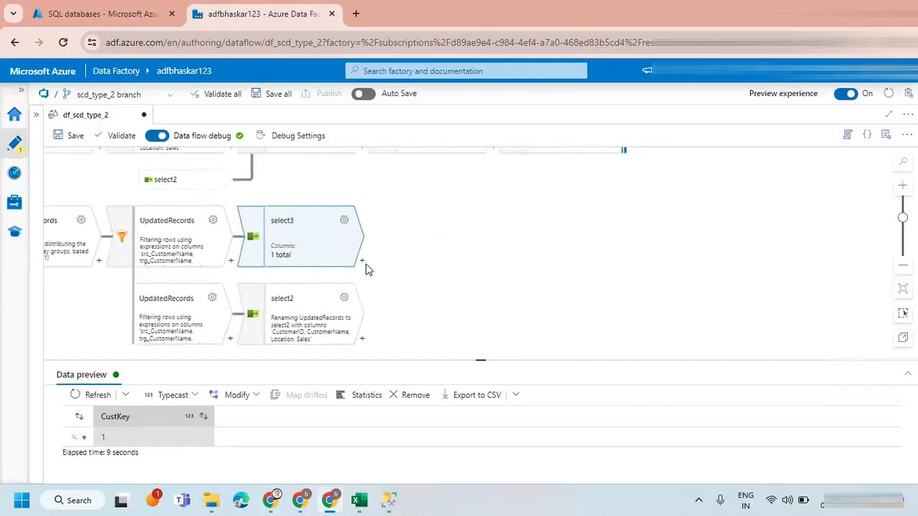
pyautogui.click(362, 262)
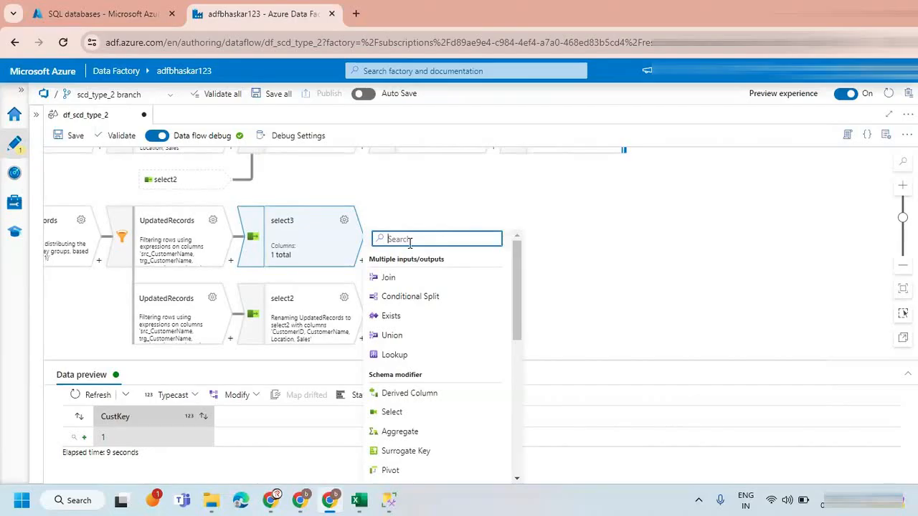
pyautogui.write('e')
pyautogui.press('BackSpace')
pyautogui.write('de')
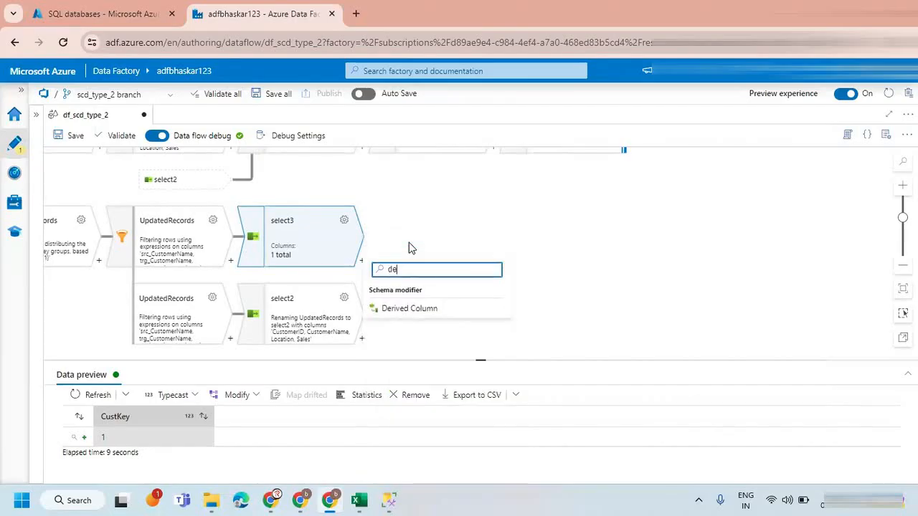
pyautogui.click(415, 310)
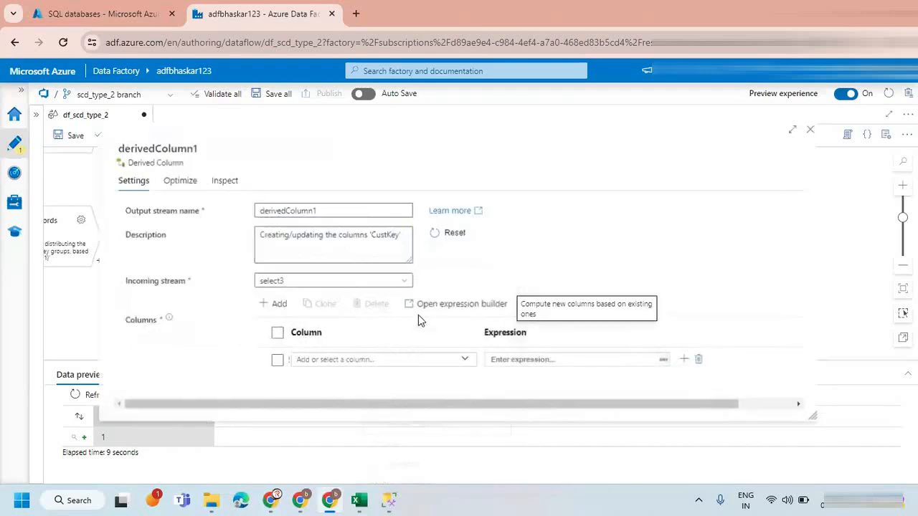
pyautogui.doubleClick(318, 211)
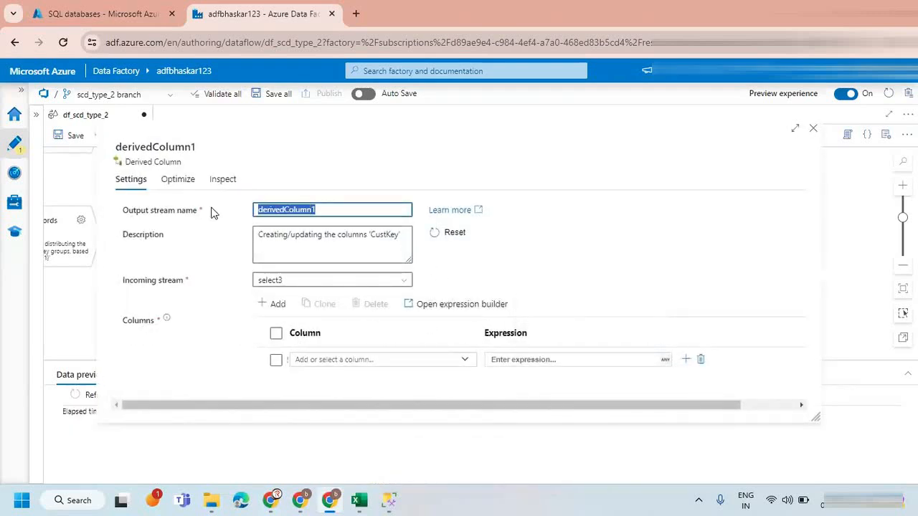
pyautogui.write('Edn')
pyautogui.write('n')
pyautogui.press('BackSpace')
pyautogui.press('BackSpace')
pyautogui.press('BackSpace')
pyautogui.write('EndDate')
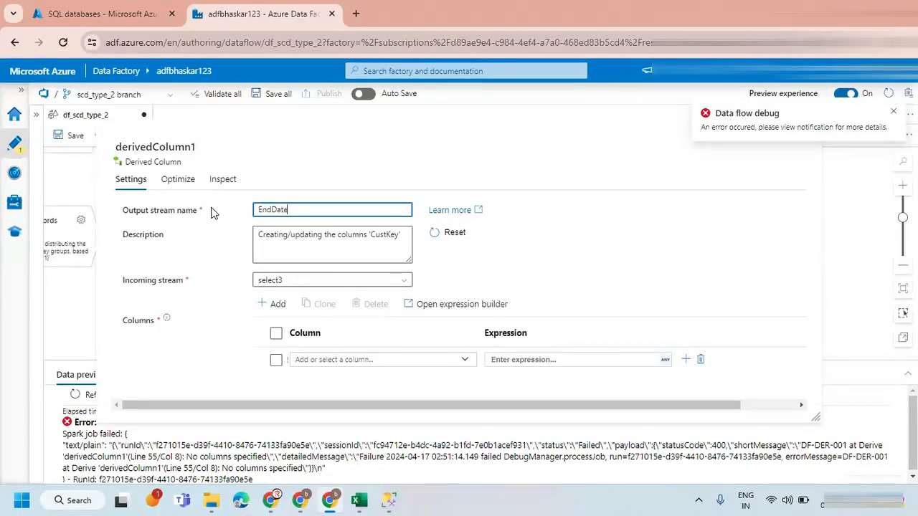
# Define a derived column EndDate with the expression currentUTC(), save it and close the transformation's settings.
pyautogui.click(332, 360)
pyautogui.write('E')
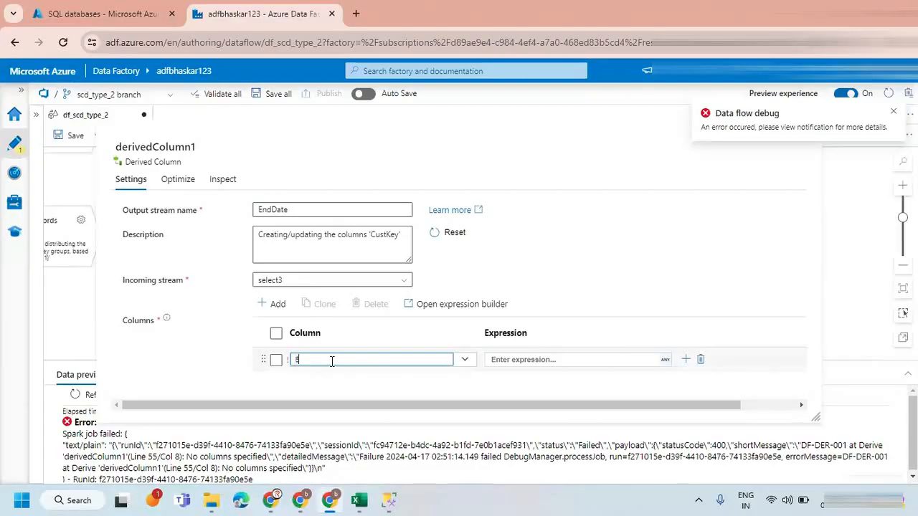
pyautogui.write('ndDate')
pyautogui.click(531, 358)
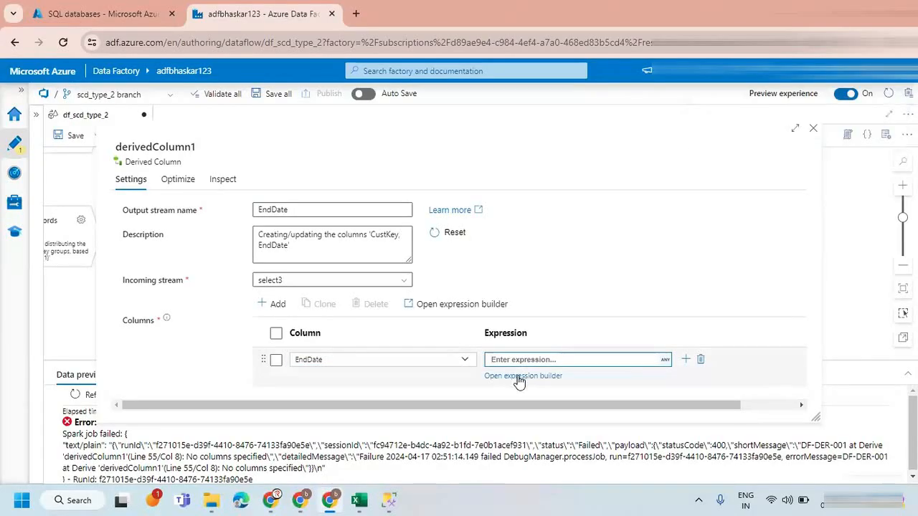
pyautogui.click(519, 379)
pyautogui.write('current')
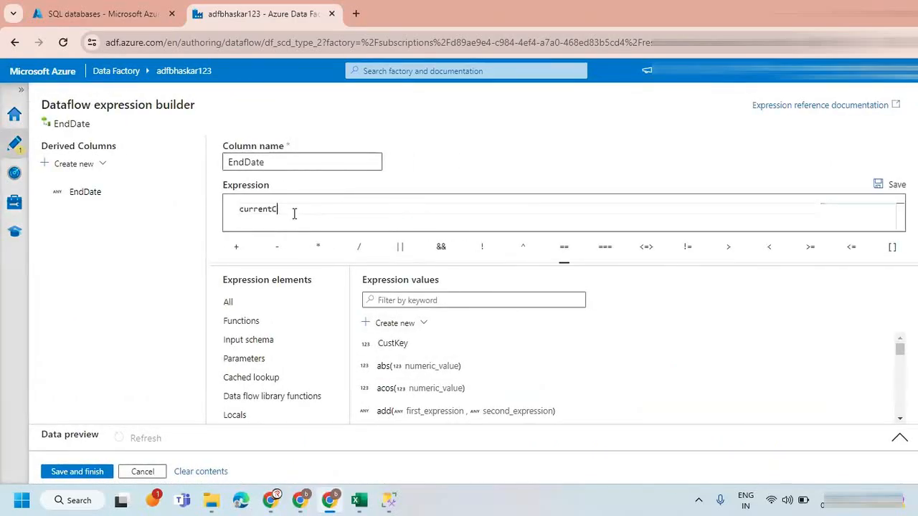
pyautogui.write('UTC()')
pyautogui.click(86, 473)
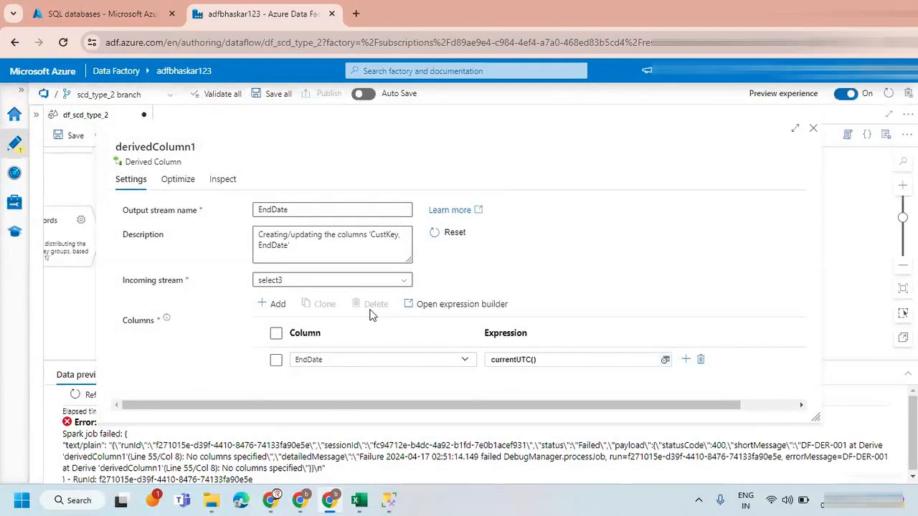
pyautogui.click(813, 129)
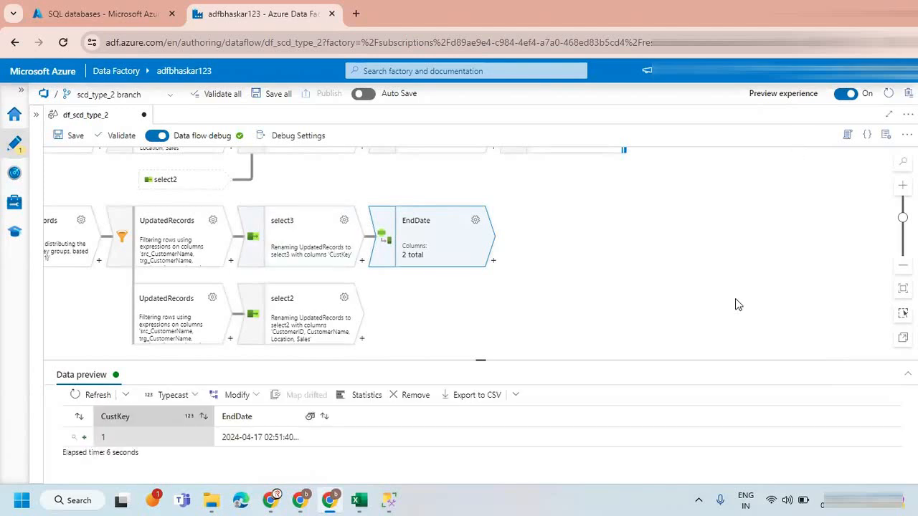
# Add an Alter Row transformation after the EndDate derived column.
pyautogui.moveTo(555, 258); pyautogui.dragTo(492, 279)
pyautogui.moveTo(467, 225); pyautogui.dragTo(479, 250)
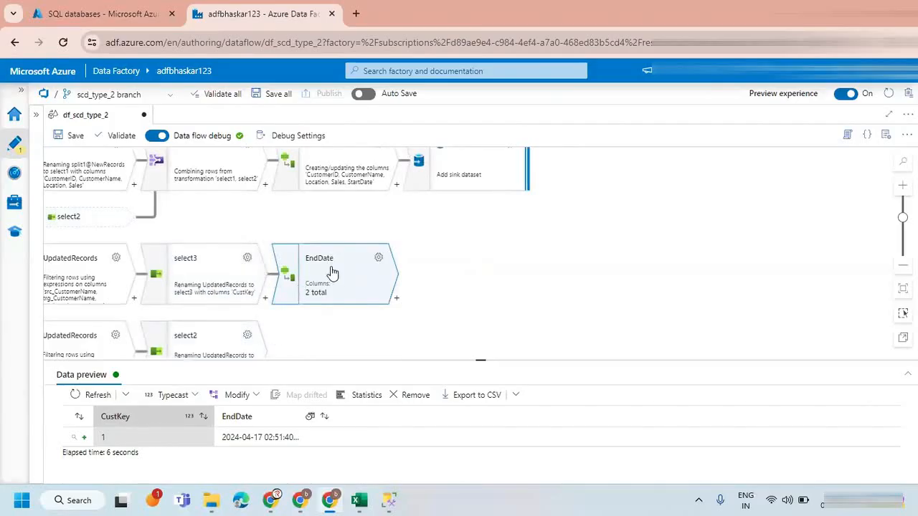
pyautogui.click(398, 298)
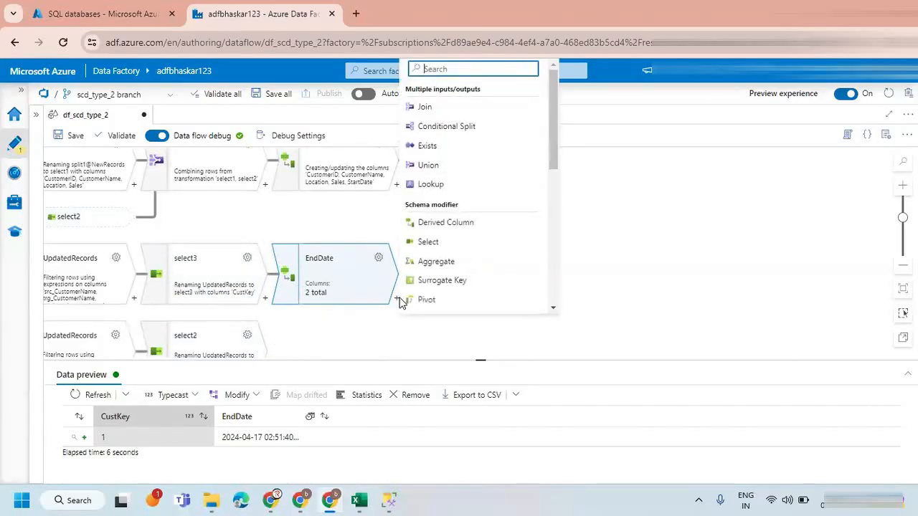
pyautogui.write('a')
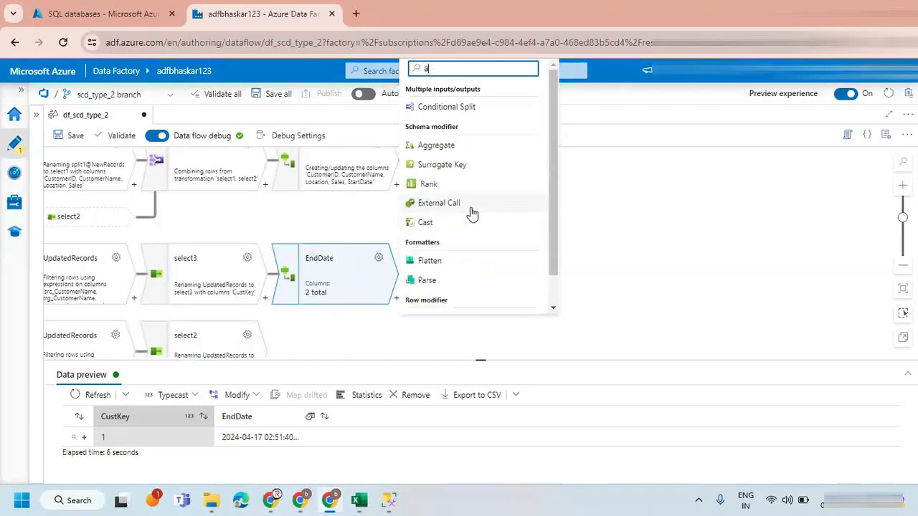
pyautogui.write('l')
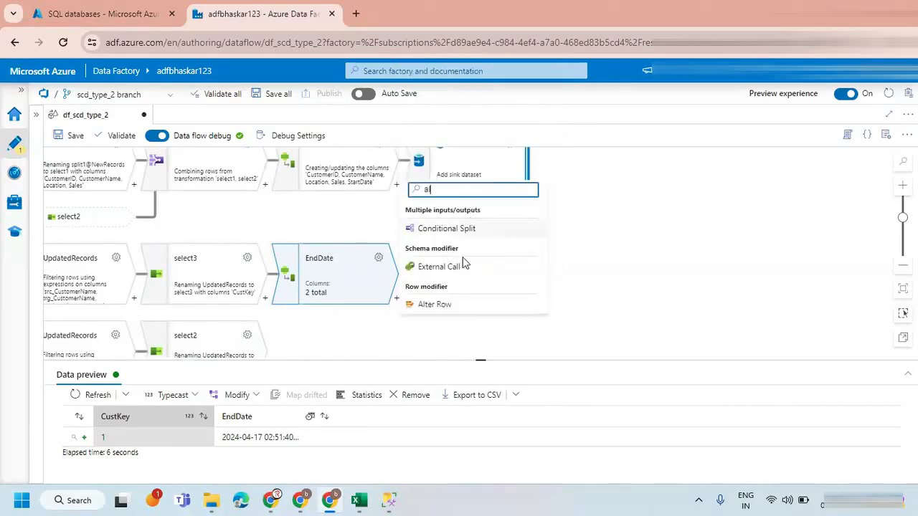
pyautogui.click(443, 303)
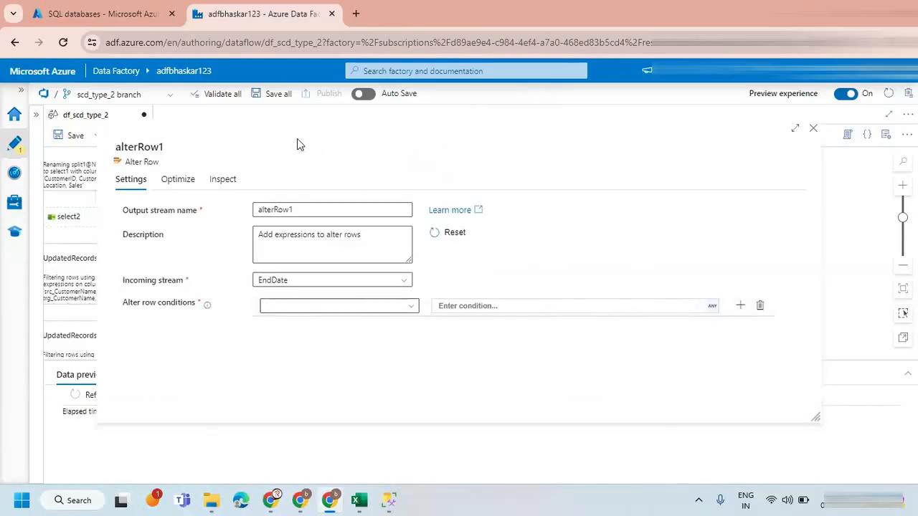
# Set the alter row condition to Update if 1==1, dismiss the debug notification and close the settings.
pyautogui.click(297, 308)
pyautogui.click(294, 347)
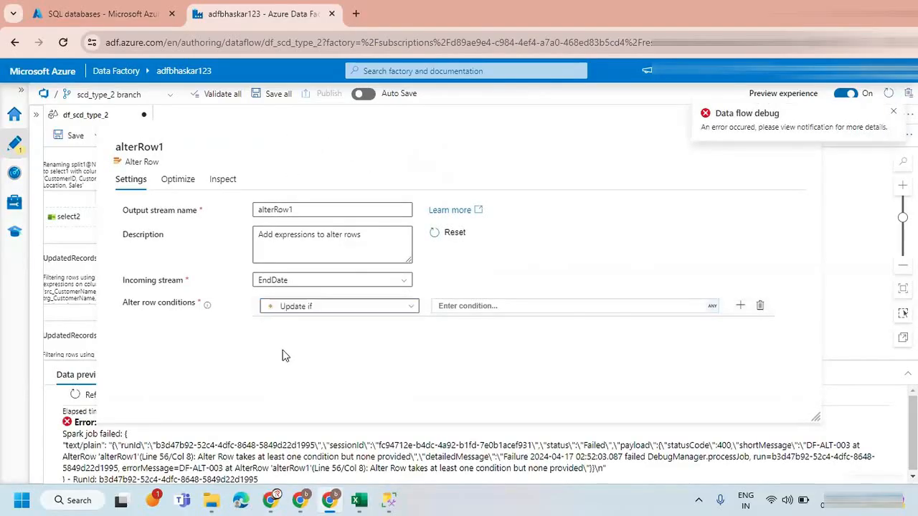
pyautogui.click(484, 312)
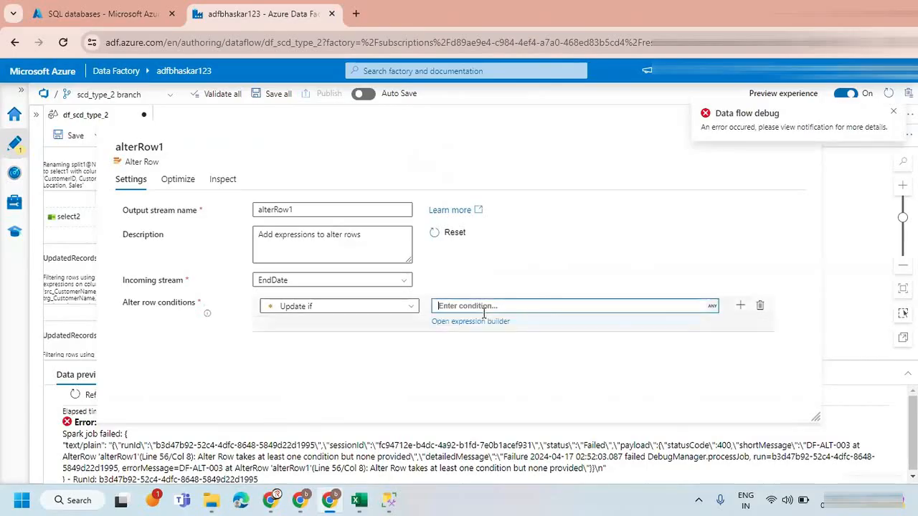
pyautogui.write('1==1')
pyautogui.click(894, 112)
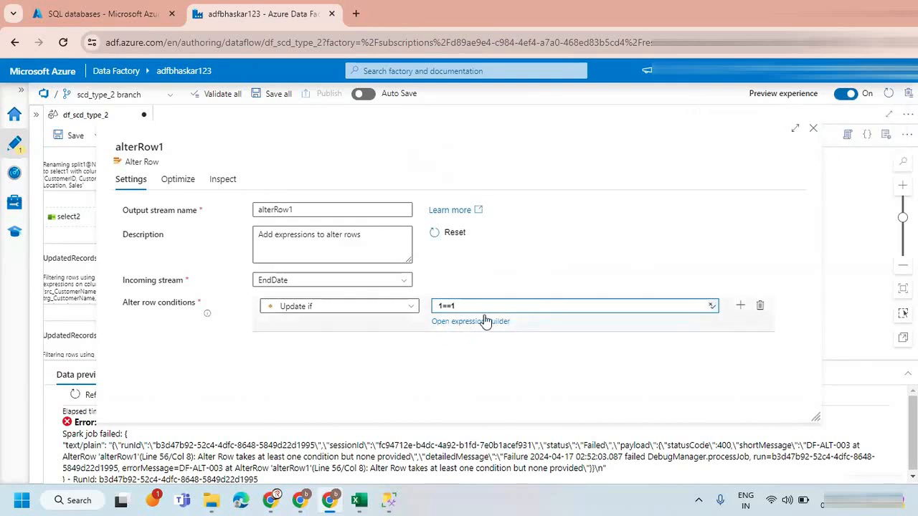
pyautogui.click(812, 128)
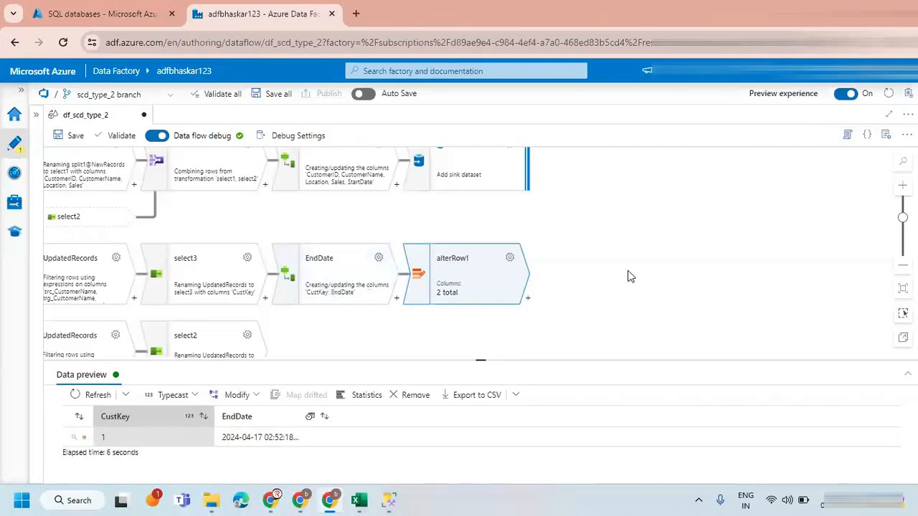
# Add a Sink transformation after alterRow1.
pyautogui.click(530, 301)
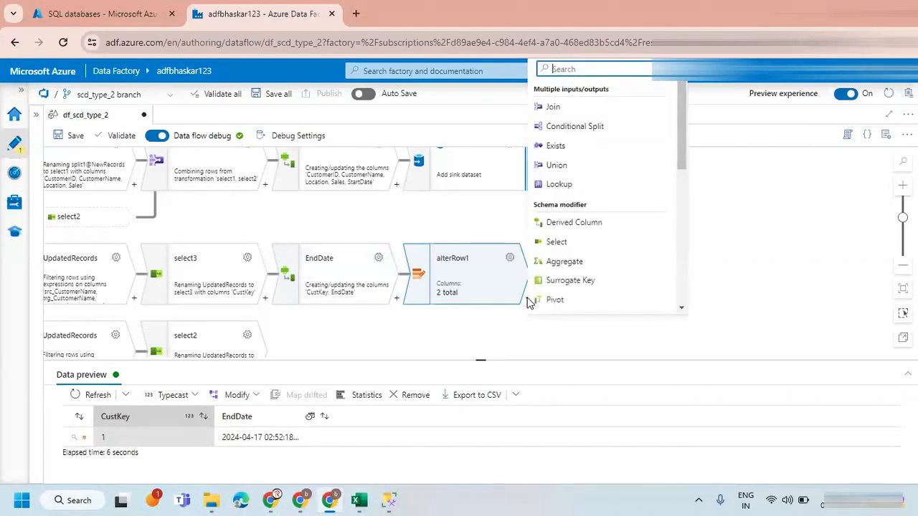
pyautogui.write('sin')
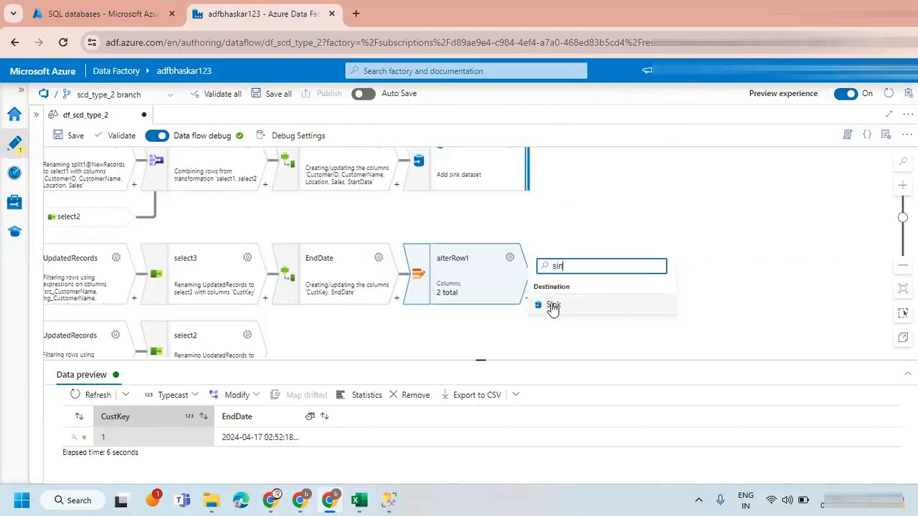
pyautogui.click(551, 304)
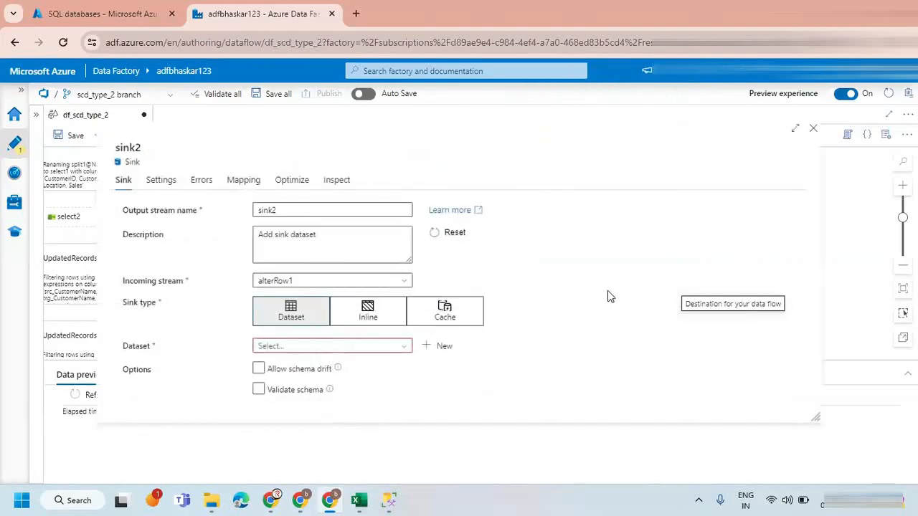
# Set the sink to an Inline dataset of type Azure SQL Database using the linked service ls_azSQL_TARGET.
pyautogui.click(368, 311)
pyautogui.click(280, 346)
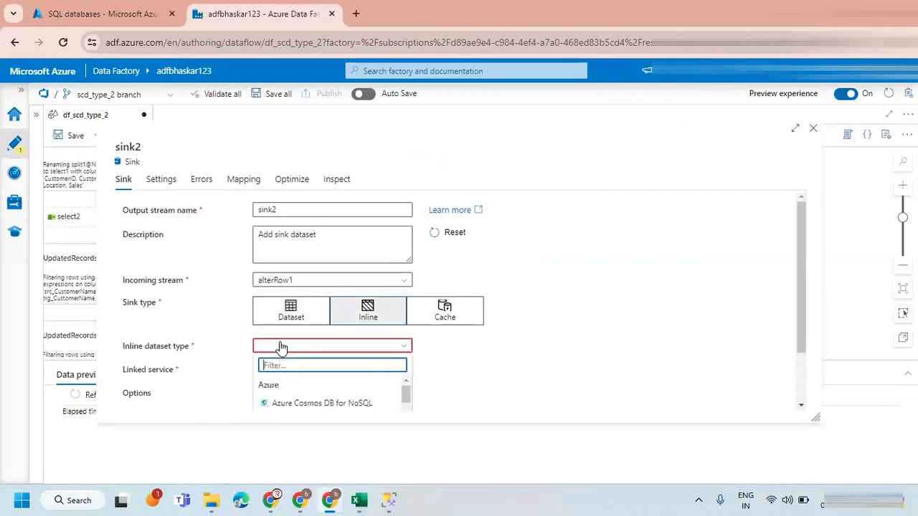
pyautogui.write('azure sq')
pyautogui.click(313, 402)
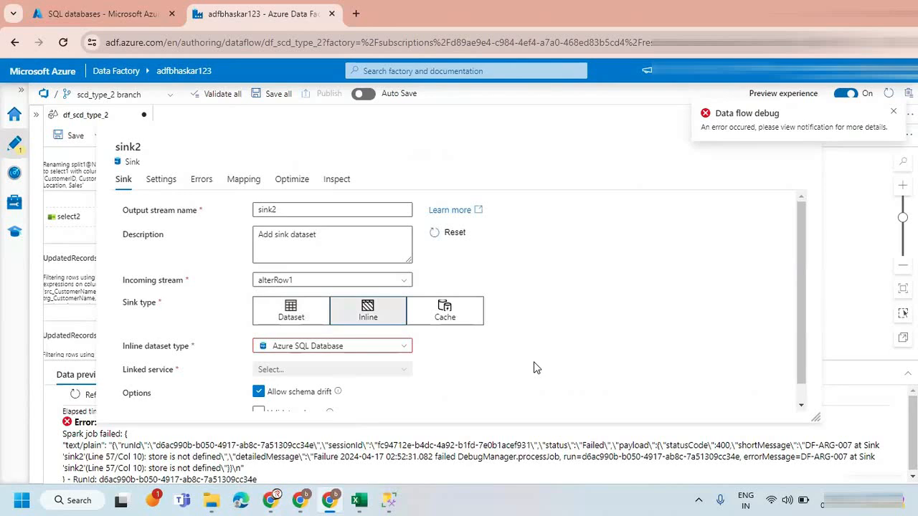
pyautogui.scroll(-1, 522, 364)
pyautogui.click(329, 351)
pyautogui.click(317, 408)
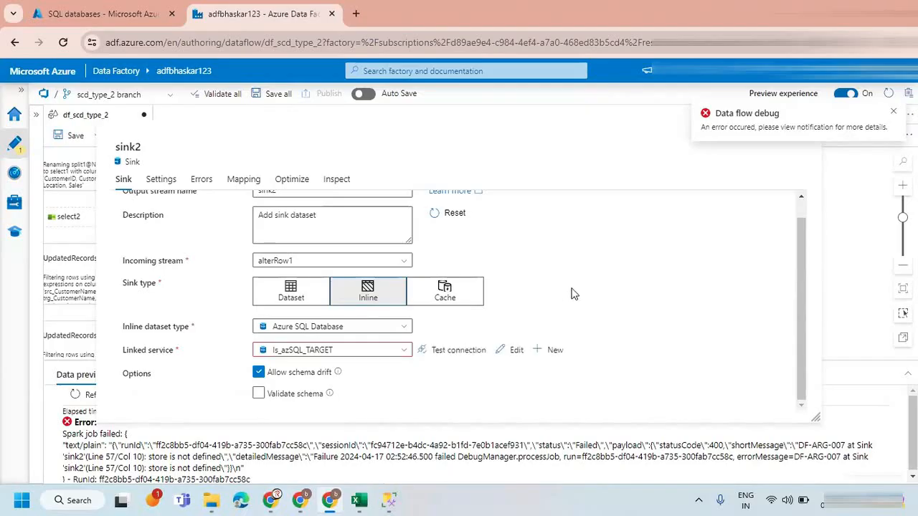
# Load the schema options in sink2's settings and select the schema dbo and the table customer.
pyautogui.click(153, 180)
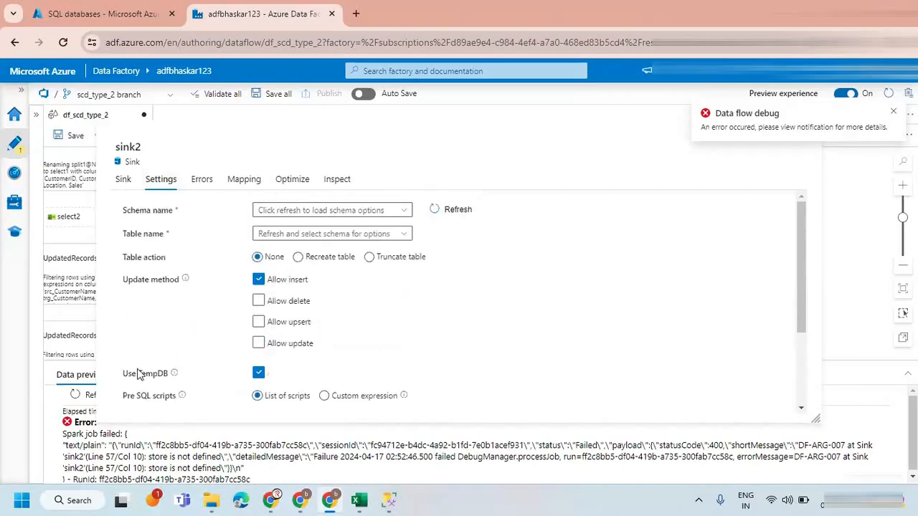
pyautogui.click(454, 212)
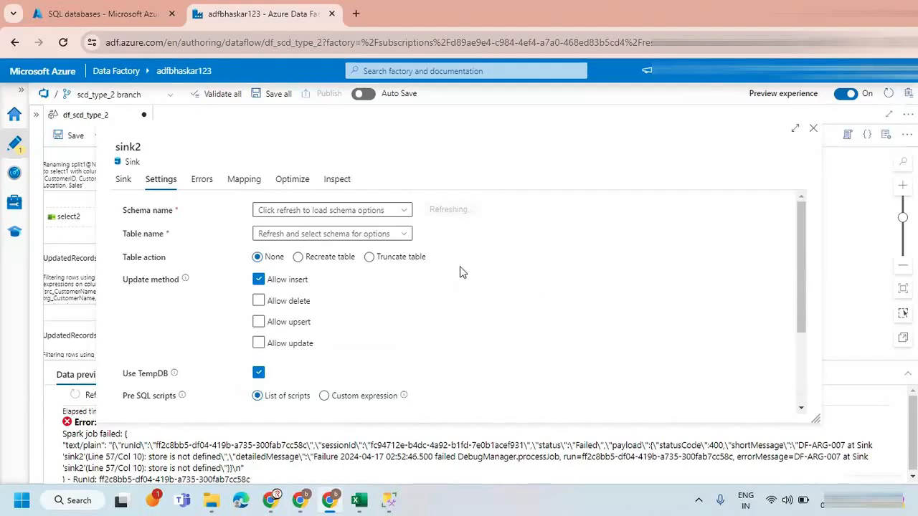
pyautogui.click(405, 215)
pyautogui.click(293, 231)
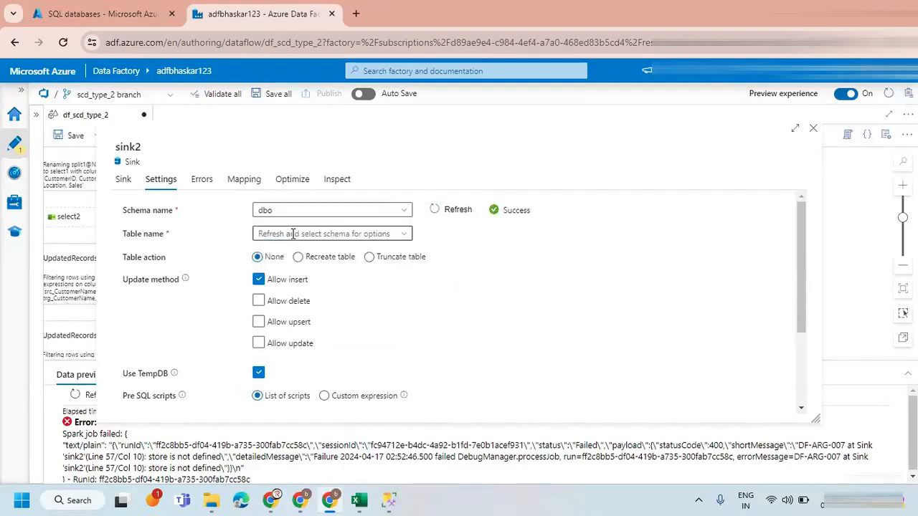
pyautogui.click(403, 236)
pyautogui.click(443, 224)
pyautogui.click(369, 256)
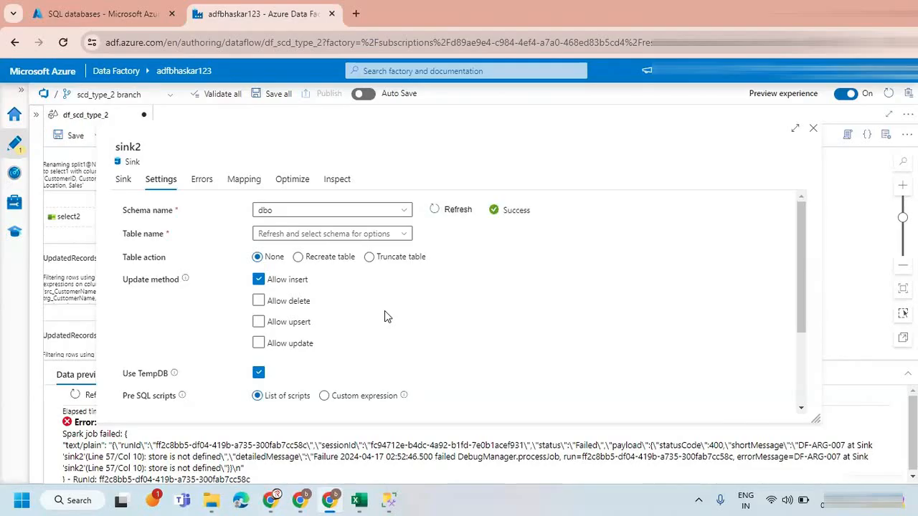
pyautogui.click(404, 234)
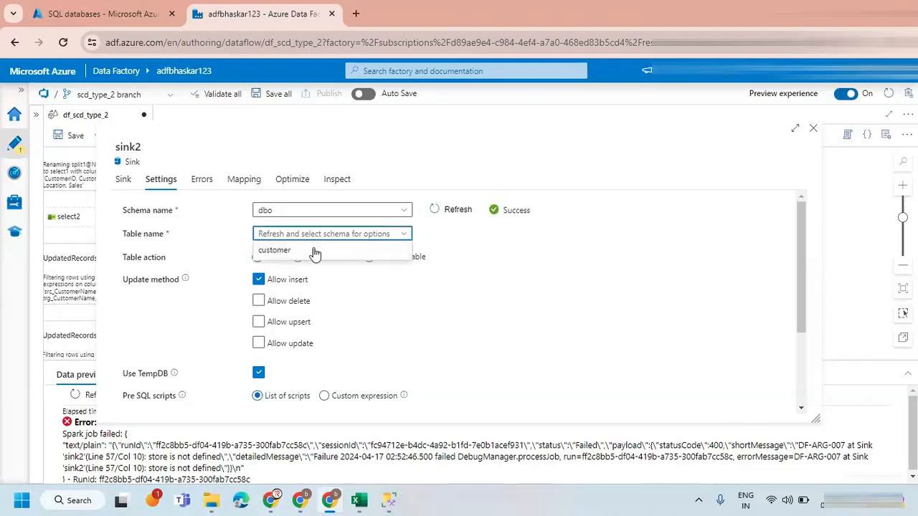
pyautogui.click(314, 251)
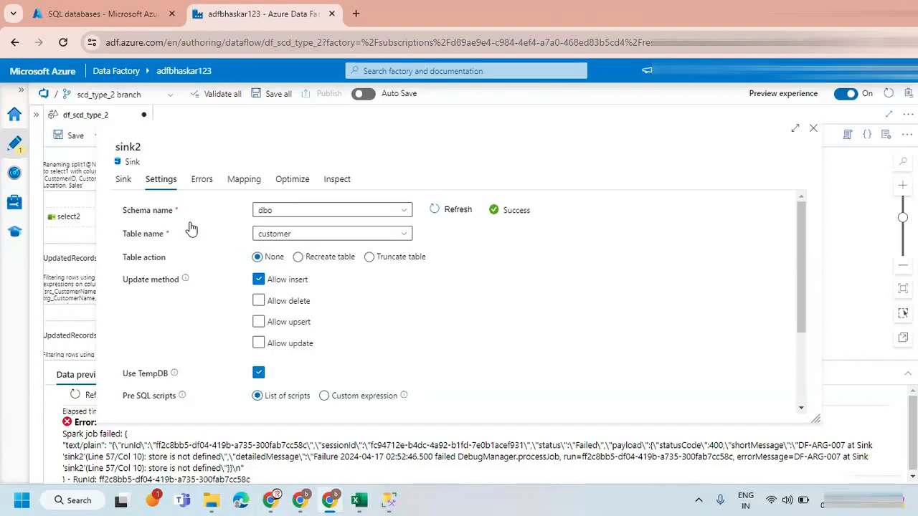
# Change sink2's update method from insert to update only and choose CustKey as the key column.
pyautogui.click(258, 279)
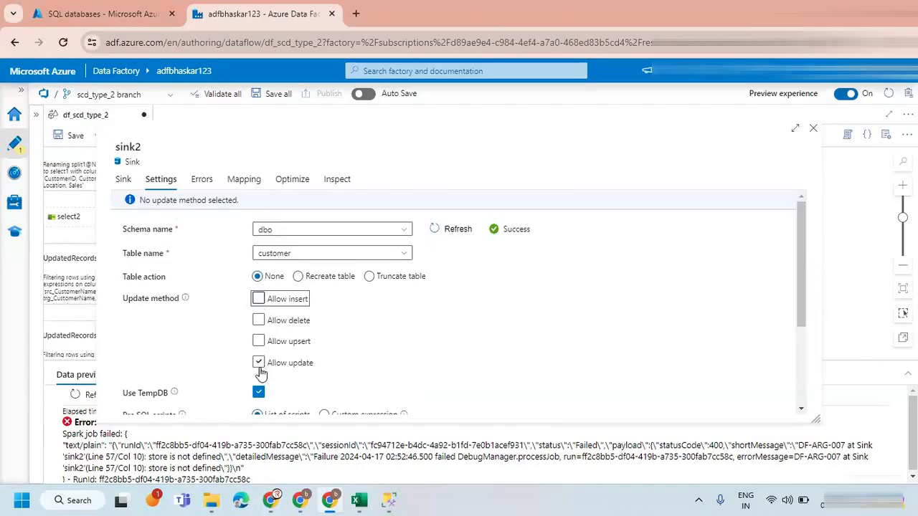
pyautogui.click(259, 363)
pyautogui.scroll(-3, 356, 354)
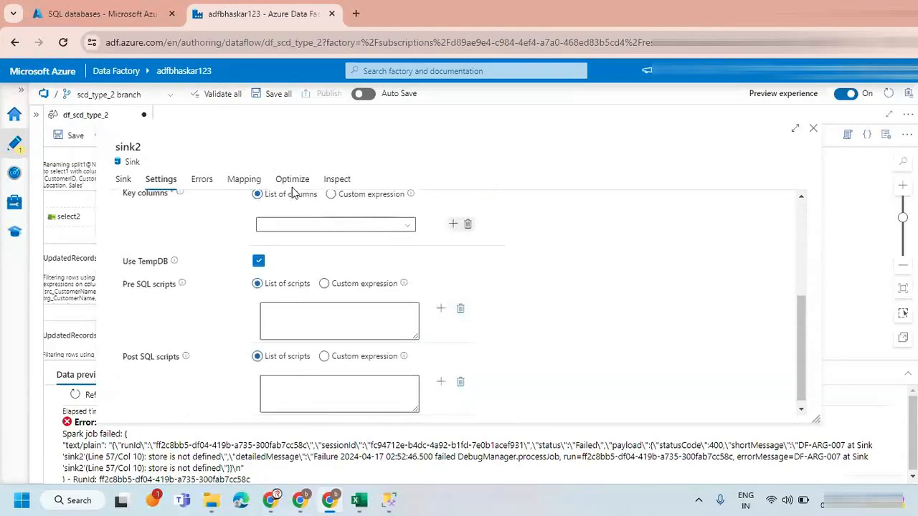
pyautogui.scroll(1, 250, 318)
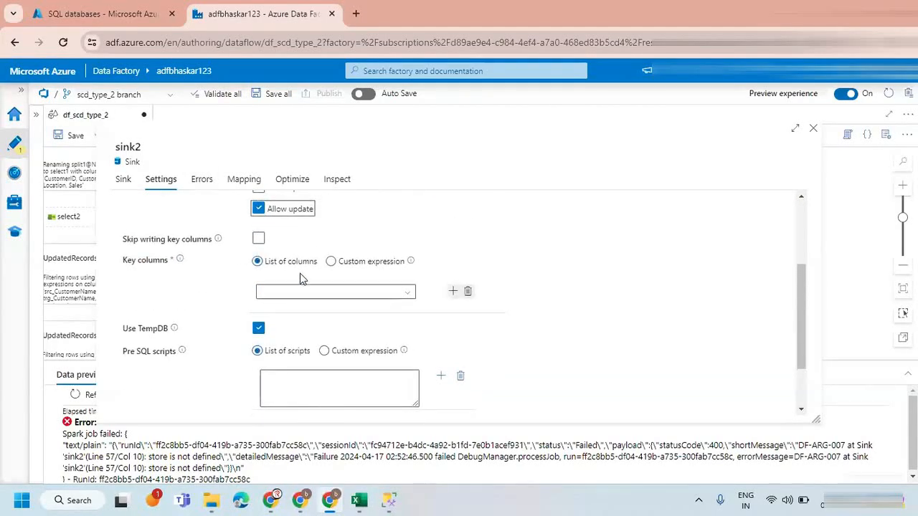
pyautogui.click(398, 292)
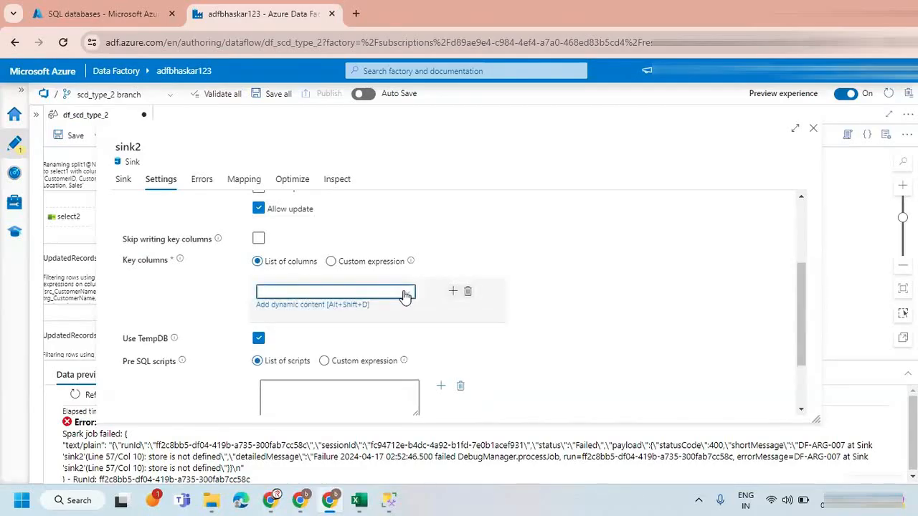
pyautogui.click(294, 312)
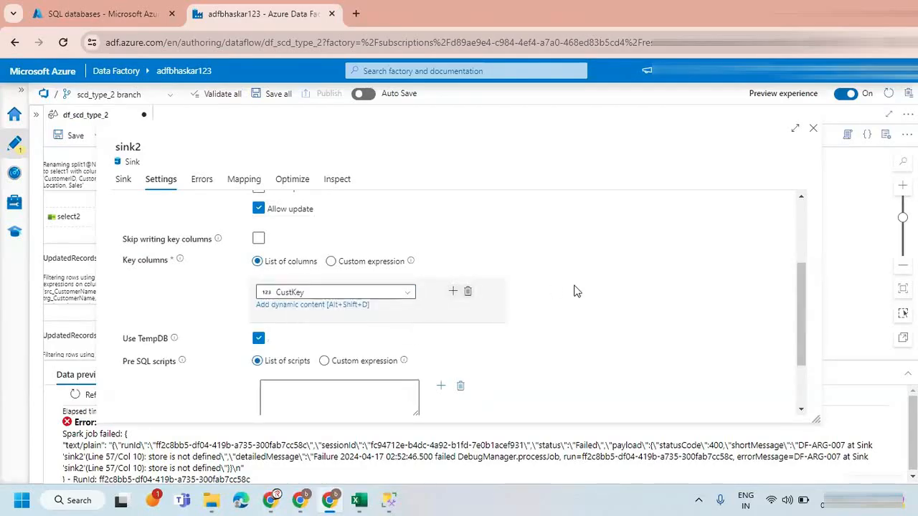
pyautogui.scroll(3, 577, 292)
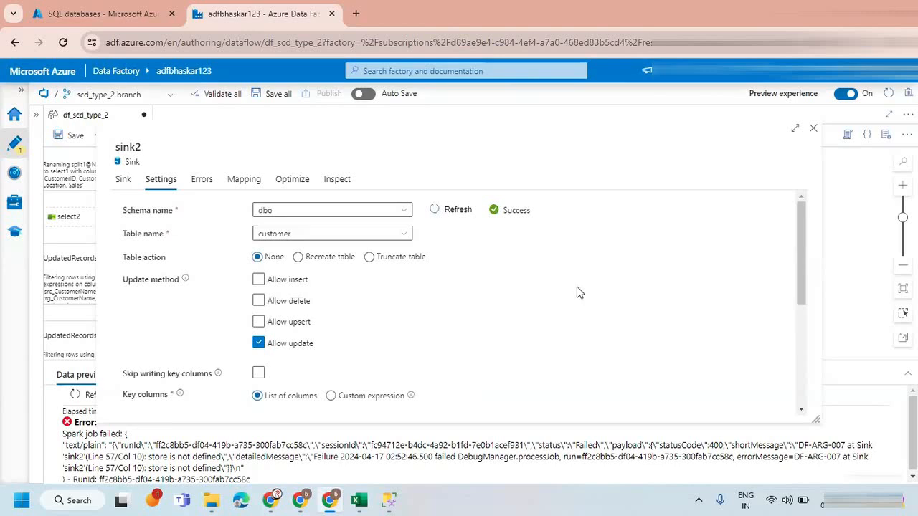
# Turn off auto mapping in sink2, keeping the CustKey and EndDate mappings, and close the sink's settings.
pyautogui.click(240, 184)
pyautogui.click(128, 252)
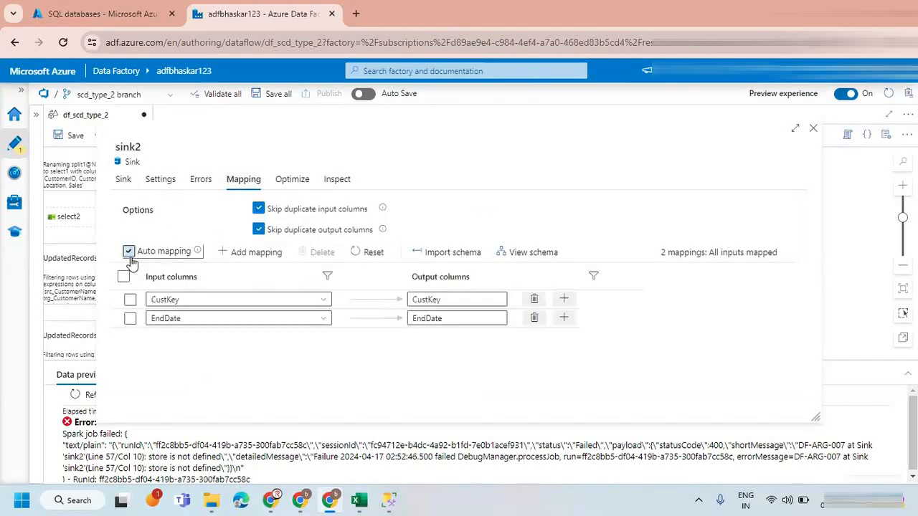
pyautogui.click(813, 132)
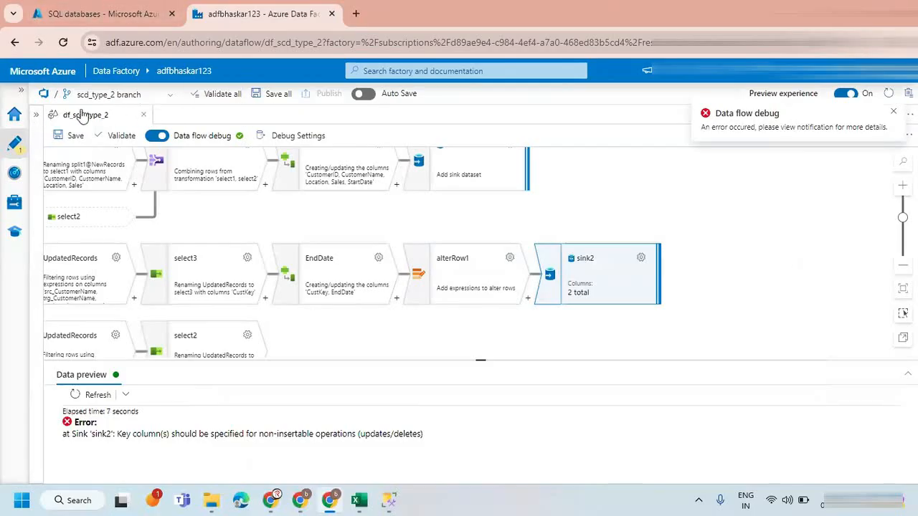
# Save the data flow df_scd_type_2 to the scd_type_2 branch and dismiss the notification.
pyautogui.click(70, 136)
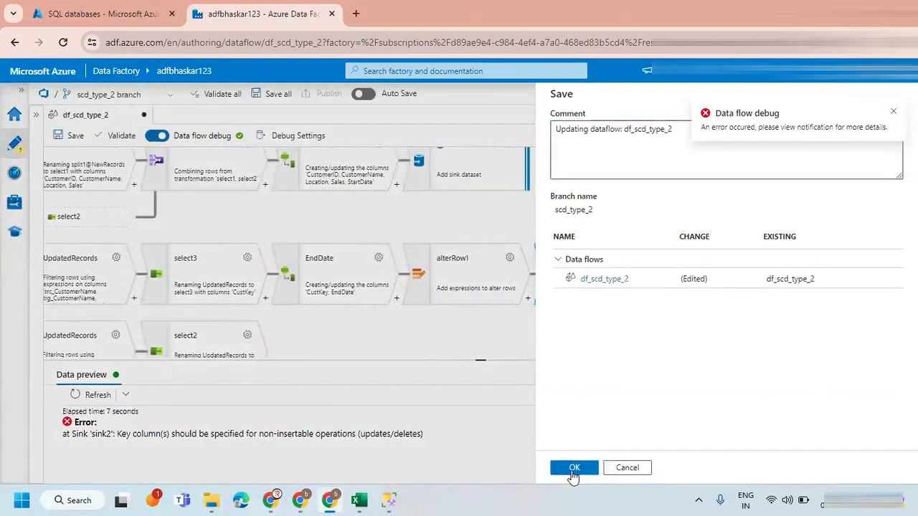
pyautogui.click(574, 468)
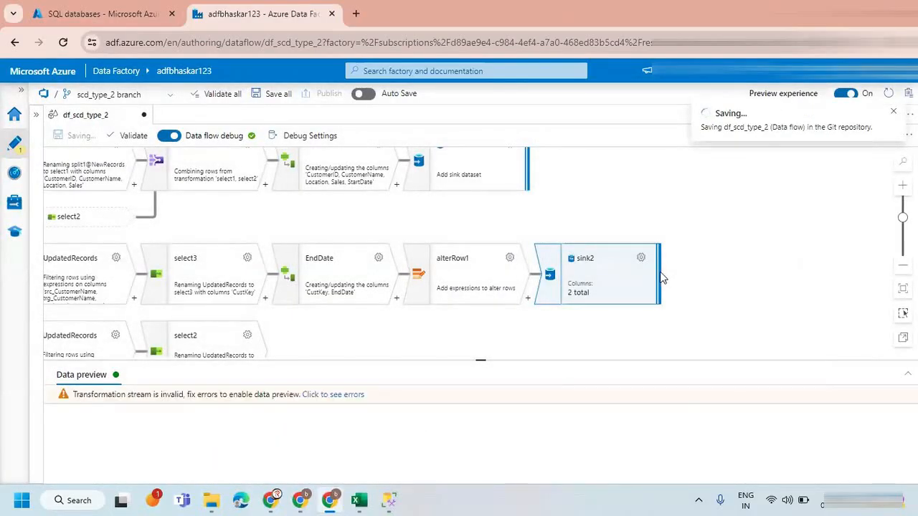
pyautogui.click(893, 113)
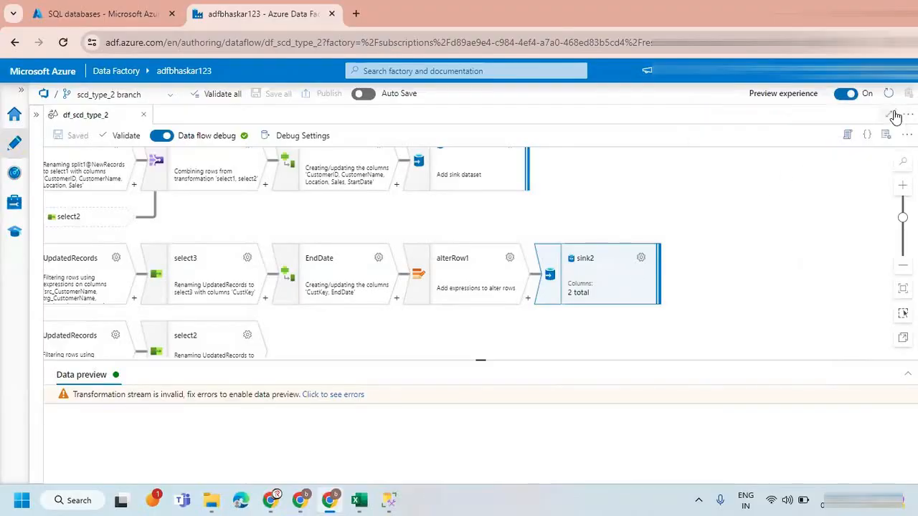
# Reopen sink2's settings, select CustKey as the key column again and close them.
pyautogui.click(641, 259)
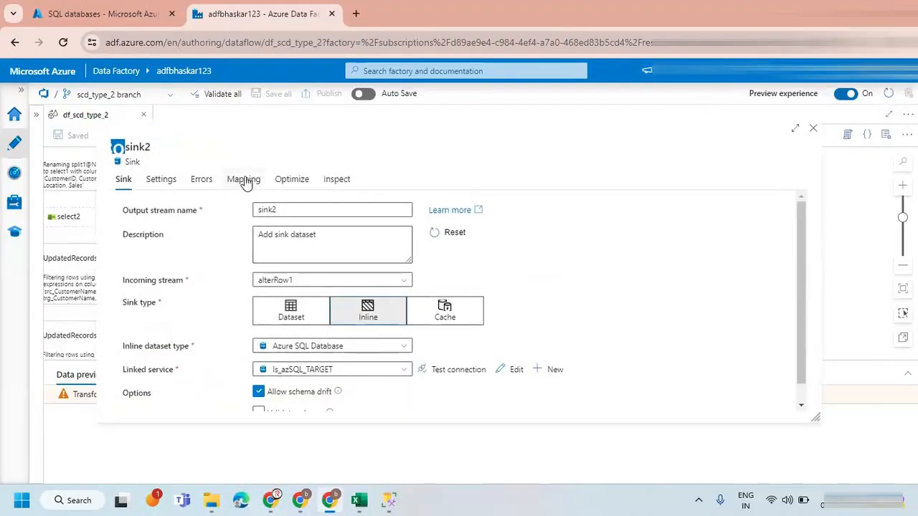
pyautogui.click(160, 180)
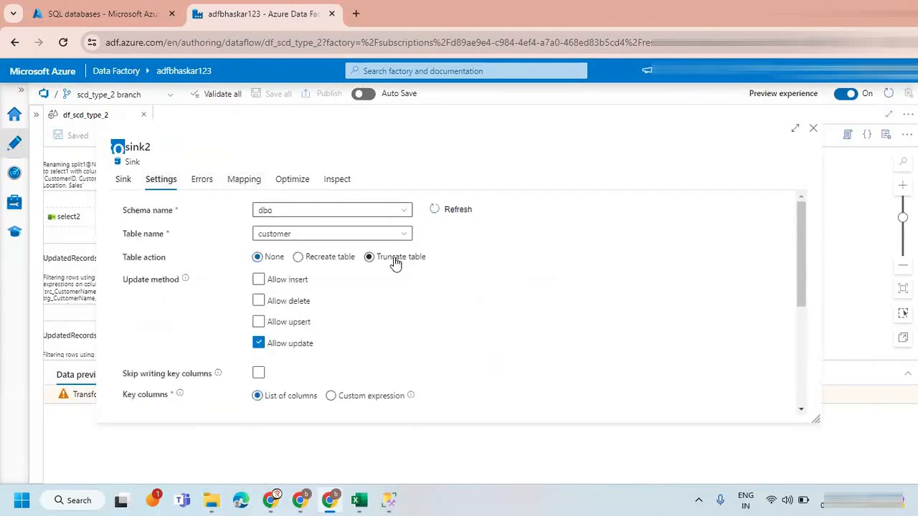
pyautogui.scroll(-2, 395, 264)
pyautogui.click(334, 360)
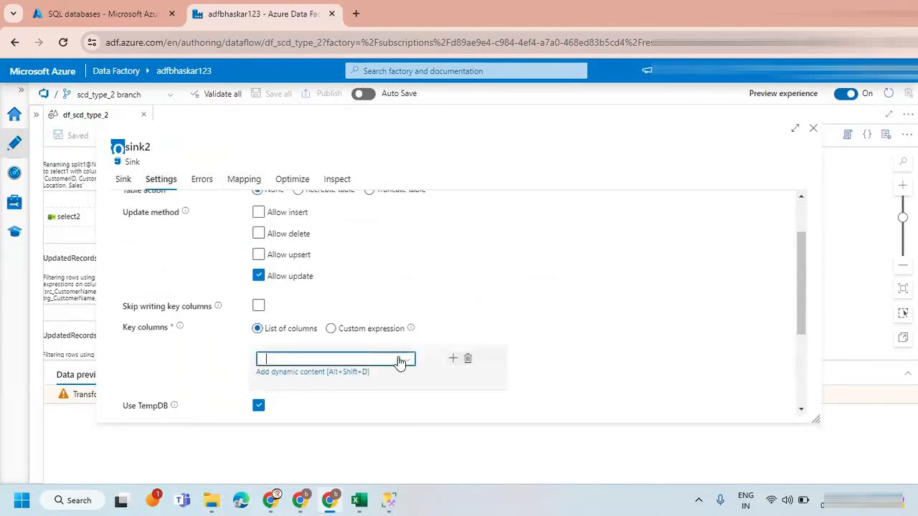
pyautogui.click(400, 361)
pyautogui.click(297, 377)
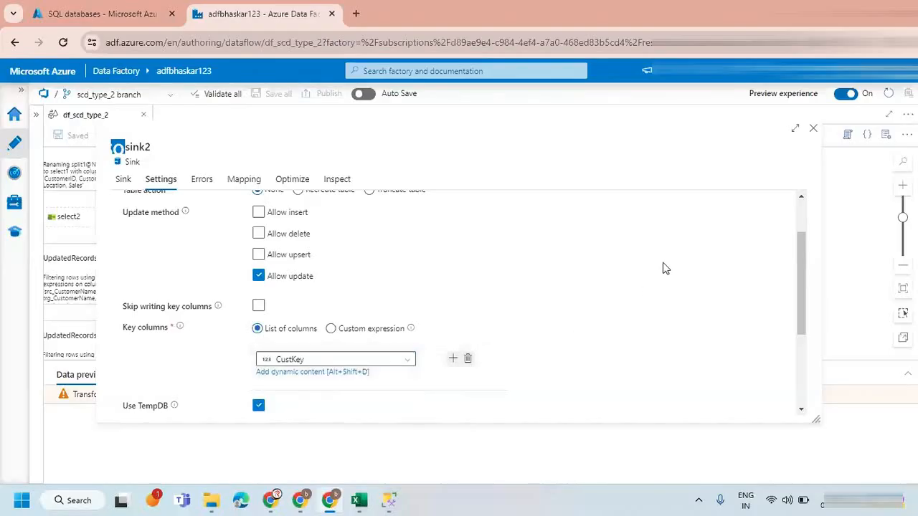
pyautogui.click(812, 129)
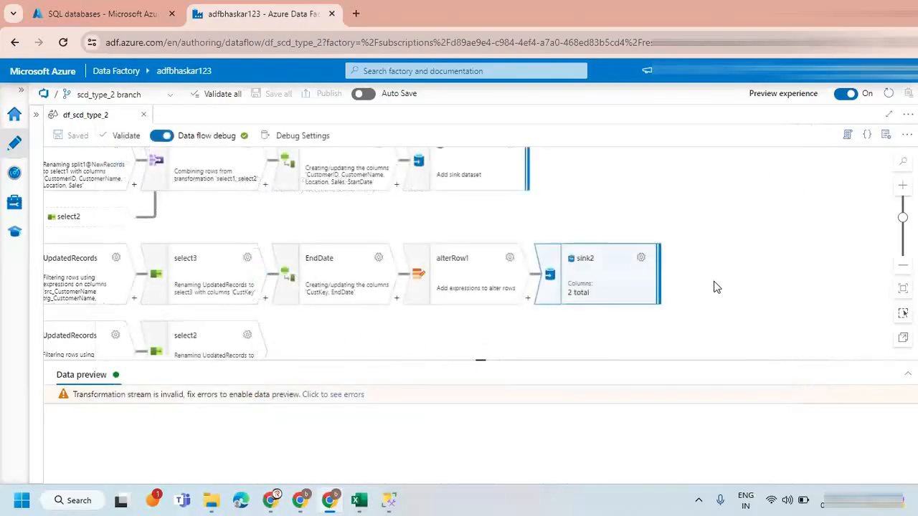
# Review the validation errors reported for sink2 and close the error list.
pyautogui.click(734, 292)
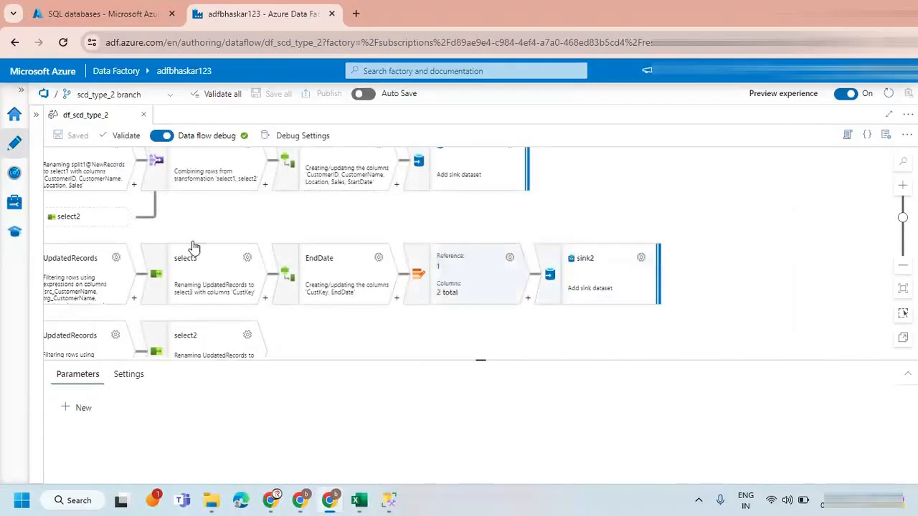
pyautogui.click(563, 272)
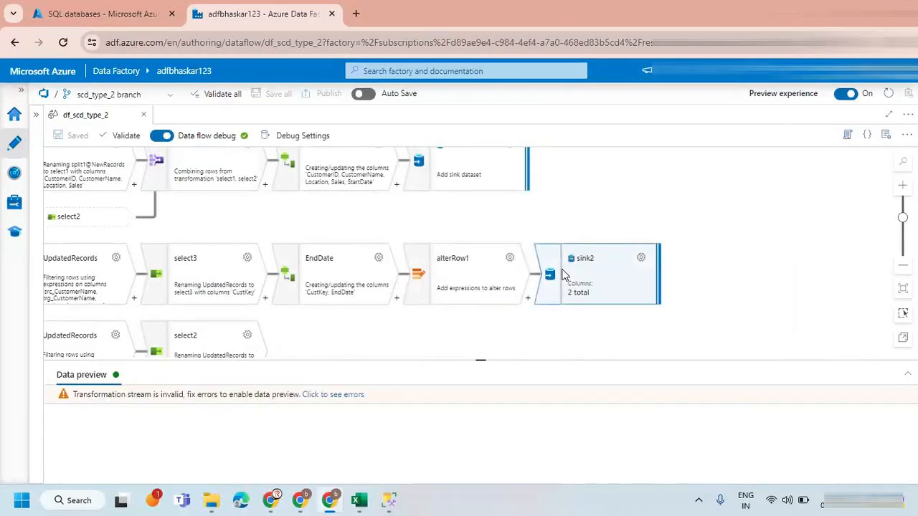
pyautogui.click(337, 396)
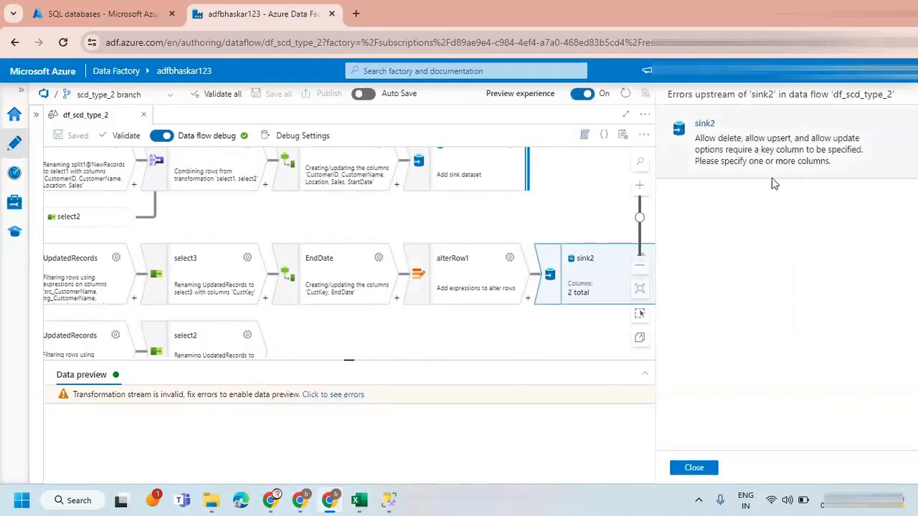
pyautogui.click(694, 468)
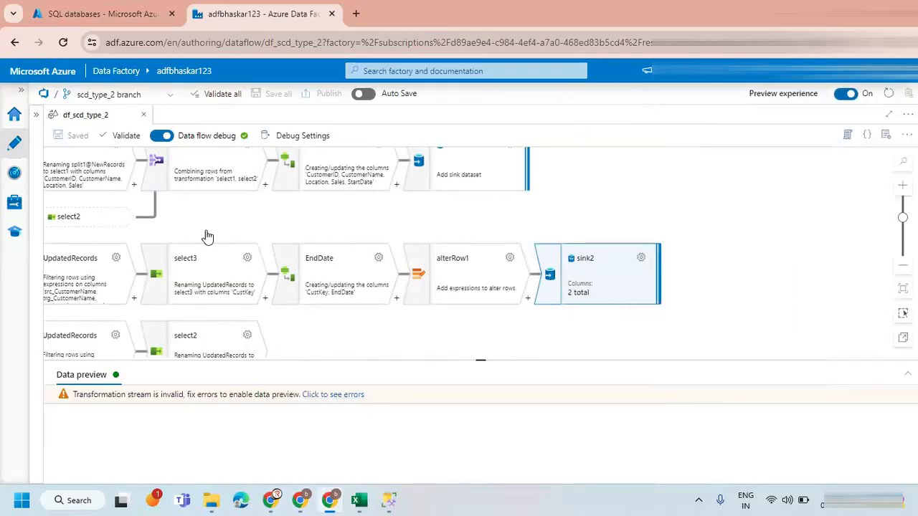
# Close the data flow df_scd_type_2 and reopen it from the factory resources with the resource list collapsed.
pyautogui.click(144, 116)
pyautogui.click(34, 117)
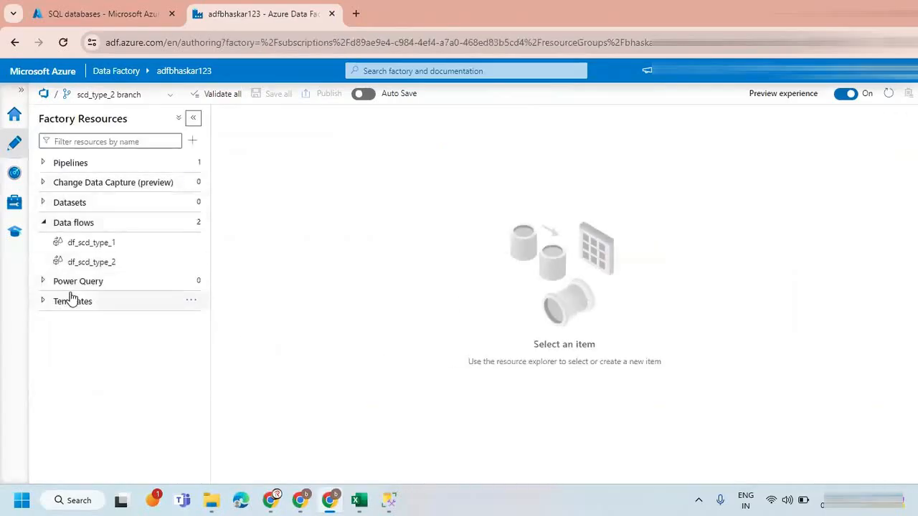
pyautogui.click(85, 262)
pyautogui.click(193, 118)
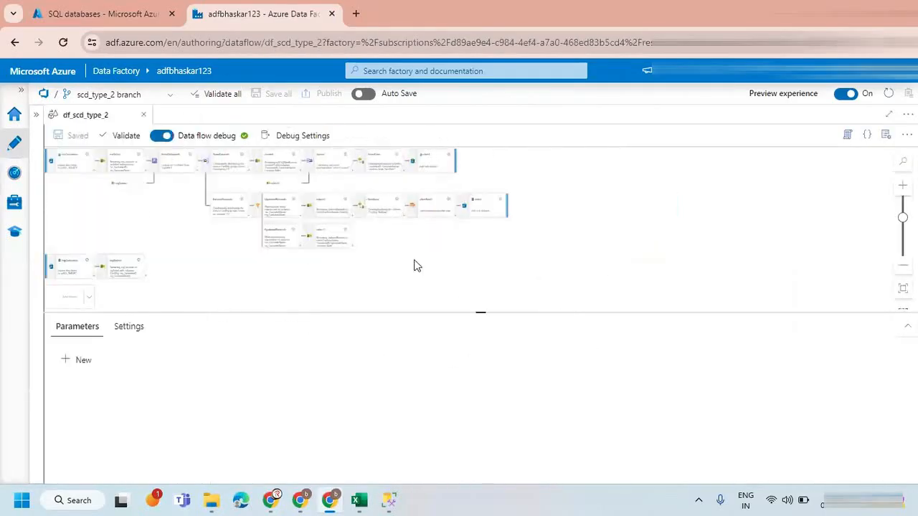
pyautogui.scroll(5, 446, 260)
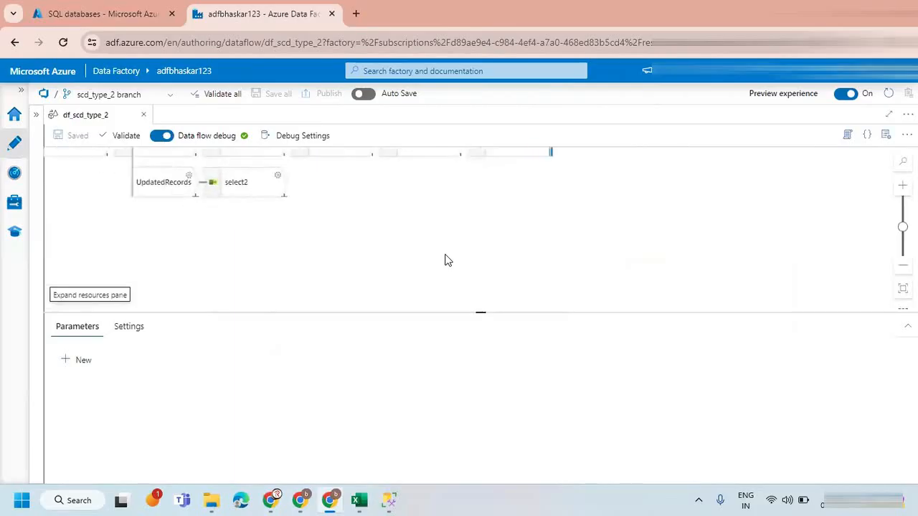
# Open sink2's settings in the reopened data flow, set CustKey as the key column, dismiss the notification and close the settings.
pyautogui.moveTo(466, 273); pyautogui.dragTo(454, 351)
pyautogui.scroll(1, 481, 269)
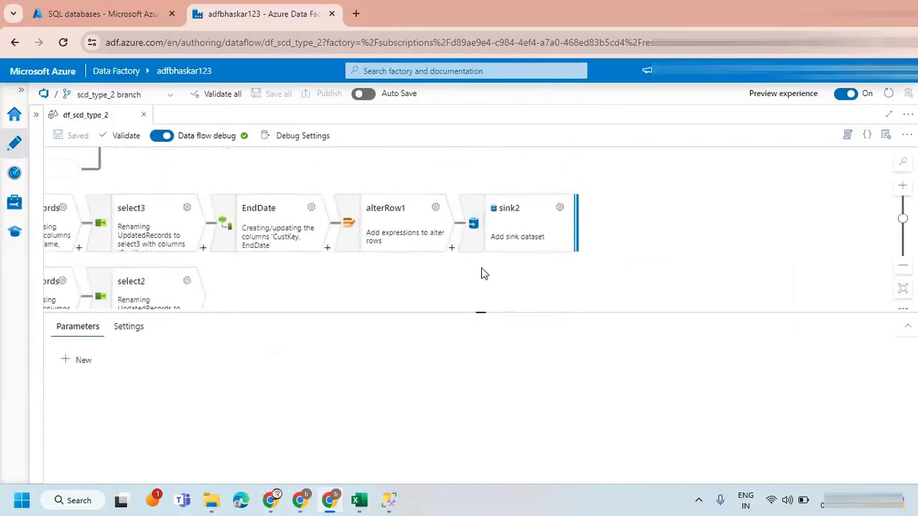
pyautogui.moveTo(454, 291); pyautogui.dragTo(406, 295)
pyautogui.click(472, 226)
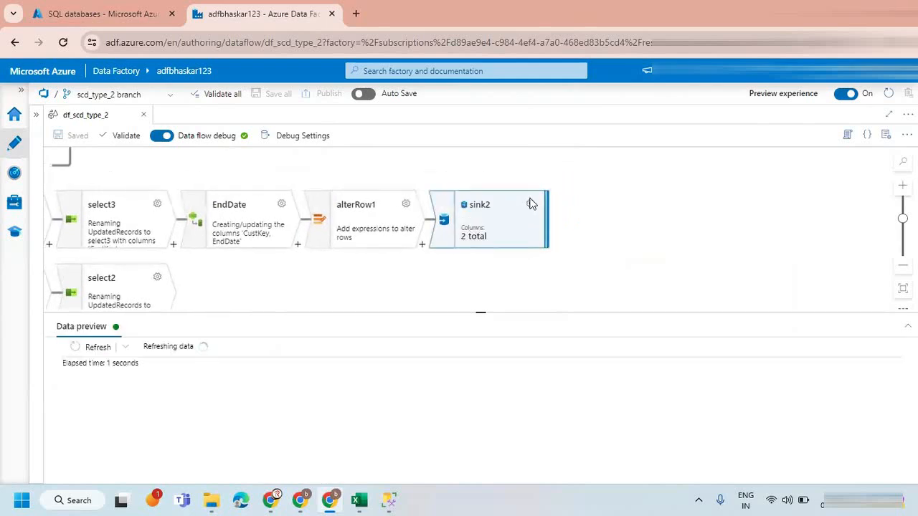
pyautogui.click(530, 203)
pyautogui.click(161, 179)
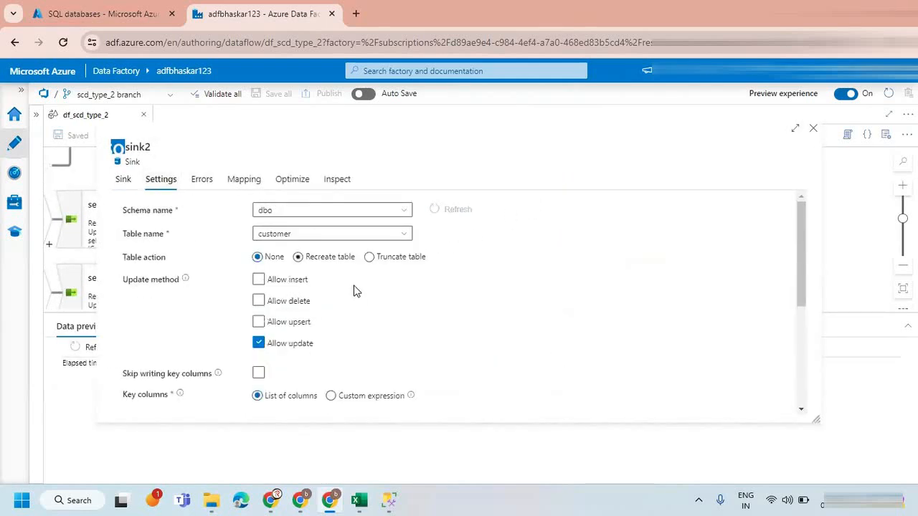
pyautogui.scroll(-2, 351, 308)
pyautogui.click(414, 301)
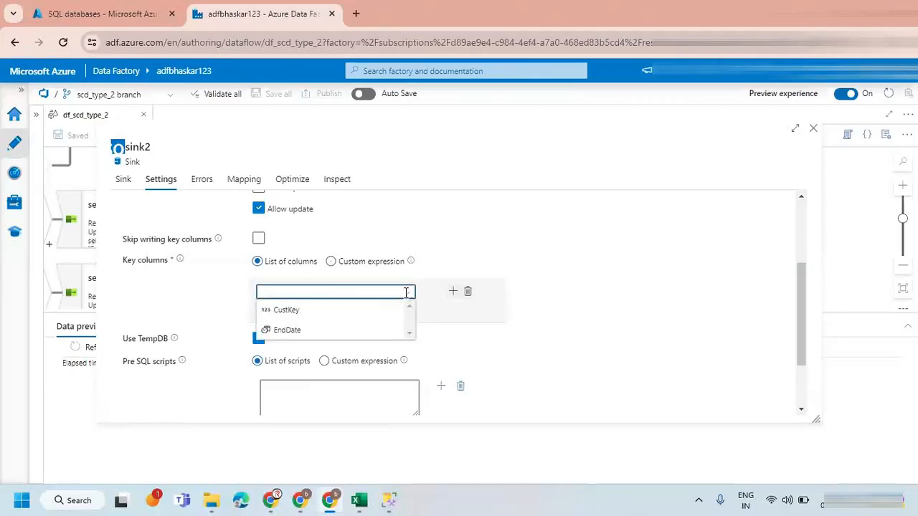
pyautogui.click(287, 311)
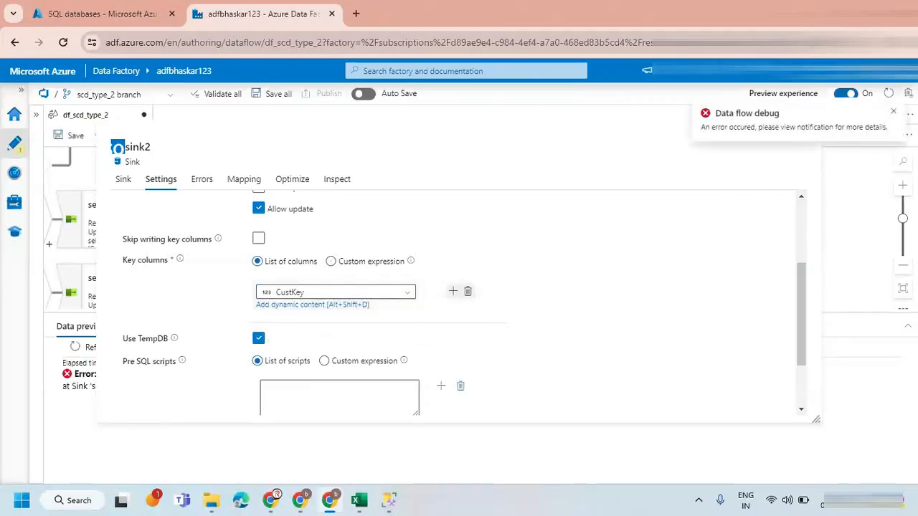
pyautogui.click(891, 112)
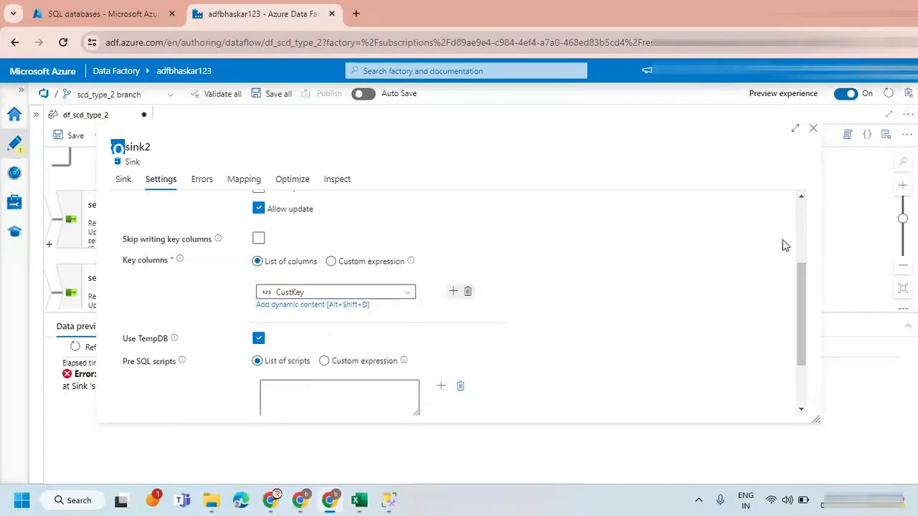
pyautogui.click(813, 129)
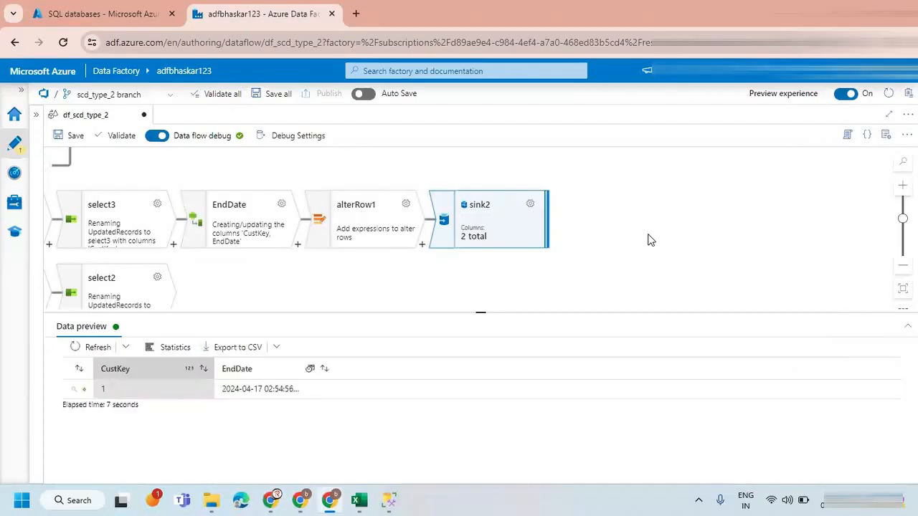
# Save the edited data flow df_scd_type_2 with the default comment, keeping the factory resources expanded.
pyautogui.click(14, 146)
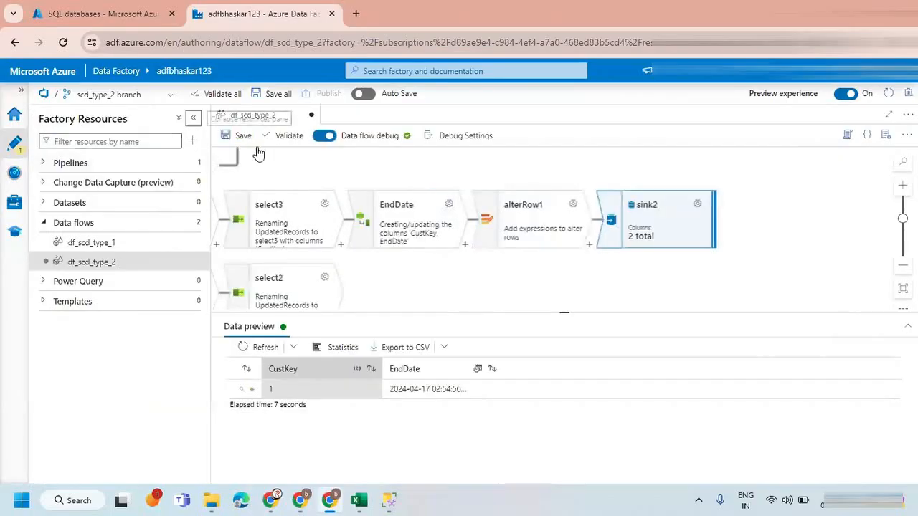
pyautogui.click(236, 136)
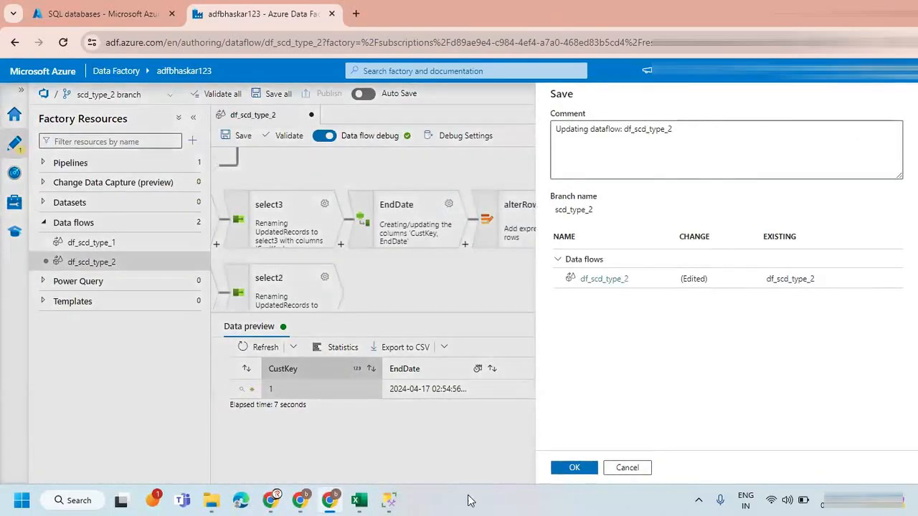
pyautogui.click(577, 472)
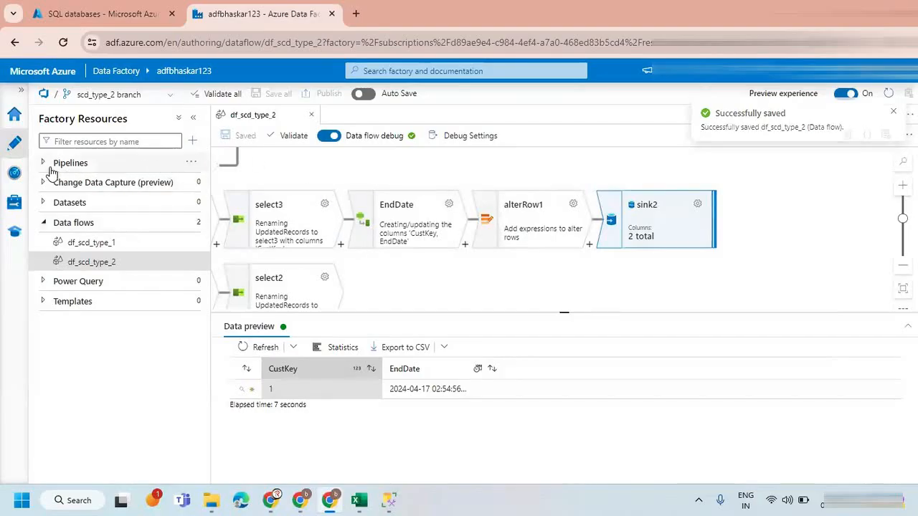
# Create a new pipeline named pl_scd_type_2 and save it to the scd_type_2 branch.
pyautogui.click(191, 164)
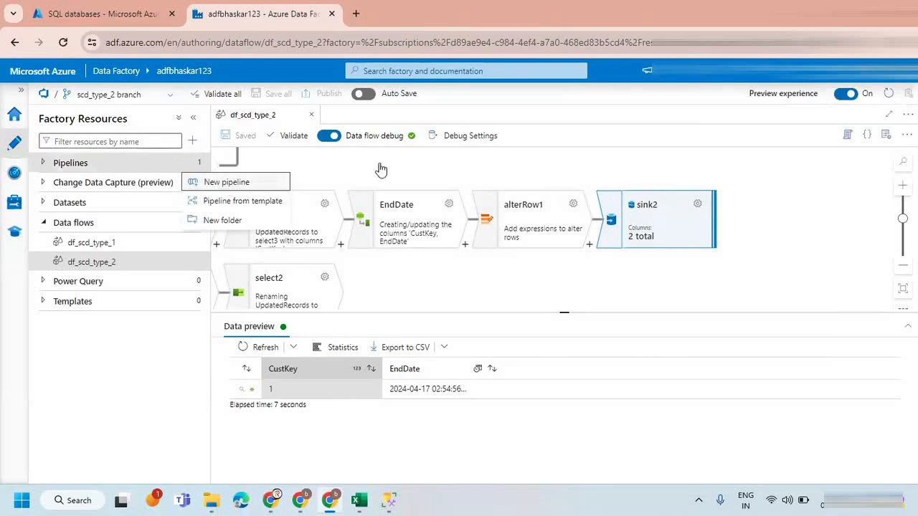
pyautogui.click(223, 182)
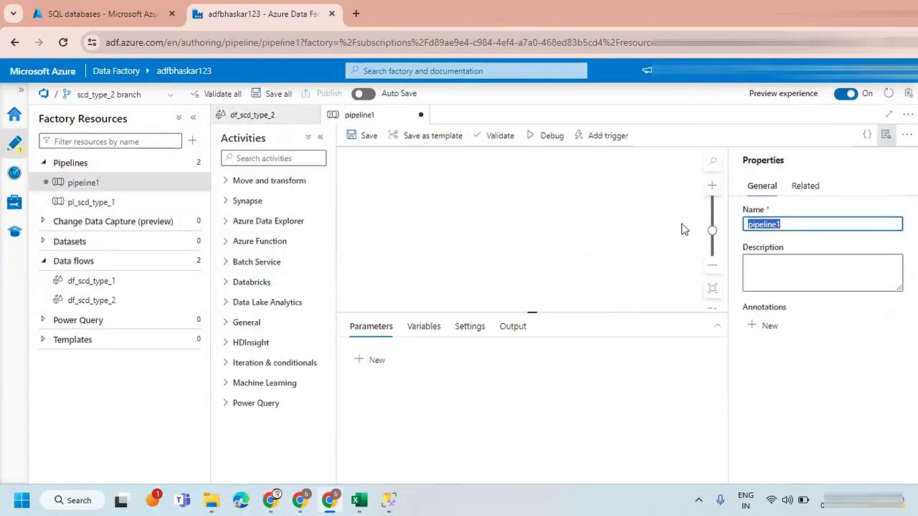
pyautogui.doubleClick(762, 224)
pyautogui.write('pl_scd')
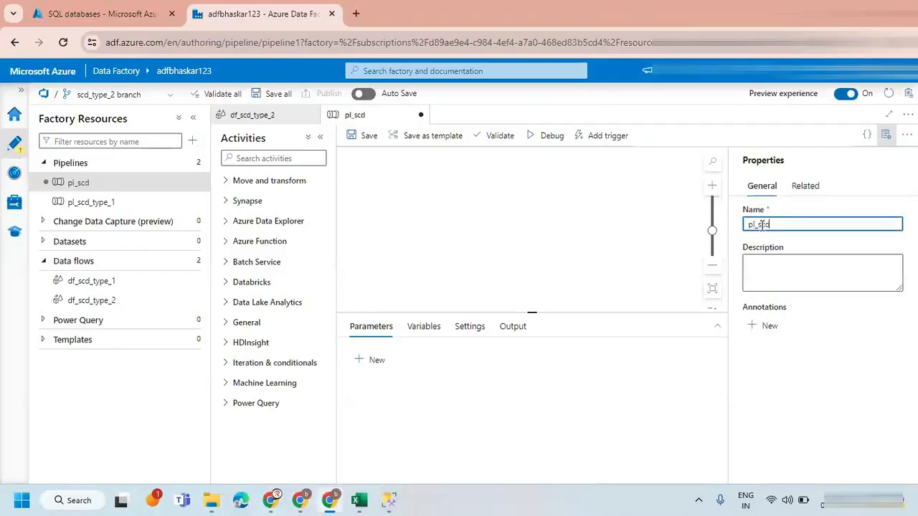
pyautogui.write('ype_2')
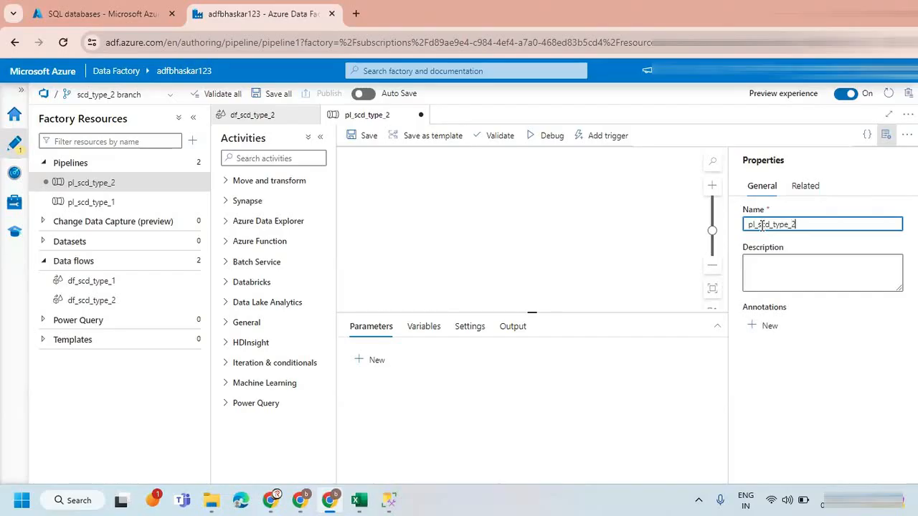
pyautogui.click(886, 135)
pyautogui.click(362, 135)
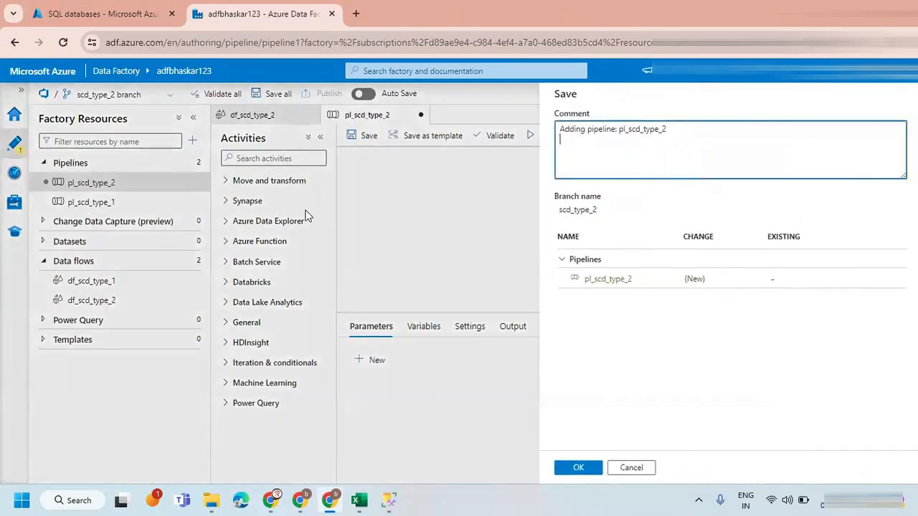
pyautogui.click(574, 468)
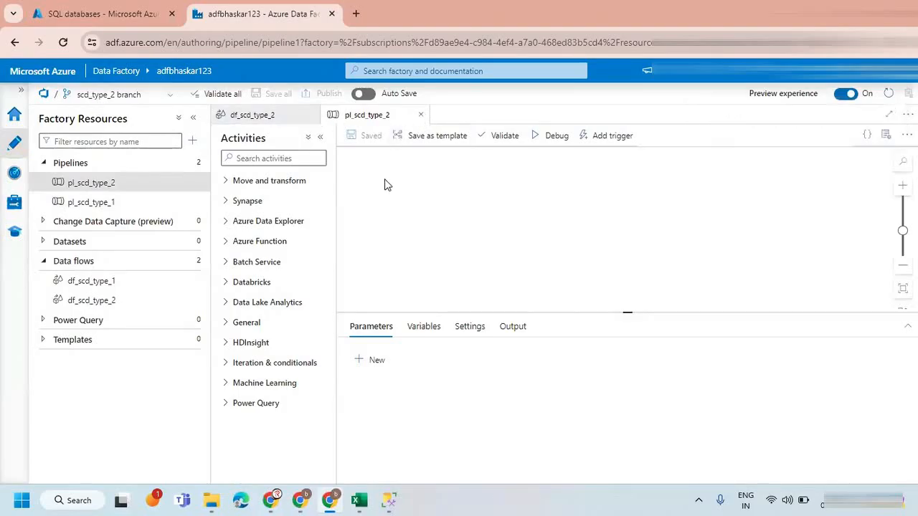
# Close the open pipeline and data flow, and reopen pl_scd_type_2 from the factory resources.
pyautogui.click(421, 115)
pyautogui.click(311, 115)
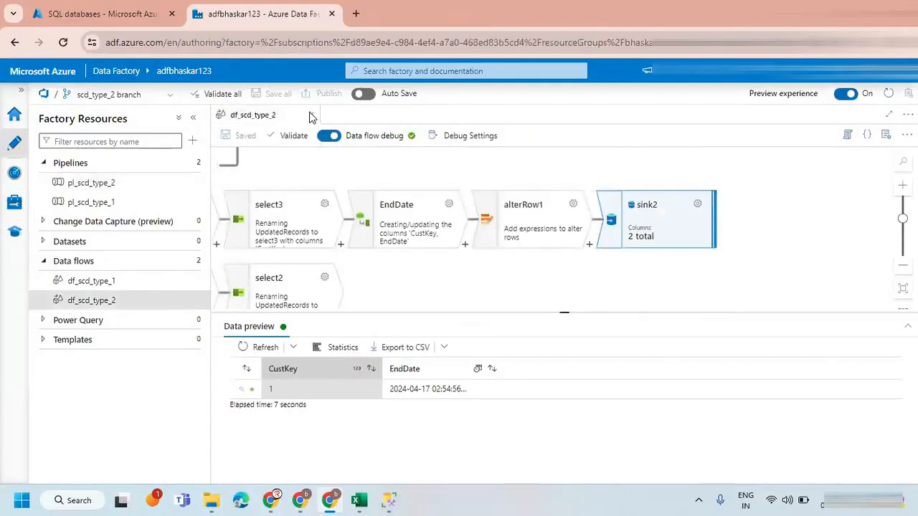
pyautogui.click(93, 184)
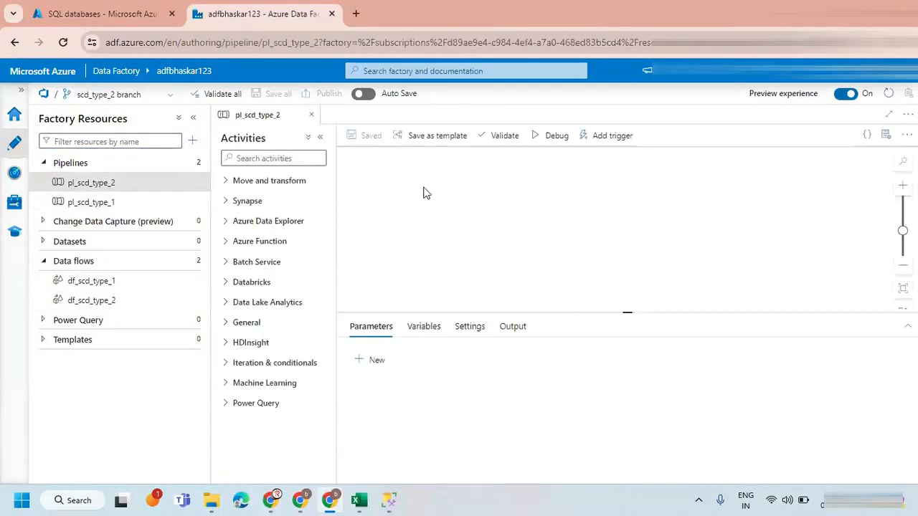
# Search the activities for "data" and add a Data flow activity to the pl_scd_type_2 canvas.
pyautogui.click(252, 157)
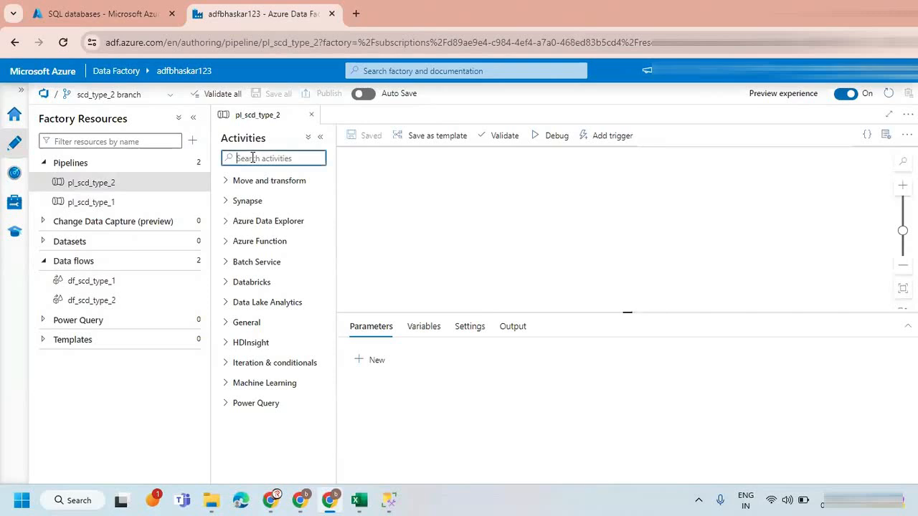
pyautogui.write('data')
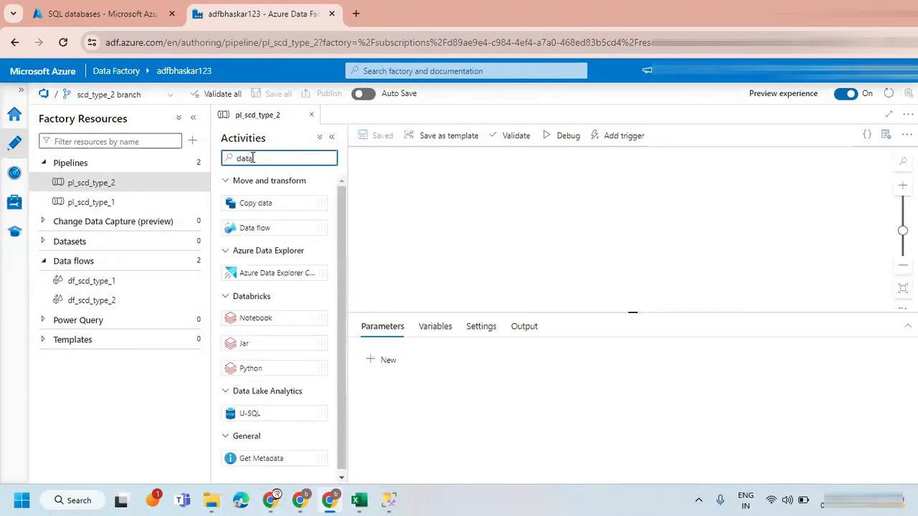
pyautogui.moveTo(255, 227); pyautogui.dragTo(491, 193)
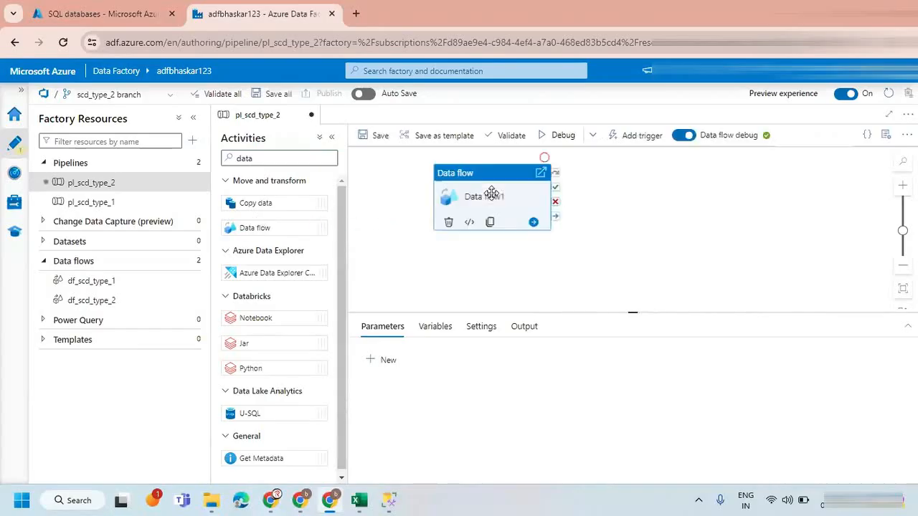
# Set the activity's data flow to df_scd_type_2 and save the pipeline.
pyautogui.click(434, 330)
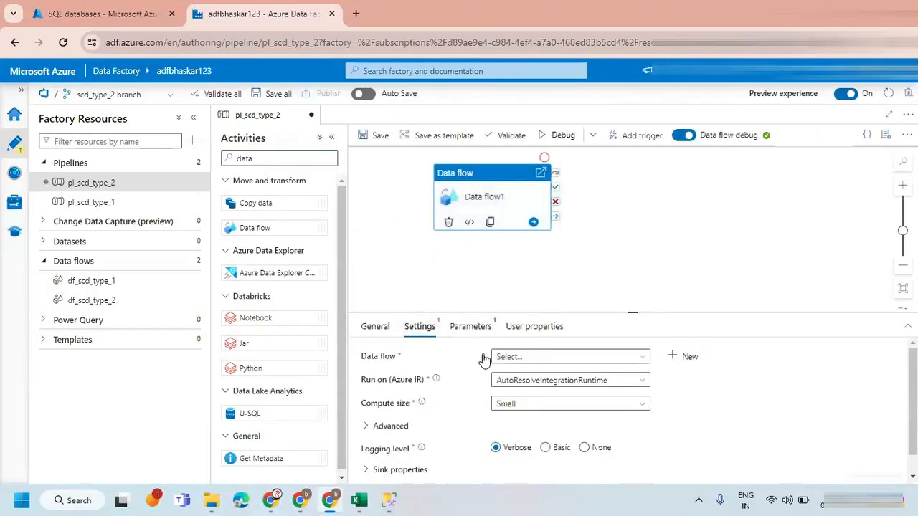
pyautogui.click(519, 362)
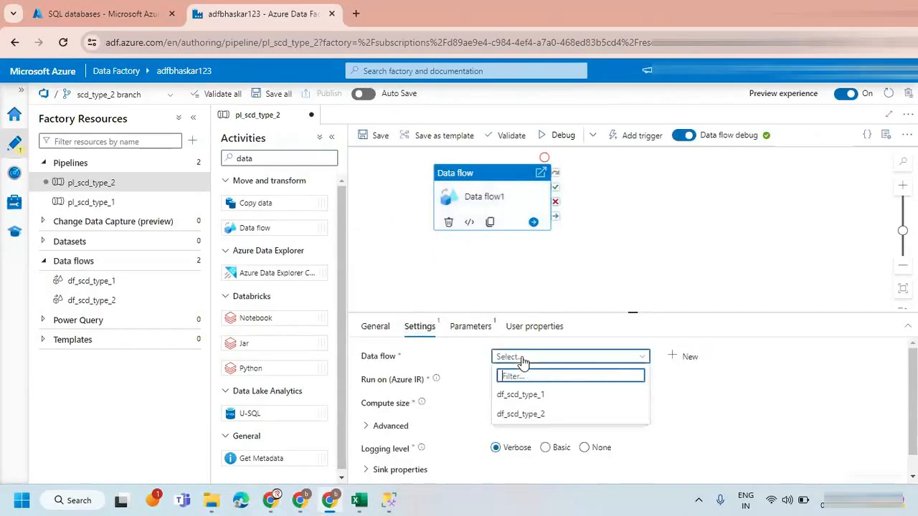
pyautogui.click(518, 414)
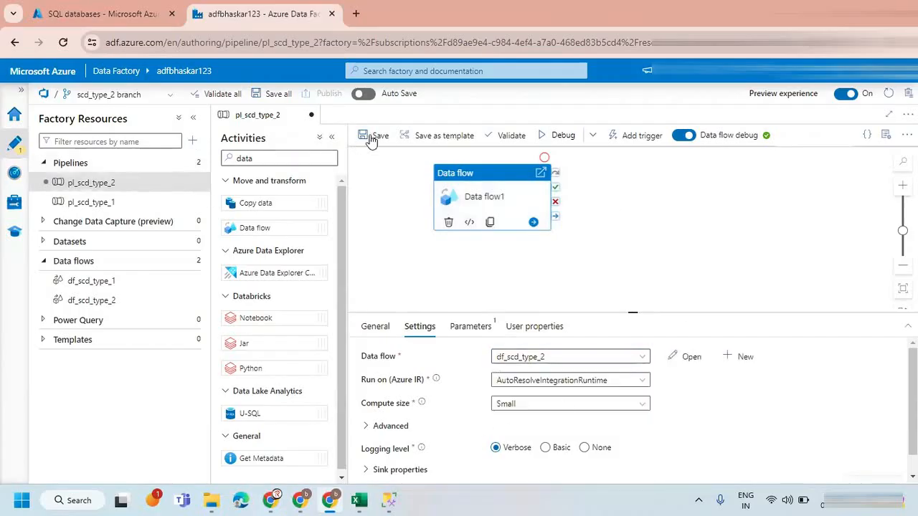
pyautogui.click(373, 137)
pyautogui.click(574, 468)
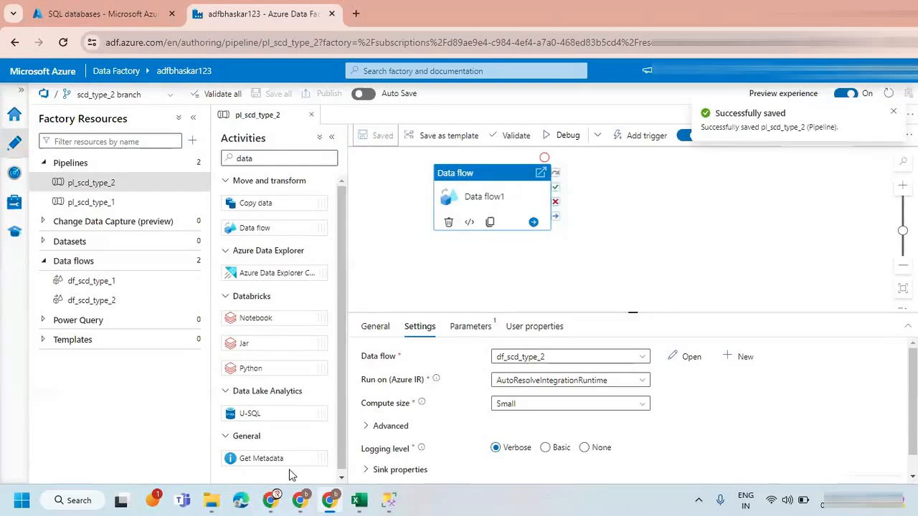
# Switch to SQL Server Management Studio, add the statement TRUNCATE TABLE customer to the TARGET query and execute only that statement.
pyautogui.click(388, 500)
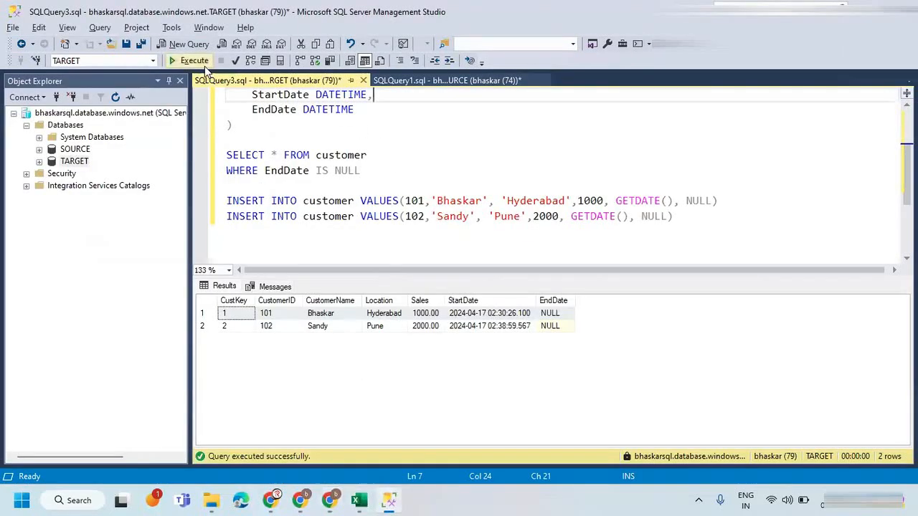
pyautogui.click(384, 157)
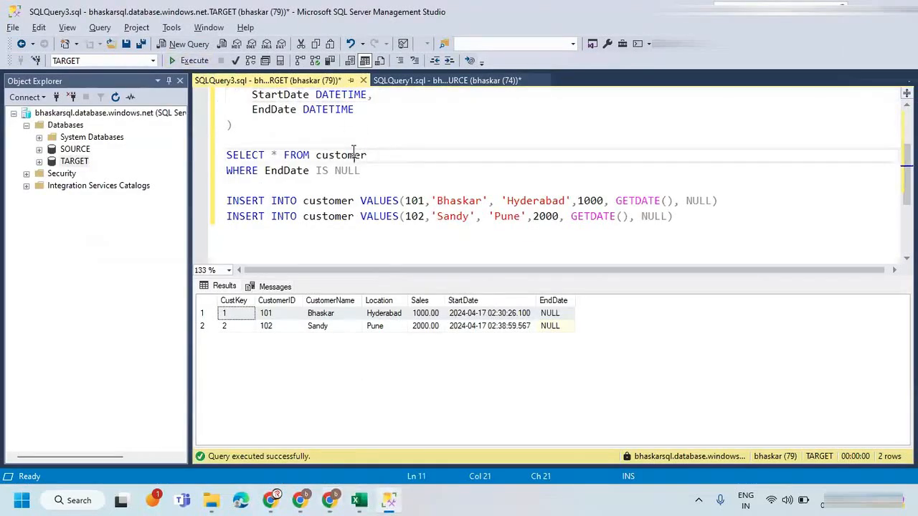
pyautogui.doubleClick(353, 154)
pyautogui.click(676, 215)
pyautogui.press('Return')
pyautogui.press('Return')
pyautogui.hotkey('ctrl', 'r')
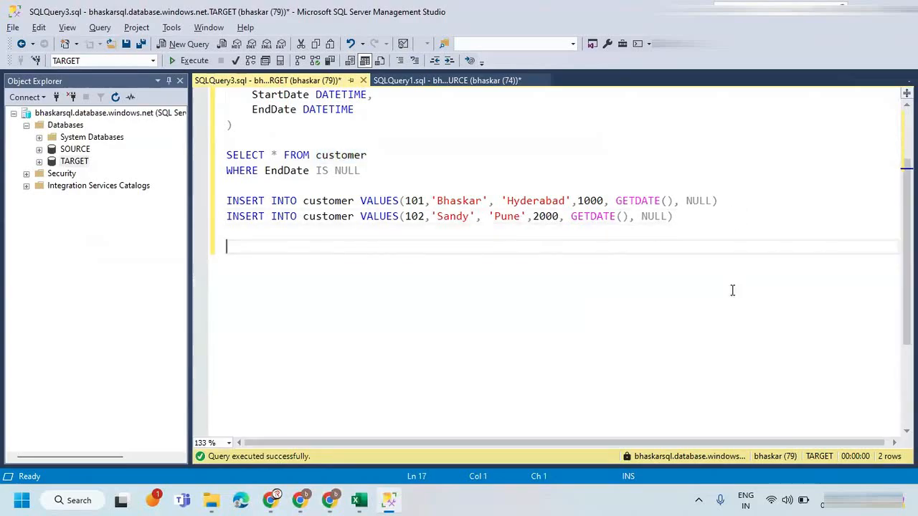
pyautogui.write('TRU')
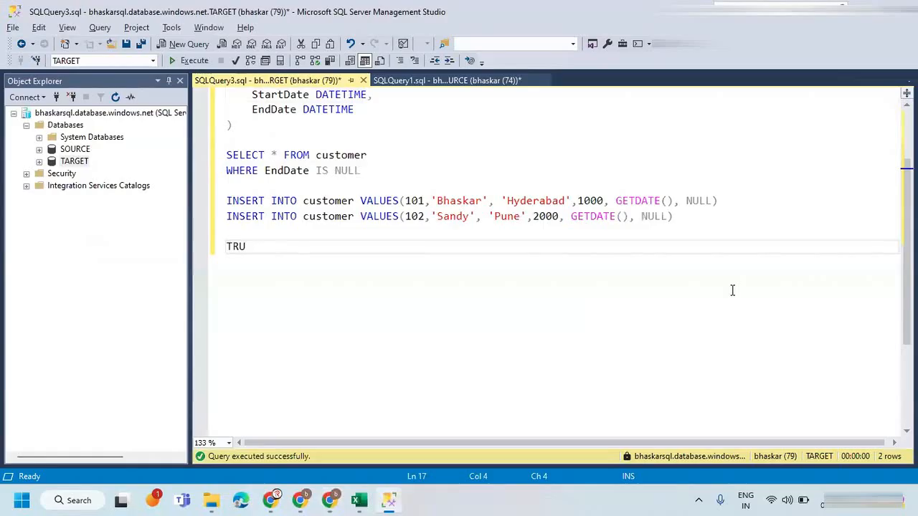
pyautogui.write('NCATE TABLE customer')
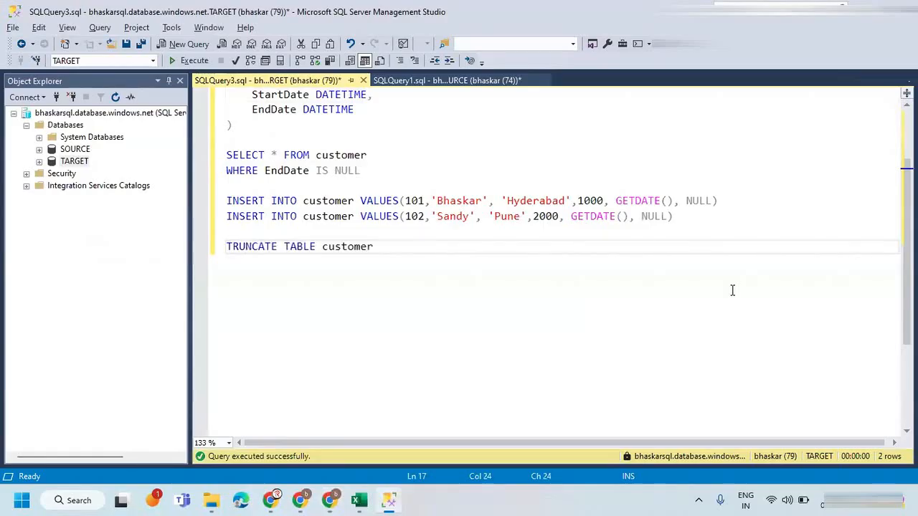
pyautogui.hotkey('shift', 'Home')
pyautogui.hotkey('ctrl', 'c')
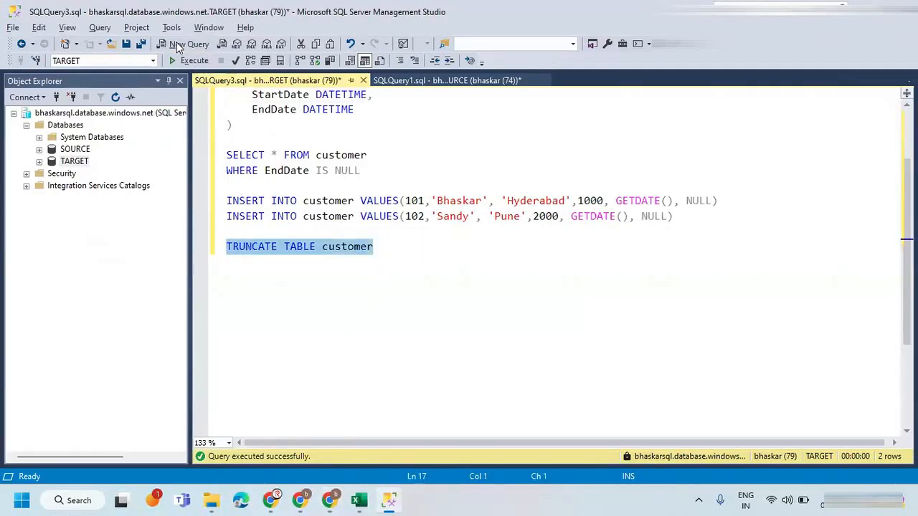
pyautogui.click(188, 60)
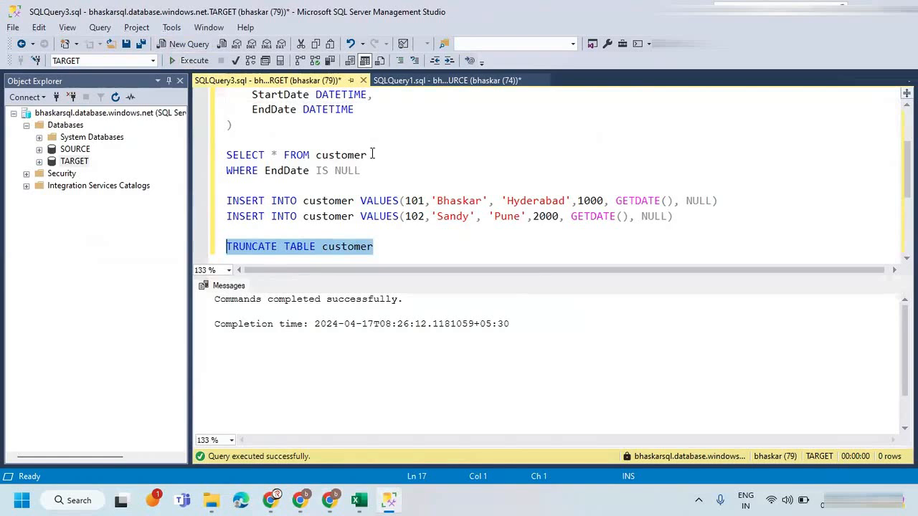
# Add the statement TRUNCATE TABLE customer at the end of the SOURCE query and execute only that statement.
pyautogui.click(419, 82)
pyautogui.hotkey('ctrl', 'r')
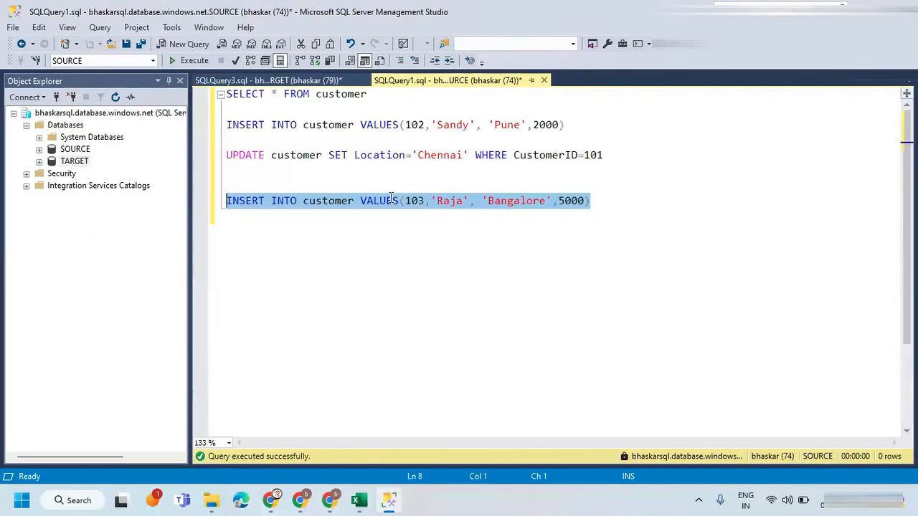
pyautogui.click(259, 82)
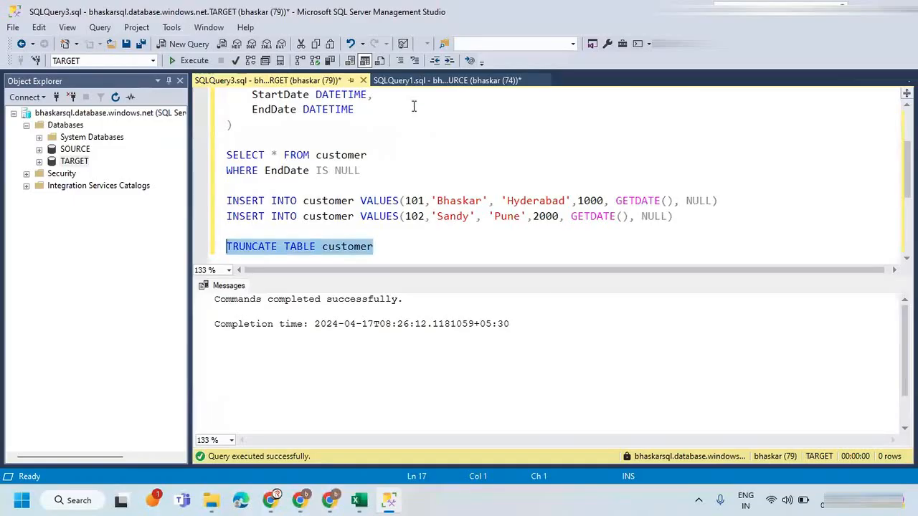
pyautogui.click(411, 81)
pyautogui.click(633, 199)
pyautogui.press('Return')
pyautogui.press('Return')
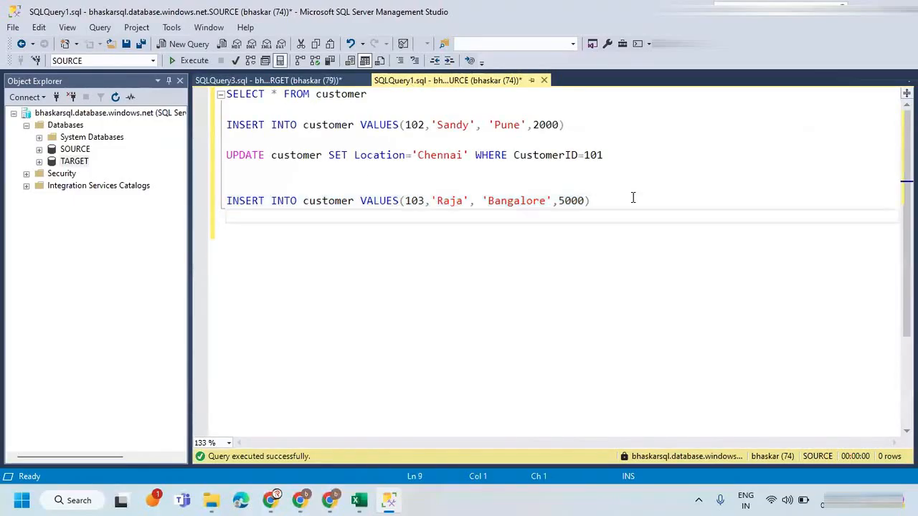
pyautogui.hotkey('ctrl', 'v')
pyautogui.moveTo(406, 232); pyautogui.dragTo(225, 231)
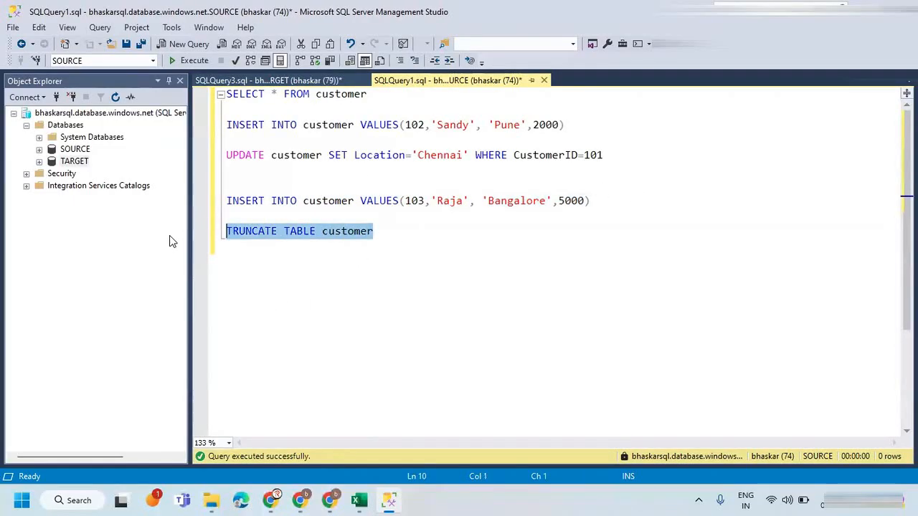
pyautogui.click(189, 60)
# Execute the SELECT statements on the customer table in both the SOURCE and TARGET queries to check their contents.
pyautogui.moveTo(381, 94); pyautogui.dragTo(225, 94)
pyautogui.click(189, 60)
pyautogui.click(252, 83)
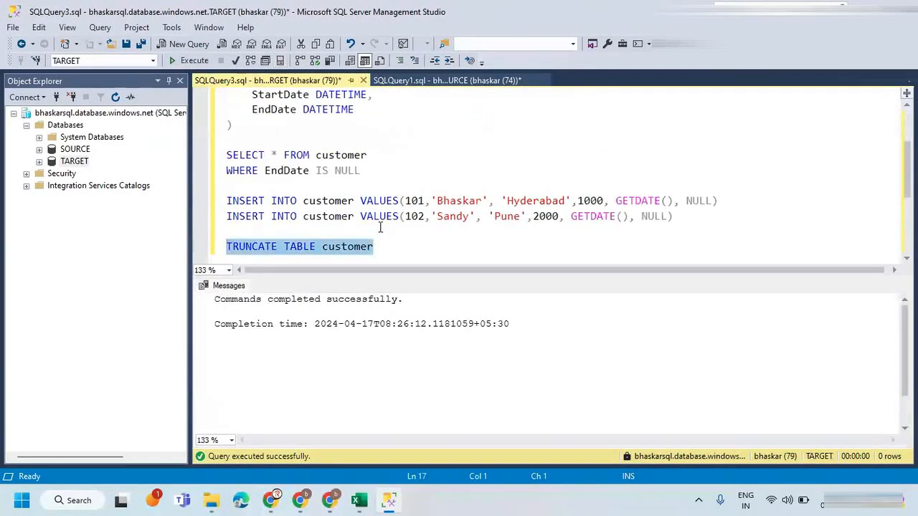
pyautogui.moveTo(361, 171); pyautogui.dragTo(192, 157)
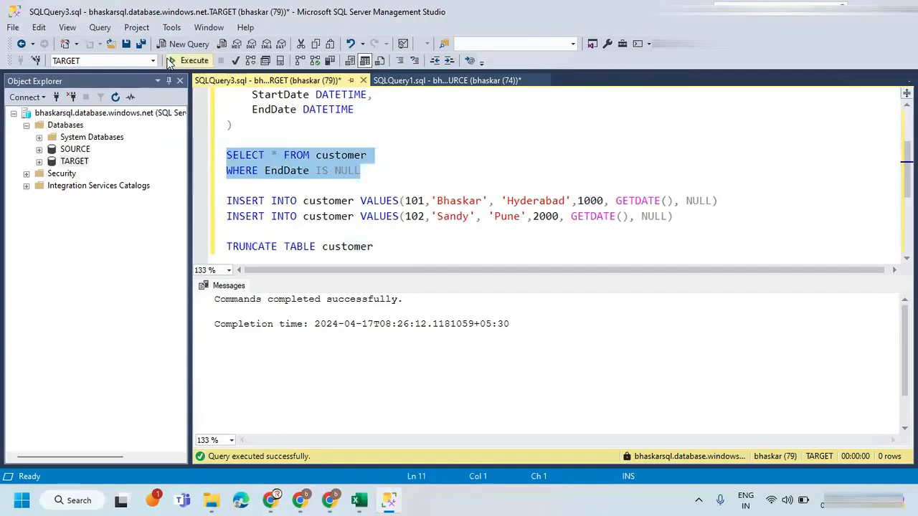
pyautogui.click(189, 60)
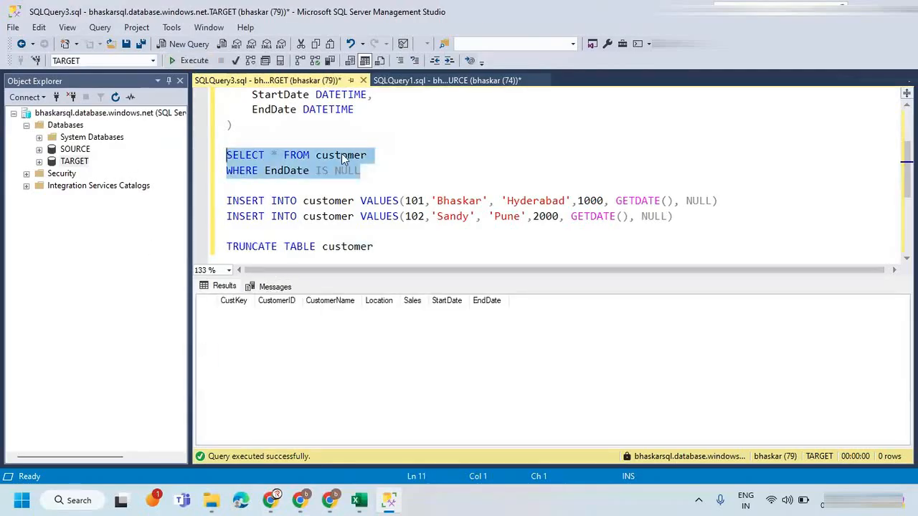
# Duplicate the Pune customer's INSERT statement above the original in the SOURCE query.
pyautogui.click(420, 81)
pyautogui.click(338, 170)
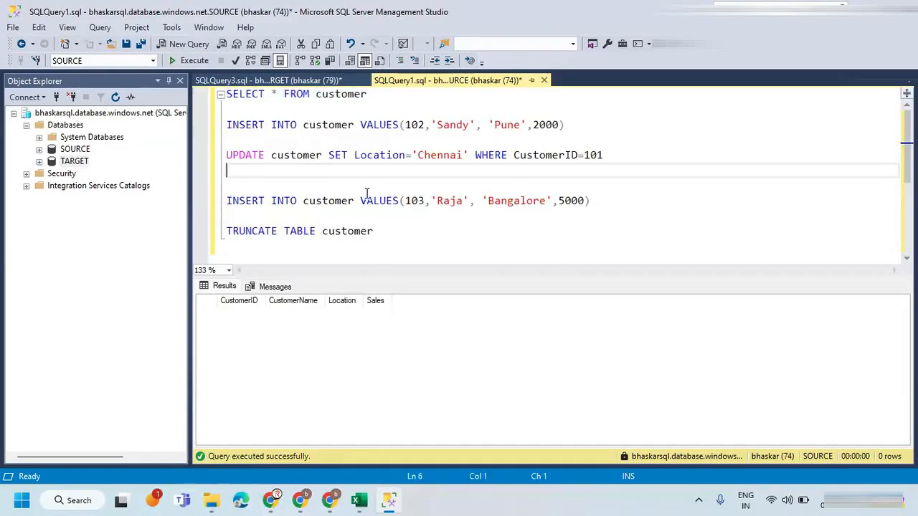
pyautogui.moveTo(569, 125); pyautogui.dragTo(204, 146)
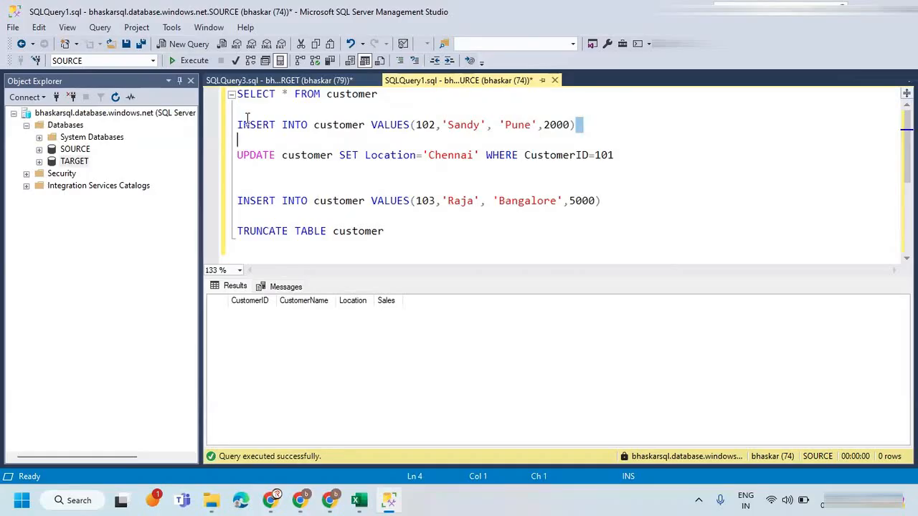
pyautogui.moveTo(586, 125); pyautogui.dragTo(236, 129)
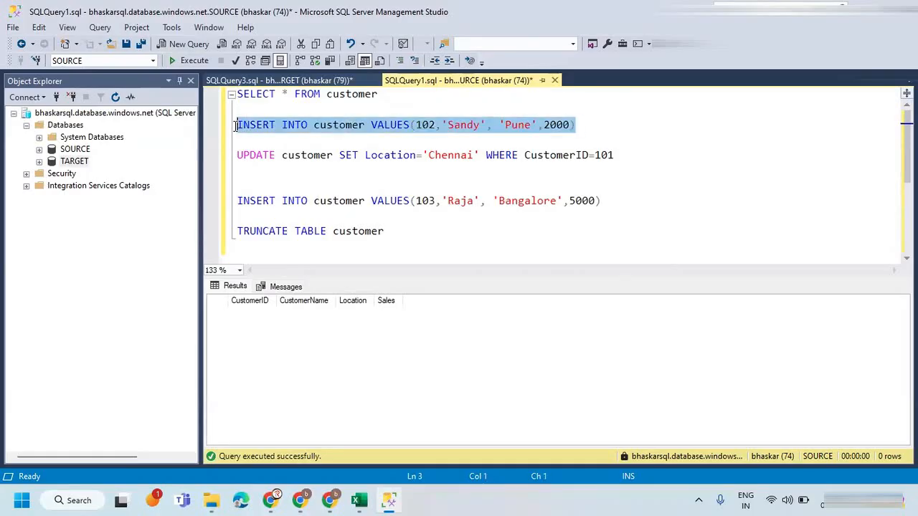
pyautogui.hotkey('ctrl', 'c')
pyautogui.click(302, 110)
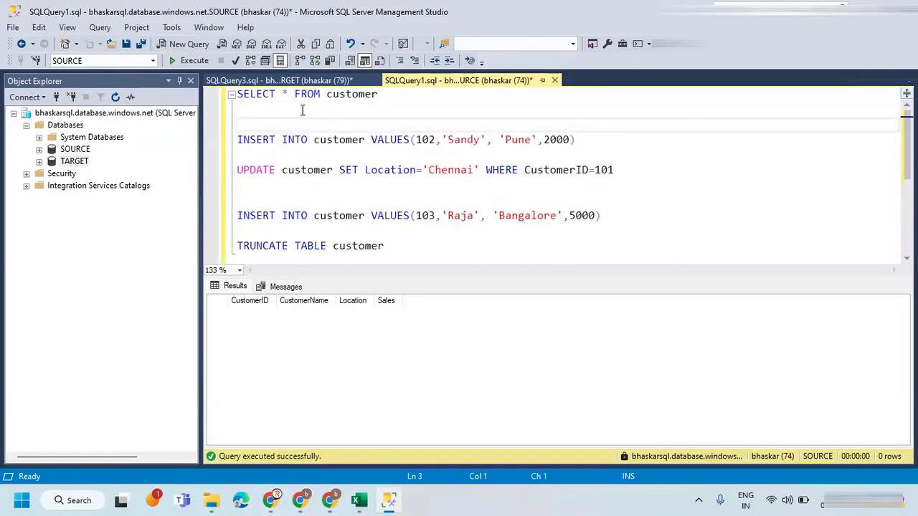
pyautogui.press('Return')
pyautogui.press('Return')
pyautogui.hotkey('ctrl', 'v')
pyautogui.press('Return')
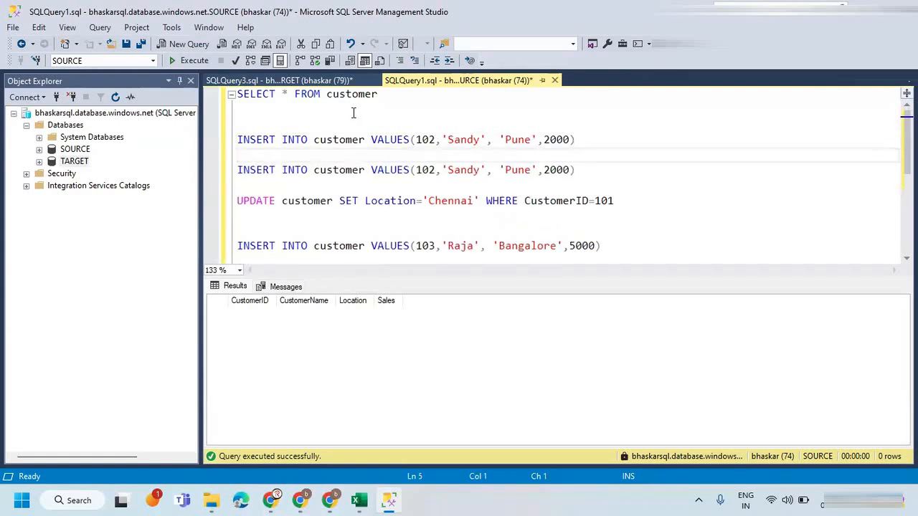
# Change the customer ID and name in the upper INSERT copy to match the first customer inserted in the TARGET query.
pyautogui.click(433, 140)
pyautogui.press('BackSpace')
pyautogui.write('1')
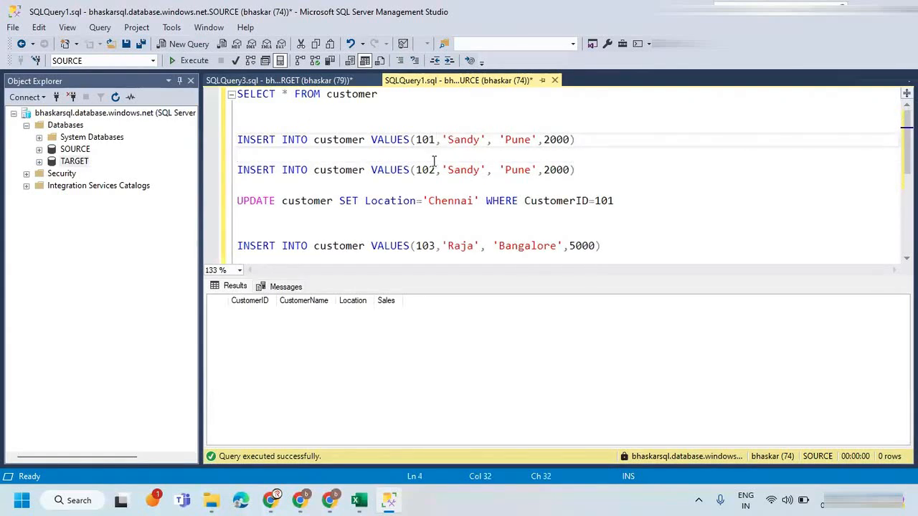
pyautogui.doubleClick(465, 140)
pyautogui.write('bHASK')
pyautogui.press('BackSpace')
pyautogui.press('BackSpace')
pyautogui.press('BackSpace')
pyautogui.press('BackSpace')
pyautogui.press('BackSpace')
pyautogui.write('Bhaskar')
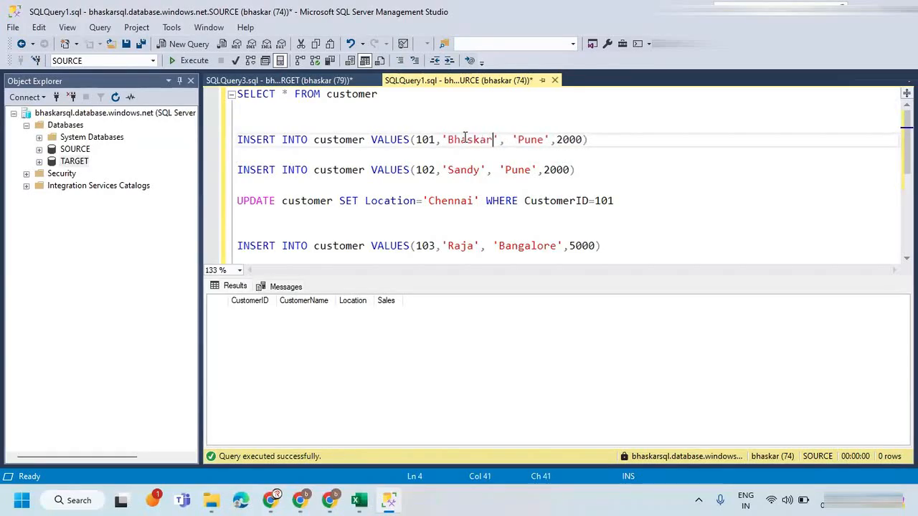
# Set the upper INSERT's location to Hyderabad and its sales value to 1000, and execute only that statement.
pyautogui.click(359, 499)
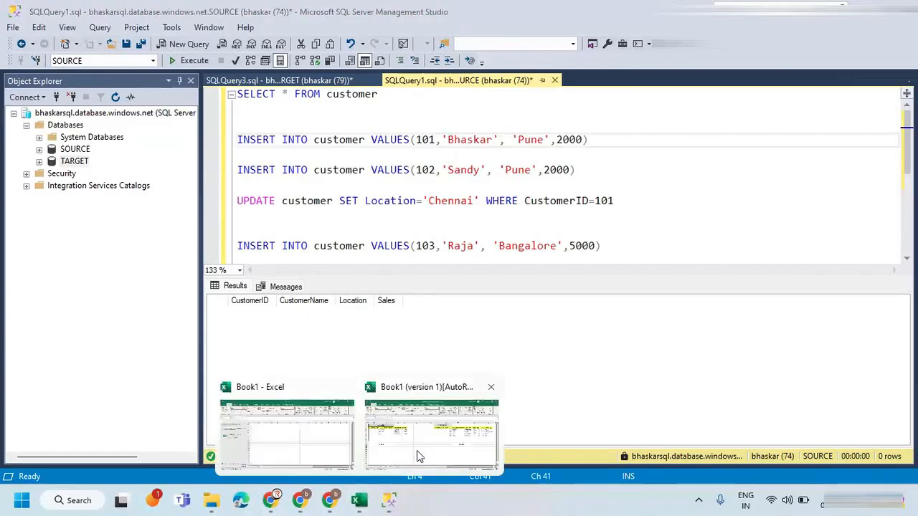
pyautogui.click(420, 457)
pyautogui.hotkey('alt', 'Tab')
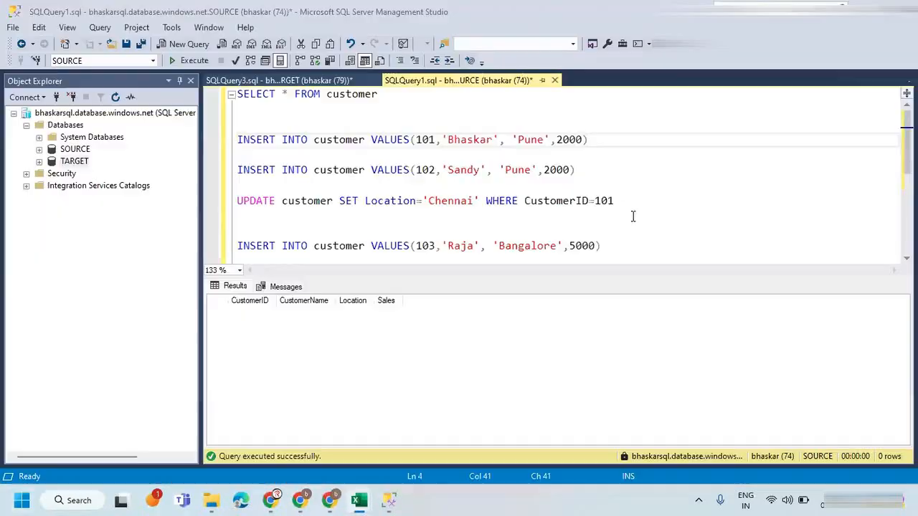
pyautogui.doubleClick(566, 140)
pyautogui.doubleClick(531, 139)
pyautogui.write('Hyderabad')
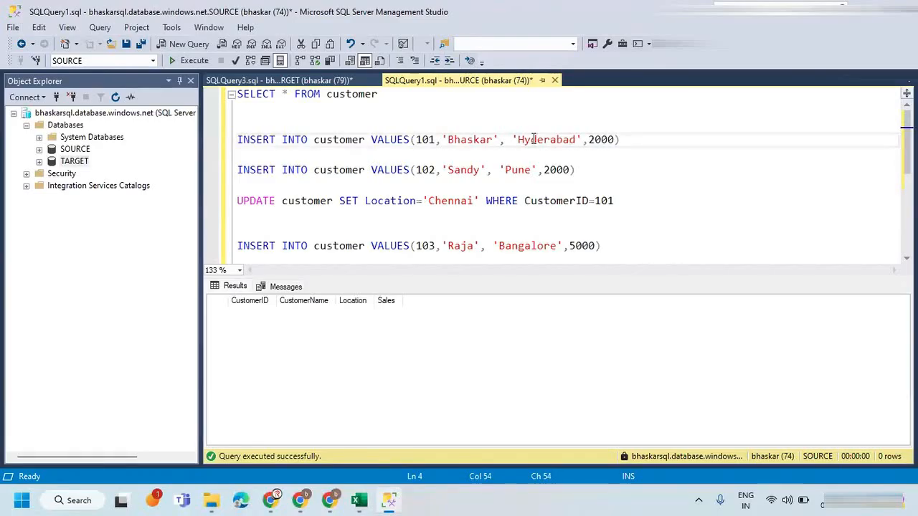
pyautogui.press('BackSpace')
pyautogui.write('1')
pyautogui.moveTo(627, 145); pyautogui.dragTo(194, 139)
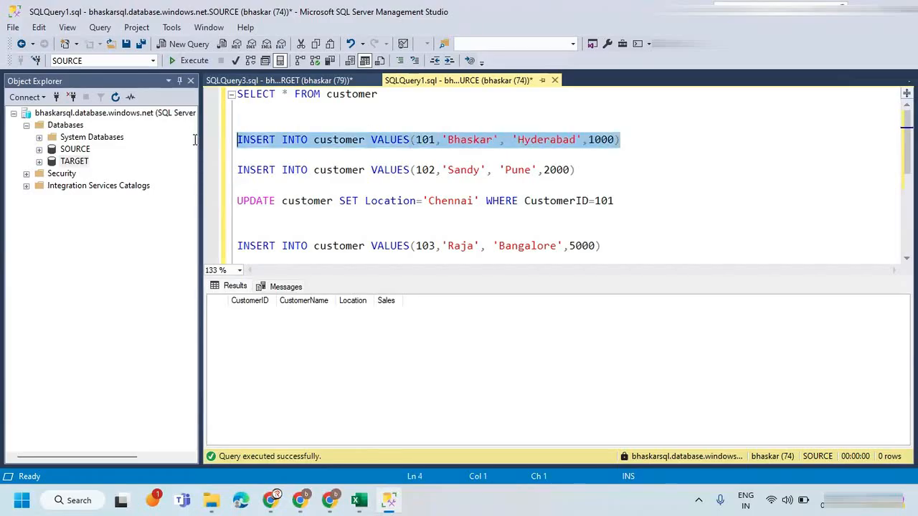
pyautogui.click(185, 62)
# Add the statement SELECT * FROM customer at the end of the TARGET query and execute only that statement.
pyautogui.click(259, 81)
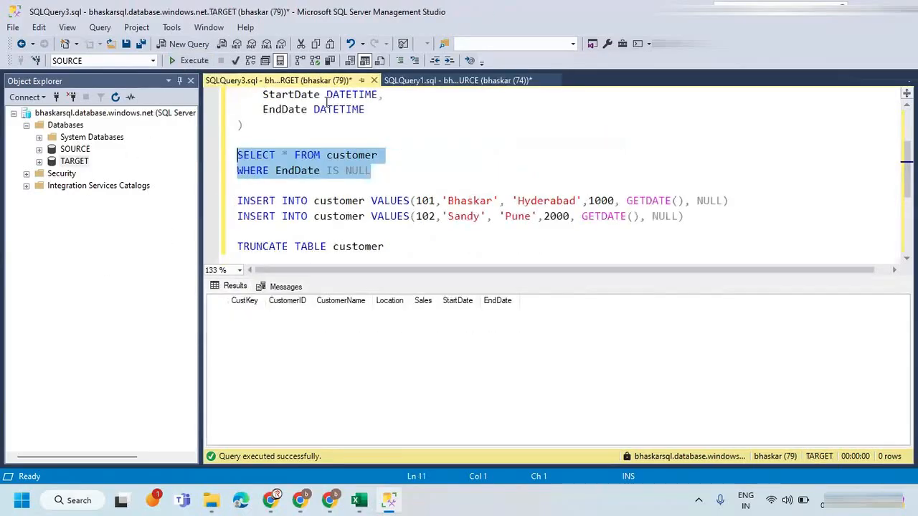
pyautogui.scroll(-2, 378, 215)
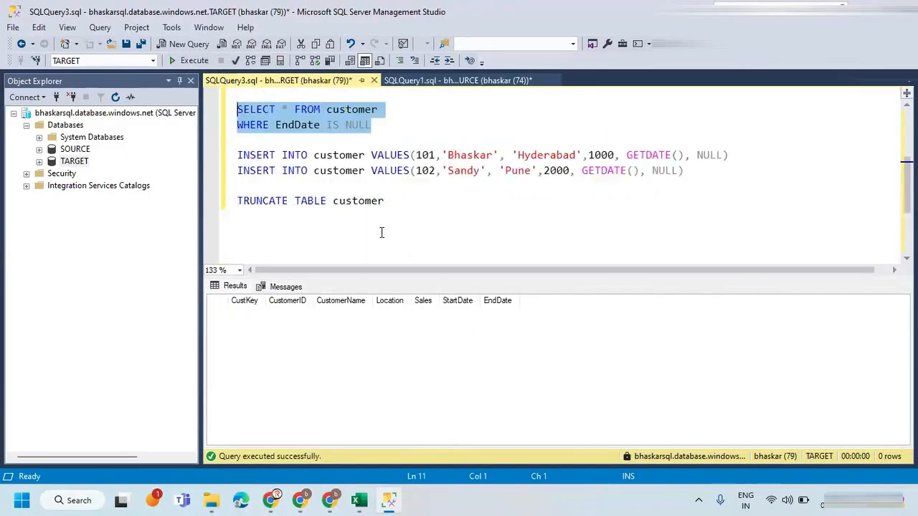
pyautogui.click(405, 158)
pyautogui.press('Return')
pyautogui.press('Return')
pyautogui.hotkey('ctrl', 'v')
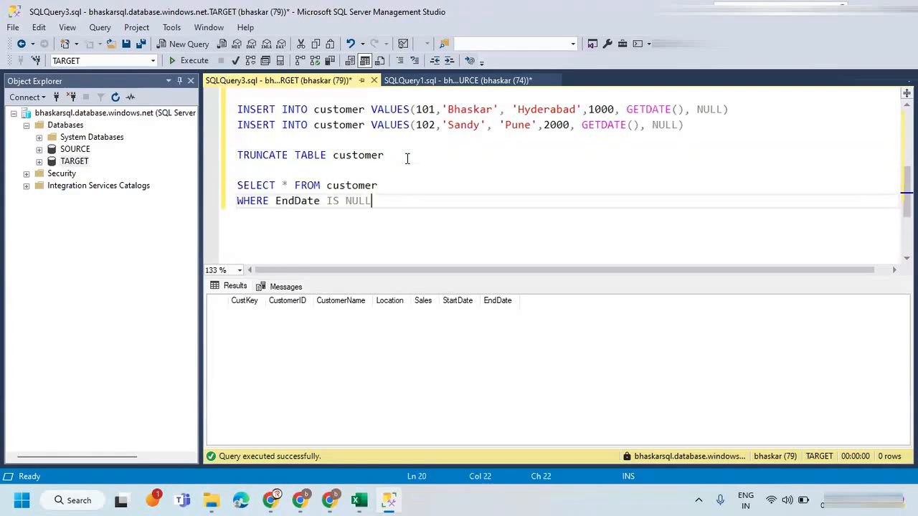
pyautogui.moveTo(389, 201); pyautogui.dragTo(236, 202)
pyautogui.press('BackSpace')
pyautogui.press('BackSpace')
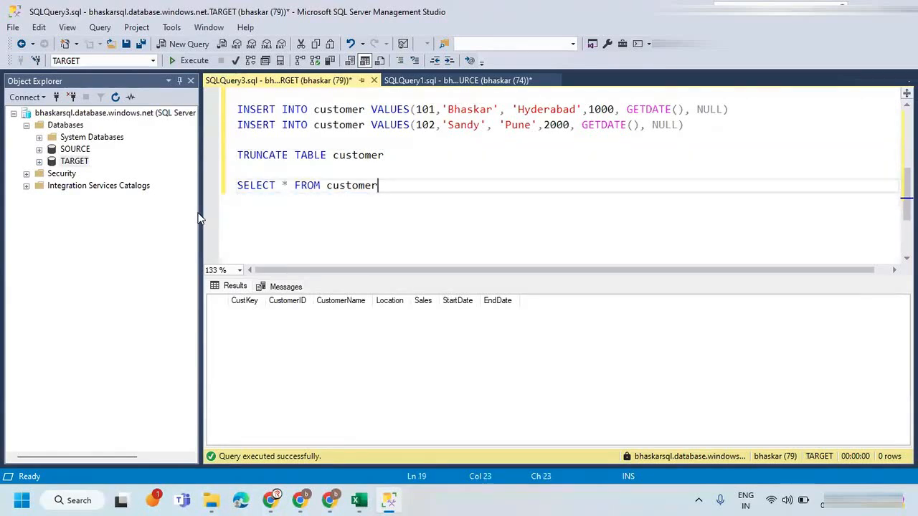
pyautogui.moveTo(392, 186); pyautogui.dragTo(172, 185)
pyautogui.click(193, 60)
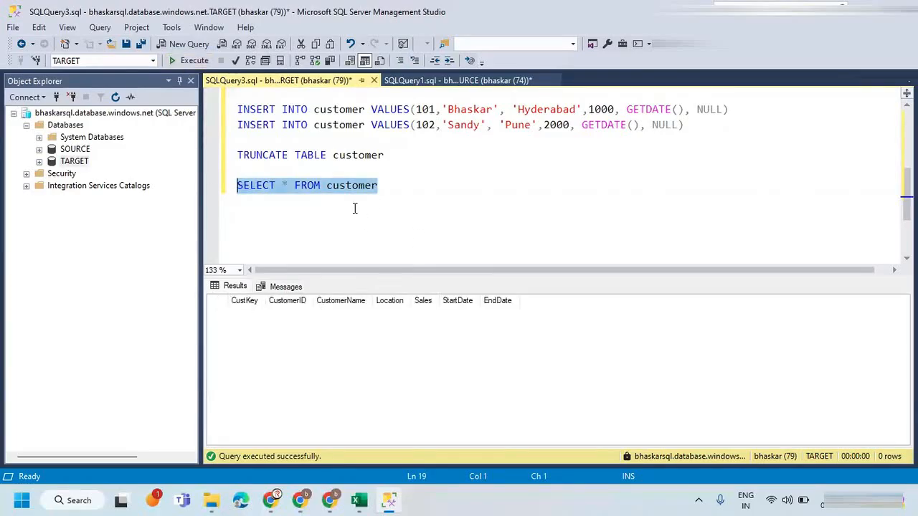
# Switch to Azure Data Factory in Chrome and start a debug run of pipeline pl_scd_type_2.
pyautogui.click(329, 500)
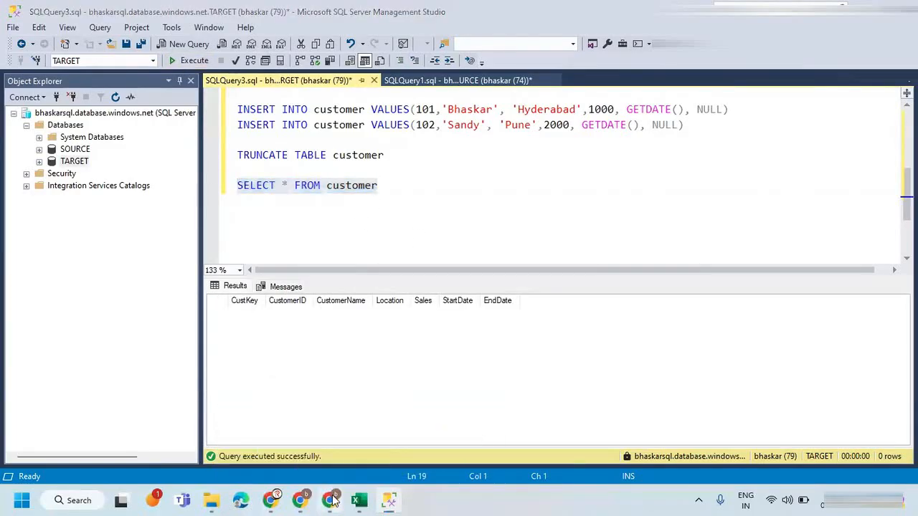
pyautogui.click(464, 265)
pyautogui.click(193, 117)
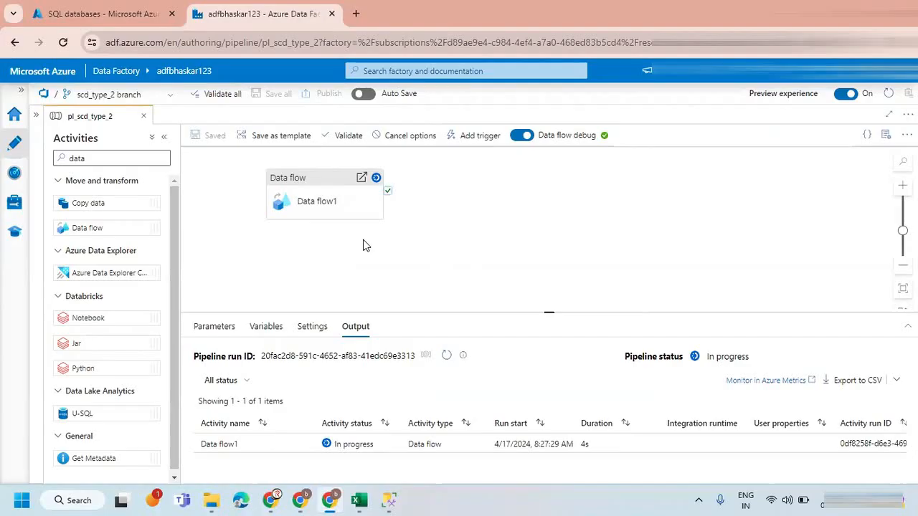
# Enlarge the pipeline's output area and keep refreshing the Data flow1 run status until the debug run finishes.
pyautogui.click(446, 355)
pyautogui.moveTo(538, 312); pyautogui.dragTo(537, 261)
pyautogui.click(446, 306)
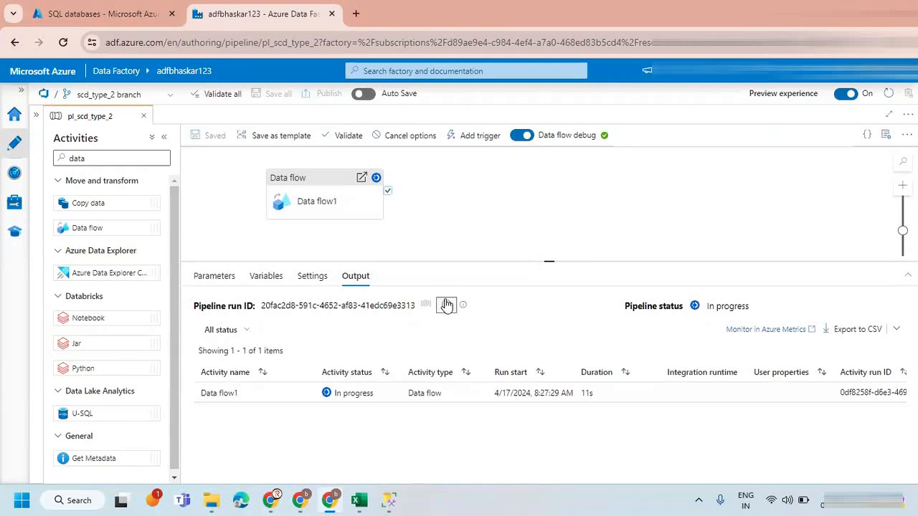
pyautogui.click(447, 306)
pyautogui.click(446, 306)
pyautogui.click(447, 306)
pyautogui.click(447, 306)
pyautogui.click(446, 306)
pyautogui.click(447, 306)
pyautogui.click(446, 306)
pyautogui.click(447, 306)
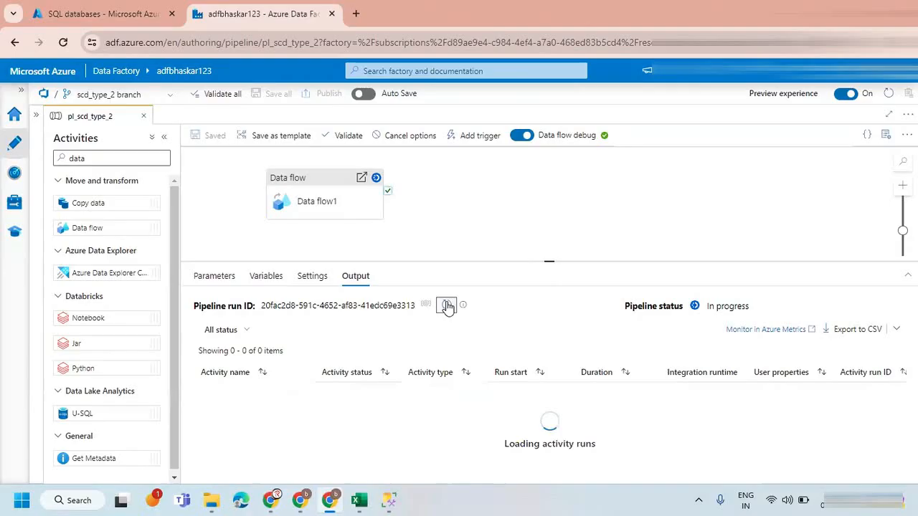
pyautogui.click(447, 306)
pyautogui.click(447, 306)
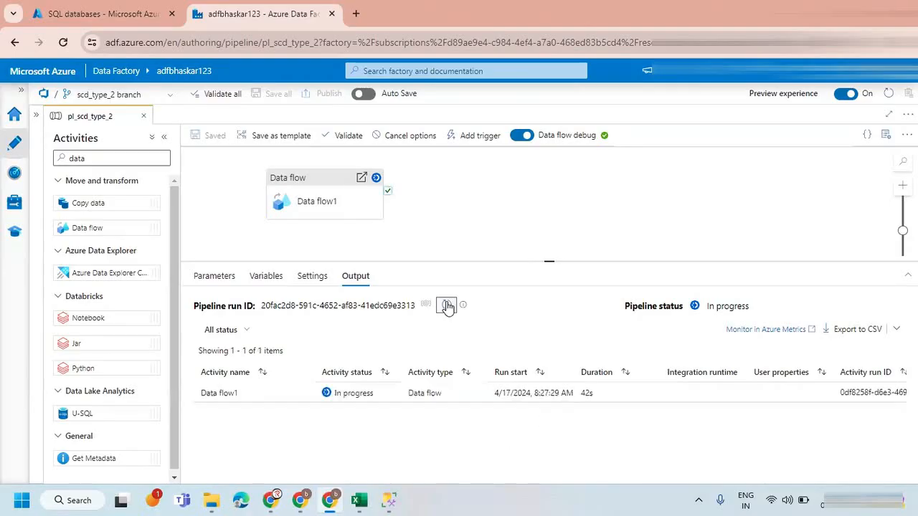
pyautogui.click(447, 306)
pyautogui.click(446, 306)
pyautogui.click(447, 306)
pyautogui.click(447, 306)
pyautogui.click(445, 306)
pyautogui.click(445, 306)
pyautogui.click(445, 307)
pyautogui.click(446, 307)
pyautogui.click(445, 307)
pyautogui.click(446, 307)
pyautogui.click(447, 307)
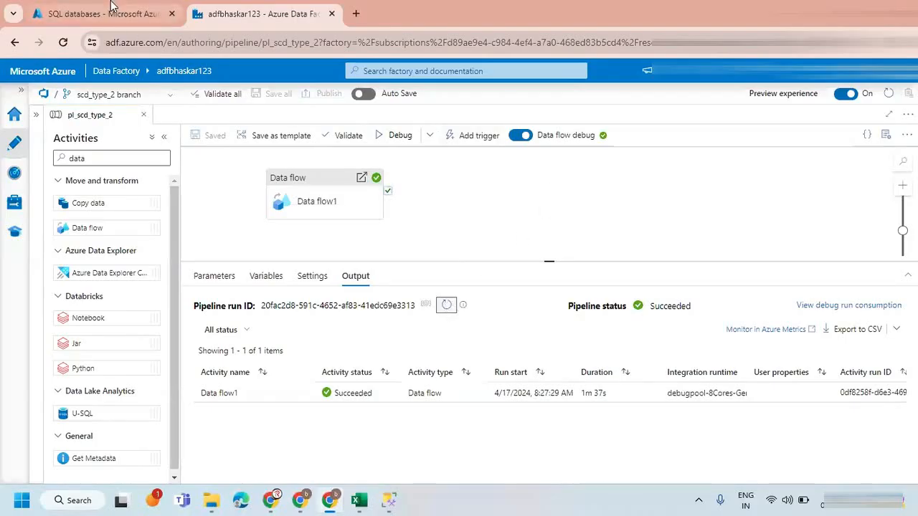
# Switch to SQL Server Management Studio, rerun SELECT * FROM customer on TARGET, and examine the loaded row's key, customer ID and EndDate.
pyautogui.click(114, 12)
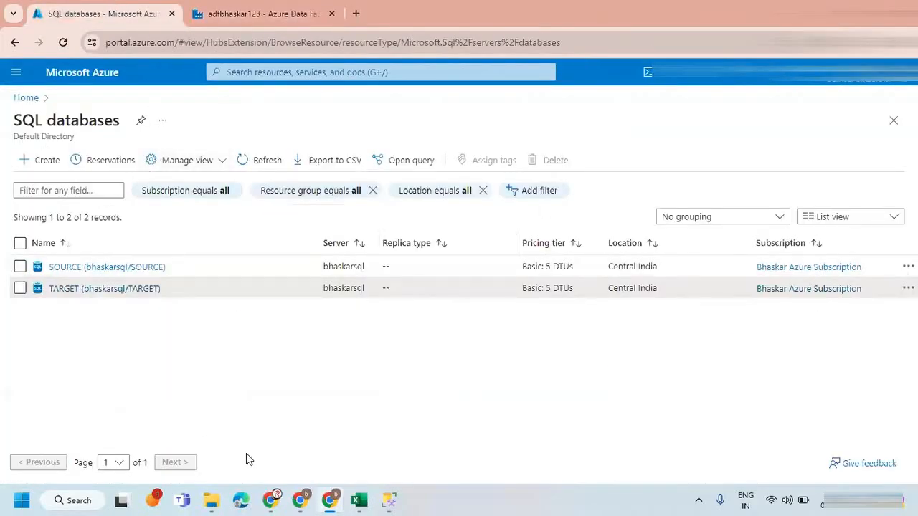
pyautogui.click(276, 7)
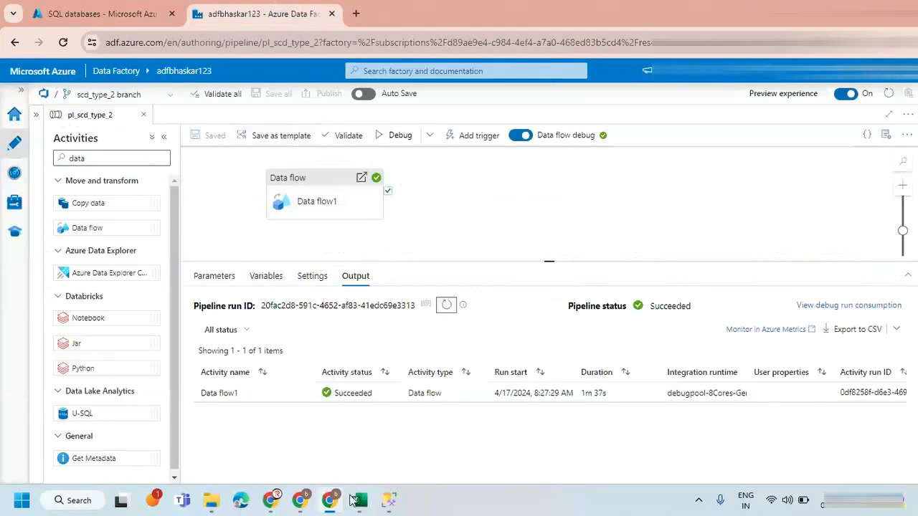
pyautogui.click(388, 500)
pyautogui.click(190, 61)
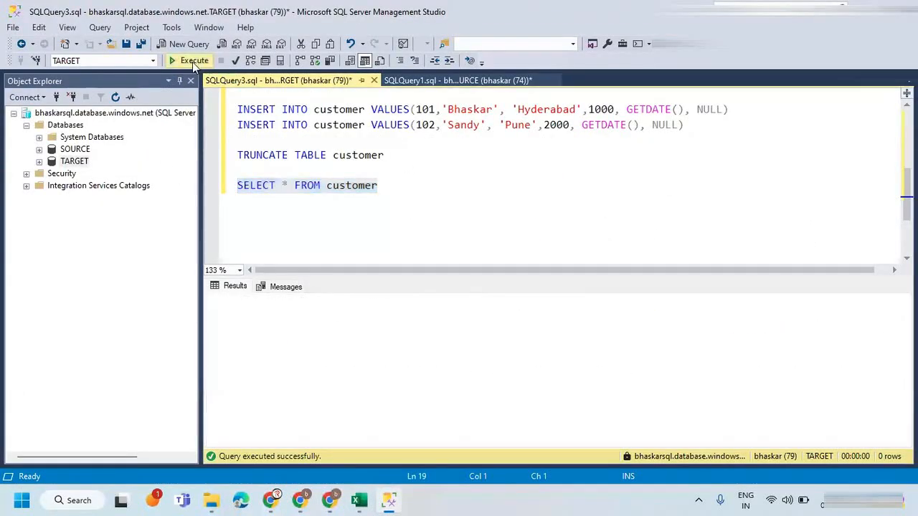
pyautogui.click(218, 314)
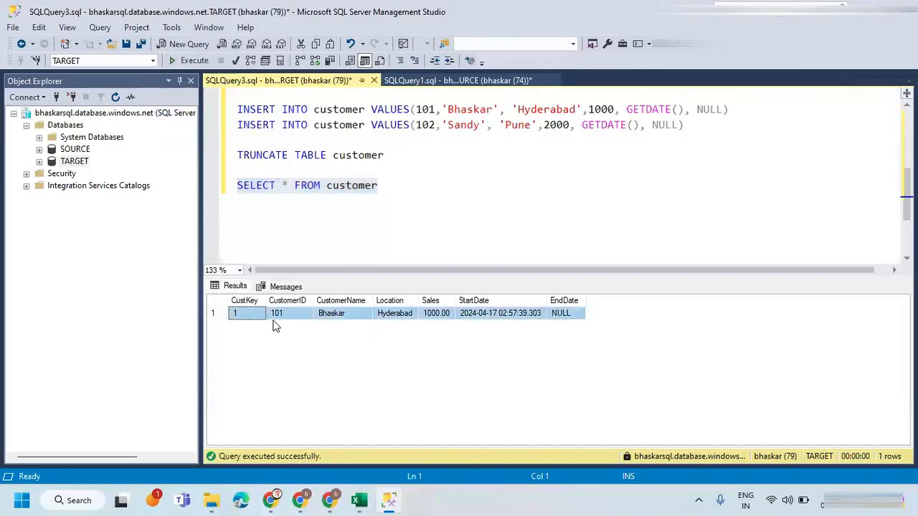
pyautogui.click(254, 316)
pyautogui.click(280, 315)
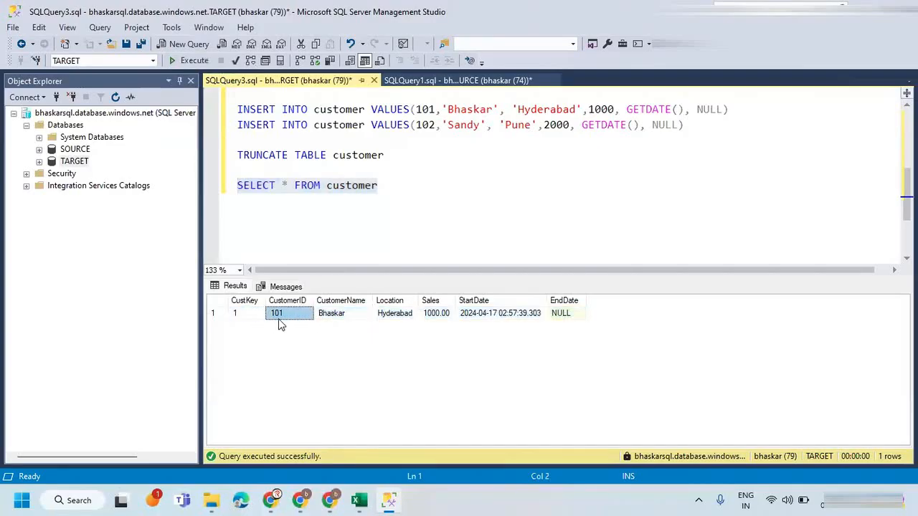
pyautogui.click(573, 315)
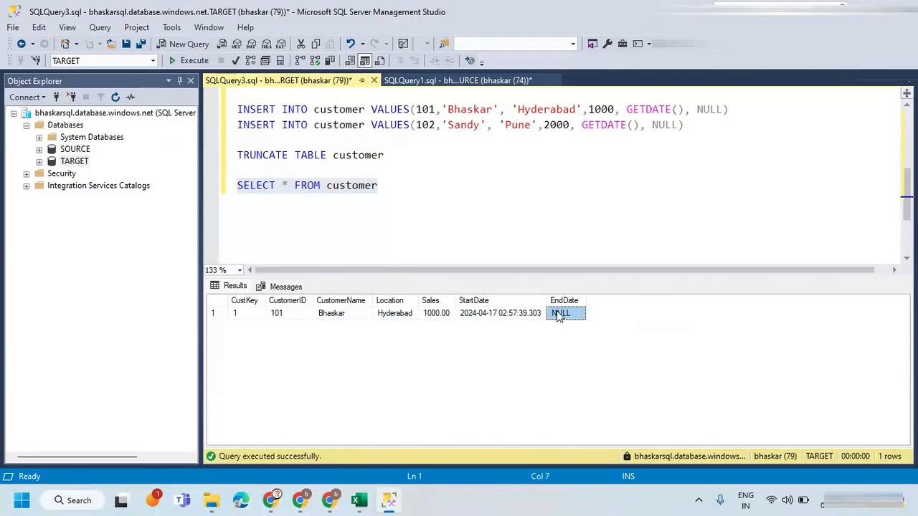
# Execute only the INSERT statement for customer 102 (Pune, 2000) in the SOURCE query, and hide the results pane.
pyautogui.click(407, 82)
pyautogui.moveTo(582, 169); pyautogui.dragTo(227, 170)
pyautogui.click(189, 61)
pyautogui.hotkey('ctrl', 'r')
pyautogui.click(366, 189)
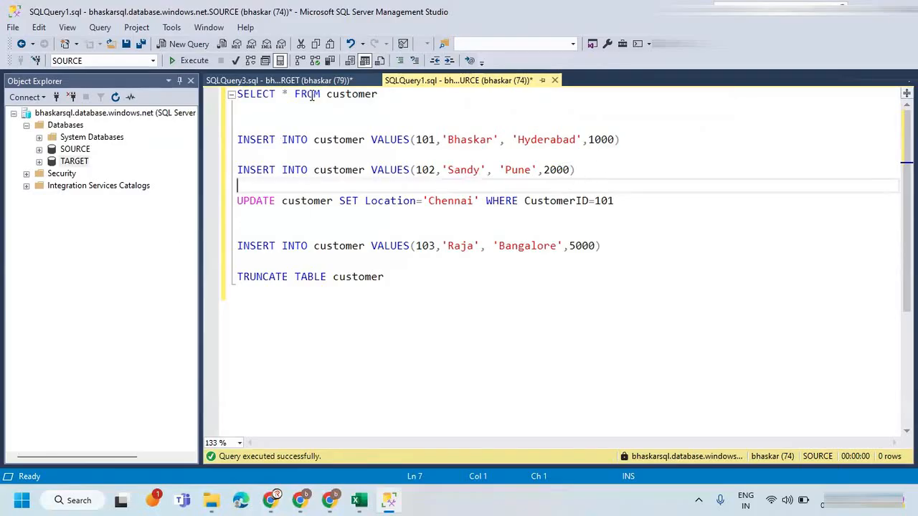
# Switch to Azure Data Factory in Chrome, start a debug run of pl_scd_type_2, and refresh its status until the run finishes.
pyautogui.hotkey('alt', 'Tab')
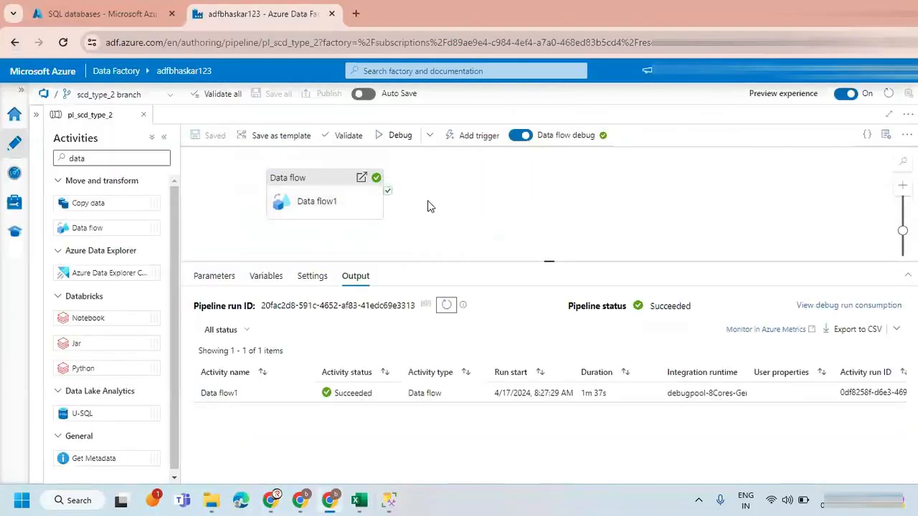
pyautogui.click(396, 135)
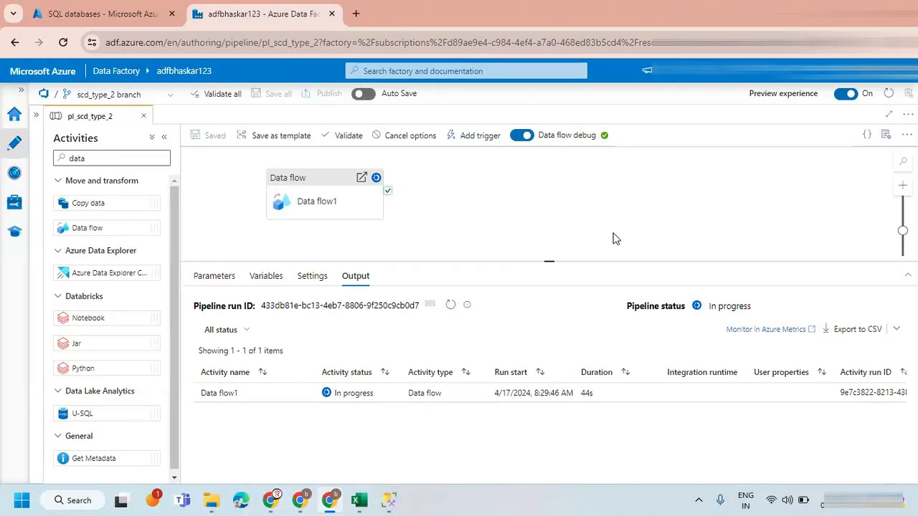
pyautogui.click(450, 307)
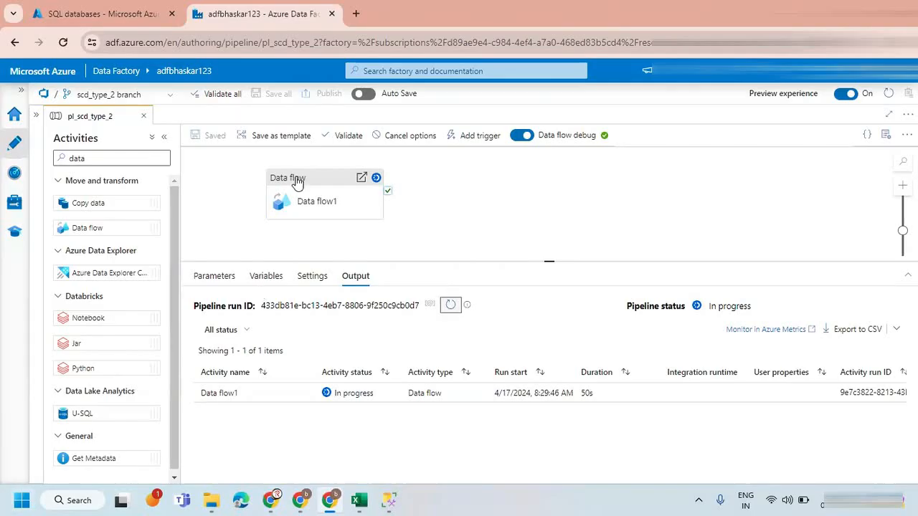
pyautogui.click(451, 306)
pyautogui.click(451, 306)
pyautogui.click(450, 306)
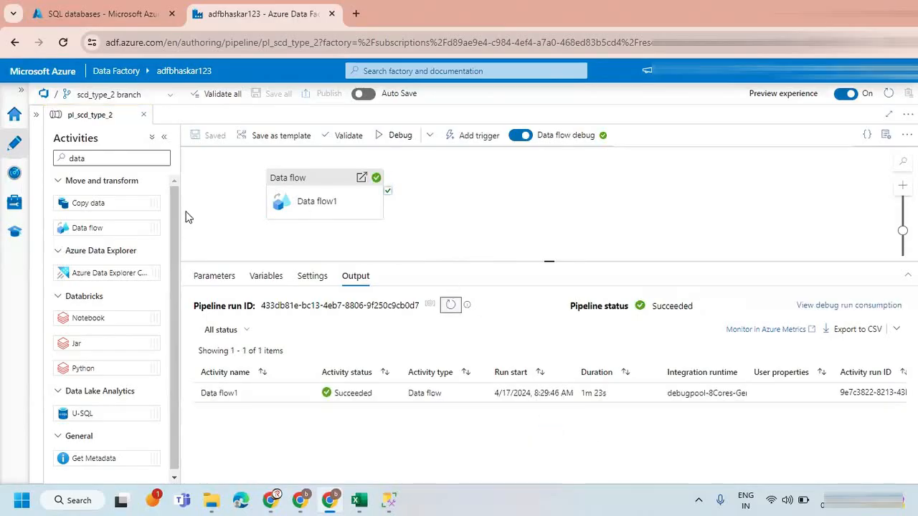
# Switch to SQL Server Management Studio and rerun SELECT * FROM customer on TARGET to check the load of customer 102.
pyautogui.click(389, 500)
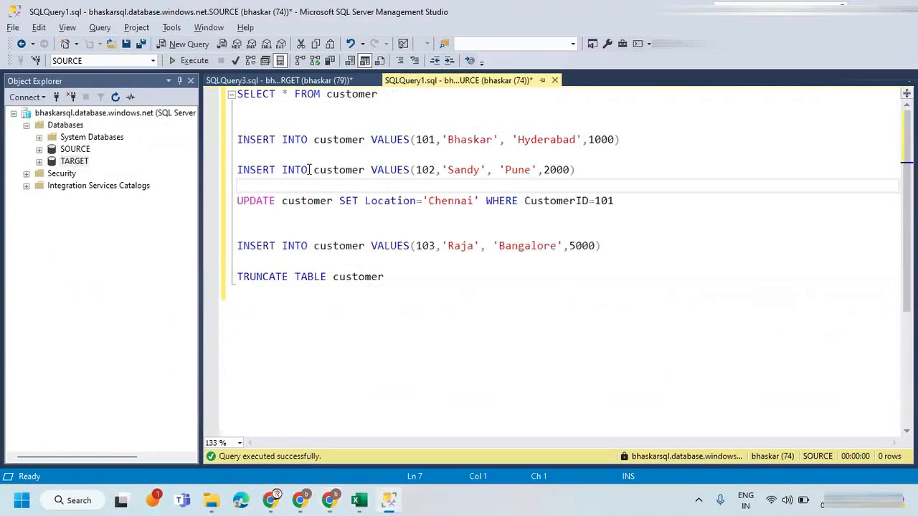
pyautogui.click(310, 81)
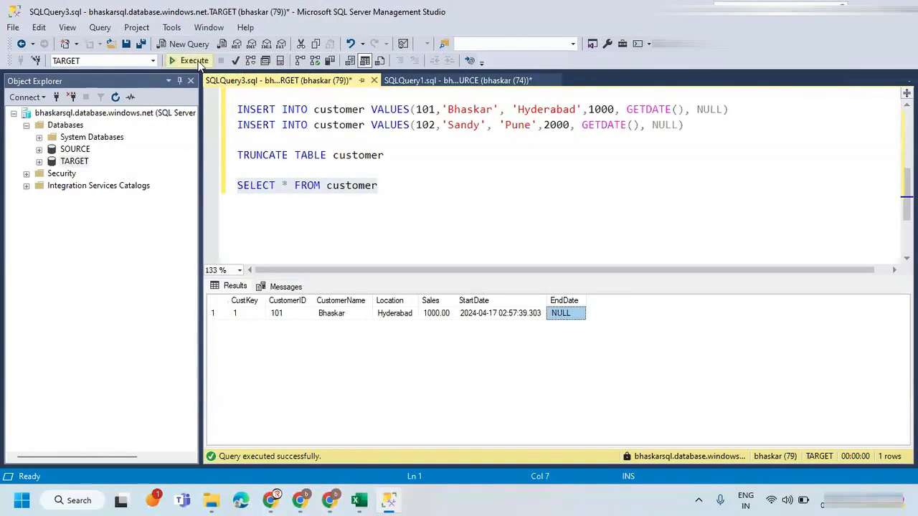
pyautogui.click(188, 60)
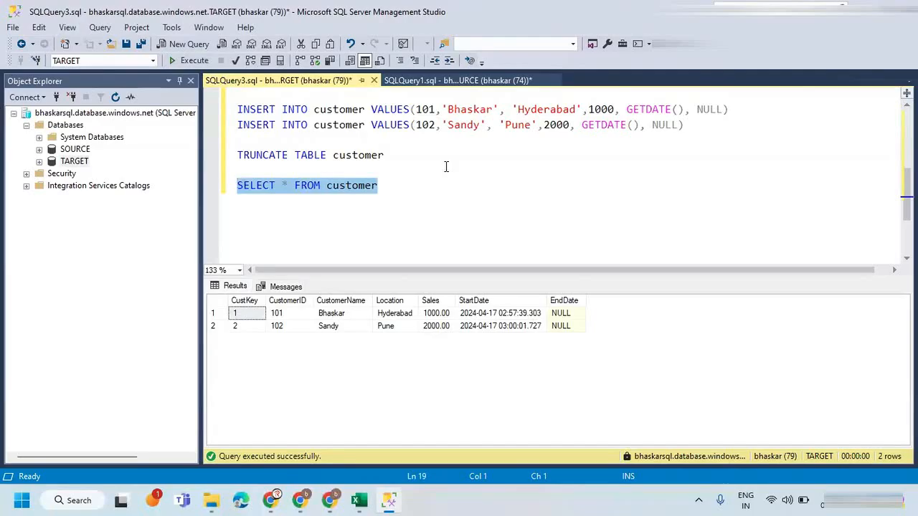
# Execute only the INSERT statement for customer 103 (Bangalore, 5000) in the SOURCE query.
pyautogui.click(434, 80)
pyautogui.moveTo(601, 247); pyautogui.dragTo(228, 247)
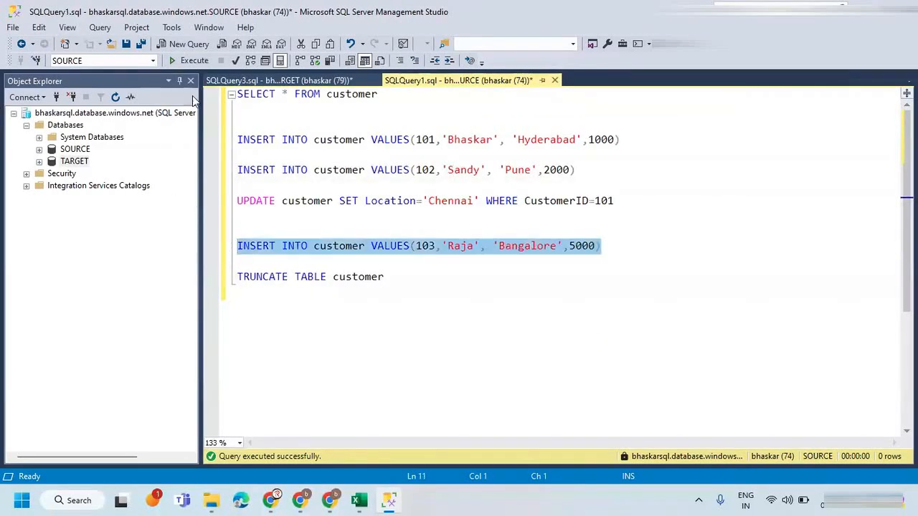
pyautogui.click(192, 62)
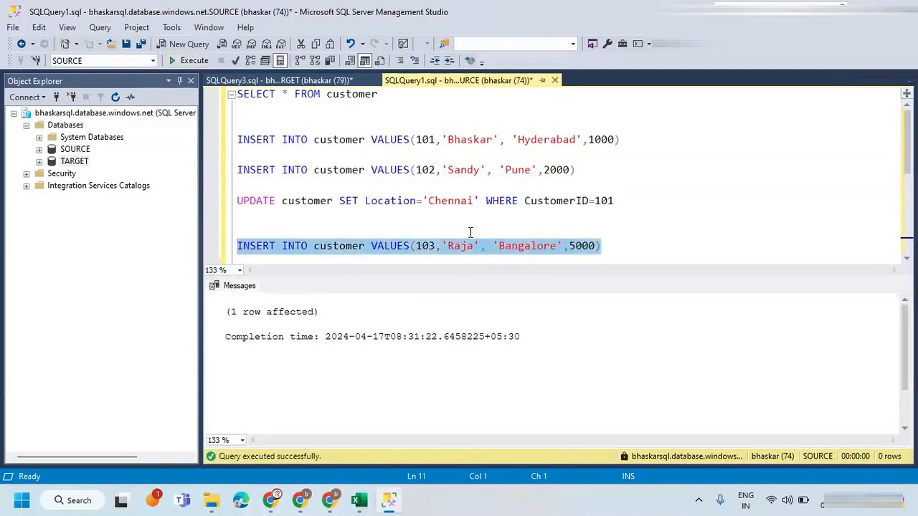
# Execute only the UPDATE statement in the SOURCE query that sets Location to 'Chennai' for CustomerID 101.
pyautogui.click(442, 204)
pyautogui.moveTo(630, 200); pyautogui.dragTo(215, 202)
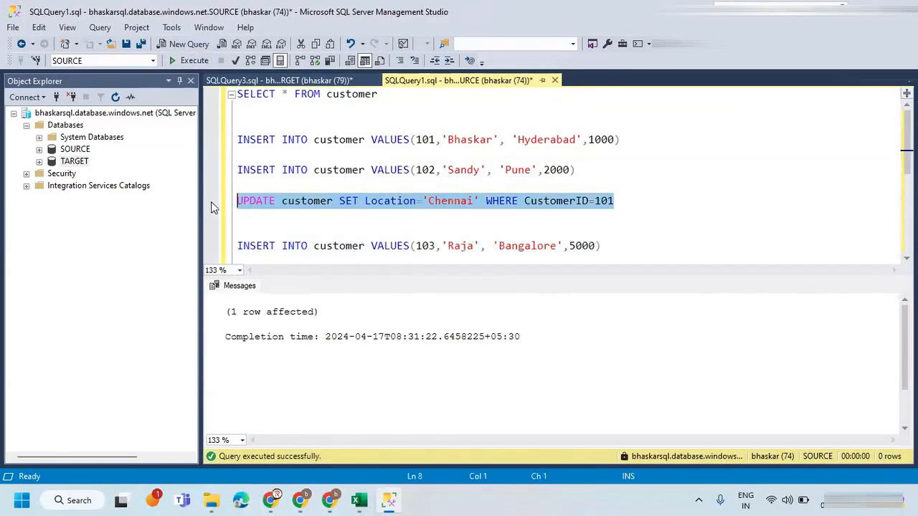
pyautogui.click(195, 63)
pyautogui.click(392, 231)
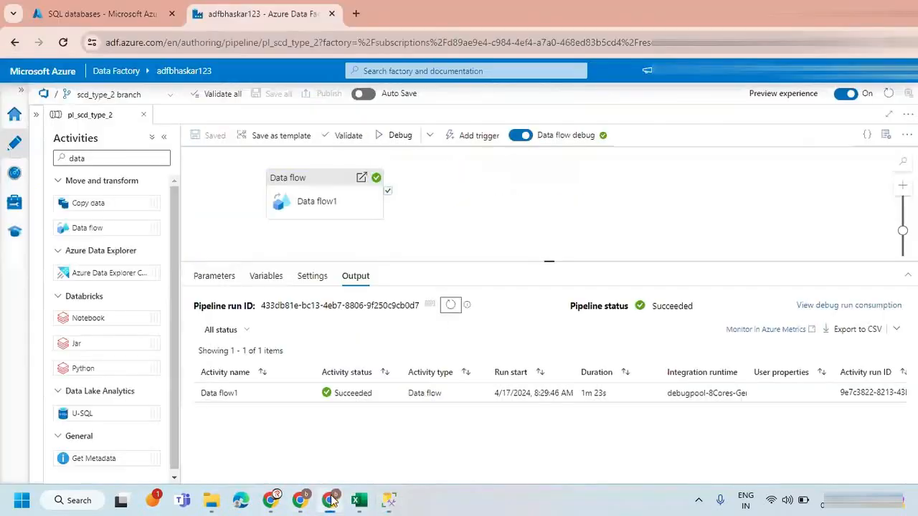
# Switch to Azure Data Factory, debug pl_scd_type_2 again with the Activities pane collapsed, and refresh the Data flow1 run status.
pyautogui.click(329, 499)
pyautogui.click(391, 136)
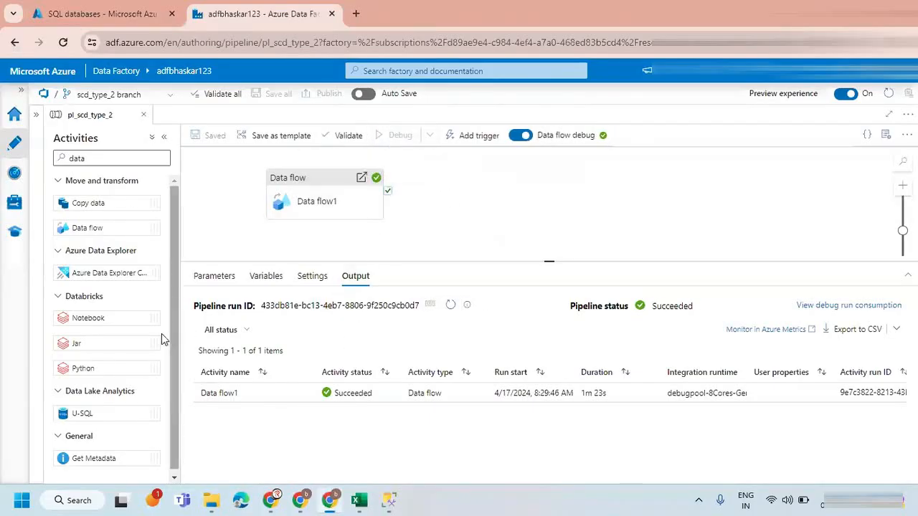
pyautogui.click(166, 139)
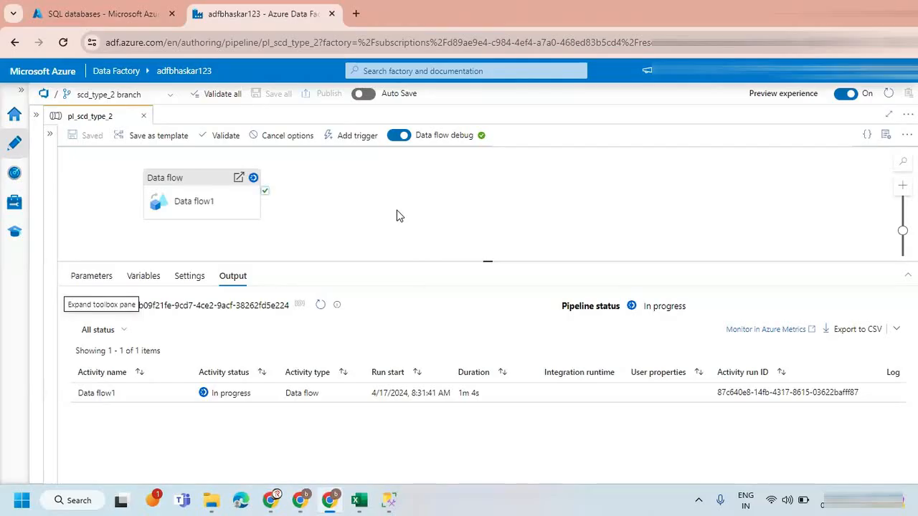
pyautogui.click(319, 306)
pyautogui.click(319, 306)
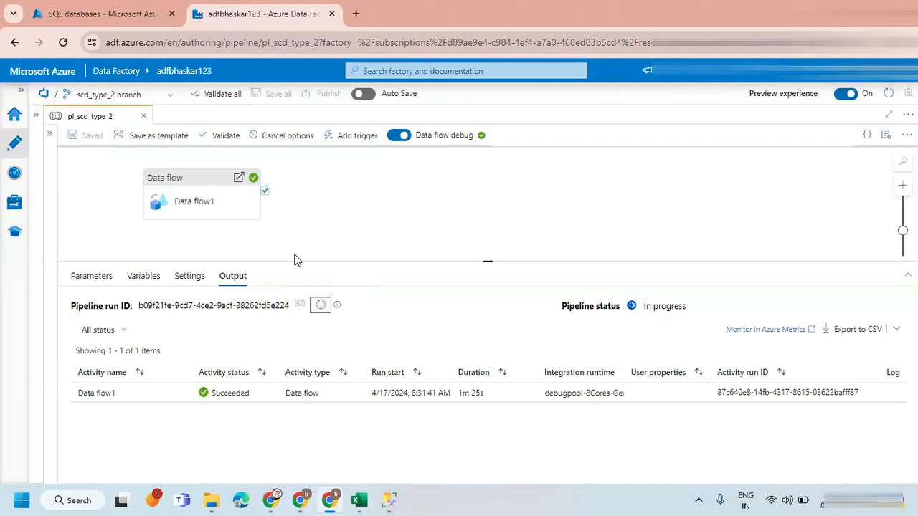
# Switch to SQL Server Management Studio and rerun SELECT * FROM customer on TARGET to check the new and changed customers.
pyautogui.click(388, 500)
pyautogui.click(245, 81)
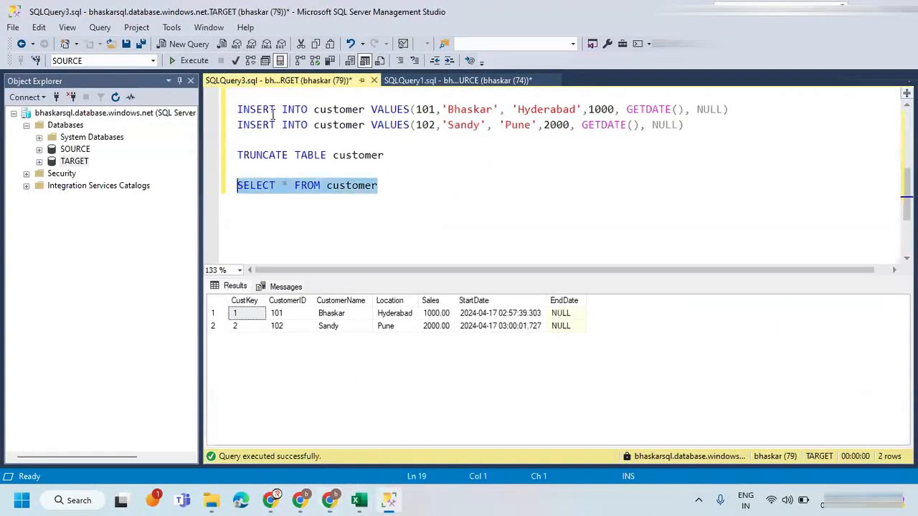
pyautogui.click(193, 61)
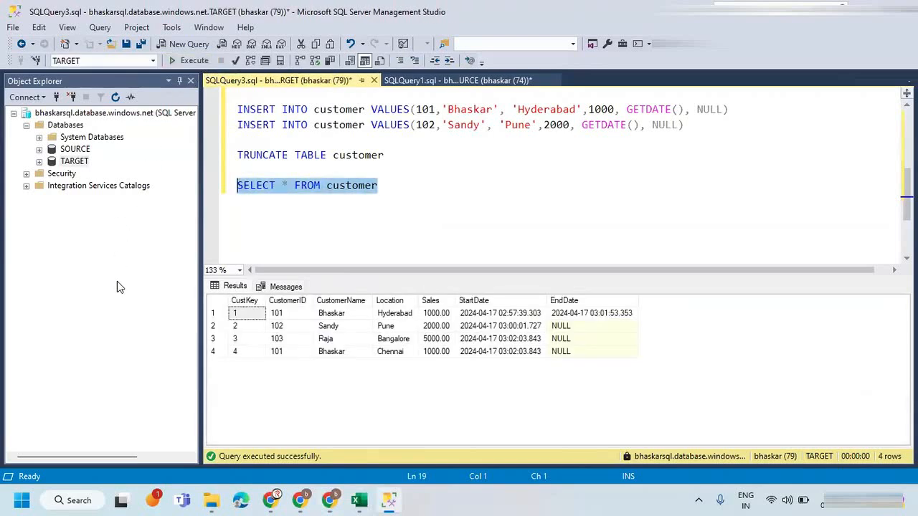
# Compare the two TARGET rows of customer 101 by CustKey and Location, and examine the rows for customers 102 and 103.
pyautogui.click(215, 316)
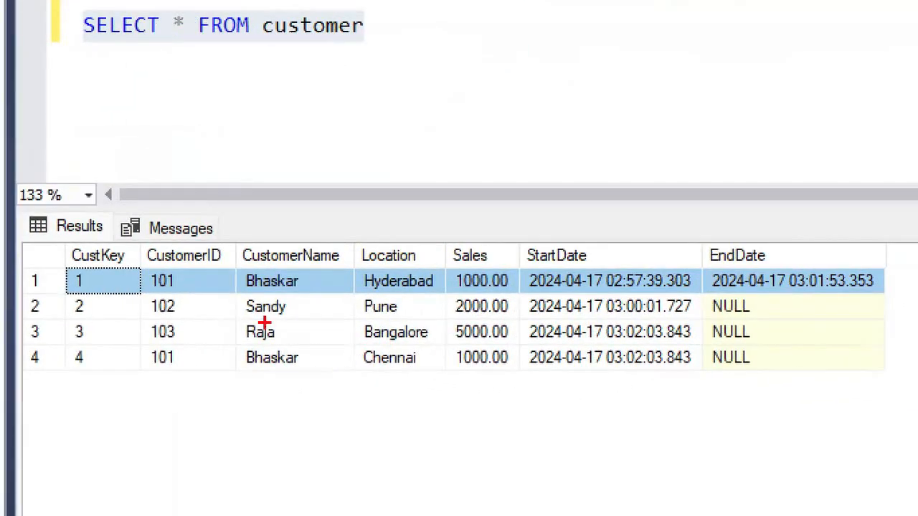
pyautogui.moveTo(354, 287)
pyautogui.mouseDown()
pyautogui.moveTo(409, 286)
pyautogui.moveTo(423, 264)
pyautogui.moveTo(355, 282)
pyautogui.mouseUp()
pyautogui.moveTo(432, 350)
pyautogui.mouseDown()
pyautogui.moveTo(410, 344)
pyautogui.moveTo(337, 367)
pyautogui.moveTo(426, 369)
pyautogui.moveTo(402, 339)
pyautogui.mouseUp()
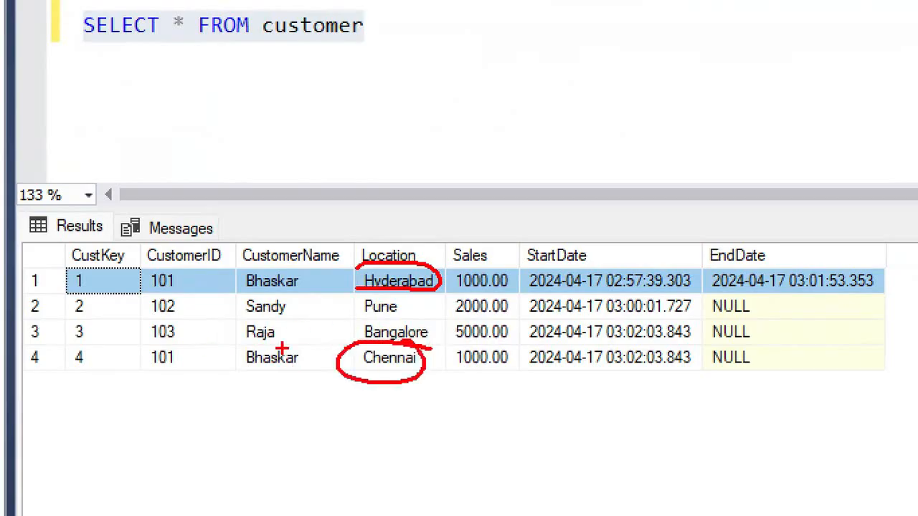
pyautogui.moveTo(12, 361); pyautogui.dragTo(92, 349)
pyautogui.moveTo(48, 290); pyautogui.dragTo(129, 218)
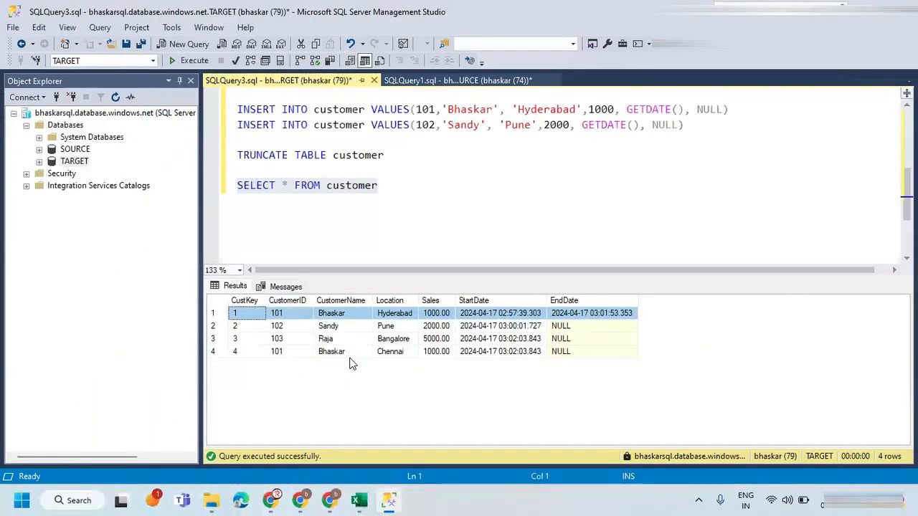
pyautogui.click(399, 325)
pyautogui.click(427, 340)
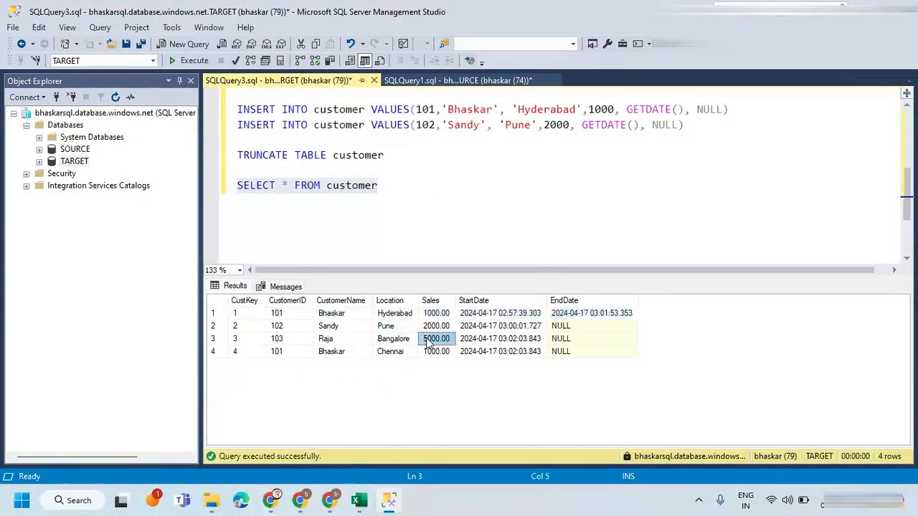
pyautogui.click(278, 315)
pyautogui.click(441, 186)
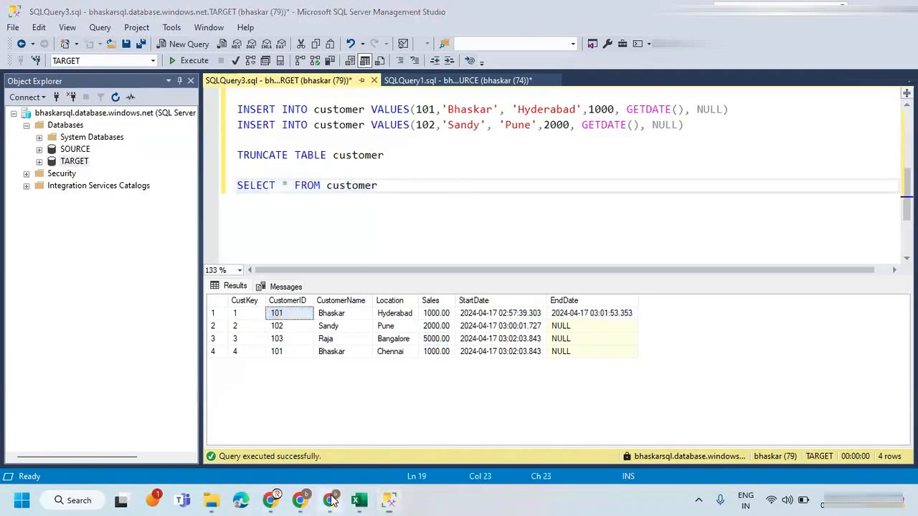
# Switch to Azure Data Factory, open the Data flow1 run details, and examine the rows written by sink1 and sink2.
pyautogui.click(329, 499)
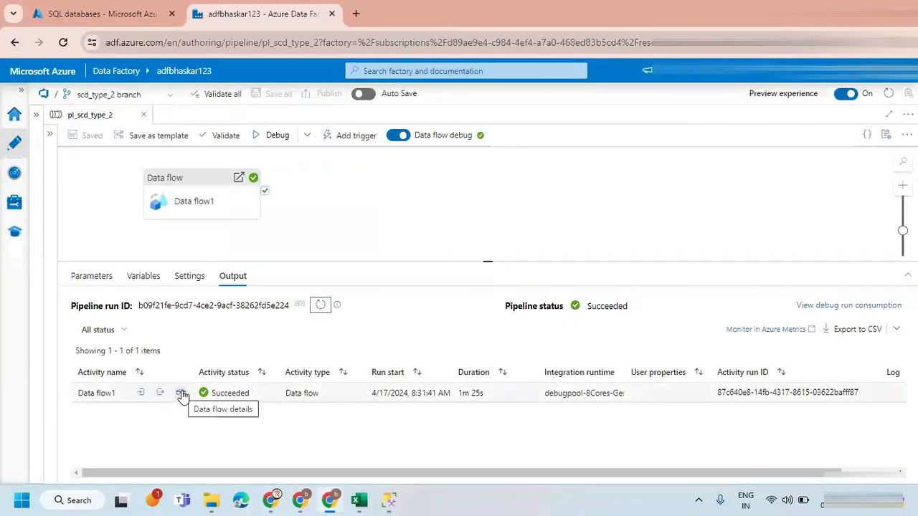
pyautogui.click(181, 393)
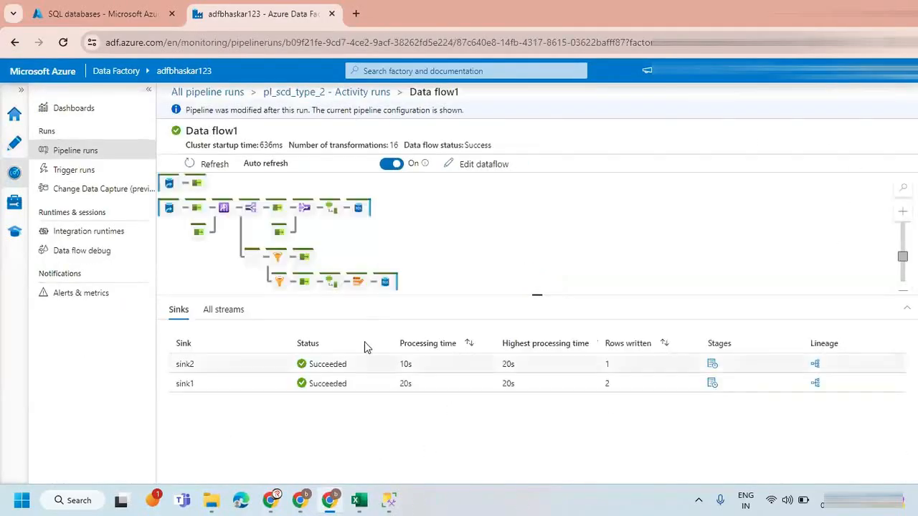
pyautogui.scroll(1, 441, 253)
pyautogui.scroll(3, 441, 254)
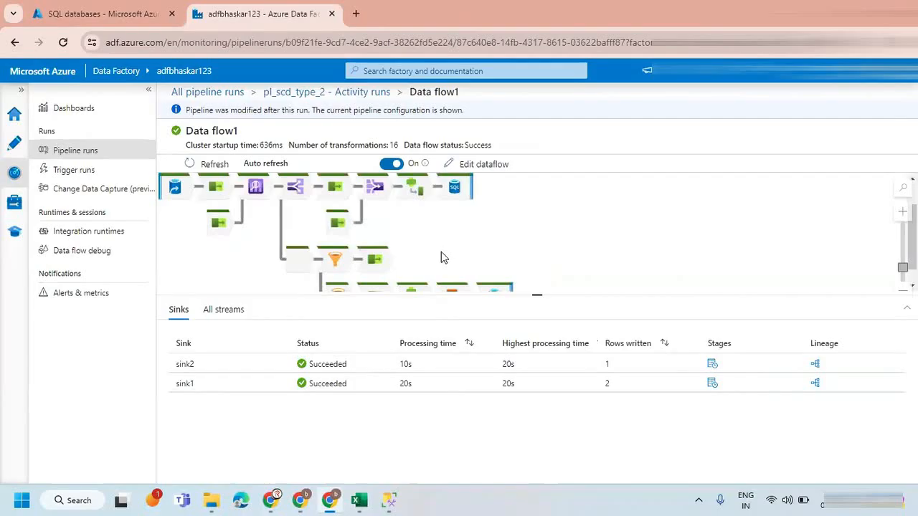
pyautogui.scroll(1, 491, 248)
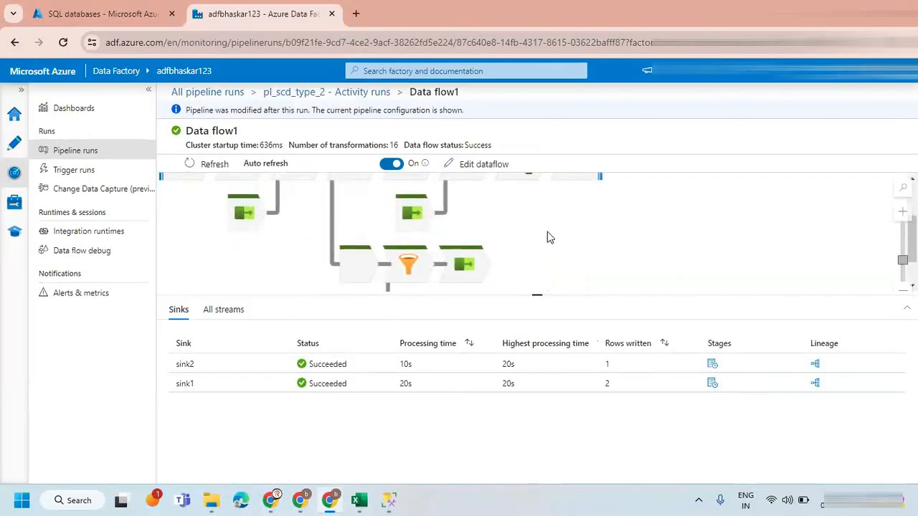
pyautogui.moveTo(548, 233); pyautogui.dragTo(536, 206)
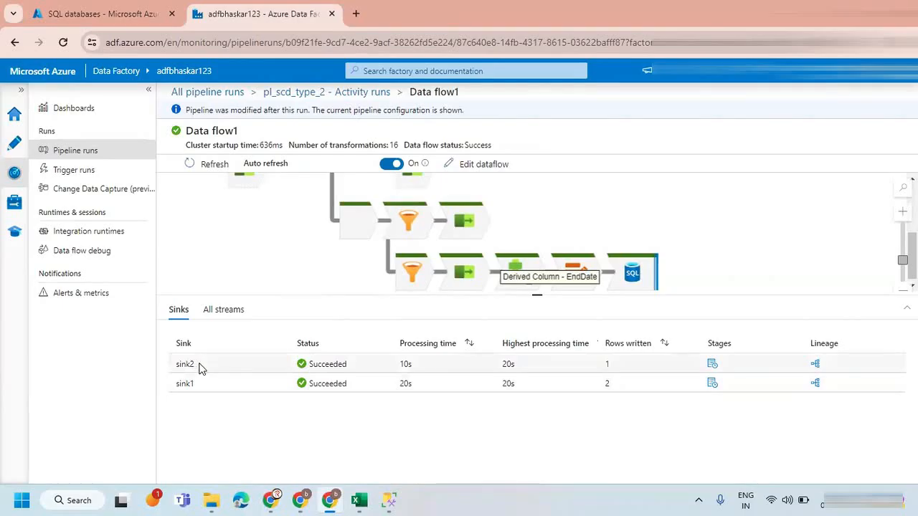
pyautogui.doubleClick(607, 384)
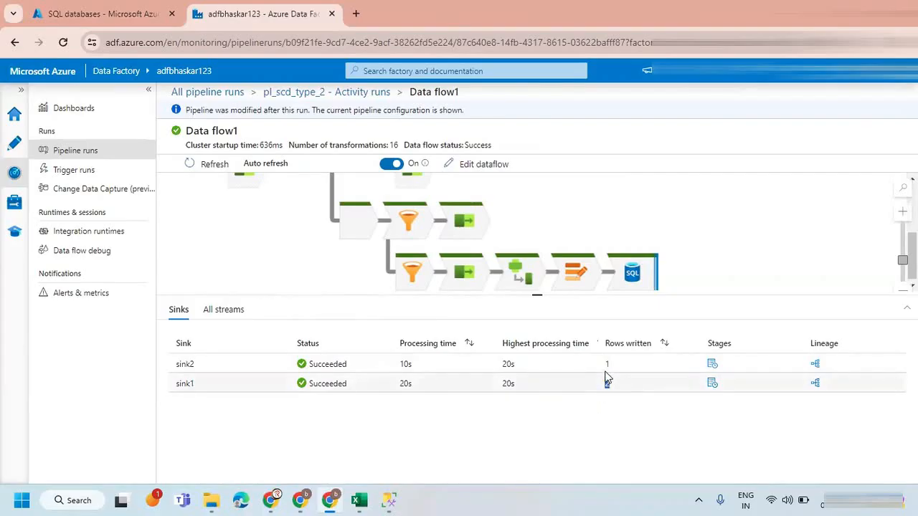
pyautogui.doubleClick(608, 364)
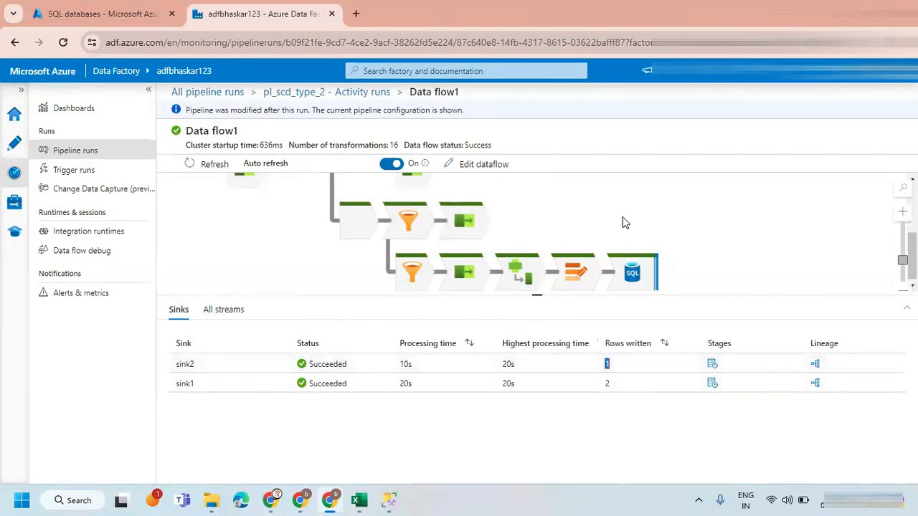
# Open the diagnostics of the trgCustomer source in the Data flow1 run graph and enlarge the graph area.
pyautogui.scroll(3, 573, 228)
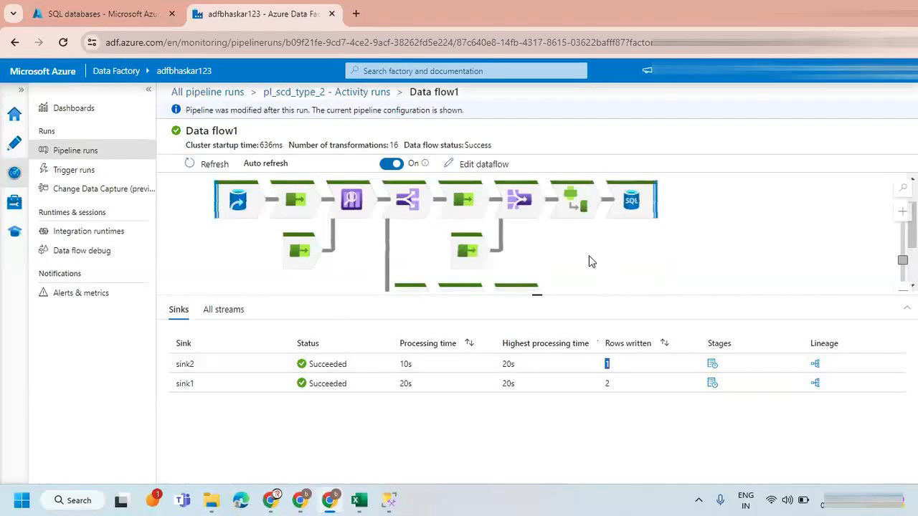
pyautogui.moveTo(579, 245); pyautogui.dragTo(628, 260)
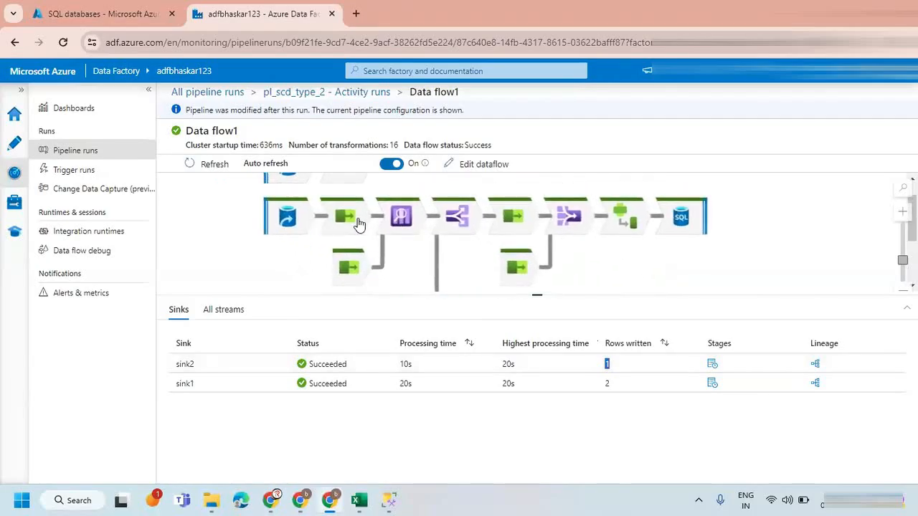
pyautogui.moveTo(316, 241); pyautogui.dragTo(315, 270)
pyautogui.click(287, 198)
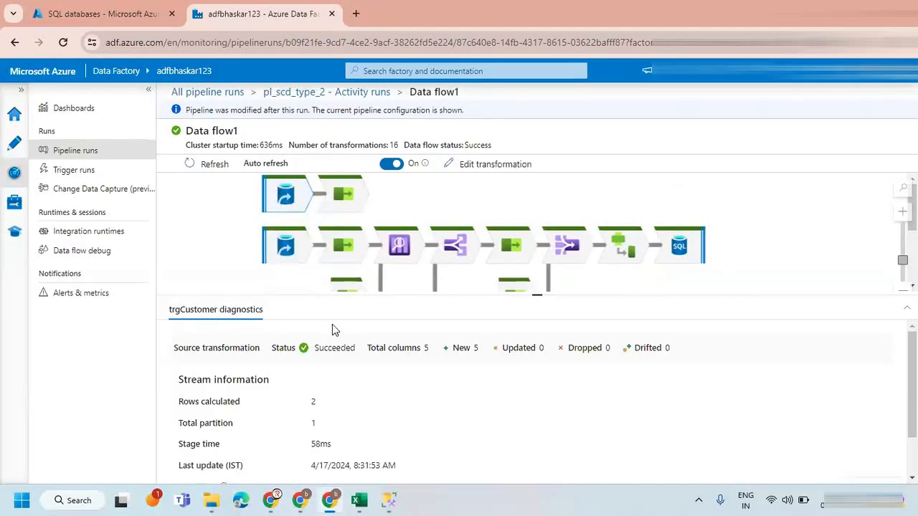
pyautogui.moveTo(537, 295); pyautogui.dragTo(538, 345)
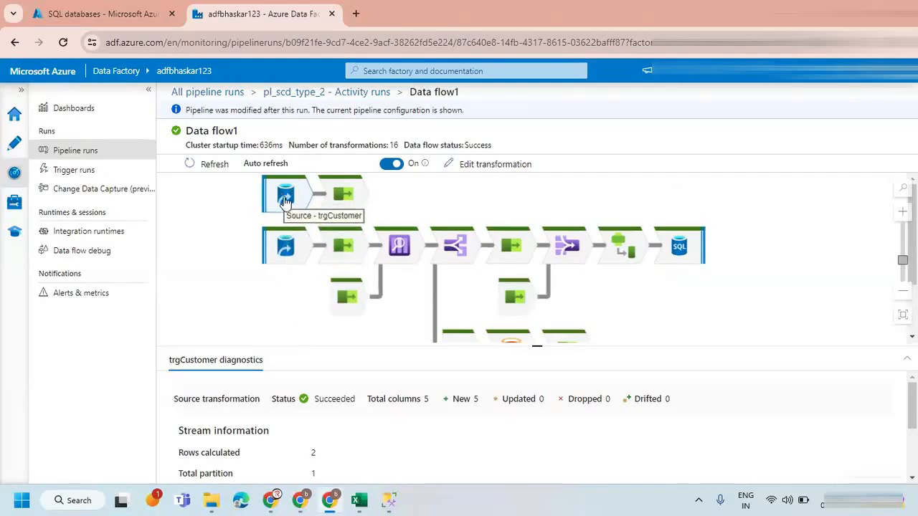
# Compare the rows calculated for the srcCustomer and trgCustomer sources, and examine the trgSelect and srcSelect diagnostics.
pyautogui.moveTo(220, 237); pyautogui.dragTo(273, 304)
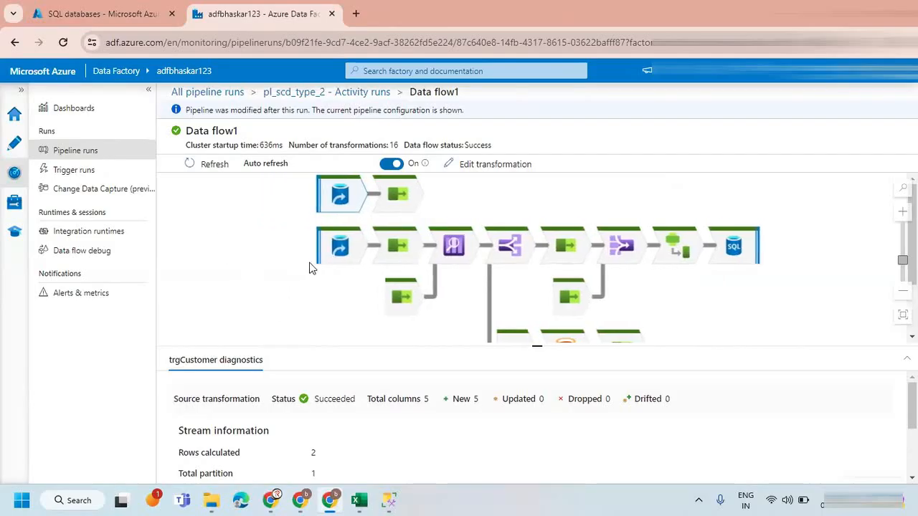
pyautogui.click(339, 246)
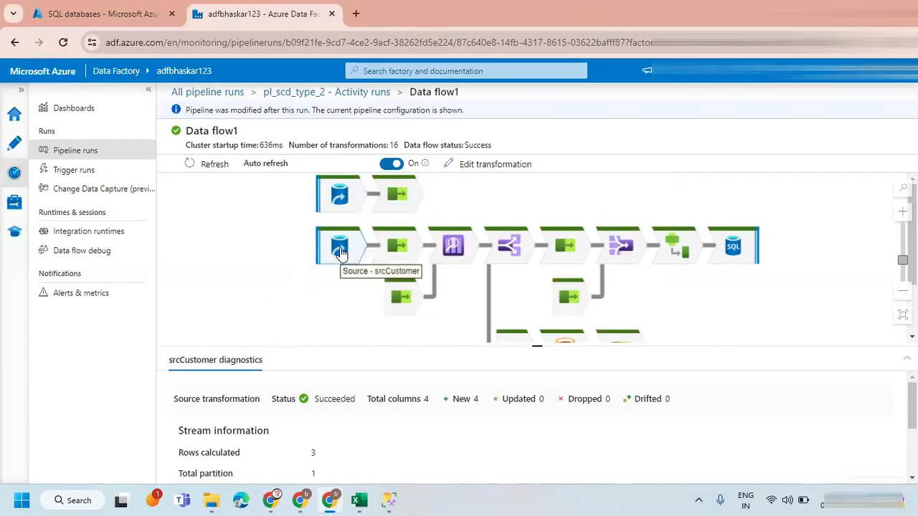
pyautogui.doubleClick(313, 454)
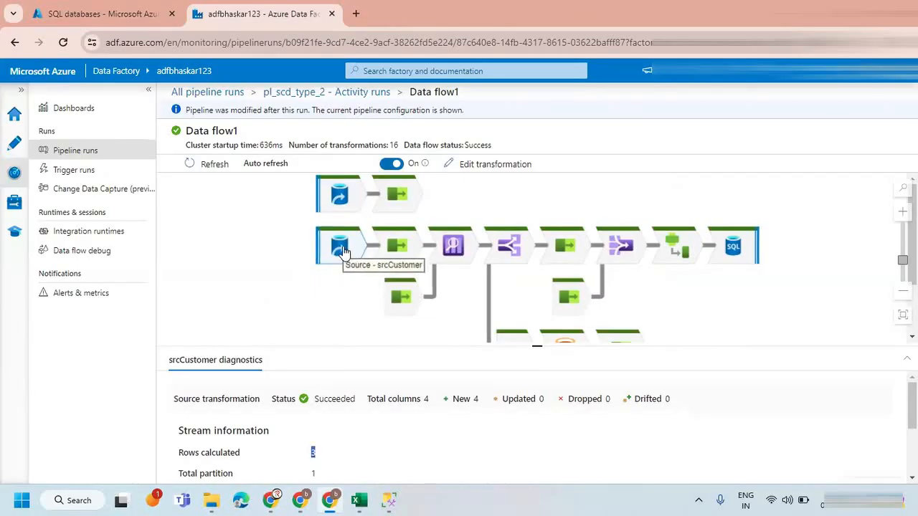
pyautogui.click(338, 195)
pyautogui.doubleClick(312, 452)
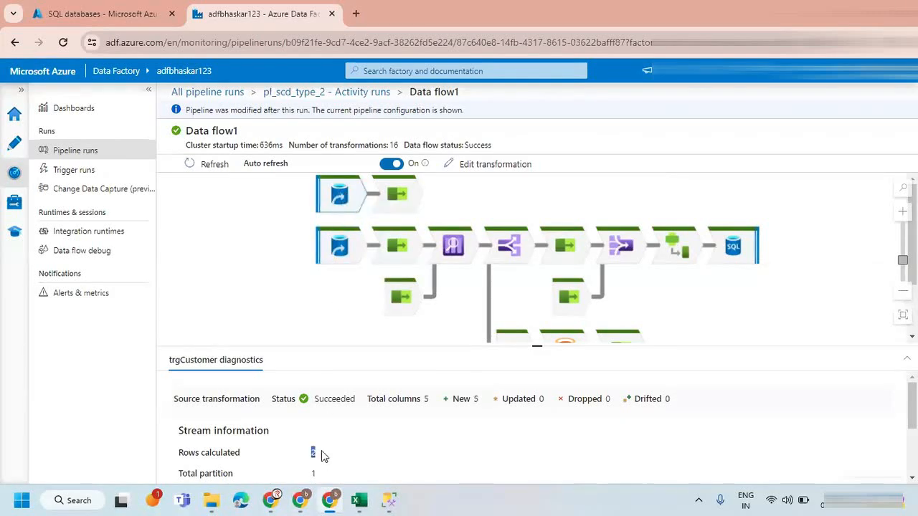
pyautogui.click(393, 198)
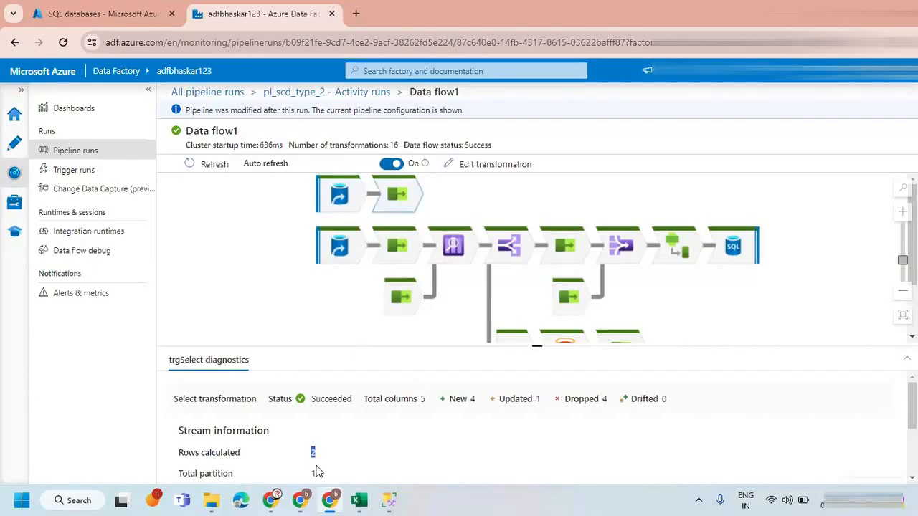
pyautogui.click(399, 249)
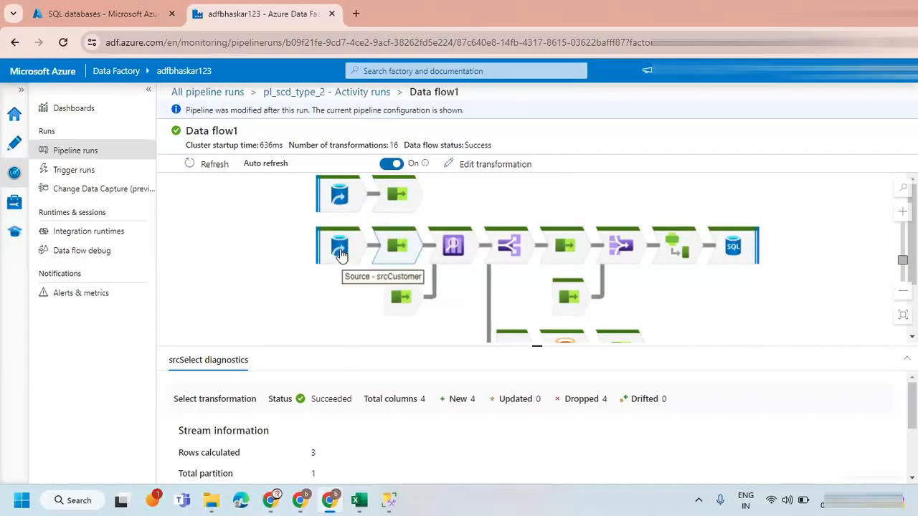
# Examine the diagnostics of the NewOrExisted lookup and the NewRecords branch of the conditional split.
pyautogui.moveTo(339, 299); pyautogui.dragTo(268, 297)
pyautogui.click(383, 245)
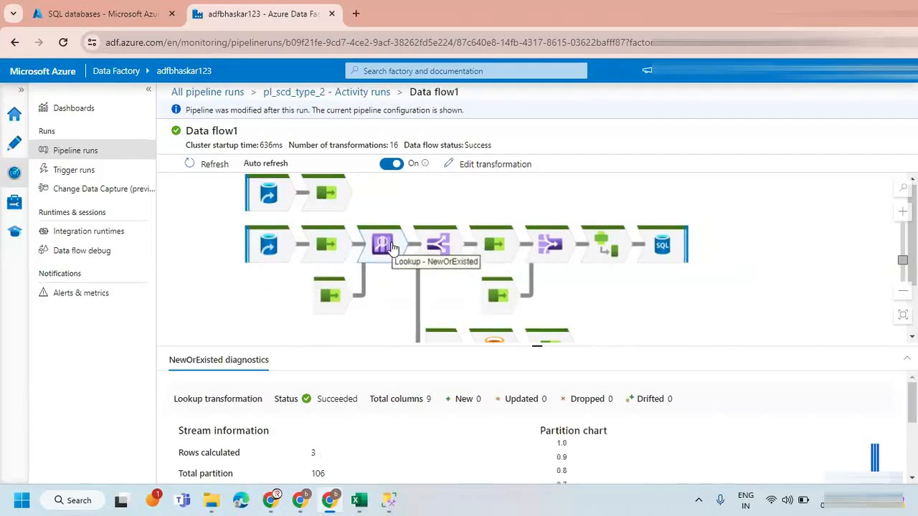
pyautogui.click(438, 245)
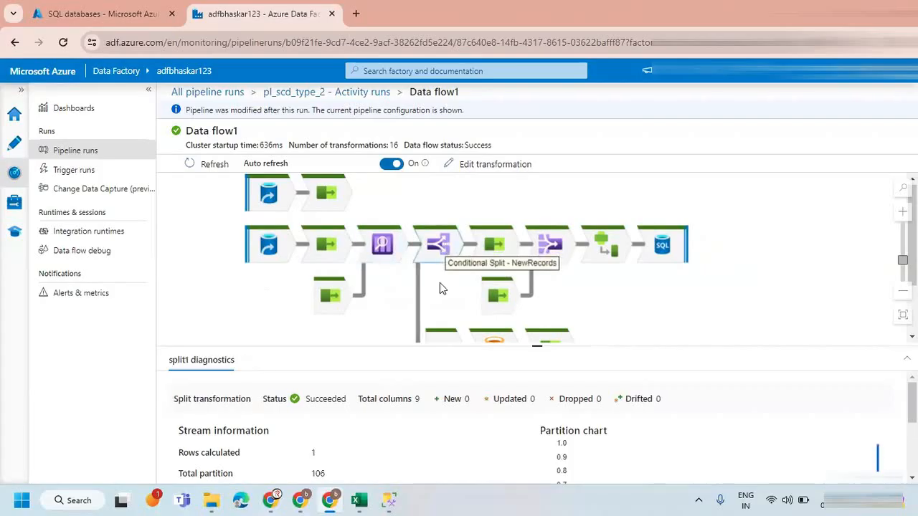
pyautogui.scroll(-2, 396, 308)
pyautogui.scroll(1, 395, 300)
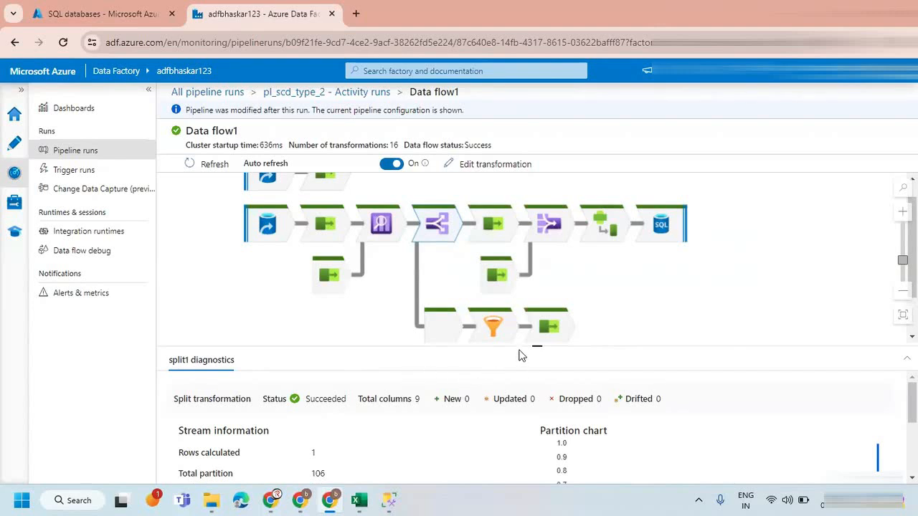
# Open the ExistedRecords split branch's diagnostics and review its stream information and partition chart.
pyautogui.moveTo(515, 347)
pyautogui.mouseDown()
pyautogui.moveTo(513, 332)
pyautogui.moveTo(512, 352)
pyautogui.mouseUp()
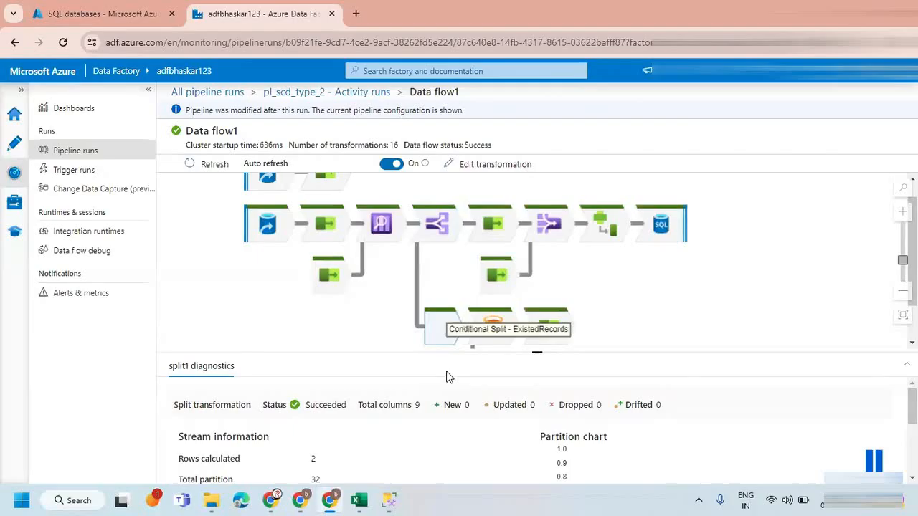
pyautogui.scroll(-5, 404, 424)
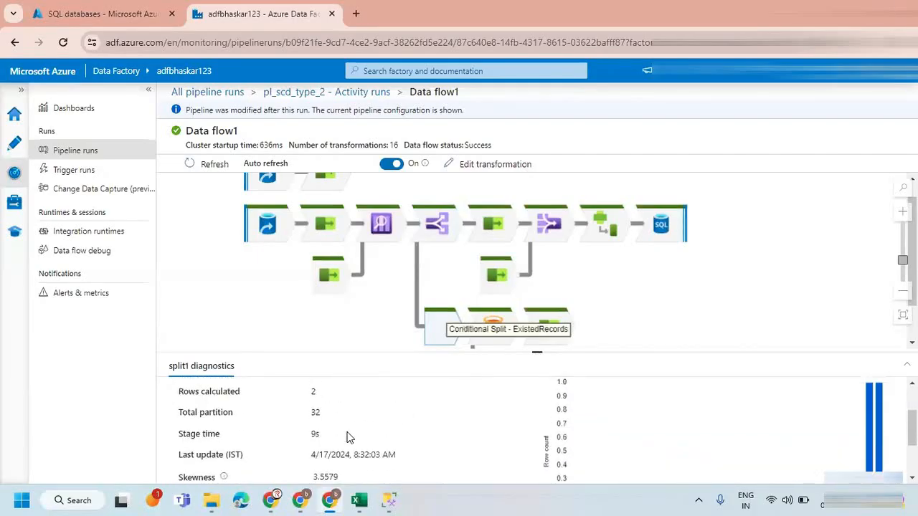
pyautogui.scroll(-2, 348, 434)
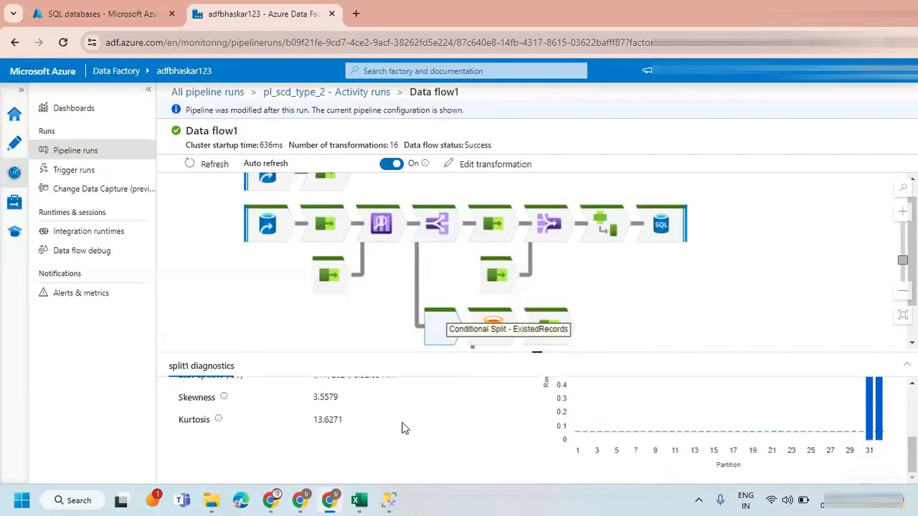
pyautogui.scroll(2, 405, 428)
pyautogui.scroll(-1, 405, 428)
pyautogui.scroll(3, 402, 428)
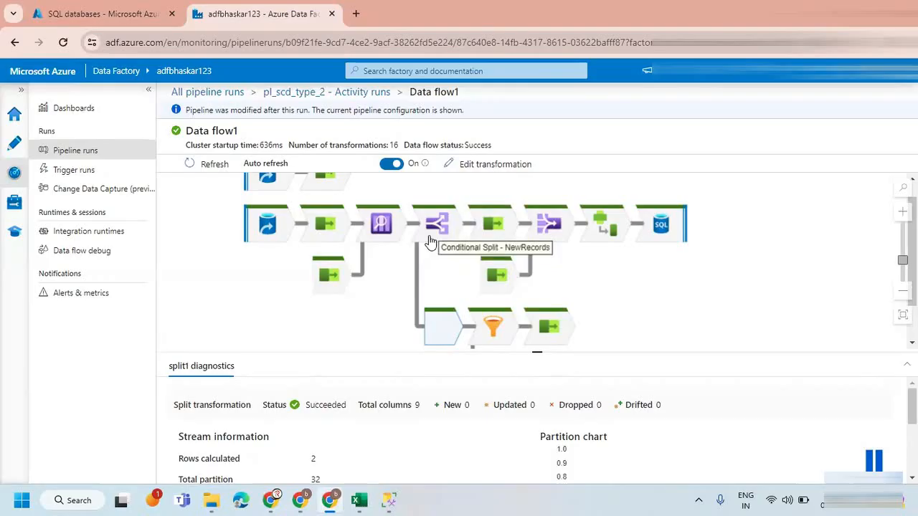
# Compare the rows calculated for the NewRecords and ExistedRecords split branches with those of the NewOrExisted lookup.
pyautogui.moveTo(373, 293); pyautogui.dragTo(379, 315)
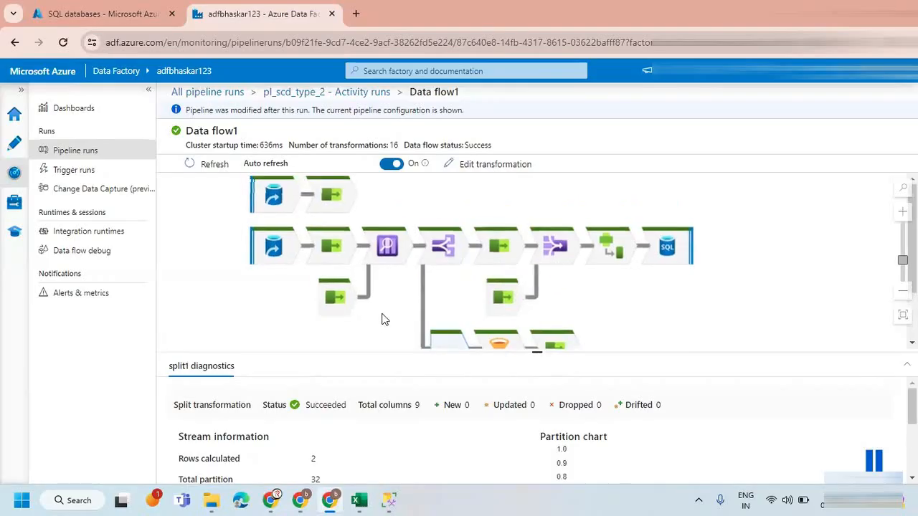
pyautogui.click(439, 247)
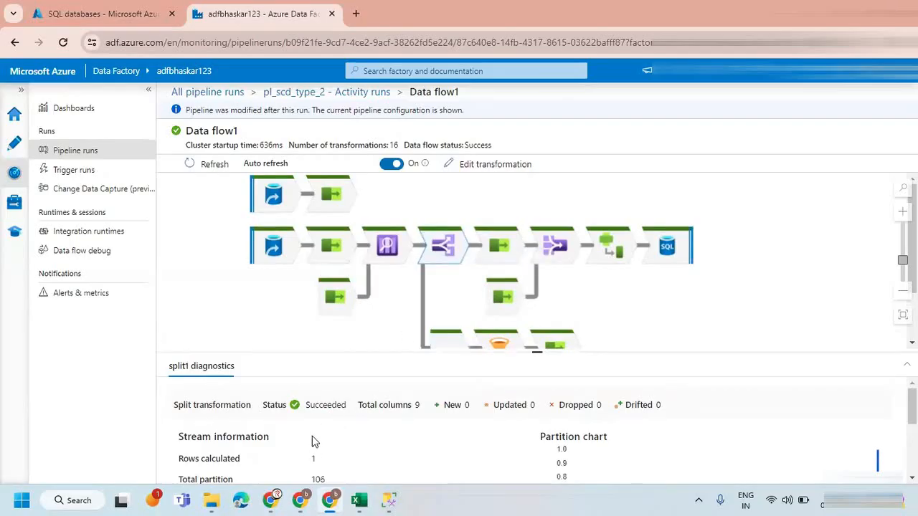
pyautogui.scroll(-2, 450, 292)
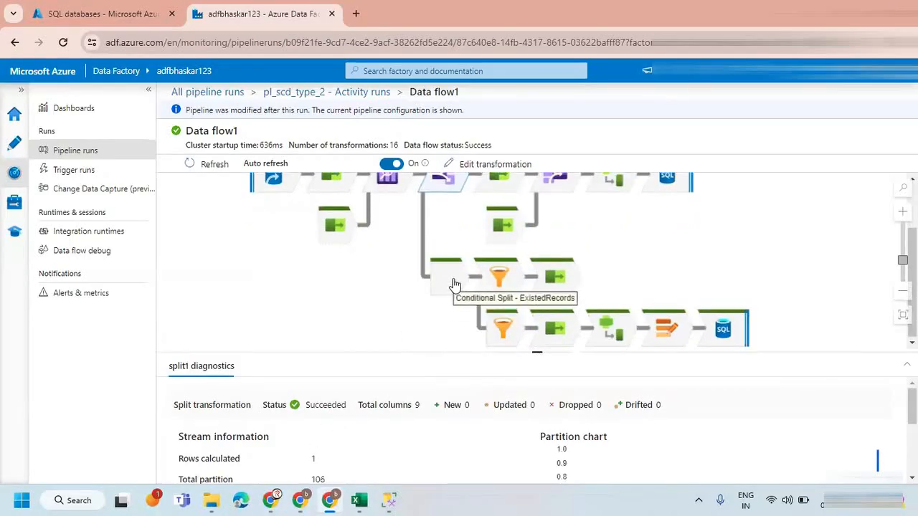
pyautogui.click(454, 284)
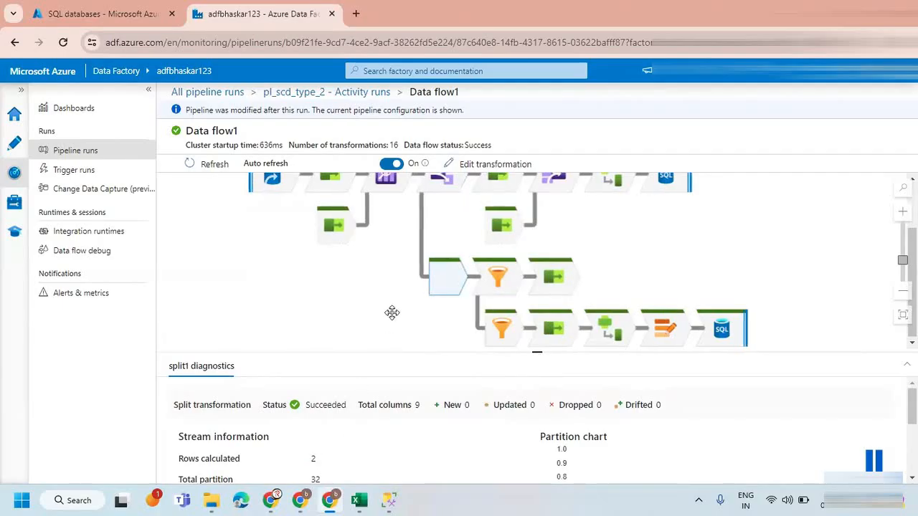
pyautogui.scroll(1, 391, 310)
pyautogui.click(385, 221)
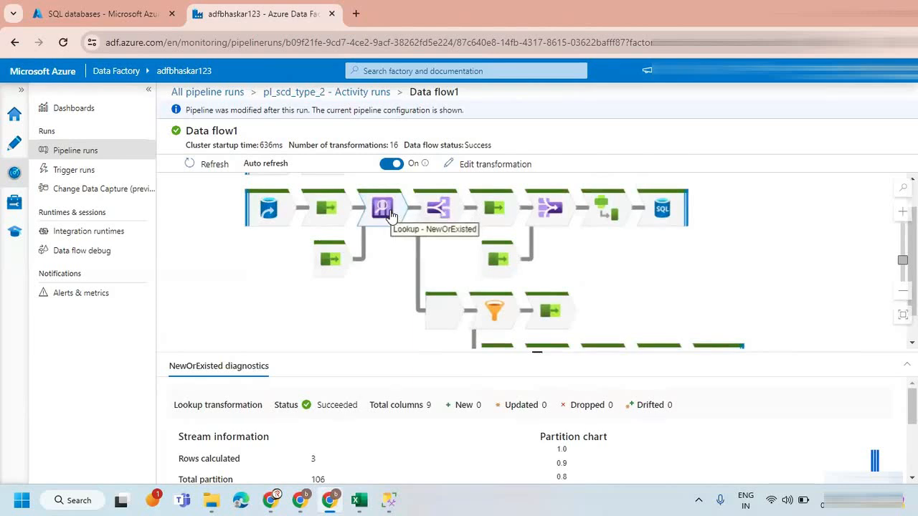
pyautogui.click(435, 209)
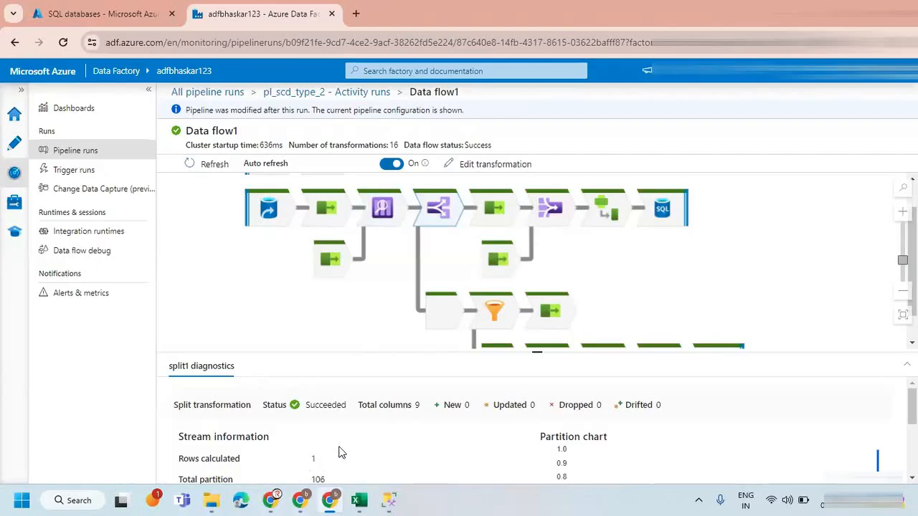
pyautogui.click(447, 320)
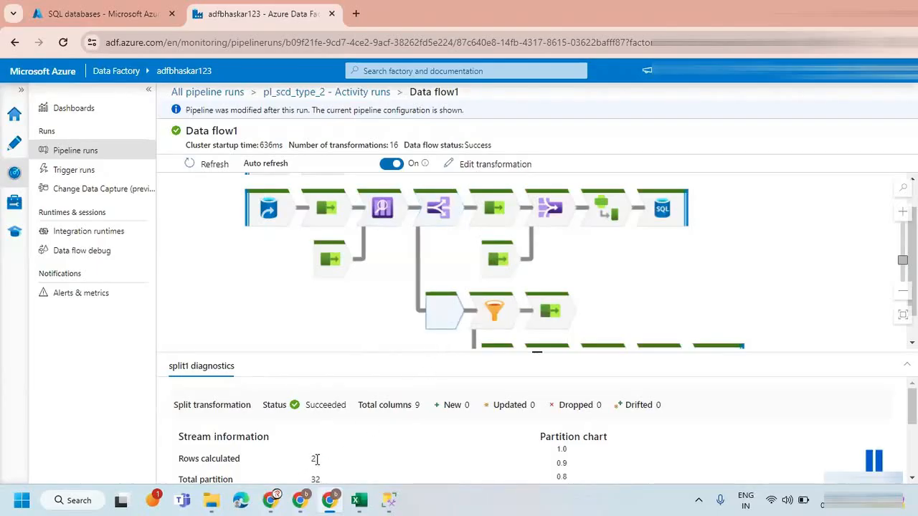
# Trace the rows calculated along the existing-records branch through the UpdatedRecords filter, select3, EndDate, the alter row transformation and sink2.
pyautogui.moveTo(384, 342); pyautogui.dragTo(309, 328)
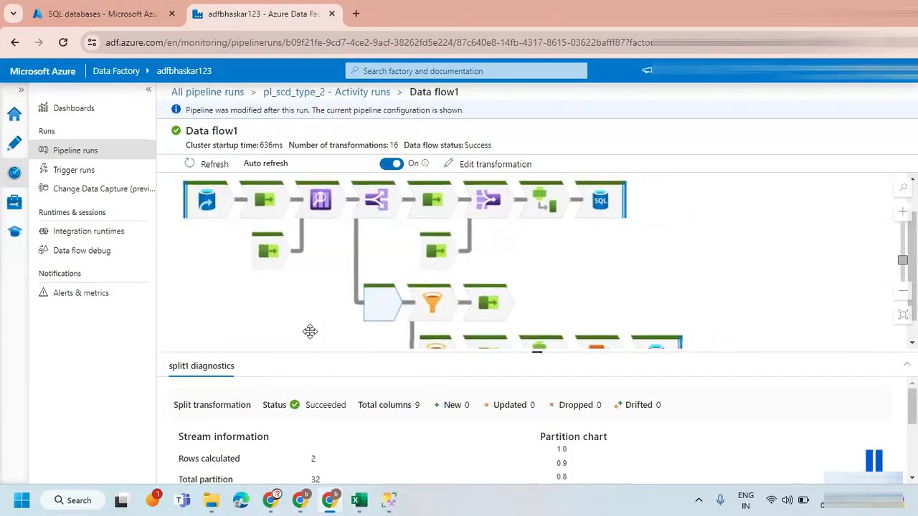
pyautogui.click(421, 304)
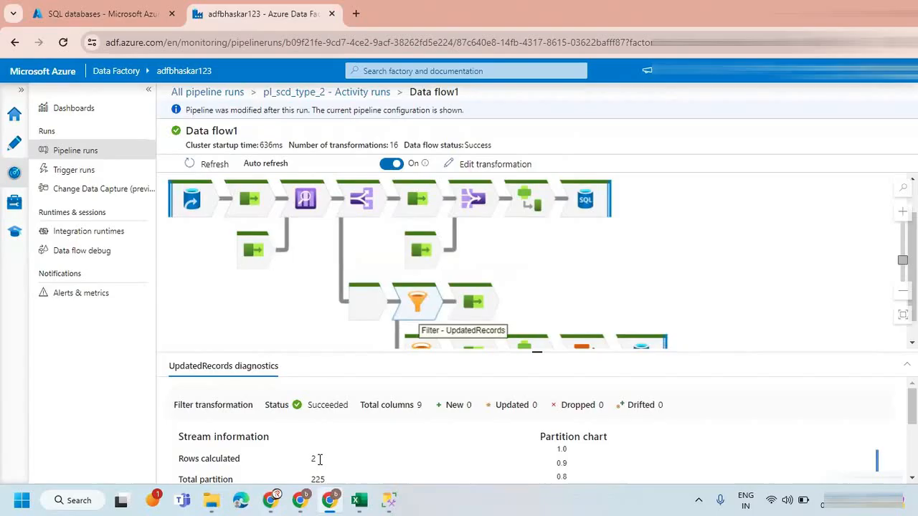
pyautogui.moveTo(517, 280); pyautogui.dragTo(507, 255)
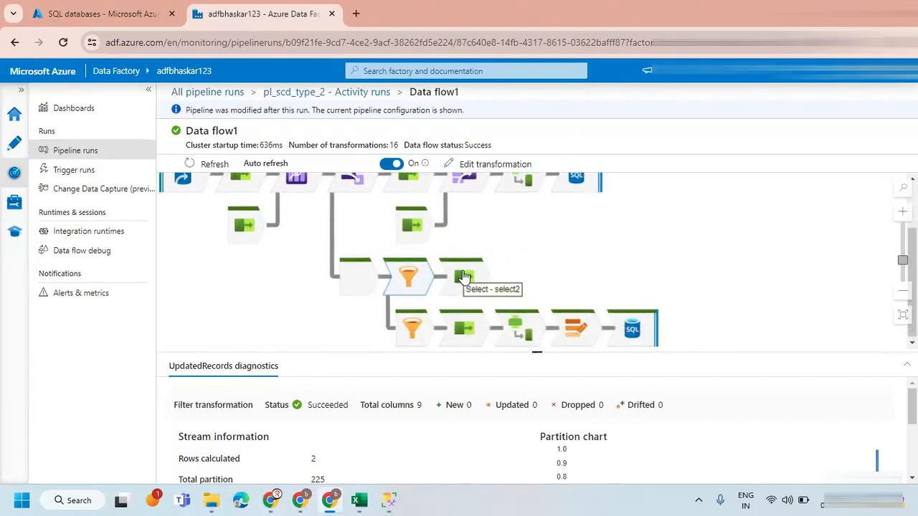
pyautogui.click(469, 332)
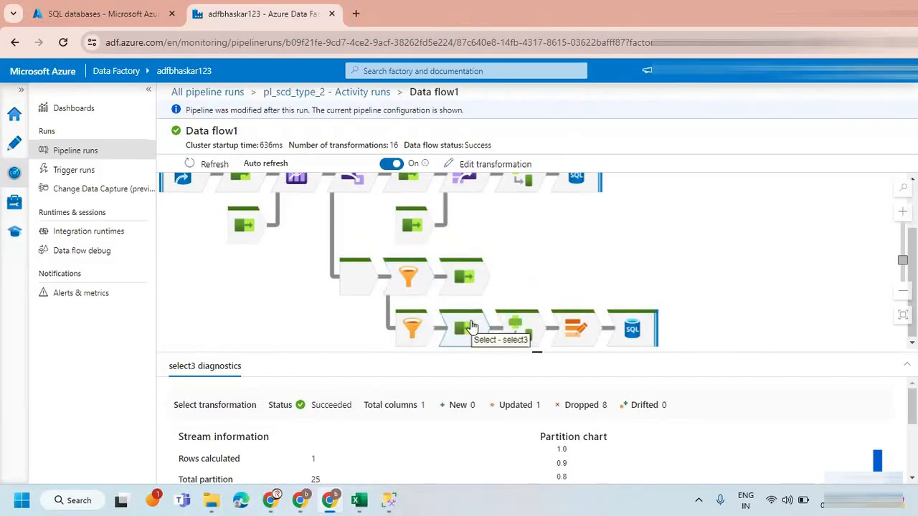
pyautogui.click(517, 328)
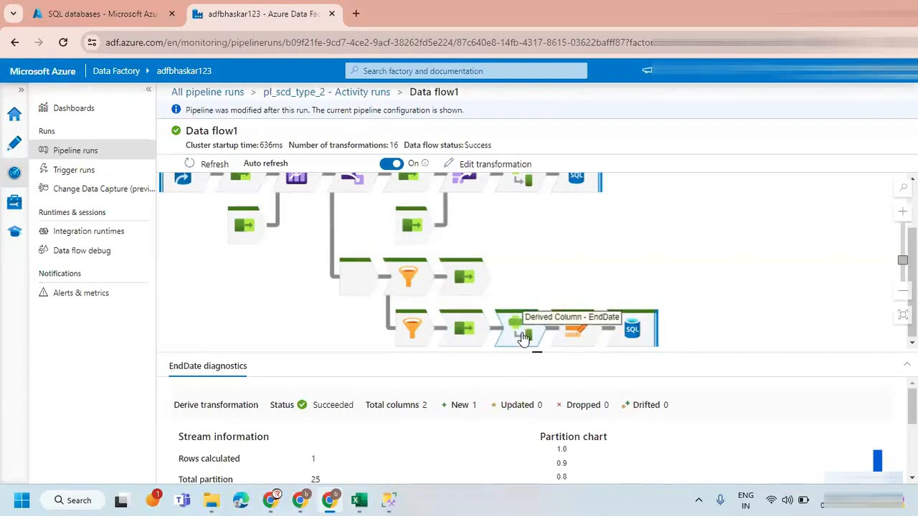
pyautogui.click(573, 327)
pyautogui.click(632, 331)
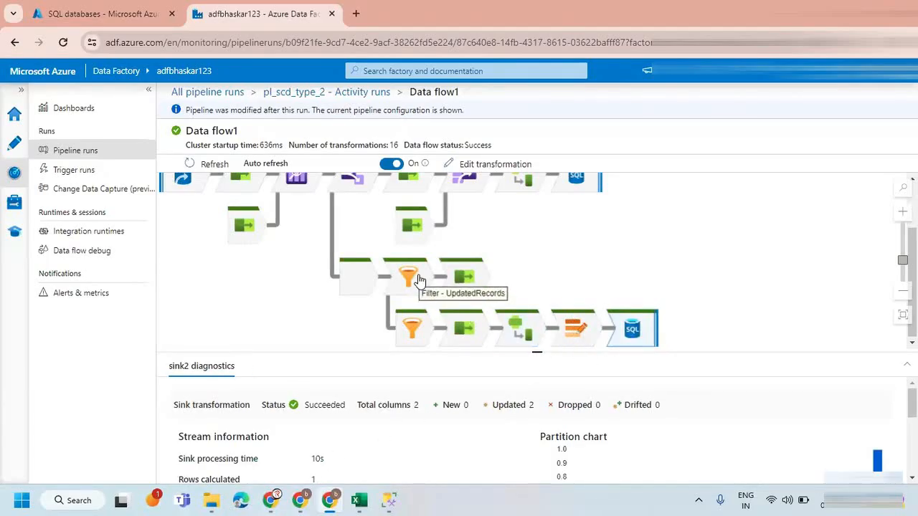
# Compare the rows calculated for the UpdatedRecords filter with those of the select2 transformation.
pyautogui.moveTo(539, 238); pyautogui.dragTo(595, 274)
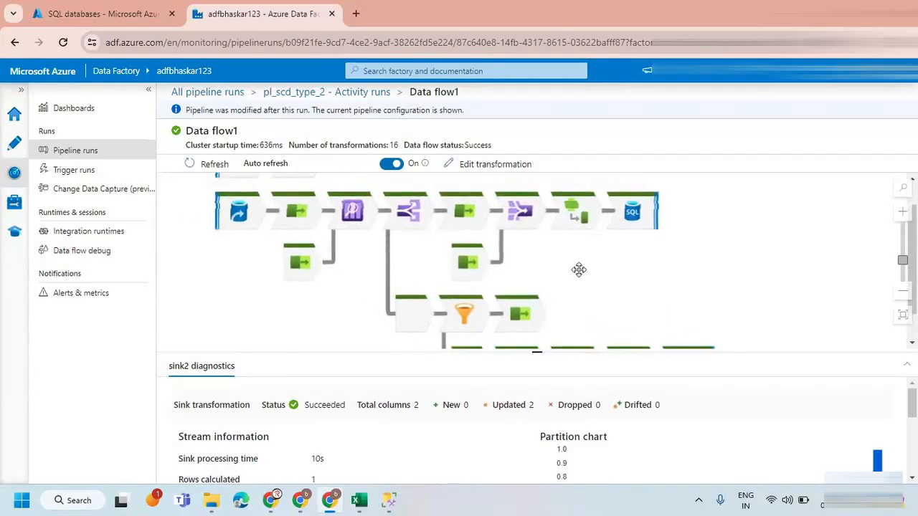
pyautogui.click(465, 314)
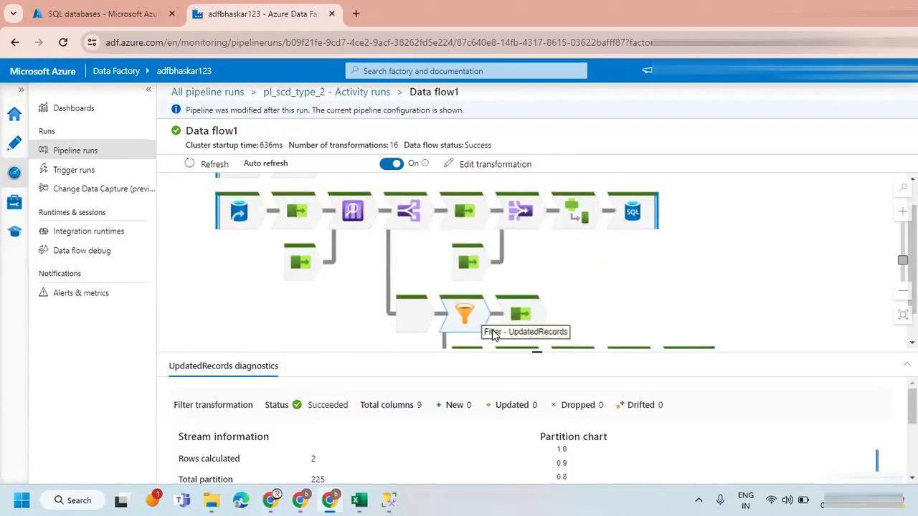
pyautogui.click(519, 314)
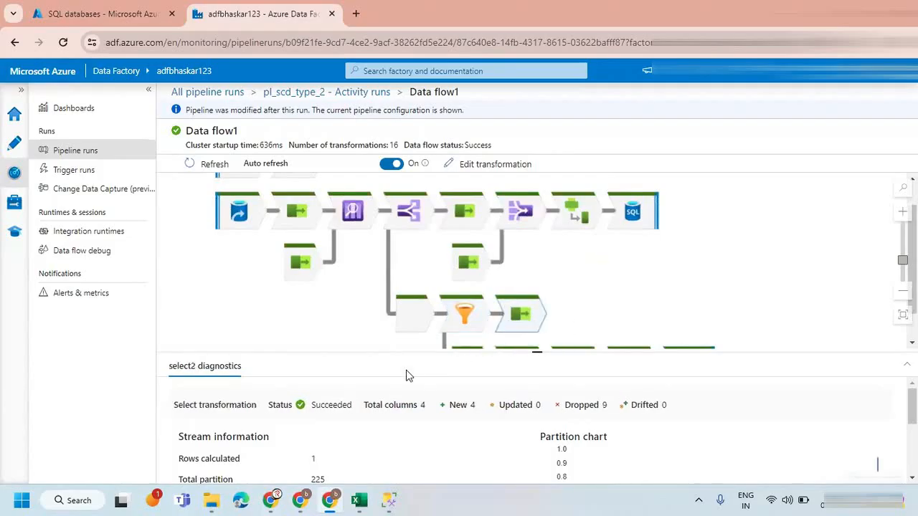
pyautogui.moveTo(582, 271); pyautogui.dragTo(624, 289)
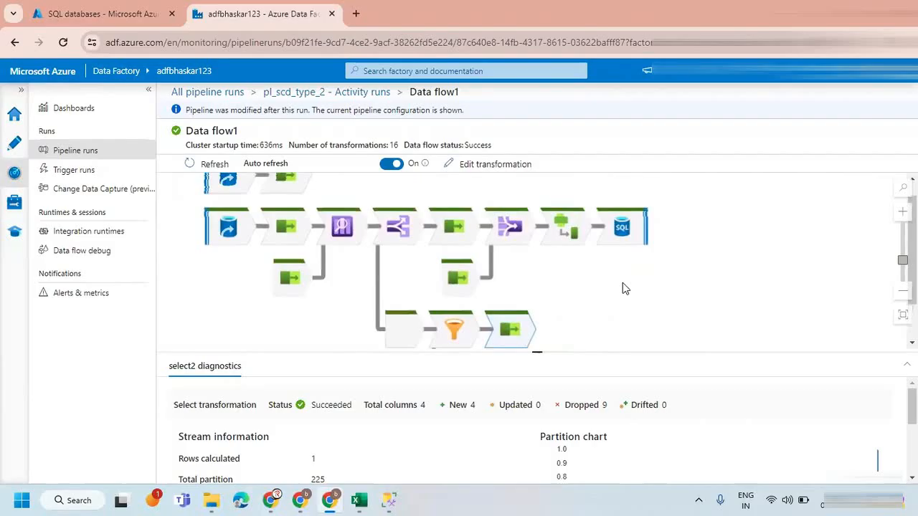
pyautogui.moveTo(348, 289); pyautogui.dragTo(389, 304)
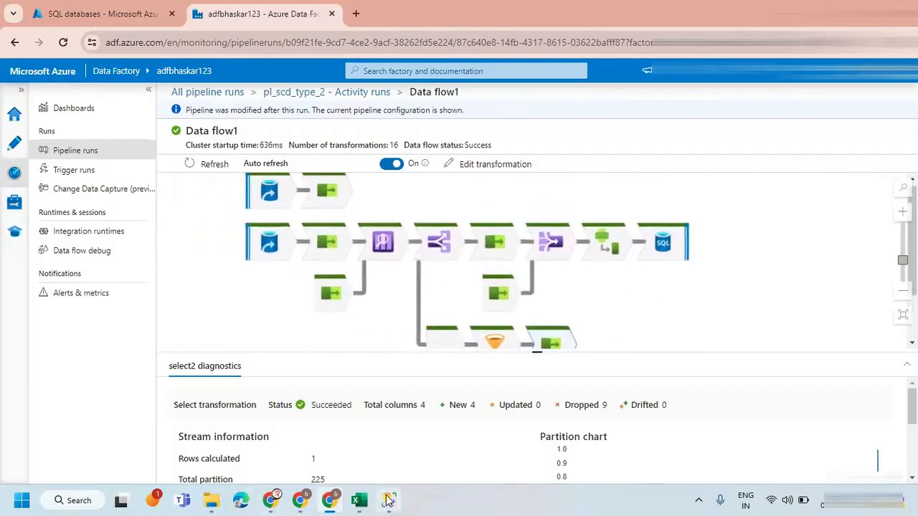
# Check the customer tables on Excel's SCD Type-2 sheet, then return to Azure Data Factory and open the UpdatedRecords filter's diagnostics.
pyautogui.click(439, 406)
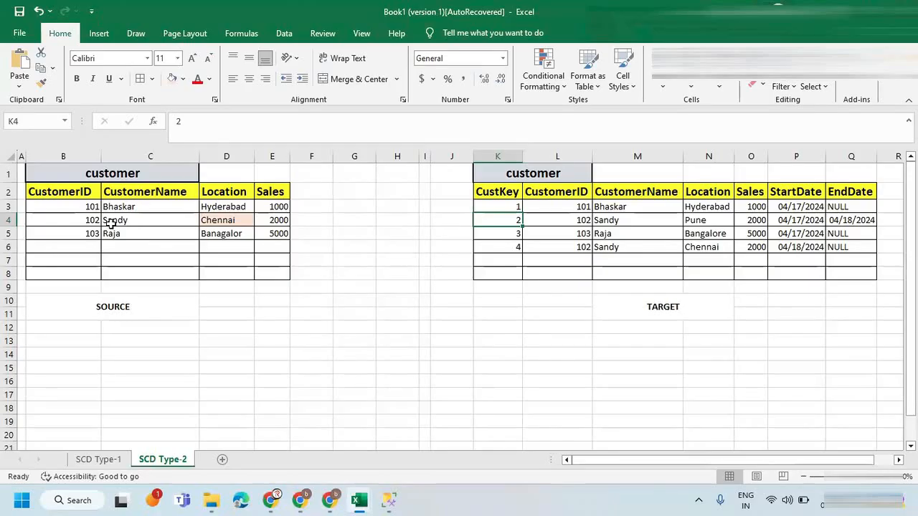
pyautogui.hotkey('alt', 'Tab')
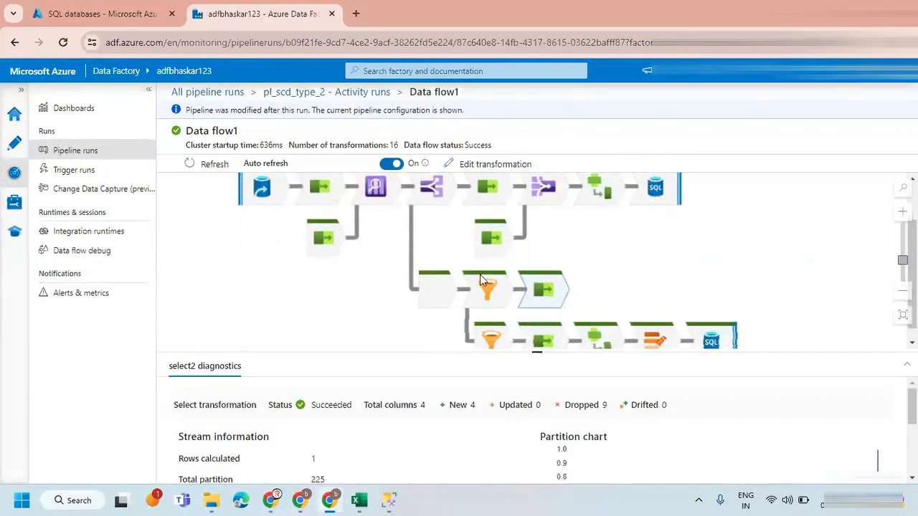
pyautogui.scroll(-1, 484, 301)
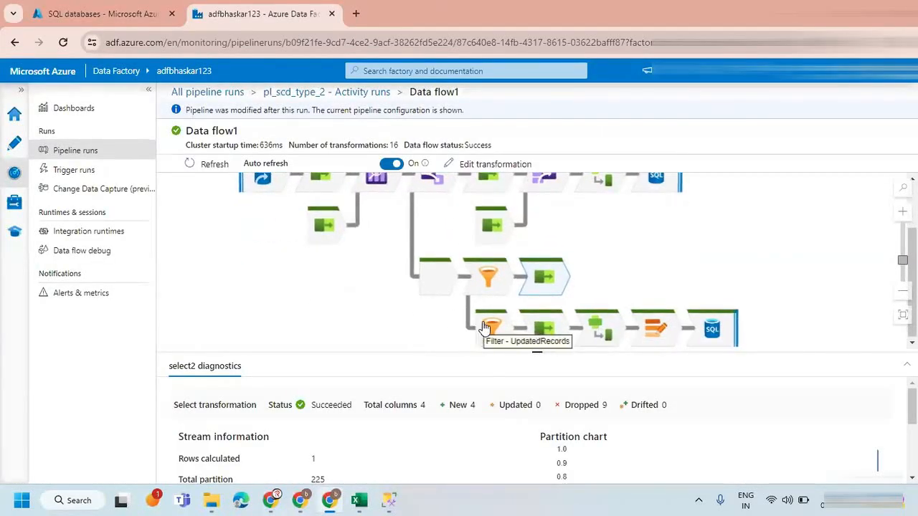
pyautogui.click(484, 327)
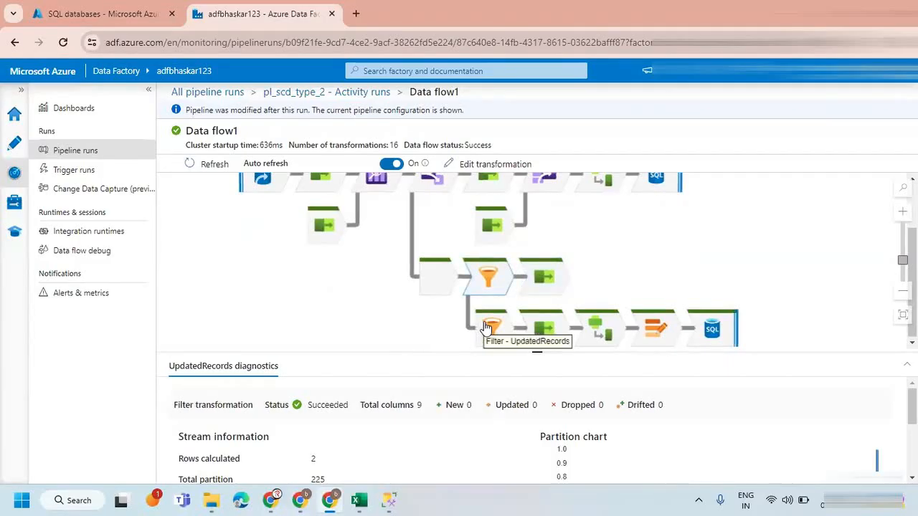
# Close the UpdatedRecords diagnostics, leave the run monitoring and open the df_scd_type_2 data flow for authoring.
pyautogui.click(387, 312)
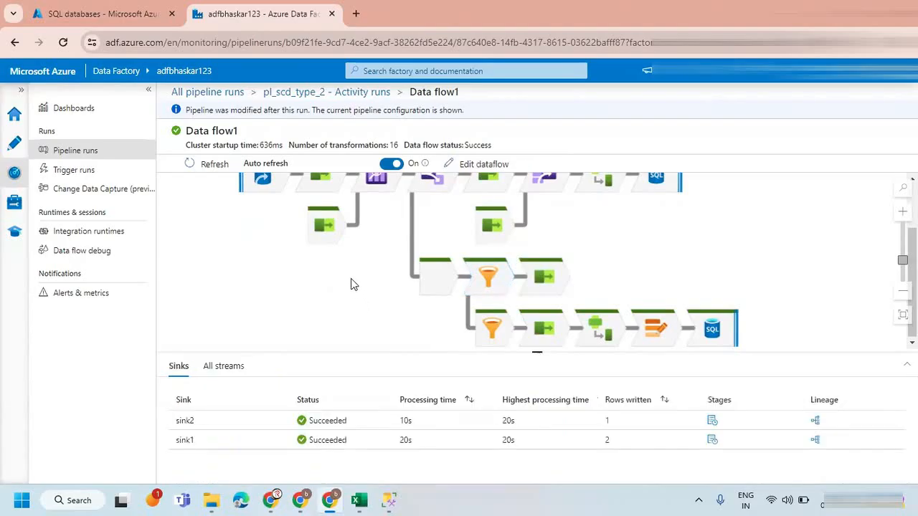
pyautogui.scroll(1, 351, 283)
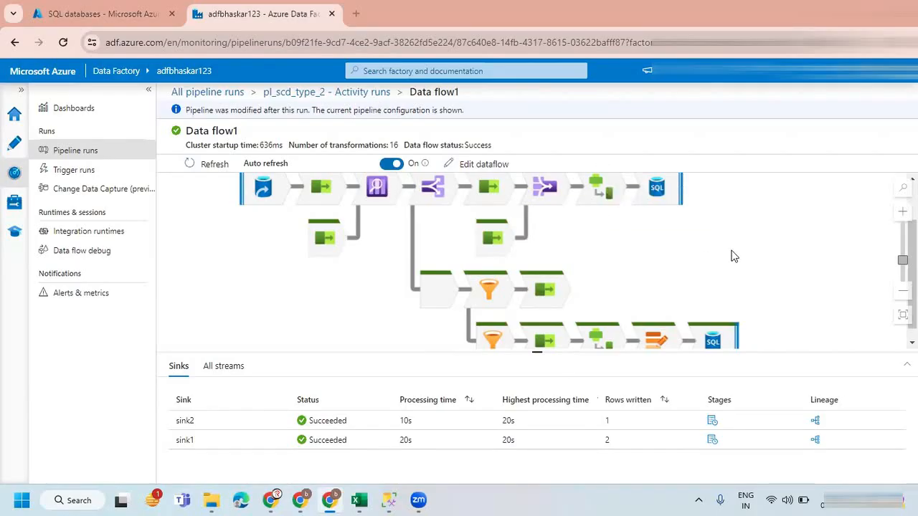
pyautogui.scroll(1, 701, 249)
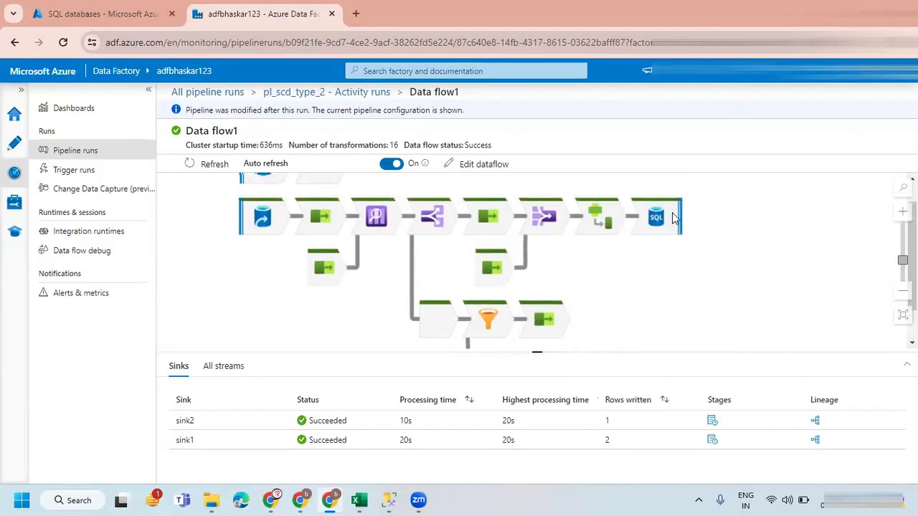
pyautogui.click(195, 94)
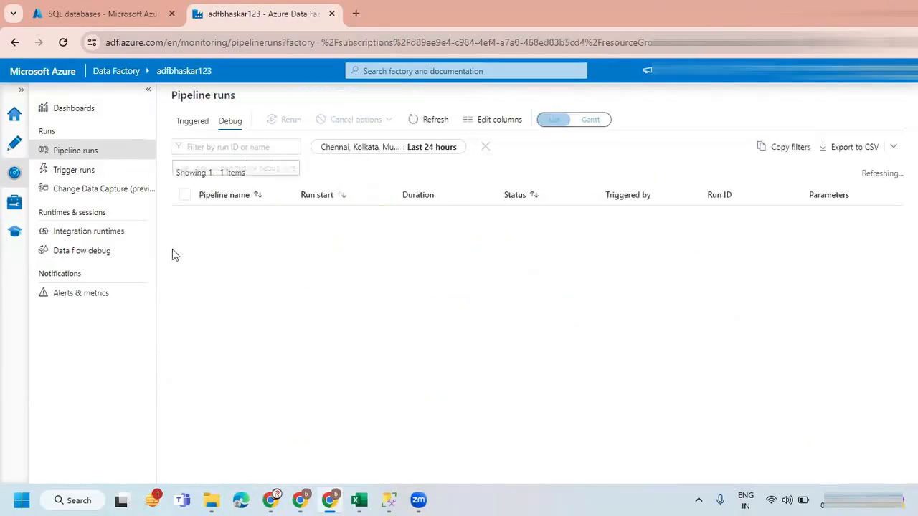
pyautogui.click(13, 154)
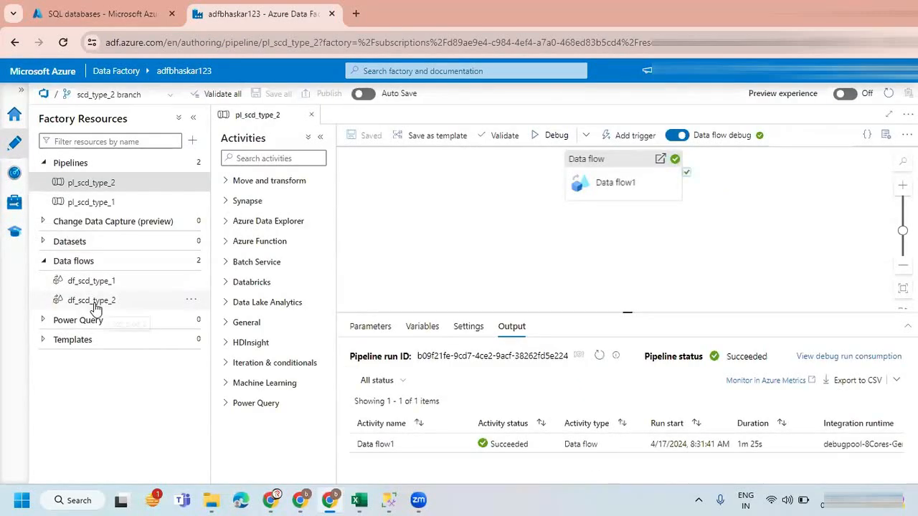
pyautogui.click(92, 300)
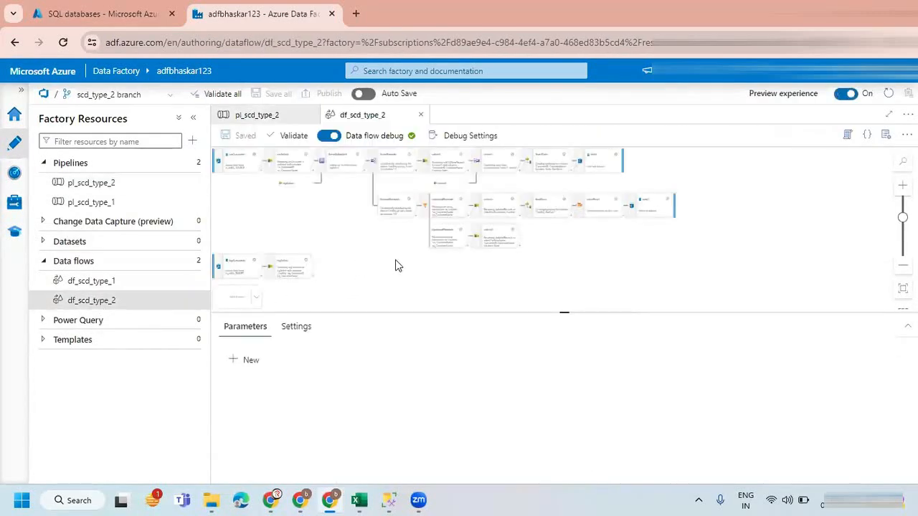
# Examine the df_scd_type_2 flow from srcCustomer through the lookup and both split branches to sink1 and alterRow1.
pyautogui.scroll(5, 395, 260)
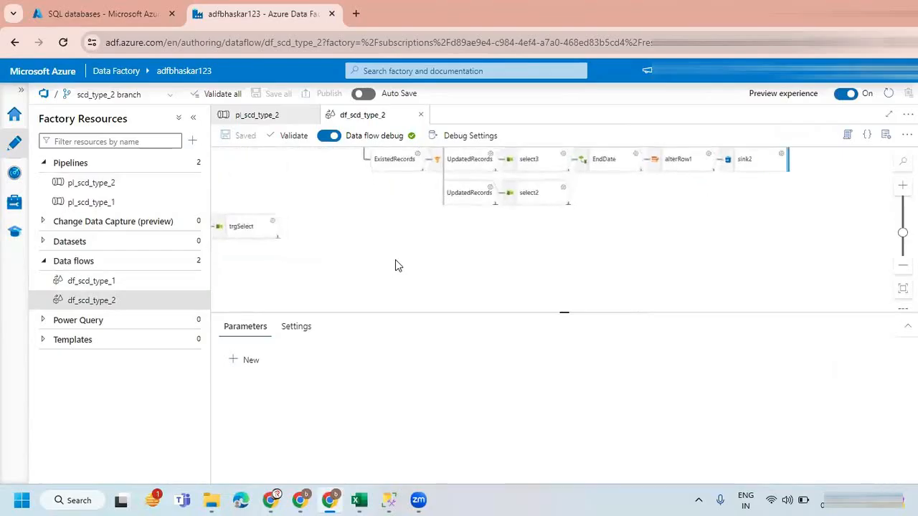
pyautogui.scroll(-3, 362, 202)
pyautogui.moveTo(311, 236); pyautogui.dragTo(516, 253)
pyautogui.scroll(2, 348, 264)
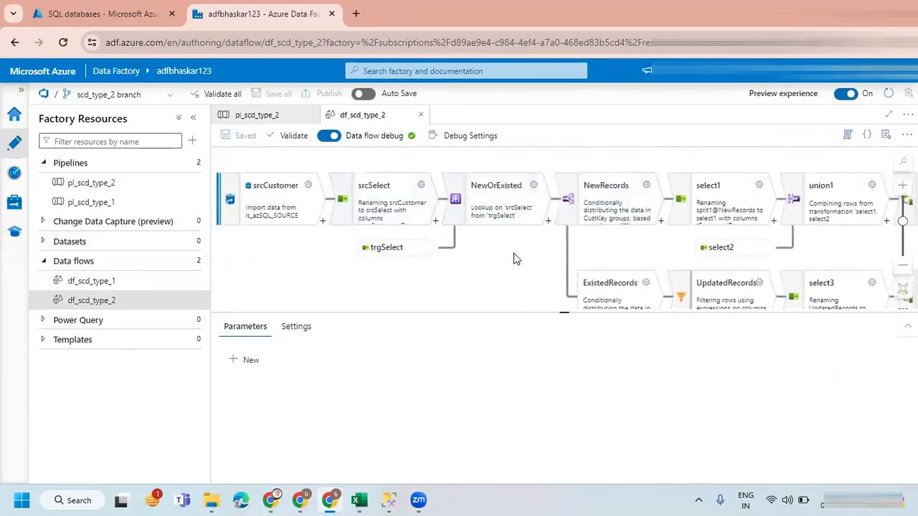
pyautogui.moveTo(504, 250)
pyautogui.mouseDown()
pyautogui.moveTo(516, 239)
pyautogui.moveTo(509, 236)
pyautogui.mouseUp()
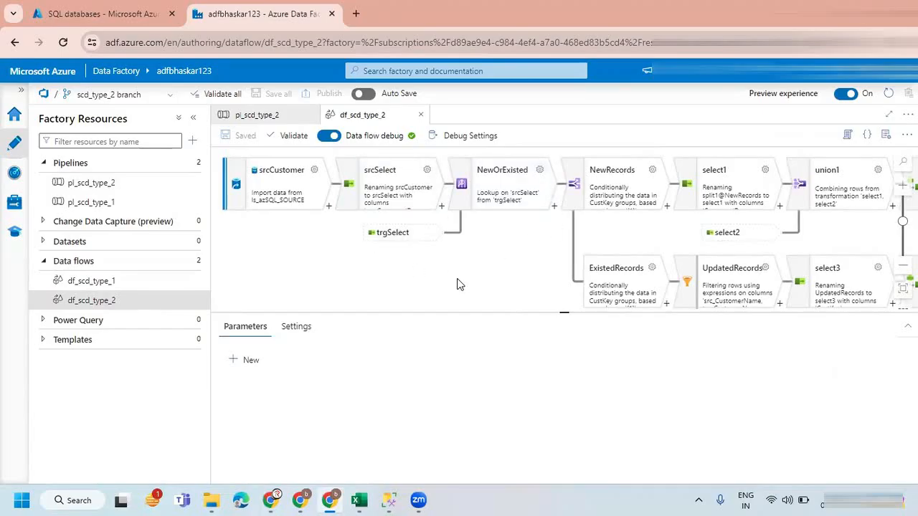
pyautogui.moveTo(475, 263); pyautogui.dragTo(388, 269)
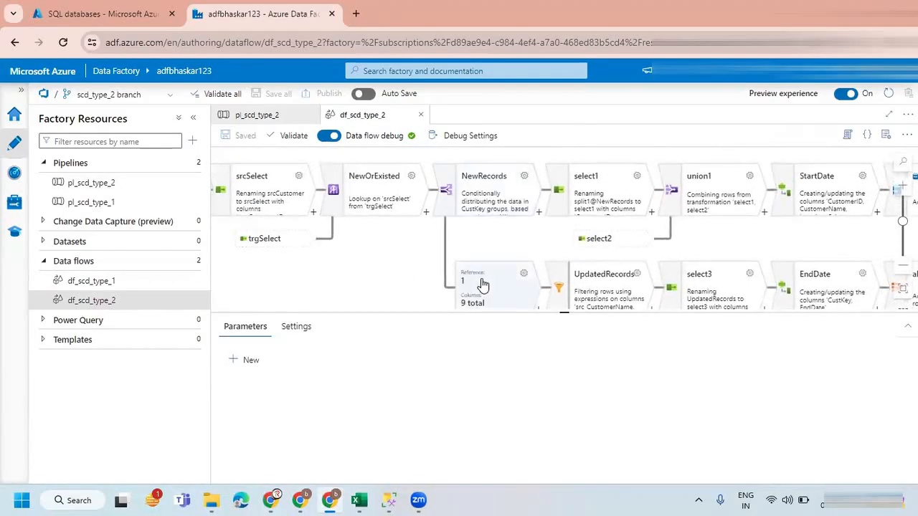
pyautogui.moveTo(504, 240); pyautogui.dragTo(405, 227)
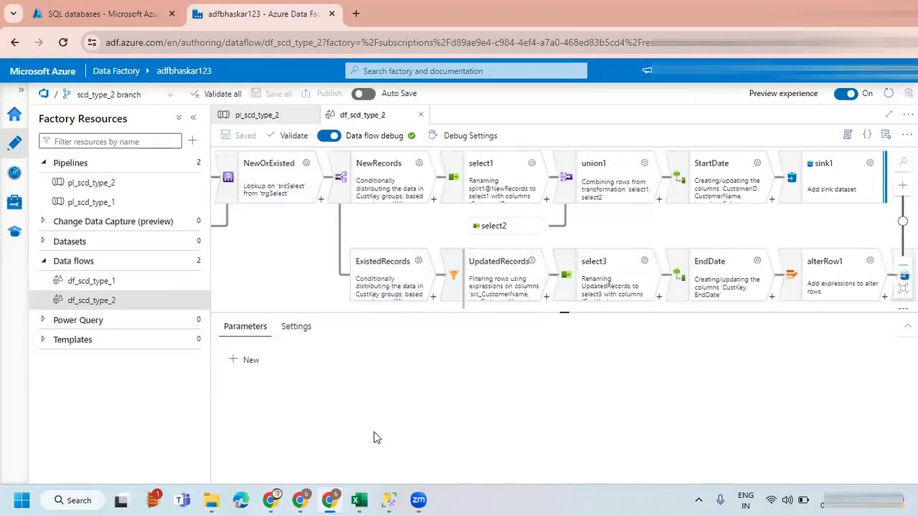
# Compare the source and target customer tables on Excel's SCD Type-2 sheet, then return to Azure Data Factory.
pyautogui.moveTo(359, 499)
pyautogui.click(438, 438)
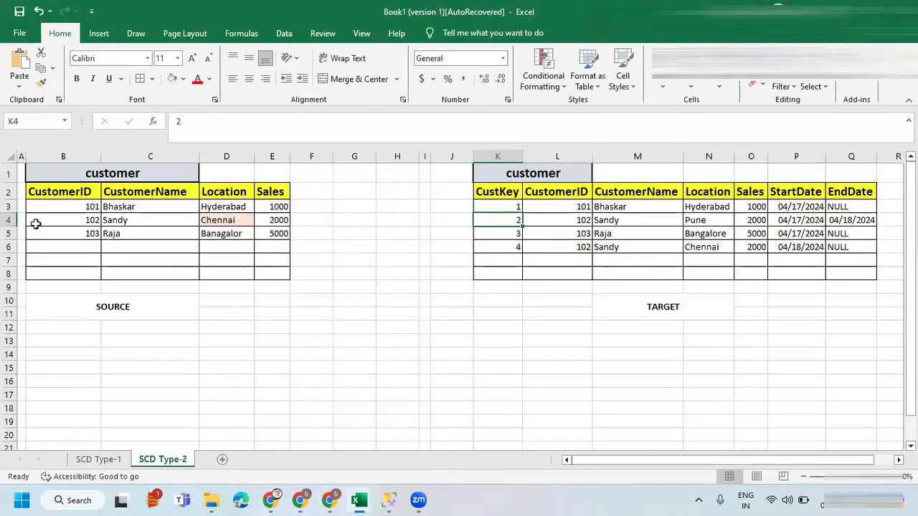
pyautogui.moveTo(56, 188); pyautogui.dragTo(237, 232)
pyautogui.moveTo(493, 191); pyautogui.dragTo(760, 250)
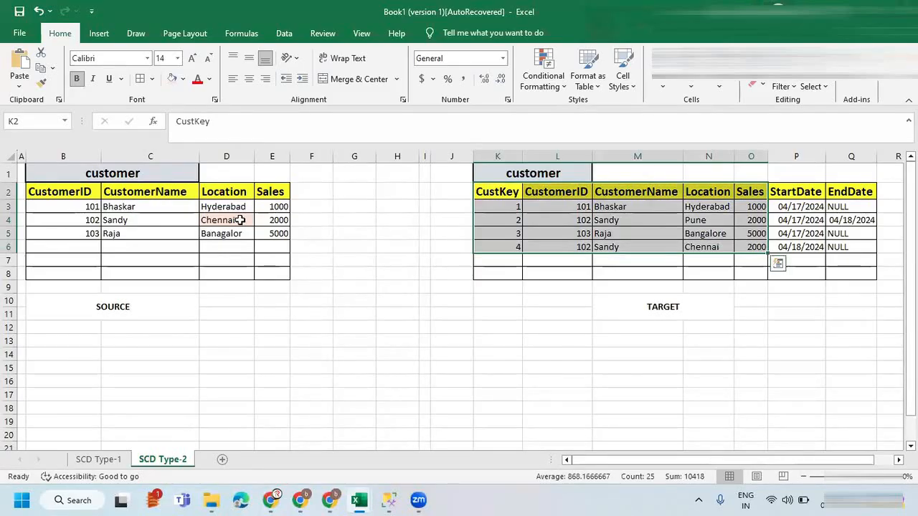
pyautogui.hotkey('alt', 'Tab')
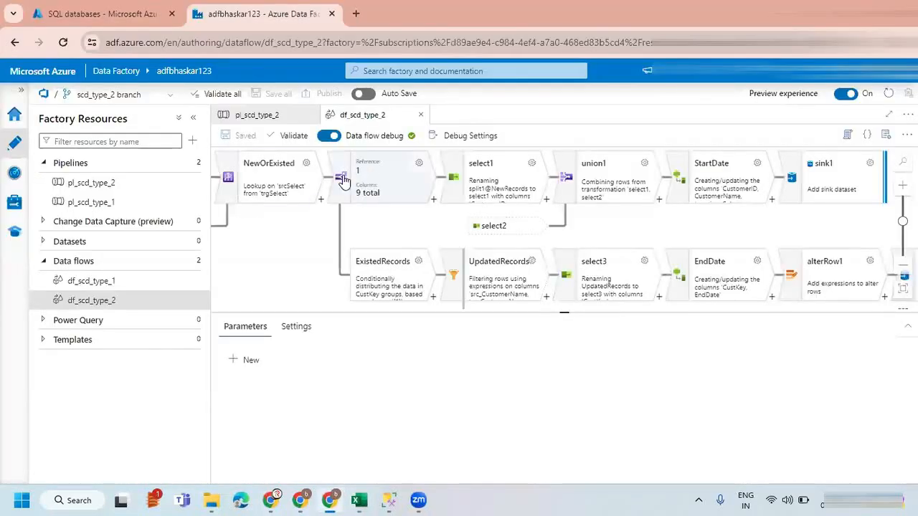
# Preview the data of the NewOrExisted lookup, which joins srcSelect with trgSelect, then deselect it.
pyautogui.moveTo(311, 239); pyautogui.dragTo(452, 242)
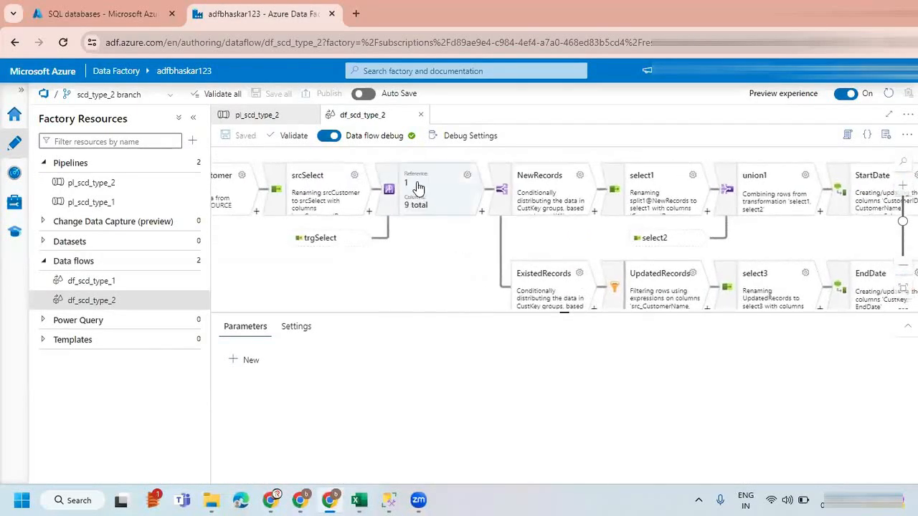
pyautogui.moveTo(348, 246); pyautogui.dragTo(405, 259)
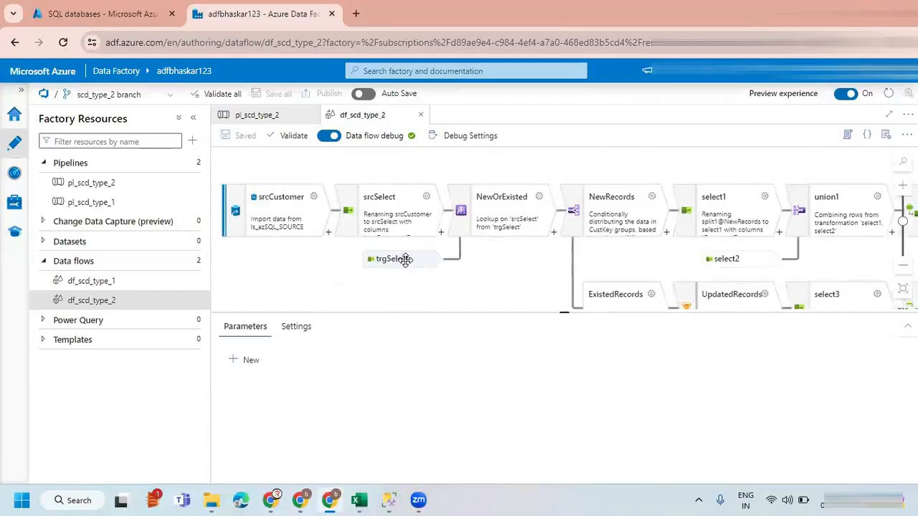
pyautogui.click(465, 209)
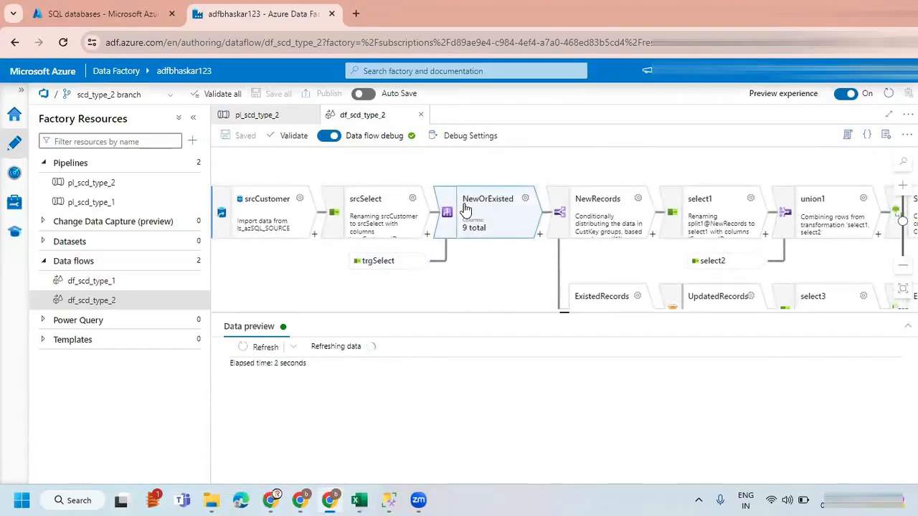
pyautogui.click(476, 268)
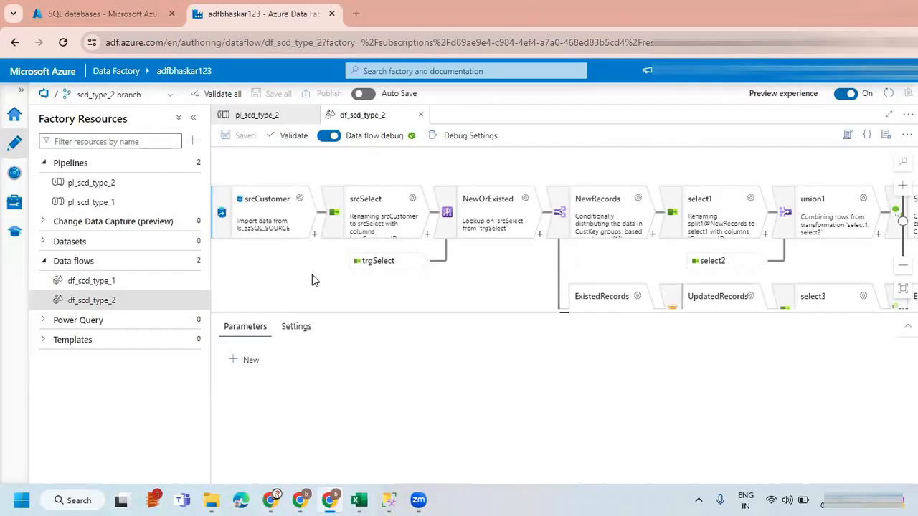
# Preview the data of the StartDate derived column transformation ahead of sink1.
pyautogui.hscroll(5, 552, 168)
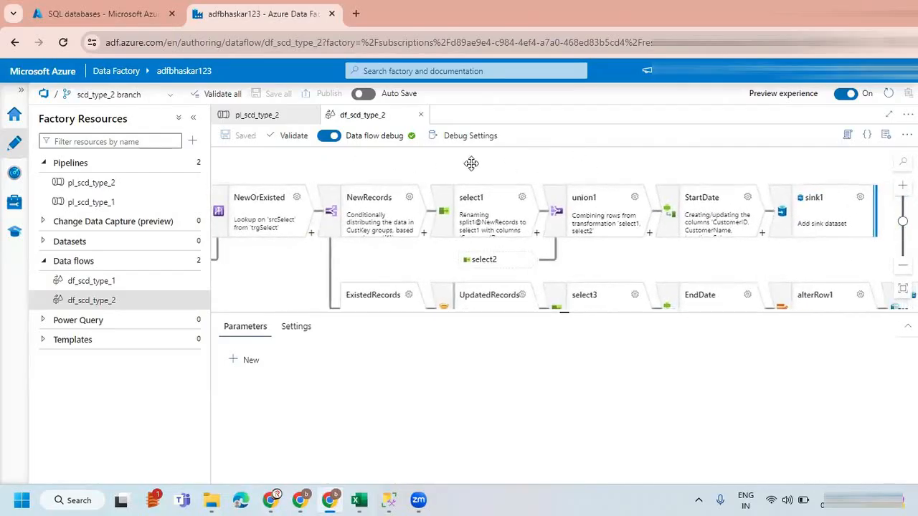
pyautogui.hscroll(6, 502, 168)
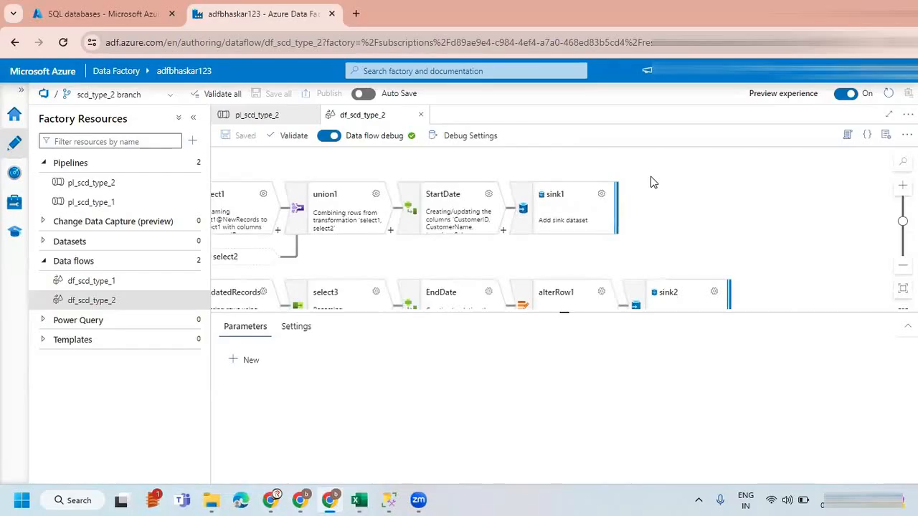
pyautogui.click(504, 231)
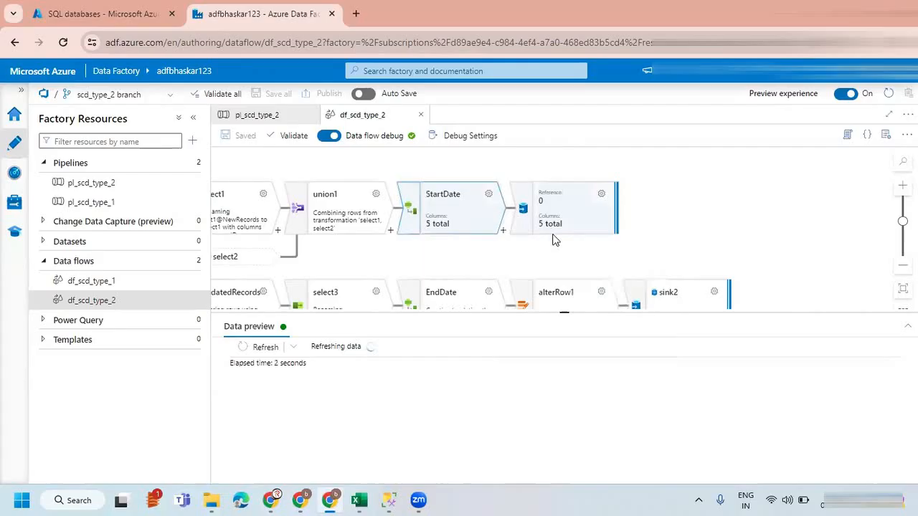
pyautogui.click(504, 231)
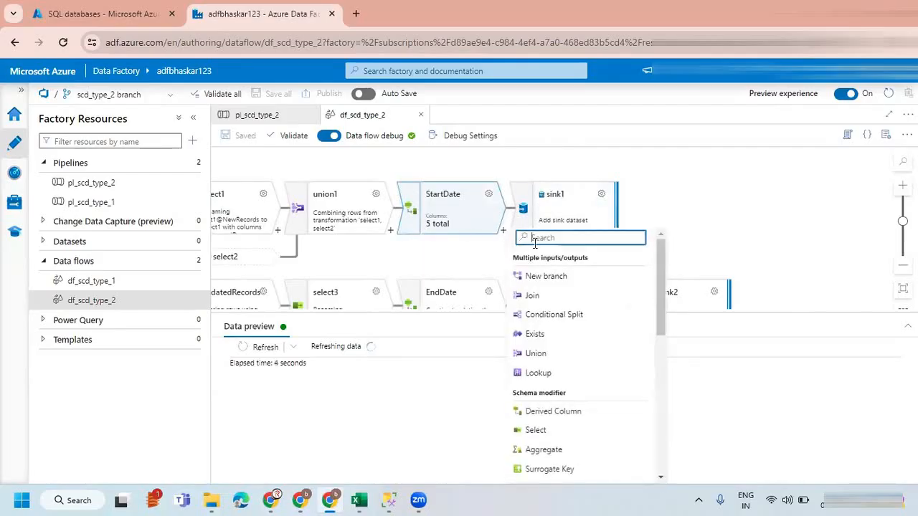
pyautogui.write('i')
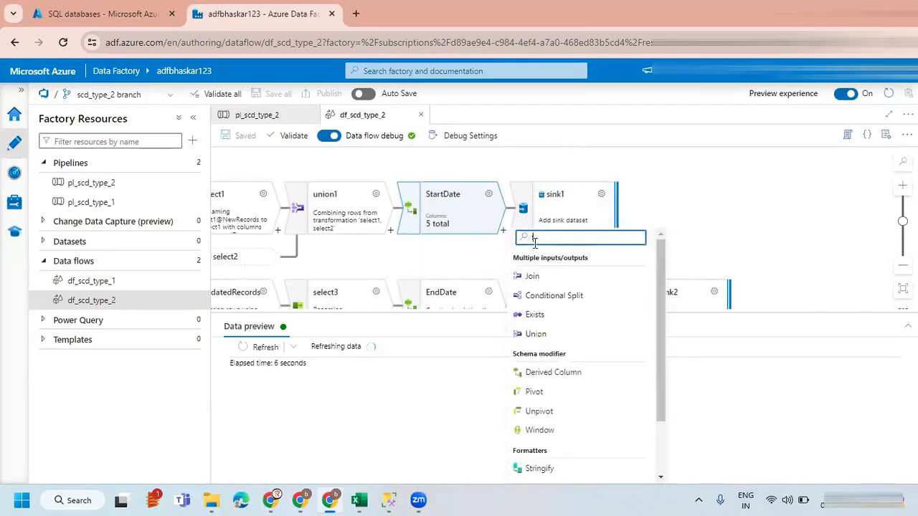
pyautogui.press('BackSpace')
pyautogui.write('uni')
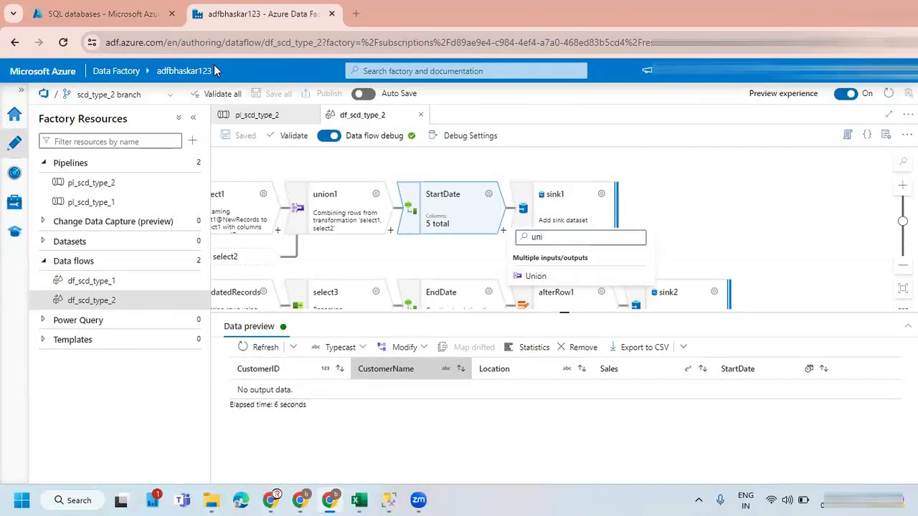
pyautogui.click(659, 235)
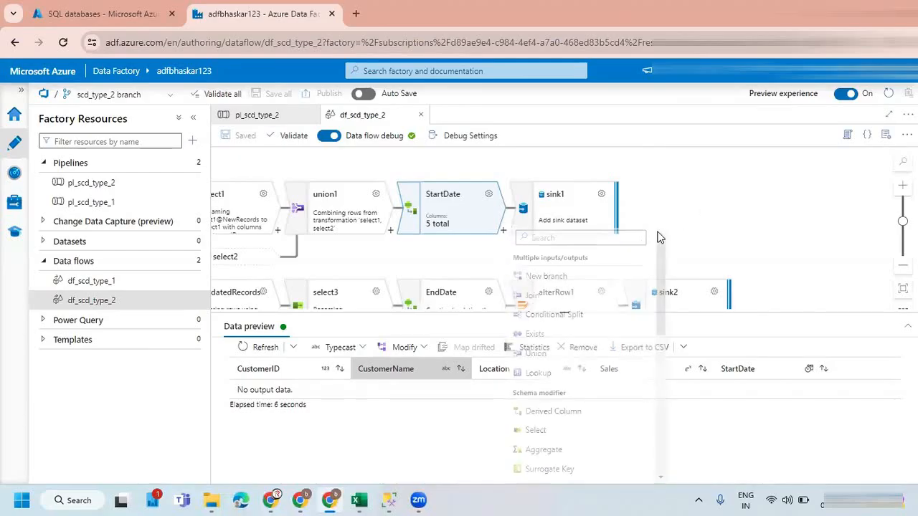
# Preview the data of the union1 transformation that combines select1 and select2, then deselect it.
pyautogui.moveTo(584, 249); pyautogui.dragTo(626, 230)
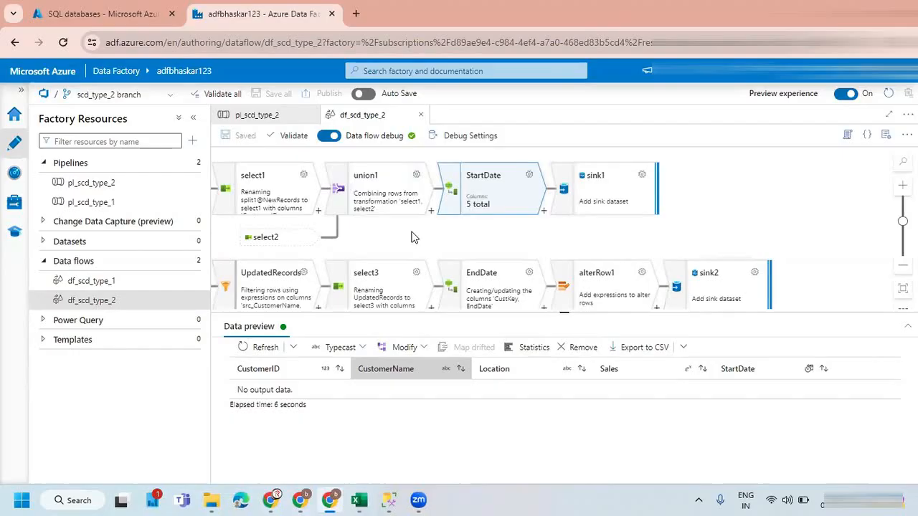
pyautogui.moveTo(410, 232); pyautogui.dragTo(449, 236)
pyautogui.click(423, 194)
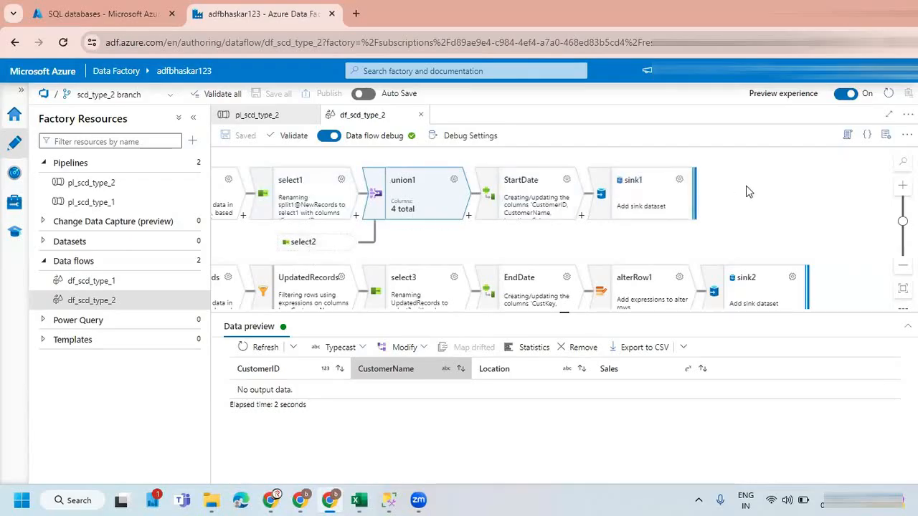
pyautogui.click(415, 237)
pyautogui.moveTo(416, 245); pyautogui.dragTo(402, 253)
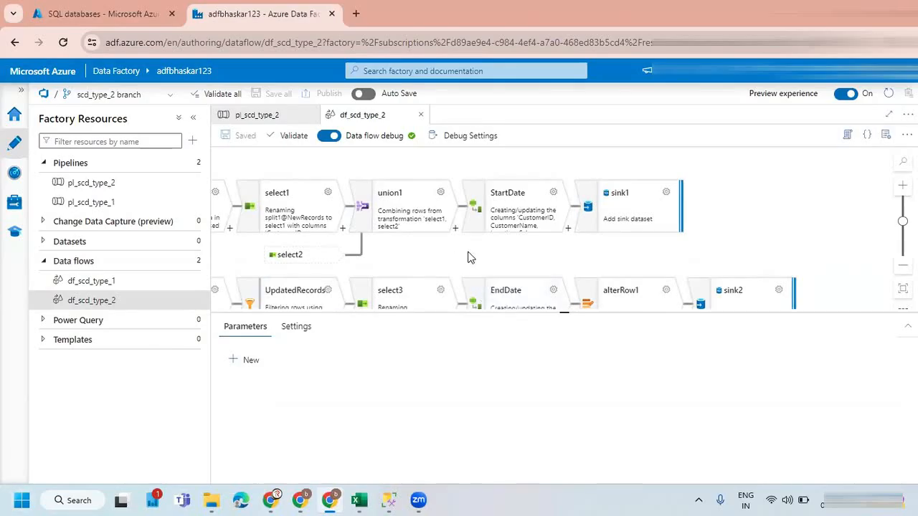
pyautogui.moveTo(452, 256); pyautogui.dragTo(566, 242)
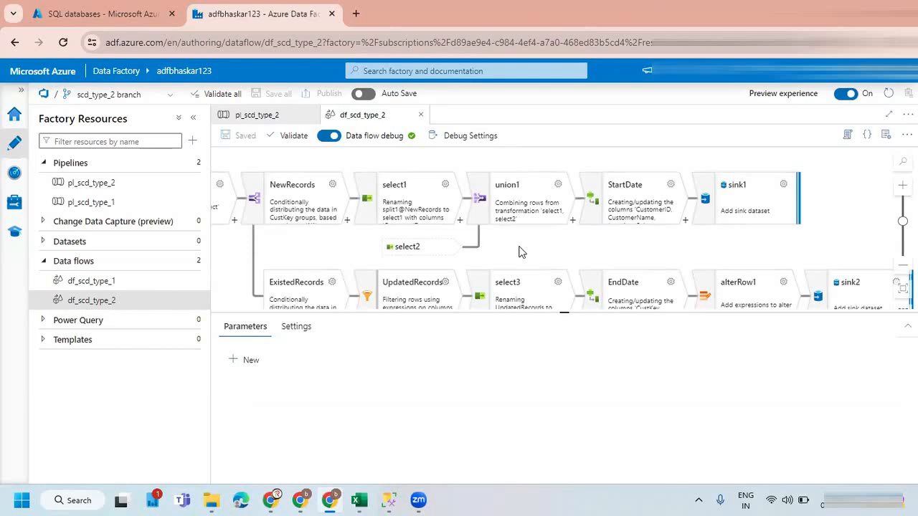
pyautogui.moveTo(527, 252); pyautogui.dragTo(554, 246)
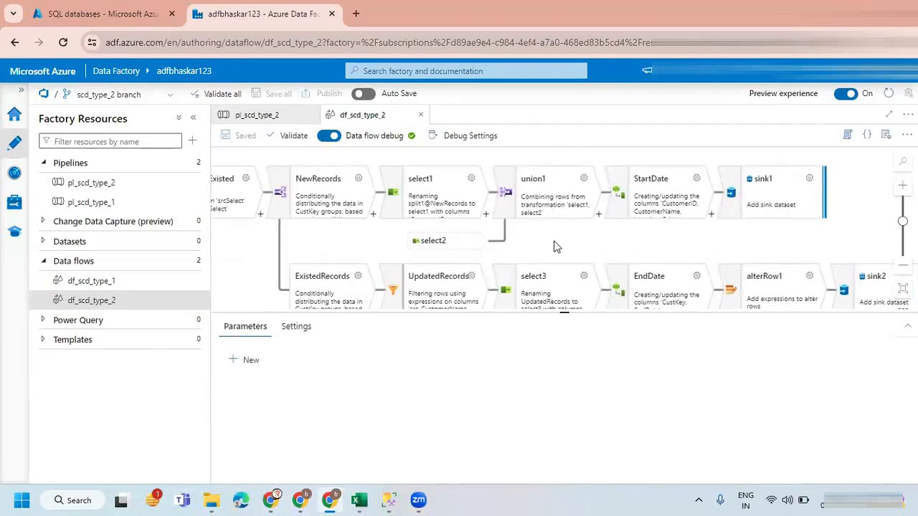